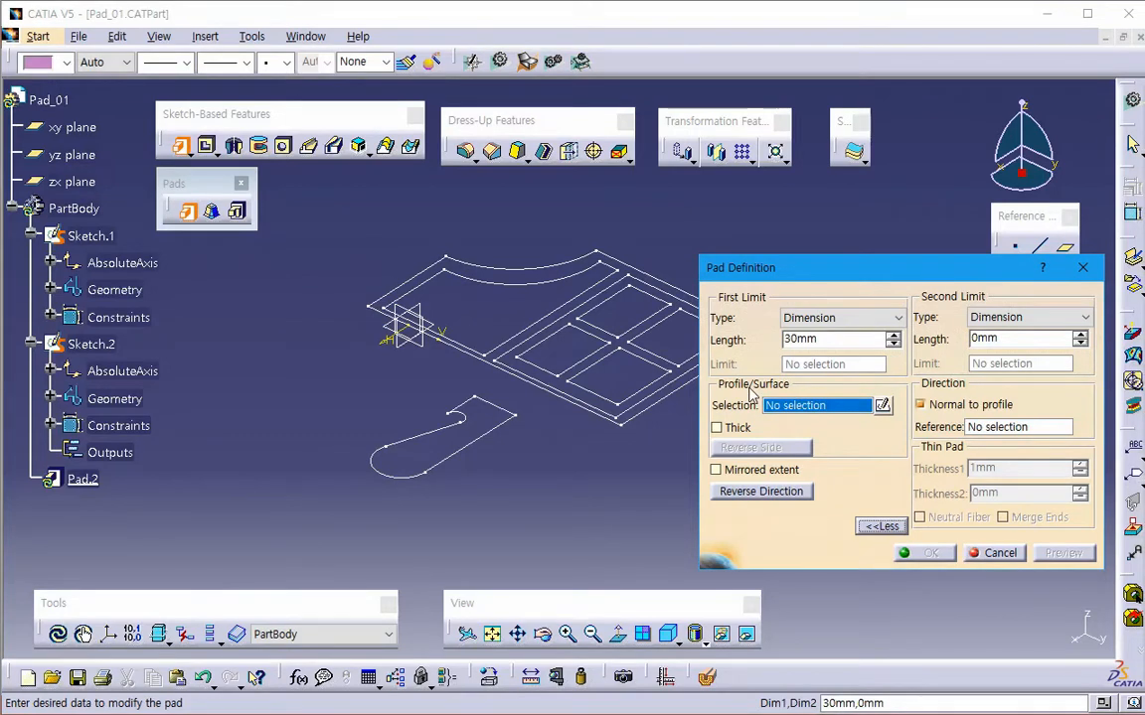
- Cancel the open Pad definition and start a Multi-Pad from Sketch.2 with expanded options and a Dimension-type first limit
left_click(993, 553)
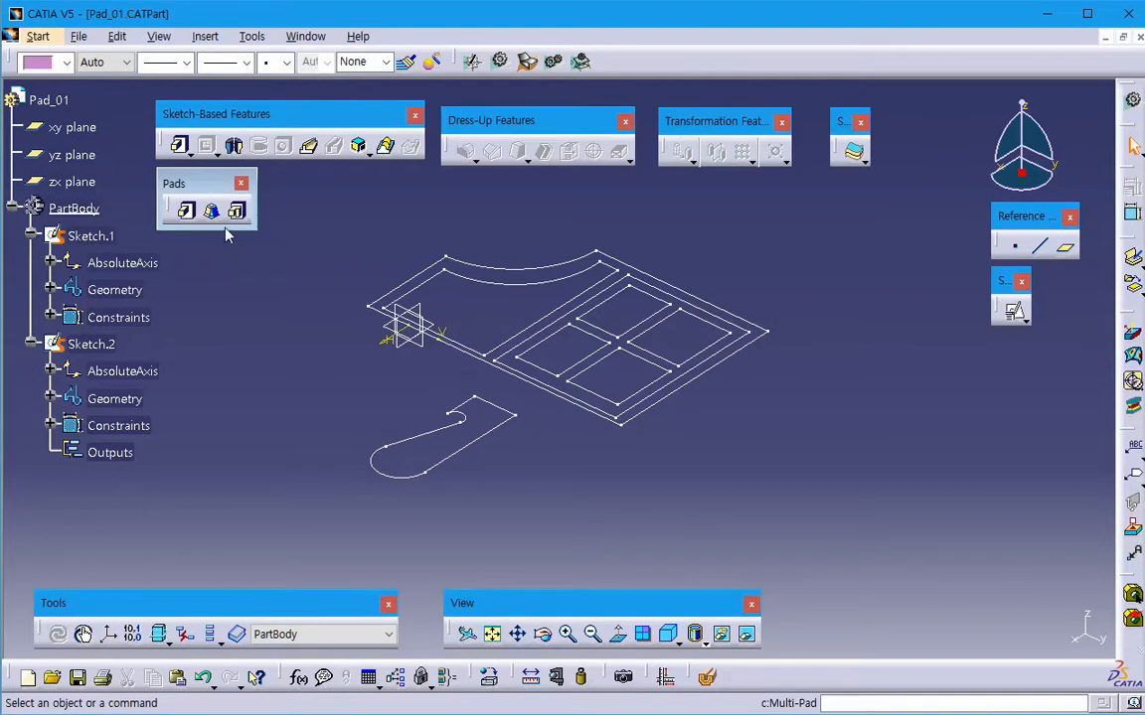
middle_click_drag(322, 388, 340, 426)
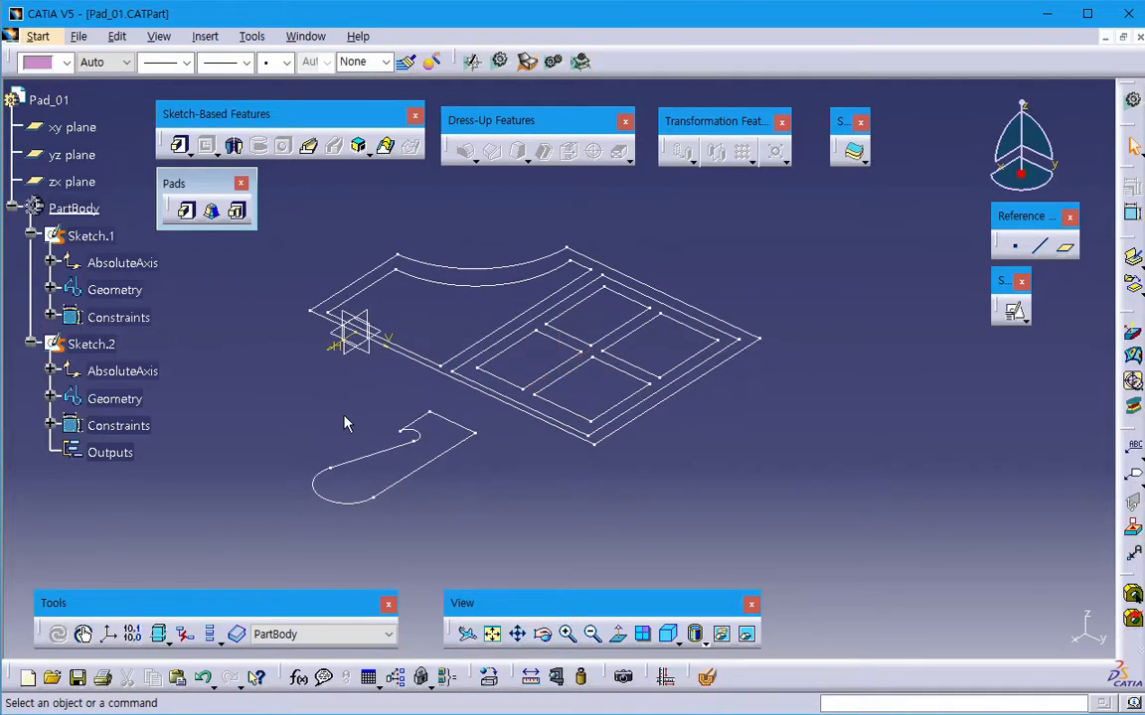
left_click(238, 212)
middle_click_drag(301, 388, 228, 408)
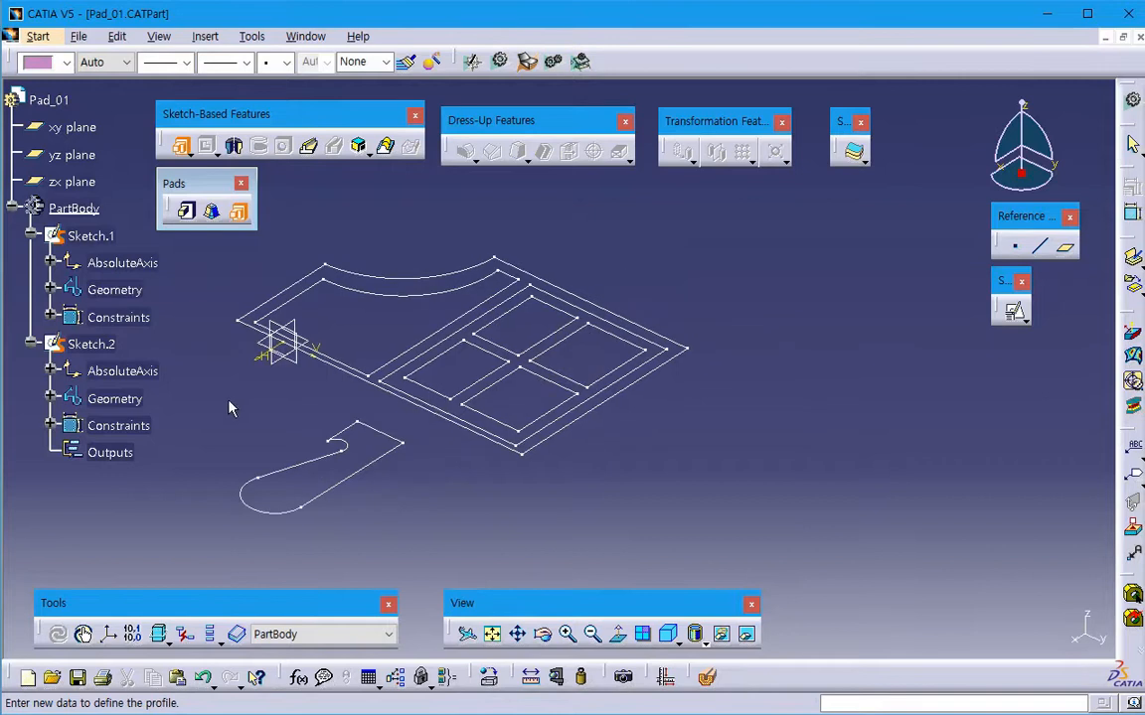
left_click(462, 422)
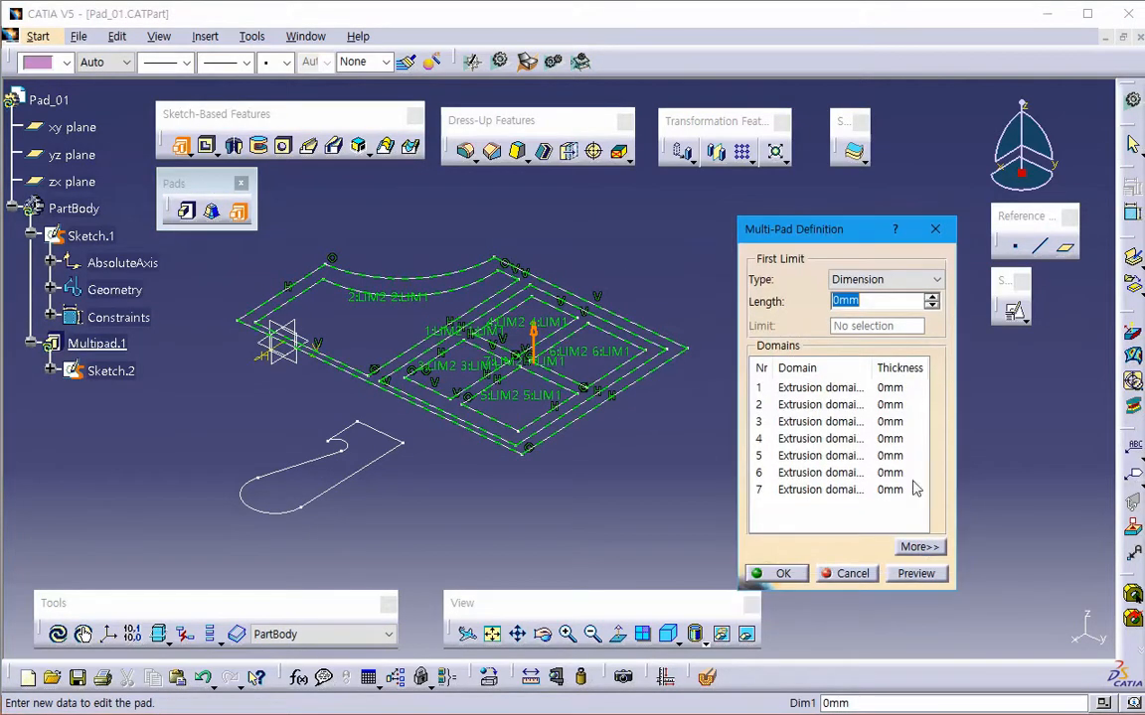
left_click(918, 548)
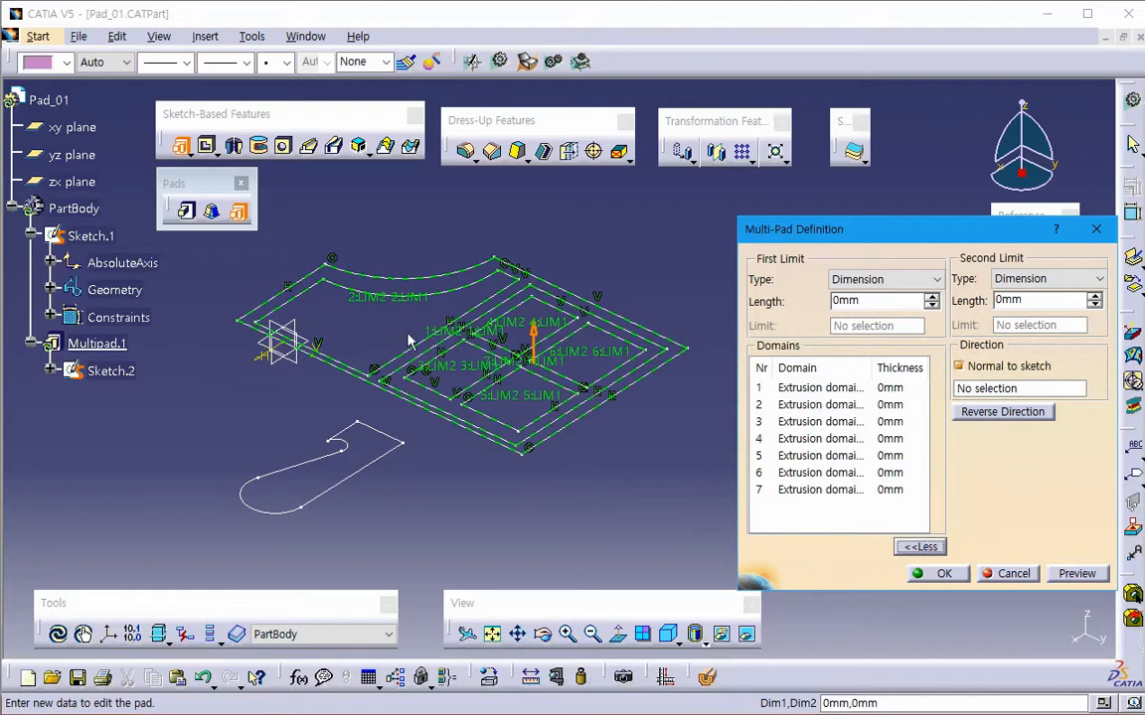
left_click(884, 279)
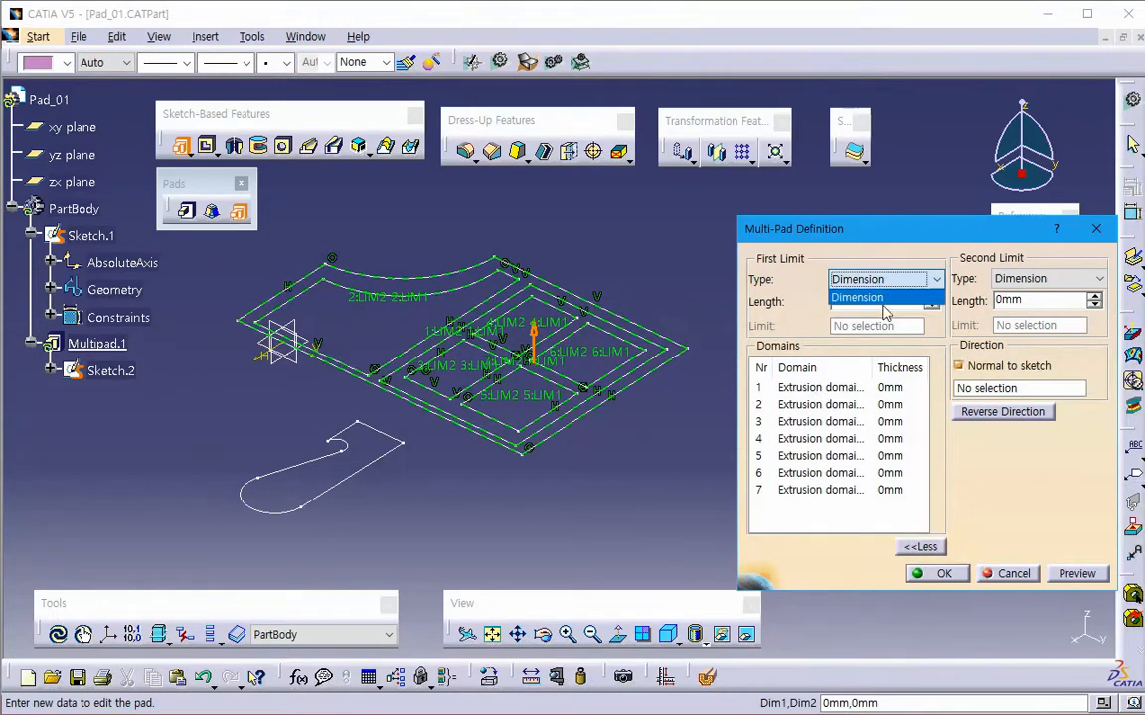
left_click(891, 300)
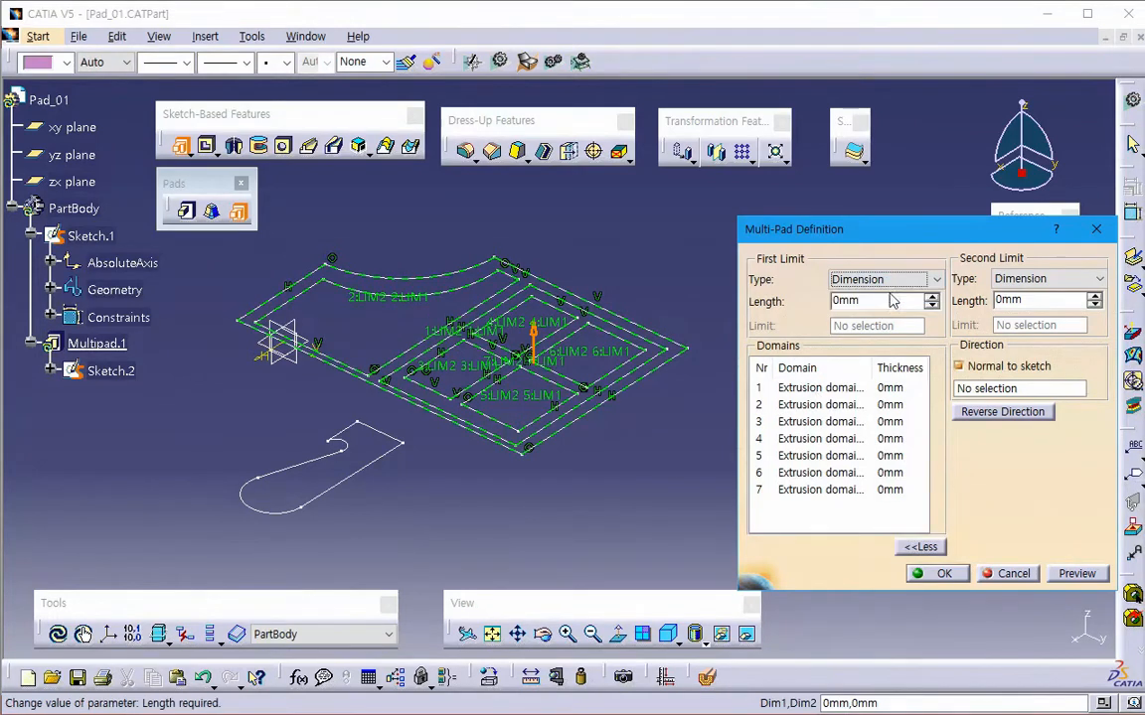
- Set the first-limit length of Extrusion domain.1, the outer frame, to 5 mm and preview the multi-pad
left_click(831, 388)
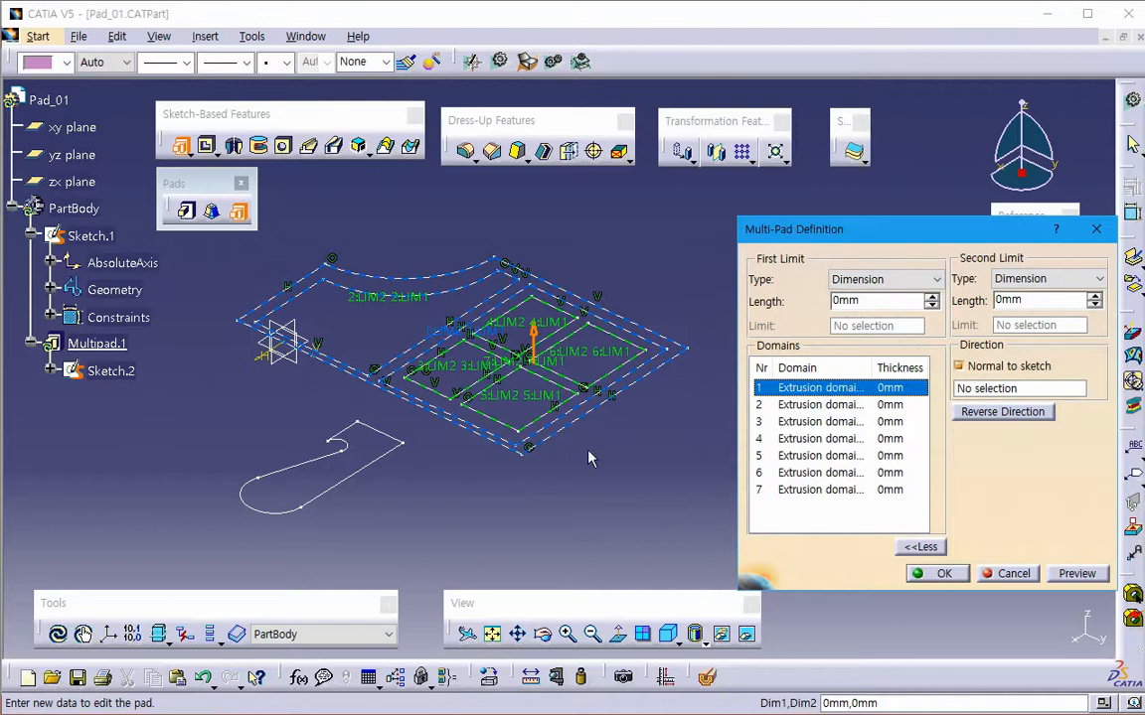
double_click(873, 367)
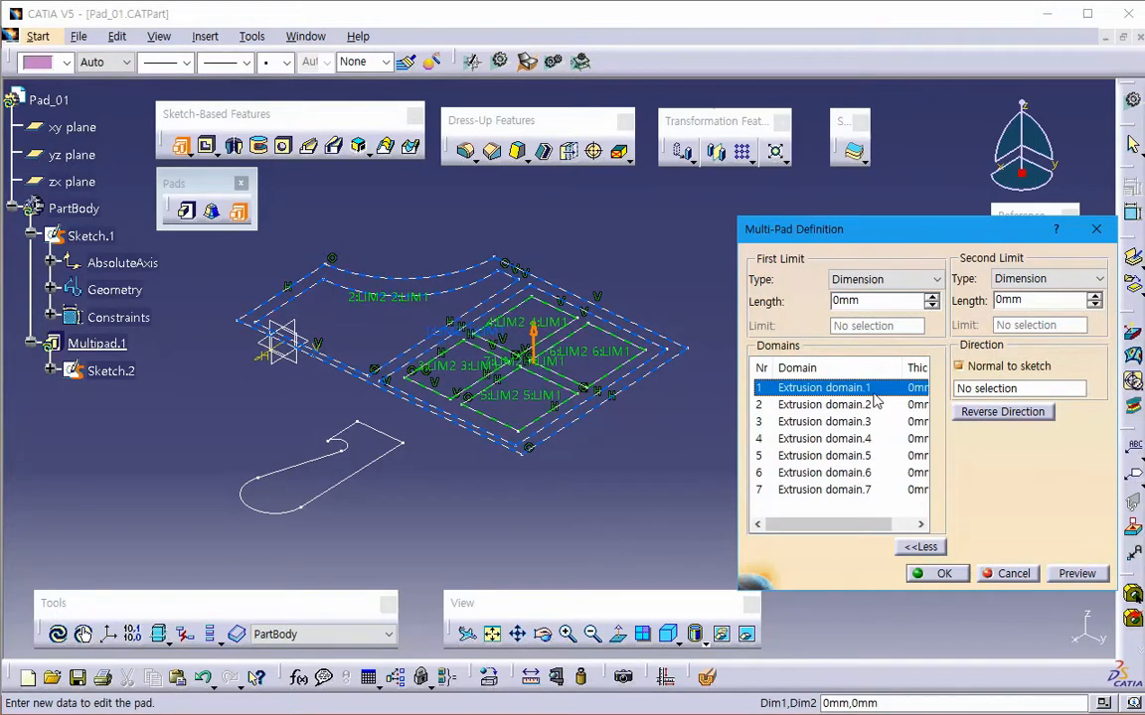
left_click(843, 301)
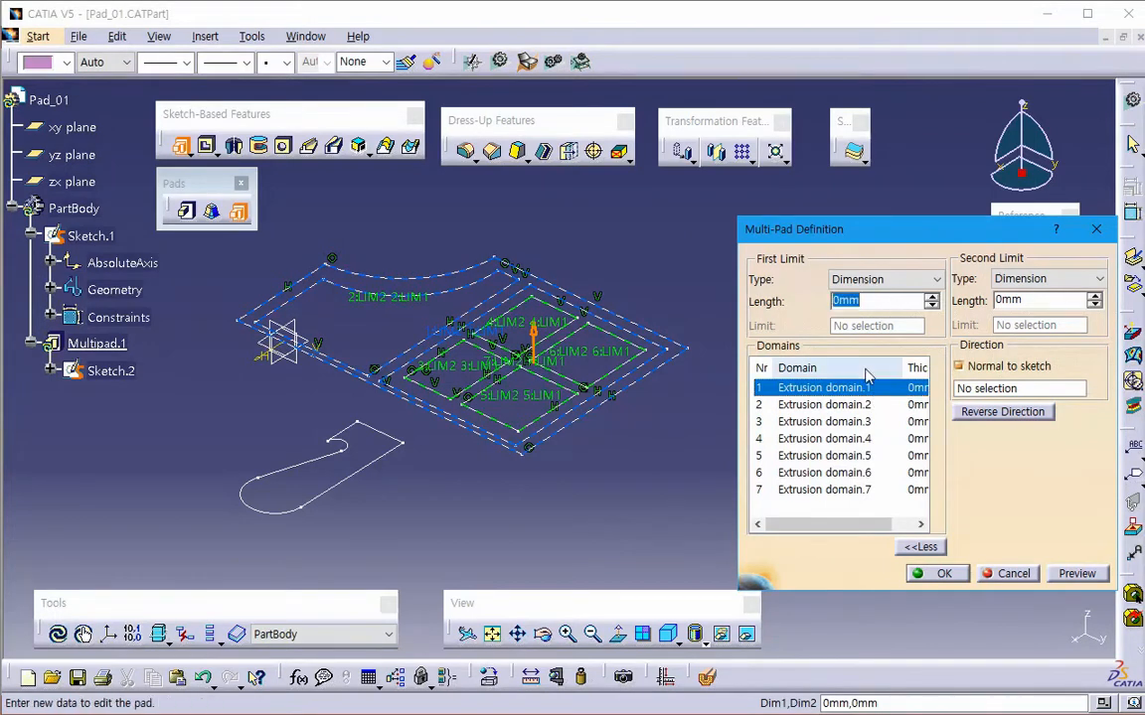
type("5")
key("Tab")
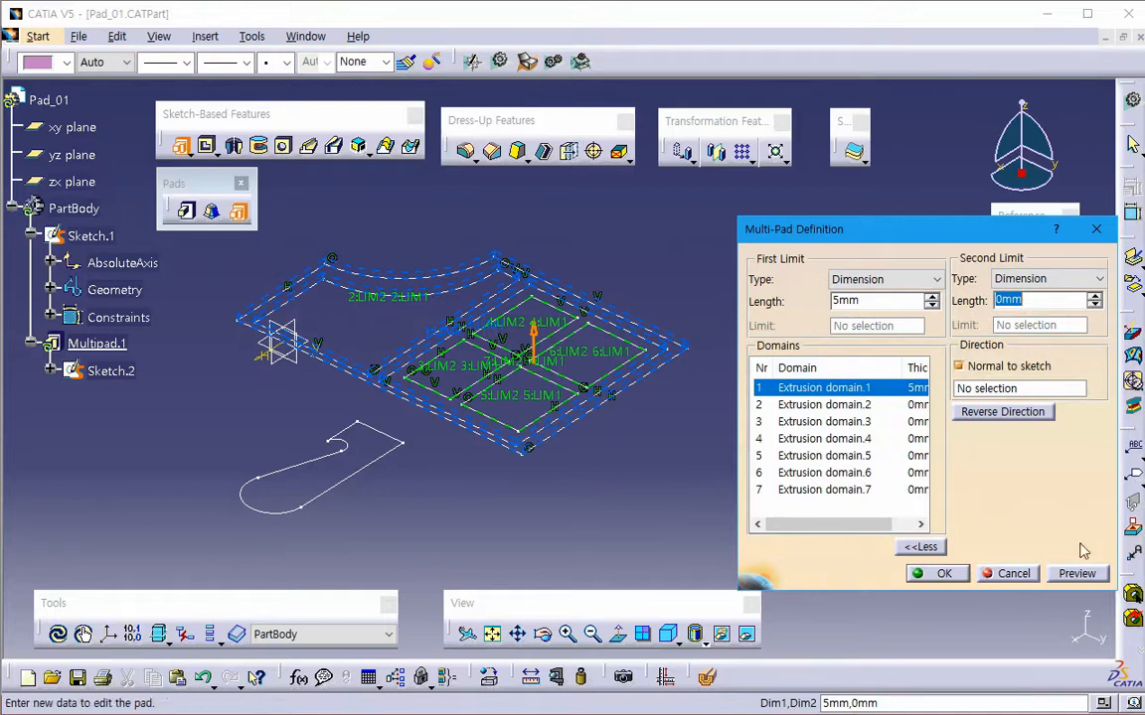
left_click(1077, 574)
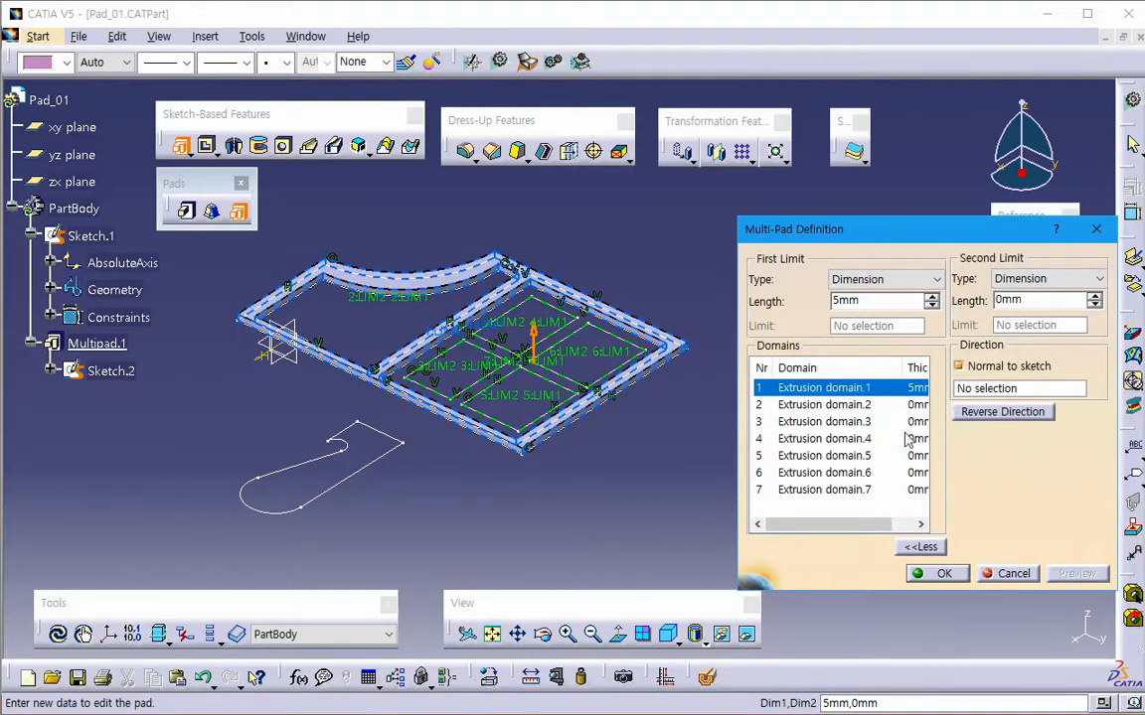
- Set the first-limit length of Extrusion domain.2, the curved-edge region, to 20 mm and preview it
left_click(823, 404)
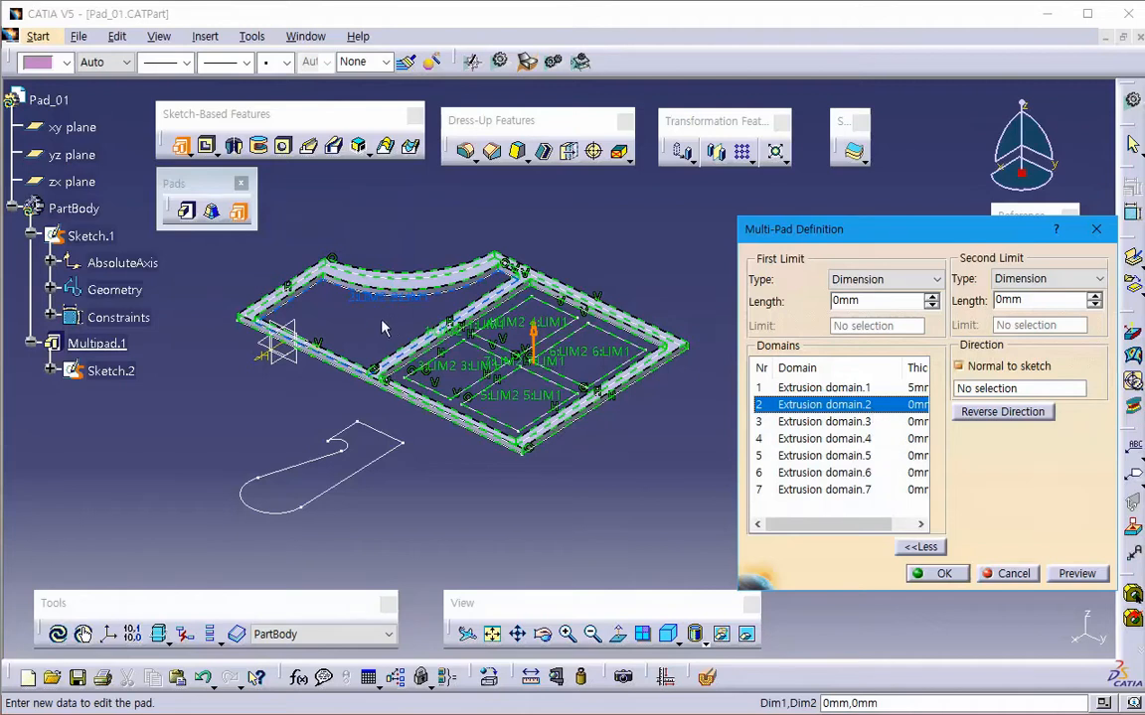
left_click_drag(872, 302, 724, 315)
type("20mm")
key("Tab")
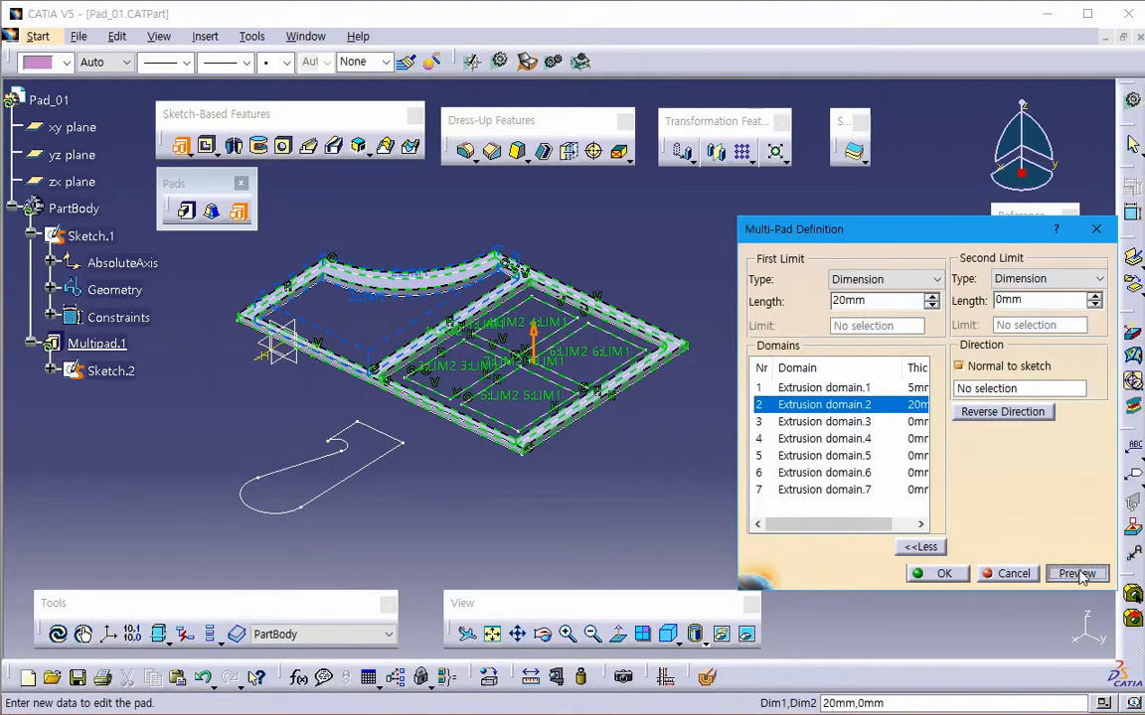
left_click(1079, 574)
- Give Extrusion domain.4 a first limit of 50 mm and a second limit of 10 mm, and preview the block
left_click(825, 422)
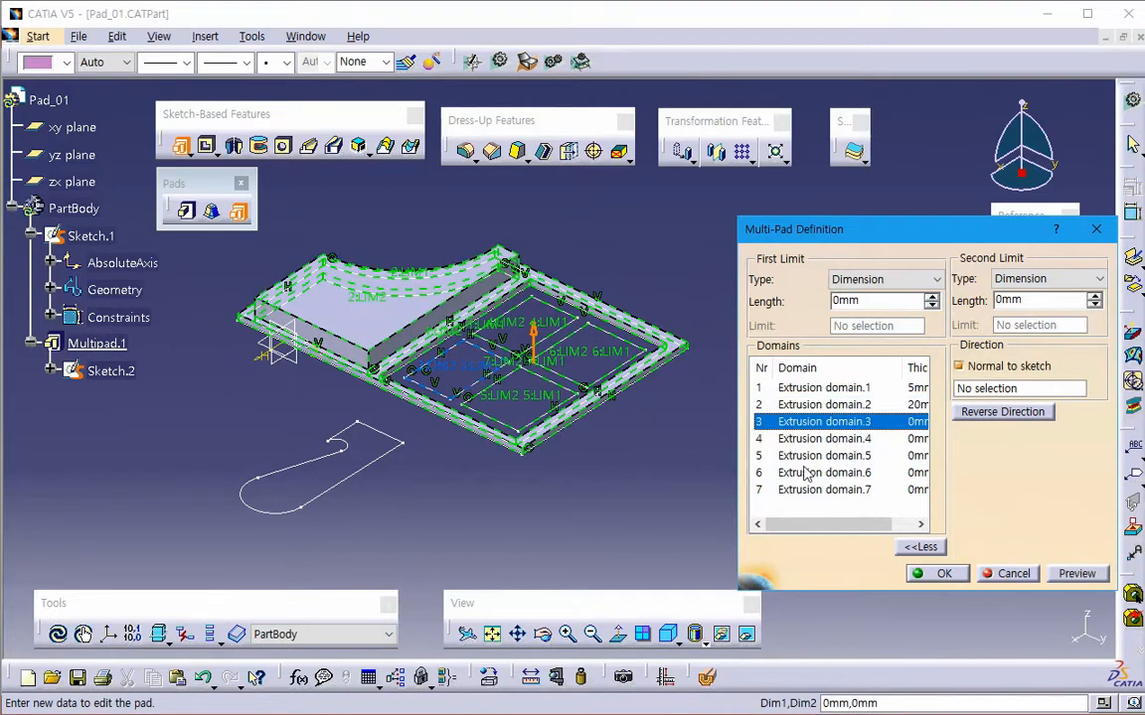
left_click(837, 442)
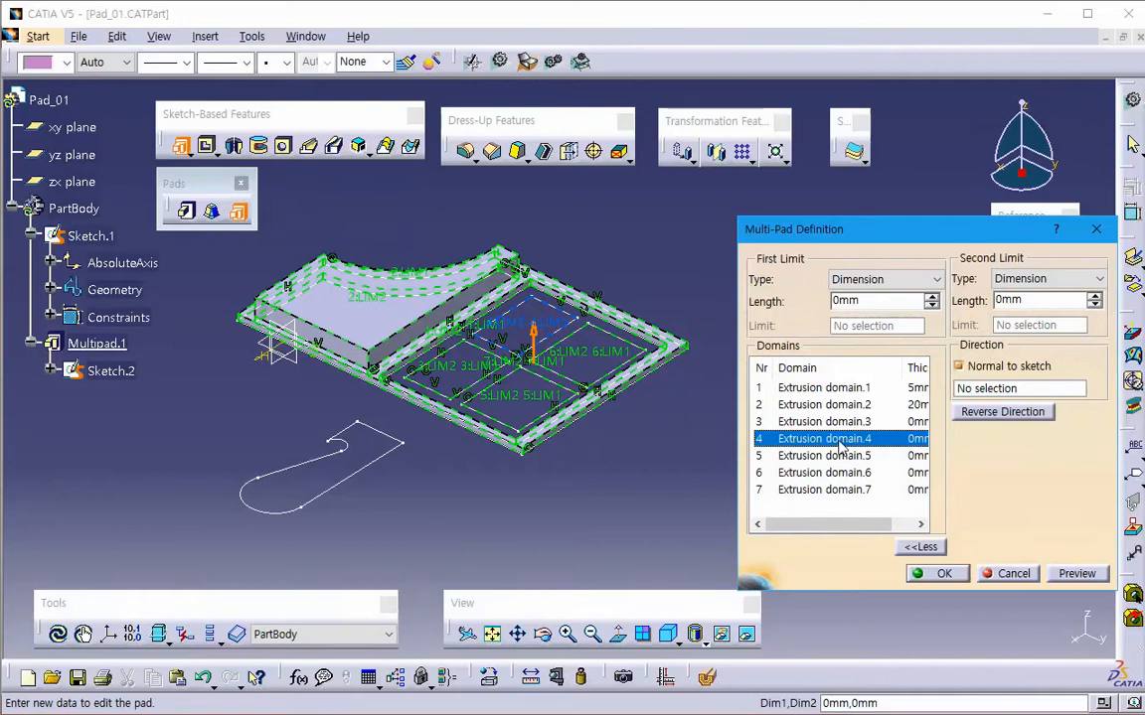
double_click(878, 302)
type("50")
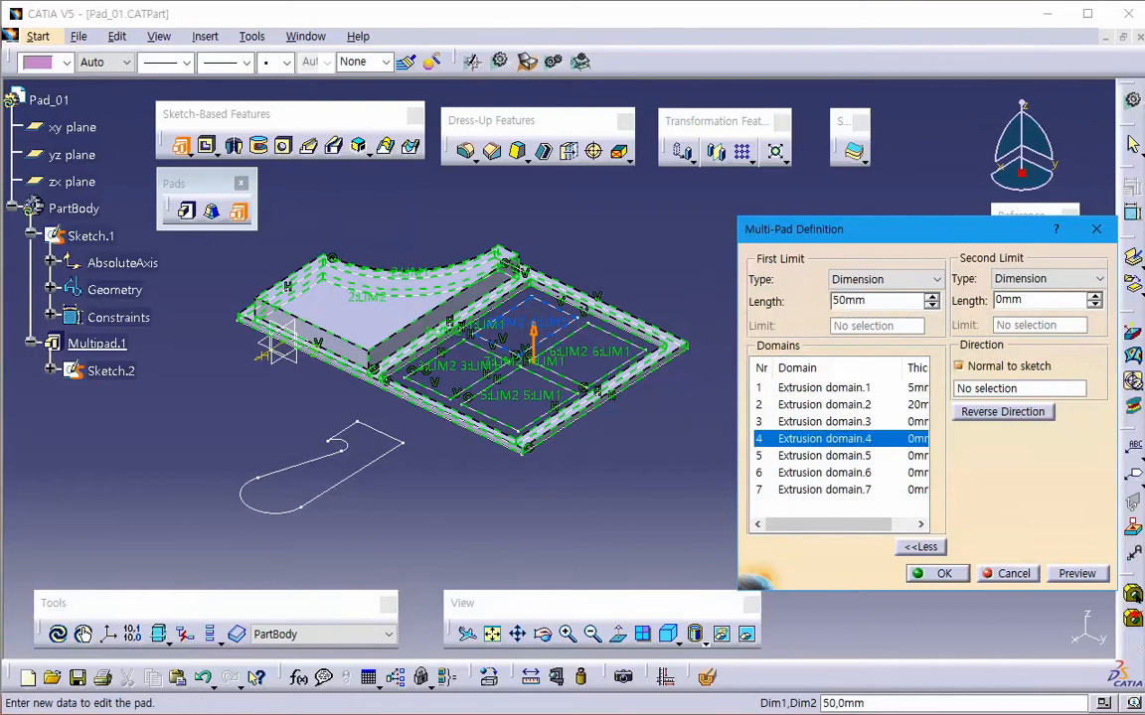
key("Tab")
type("10")
key("Tab")
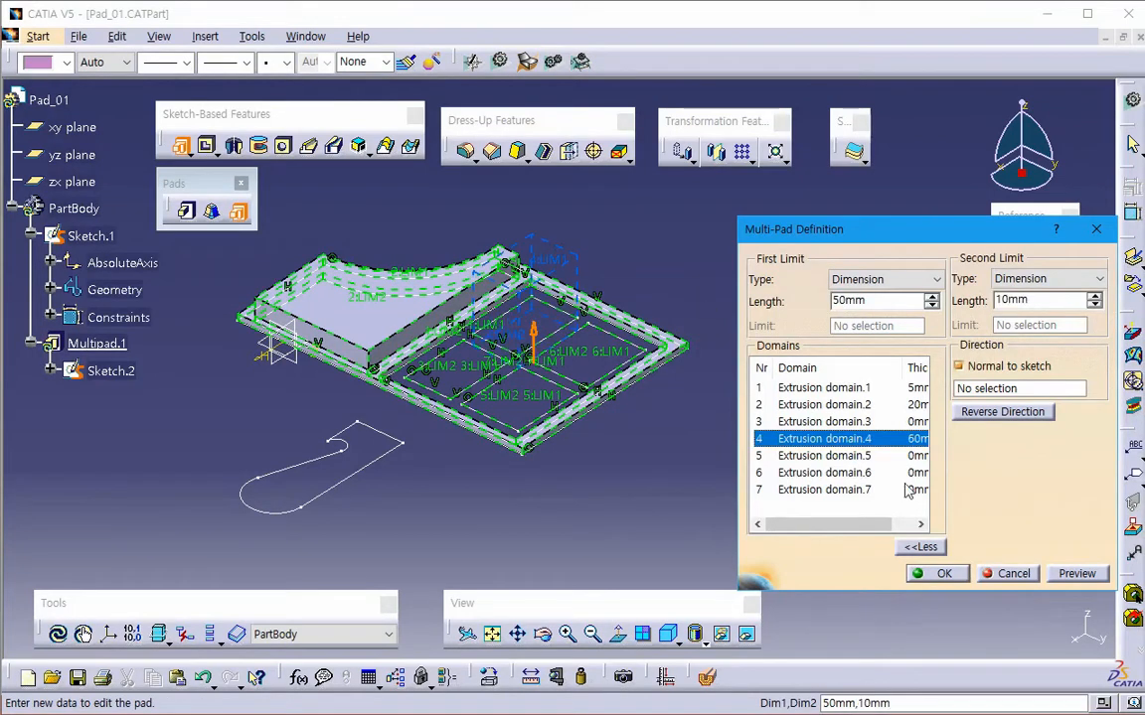
left_click(1081, 573)
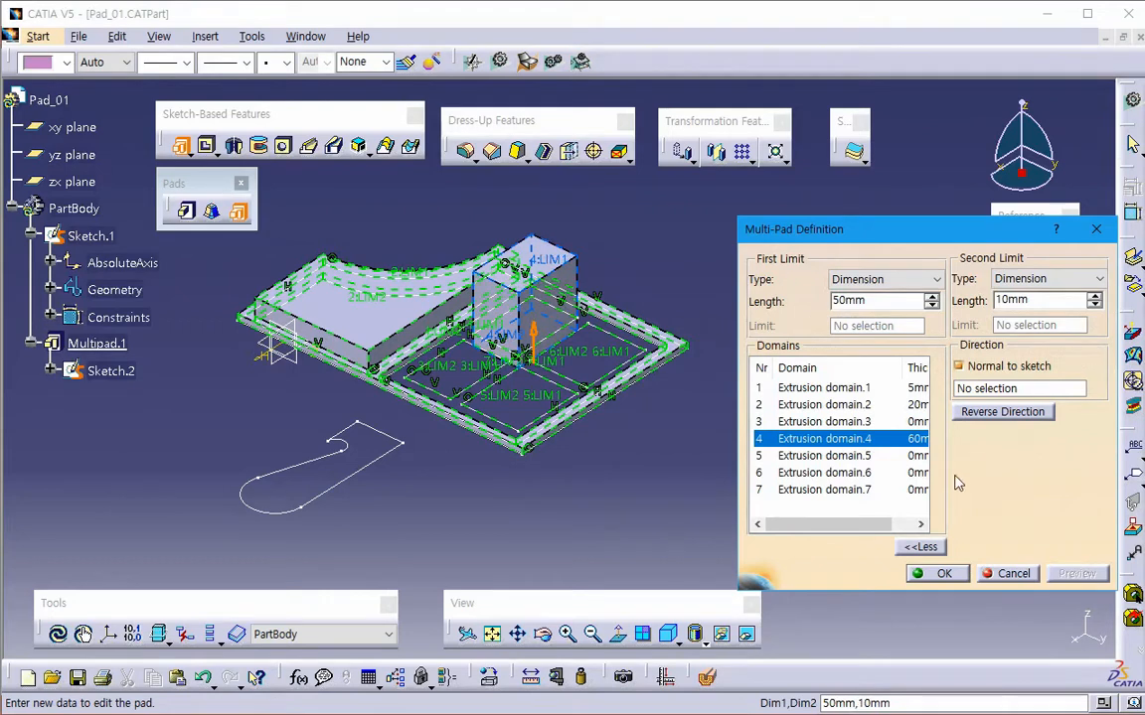
- Give Extrusion domain.5 a first limit of 20 mm and a second limit of 10 mm, and preview the block
left_click(860, 457)
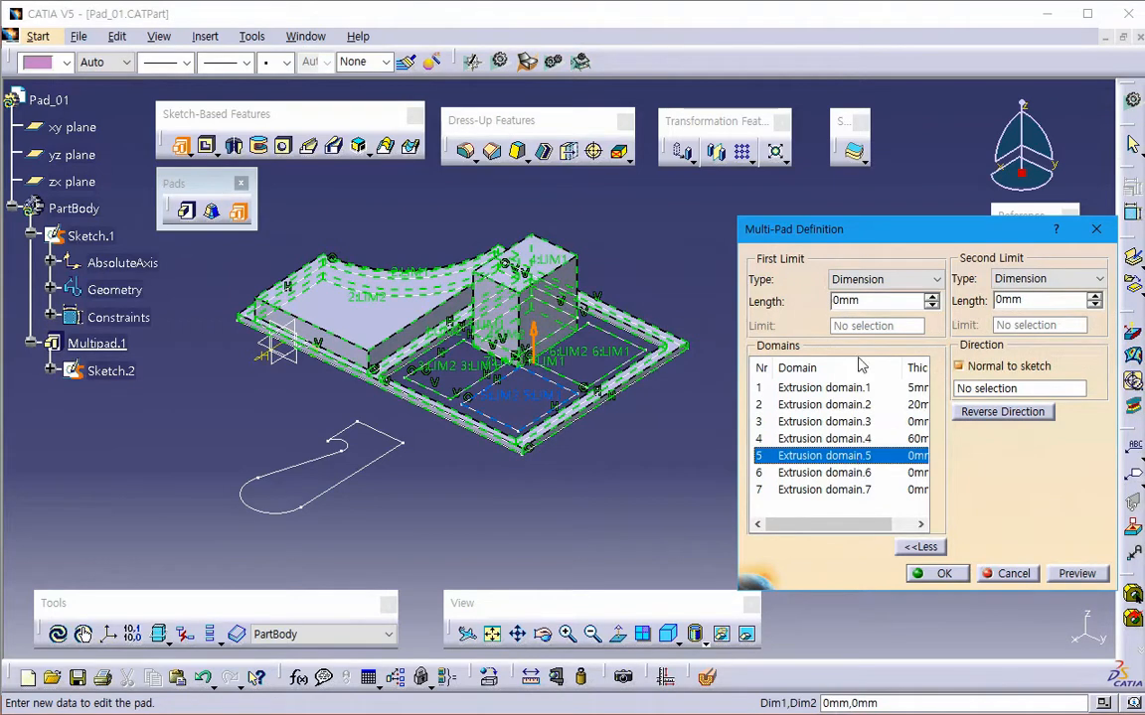
double_click(853, 300)
type("20")
key("Tab")
type("10")
key("Tab")
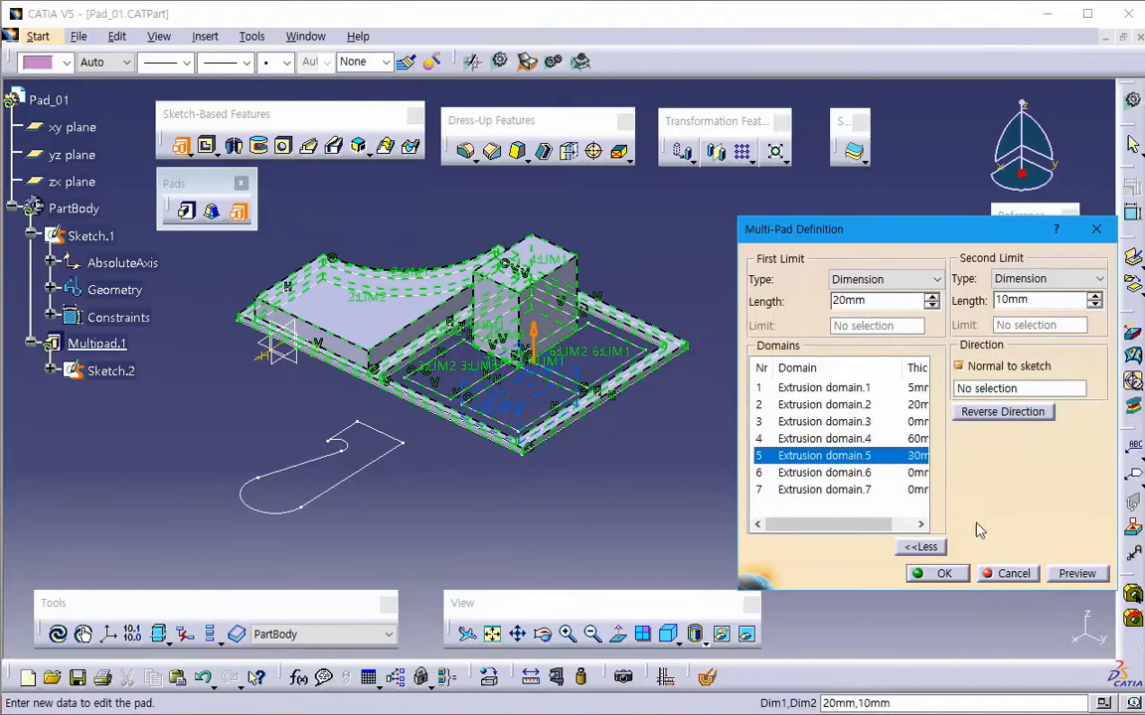
left_click(1077, 573)
- Change Extrusion domain.5 to a first limit of 50 mm and a second limit of -30 mm, and preview the offset block
left_click_drag(1040, 302, 969, 309)
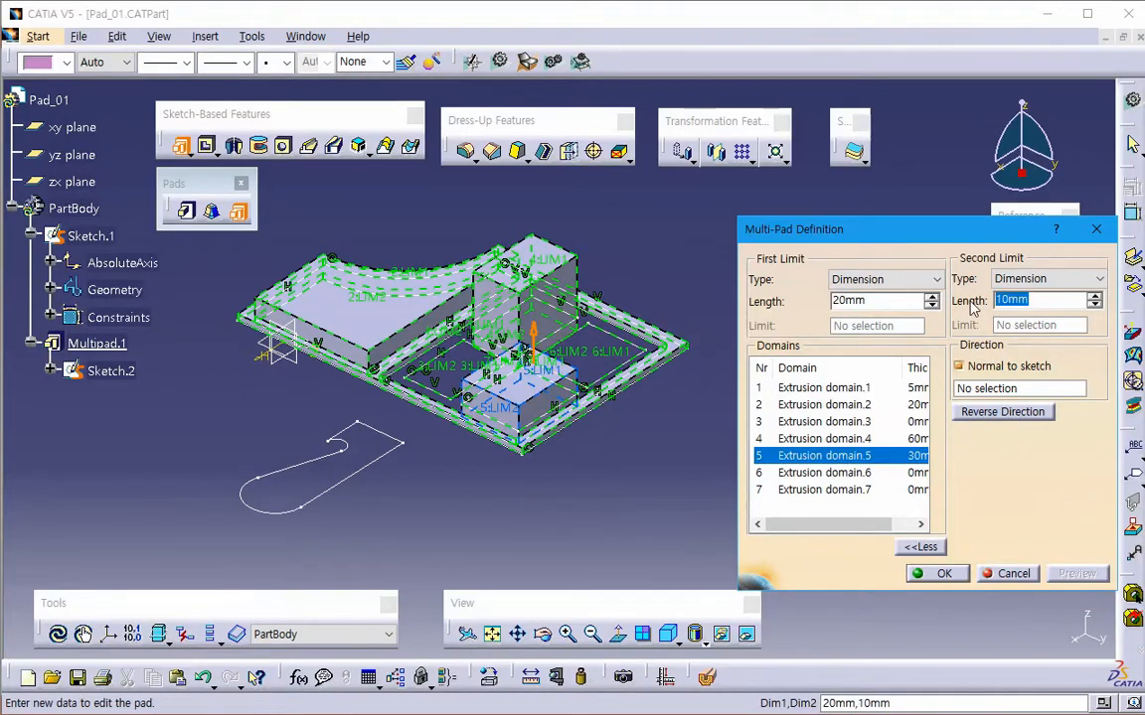
left_click_drag(885, 300, 698, 309)
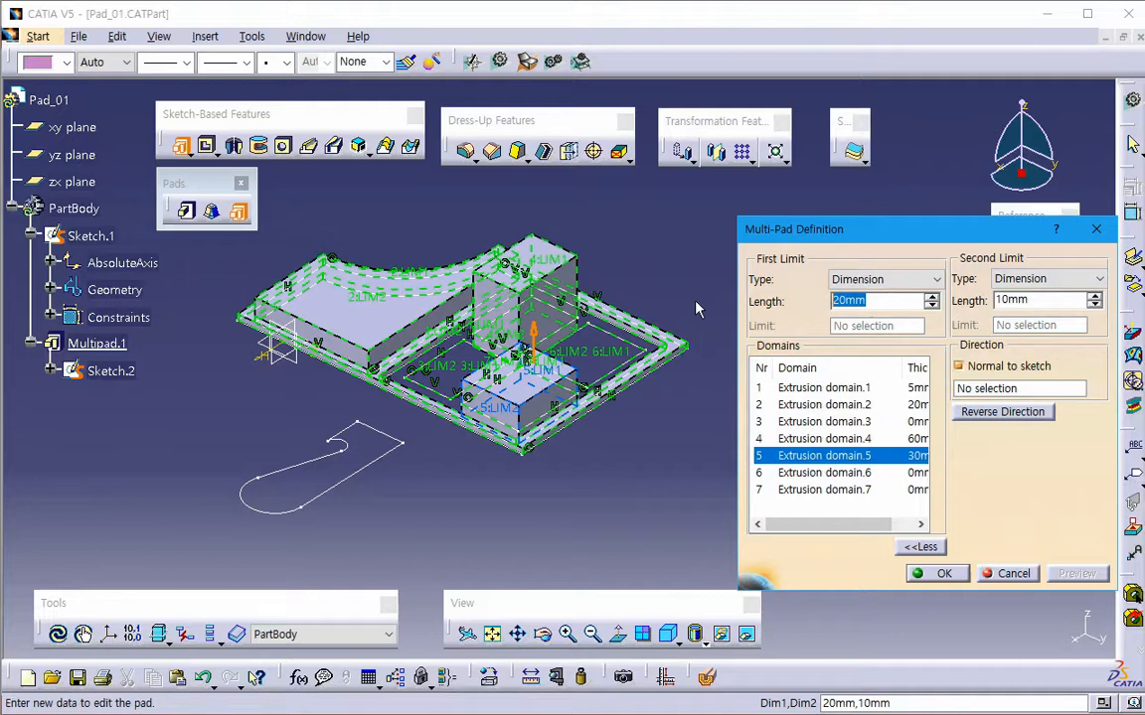
type("50")
key("Tab")
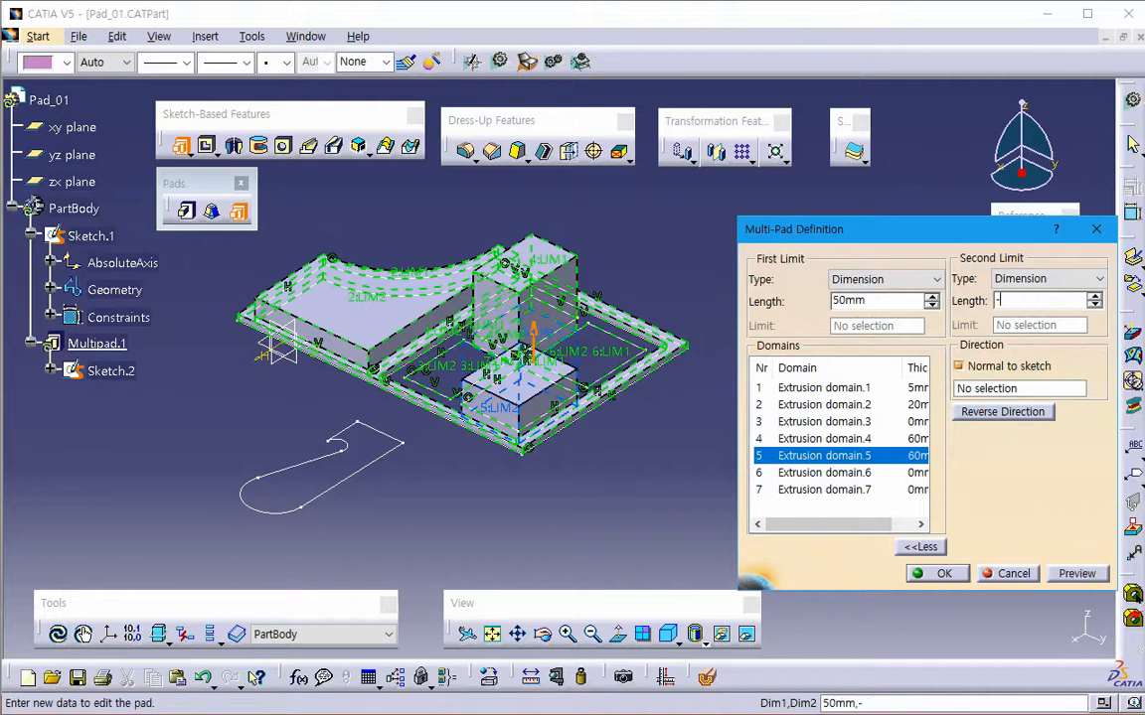
type("-30")
key("Tab")
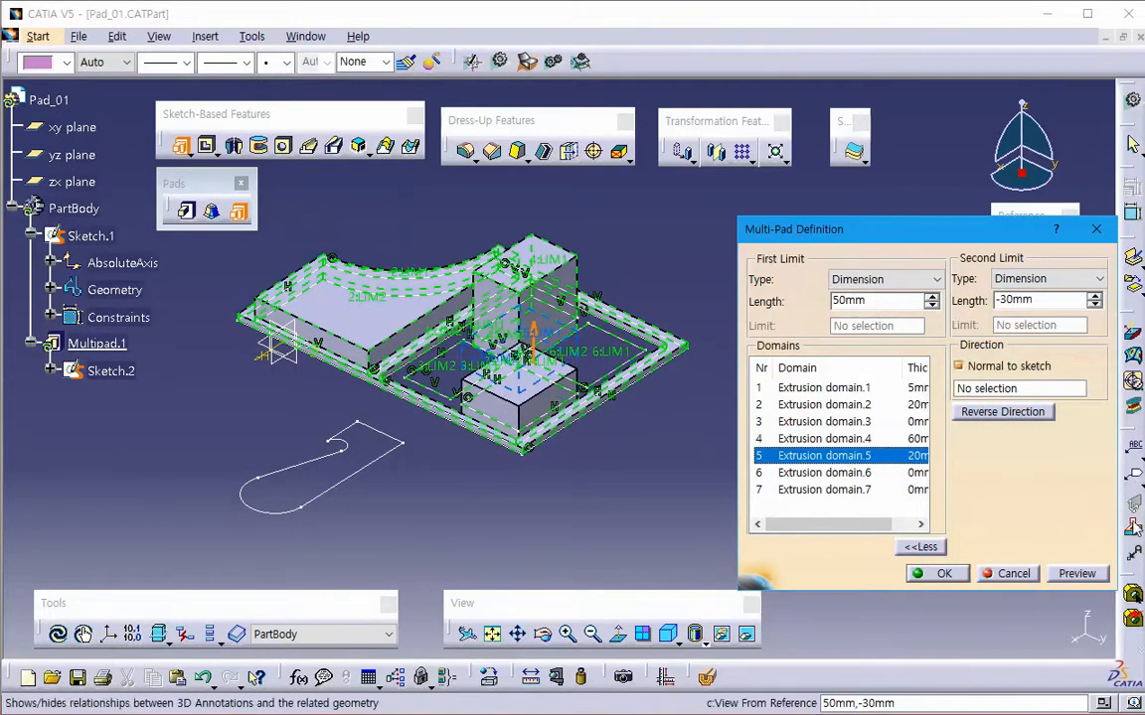
left_click(1076, 574)
middle_click_drag(566, 499, 569, 286)
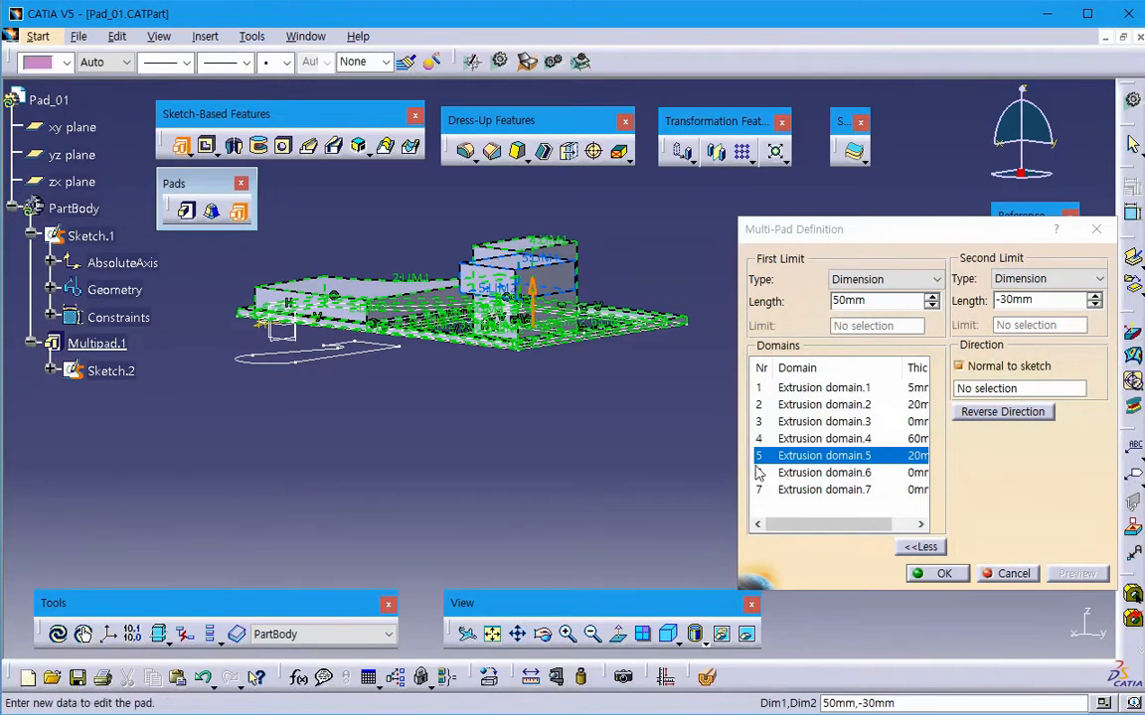
middle_click_drag(589, 403, 579, 343)
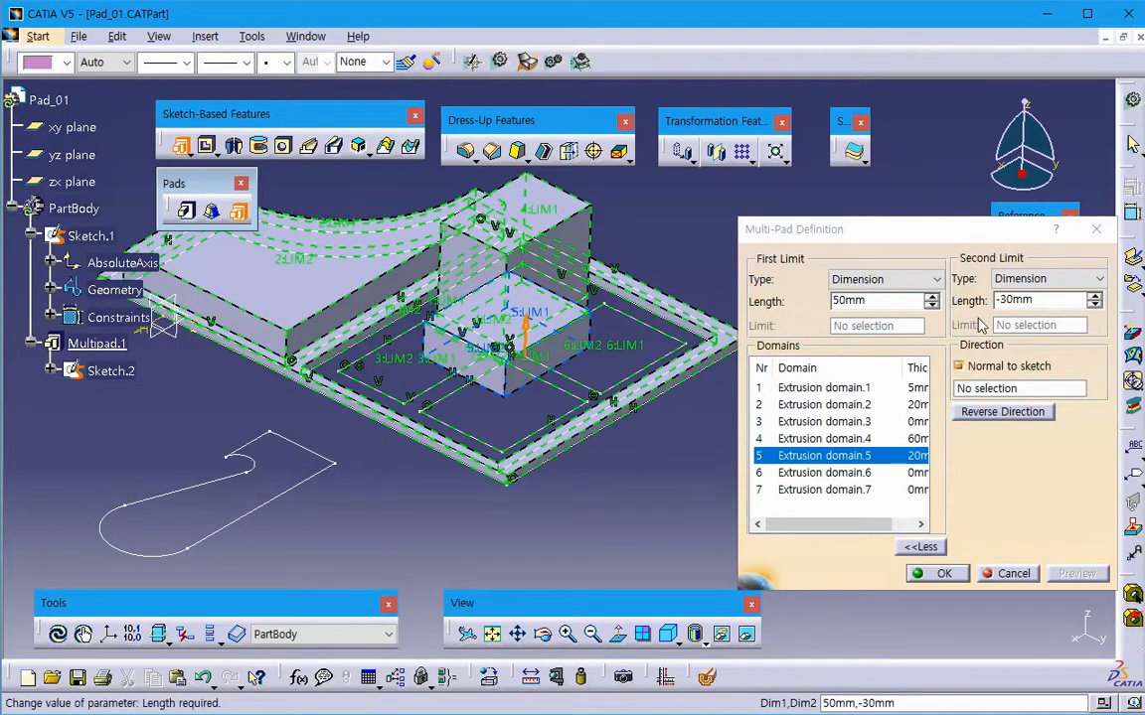
- Set the second-limit length of Extrusion domain.6 to 10 mm
left_click(896, 474)
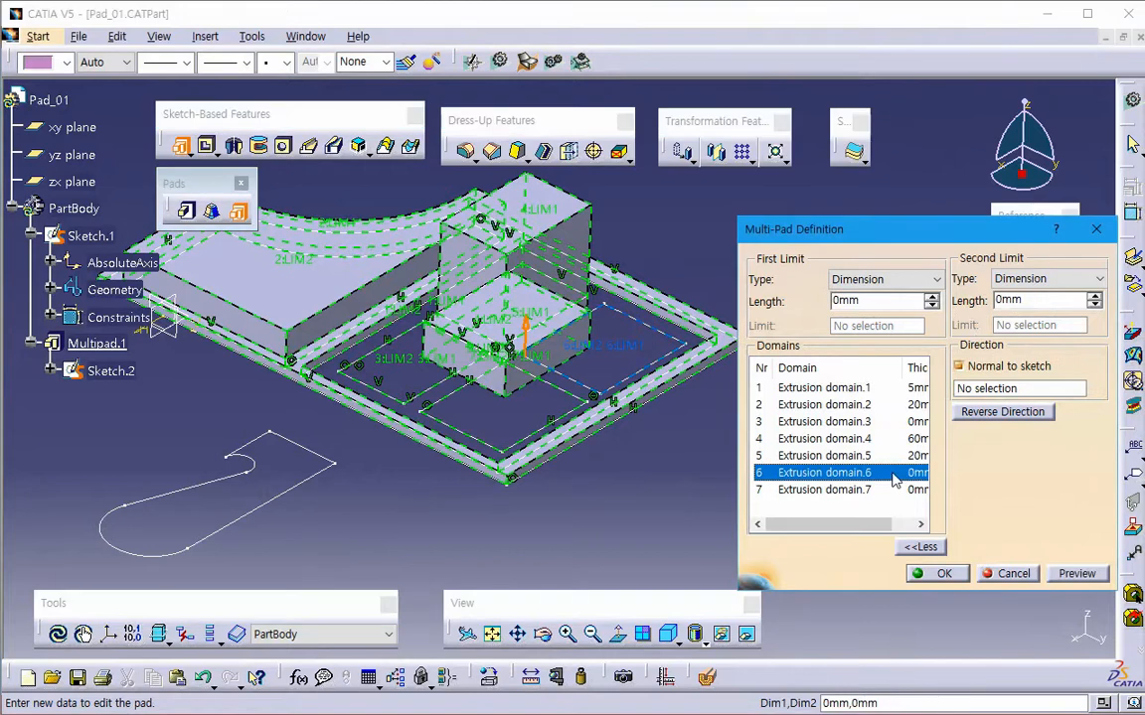
left_click_drag(869, 306, 748, 323)
left_click_drag(1039, 304, 906, 348)
type("10")
key("Return")
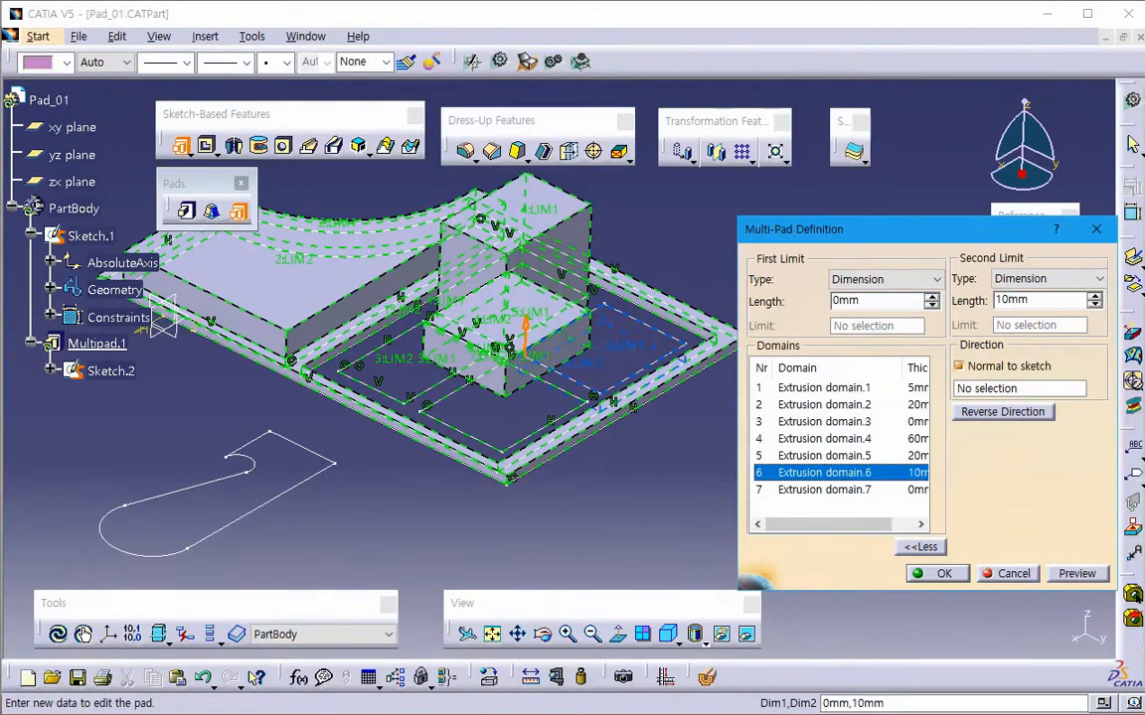
- Set the first-limit length of Extrusion domain.7, the window-like grid, to 2 mm, preview it and create the multi-pad
left_click(876, 491)
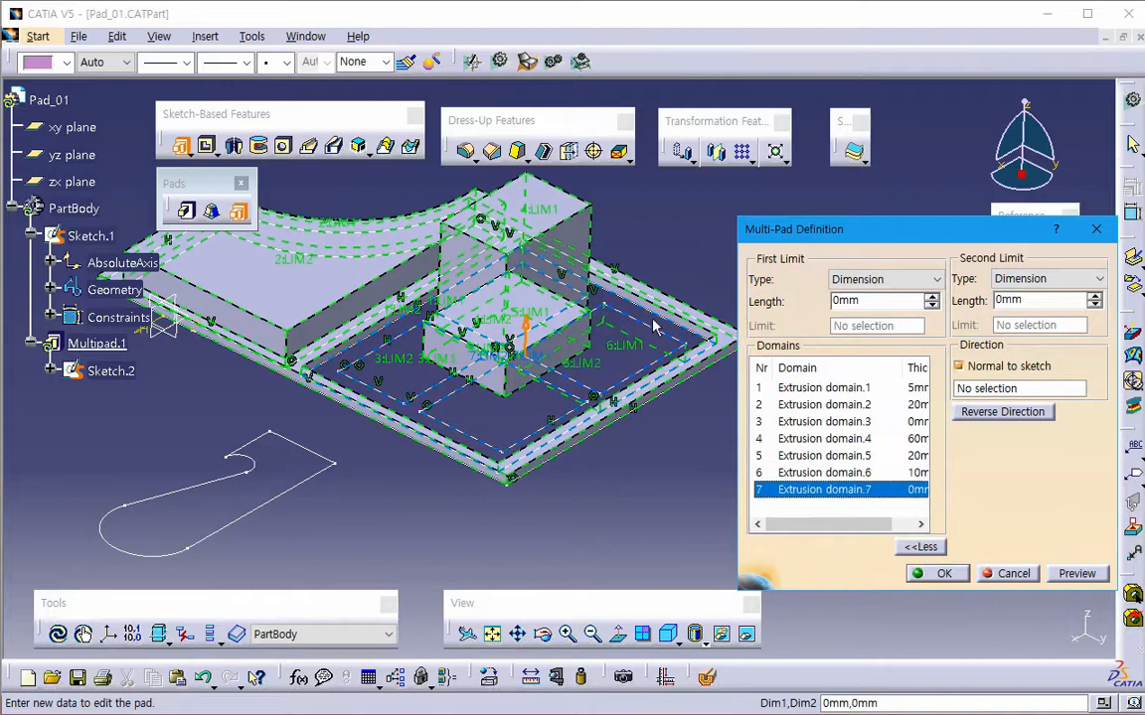
left_click_drag(875, 301, 823, 340)
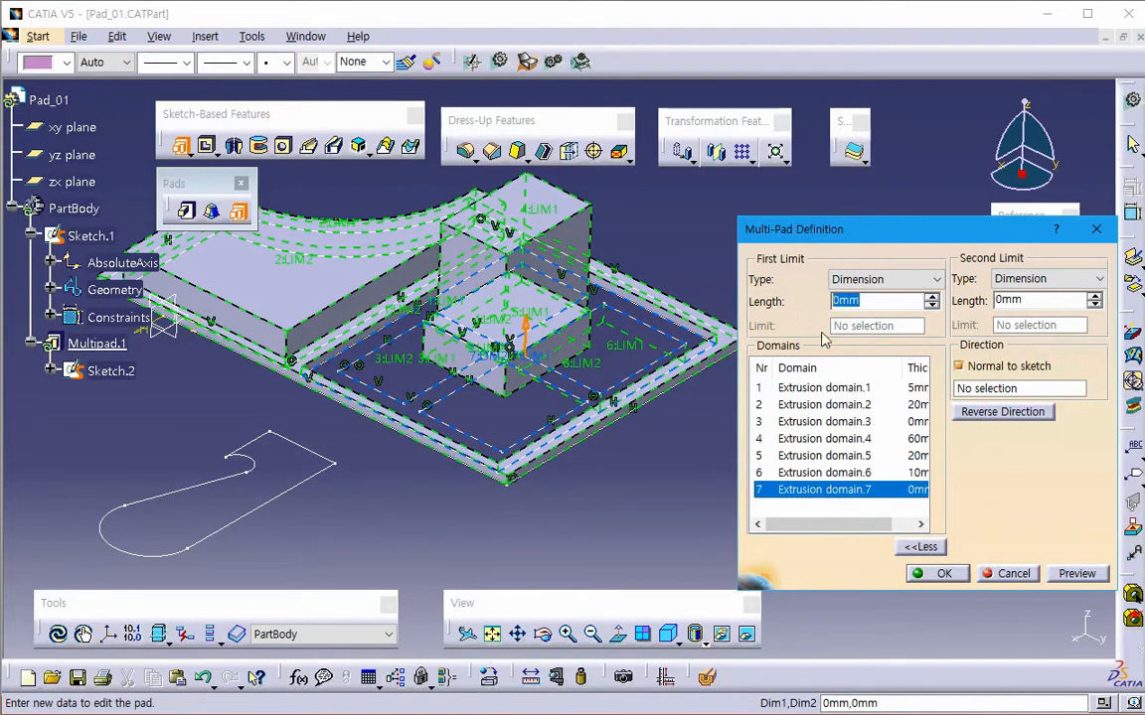
type("2")
key("Return")
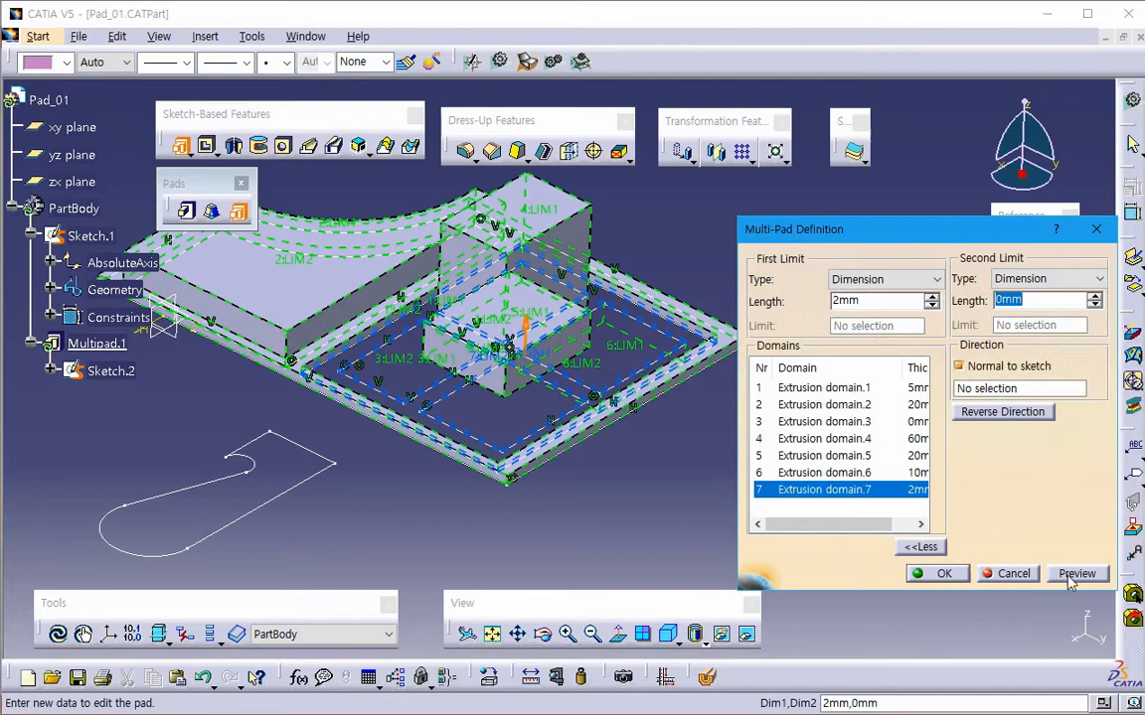
left_click(1068, 581)
middle_click_drag(619, 454, 524, 494)
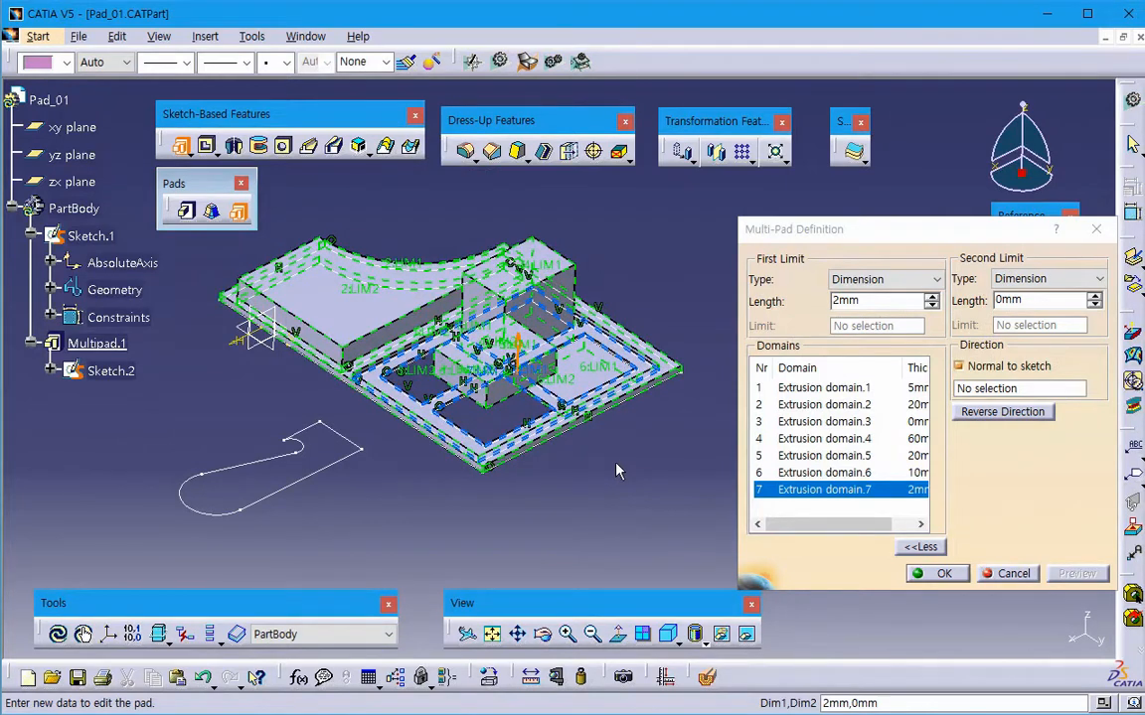
left_click(933, 574)
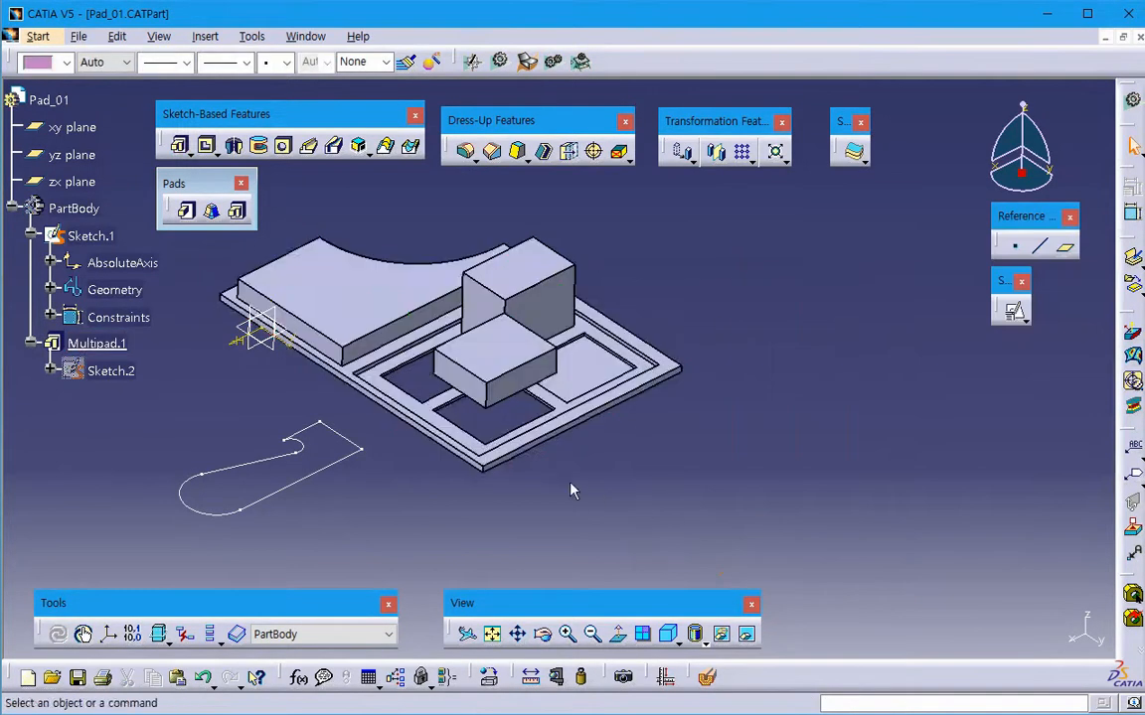
middle_click_drag(572, 490, 527, 529)
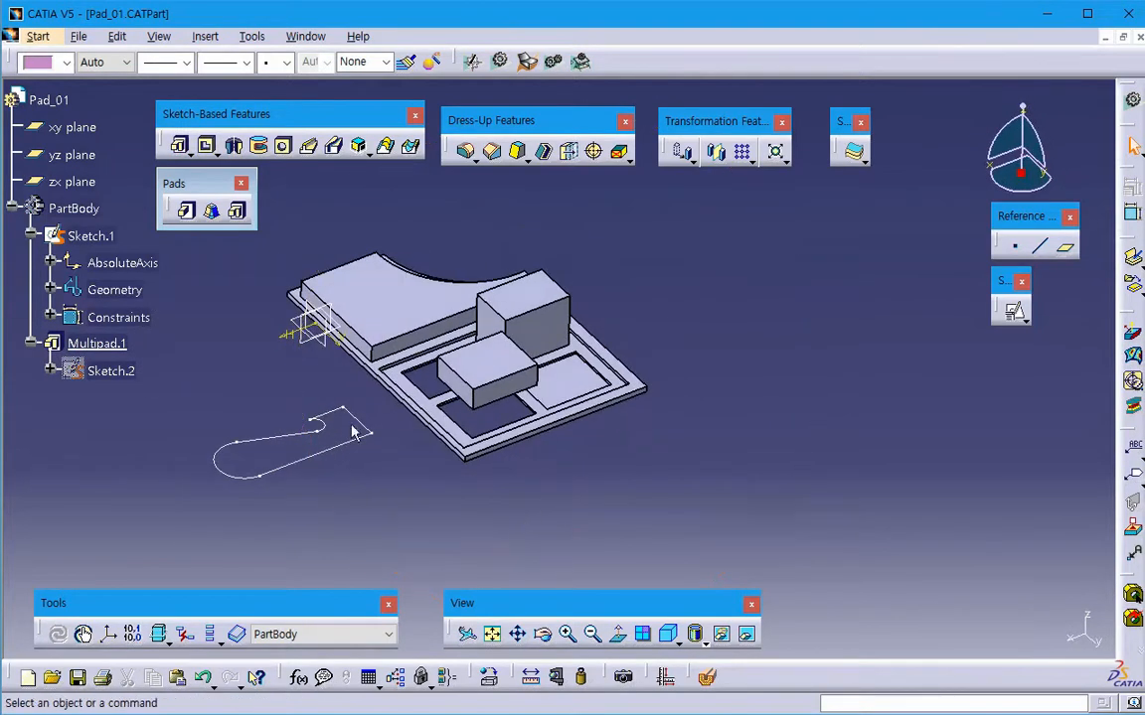
- Delete Multipad.1 from the Pad_01 part while keeping its sketch
left_click(97, 343)
key("Delete")
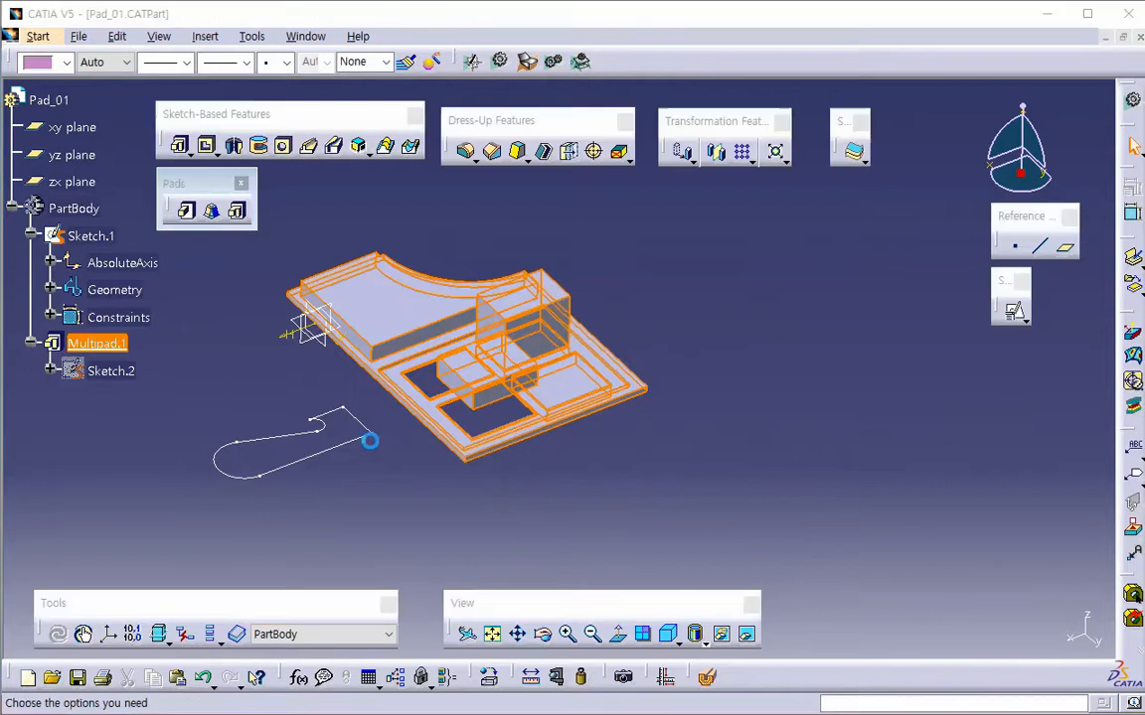
left_click(887, 458)
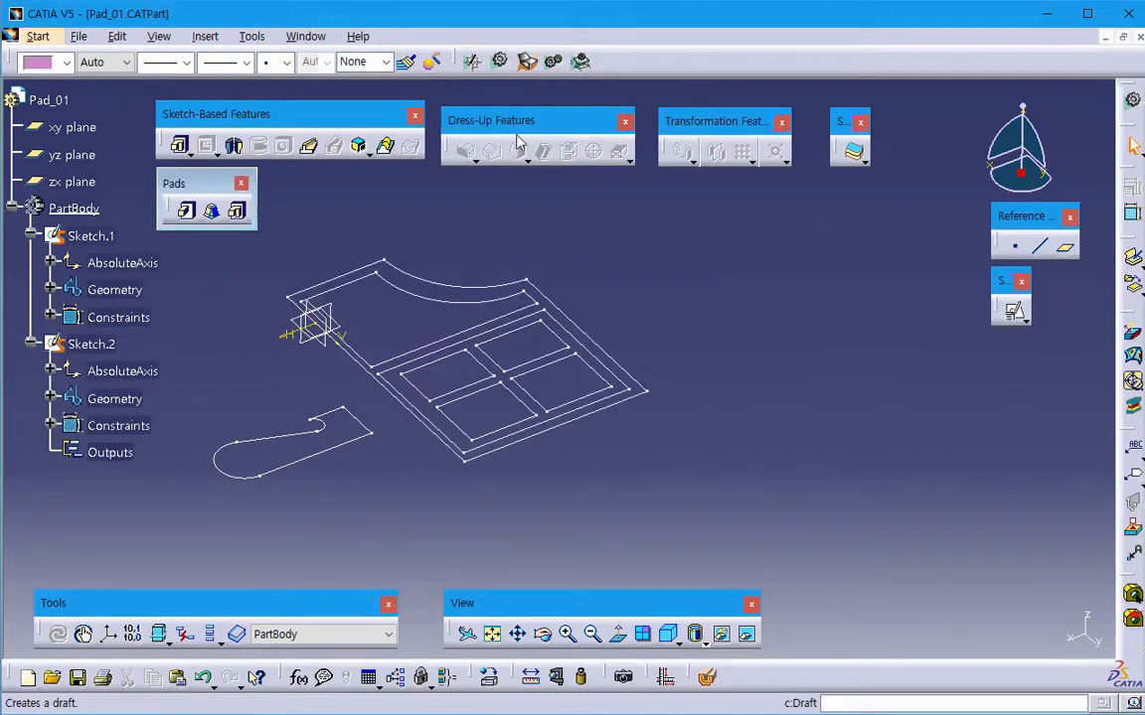
- Switch to Part2 and start a Multi-Pad on Sketch.1's overlapping rectangles, with the second-limit options shown
left_click(305, 36)
left_click(338, 172)
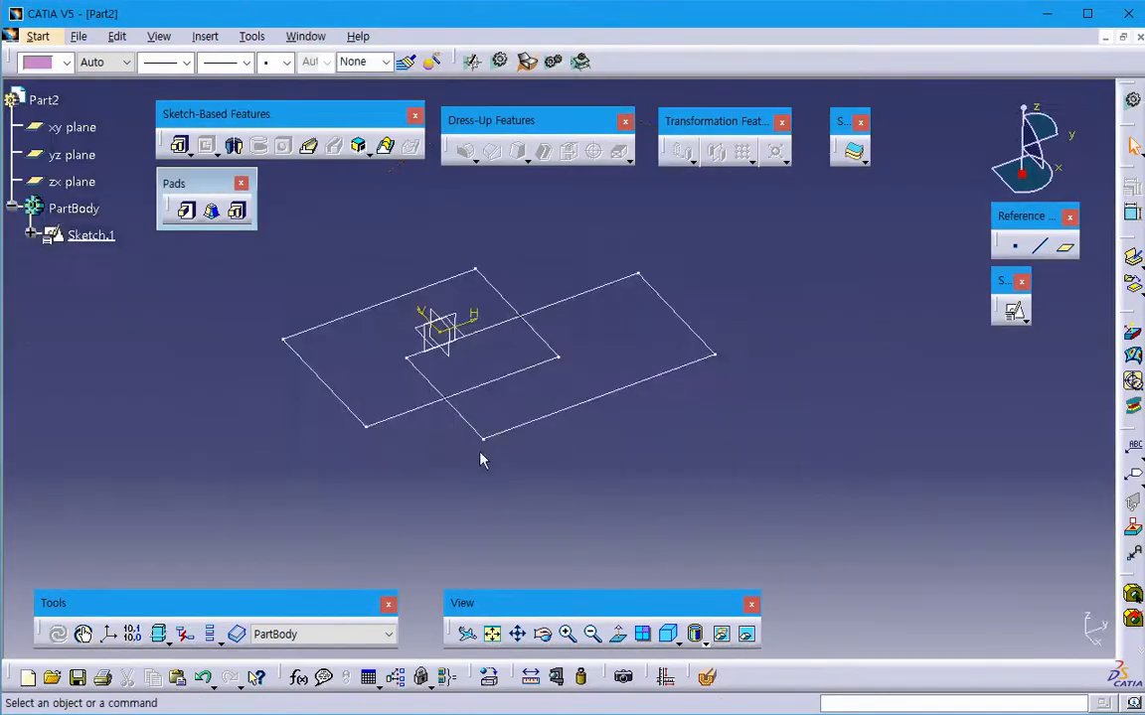
middle_click_drag(480, 459, 408, 401)
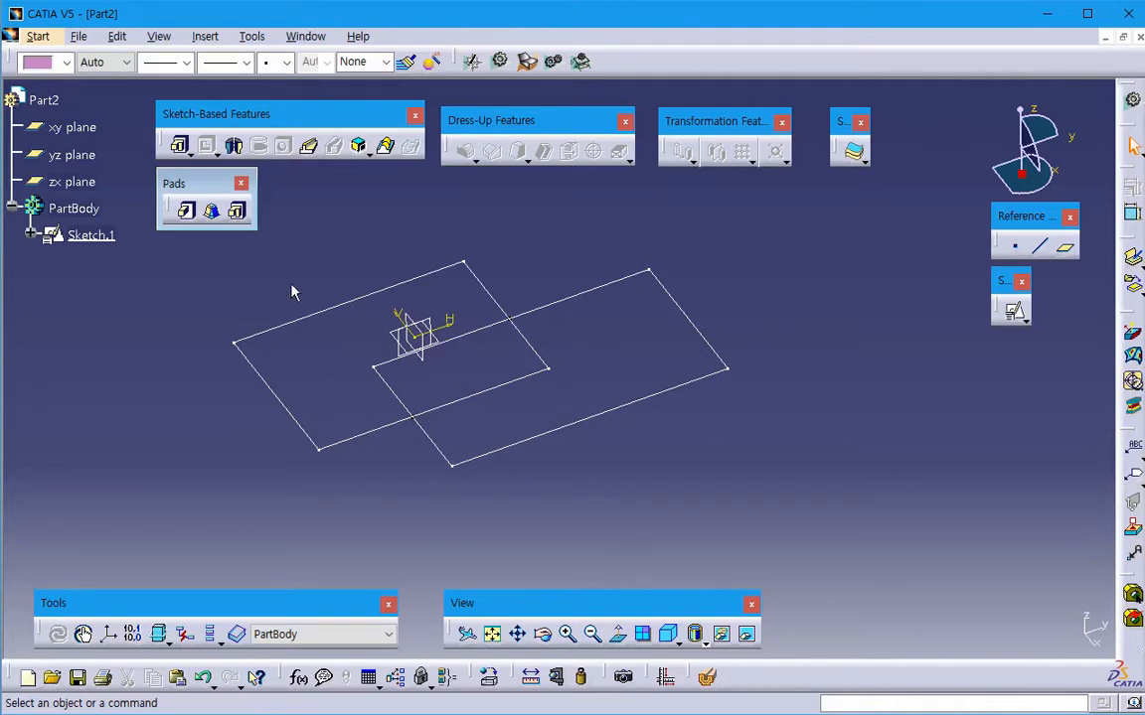
left_click(237, 211)
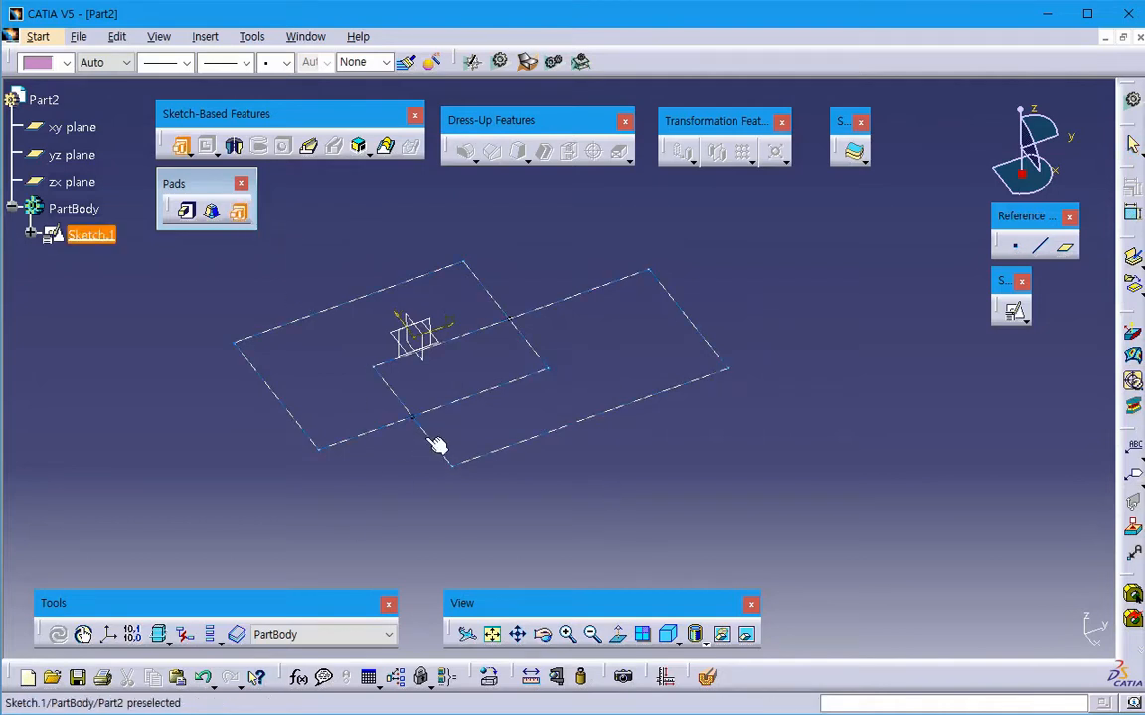
left_click(437, 445)
middle_click_drag(403, 478, 343, 486)
left_click(795, 389)
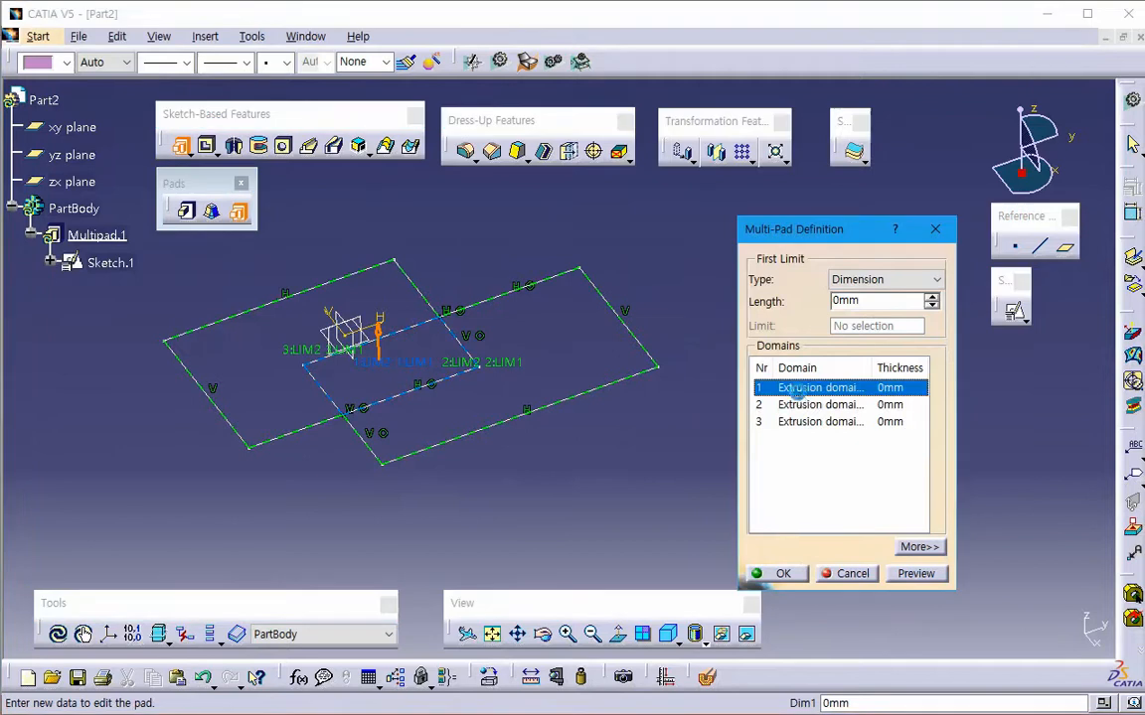
left_click(919, 546)
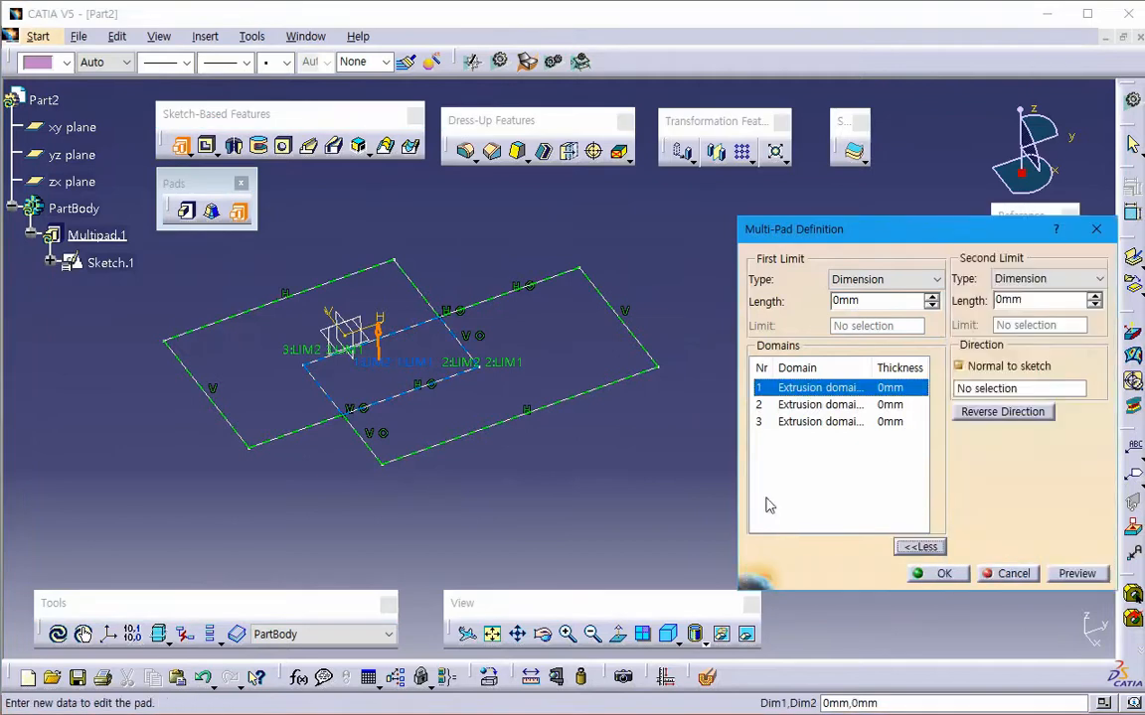
- Set the first-limit length of domain 1, the overlap area, to 10 mm and of domain 2 to 30 mm
double_click(854, 300)
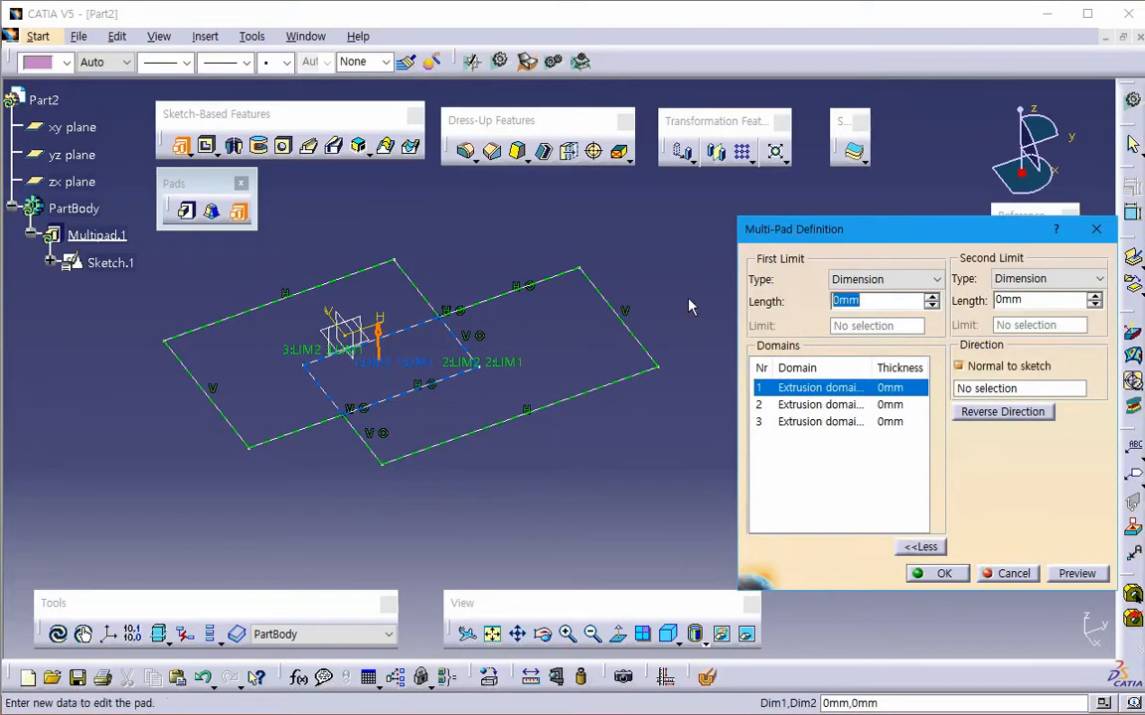
type("10")
key("Tab")
left_click(817, 404)
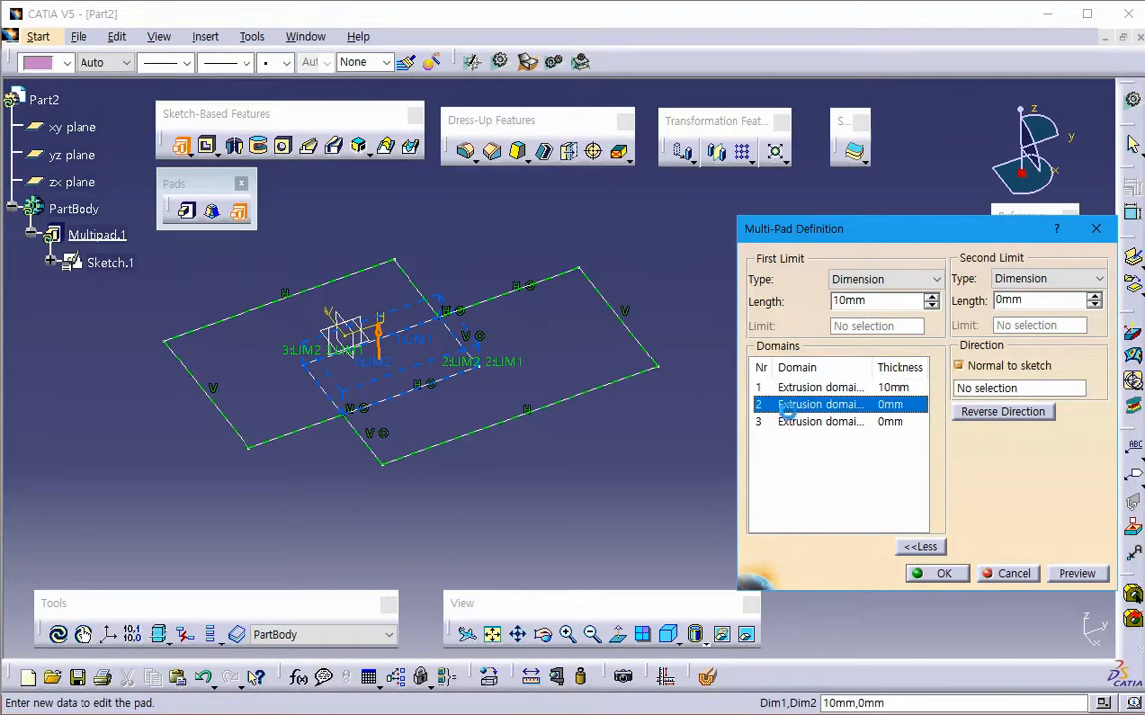
left_click_drag(866, 301, 628, 314)
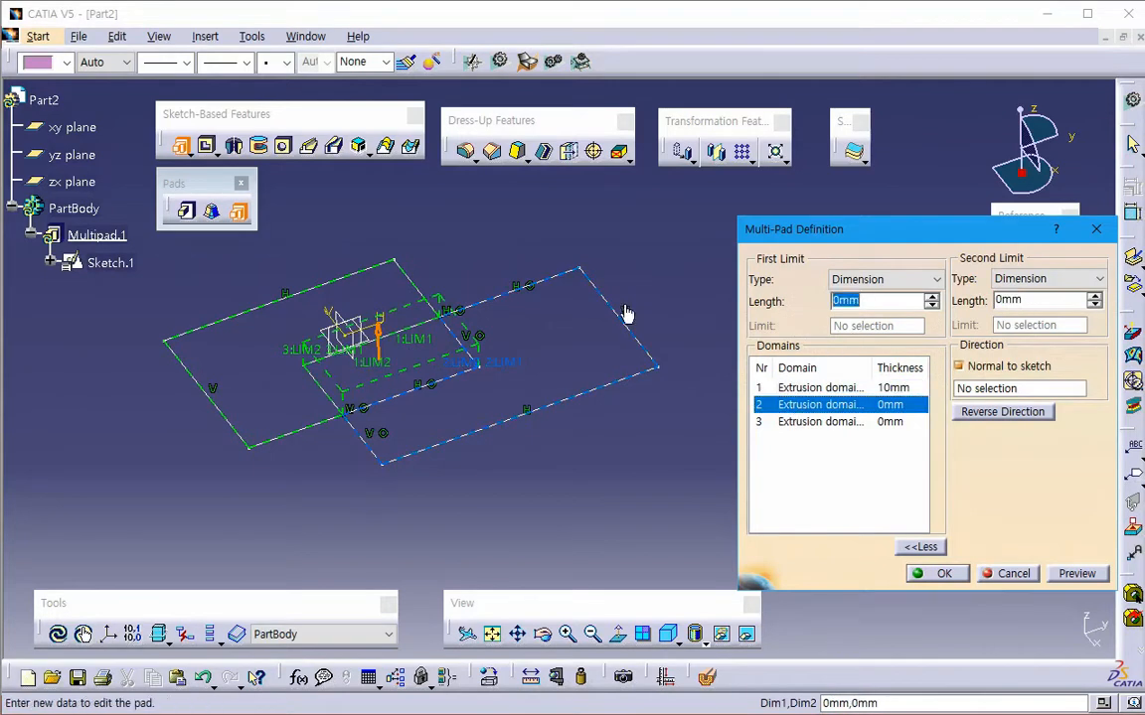
type("30")
key("Tab")
- Set the first-limit length of domain 3 to 5 mm and preview the three-height solid
left_click(813, 423)
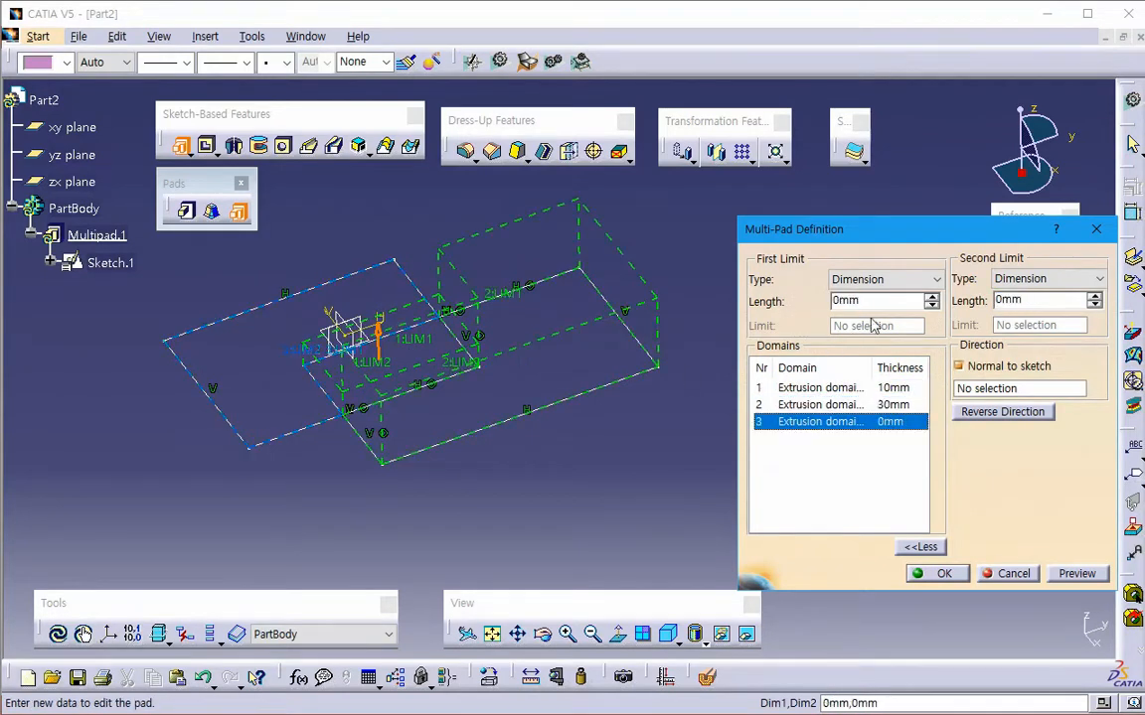
type("5")
key("Tab")
left_click(1076, 574)
middle_click_drag(373, 434, 623, 518)
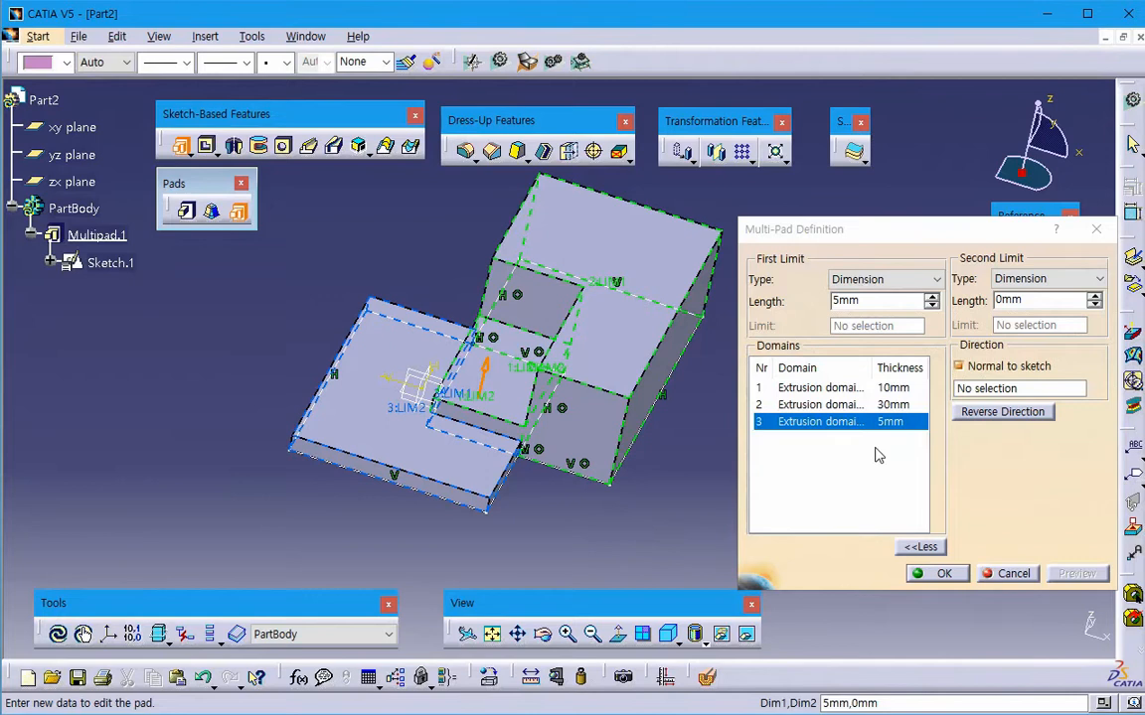
- Reverse the extrusion direction and restore it, and raise domain 3's first limit to 18 mm directly in the model
left_click(1013, 411)
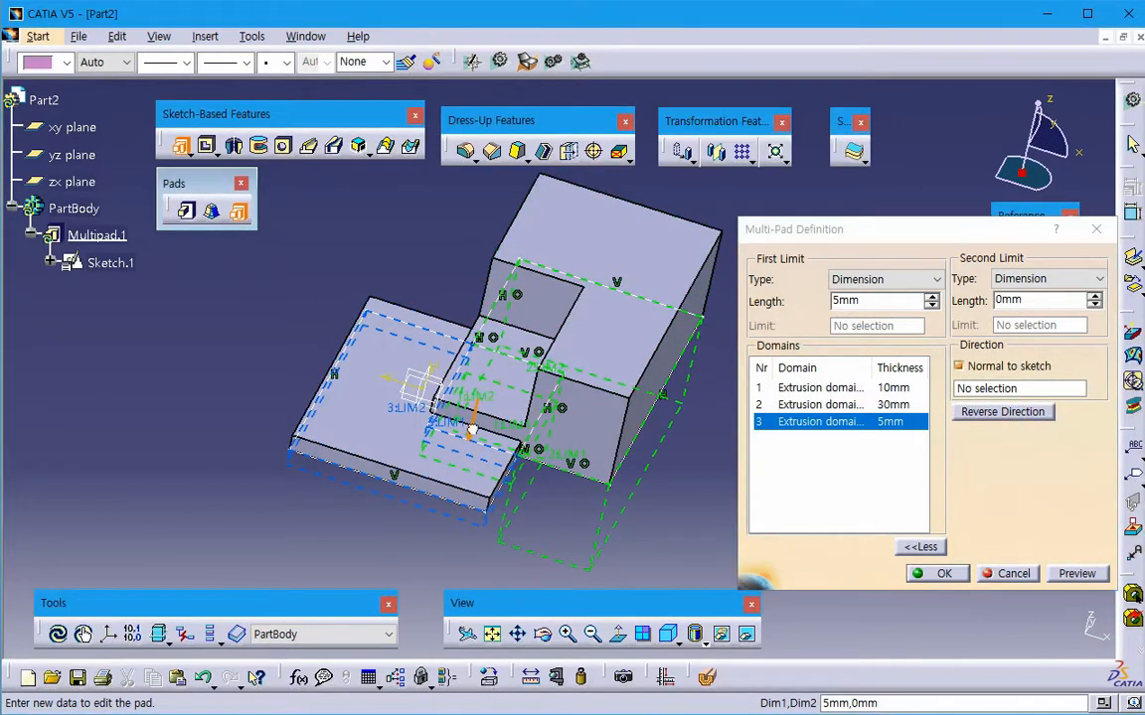
left_click(799, 408)
middle_click_drag(670, 439, 641, 424)
left_click_drag(417, 360, 418, 320)
- Raise domain 2's first limit to 34 mm and its second limit until the domain is 24 mm thick
left_click(818, 408)
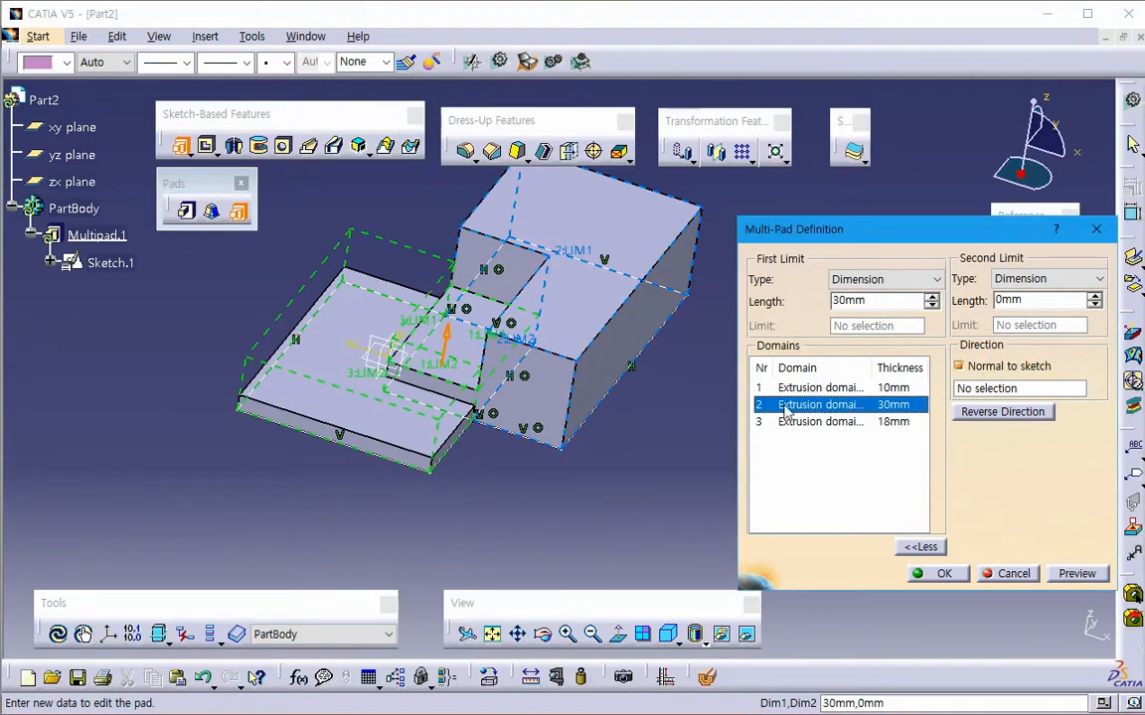
left_click_drag(586, 264, 587, 243)
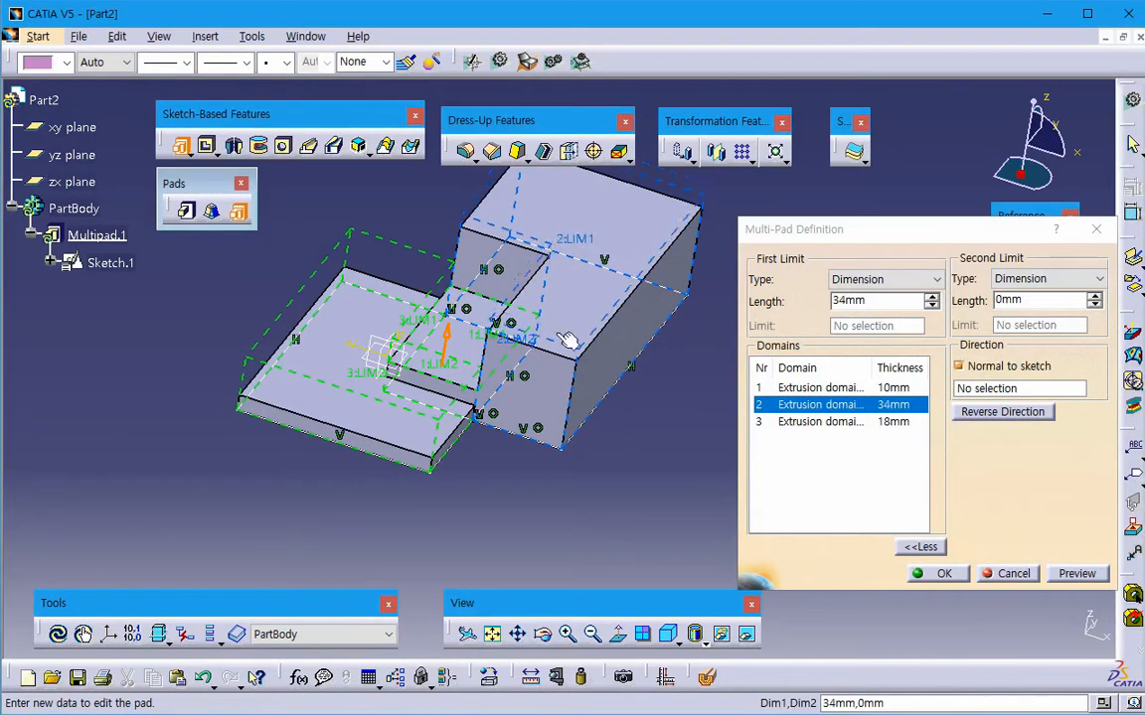
left_click_drag(531, 353, 537, 325)
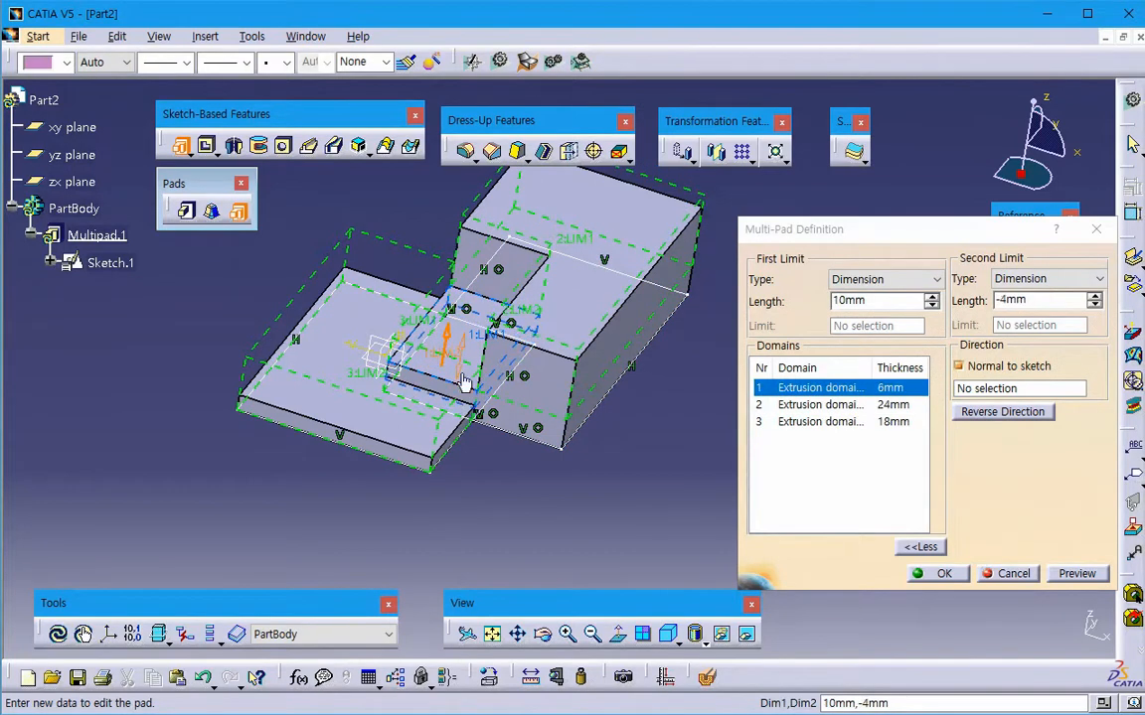
- Adjust domain 1 to limits of 14 mm and -4 mm, and domain 3 to limits of 14 mm and 4 mm
left_click_drag(463, 382, 428, 288)
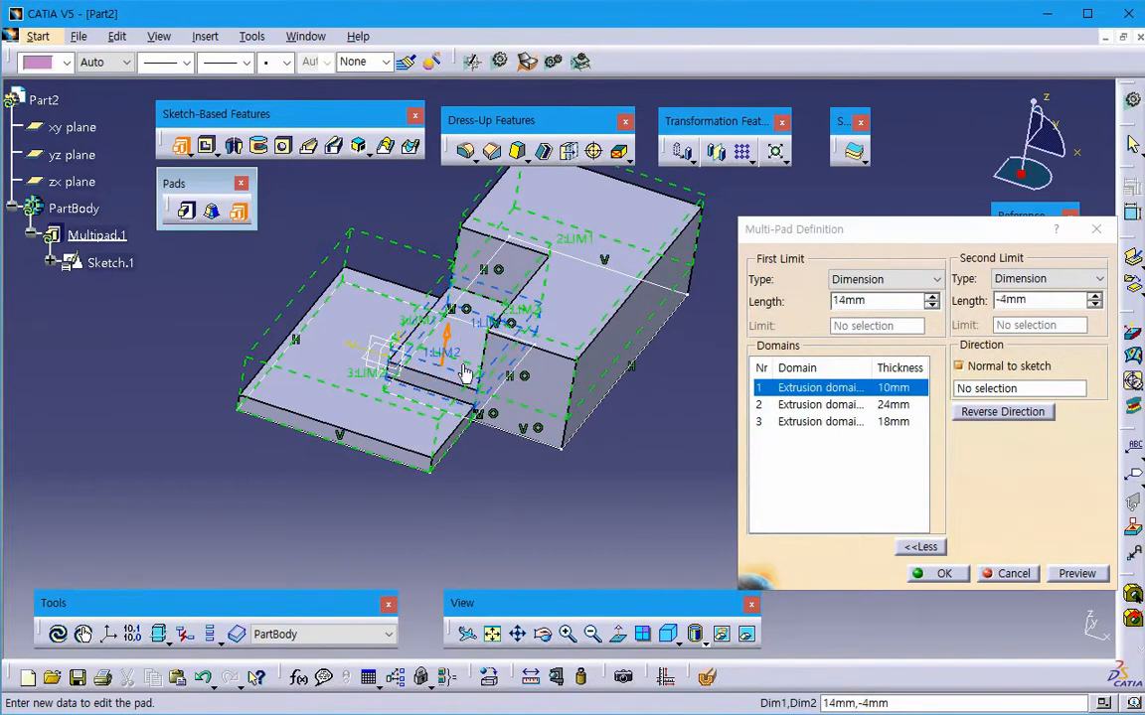
left_click(857, 422)
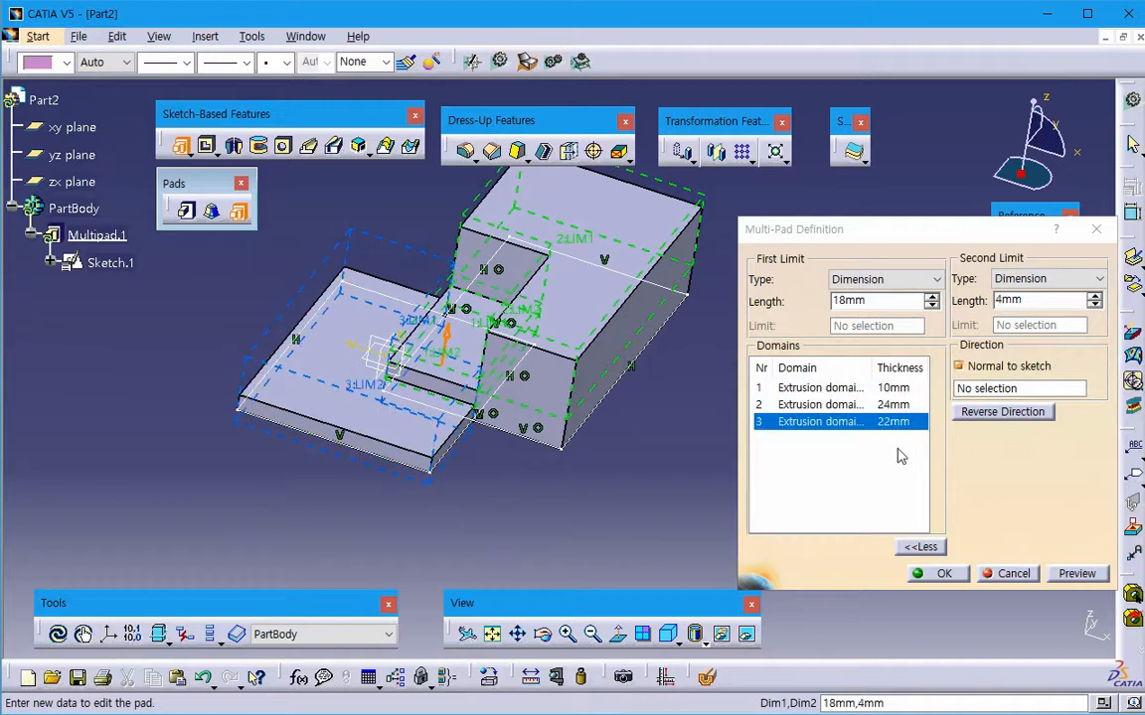
left_click_drag(412, 320, 404, 333)
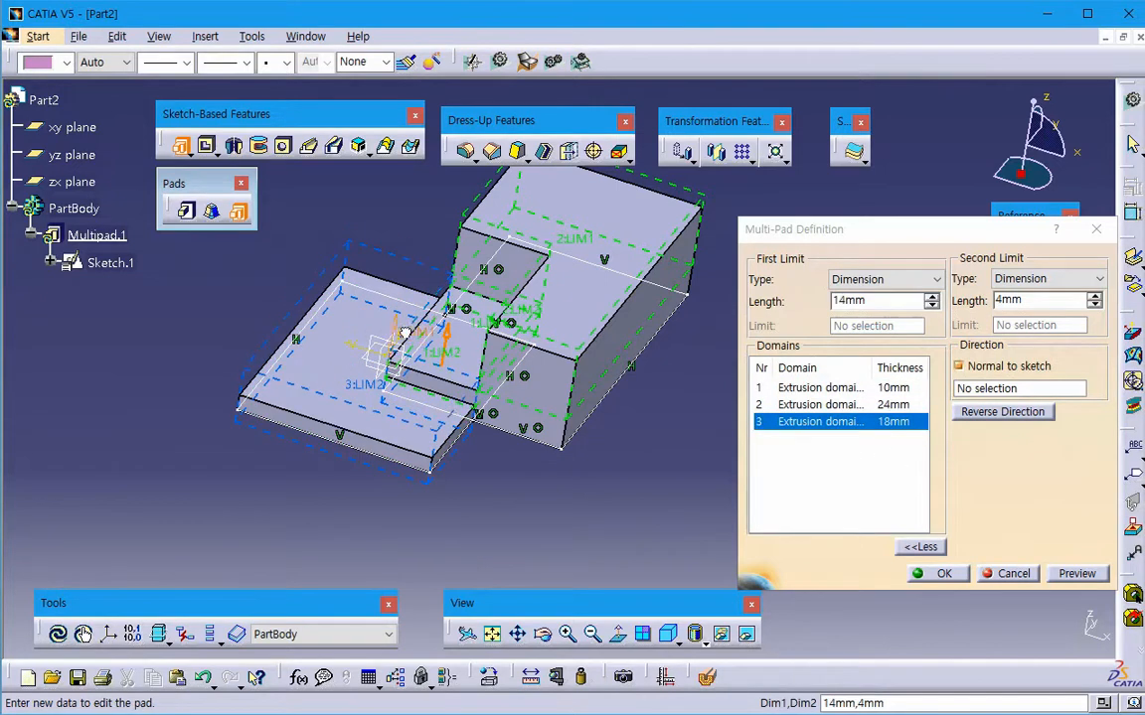
- Review the limits of all three domains, preview the result and create the multi-pad
left_click(843, 388)
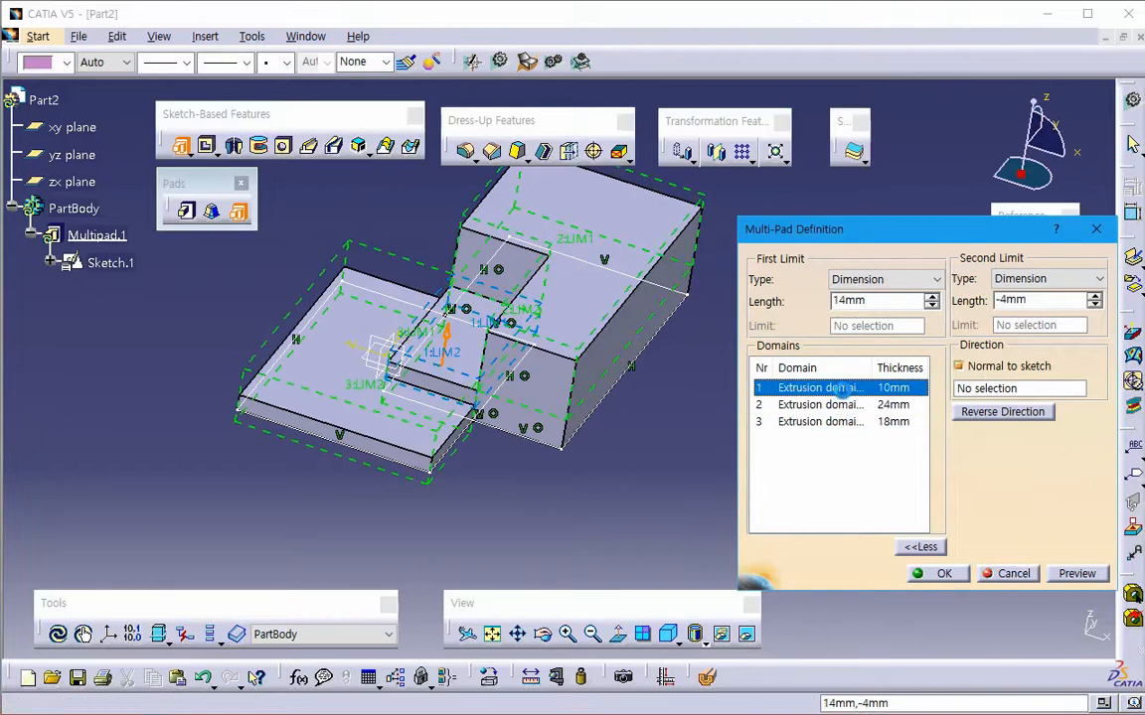
left_click(827, 404)
left_click(824, 421)
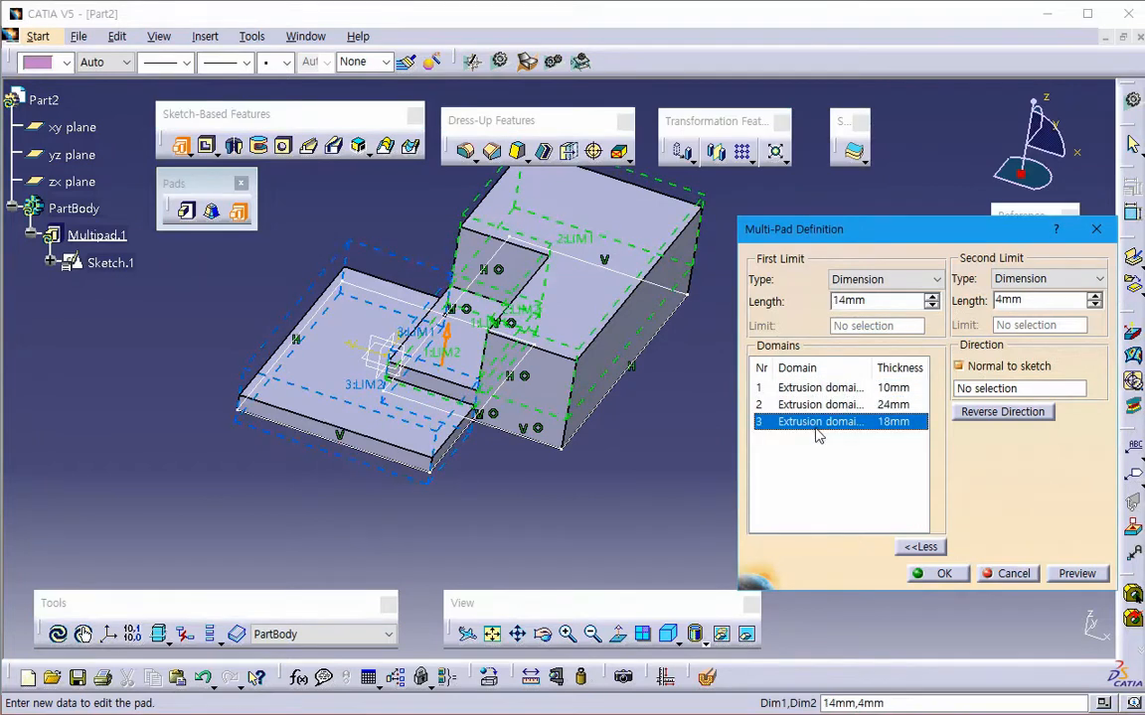
double_click(891, 300)
double_click(1045, 302)
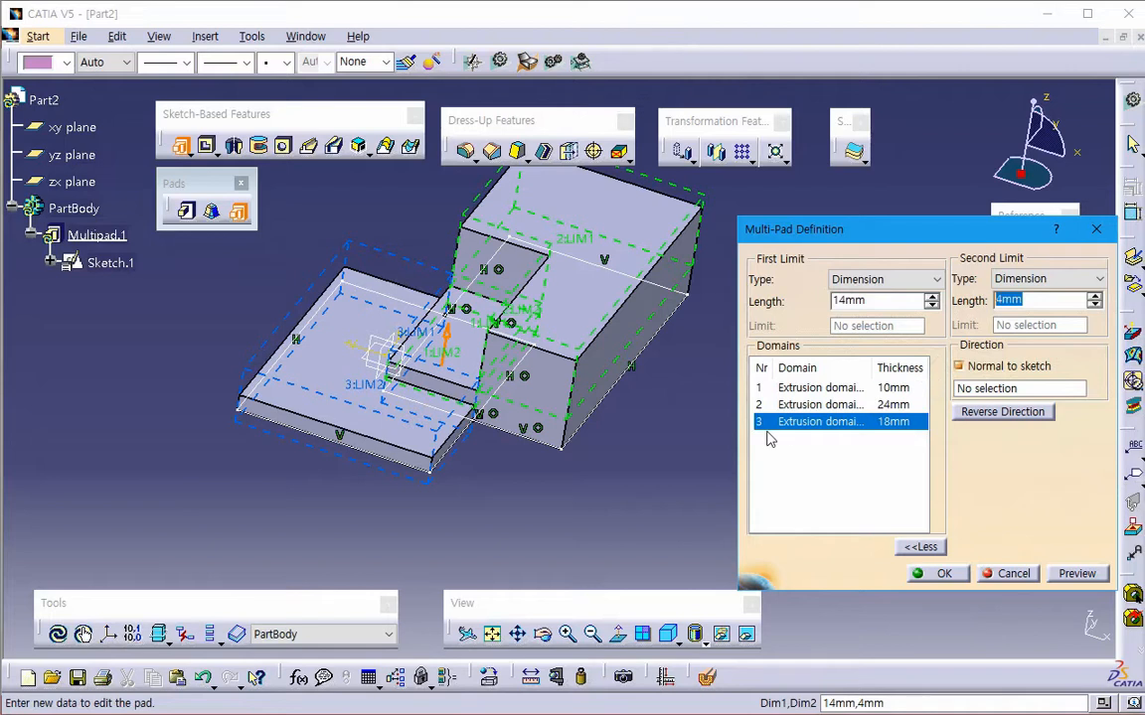
left_click(1076, 574)
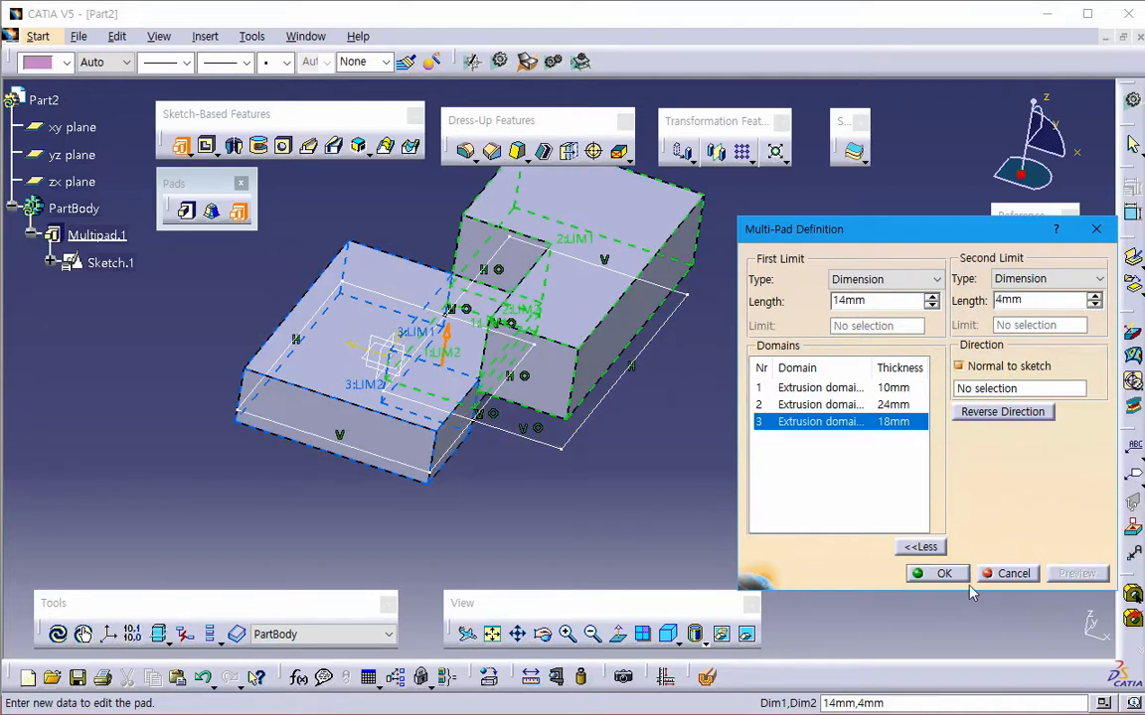
left_click(938, 574)
middle_click_drag(596, 516, 622, 486)
left_click(622, 486)
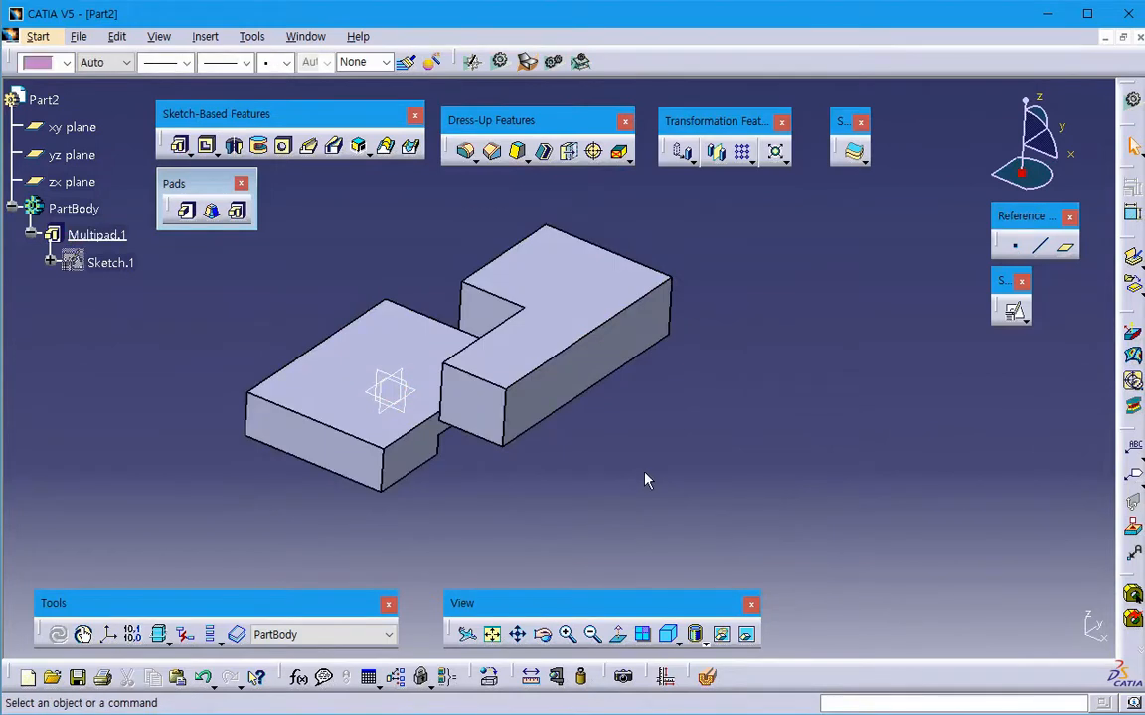
double_click(60, 232)
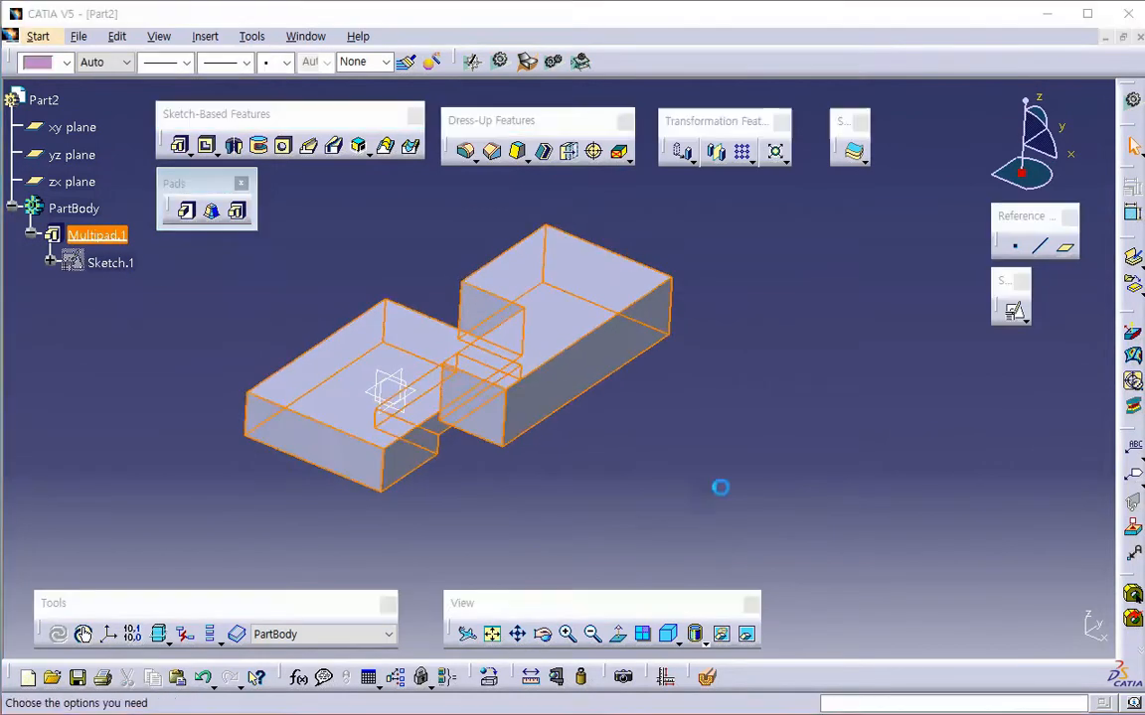
left_click(817, 431)
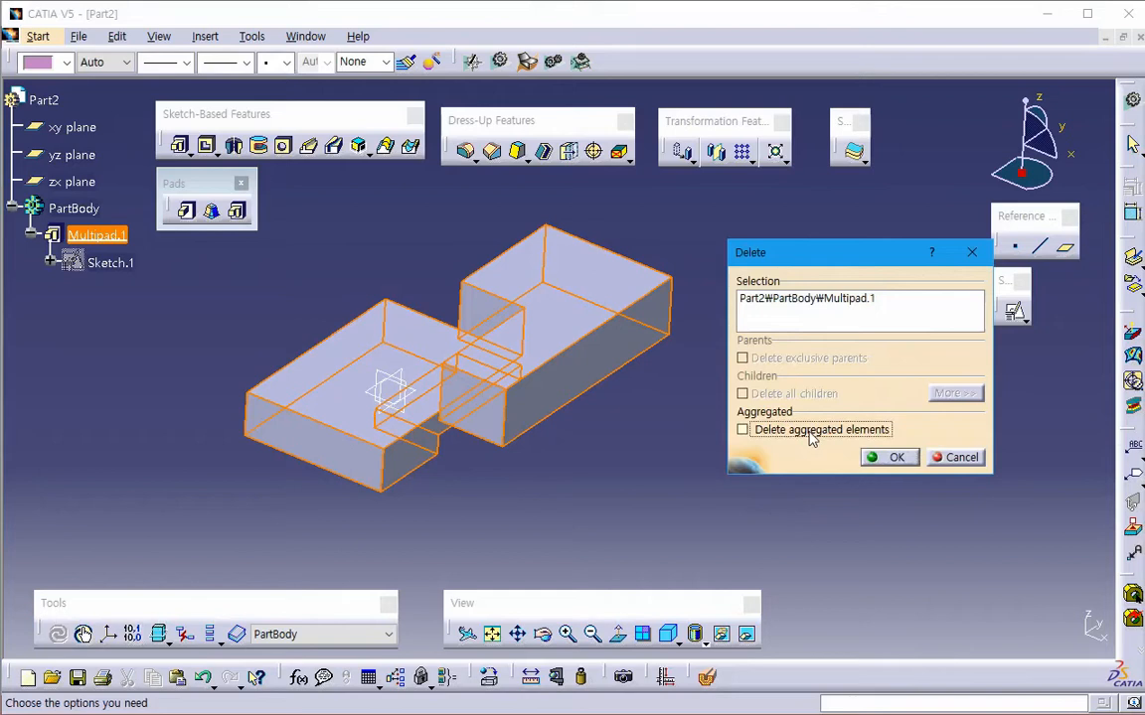
left_click(814, 434)
left_click(821, 434)
left_click(957, 457)
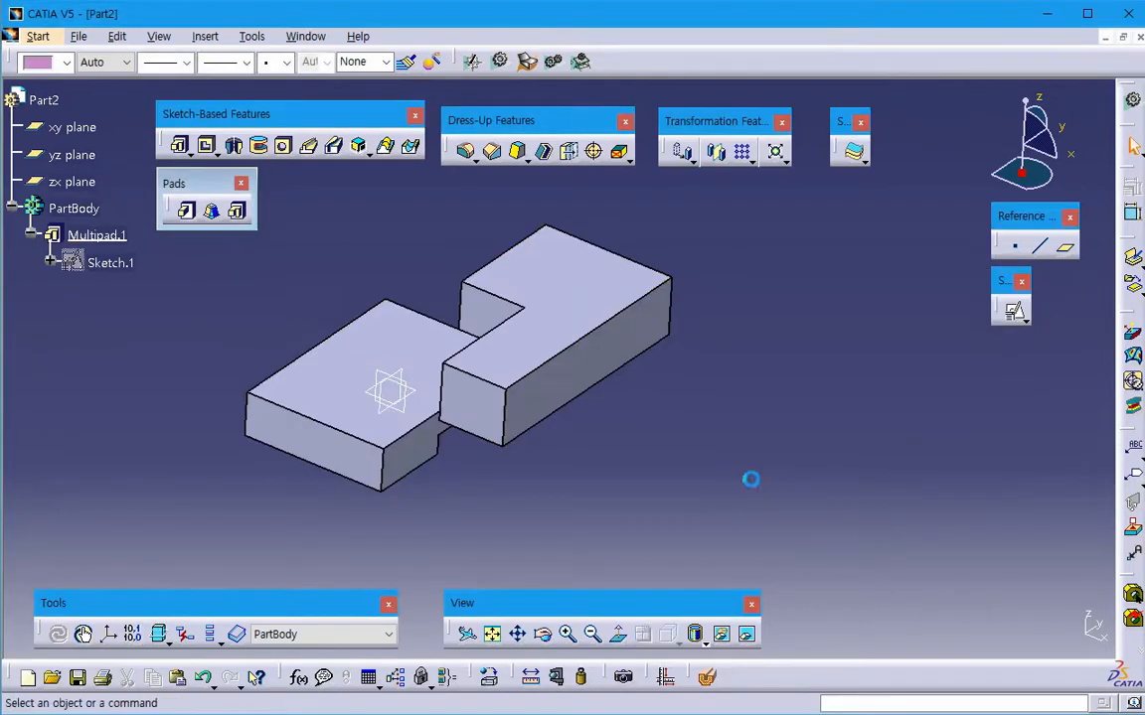
- Delete Multipad.1 from Part2 without deleting its aggregated elements
left_click(97, 234)
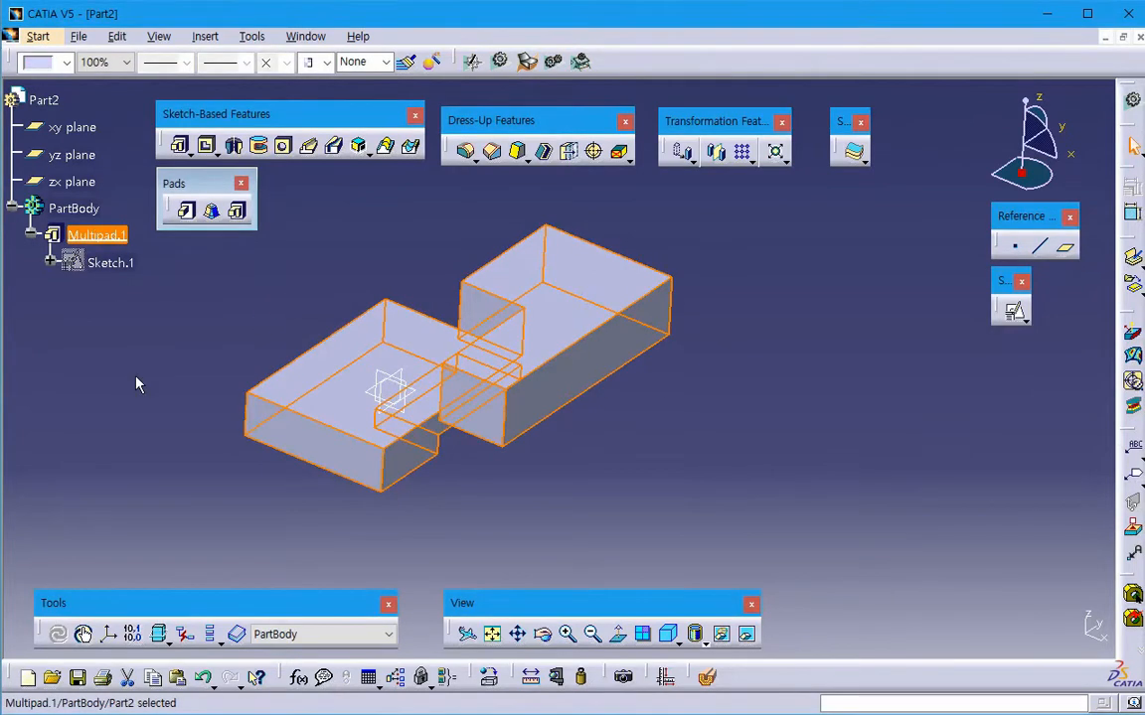
key("Delete")
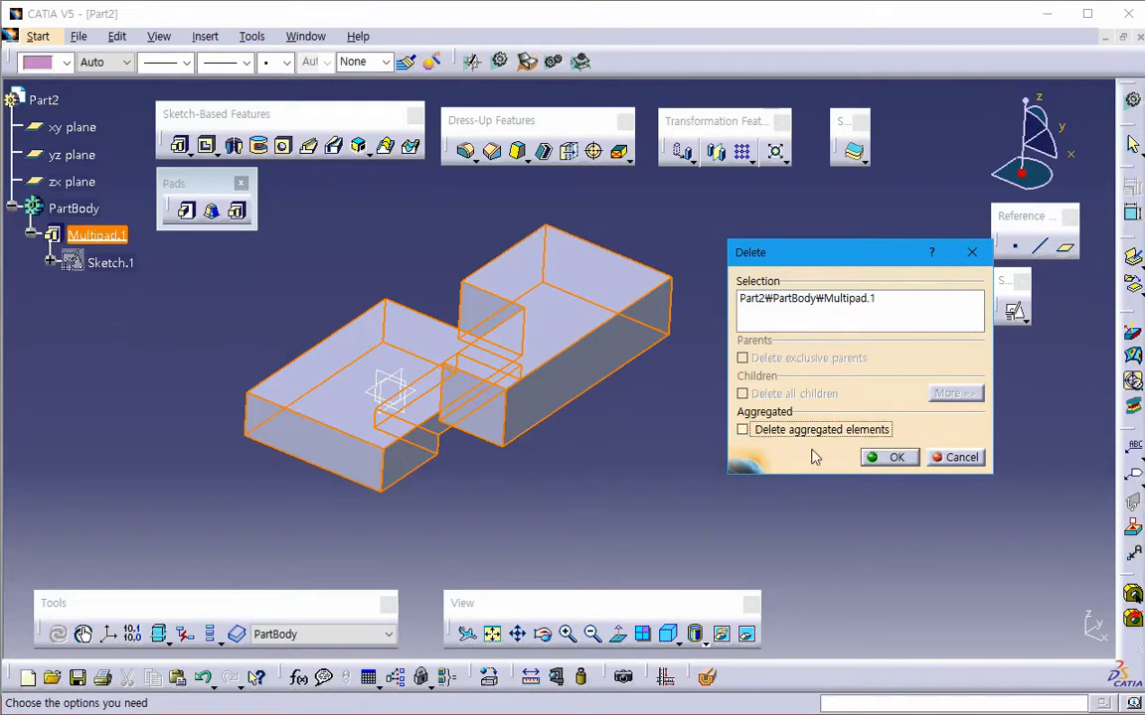
left_click(865, 458)
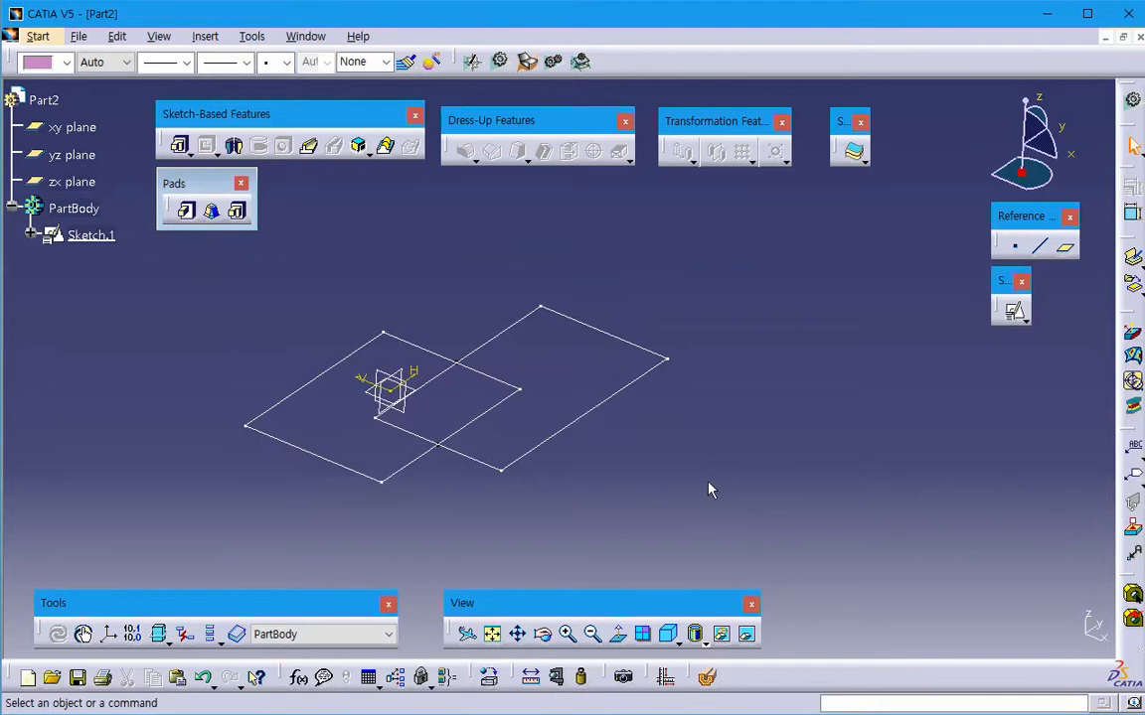
- Undo the last empty selection
left_click(116, 36)
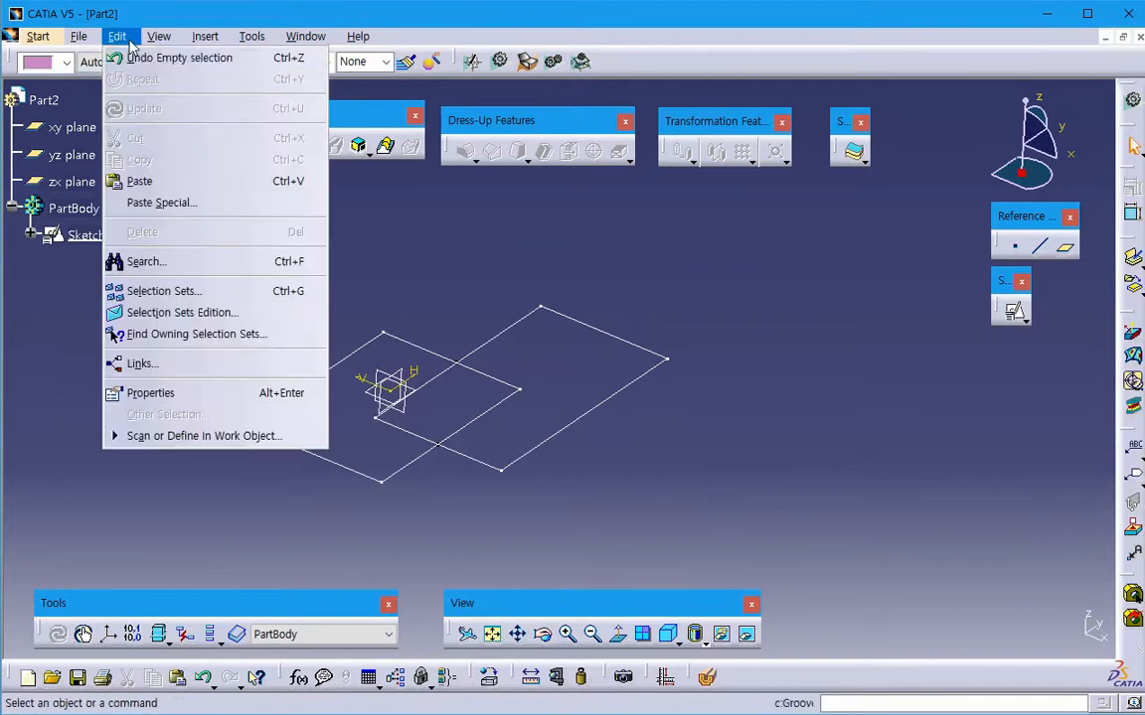
left_click(179, 57)
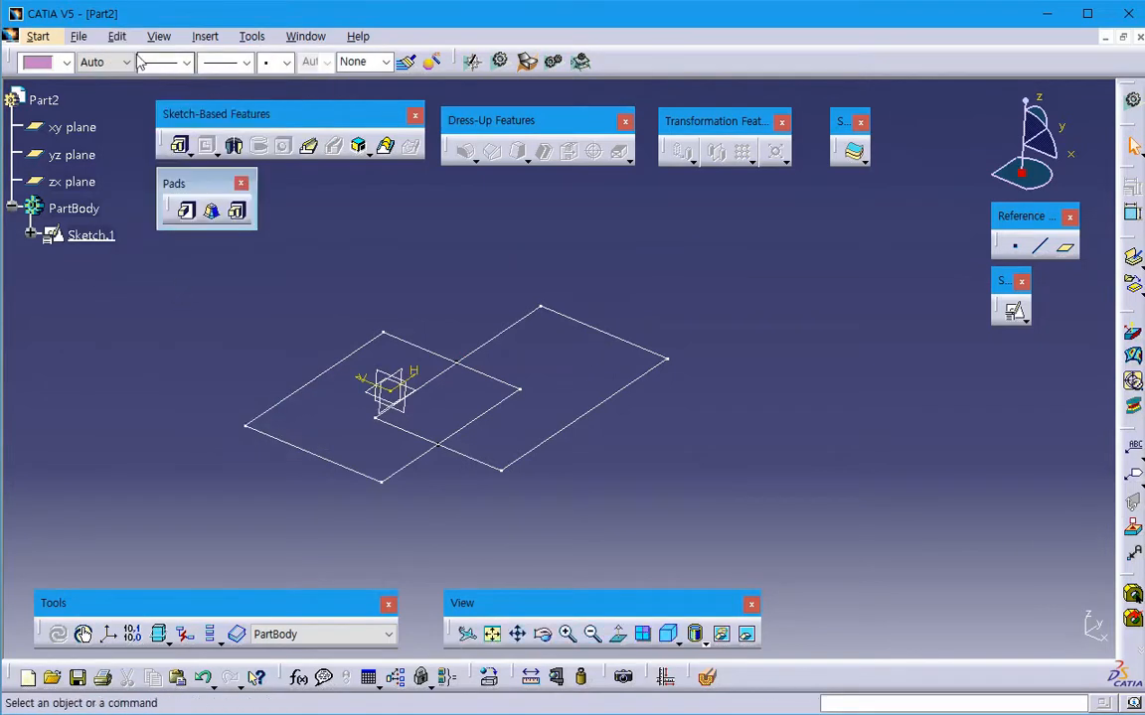
left_click(116, 37)
left_click(122, 58)
- Delete Sketch.1 with the two overlapping rectangles from the PartBody
left_click(97, 236)
key("Delete")
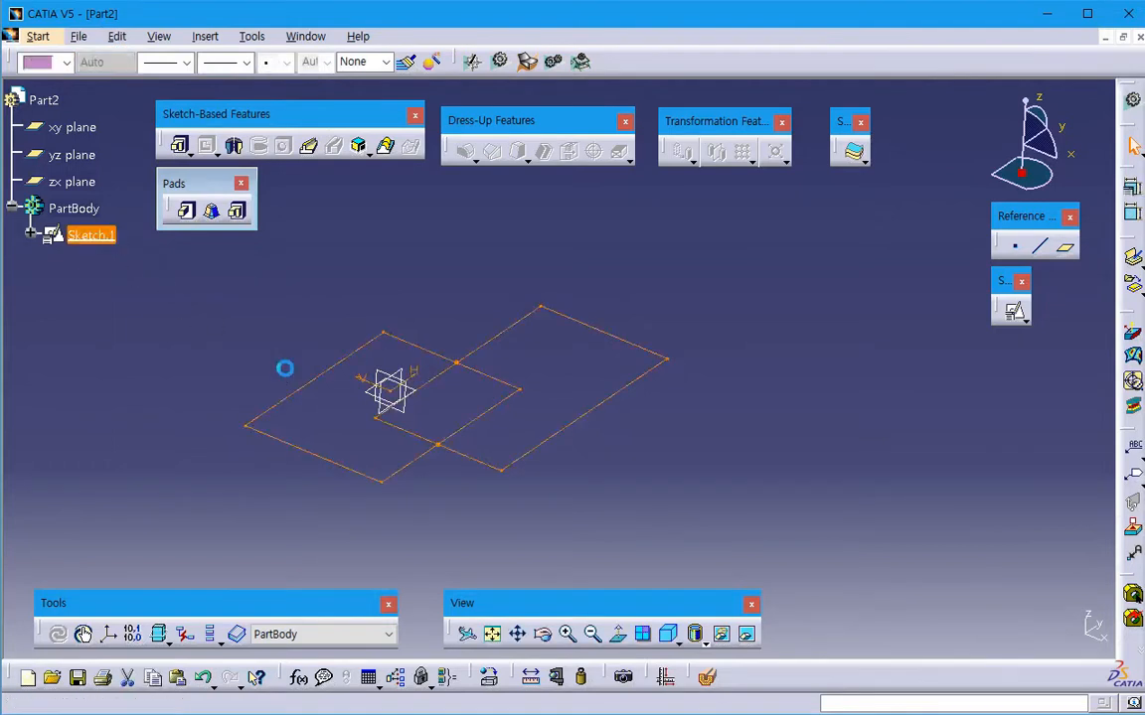
middle_click_drag(616, 431, 684, 408)
- Create a positioned sketch on the xy plane with implicit origin and orientation
left_click(1014, 311)
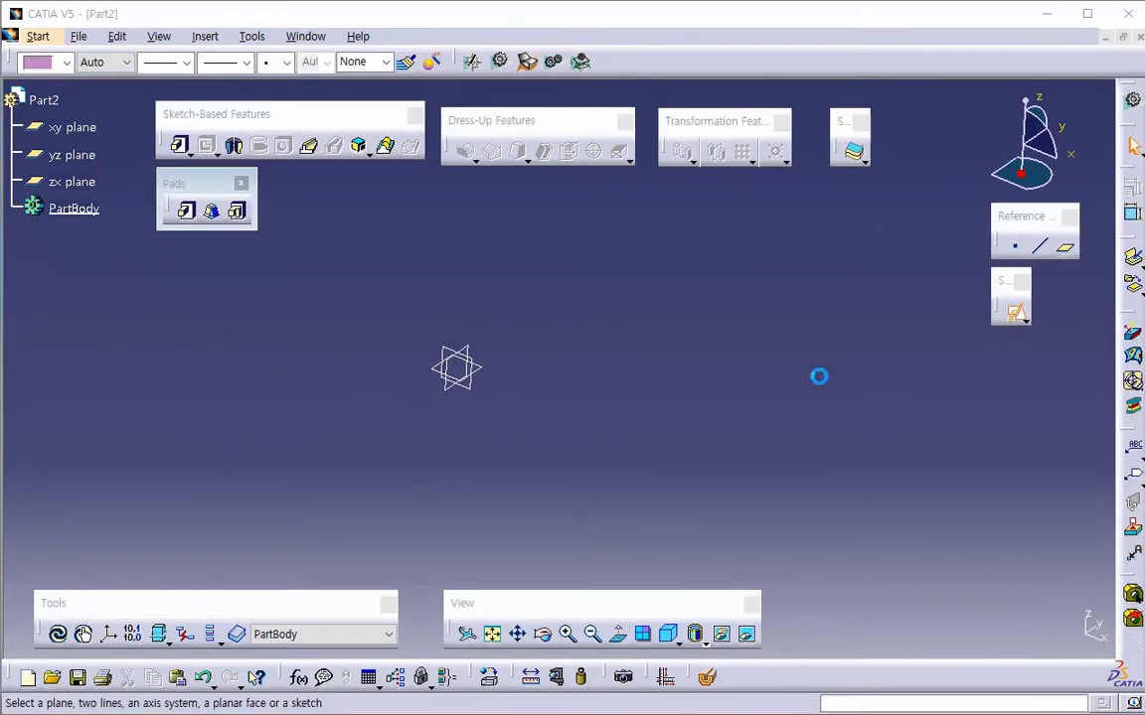
left_click(496, 373)
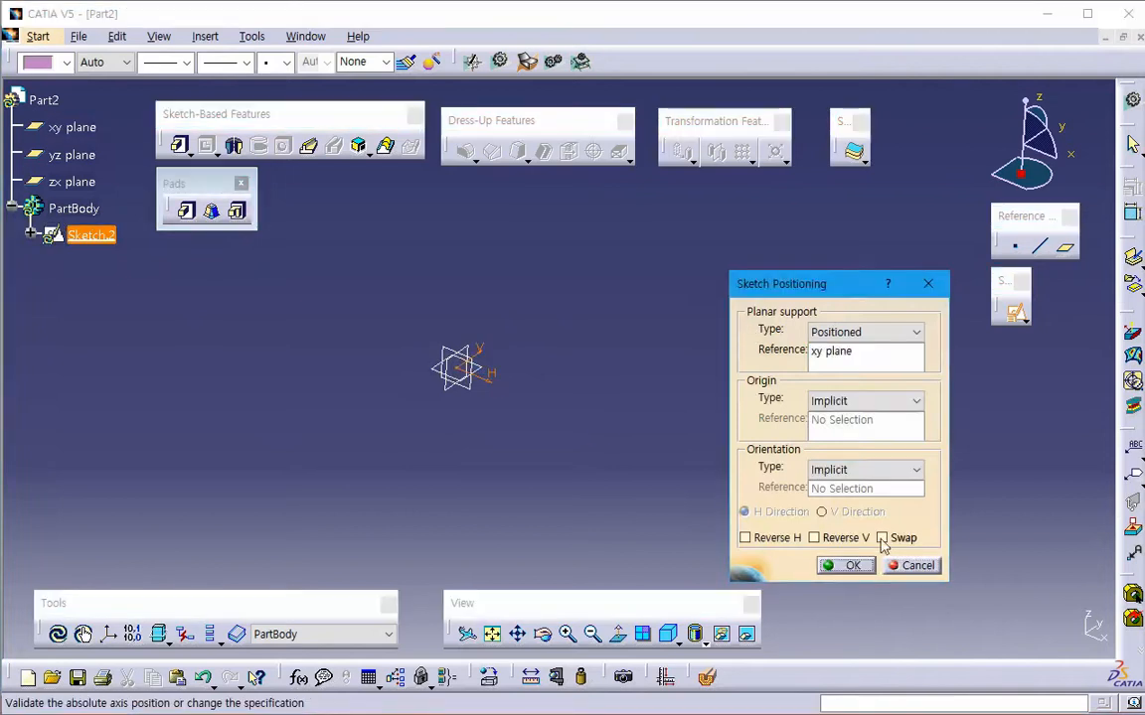
left_click(844, 565)
middle_click_drag(781, 399, 765, 412)
- Sketch two circles centred on the vertical axis, one above the origin and a larger one below it
left_click(233, 287)
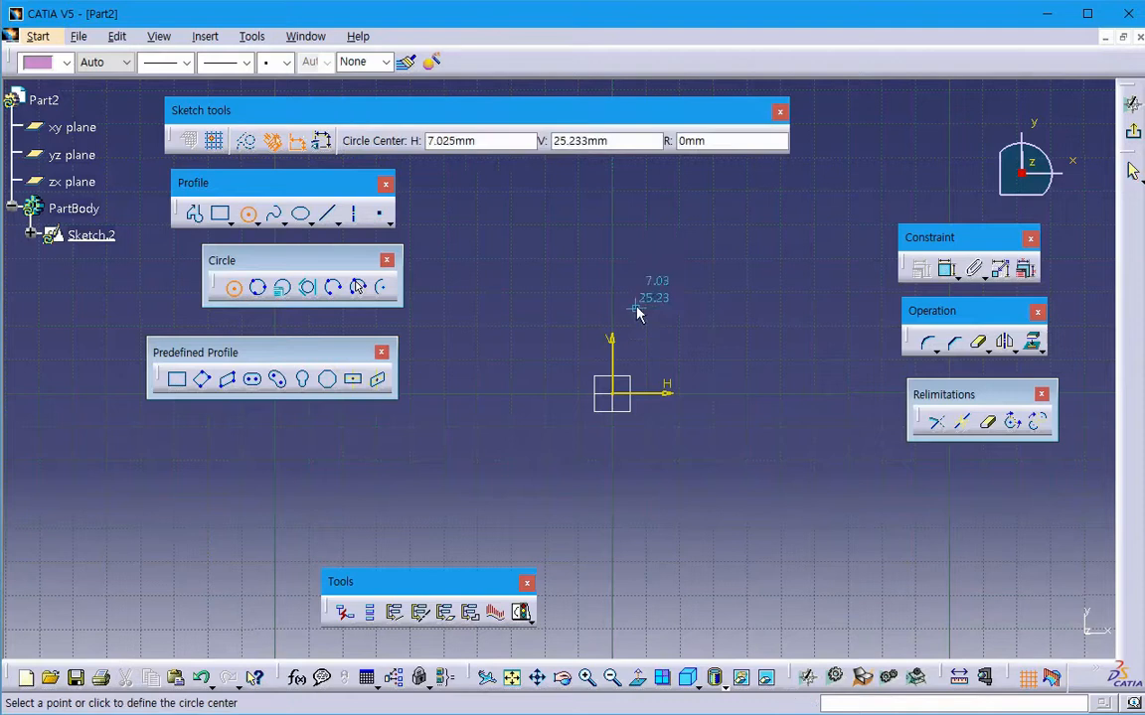
left_click(611, 276)
left_click(639, 323)
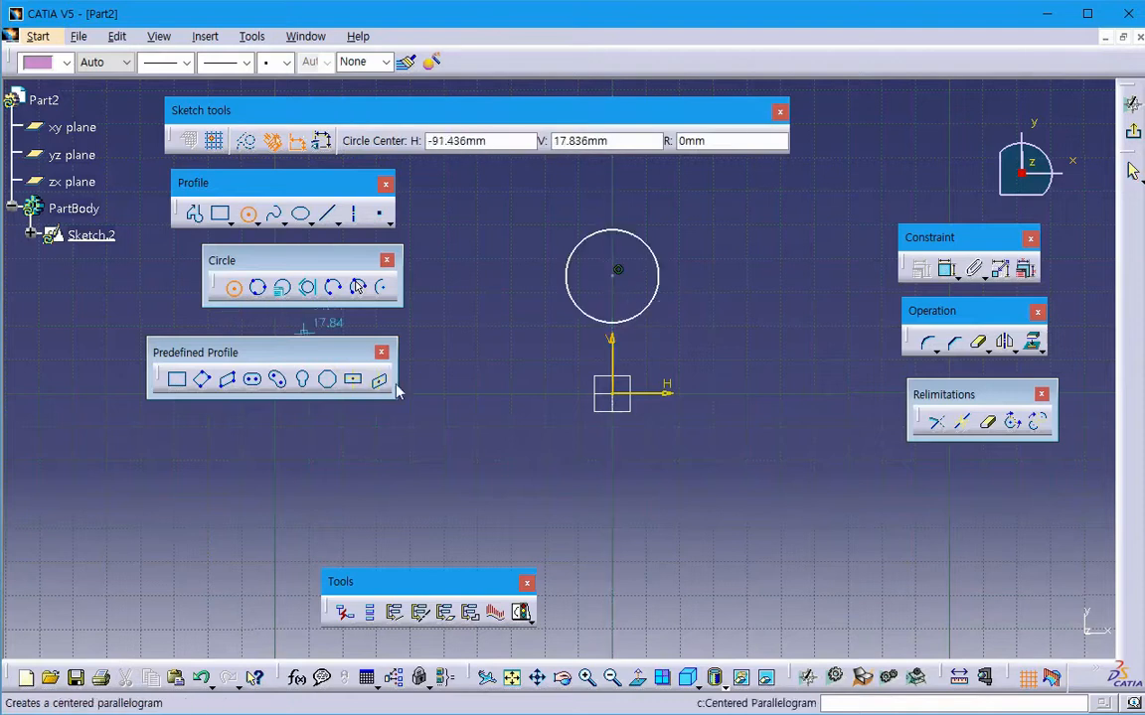
left_click(612, 485)
left_click(667, 513)
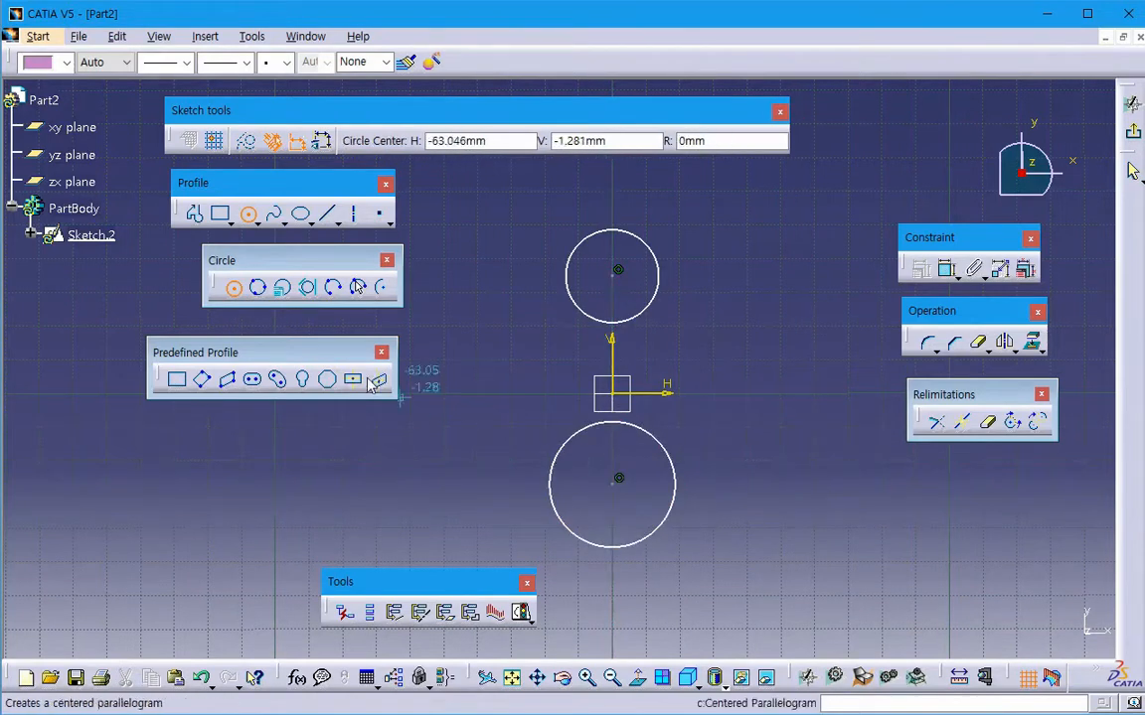
- Draw a vertical line about 60.5 mm long joining the centres of the two circles
left_click(328, 215)
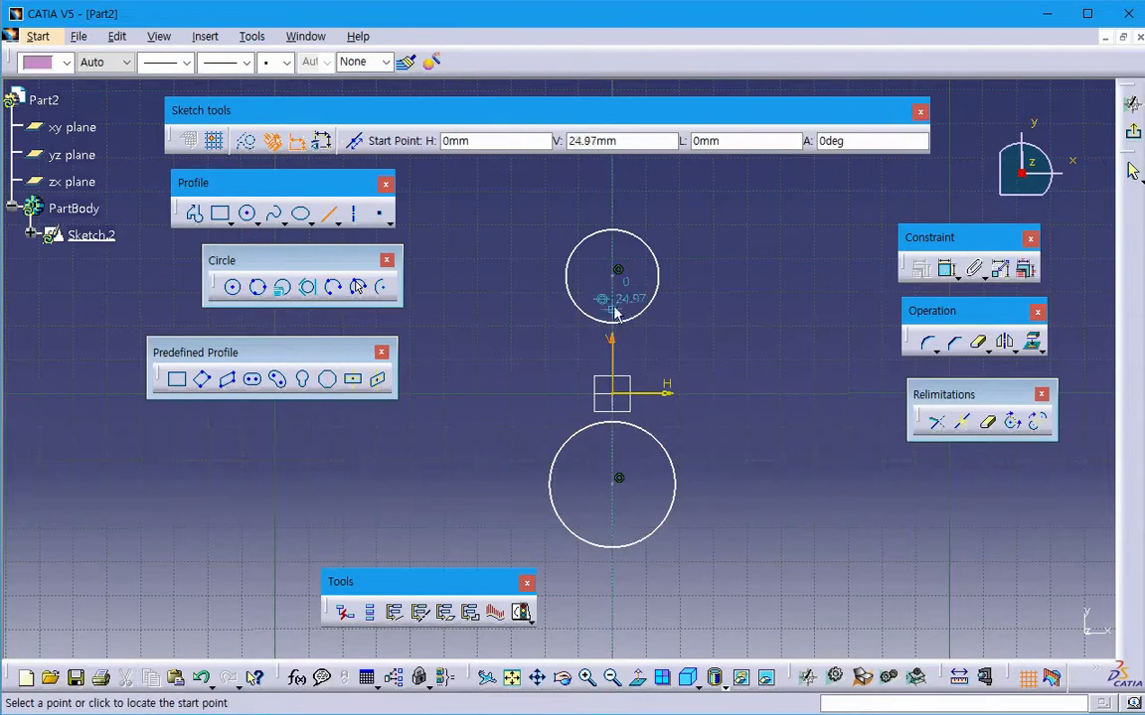
left_click(611, 268)
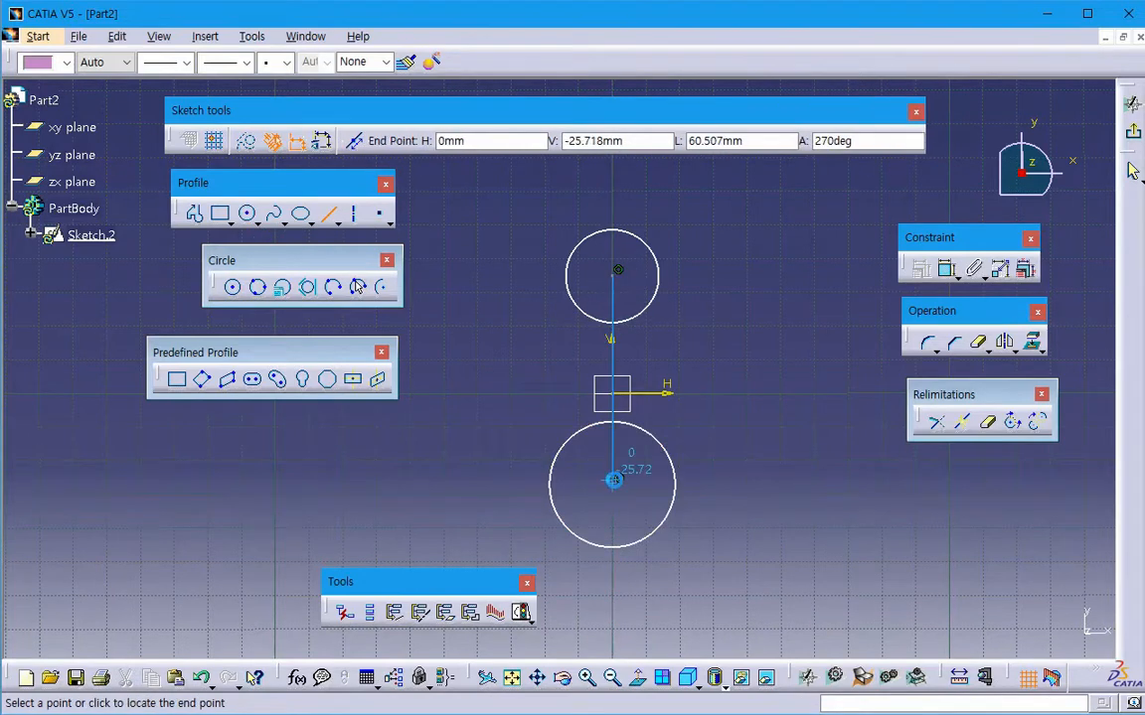
left_click(612, 481)
middle_click_drag(686, 446, 831, 421)
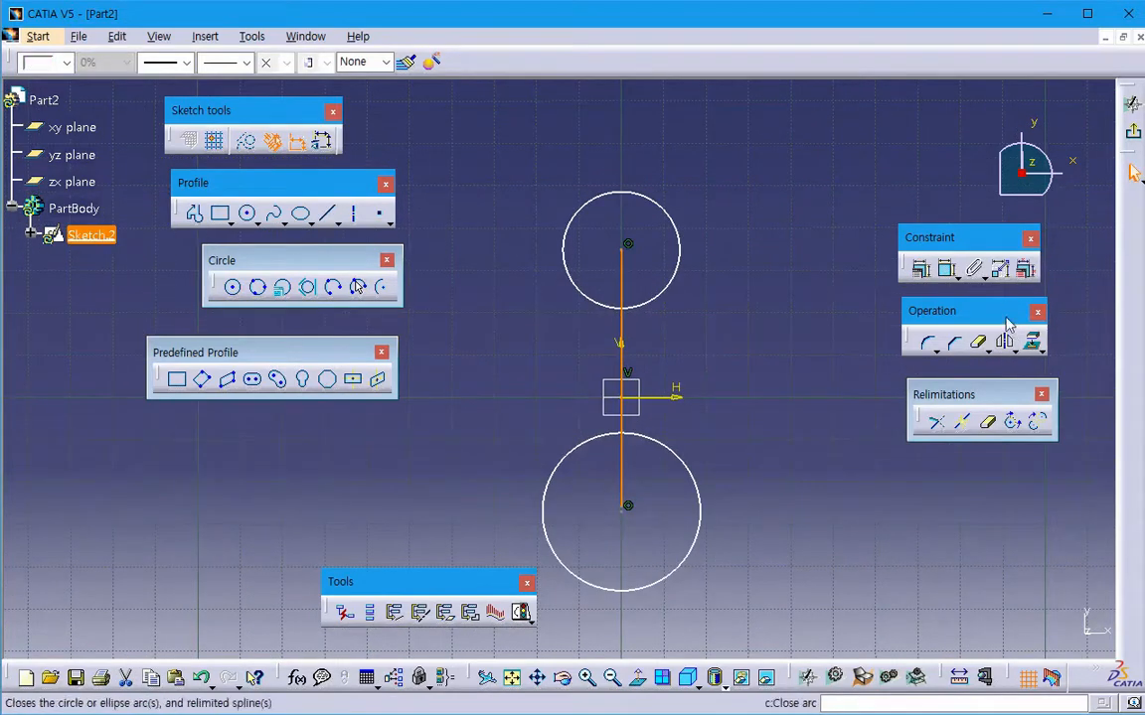
- Offset the centre line symmetrically by about 5.56 mm to both sides and turn the original line into a construction element
left_click(1014, 348)
left_click_drag(982, 364, 904, 498)
left_click(1053, 507)
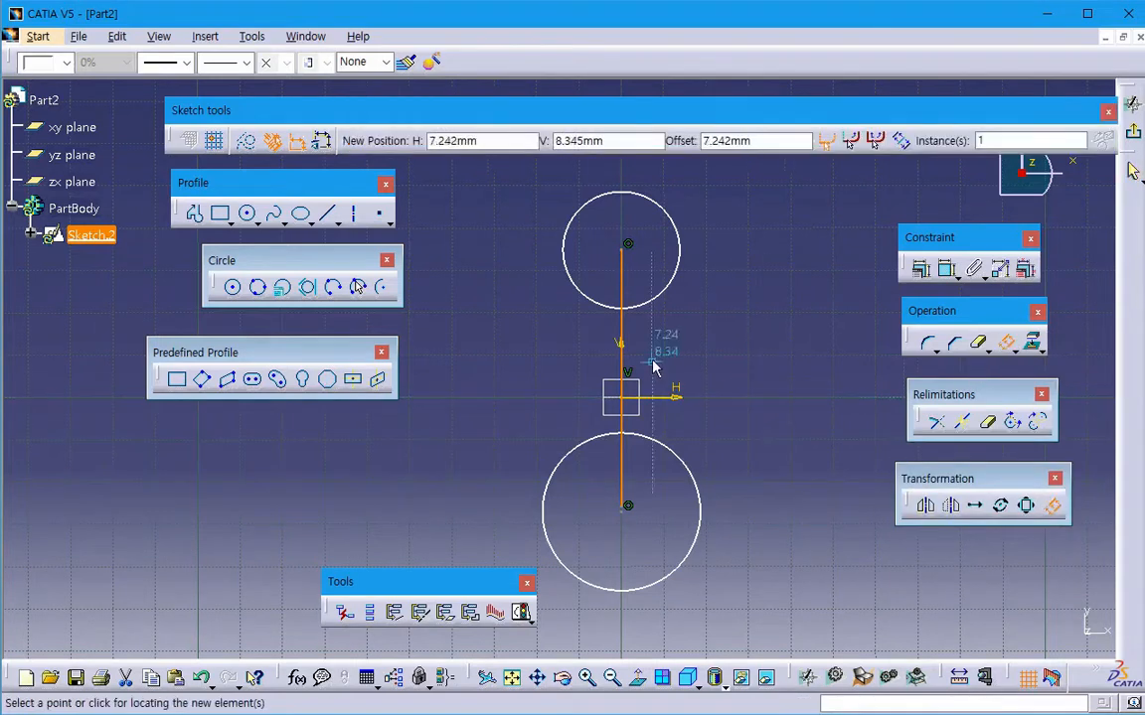
left_click(902, 142)
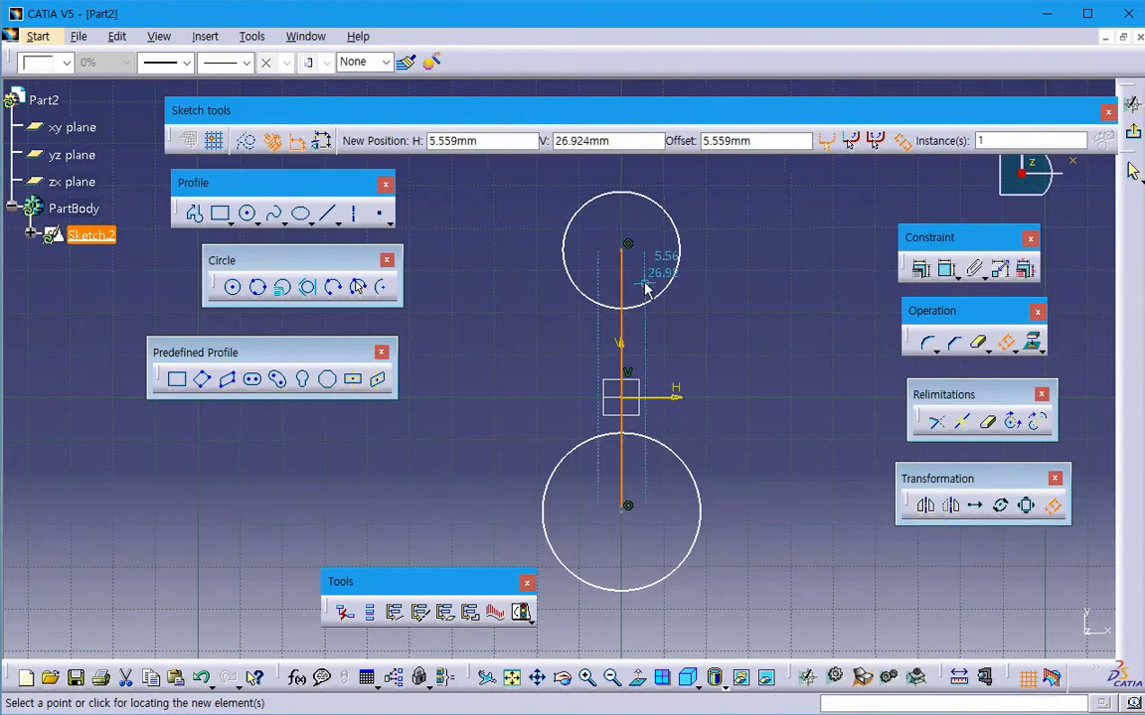
left_click(645, 284)
middle_click_drag(743, 357, 743, 336)
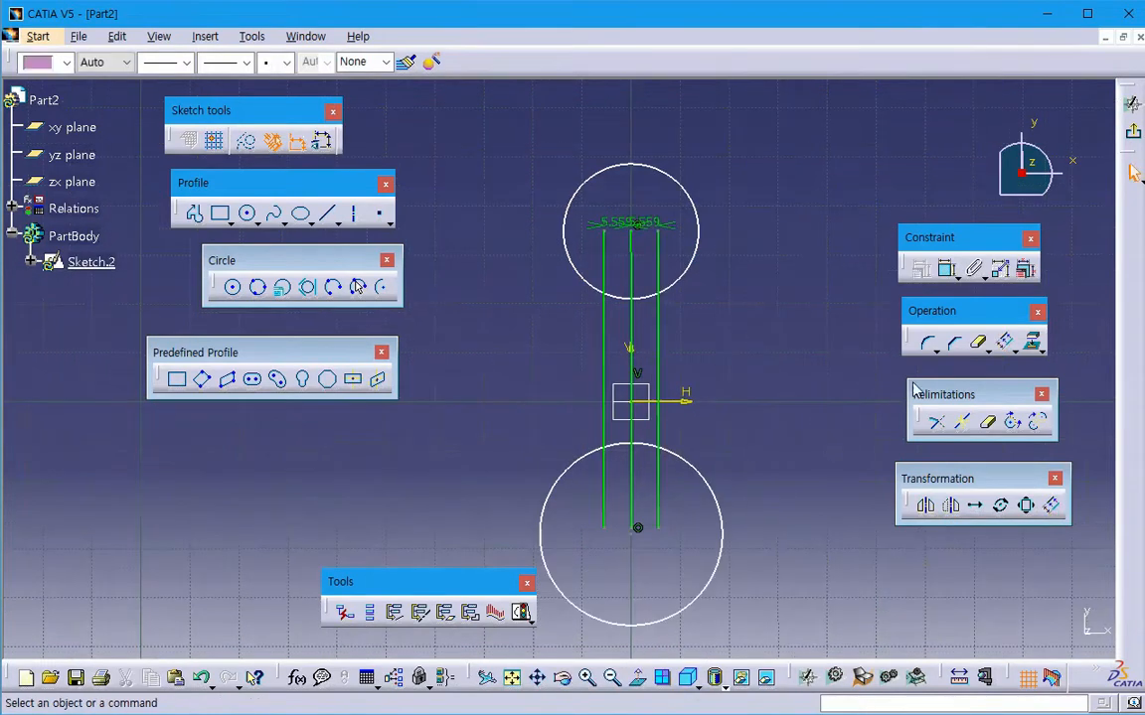
left_click(630, 323)
left_click(245, 140)
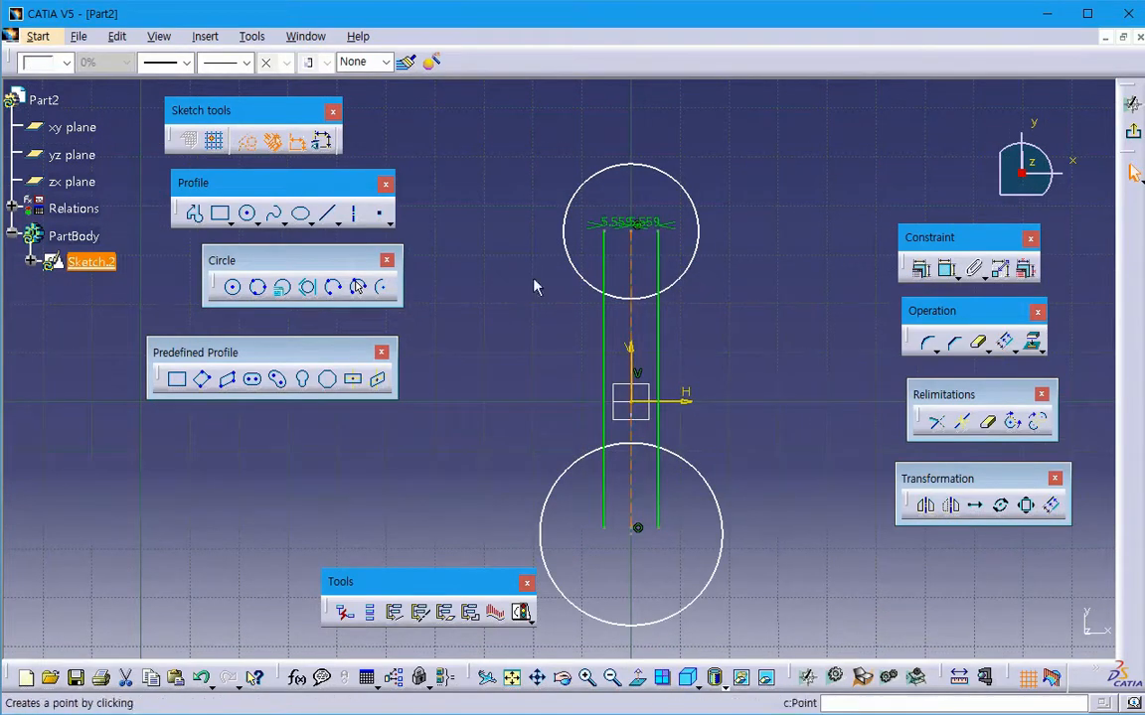
- Quick-trim the parts of both offset lines that lie inside the two circles
left_click(978, 343)
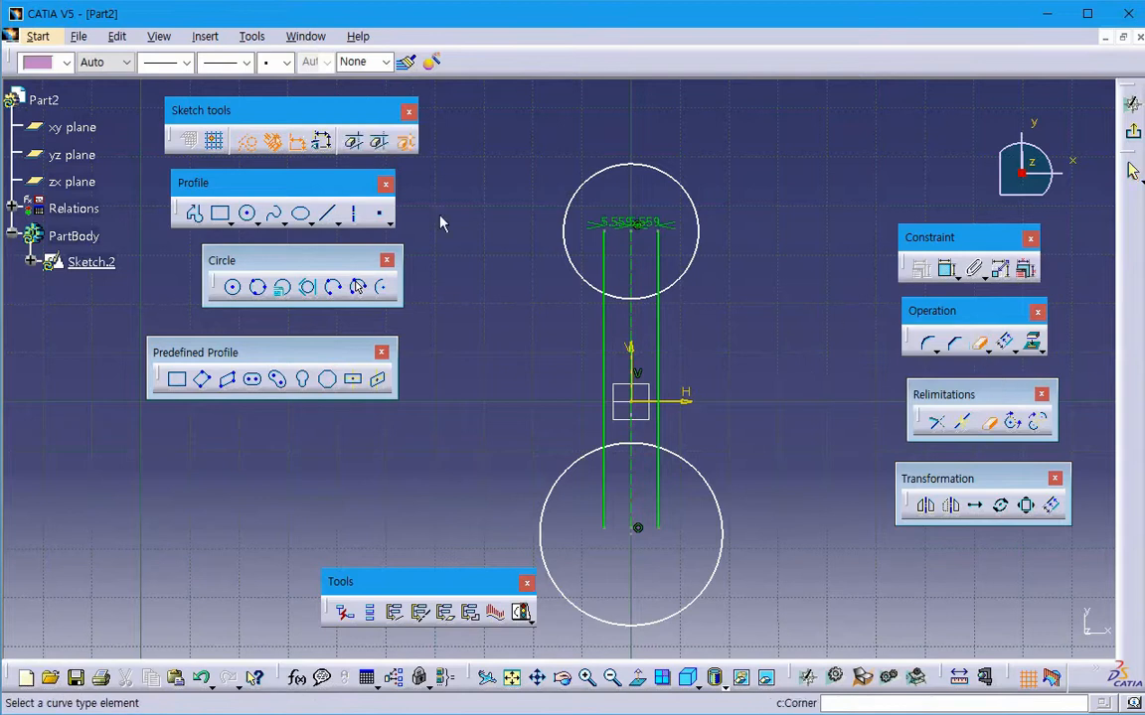
left_click(356, 143)
left_click(604, 253)
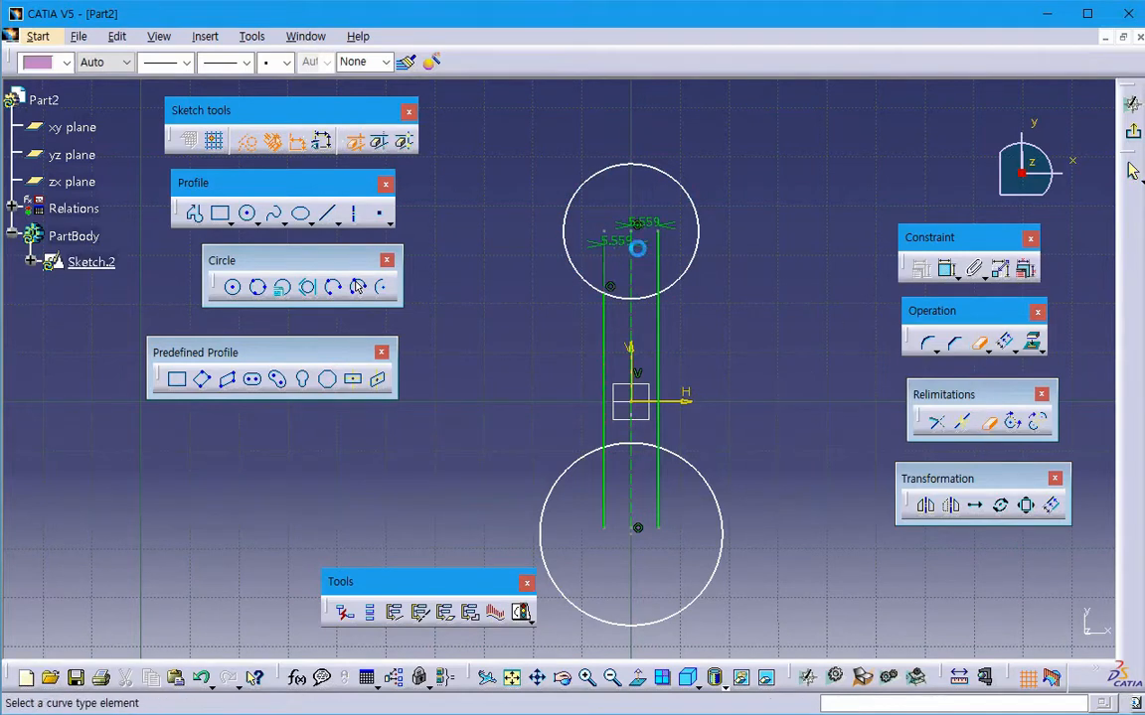
left_click(670, 262)
left_click(661, 509)
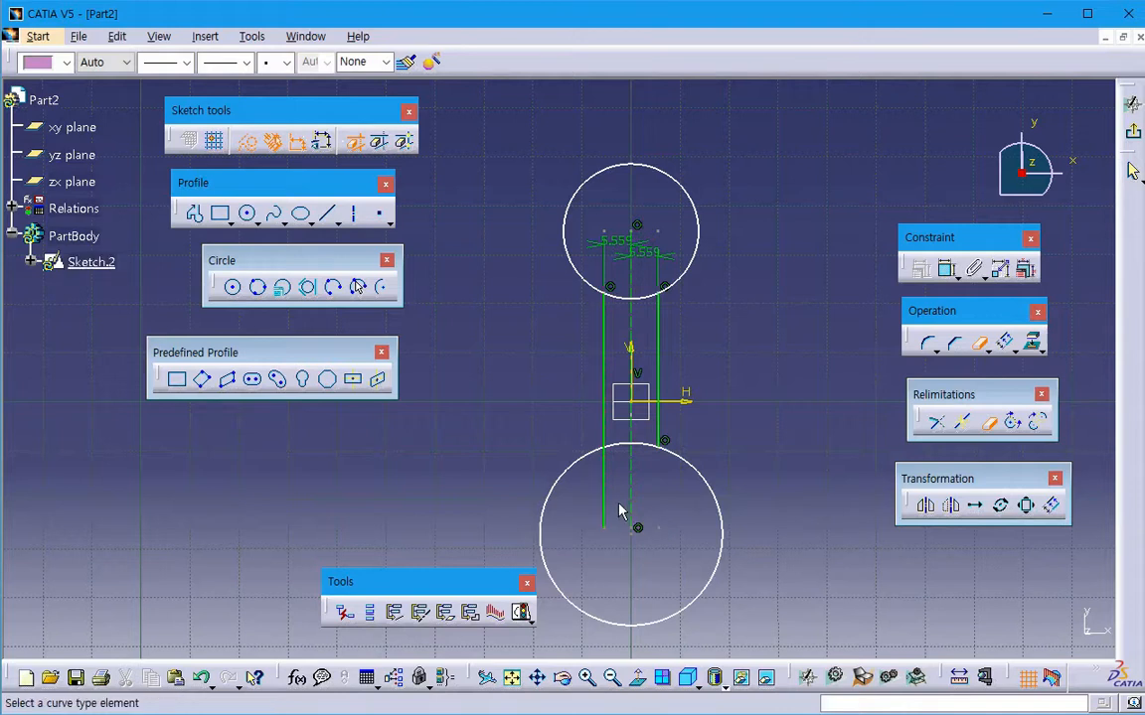
left_click(616, 486)
key("Escape")
mouse_move(782, 486)
middle_mouse_down()
mouse_move(739, 445)
mouse_move(752, 455)
middle_mouse_up()
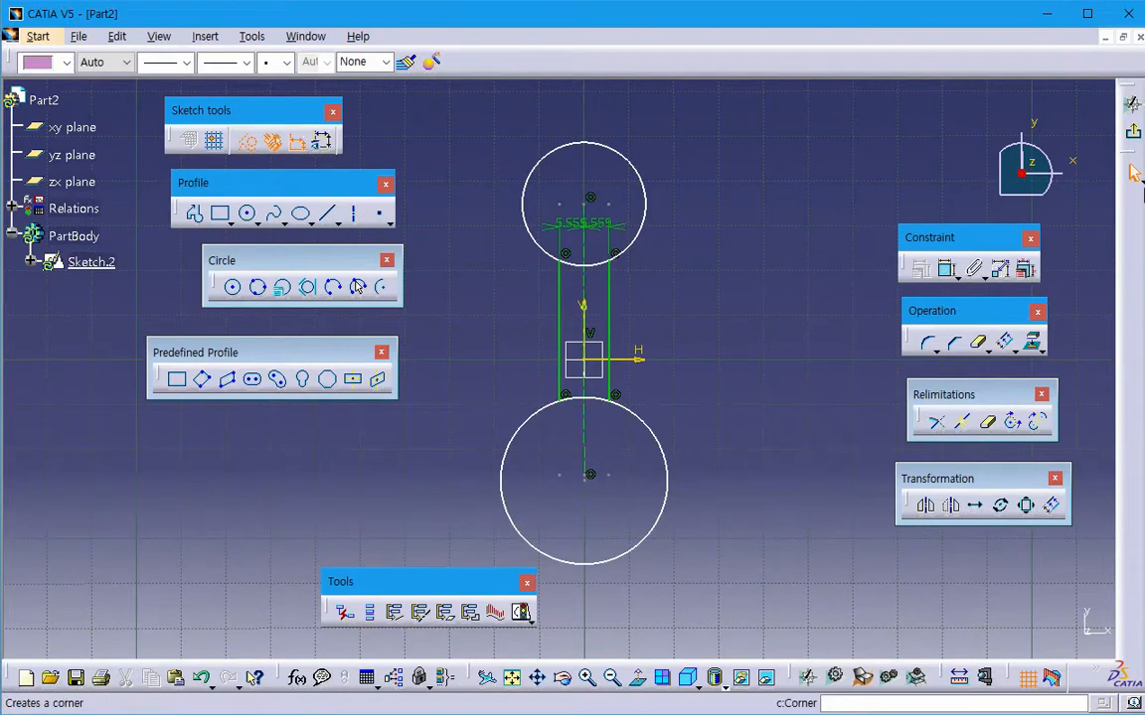
- Exit the sketch and try to create a Multi-Pad from Sketch.2
left_click(1131, 103)
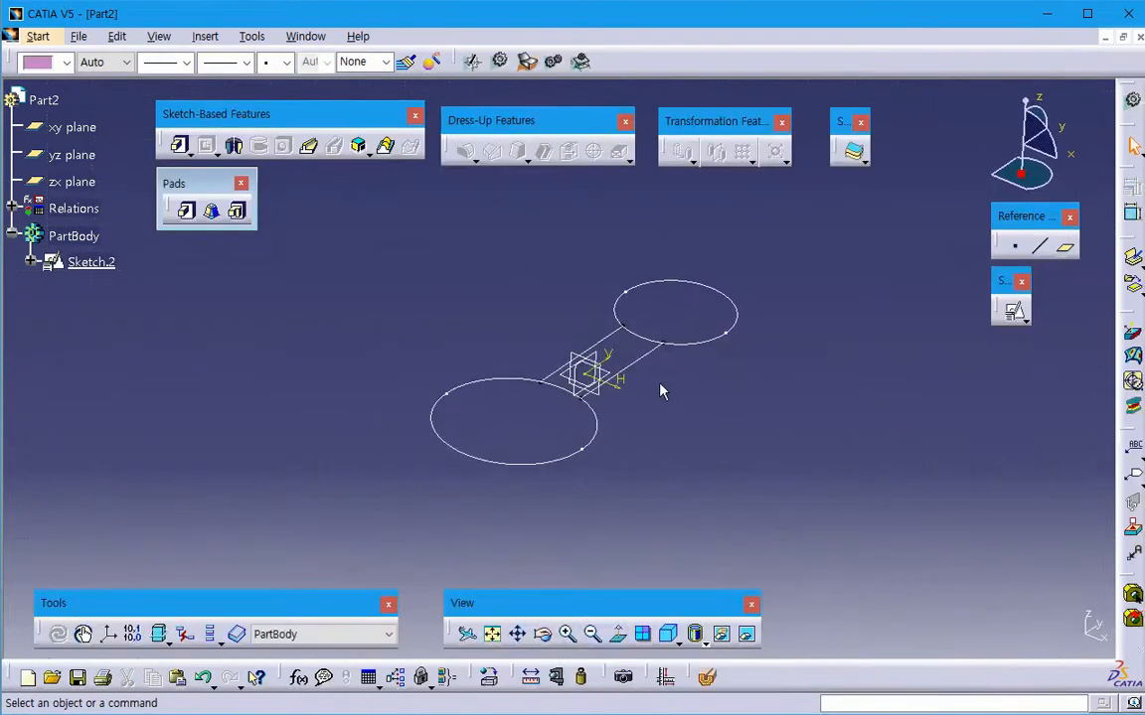
left_click(242, 219)
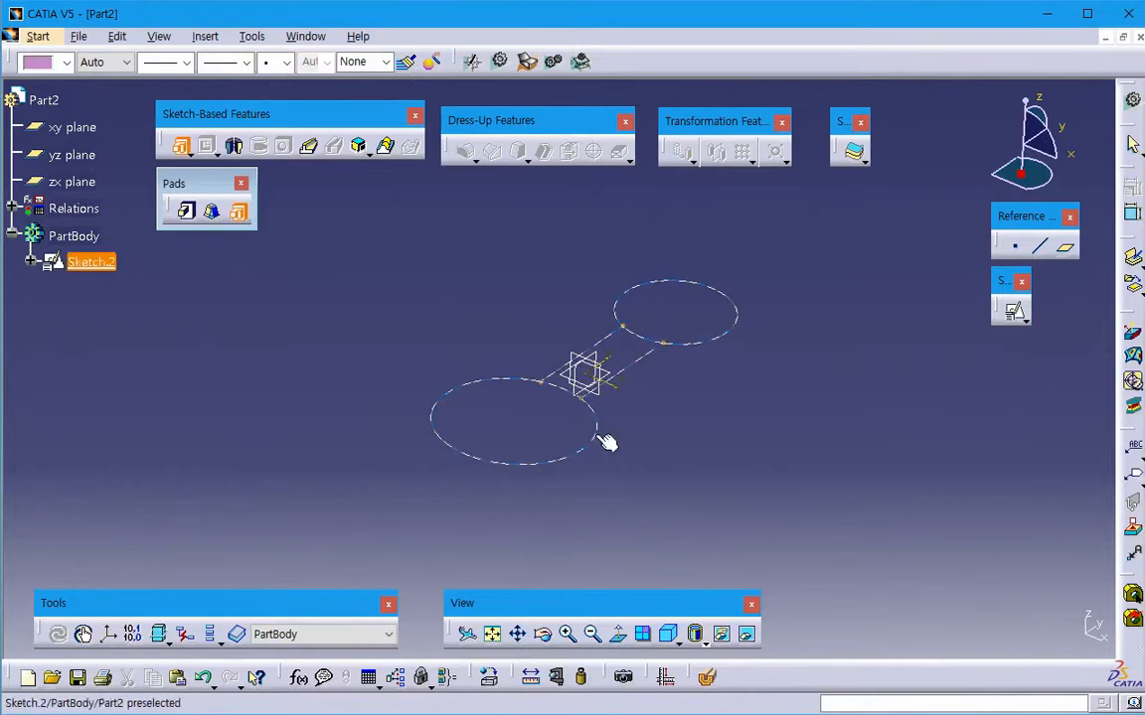
left_click(601, 442)
mouse_move(618, 297)
left_mouse_down()
mouse_move(893, 342)
mouse_move(824, 395)
left_mouse_up()
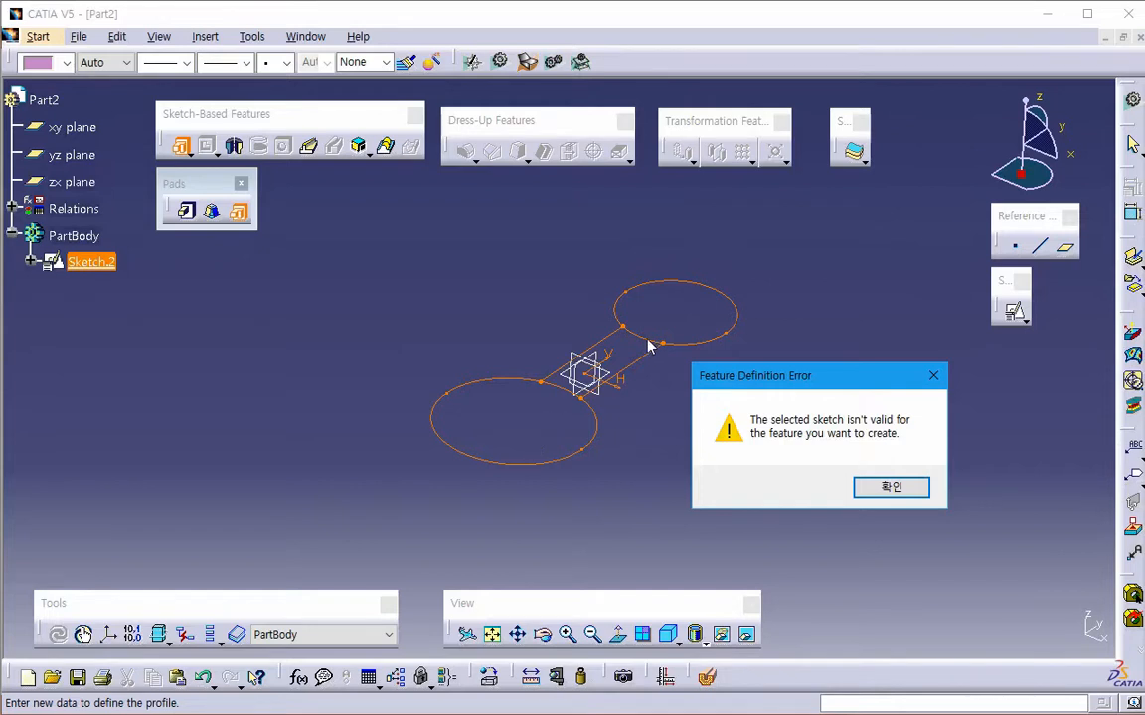
left_click(894, 487)
mouse_move(526, 397)
middle_mouse_down()
mouse_move(501, 399)
mouse_move(524, 480)
mouse_move(526, 462)
middle_mouse_up()
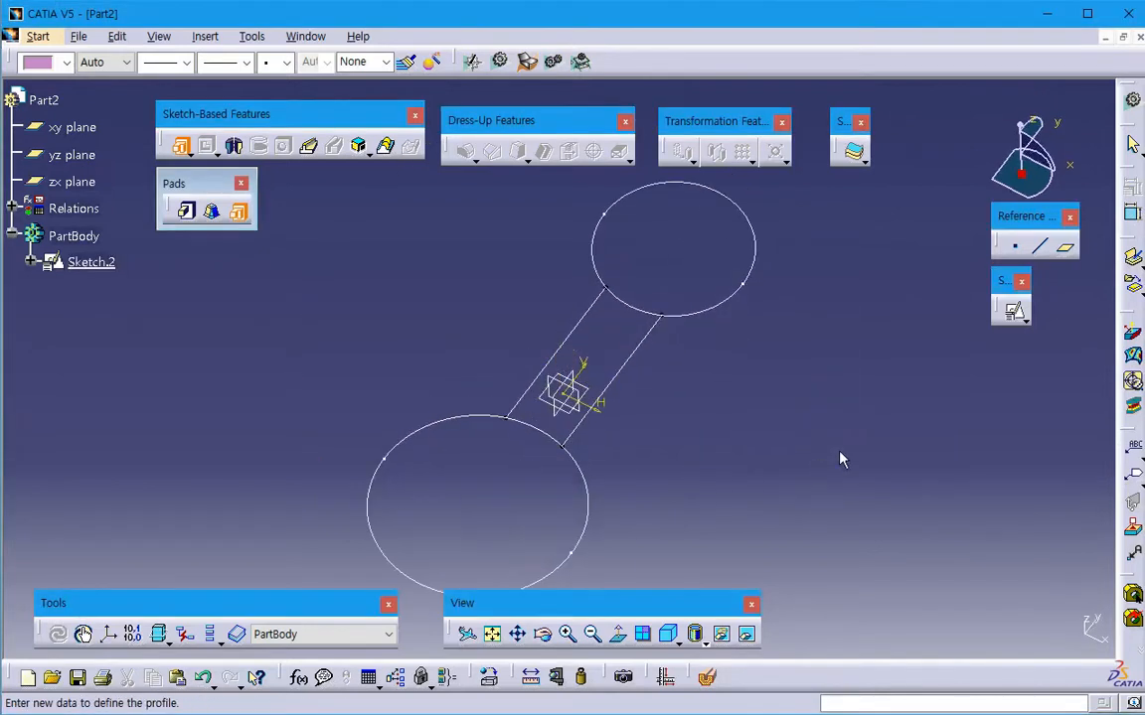
left_click(113, 268)
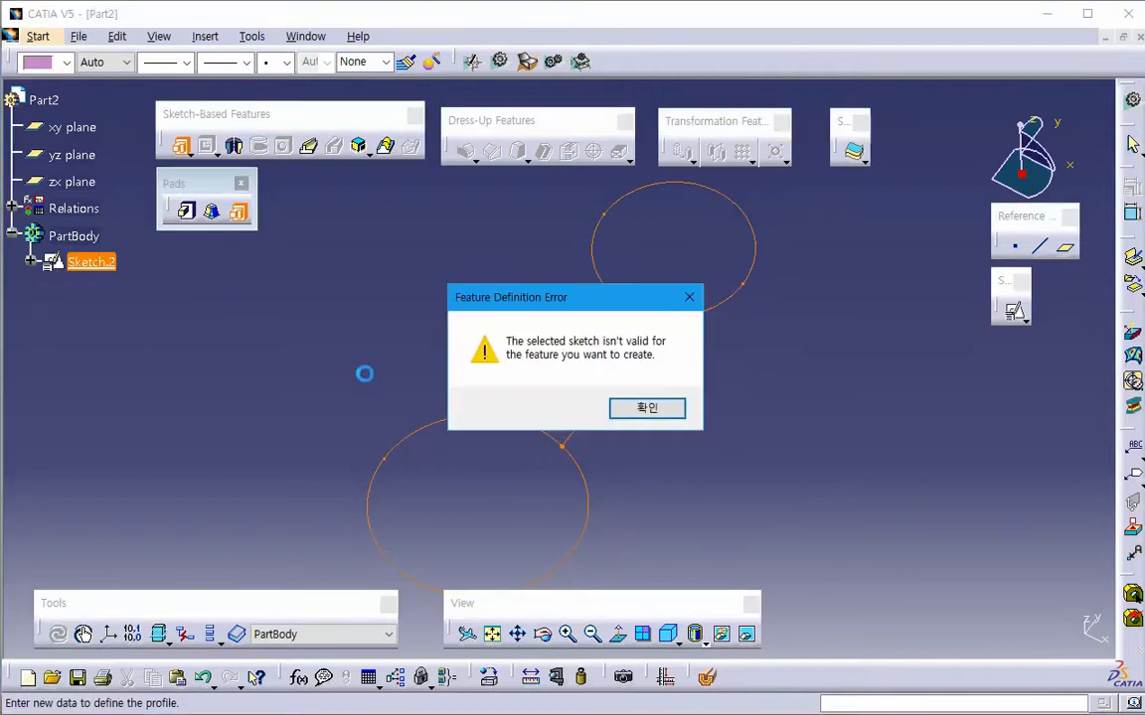
left_click(654, 414)
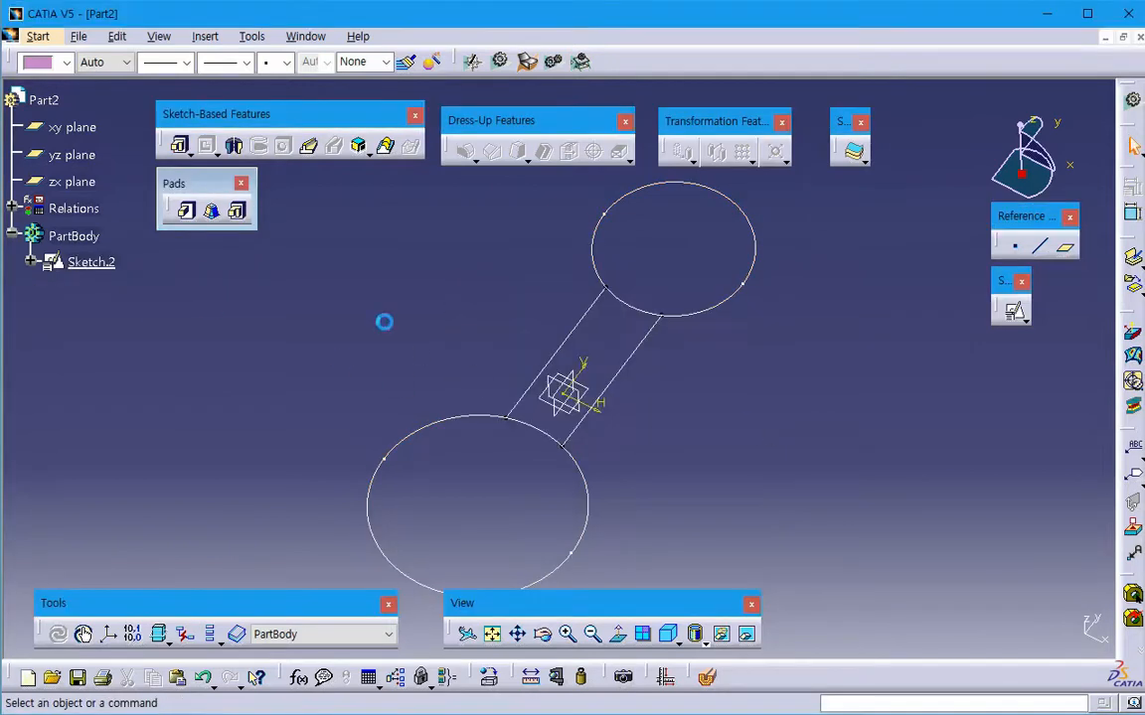
- Reopen Sketch.2 for editing and examine the upper circle and the two connecting lines
left_click(114, 268)
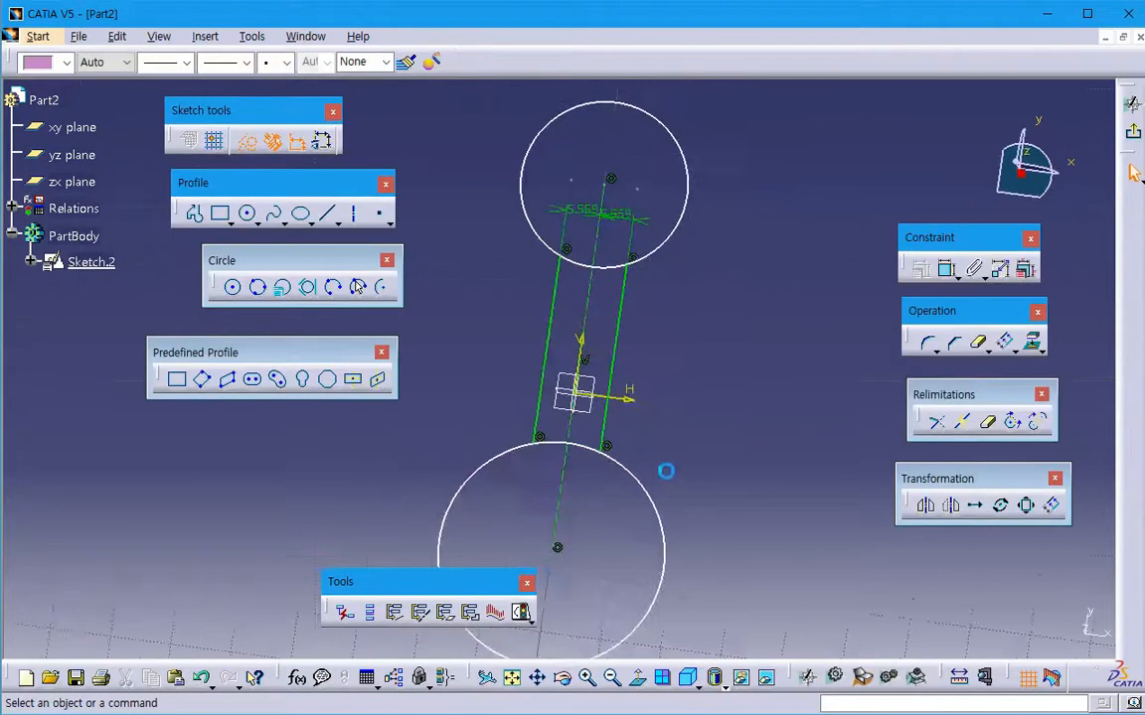
left_click(663, 277)
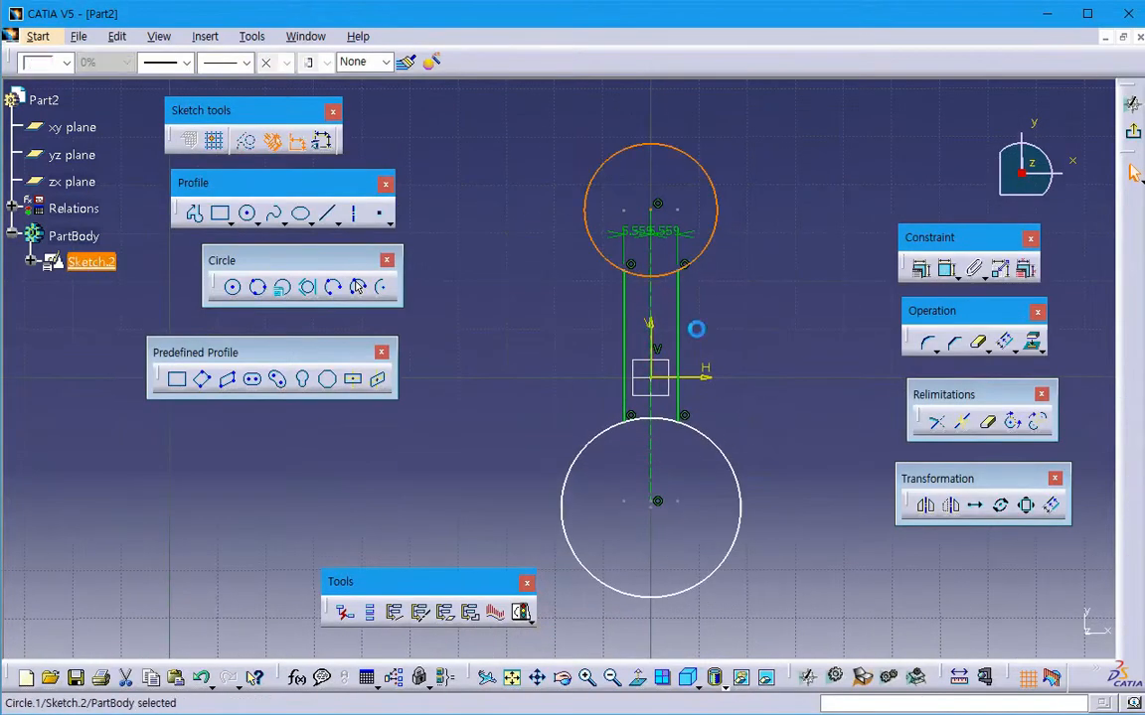
left_click(755, 314)
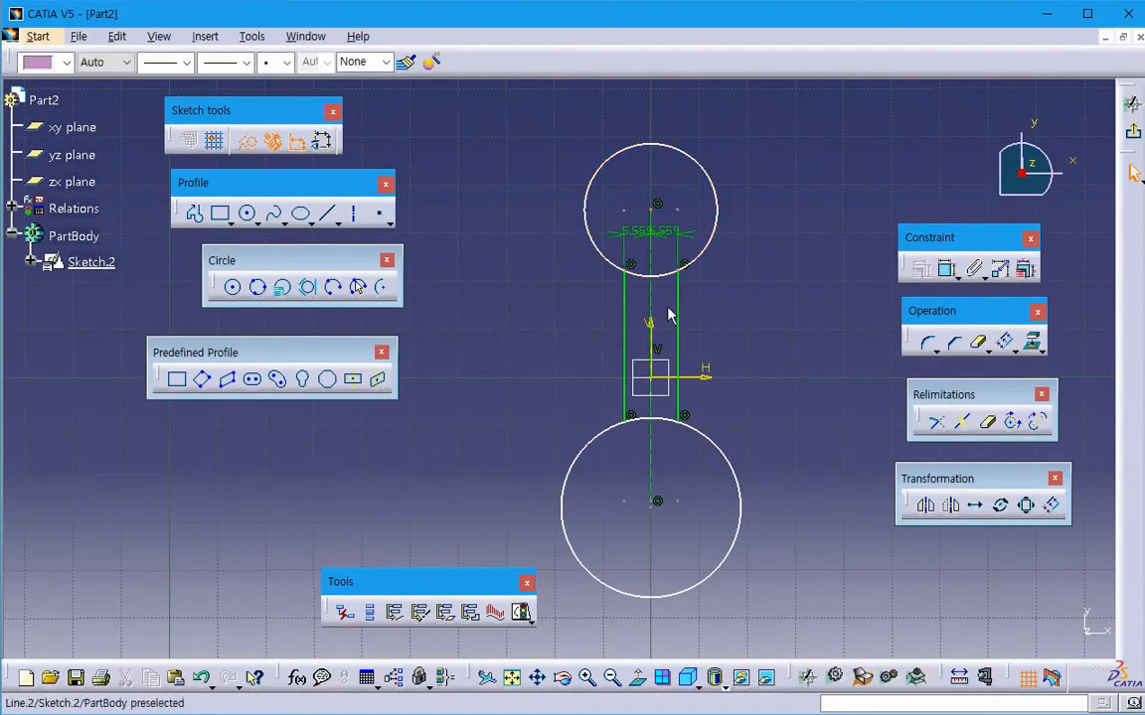
left_click(682, 304)
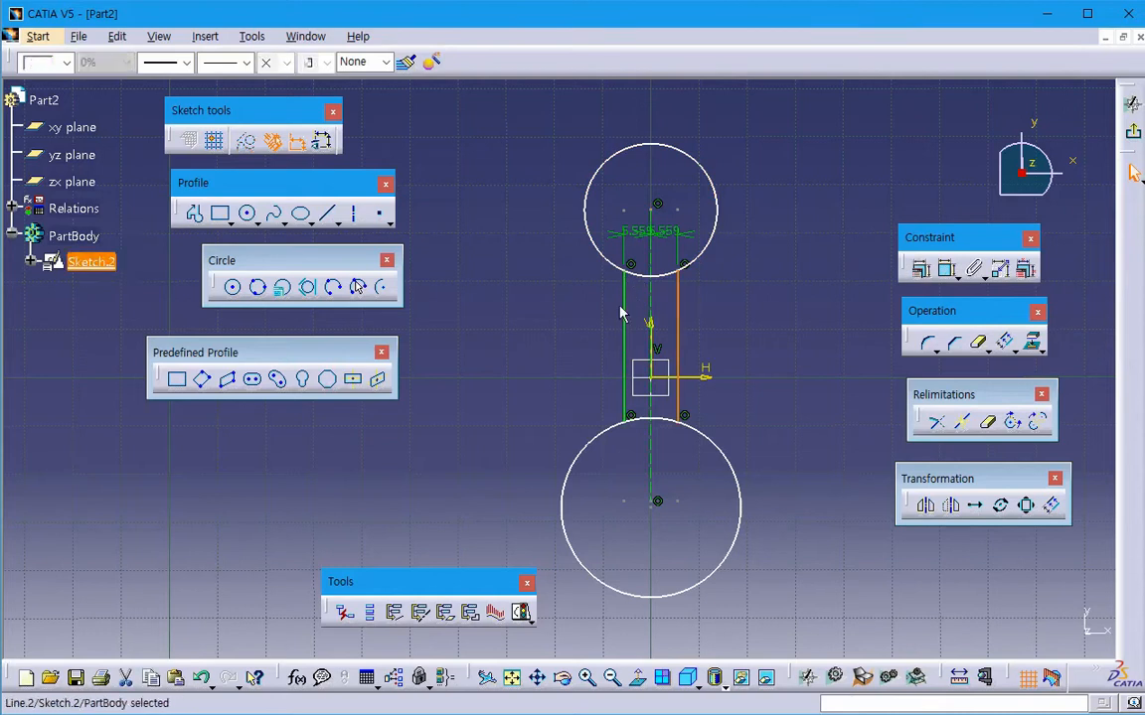
left_click(626, 310)
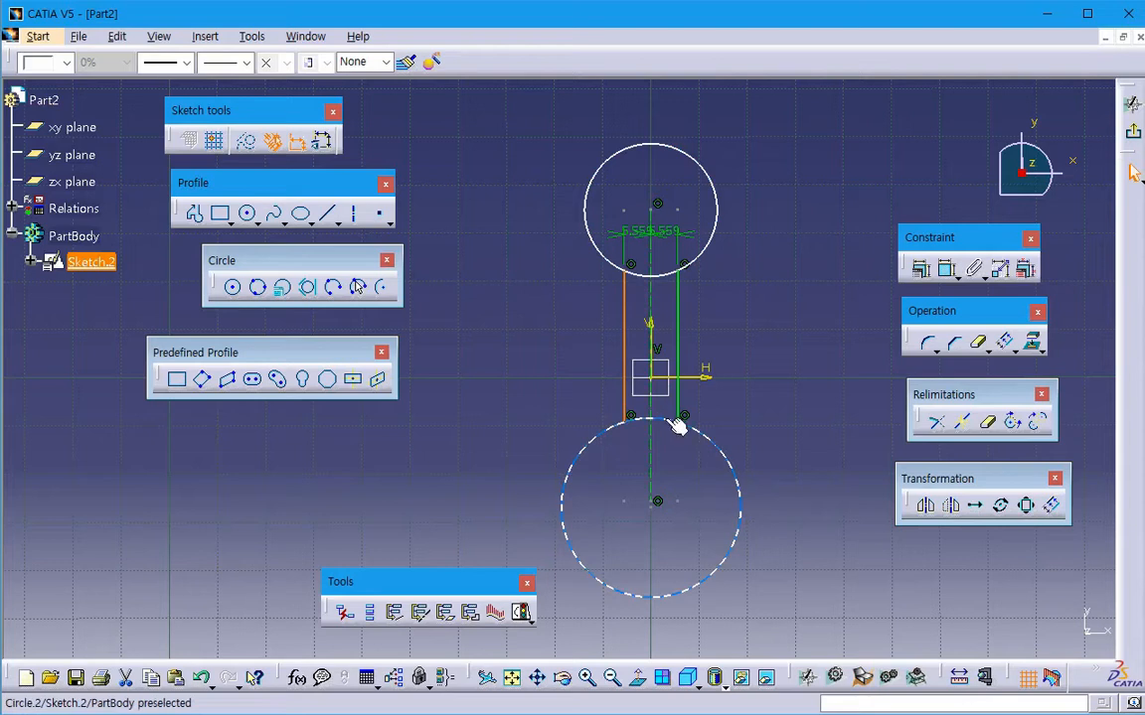
mouse_move(741, 390)
middle_mouse_down()
mouse_move(796, 328)
mouse_move(722, 357)
middle_mouse_up()
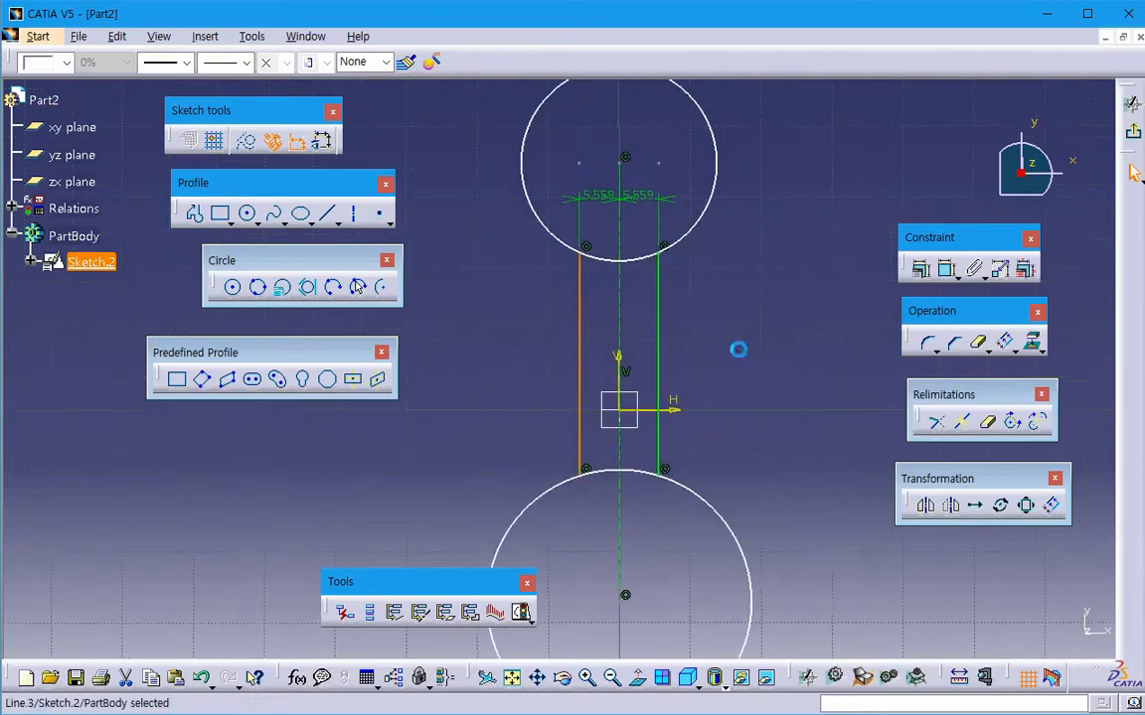
left_click(738, 350)
- Split the upper circle at its intersections with the two connecting lines using Quick Trim with Break And Keep
left_click(989, 428)
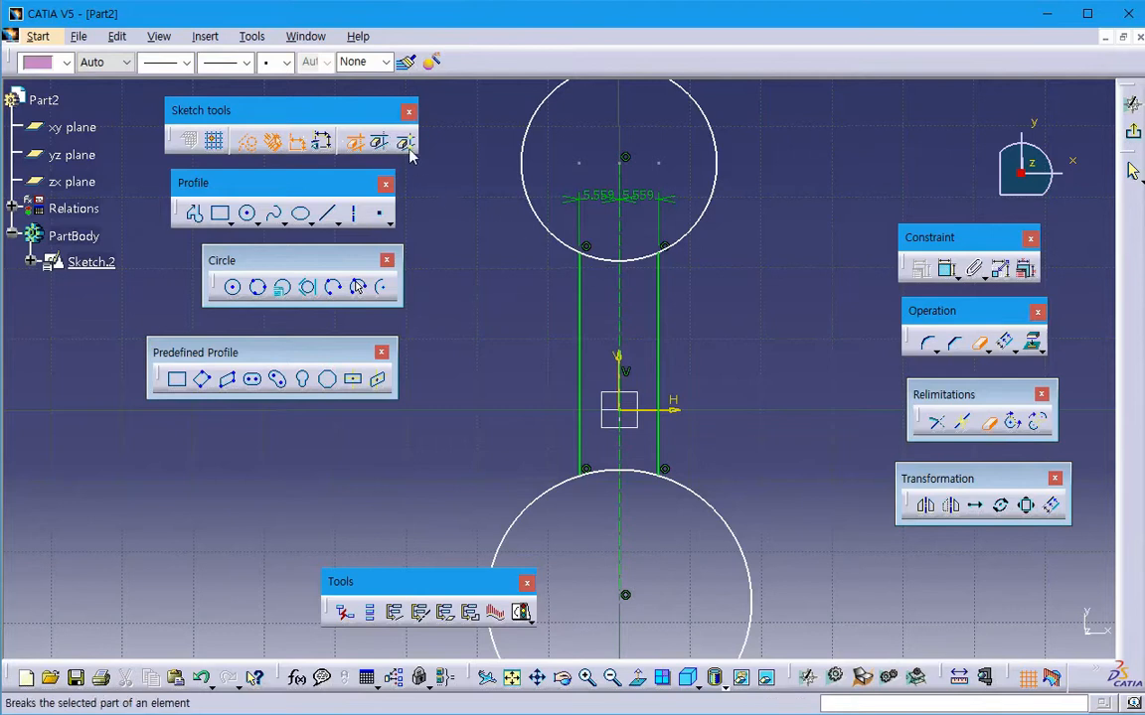
left_click(407, 150)
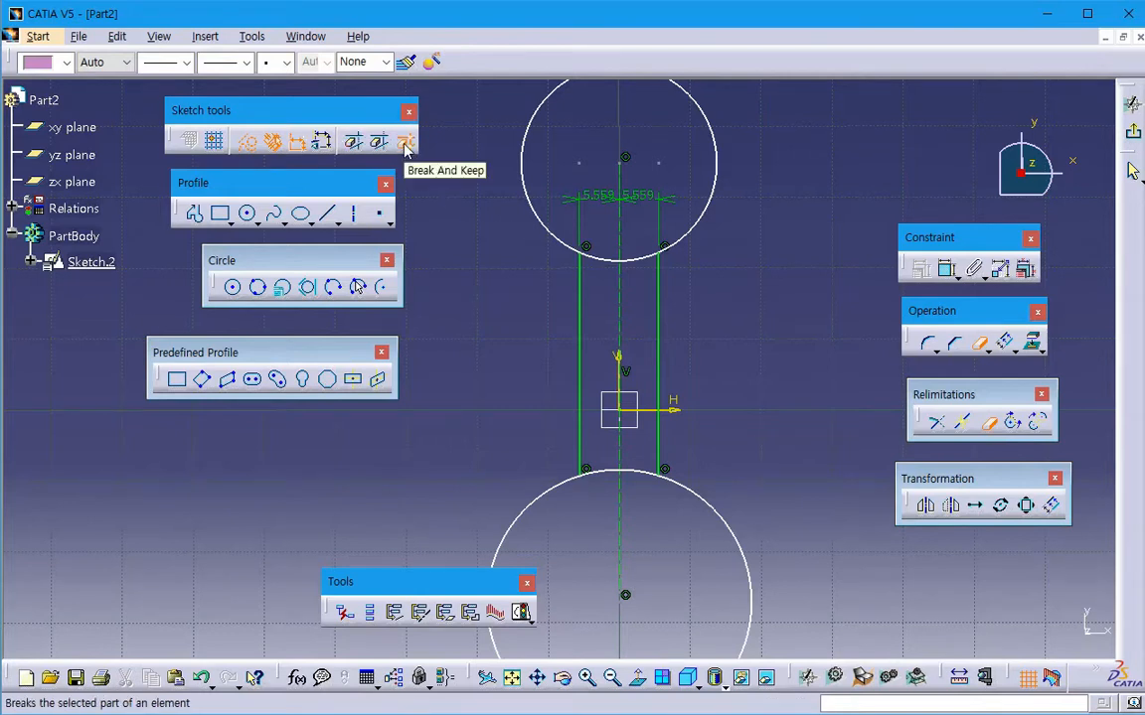
mouse_move(522, 288)
middle_mouse_down()
mouse_move(502, 327)
mouse_move(504, 304)
middle_mouse_up()
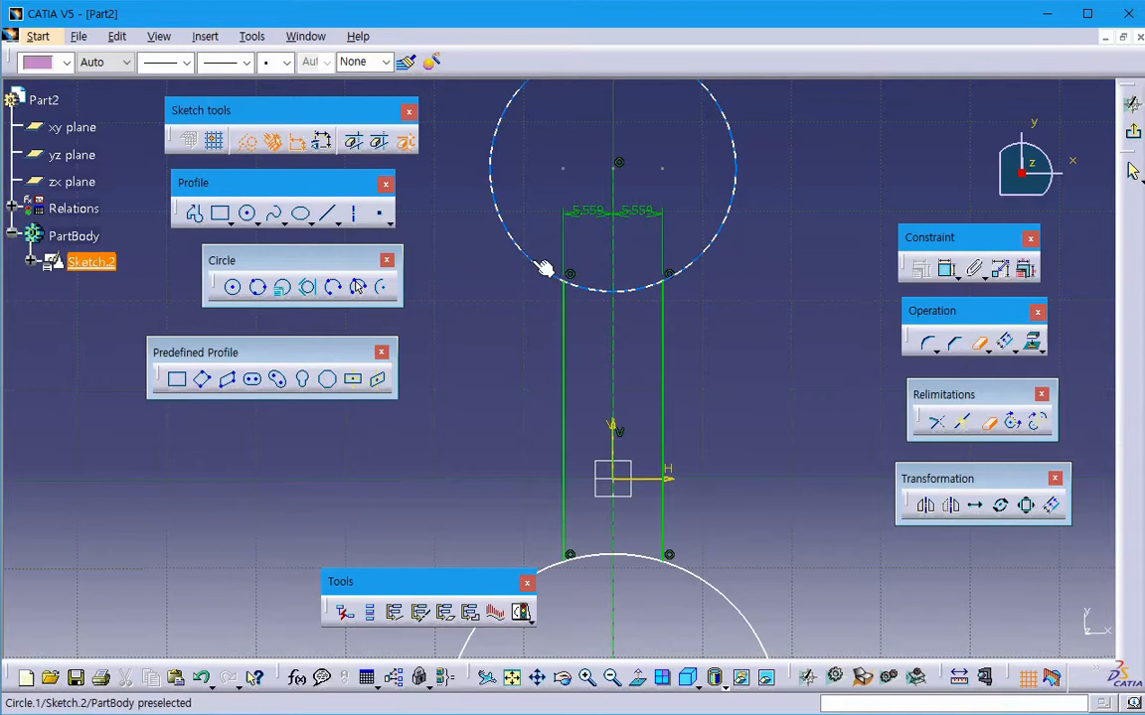
left_click(543, 268)
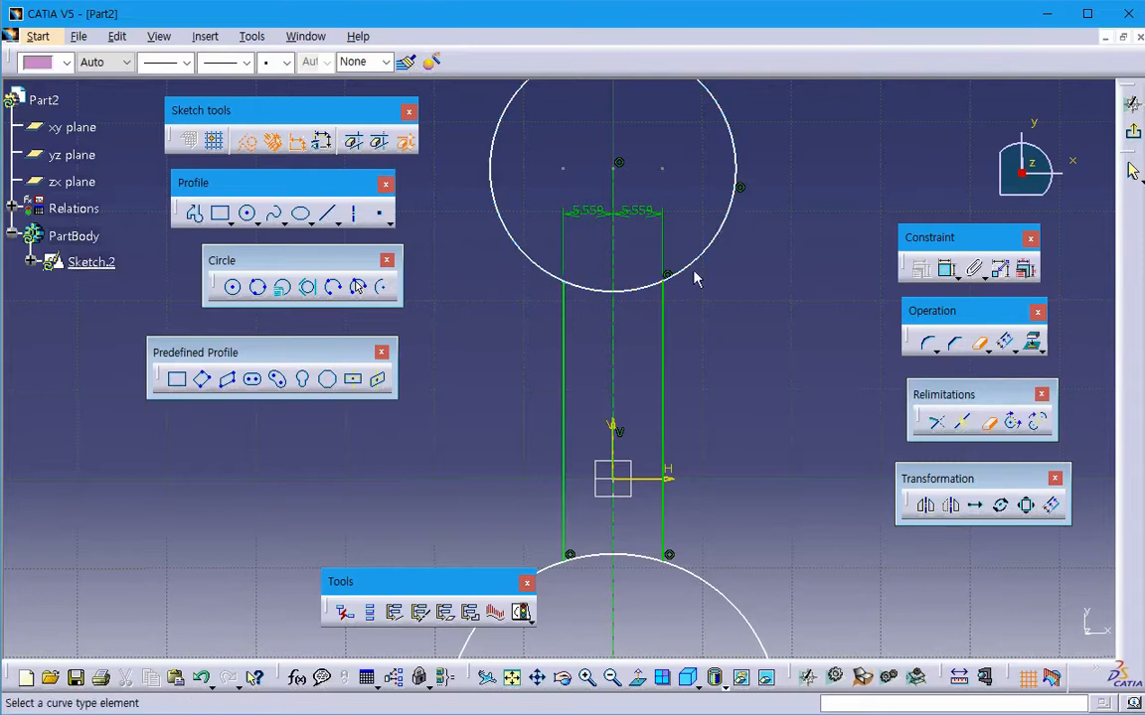
- Split the lower circle between the construction line and the right connecting line with Break And Keep
middle_click_drag(609, 364, 601, 438)
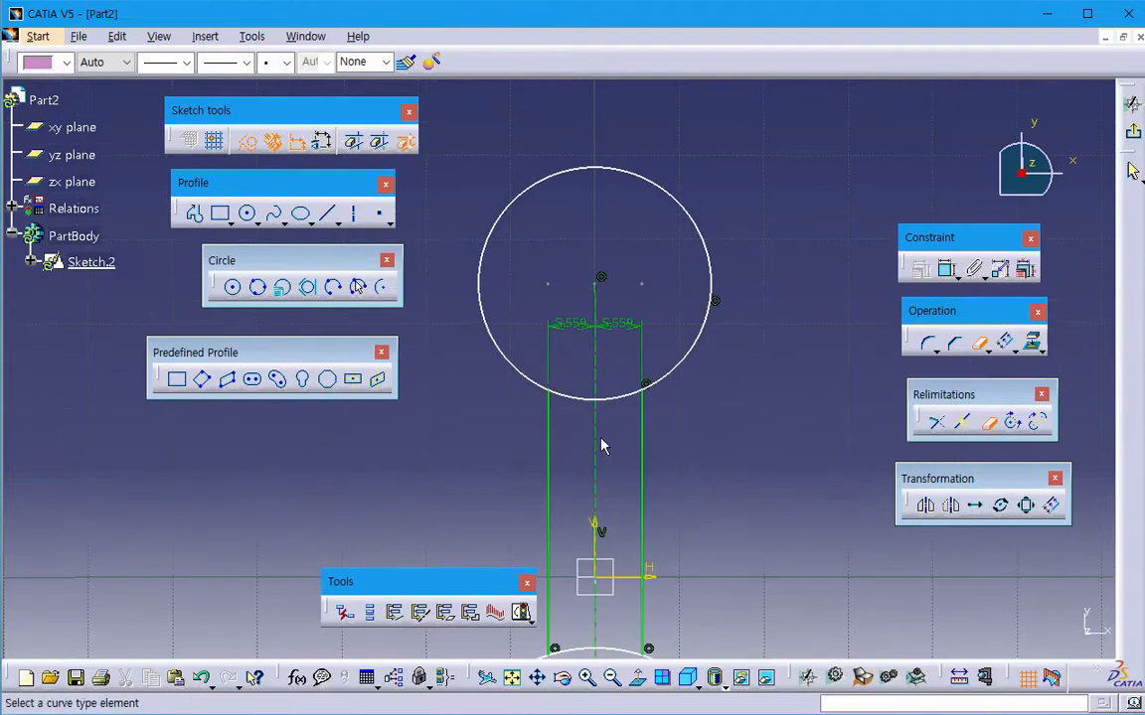
middle_click_drag(627, 651, 636, 452)
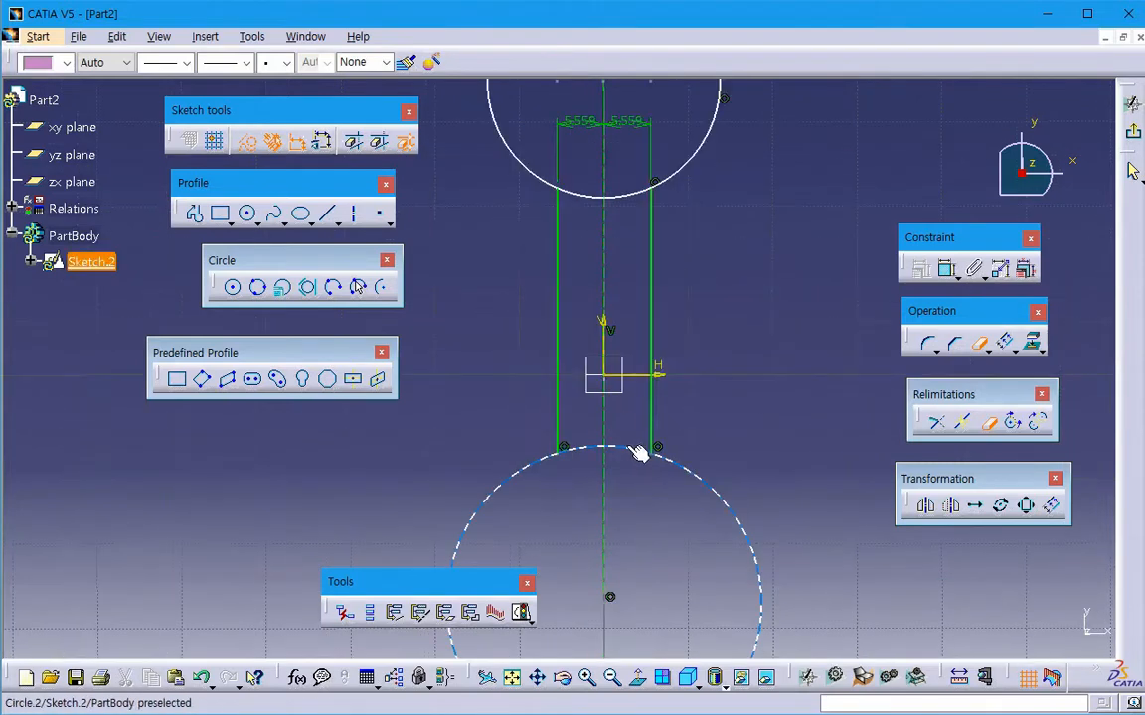
left_click(636, 452)
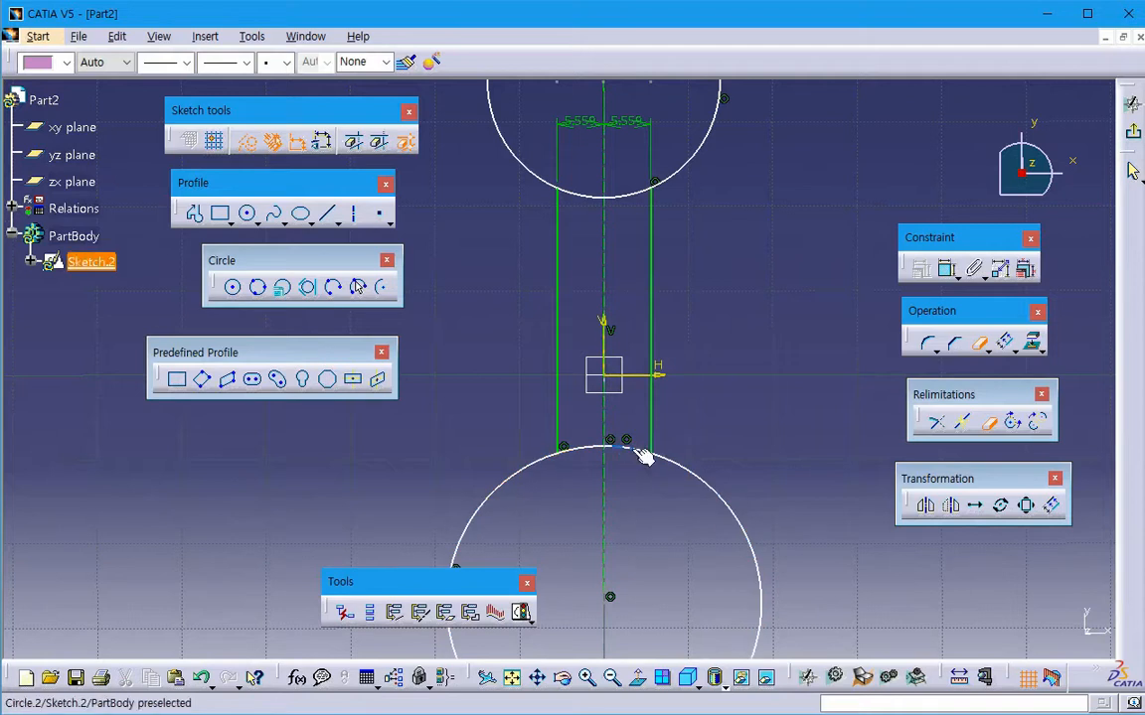
mouse_move(621, 497)
middle_mouse_down()
mouse_move(619, 399)
mouse_move(669, 366)
middle_mouse_up()
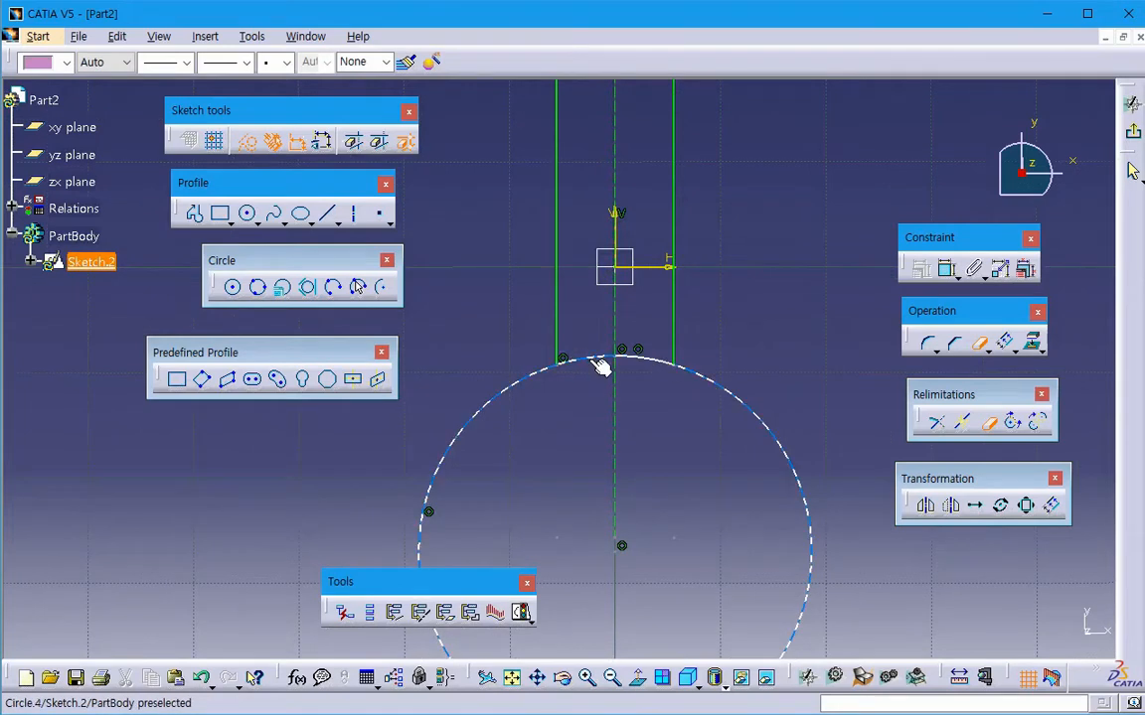
middle_click_drag(600, 365, 581, 394)
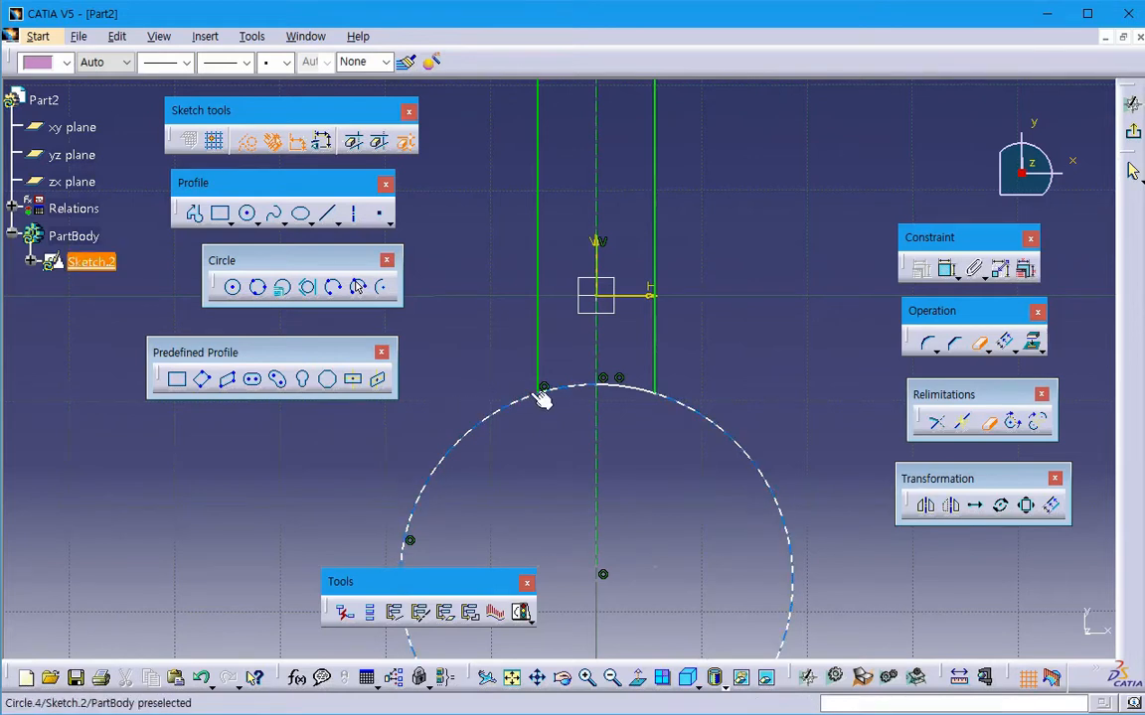
- Split the lower circle at the left connecting line with Break And Keep and check the arc segments between the connecting lines
middle_click_drag(549, 452, 561, 516)
middle_click_drag(582, 382, 596, 464)
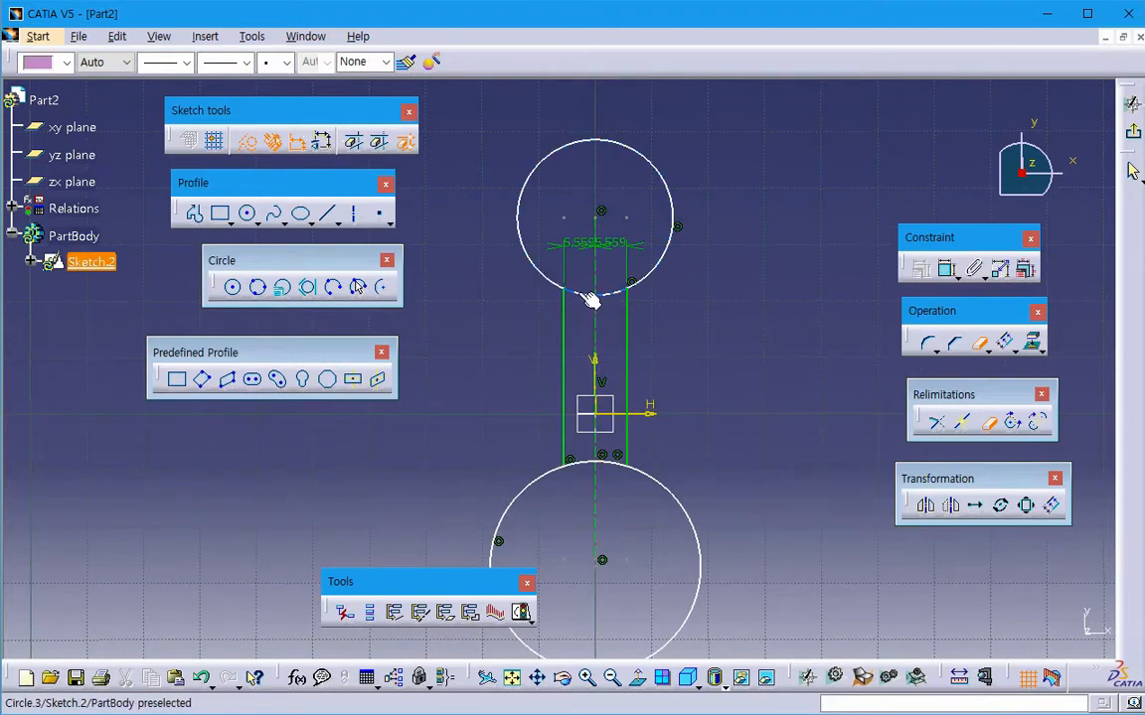
middle_click_drag(610, 372, 628, 260)
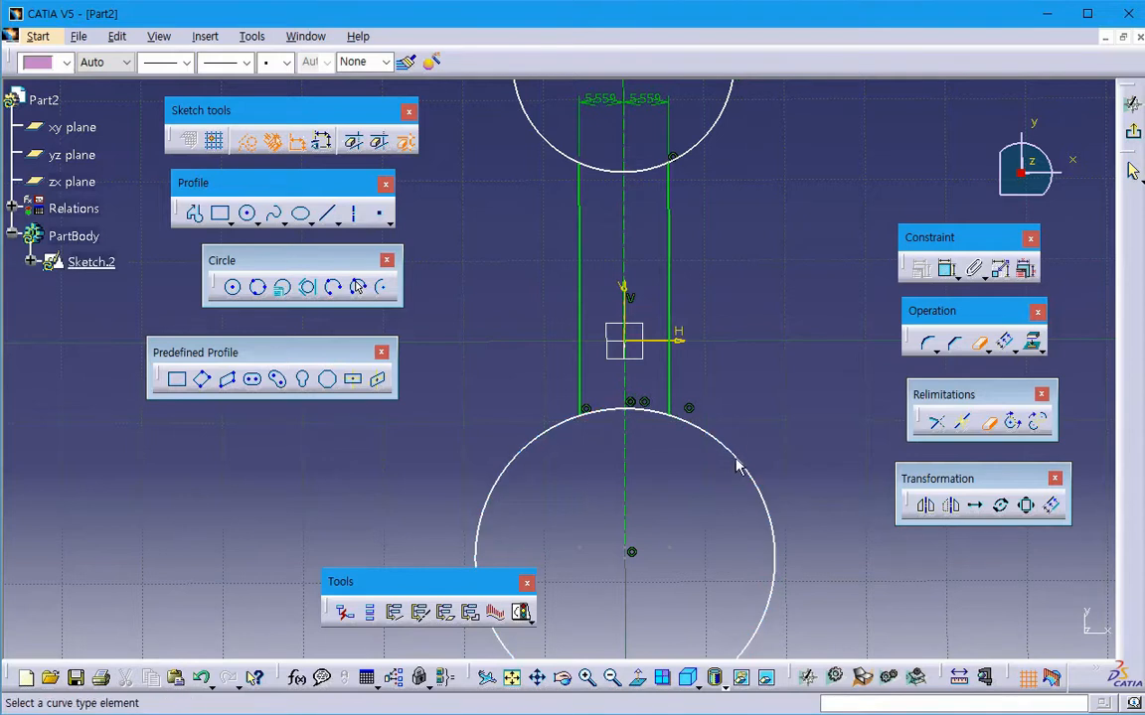
left_click(989, 427)
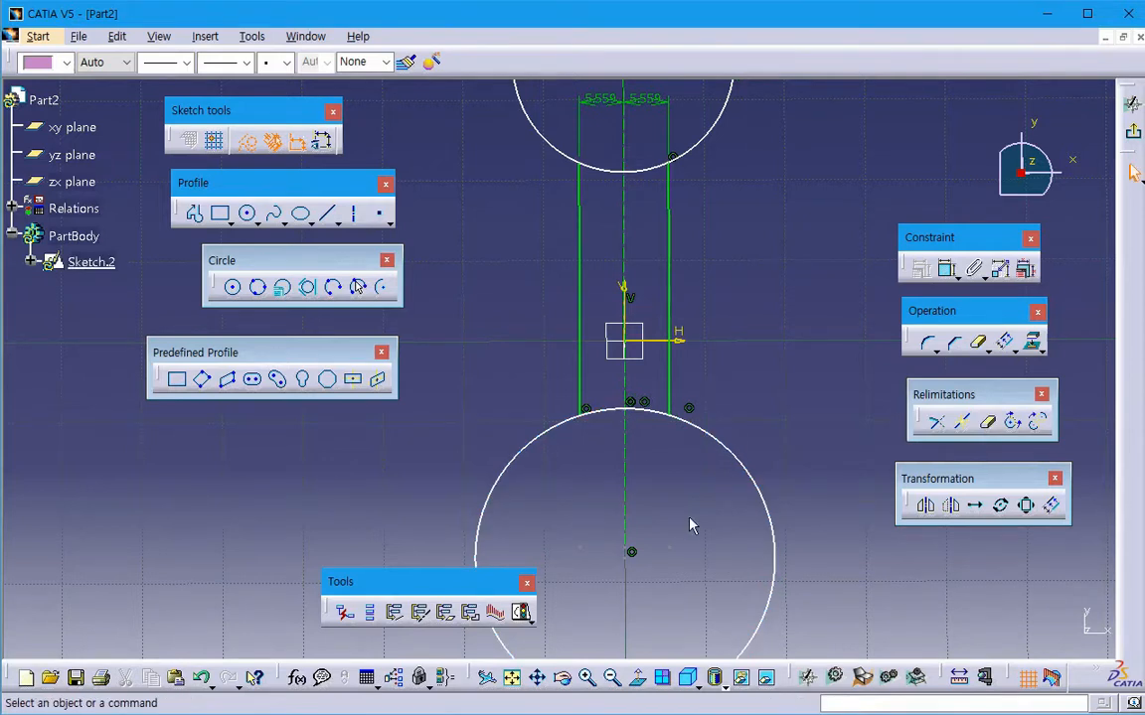
left_click(656, 410)
left_click(603, 410)
middle_click_drag(670, 465, 680, 499)
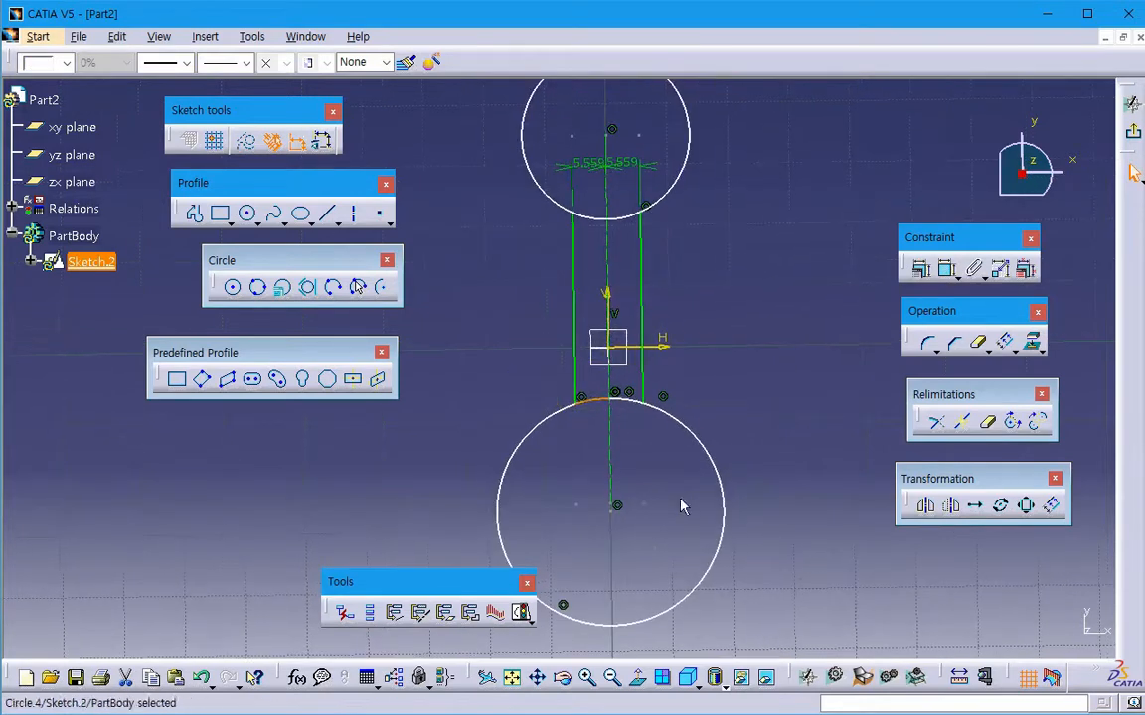
left_click(684, 506)
- Exit Sketch.2 and view the profile at an angle in 3D
left_click(1132, 133)
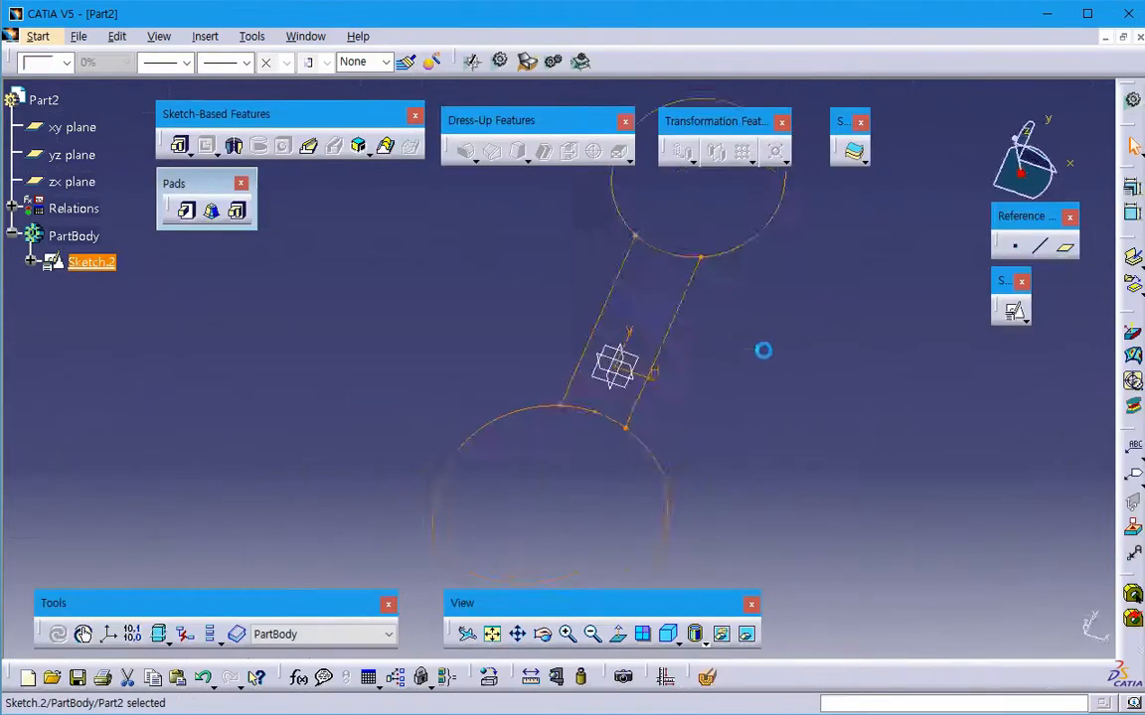
middle_click_drag(724, 418, 582, 429)
left_click(425, 328)
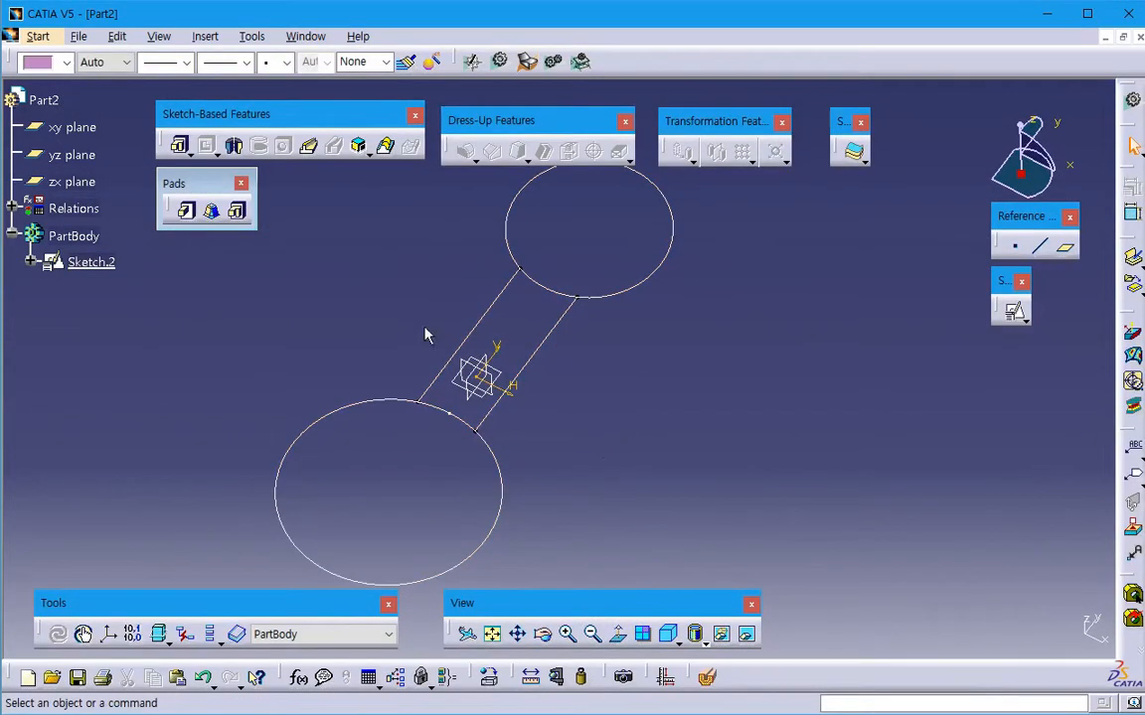
- Start a Multi-Pad from Sketch.2 and set the first limit of domain 1, the lower circle, to 10 mm
left_click(237, 212)
left_click(560, 341)
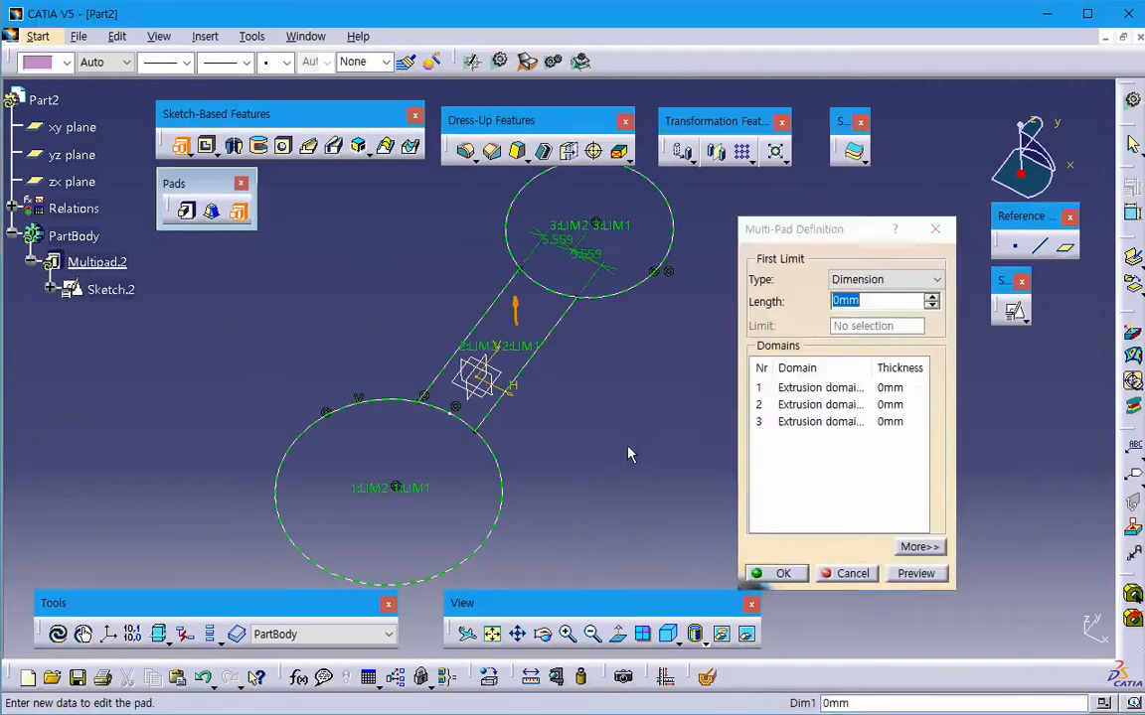
middle_click_drag(627, 446, 602, 458)
left_click(834, 389)
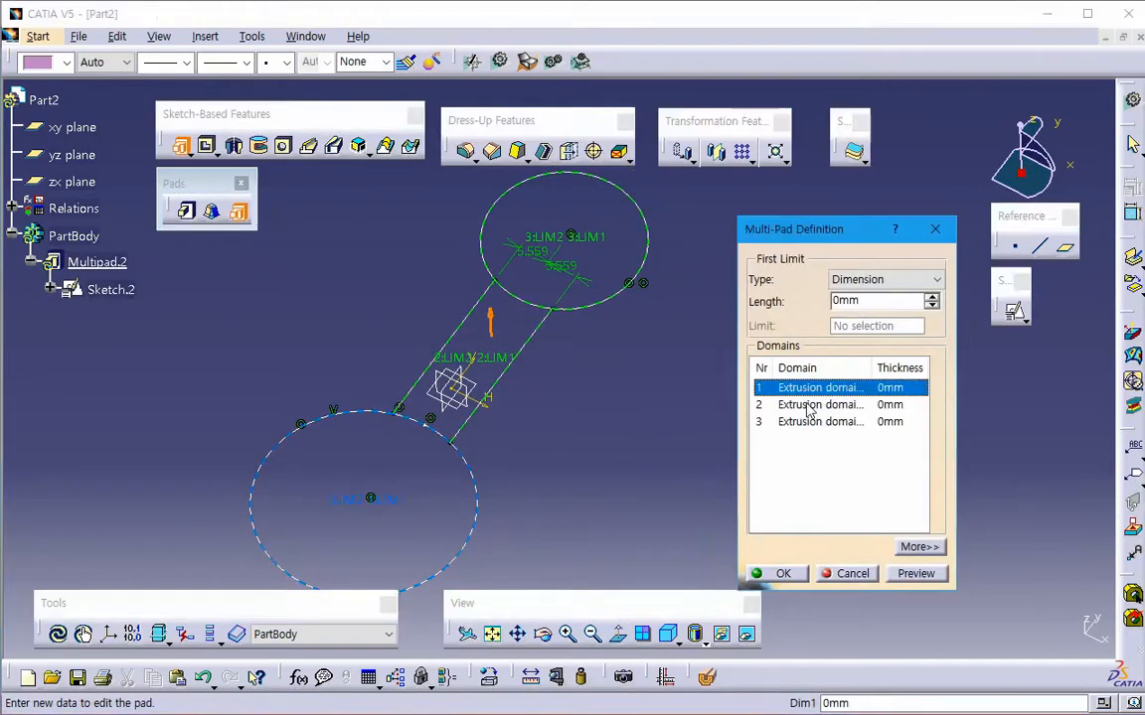
left_click_drag(862, 302, 703, 339)
type("10")
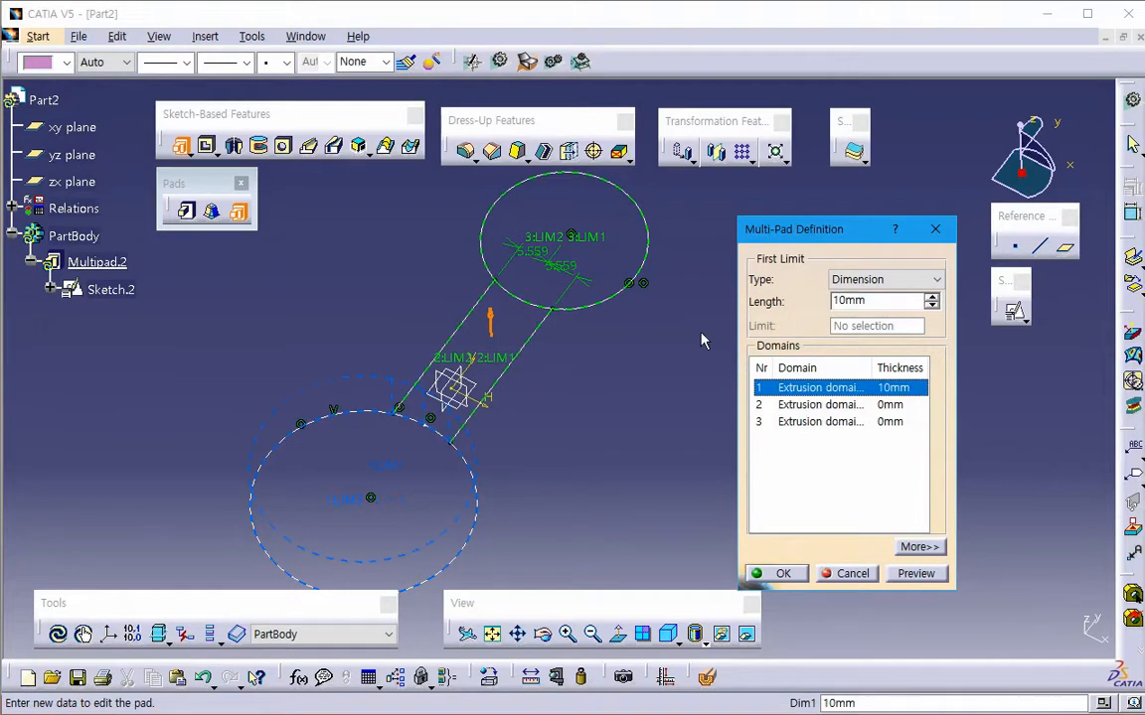
- Set the first limits of domain 2 to 5 mm and domain 3 to 20 mm, and preview the Multi-Pad
left_click(842, 405)
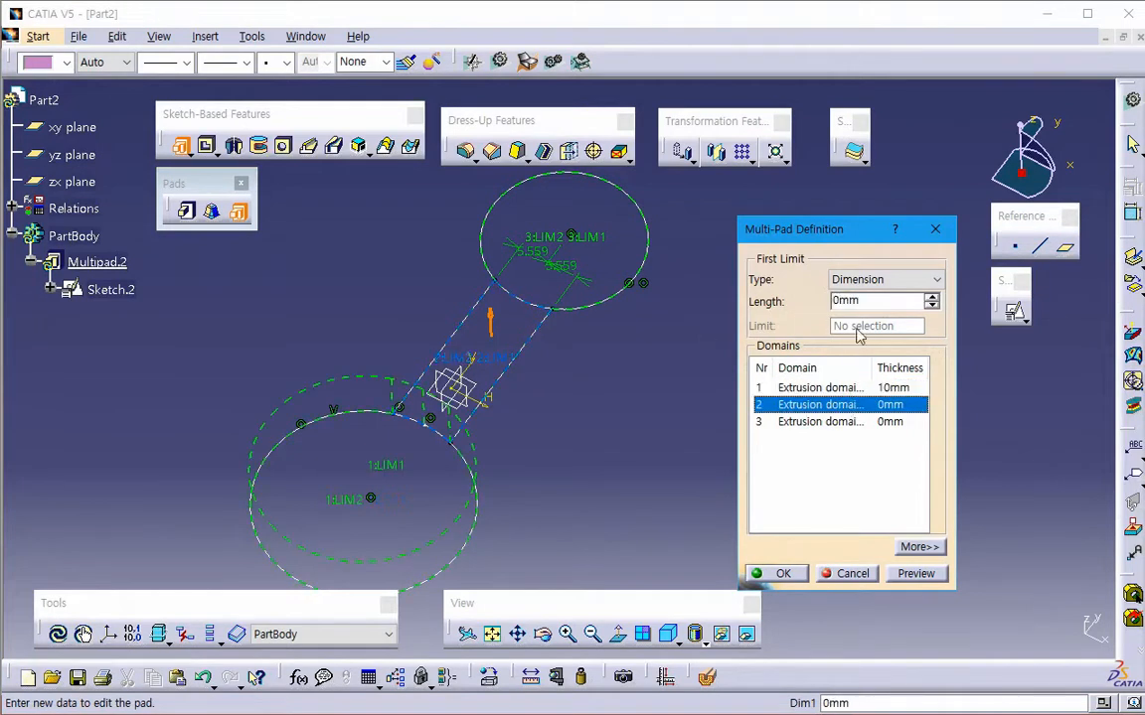
left_click_drag(860, 301, 702, 316)
type("5")
left_click(853, 423)
left_click_drag(866, 301, 765, 308)
type("20")
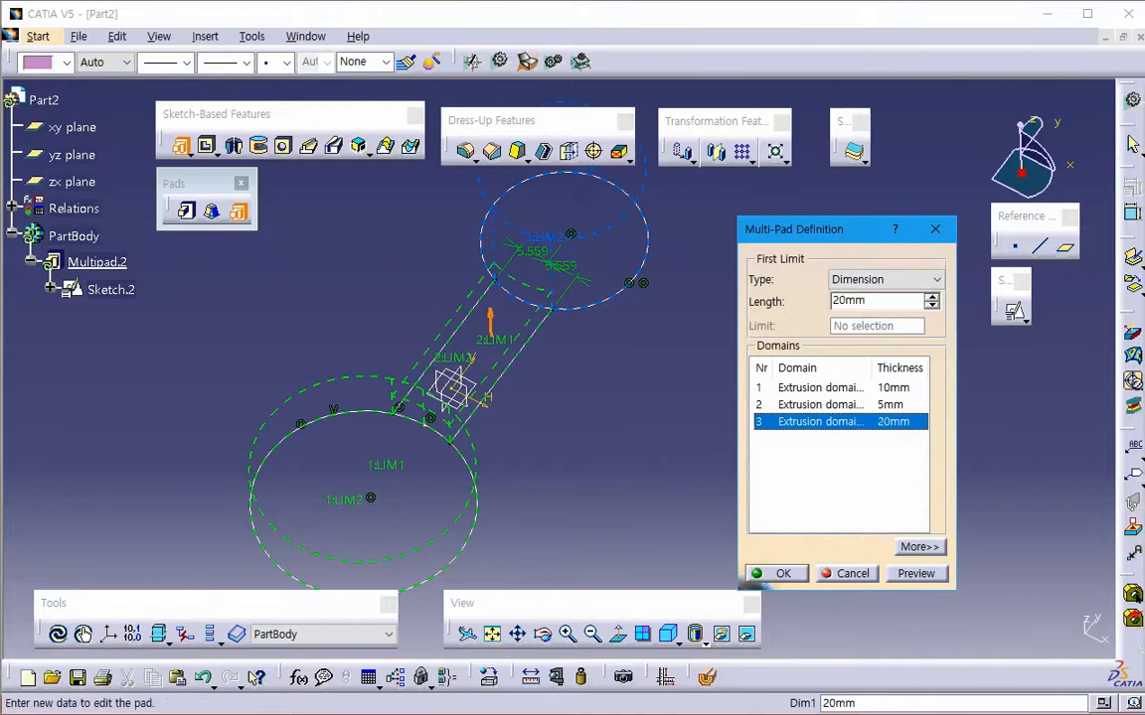
left_click(921, 576)
mouse_move(680, 468)
middle_mouse_down()
mouse_move(636, 473)
mouse_move(649, 557)
mouse_move(486, 378)
mouse_move(439, 460)
mouse_move(437, 408)
mouse_move(457, 417)
middle_mouse_up()
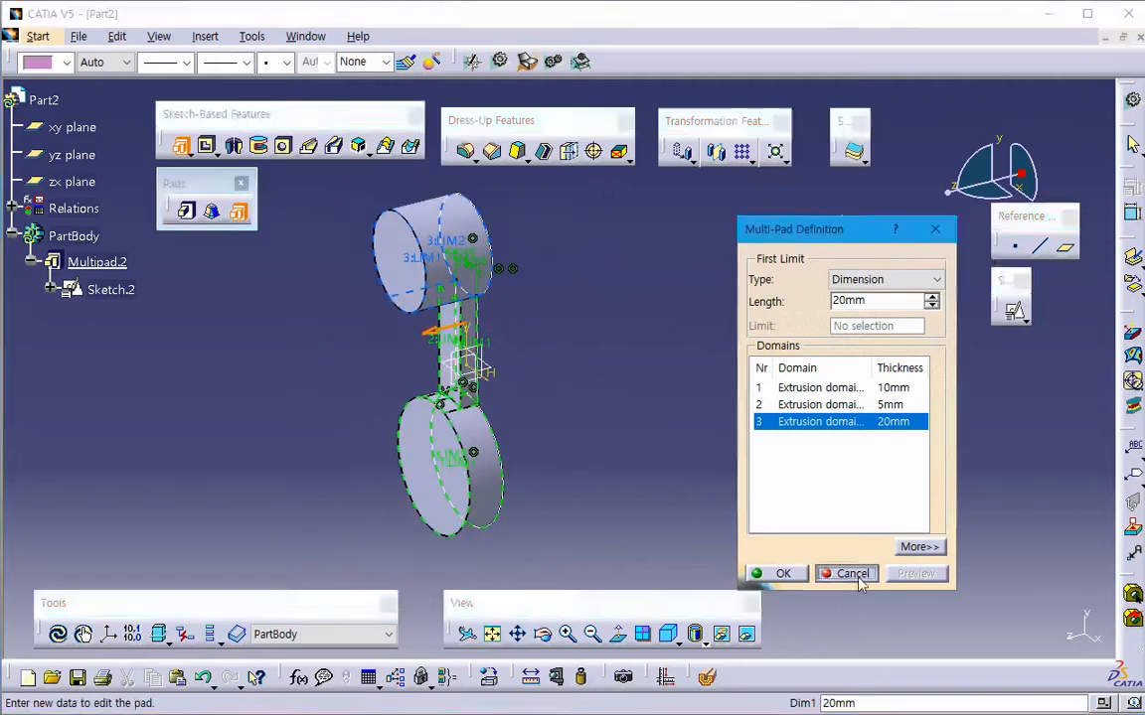
left_click(851, 574)
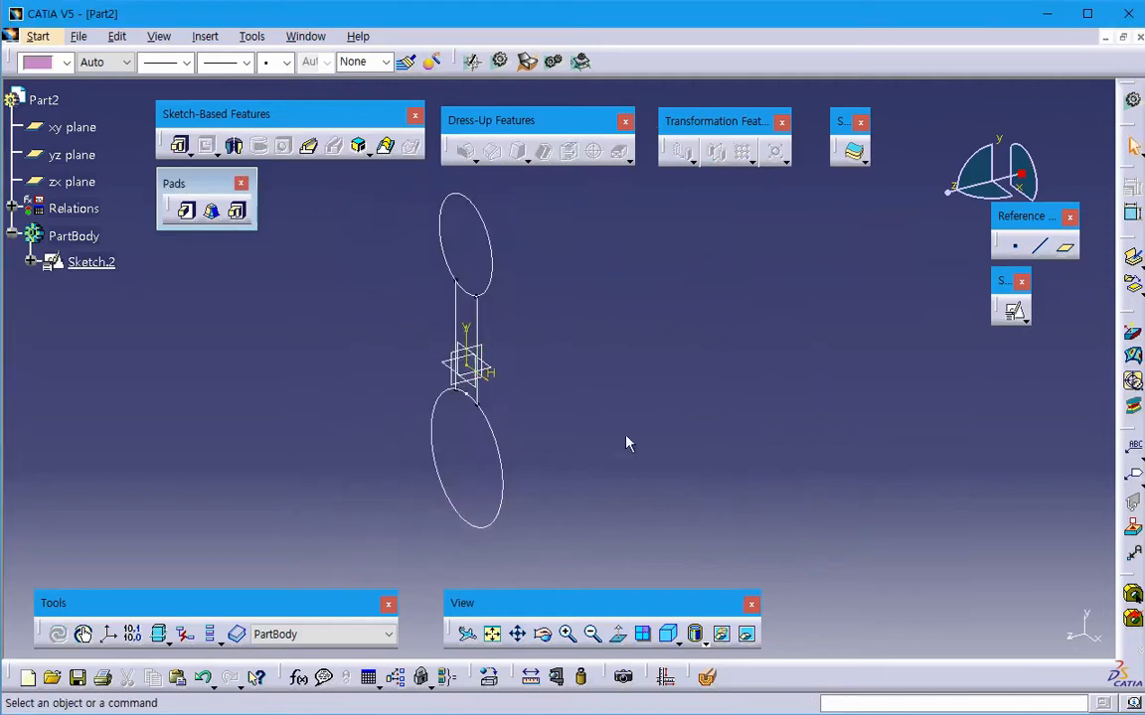
- Change the xy plane's color to yellow
left_click(481, 400)
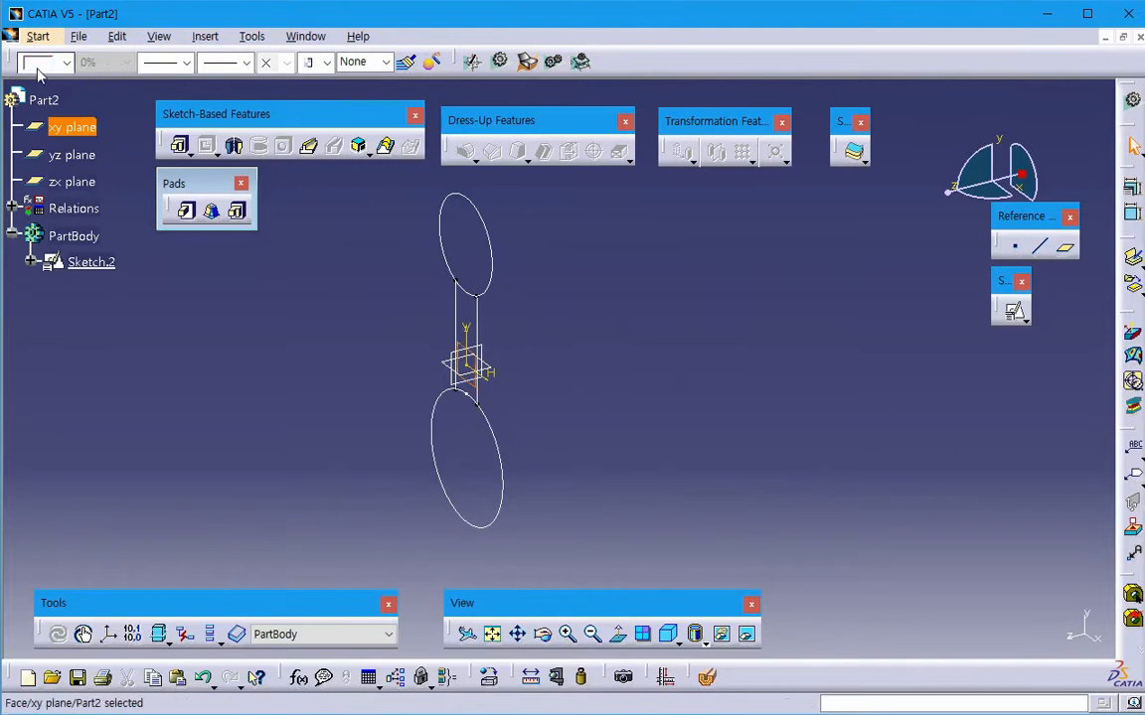
left_click(39, 62)
left_click(45, 236)
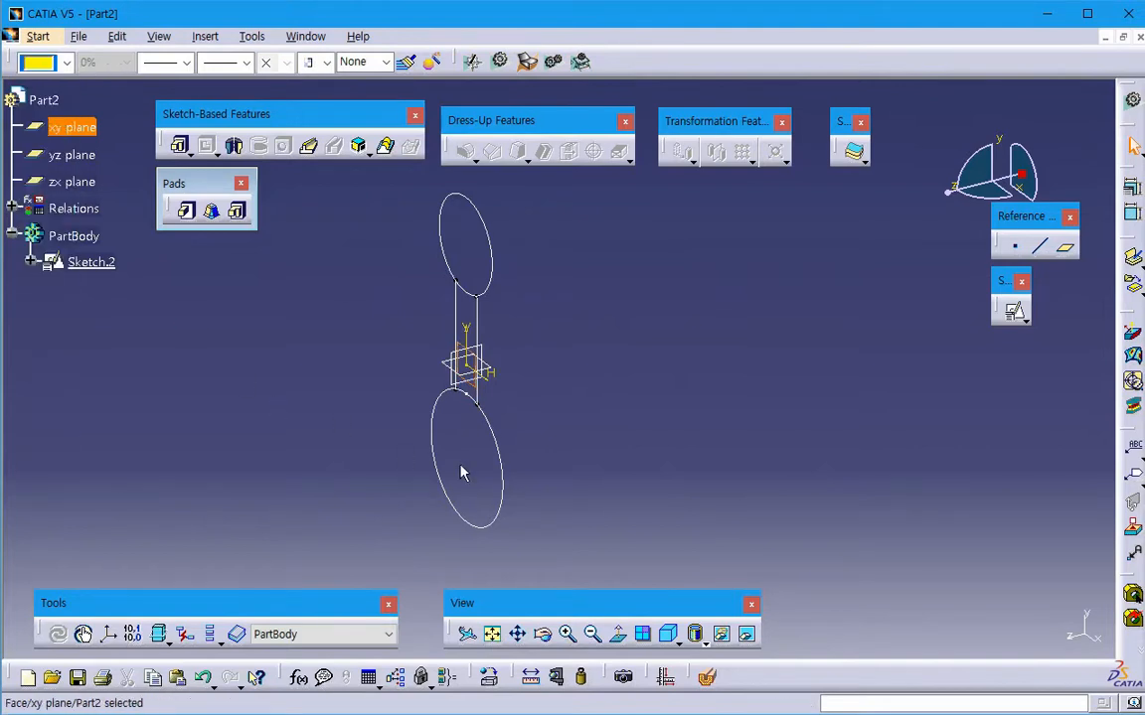
middle_click_drag(460, 466, 524, 425)
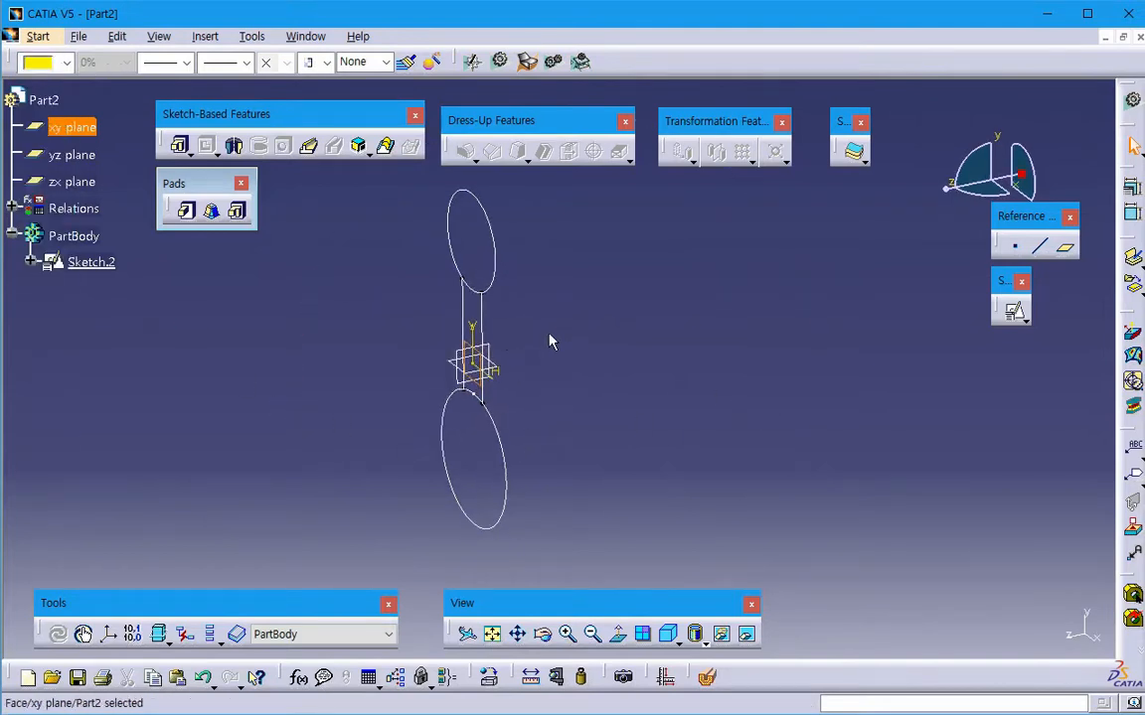
left_click(662, 340)
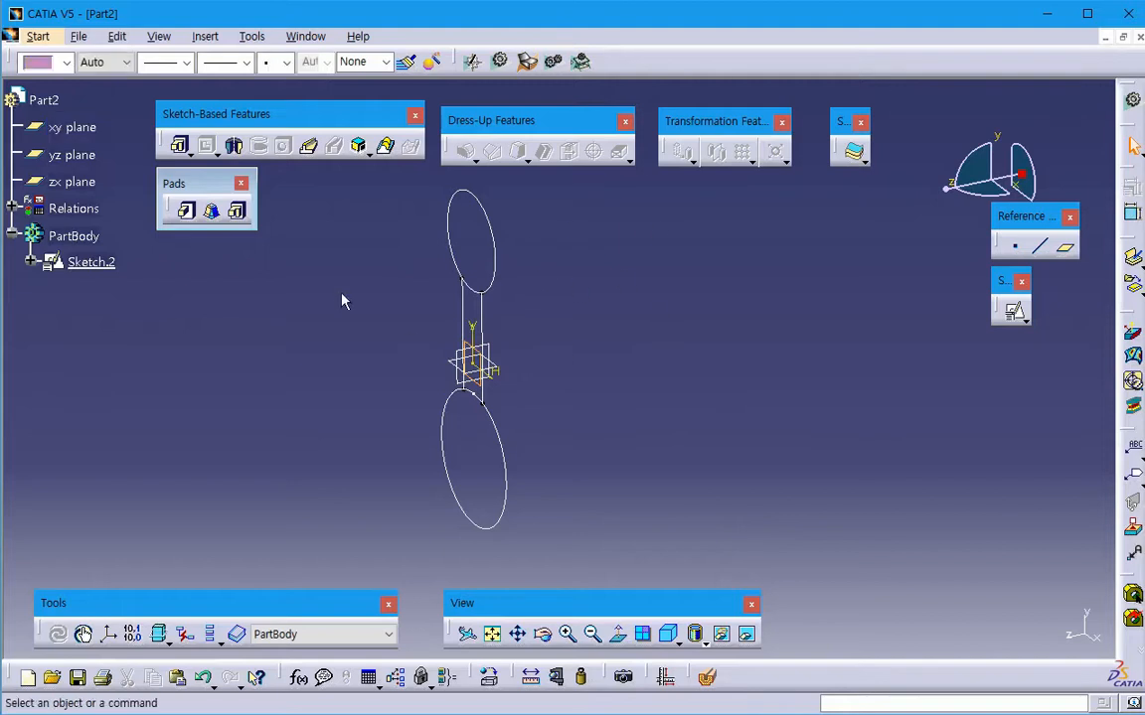
- Start a Multi-Pad from Sketch.2, show the second limit options for domain 1 and reverse the extrusion direction
left_click(237, 211)
left_click(507, 462)
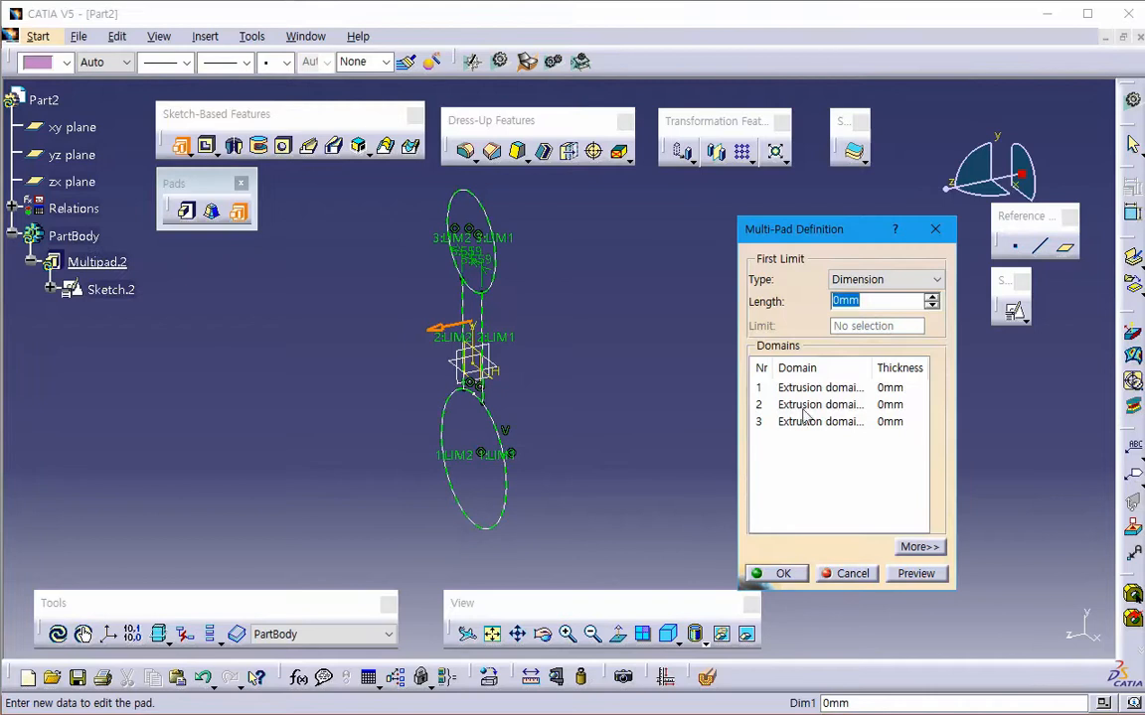
left_click(827, 388)
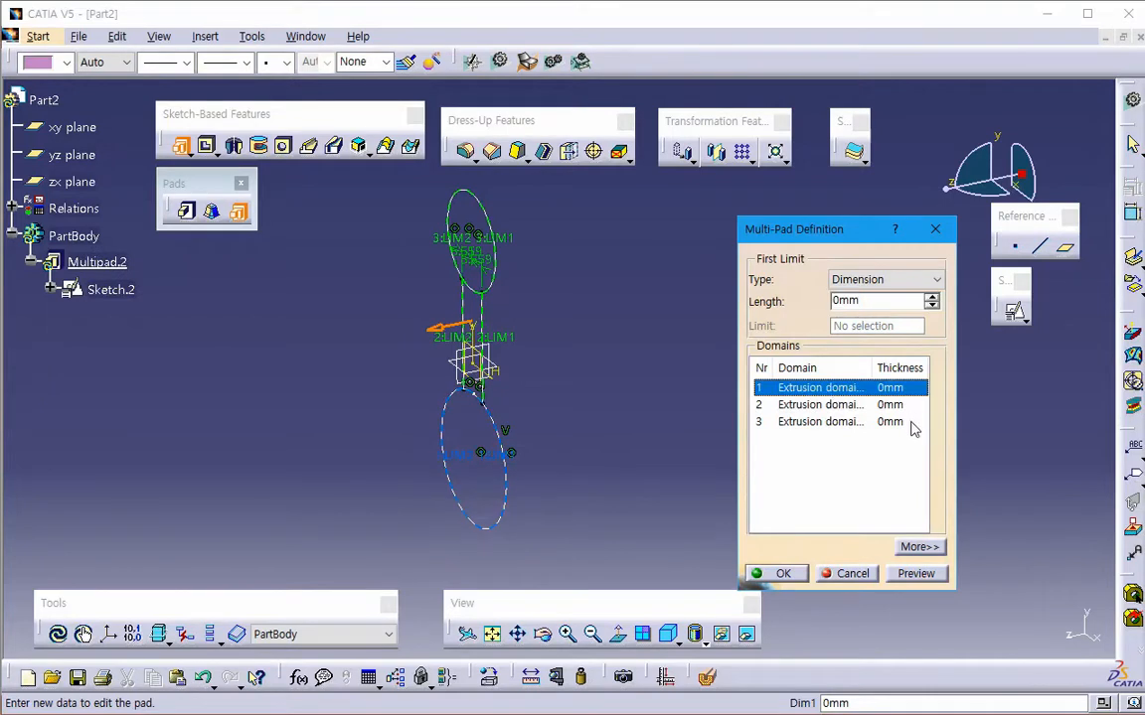
left_click(919, 546)
middle_click(659, 378)
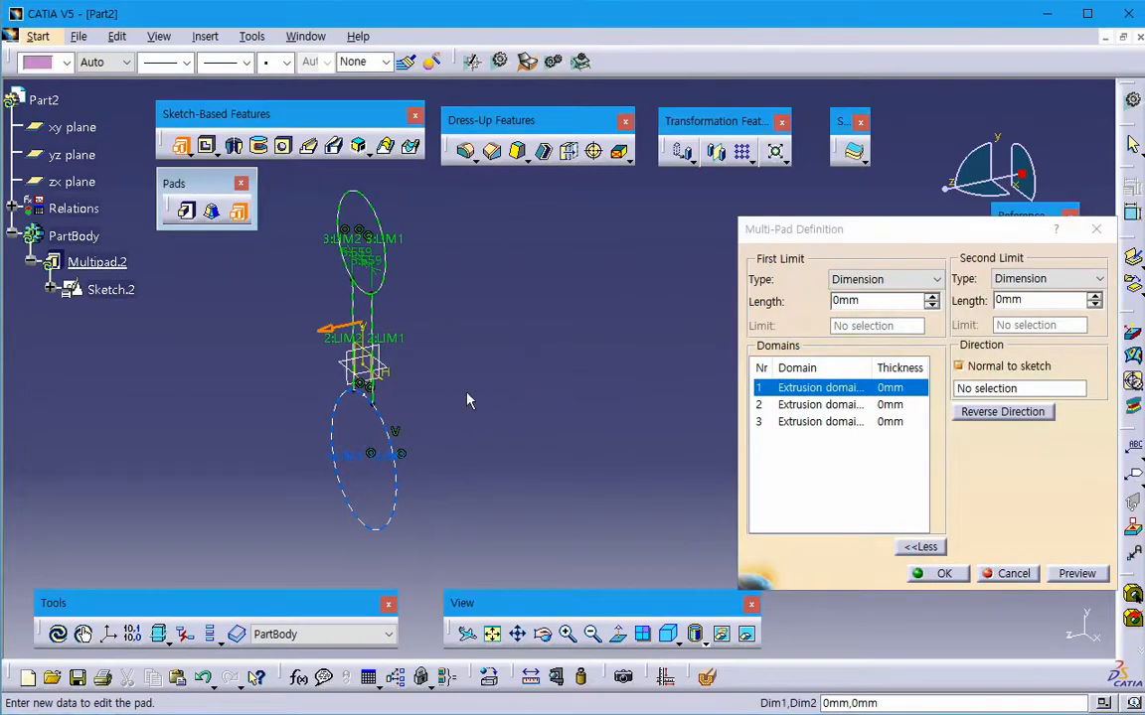
left_click(332, 333)
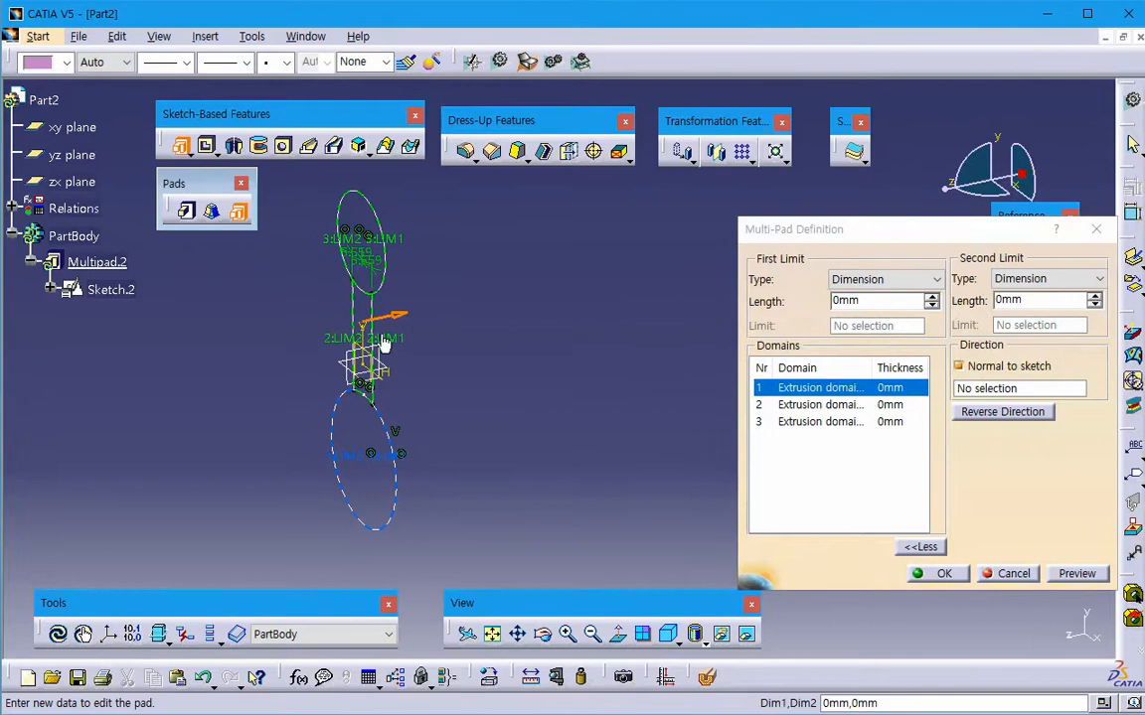
- Set the first limit of domain 1, the lower circle, to 50 mm and preview it
left_click(879, 300)
type("50")
key("Tab")
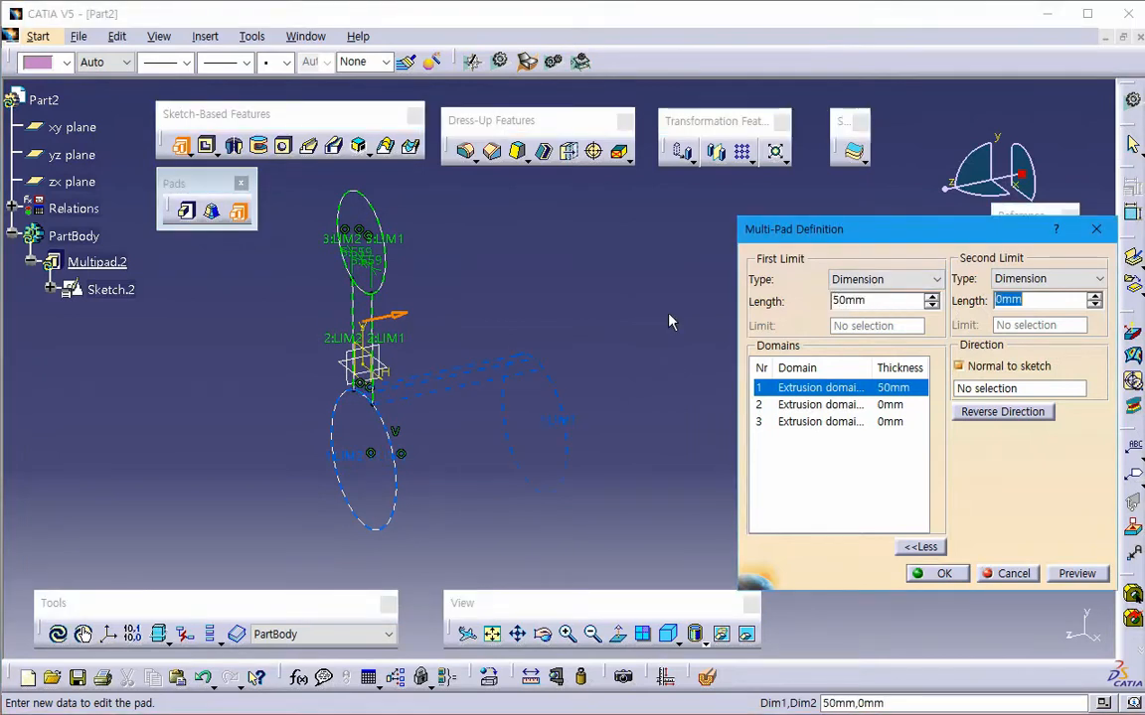
left_click(1078, 575)
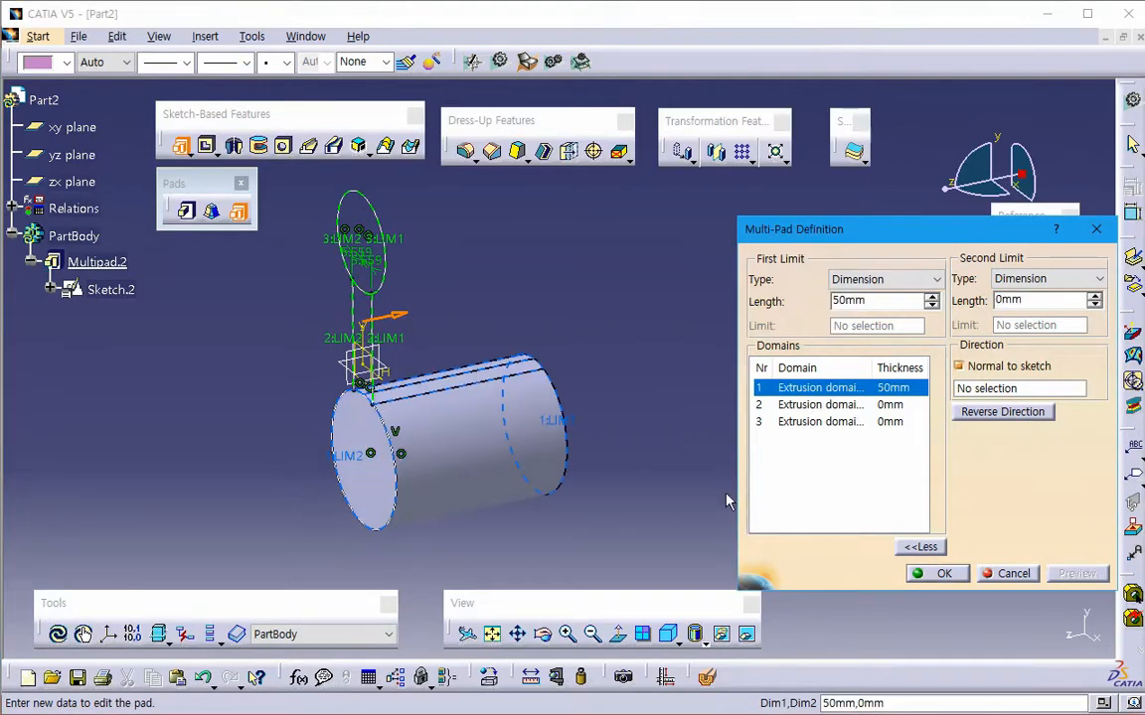
- Set domain 2, the connecting bar, to a 10 mm first limit and a -5 mm second limit, and preview it
left_click(842, 405)
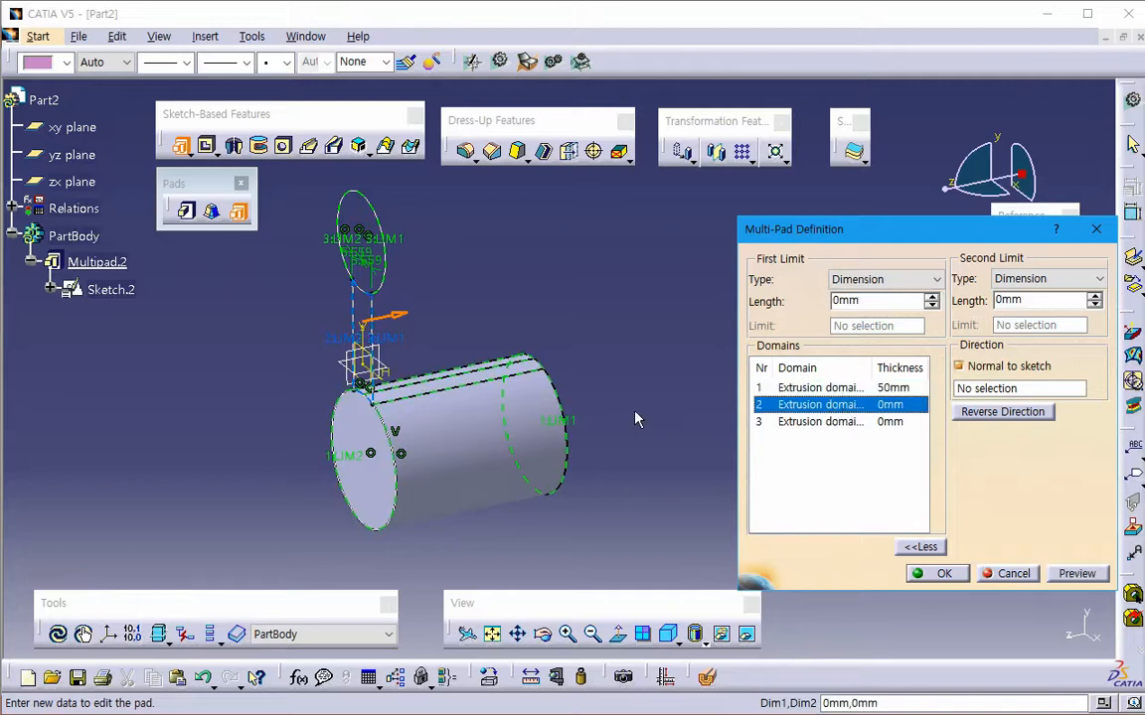
left_click_drag(868, 302, 702, 315)
type("10")
key("Tab")
type("-")
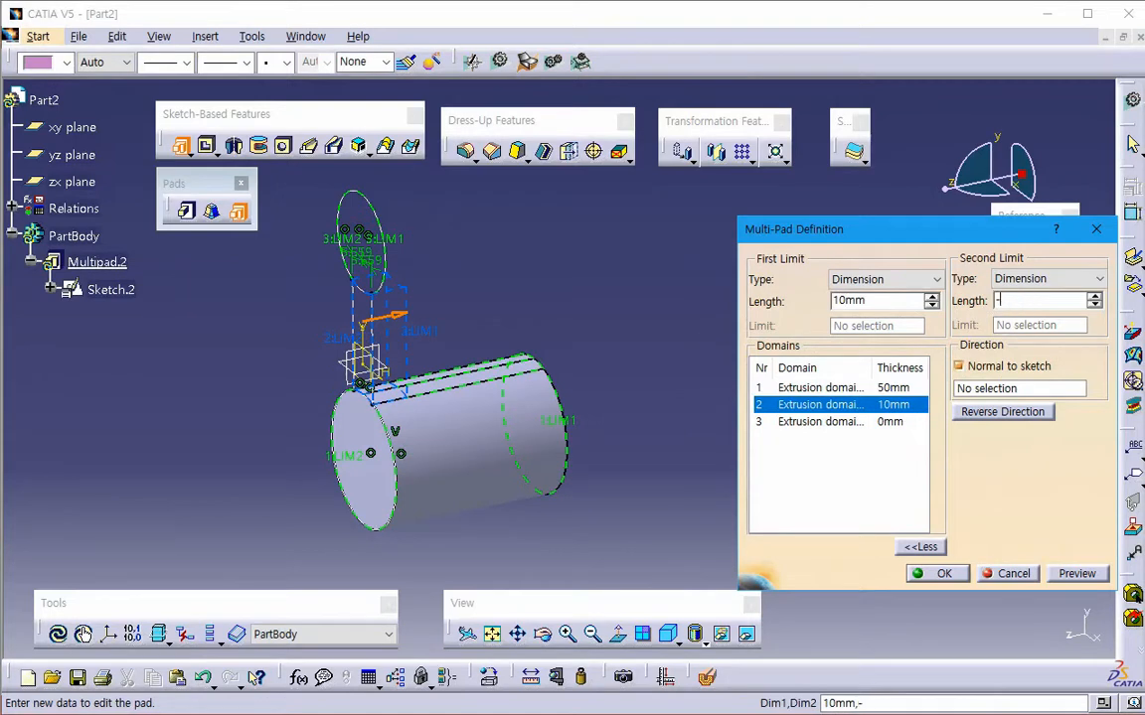
type("5")
key("Tab")
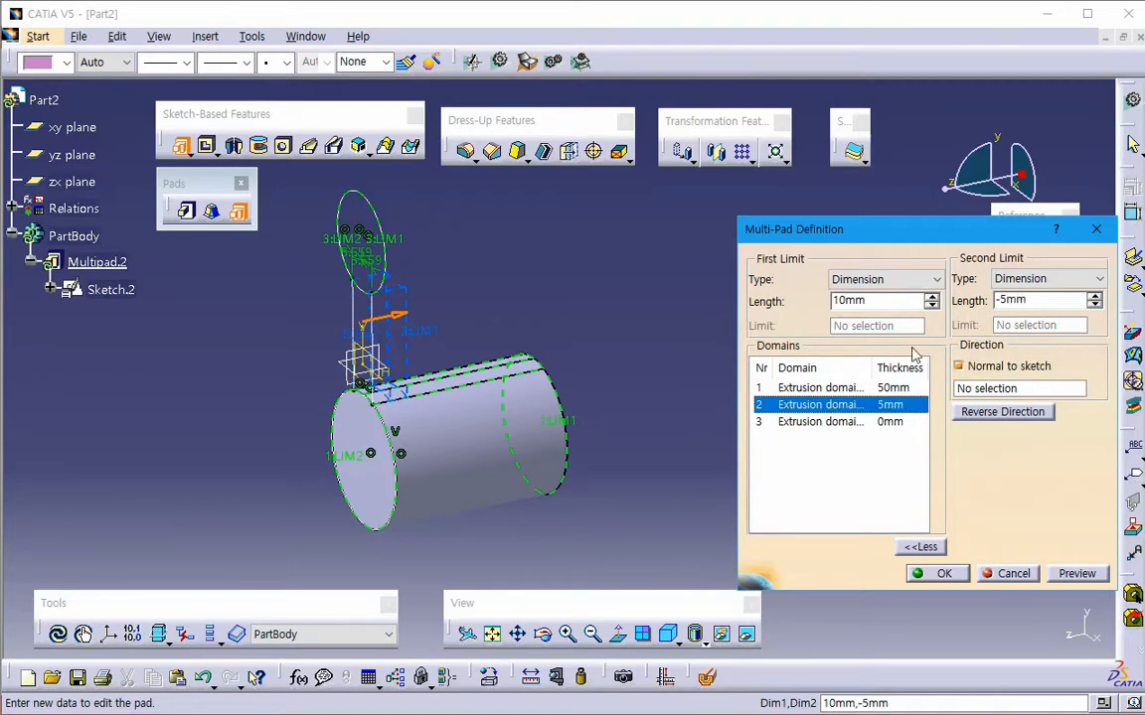
left_click(1075, 574)
middle_click_drag(620, 461, 301, 289)
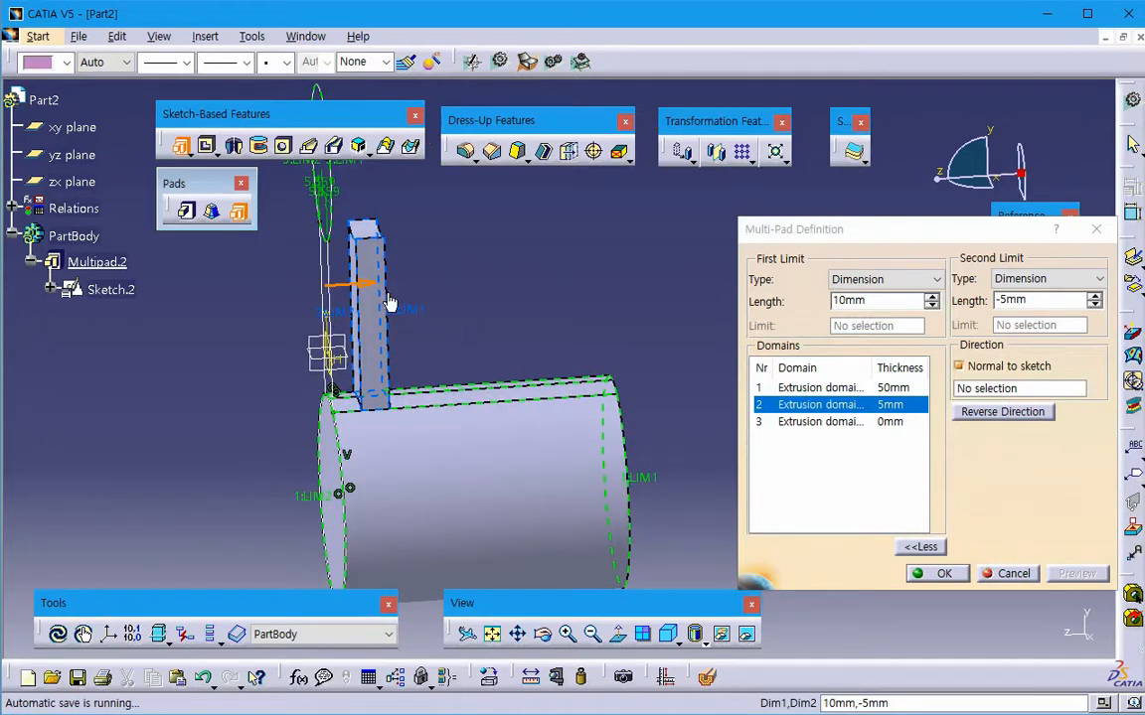
- Try a 5 mm second limit for the connecting bar's domain and preview it
left_click_drag(1050, 300, 871, 304)
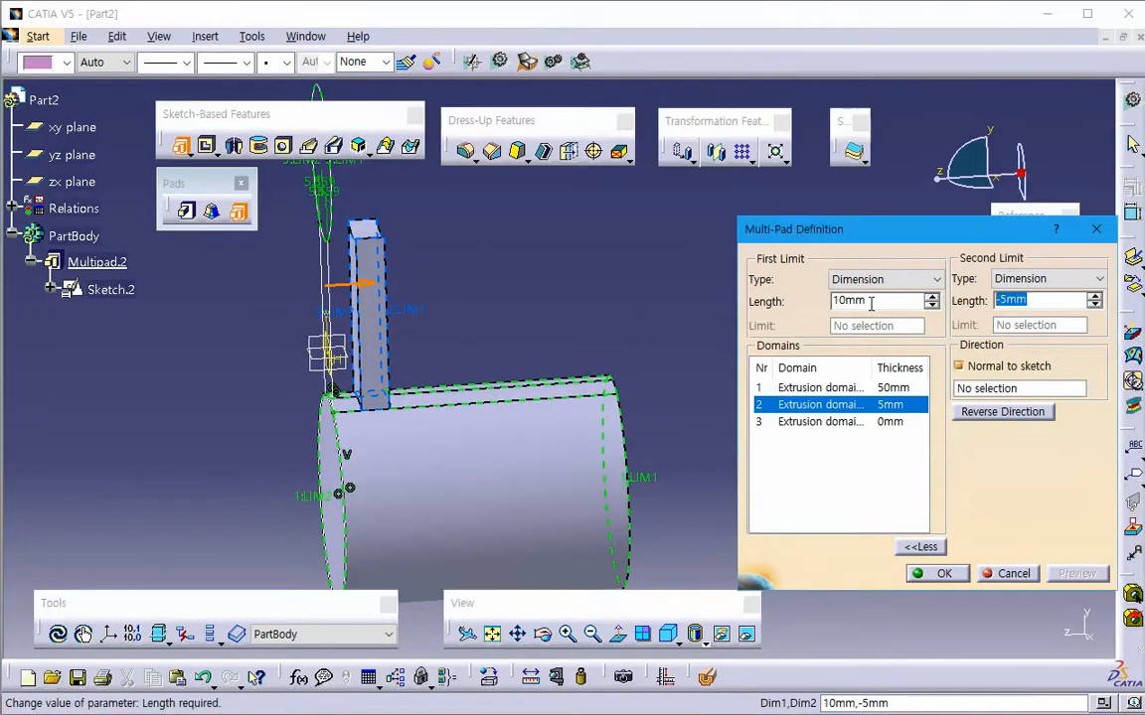
type("5mm")
key("Return")
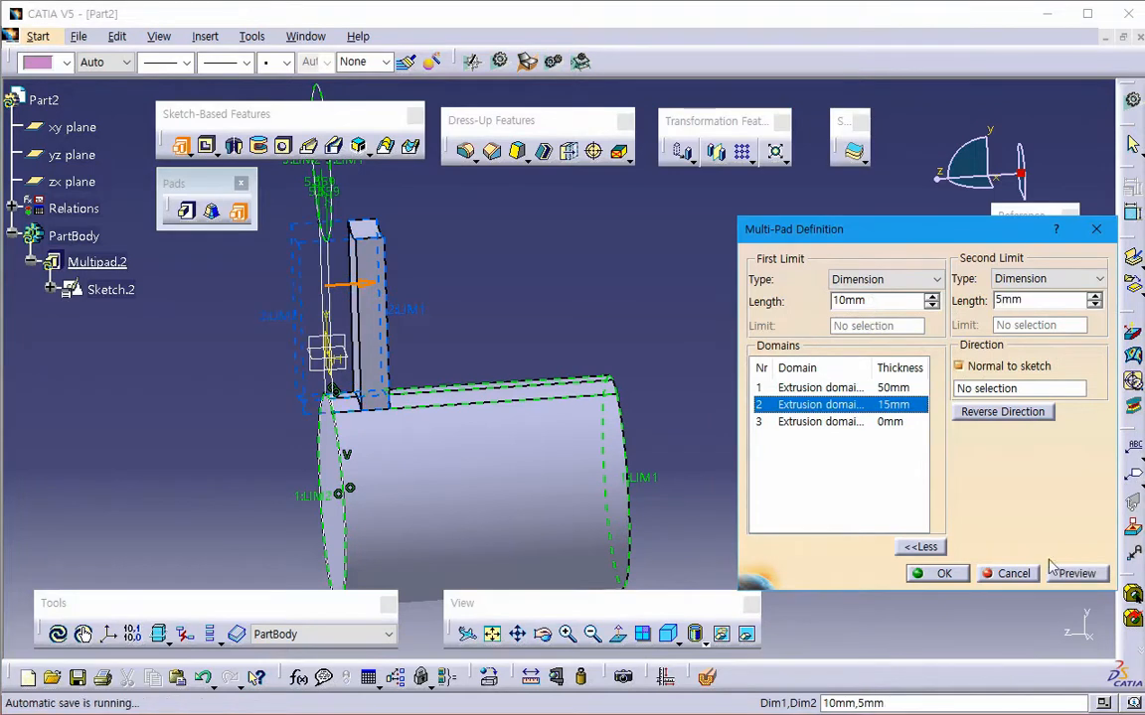
left_click(1077, 574)
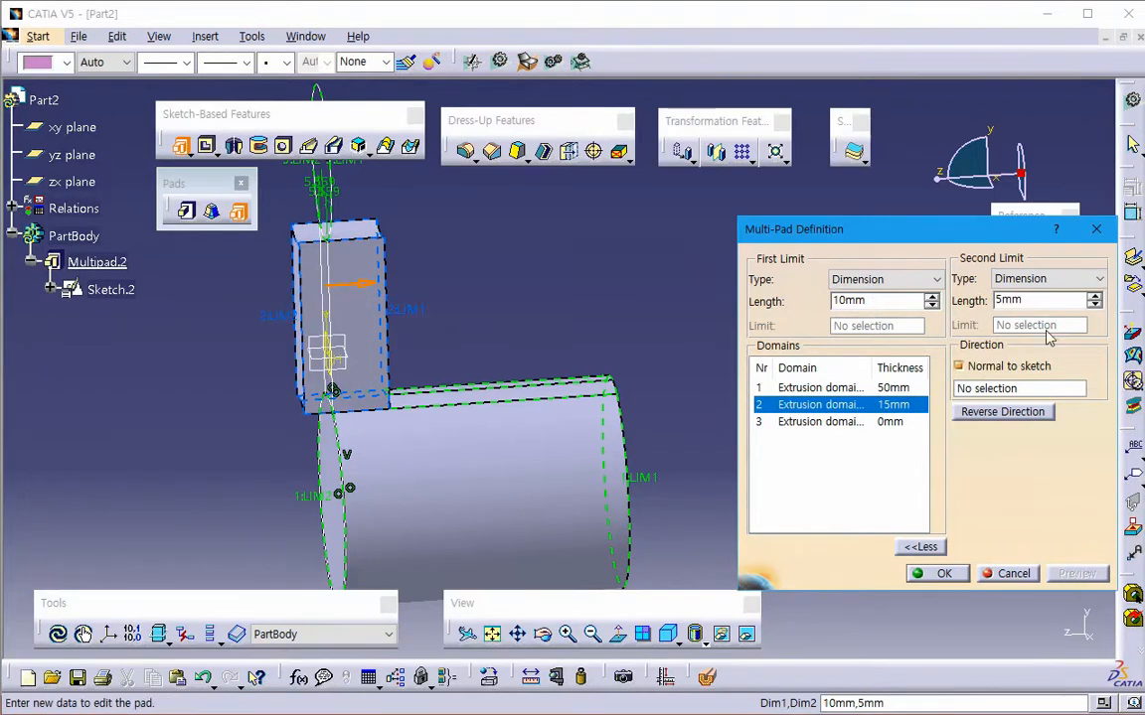
- Restore the second limit of the connecting bar's domain to -5 mm and preview it
left_click_drag(1043, 301, 784, 305)
type("-5mm")
key("Return")
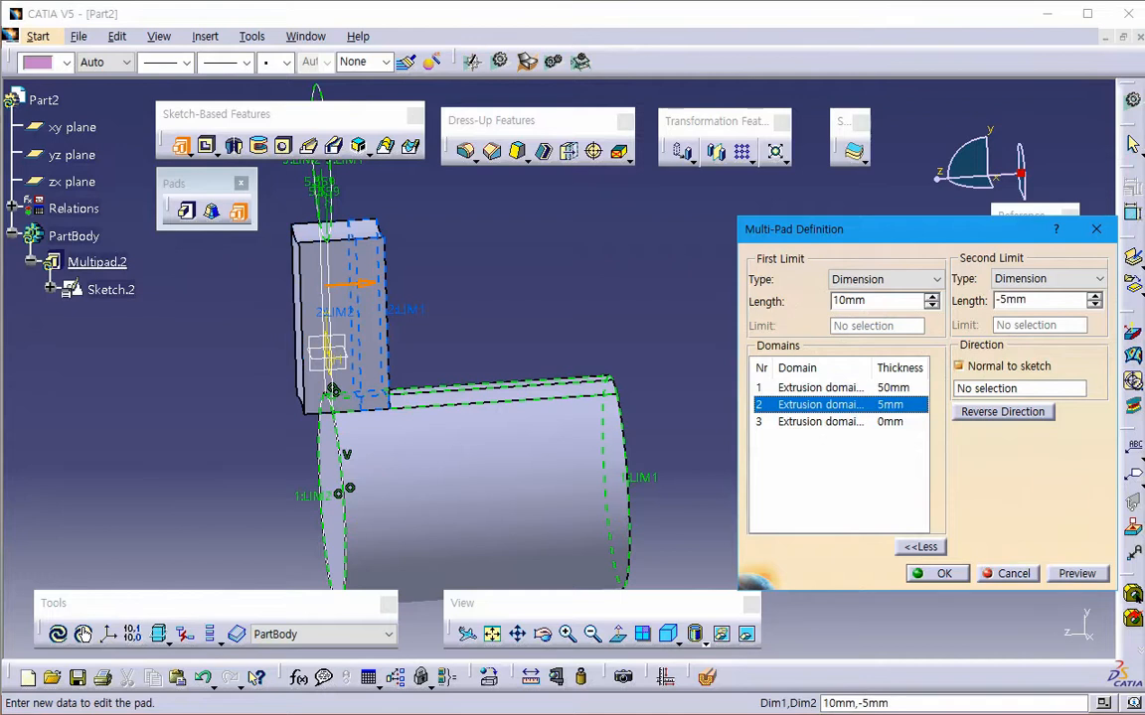
left_click(1077, 573)
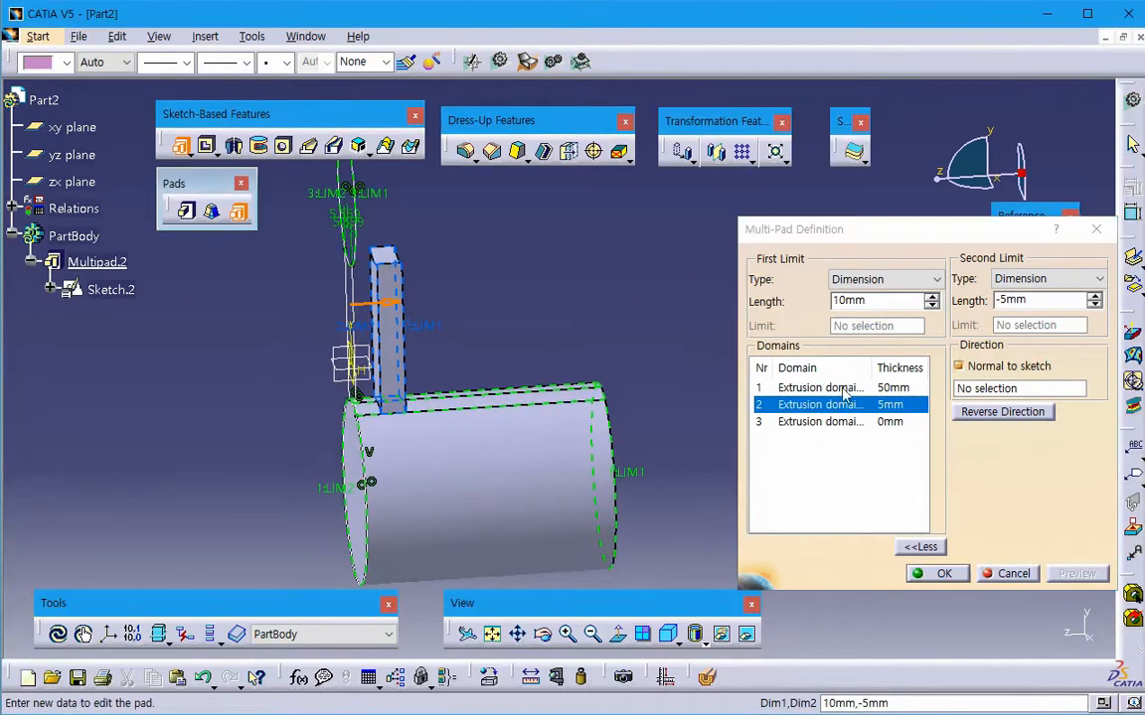
- Set domain 3, the upper circle, to a 30 mm first limit and a -3 mm second limit, preview it, and complete the multi-pad
left_click(810, 422)
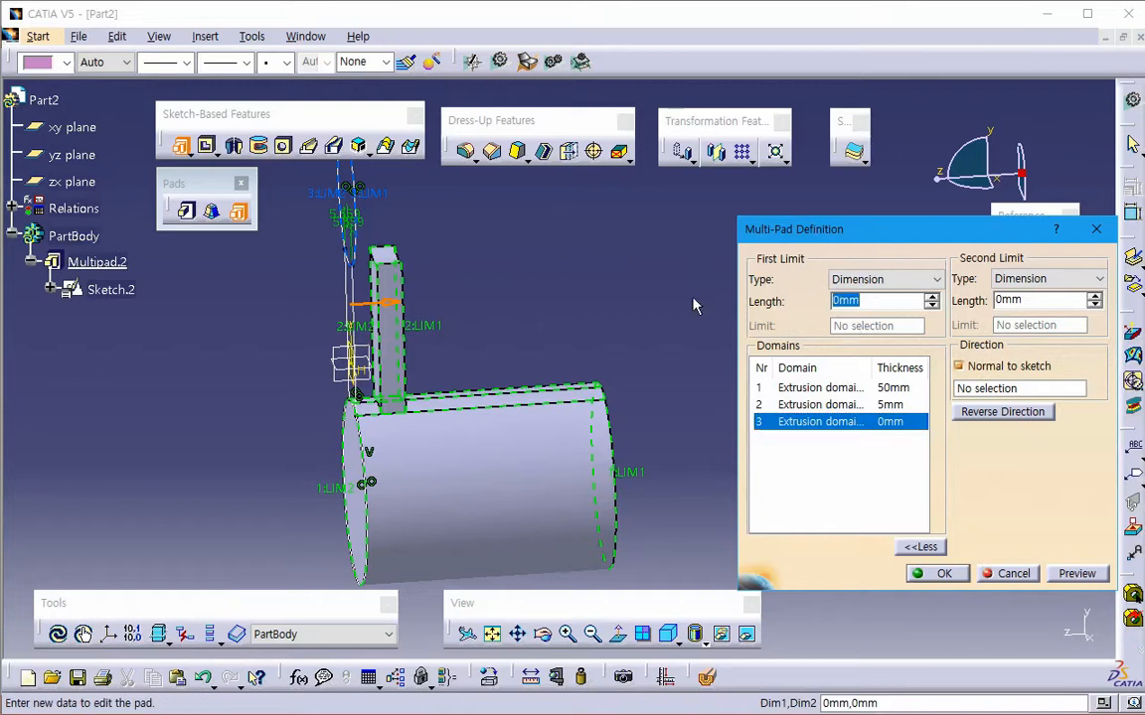
type("30")
key("Tab")
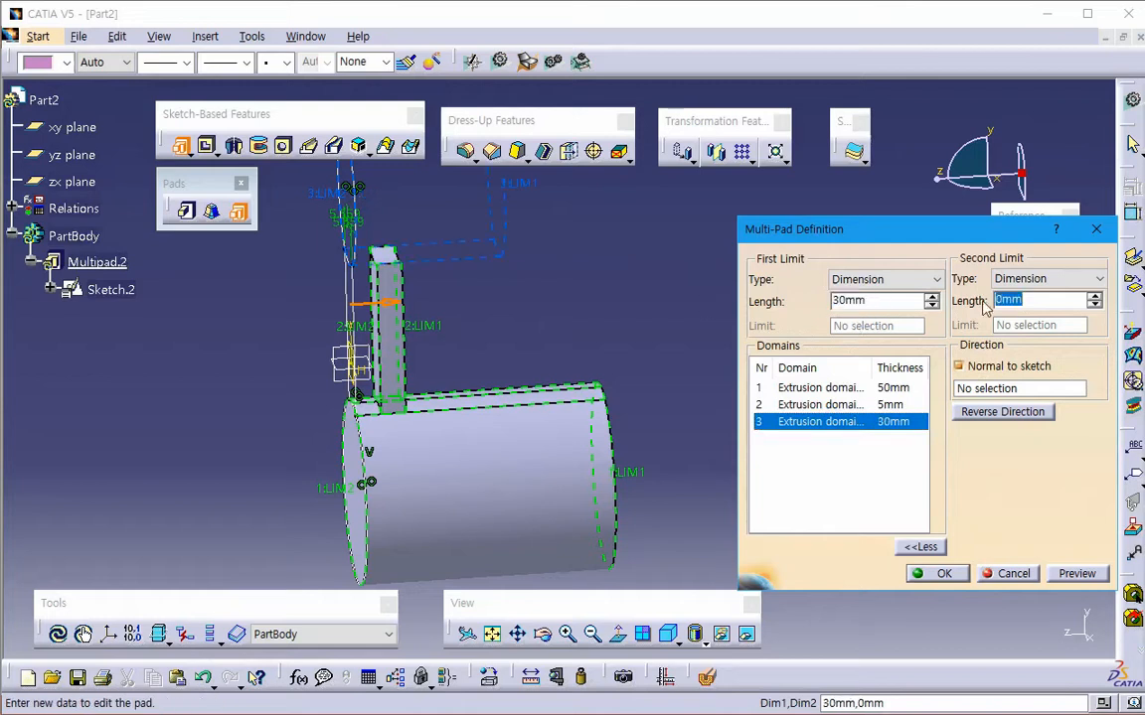
type("-")
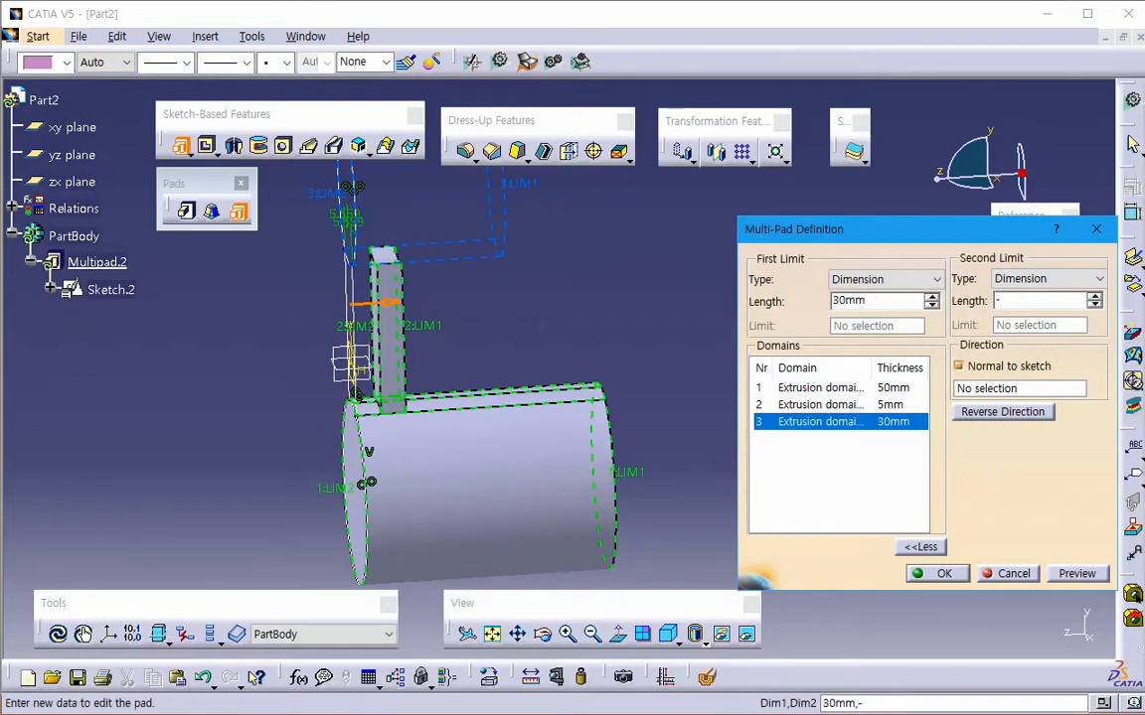
type("3")
key("Return")
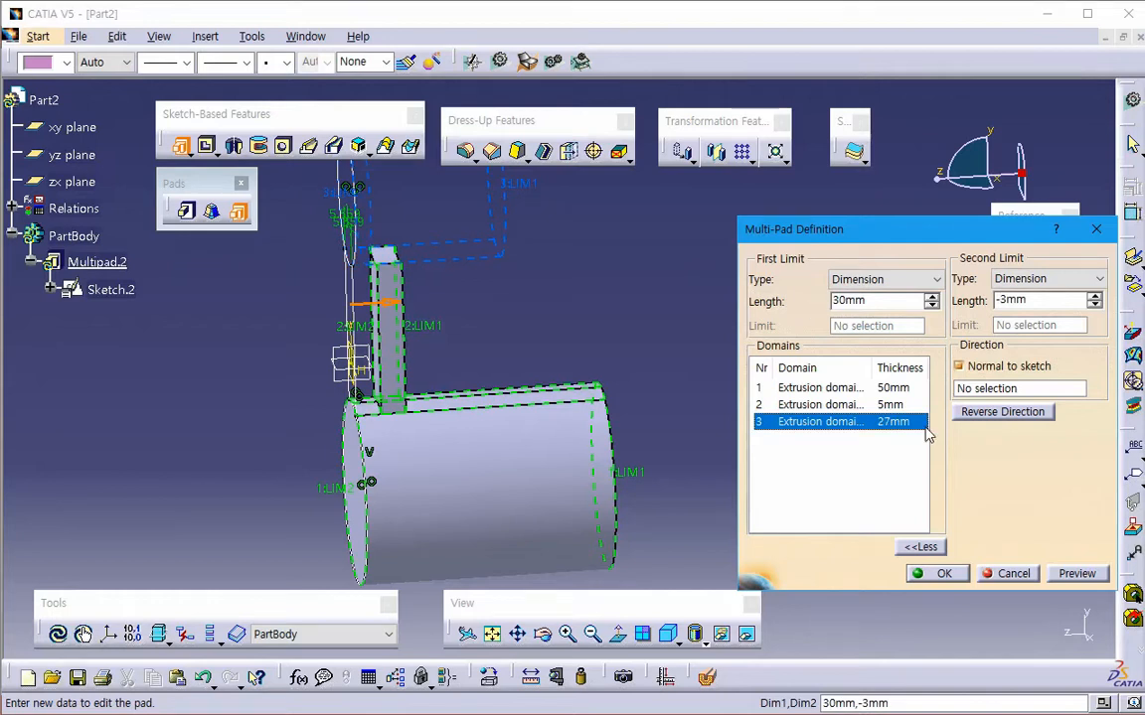
left_click(1076, 573)
middle_click_drag(622, 392, 487, 536)
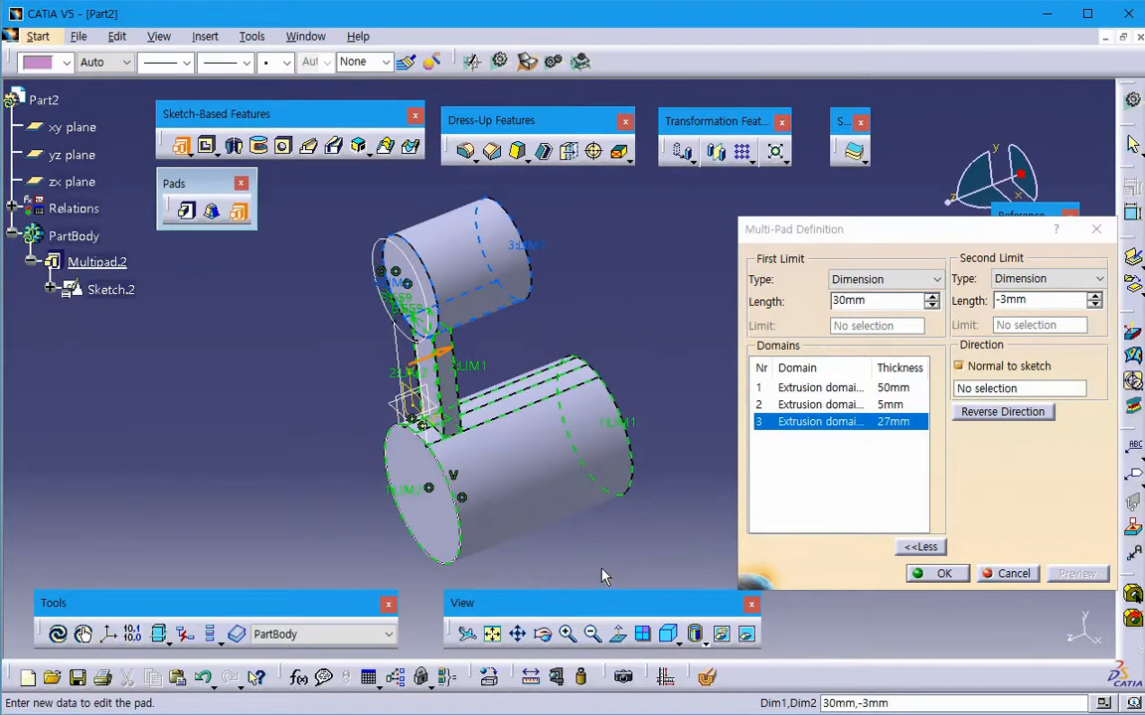
left_click(936, 573)
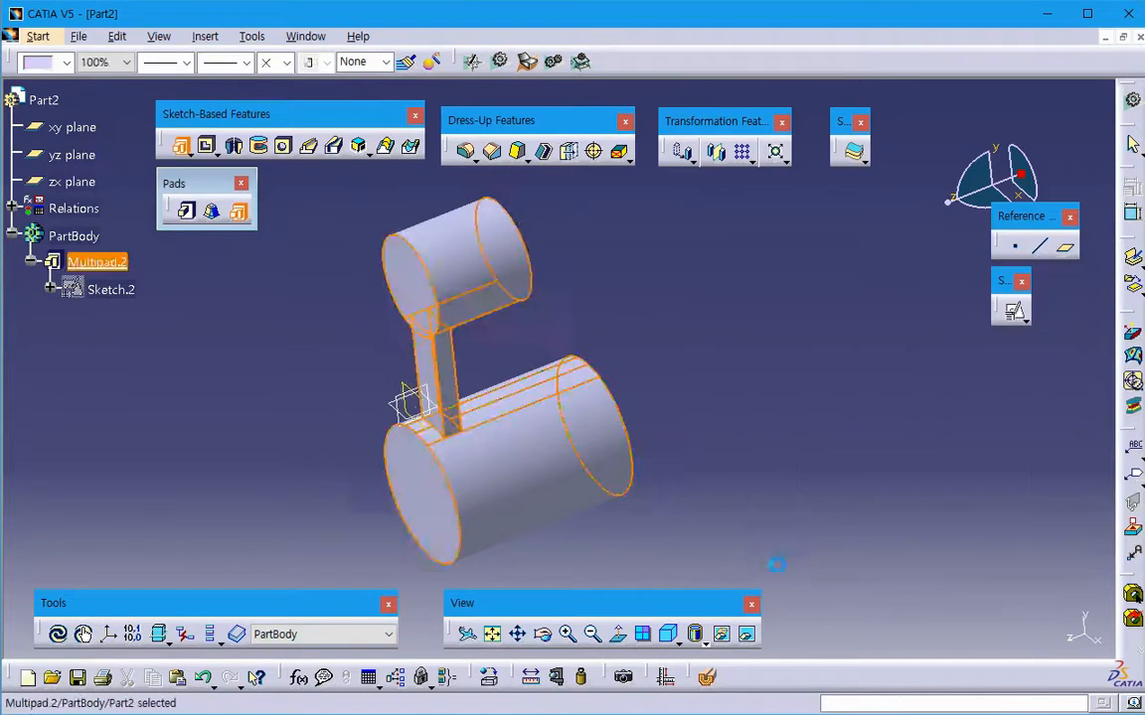
- Show the hidden Sketch.2 under the multi-pad feature
middle_click_drag(523, 473, 634, 383)
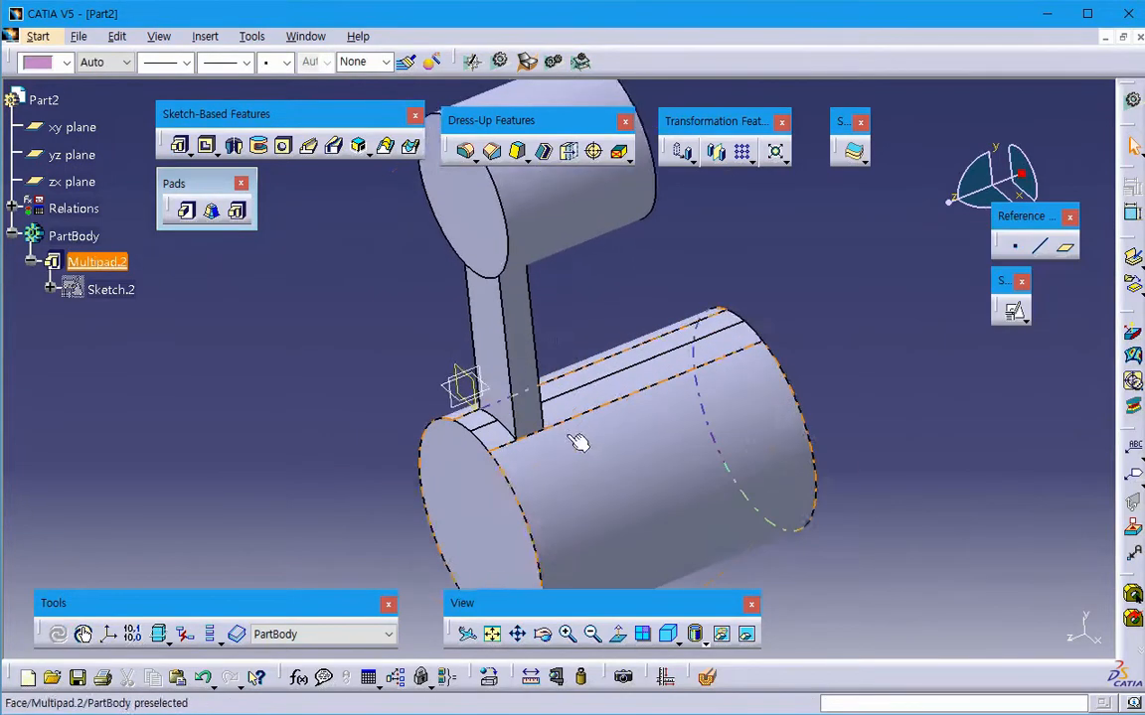
middle_click_drag(580, 442, 621, 424)
left_click(166, 265)
right_click(125, 293)
left_click(156, 350)
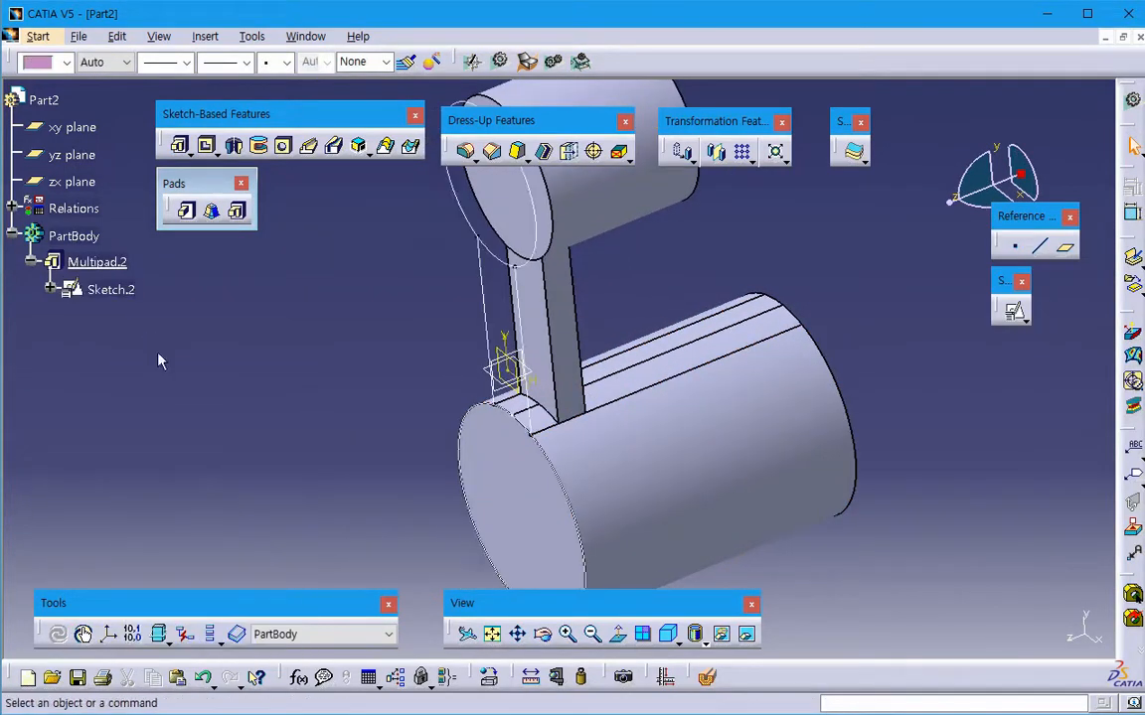
- Examine the multi-pad solid against its sketch, checking the bar's offset and the dividing edges along the lower cylinder
mouse_move(159, 355)
middle_mouse_down()
mouse_move(289, 434)
mouse_move(511, 429)
middle_mouse_up()
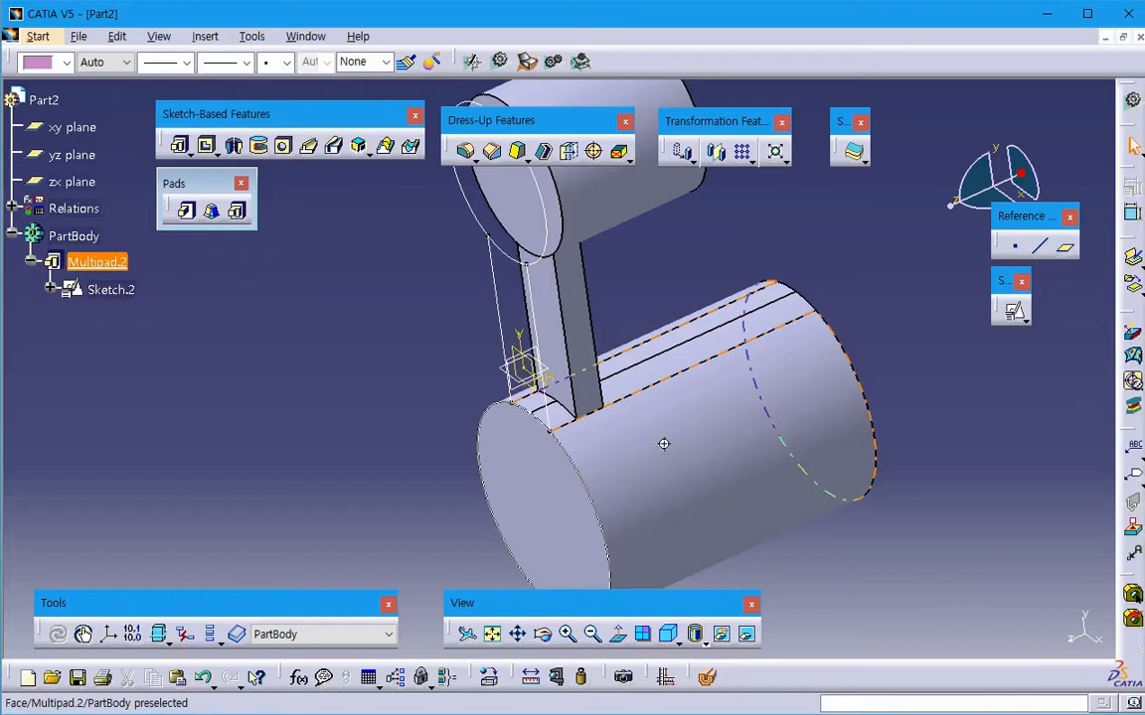
middle_click_drag(664, 444, 644, 274)
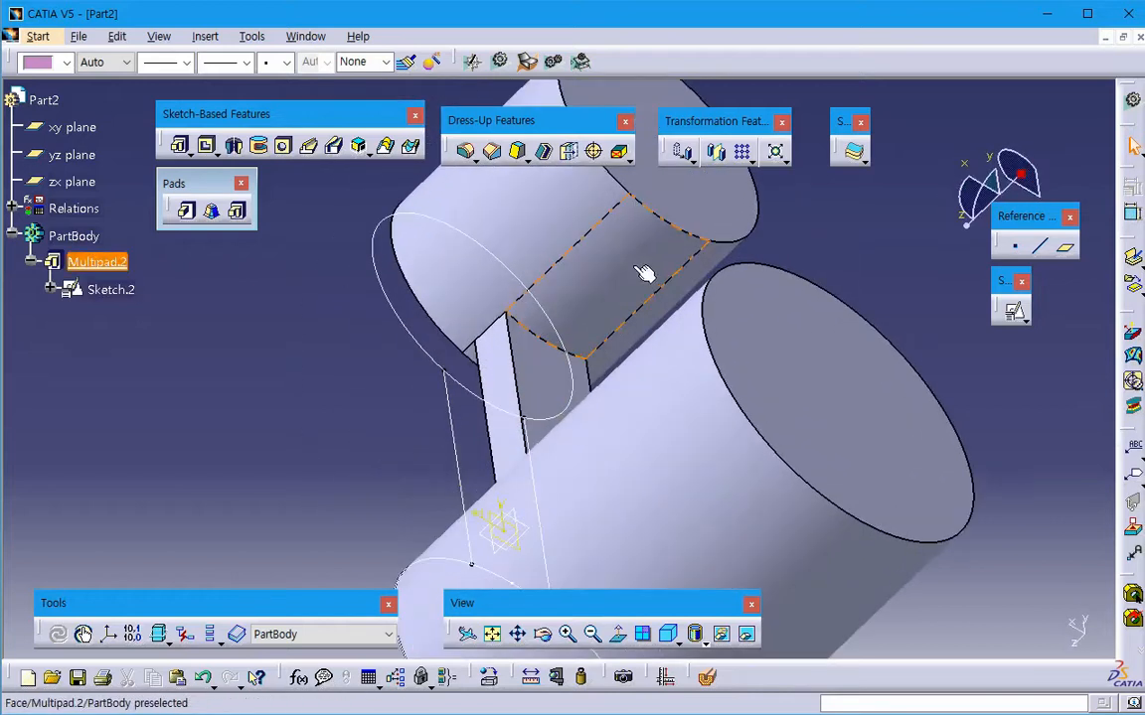
mouse_move(544, 343)
middle_mouse_down()
mouse_move(728, 452)
mouse_move(345, 400)
mouse_move(460, 384)
middle_mouse_up()
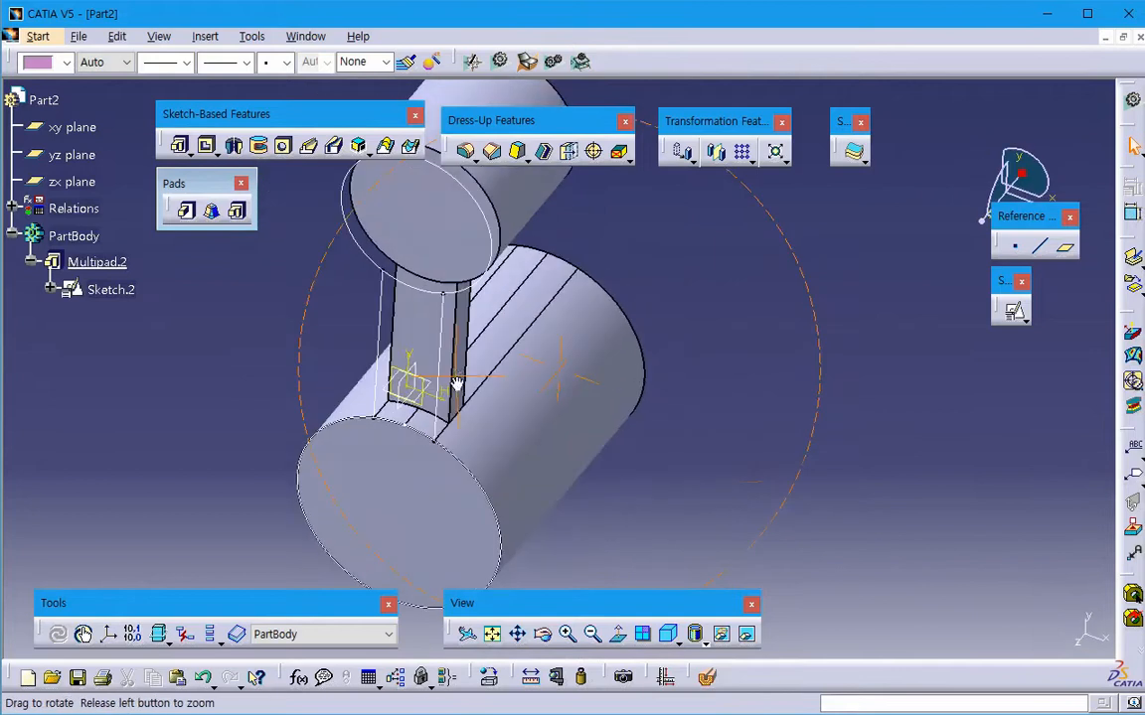
left_click(429, 439)
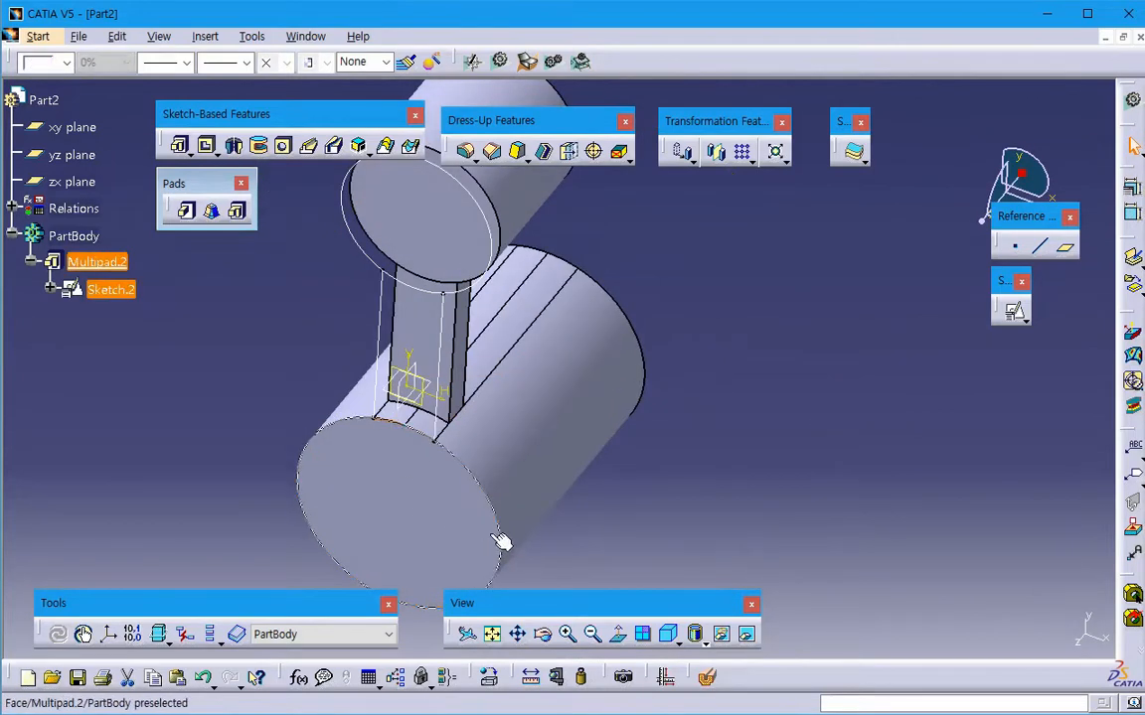
left_click(497, 314)
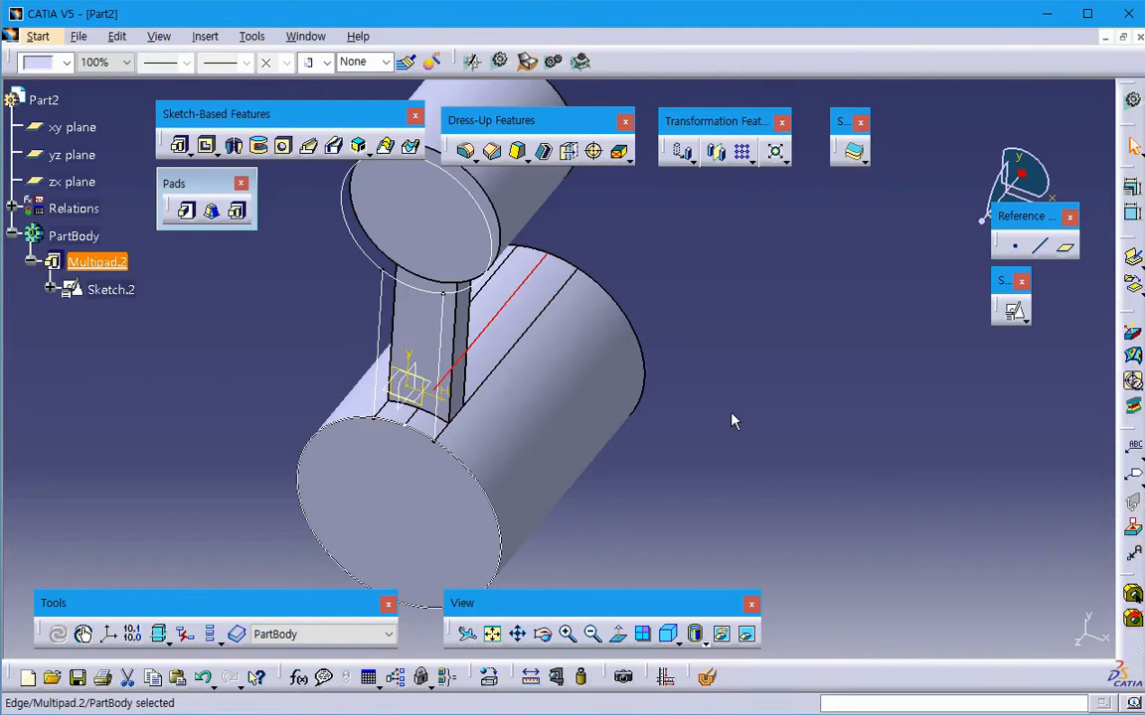
middle_click_drag(707, 439, 785, 422)
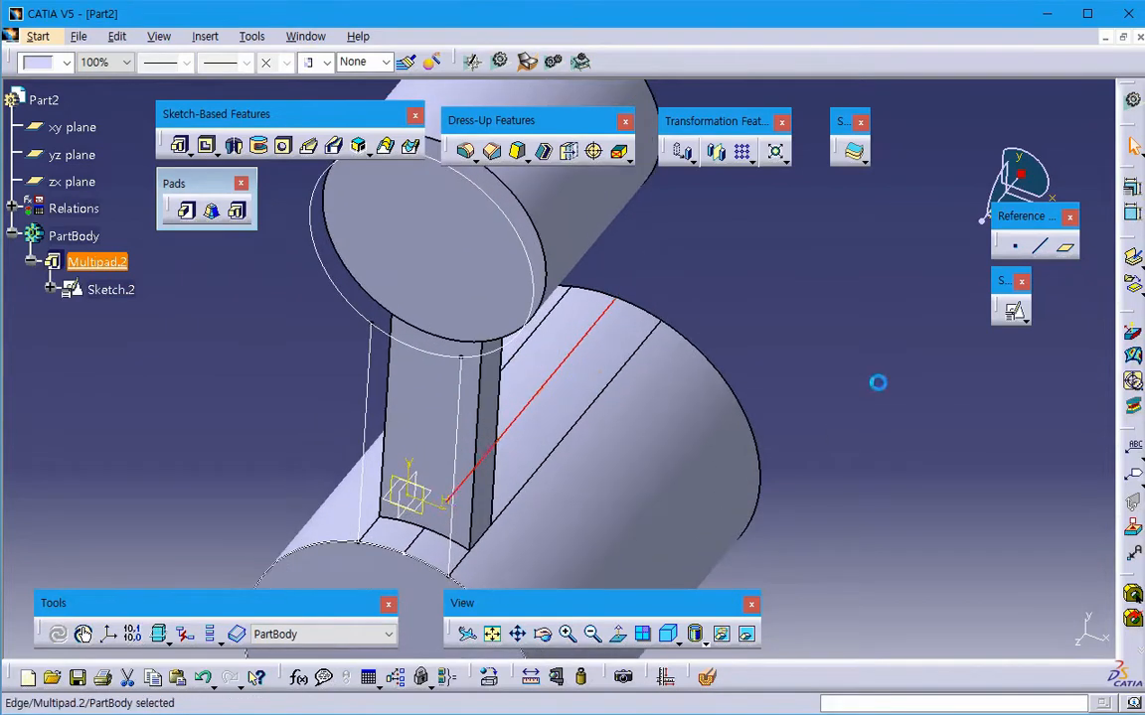
left_click(875, 384)
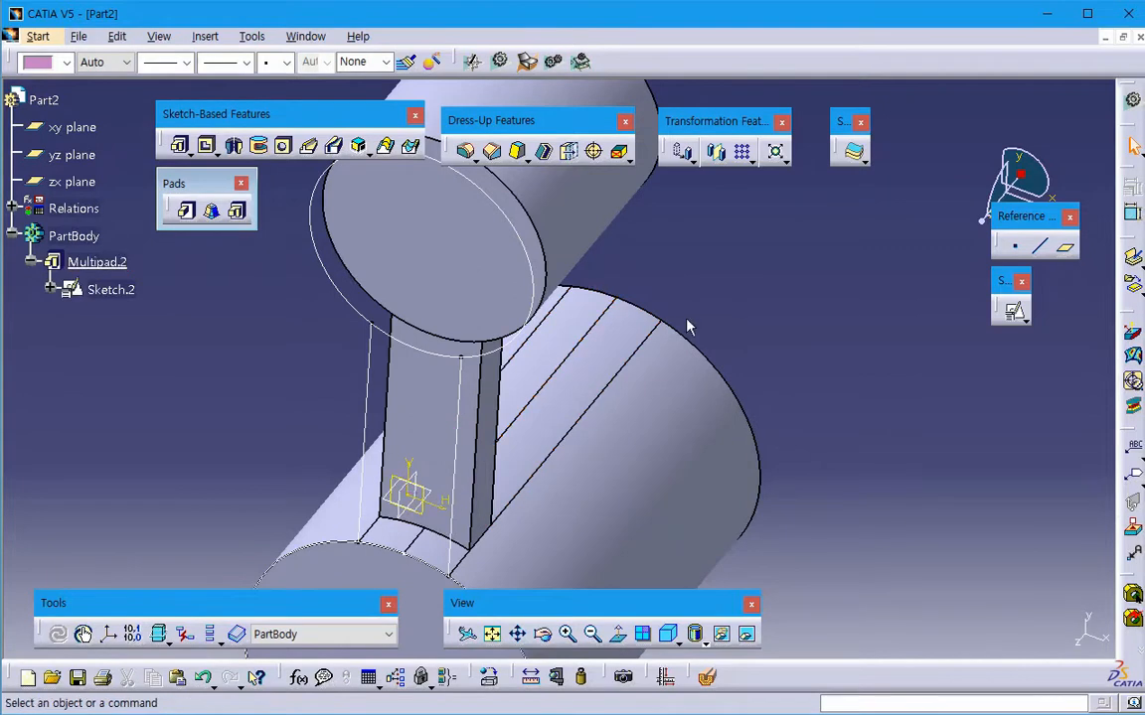
middle_click_drag(687, 317, 672, 348)
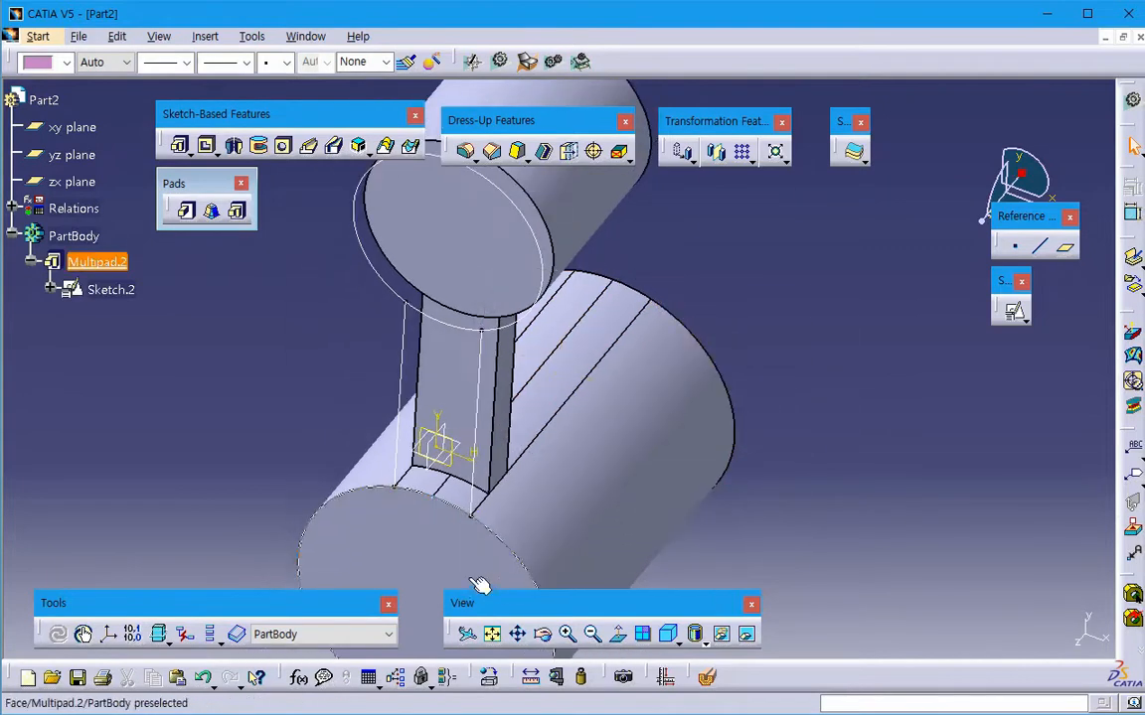
left_click(460, 513)
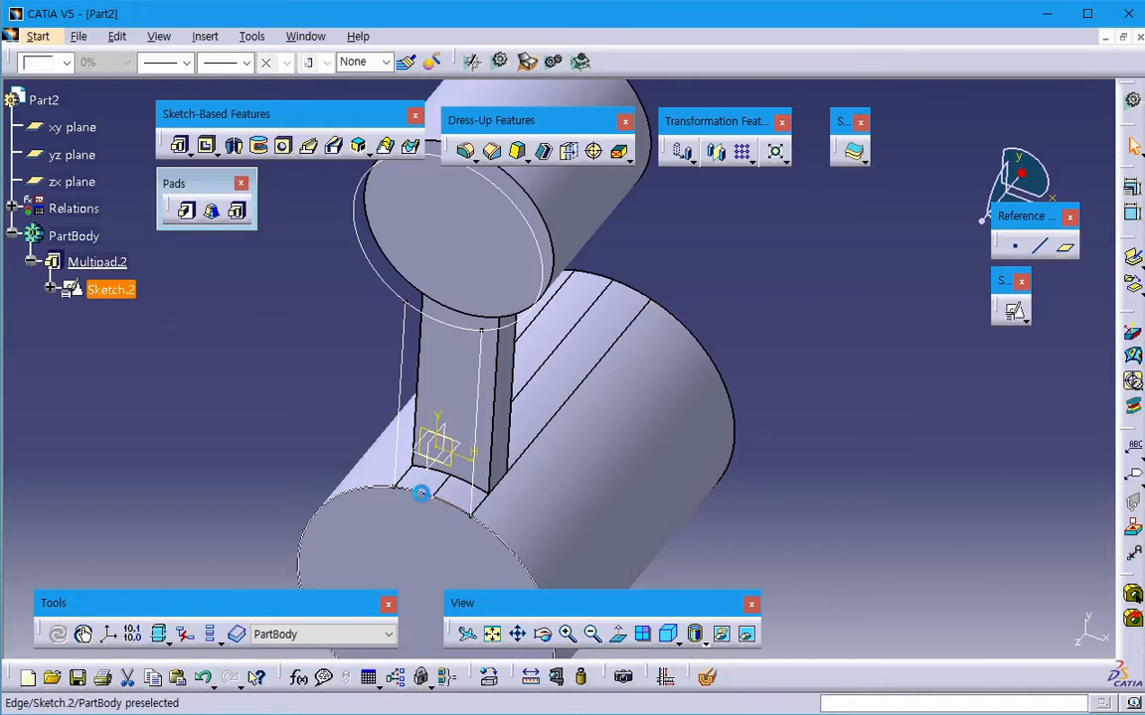
left_click(452, 485)
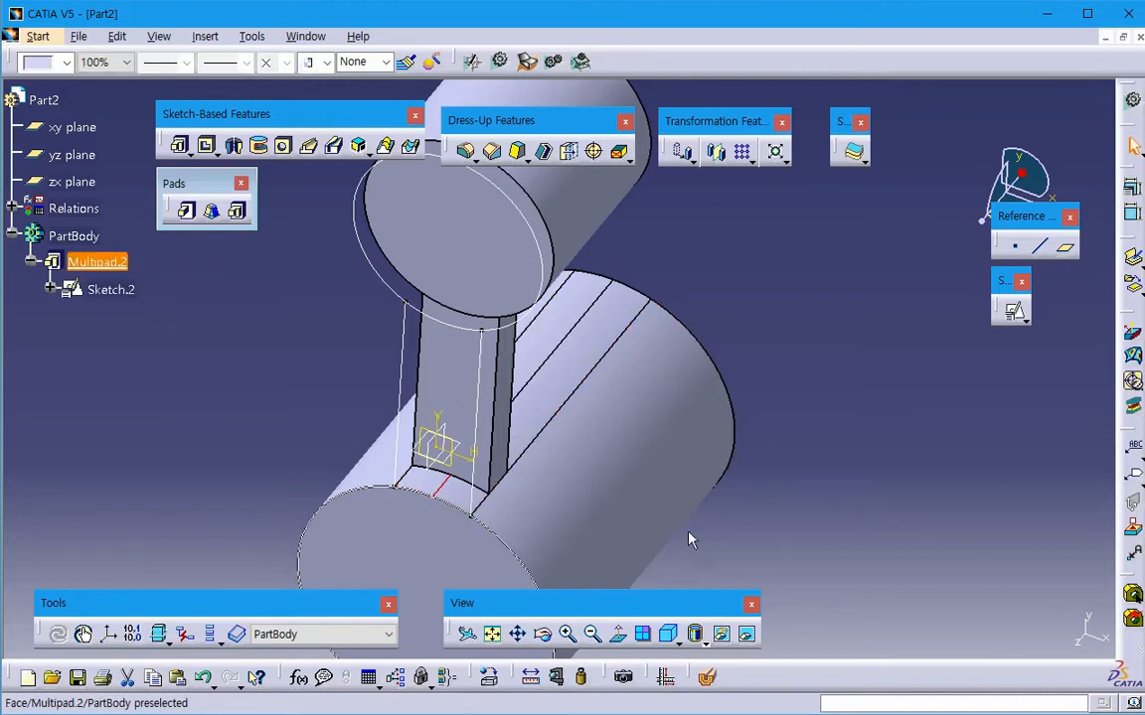
left_click(862, 491)
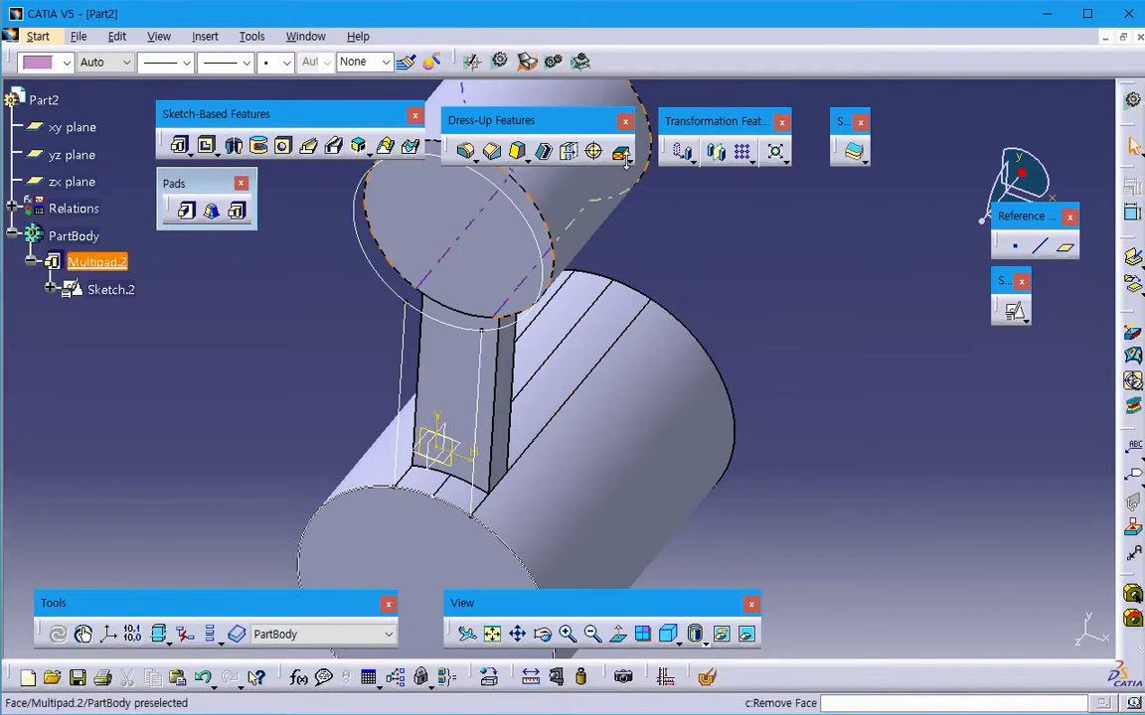
middle_click_drag(683, 298, 528, 484)
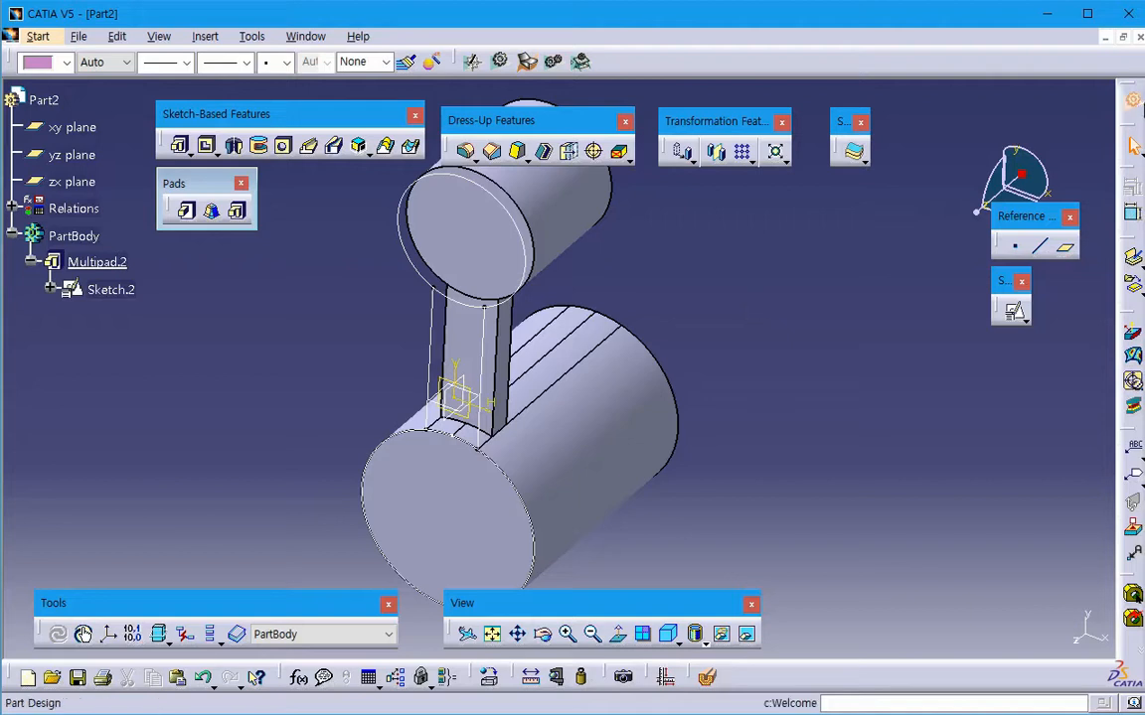
- Close Part2 and Pad_01 without saving the changes
left_click(1139, 37)
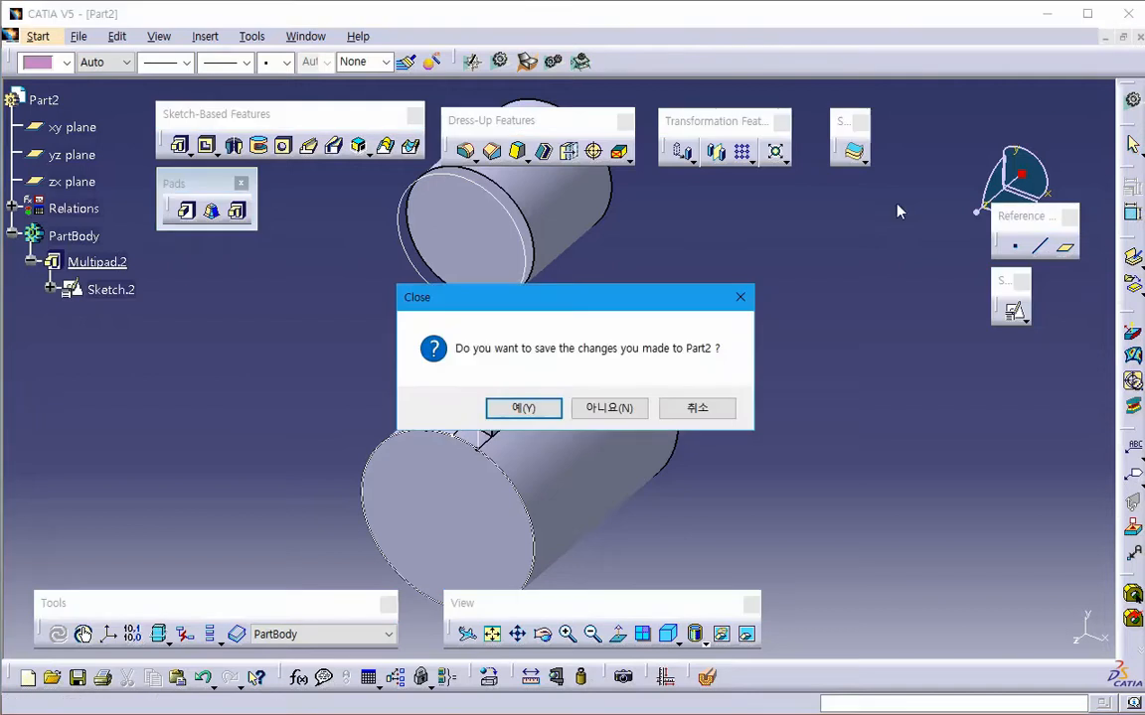
left_click(611, 408)
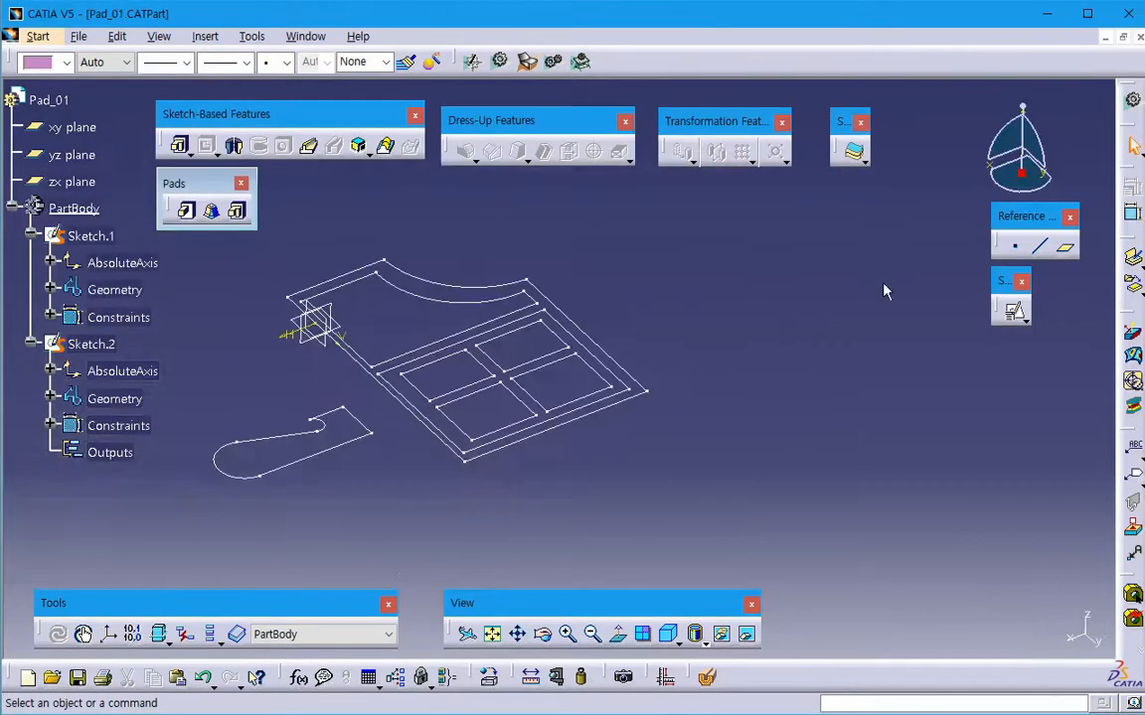
left_click(1134, 40)
left_click(595, 409)
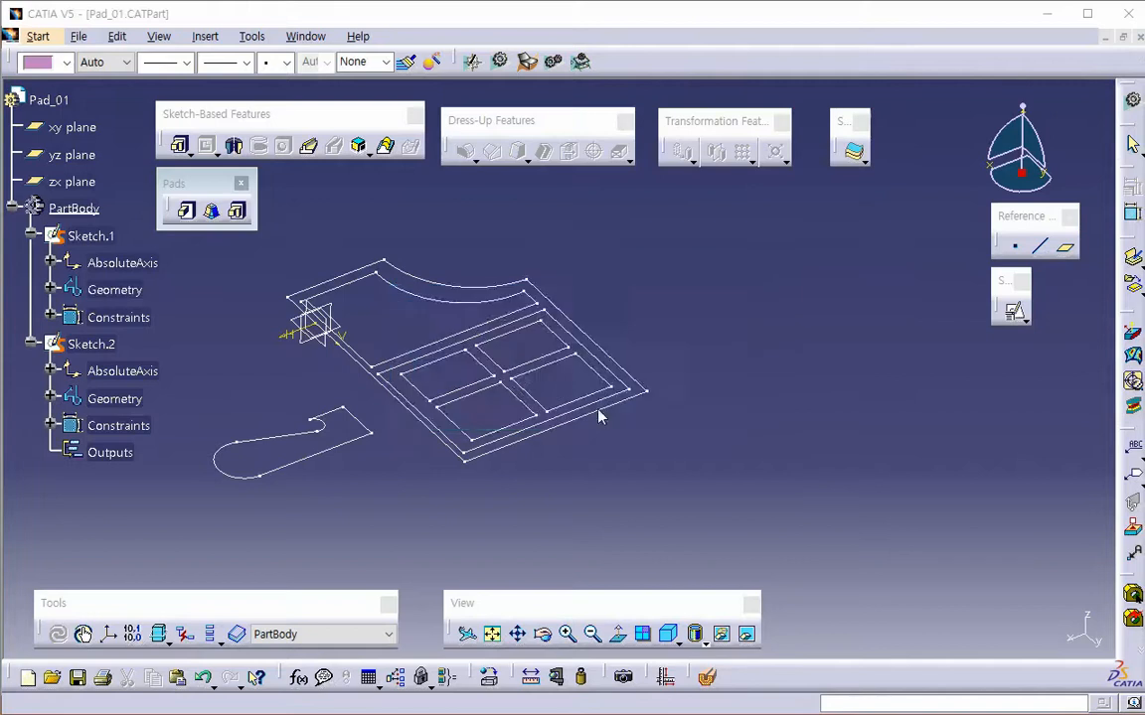
- Switch to the PowerPoint lecture notes and open the part linked as Pad 02
key("alt+Tab")
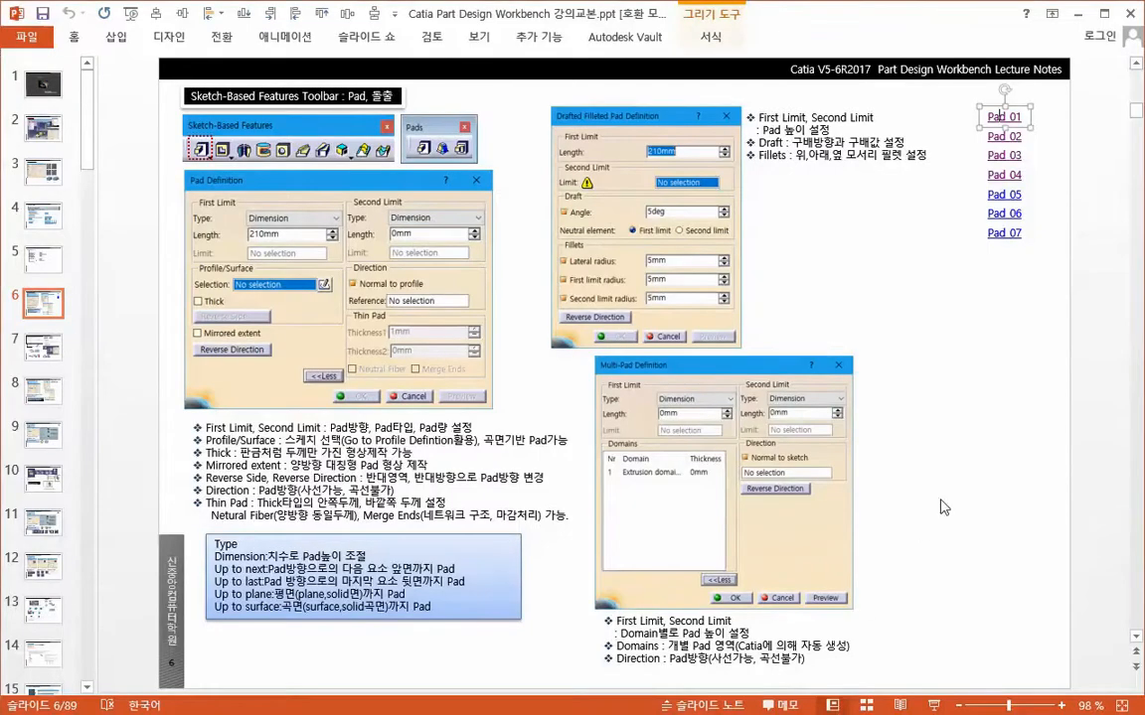
right_click(1010, 141)
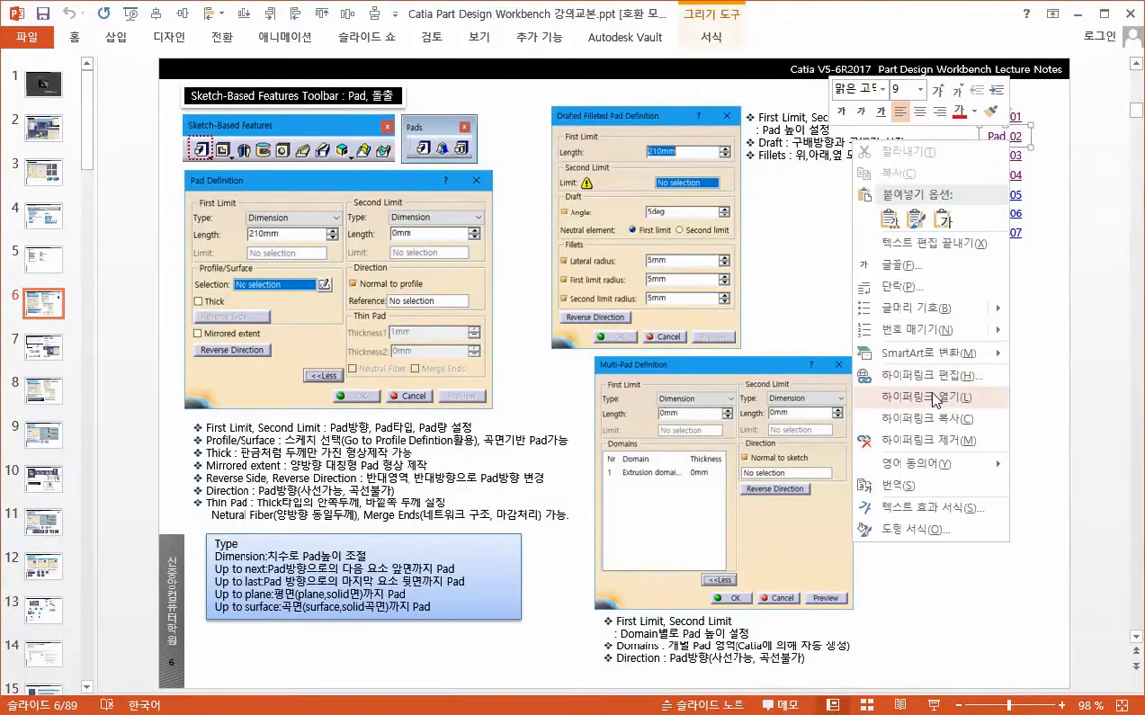
left_click(832, 358)
middle_click_drag(729, 417, 464, 456)
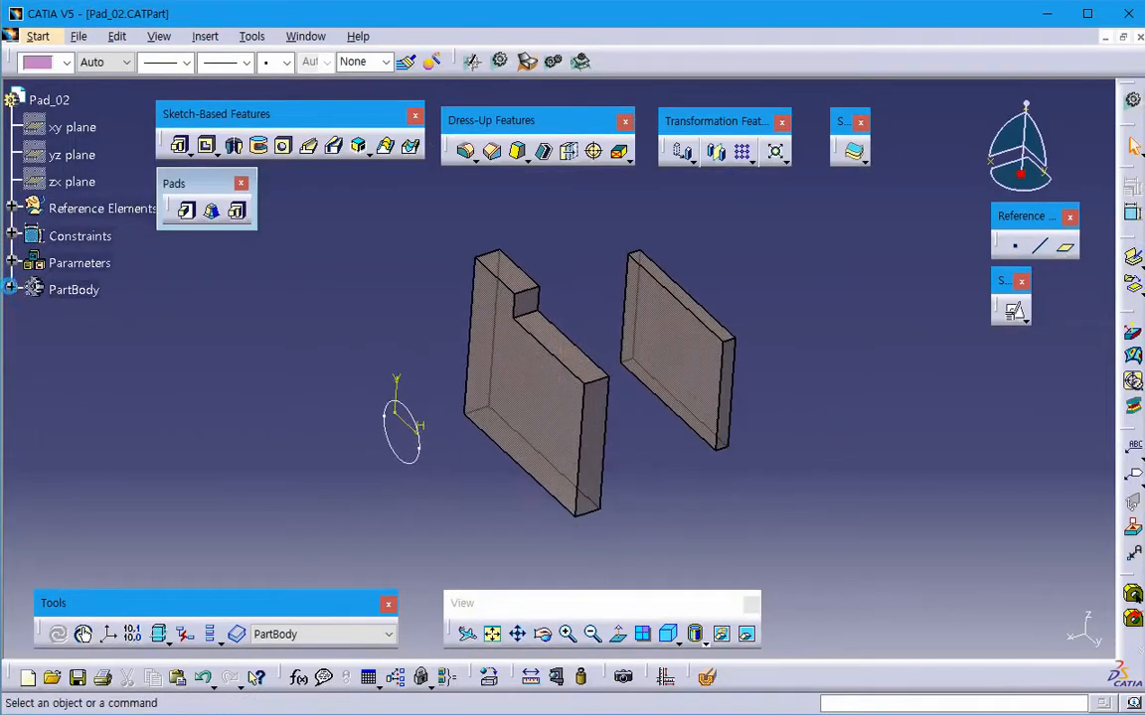
- Expand PartBody and identify Pad.1, Pad.2 and Sketch.2 in the model
left_click(11, 289)
left_click(83, 317)
middle_click_drag(523, 491, 446, 512)
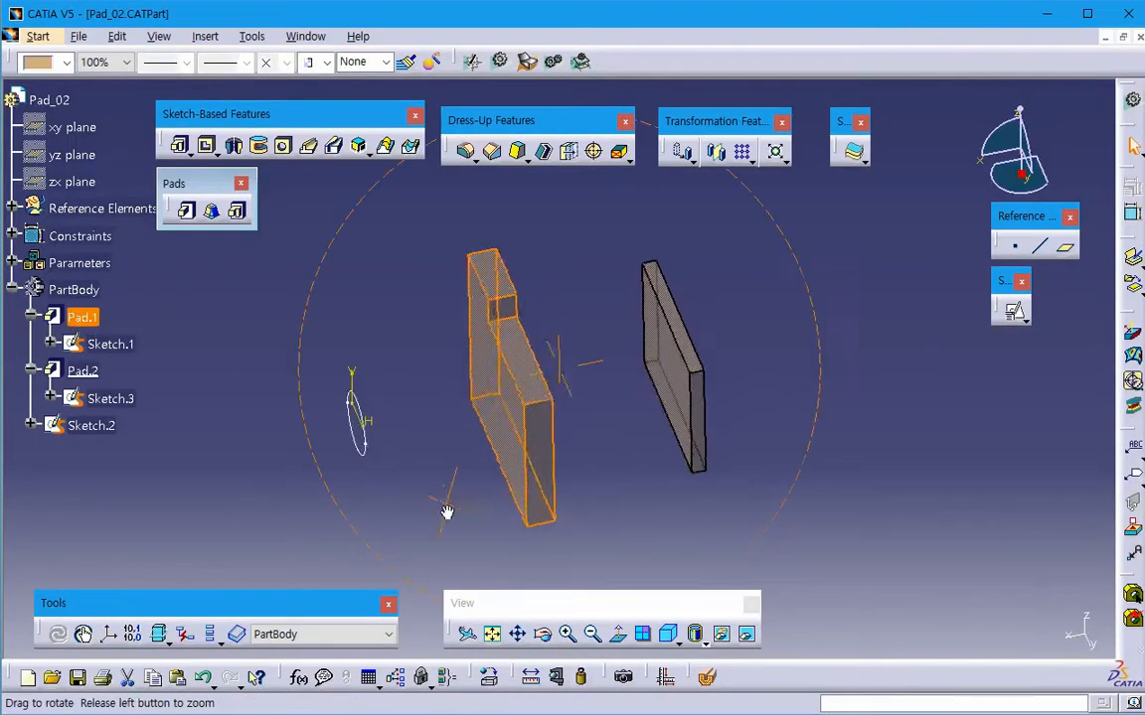
left_click(153, 438)
left_click(83, 371)
left_click(223, 463)
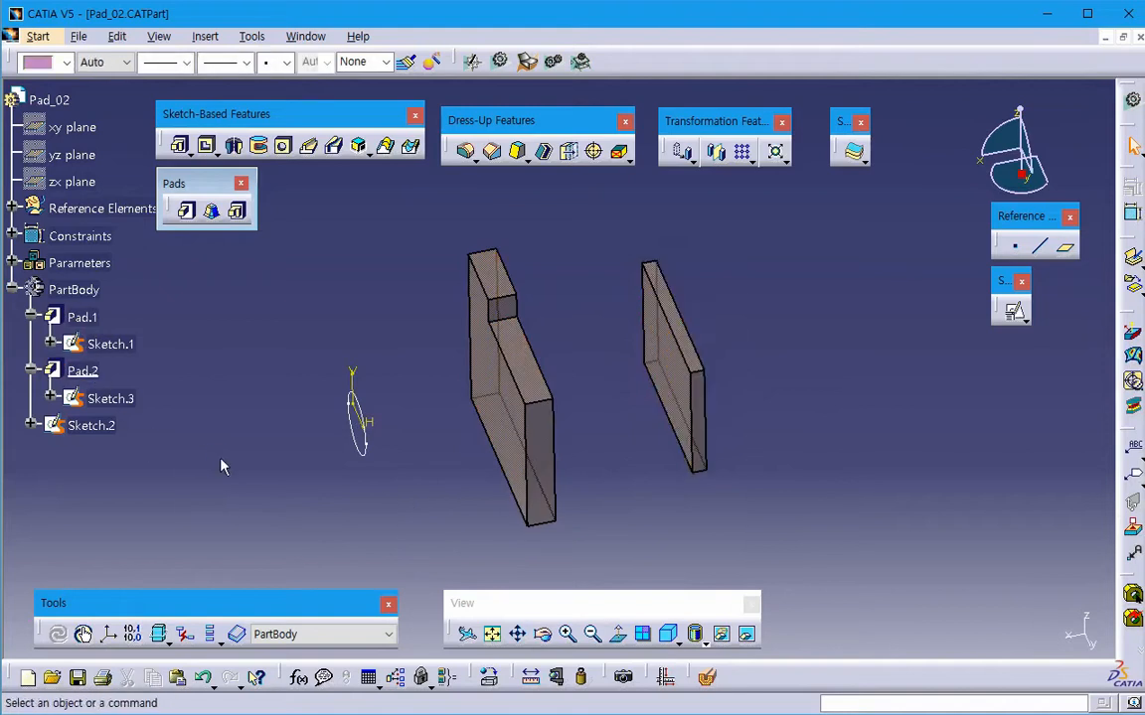
left_click(92, 426)
mouse_move(377, 499)
middle_mouse_down()
mouse_move(486, 473)
mouse_move(499, 480)
mouse_move(501, 527)
middle_mouse_up()
left_click(501, 527)
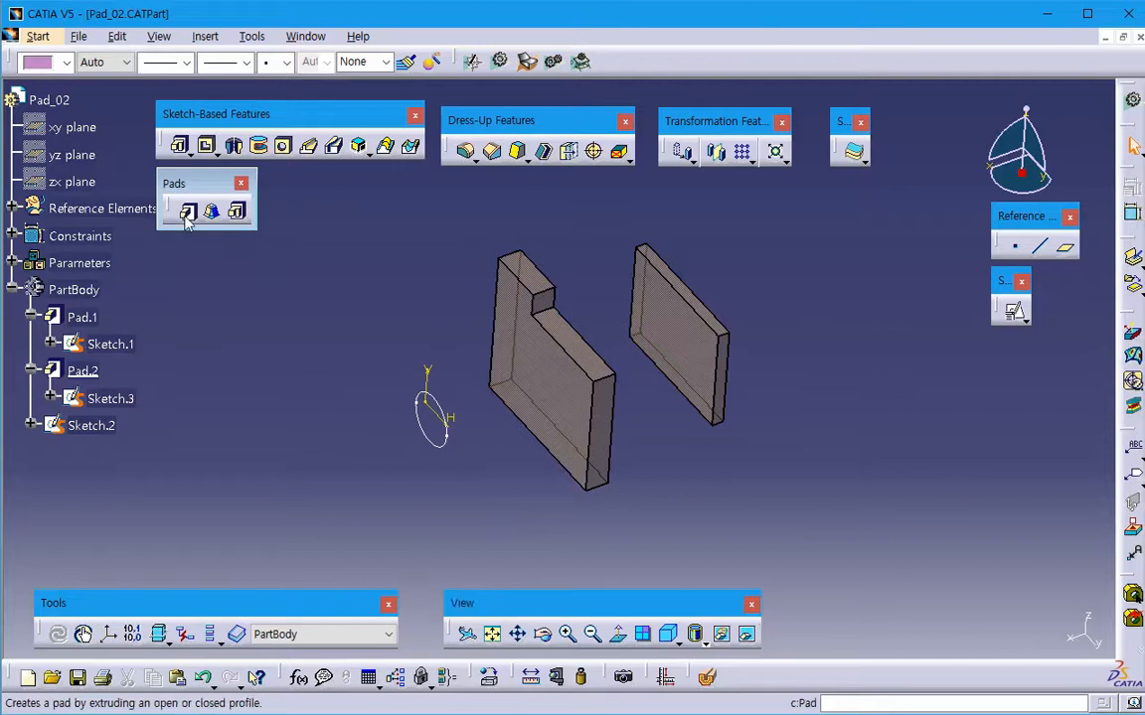
- Start a pad using the circle of Sketch.2 as its profile
left_click(186, 218)
middle_click_drag(467, 486, 290, 511)
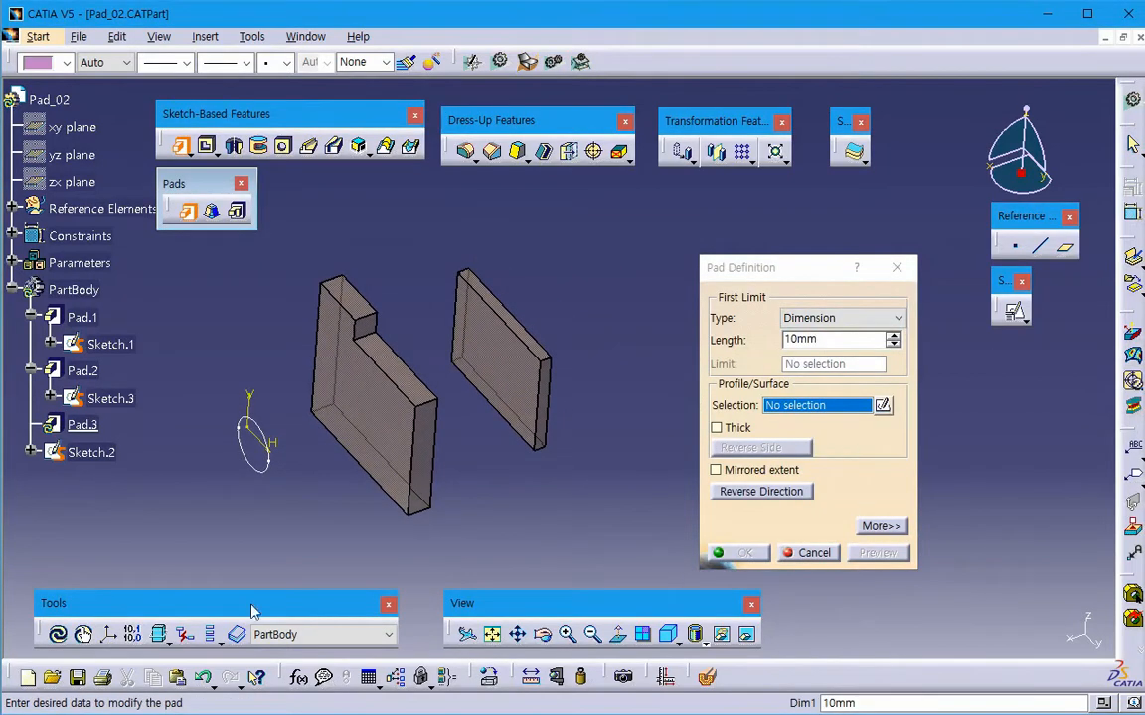
left_click(254, 445)
left_click(221, 474)
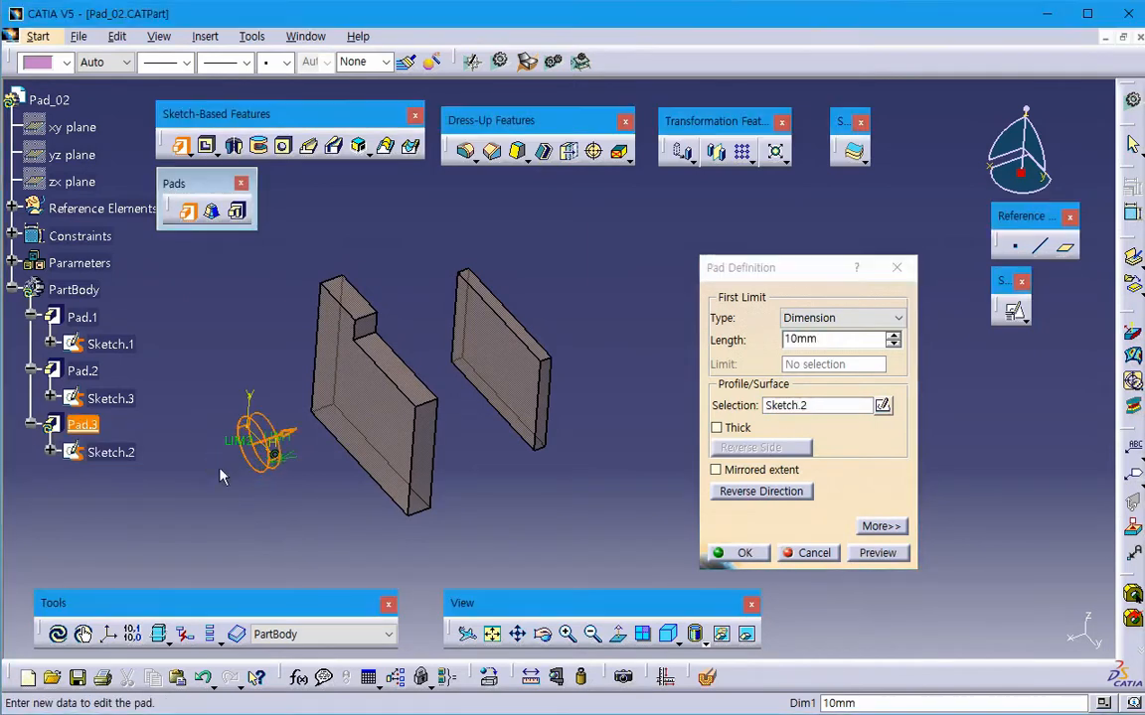
- Expand the pad definition to show the second limit, and review the limit types available for both limits
left_click(878, 526)
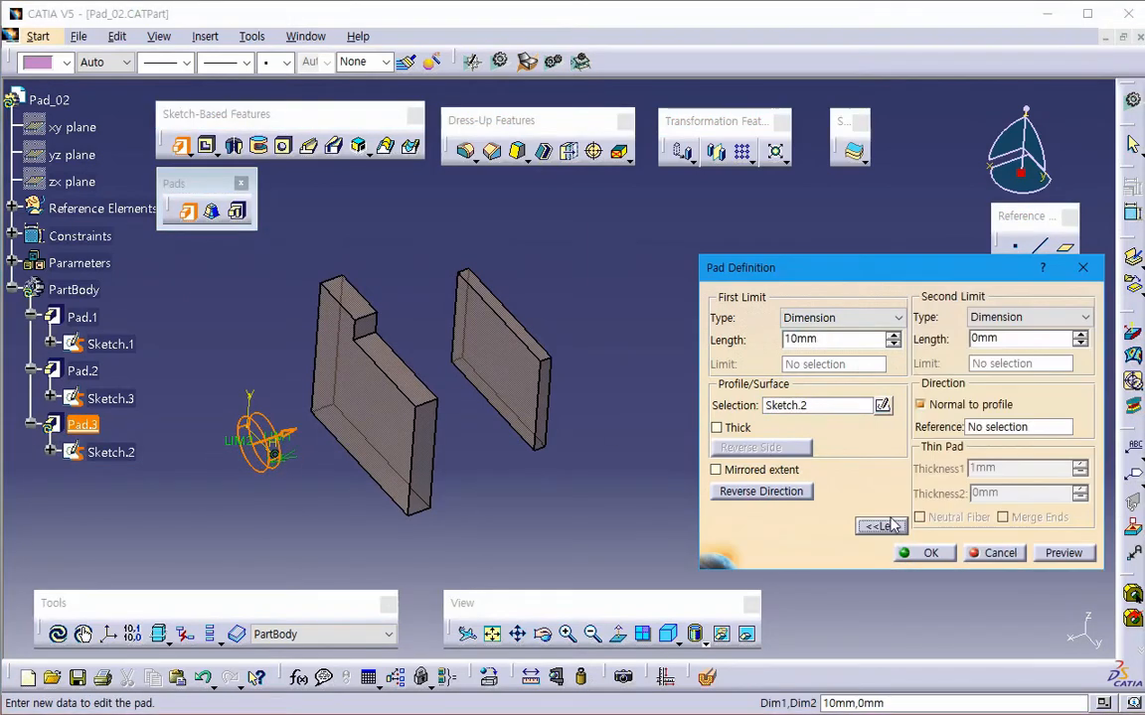
left_click(842, 318)
left_click(871, 270)
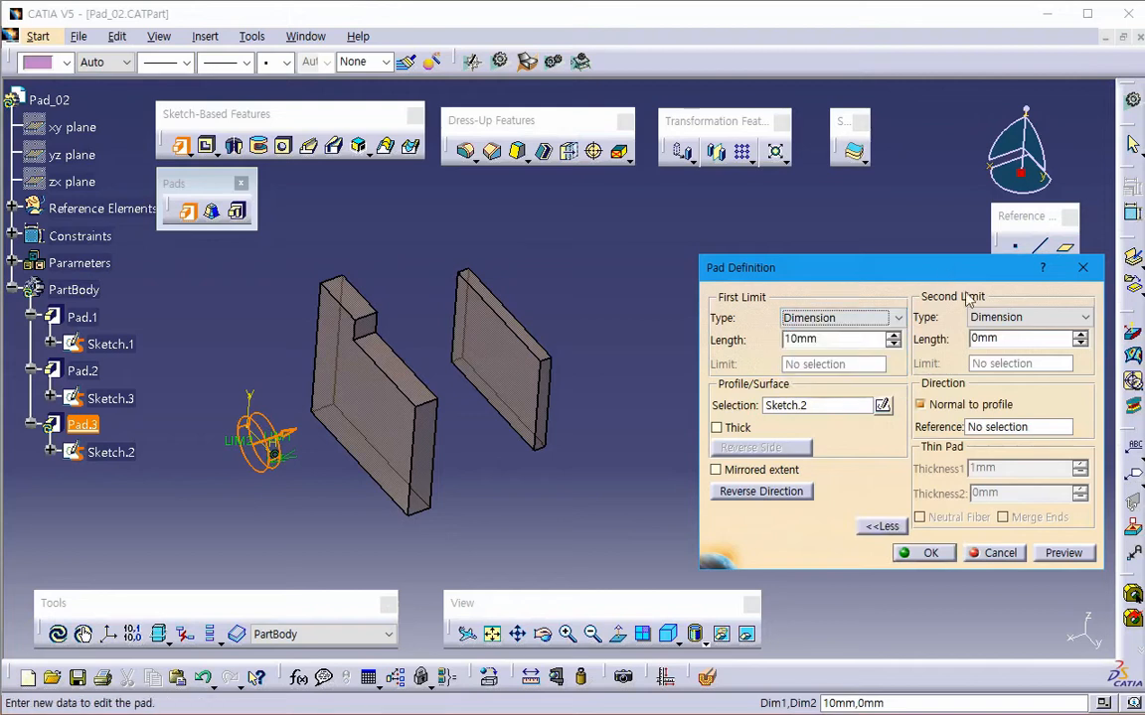
left_click(1015, 318)
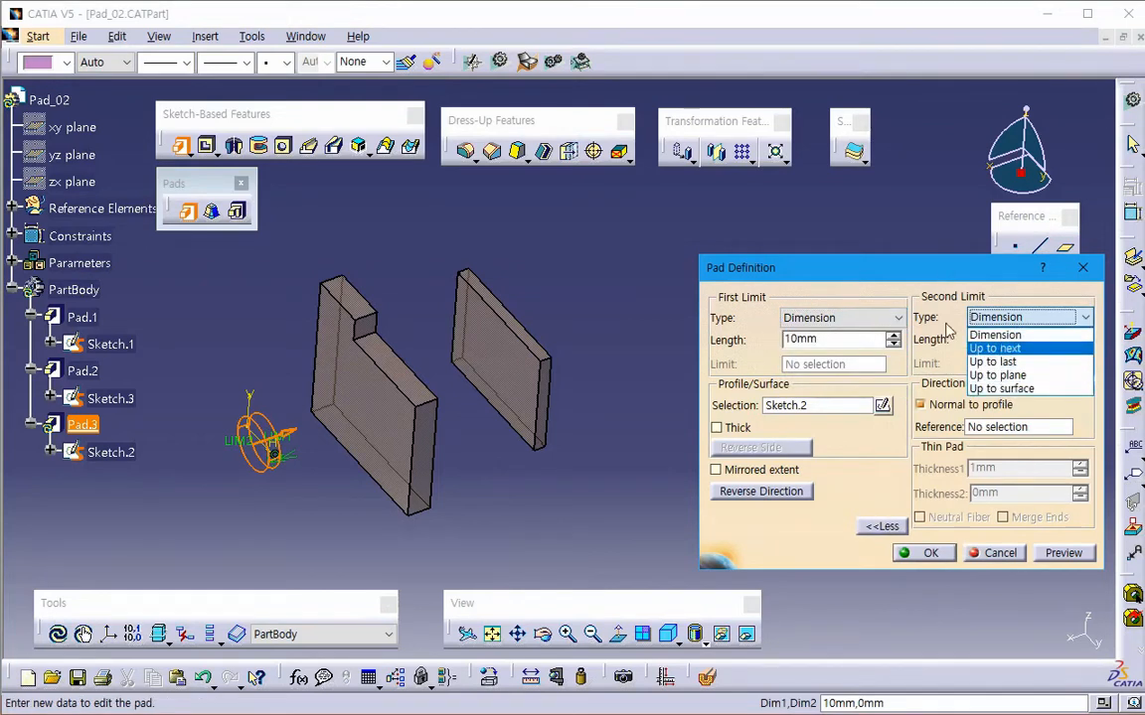
left_click(895, 267)
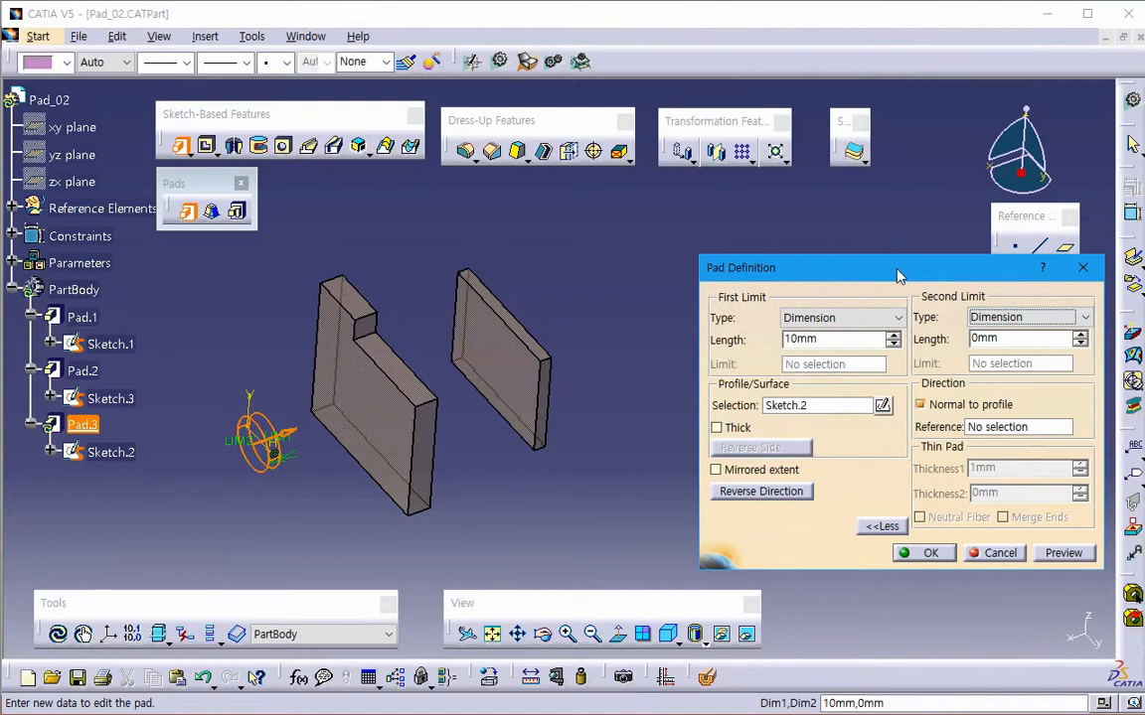
- Set the pad's first limit to a 20 mm dimension and preview the extruded circle
double_click(837, 338)
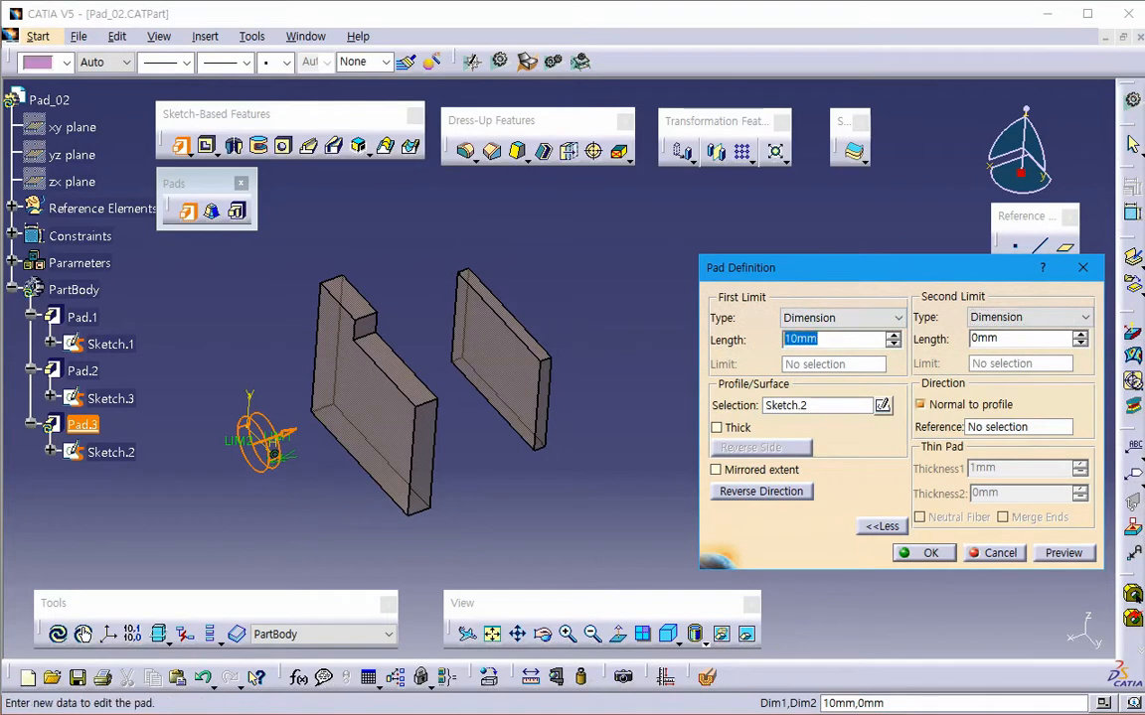
type("20")
key("Tab")
left_click(1048, 553)
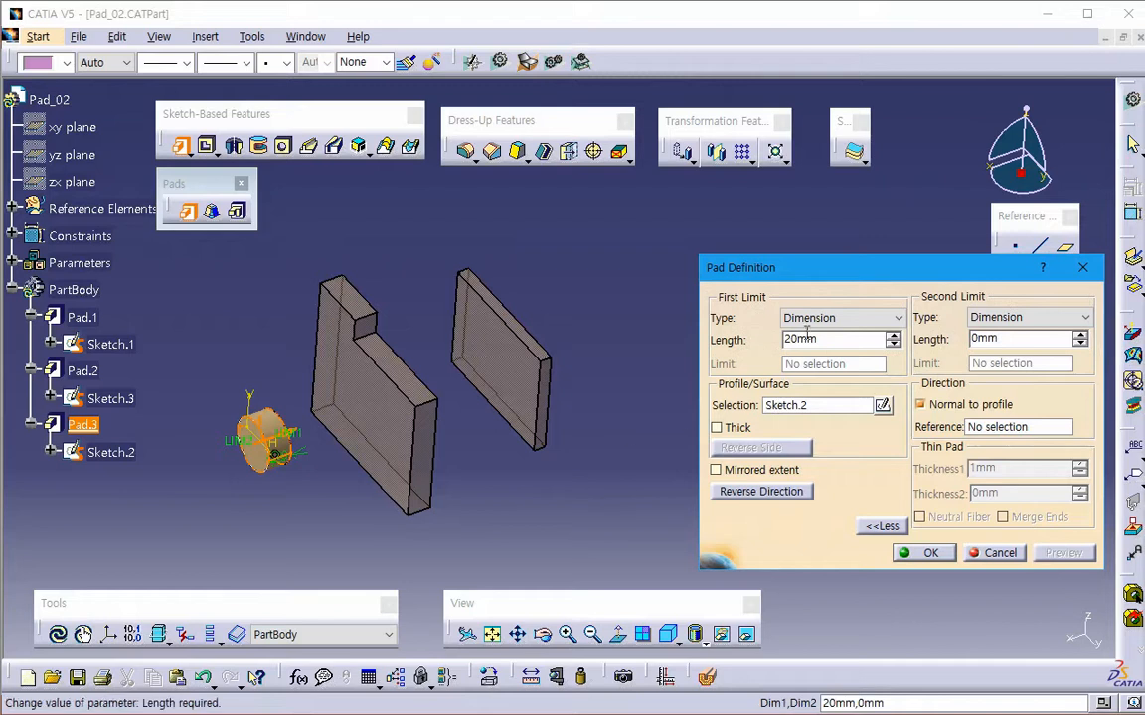
- Preview the circle pad with its first limit set to Up to next, and leave the pad without creating it
left_click(839, 318)
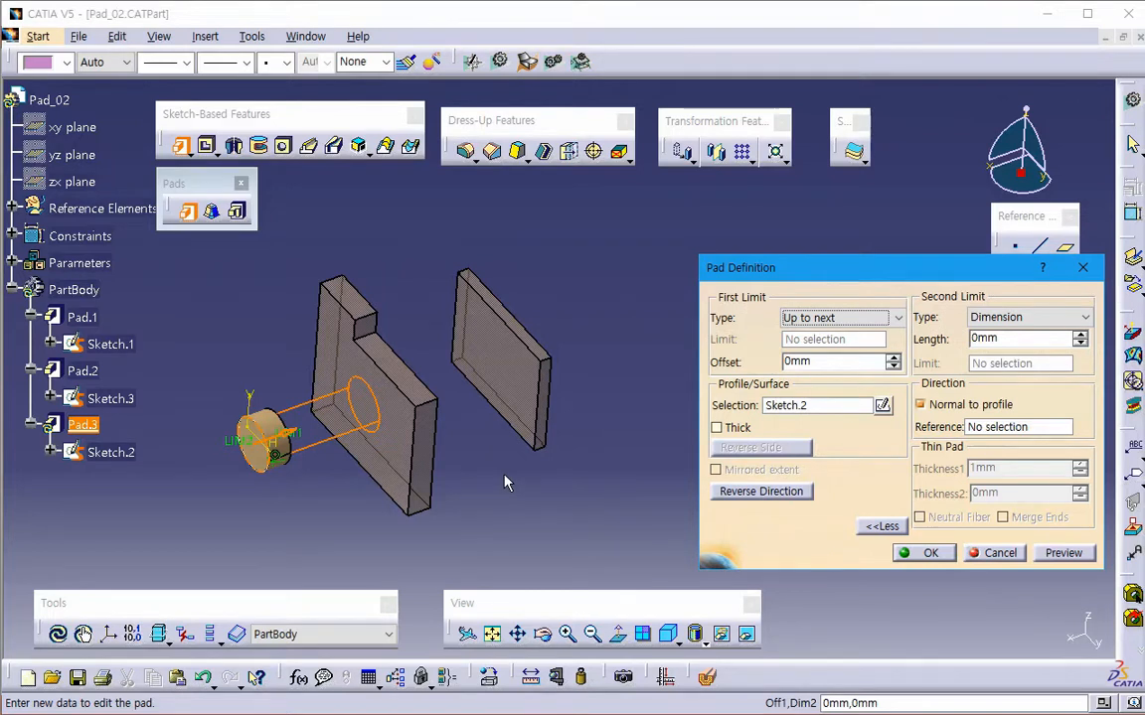
left_click(1053, 553)
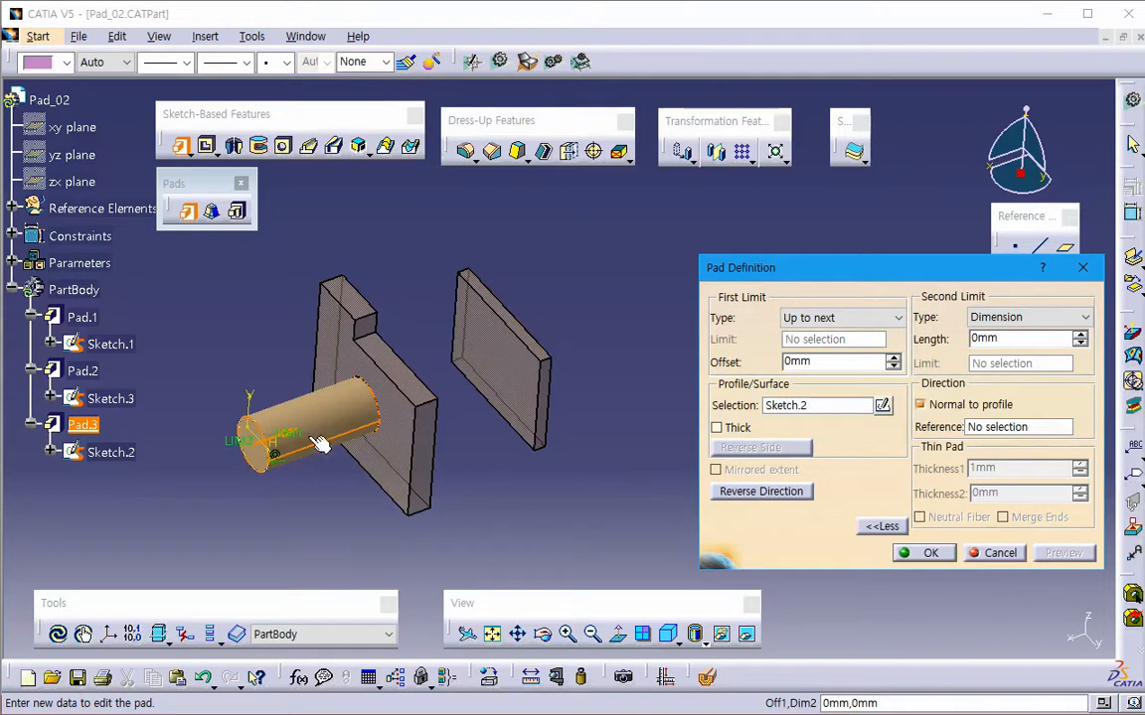
left_click(997, 553)
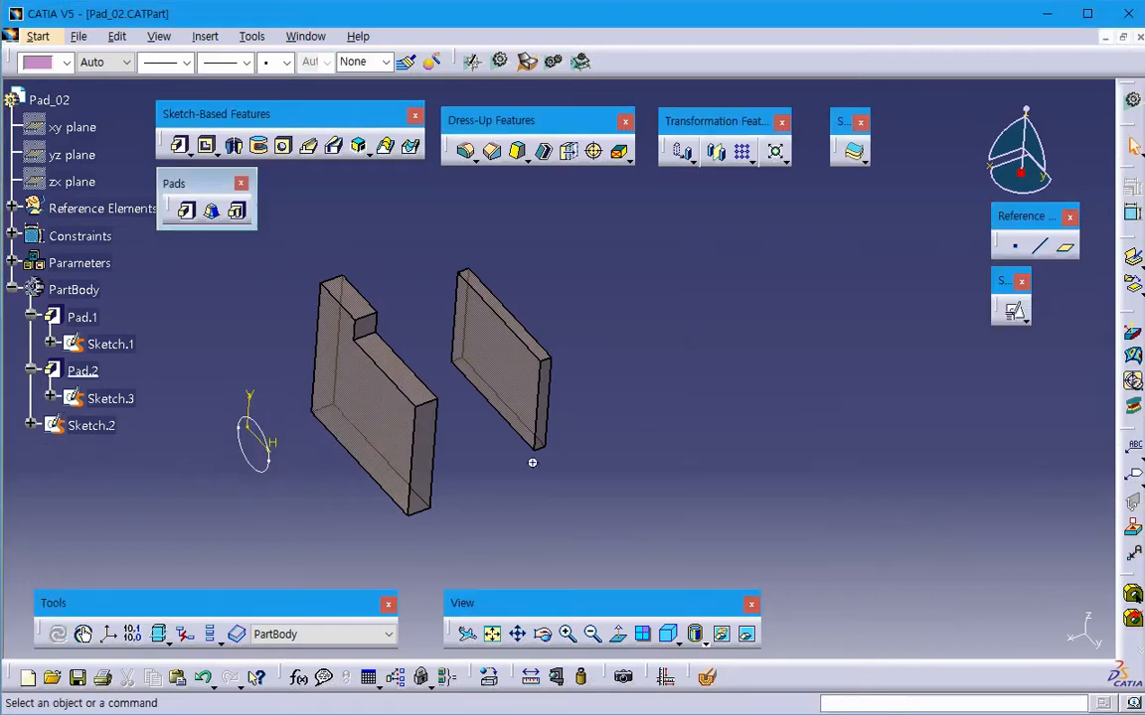
- Show the hidden xy, yz and zx reference planes
left_click(72, 127)
left_click(71, 182, "shift")
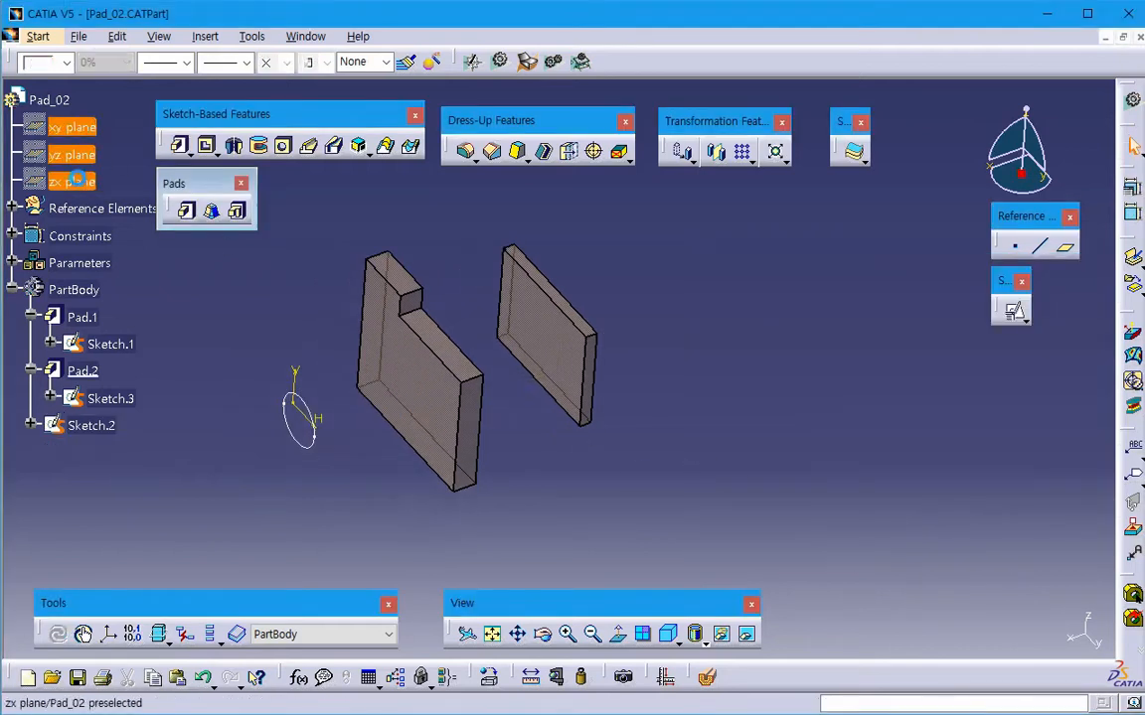
right_click(72, 182)
left_click(124, 233)
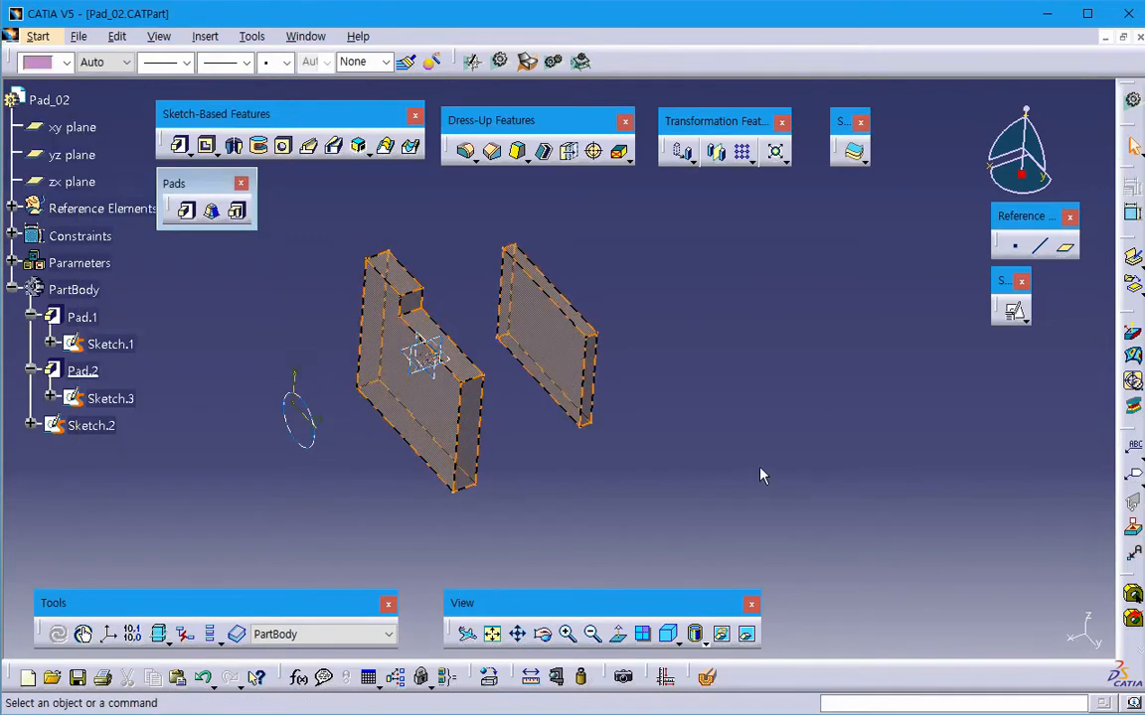
- Create a positioned sketch on the xy plane with its axes swapped and the V direction reversed
left_click(1013, 312)
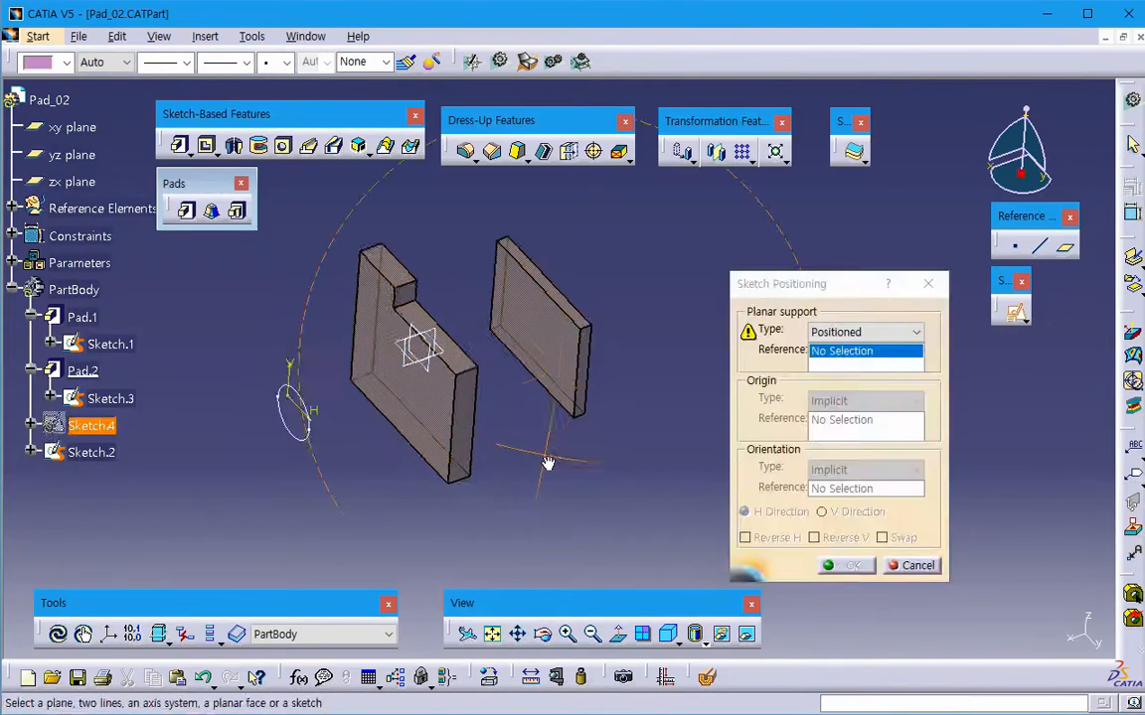
left_click(459, 369)
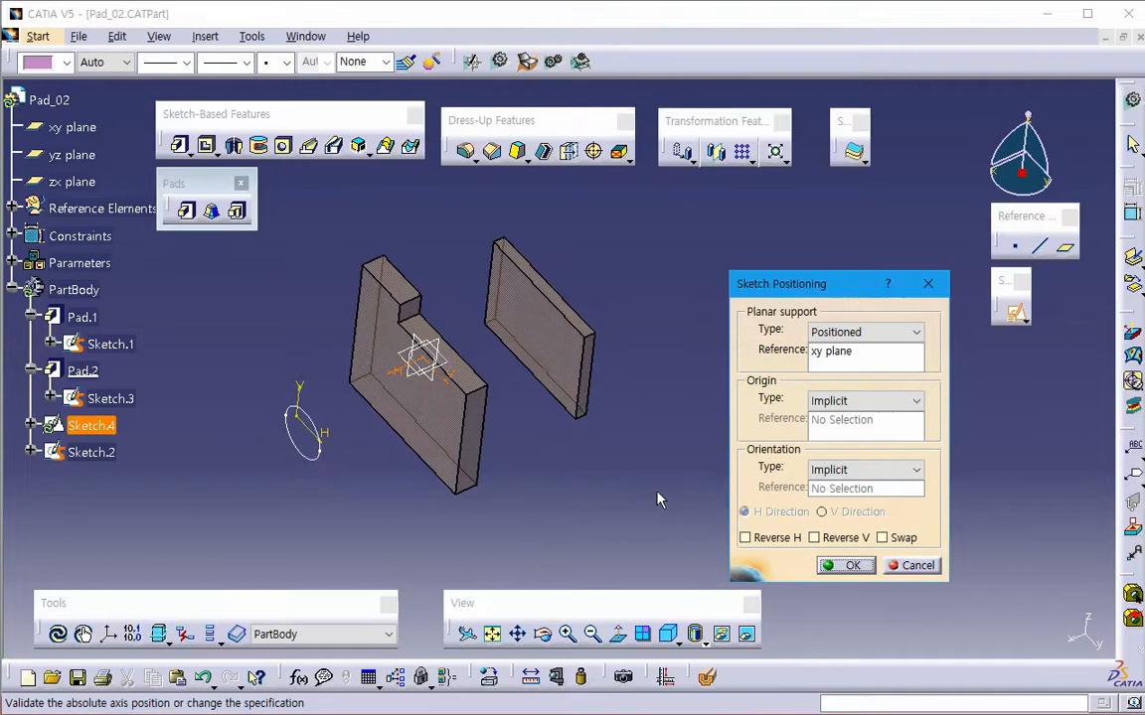
mouse_move(455, 486)
middle_mouse_down()
mouse_move(341, 418)
mouse_move(350, 407)
middle_mouse_up()
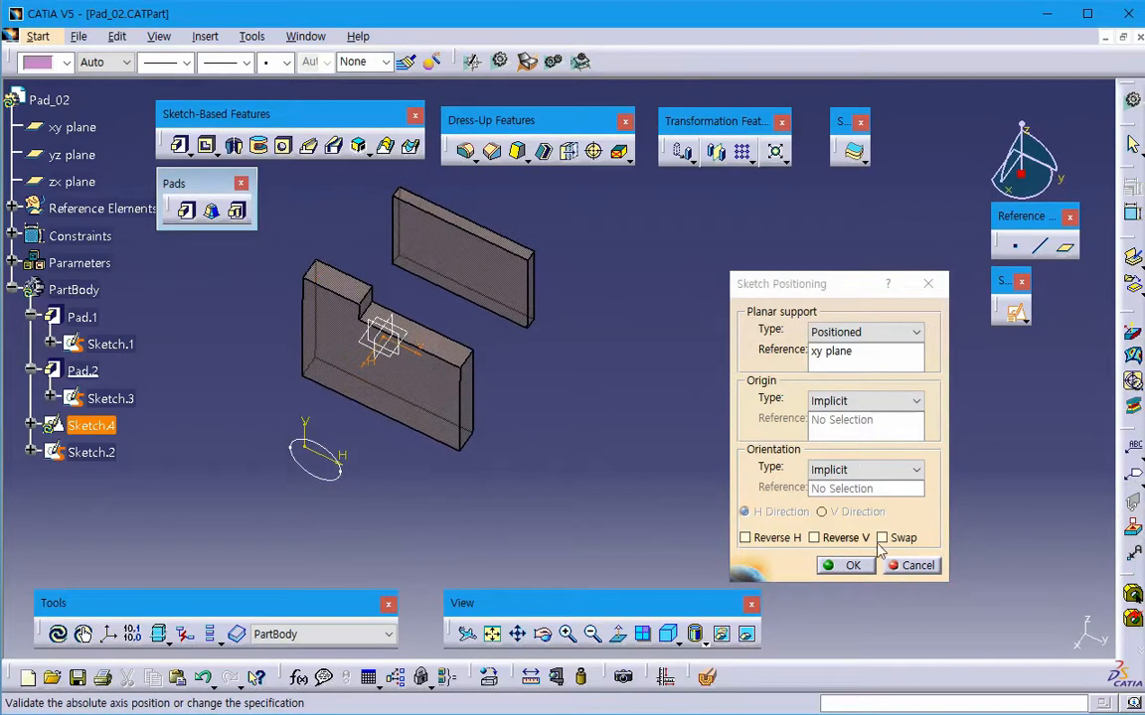
middle_click_drag(464, 459, 502, 484)
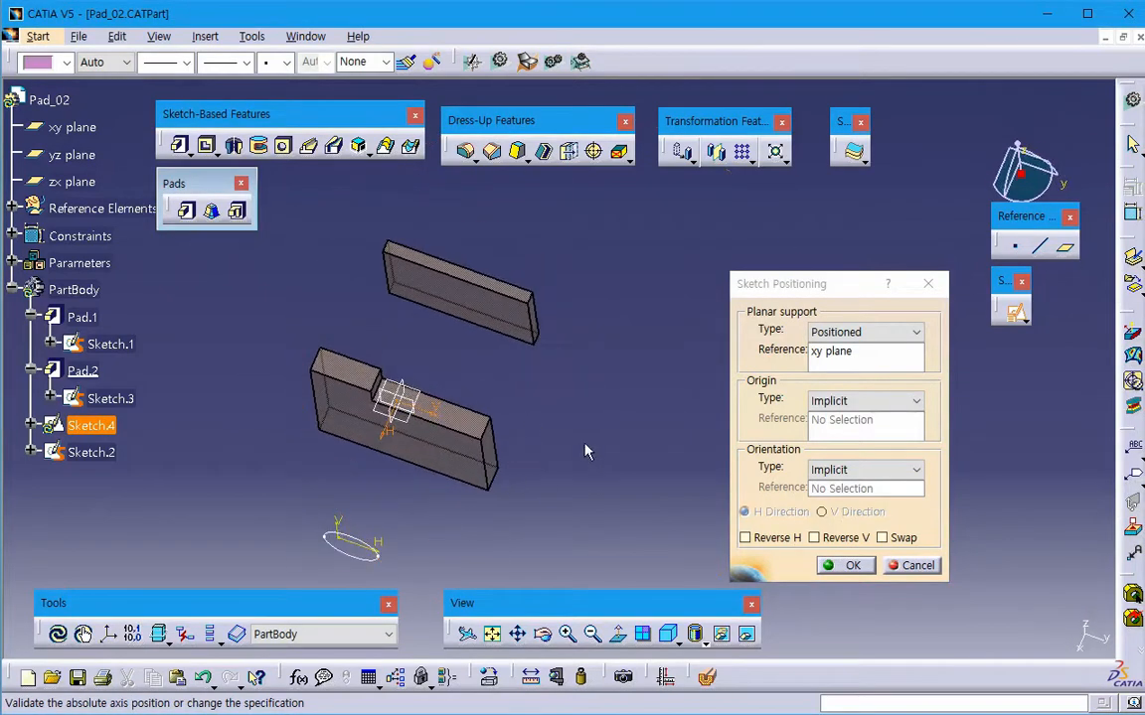
left_click(900, 538)
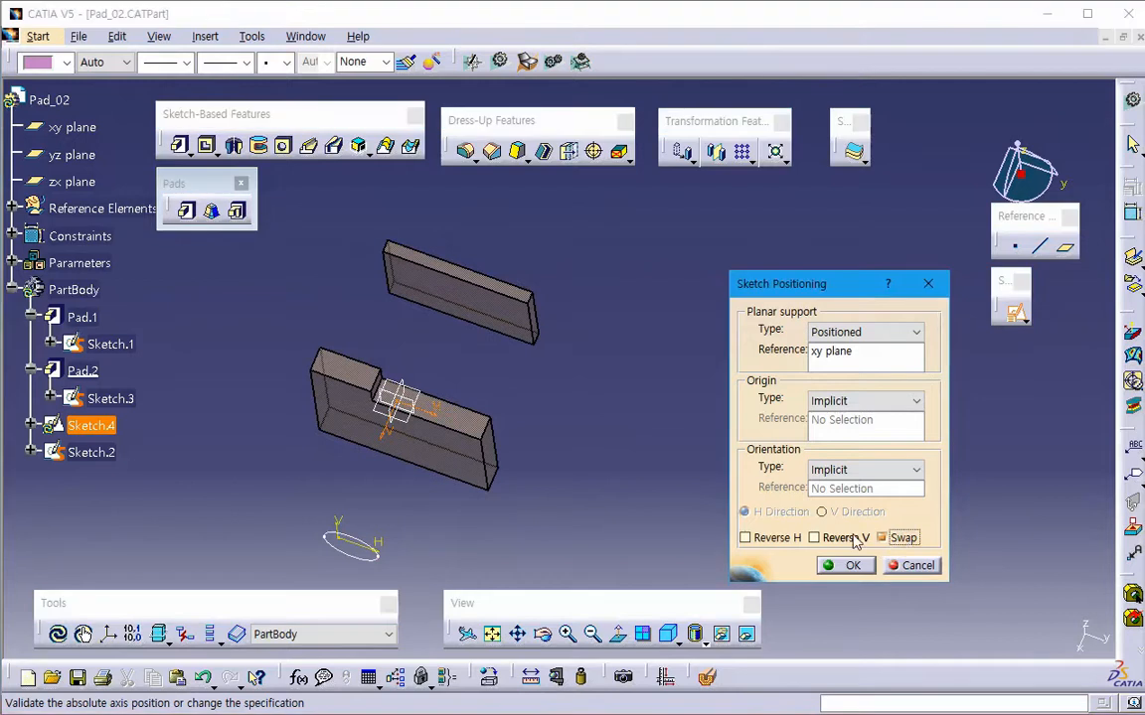
left_click(843, 538)
left_click(846, 565)
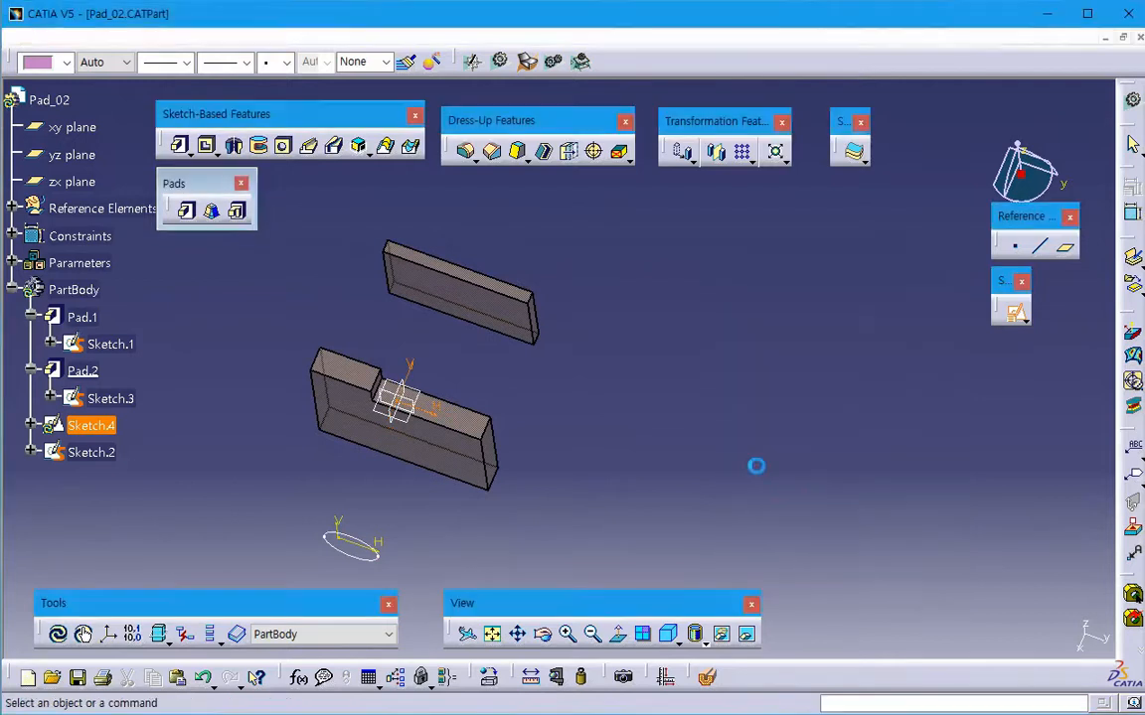
- Sketch a three-point arched spline between the circle and the notched block, starting at about H -90 mm, V -90 mm
middle_click_drag(727, 347, 775, 337)
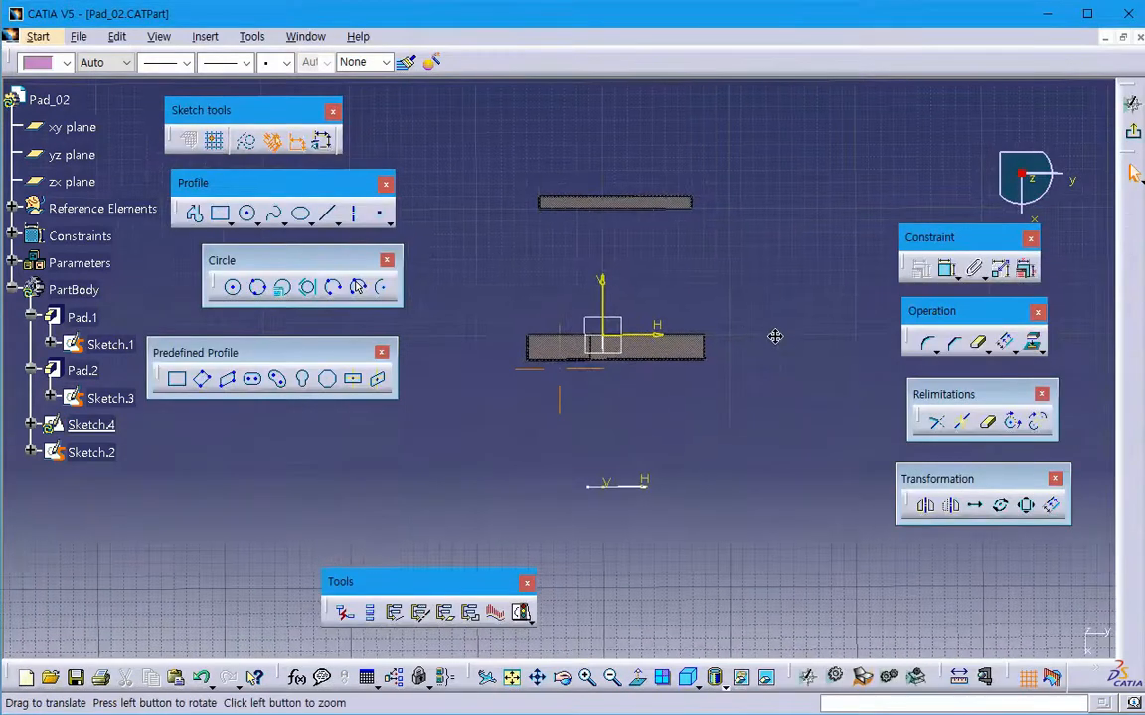
left_click(276, 215)
left_click(489, 448)
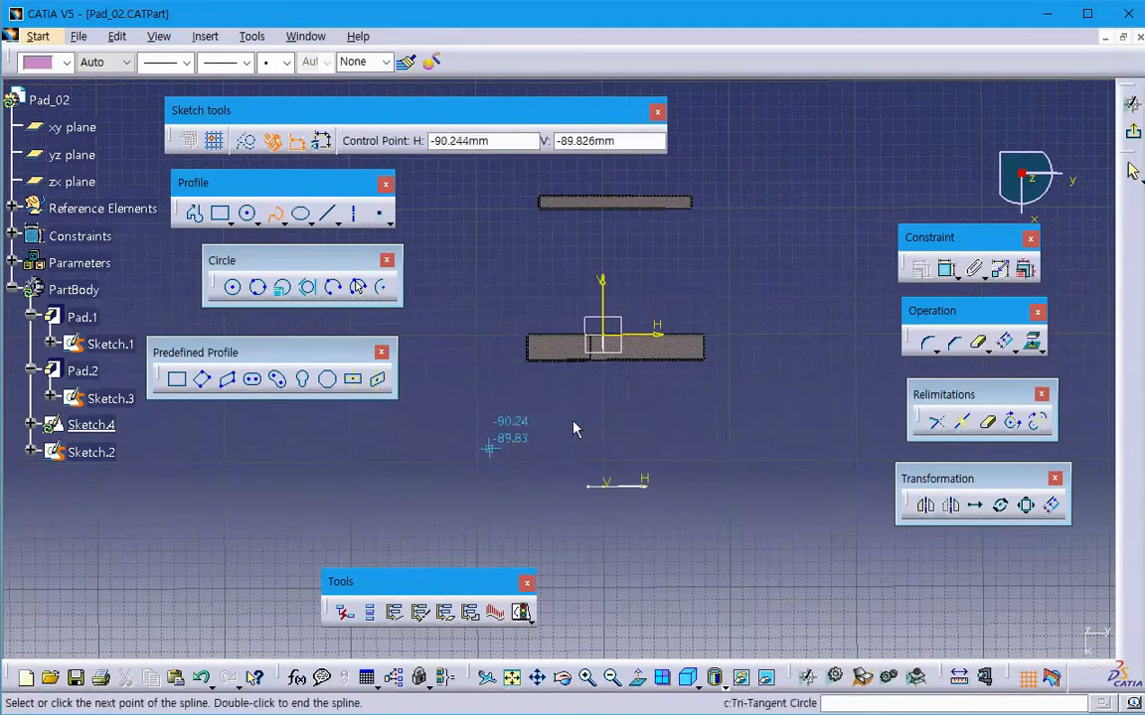
left_click(591, 412)
double_click(721, 441)
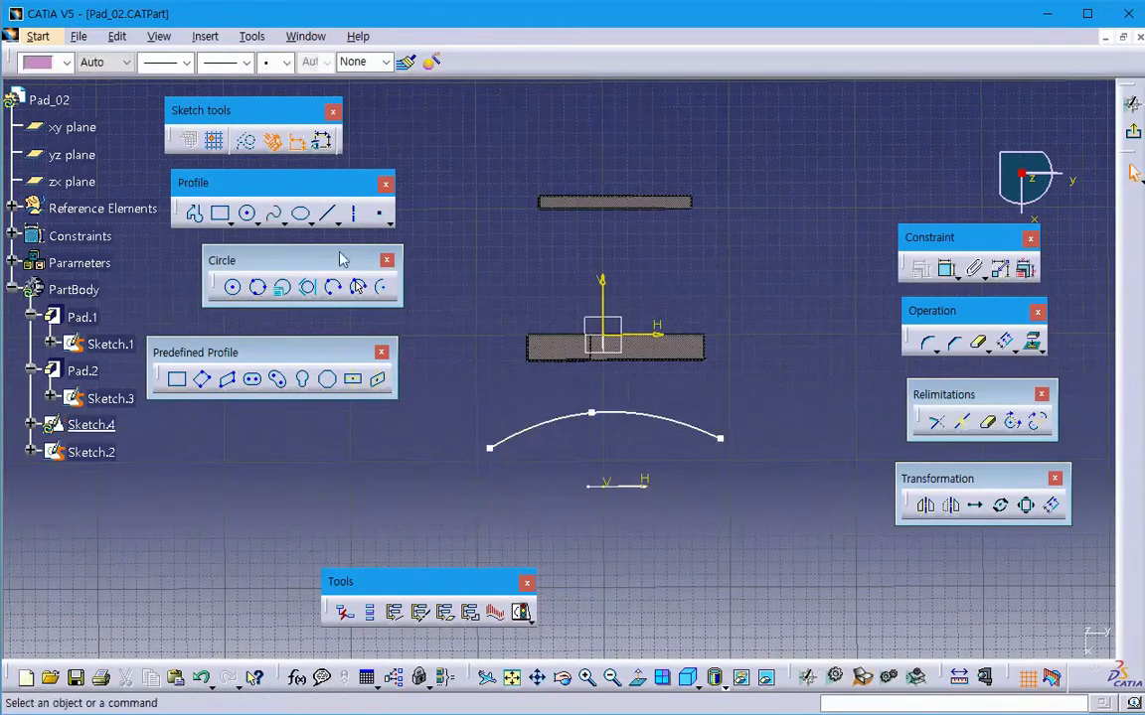
- Sketch a second three-point spline, bowed toward the notched block, between the two blocks and exit the sketch
left_click(275, 215)
left_click(471, 261)
left_click(555, 276)
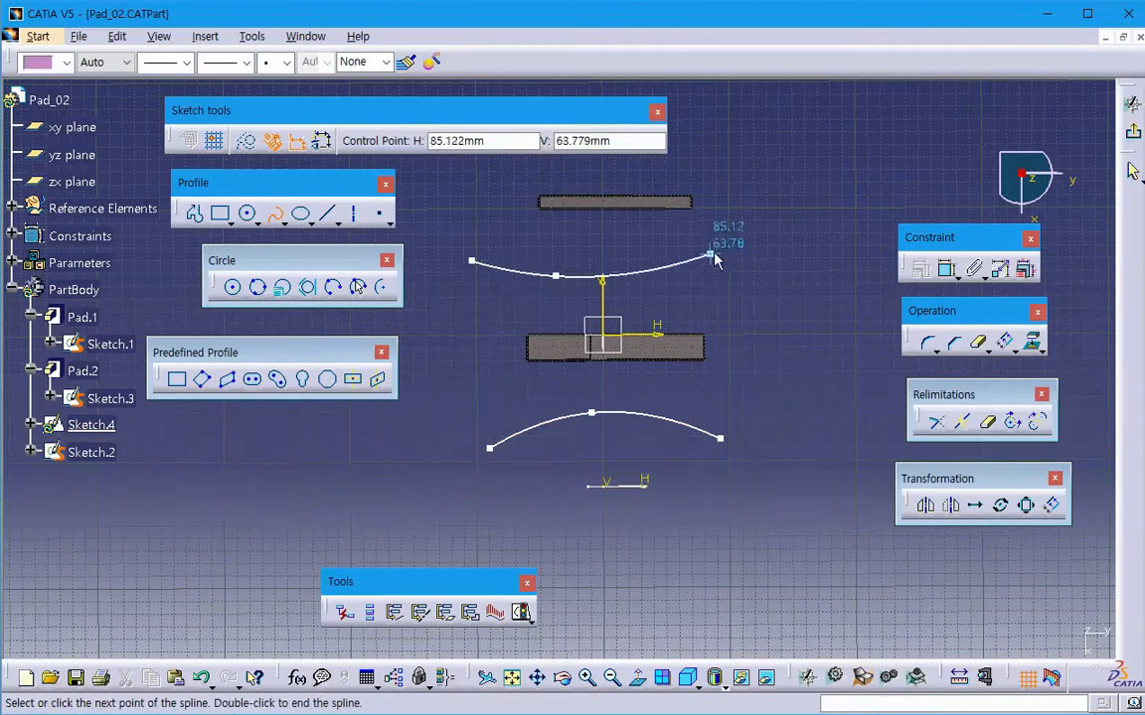
double_click(757, 243)
left_click(1133, 132)
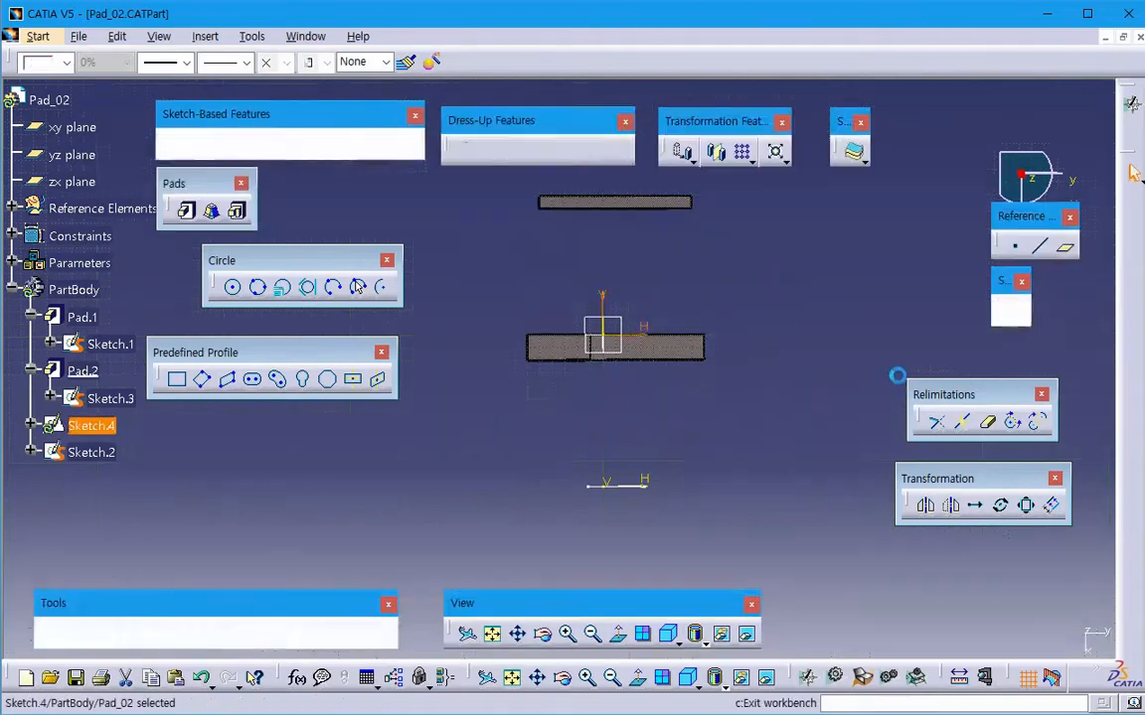
middle_click_drag(712, 479, 521, 471)
left_click(657, 458)
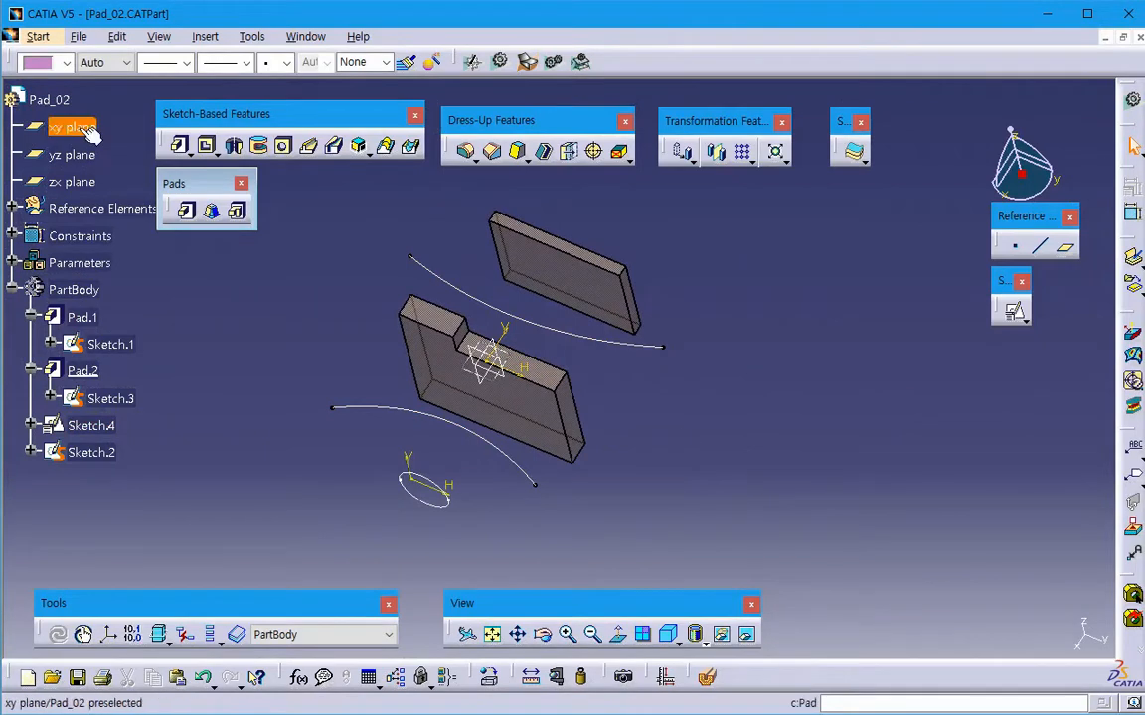
- Switch to the Generative Shape Design workbench
left_click(38, 36)
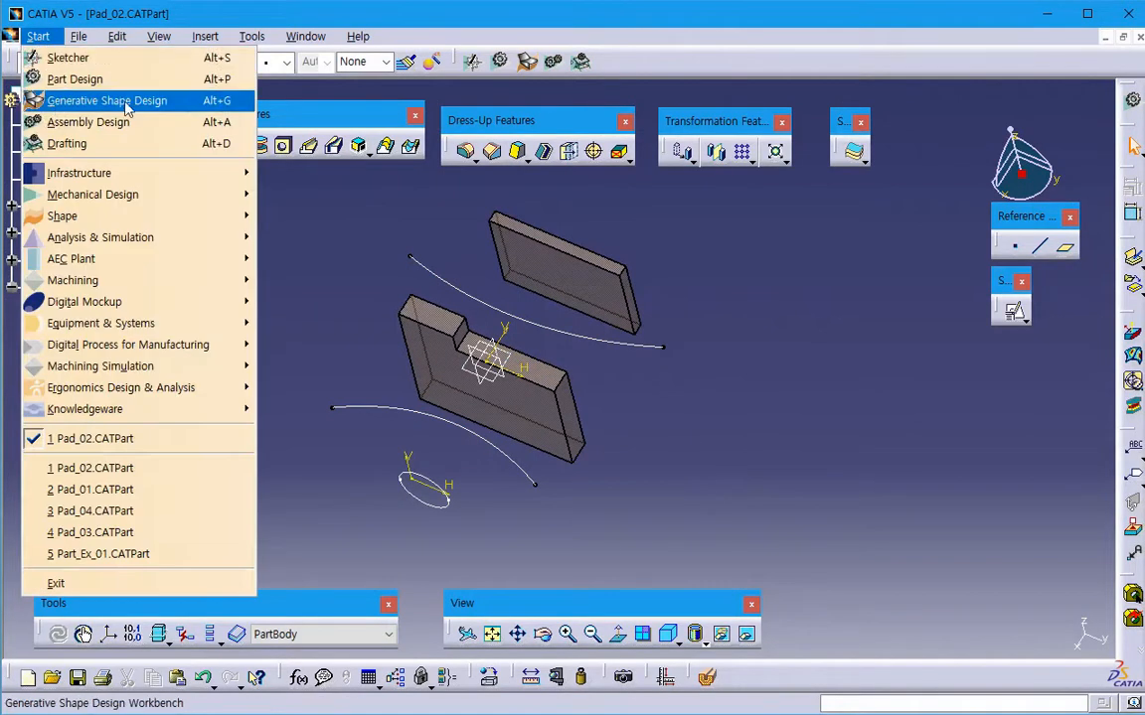
mouse_move(100, 215)
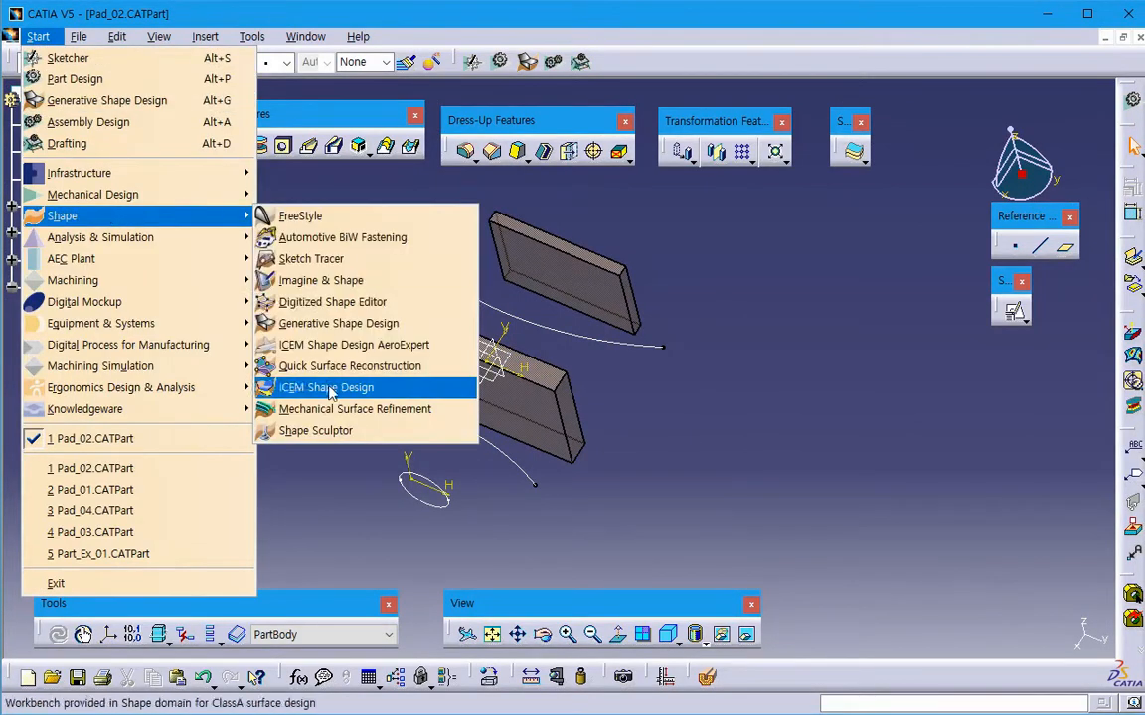
left_click(361, 333)
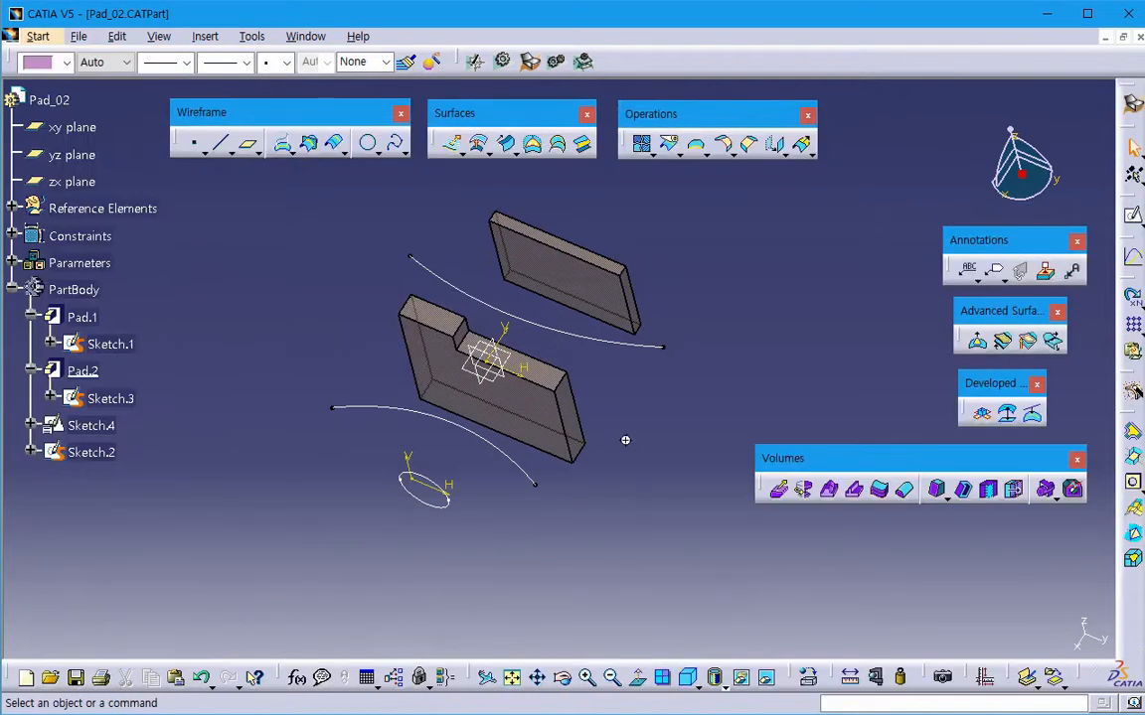
- Try to extrude both splines of Sketch.4 together as a surface
middle_click_drag(625, 440, 571, 447)
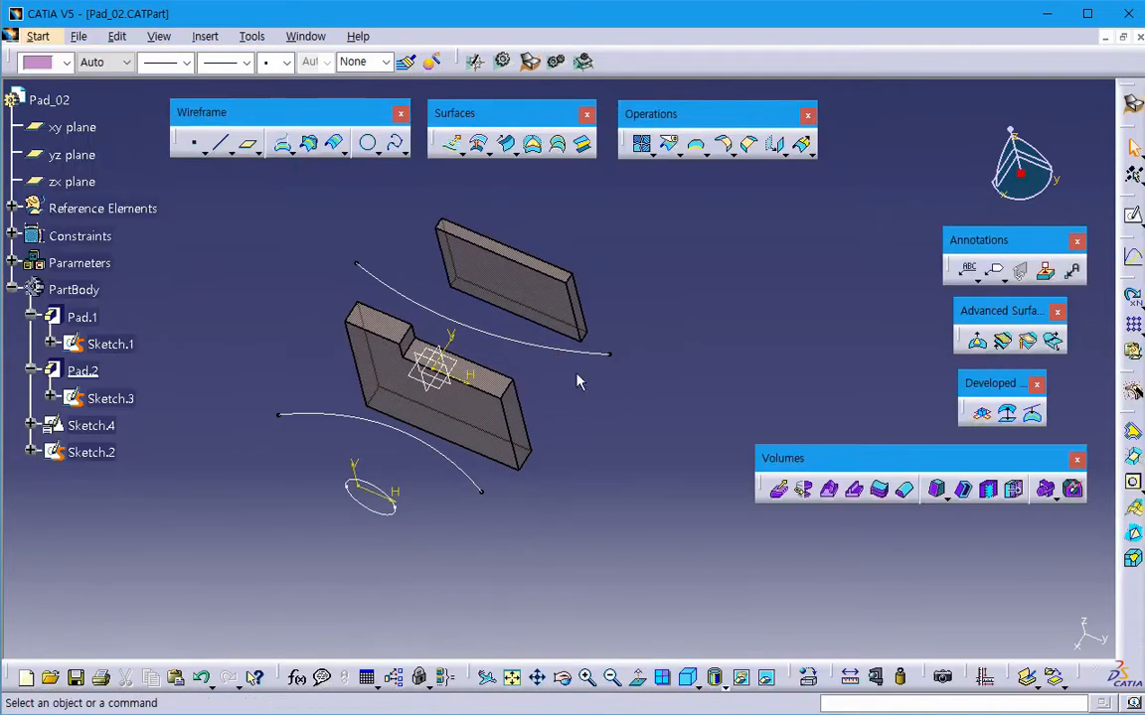
left_click(452, 149)
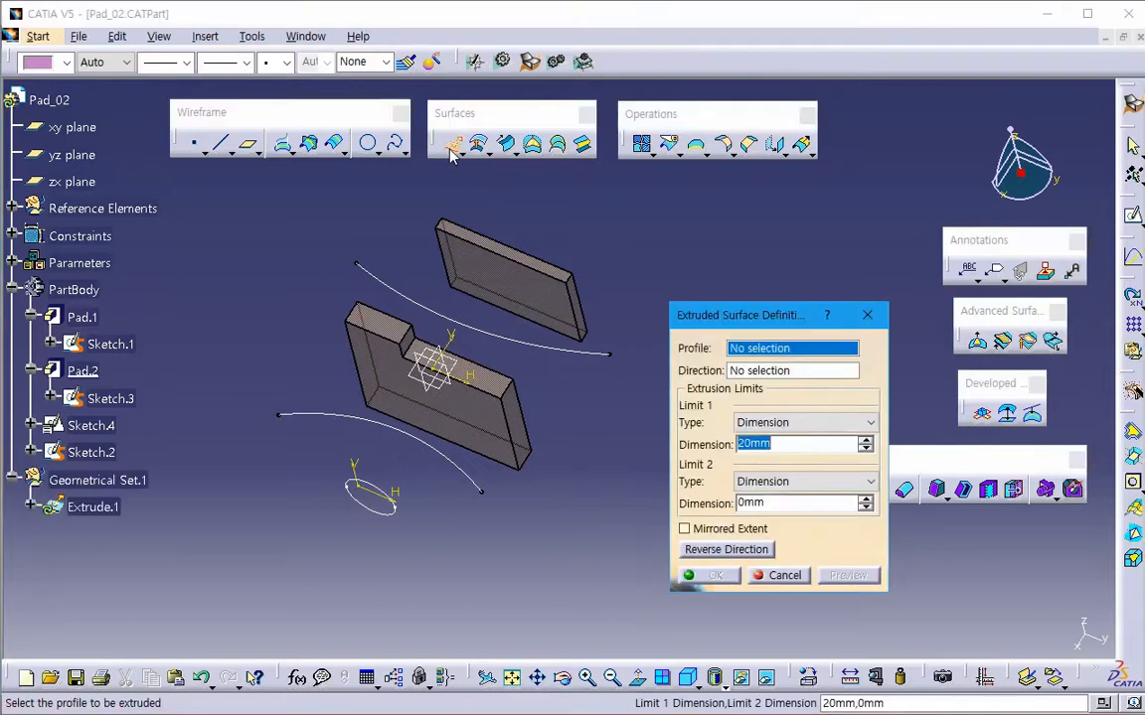
left_click(475, 479)
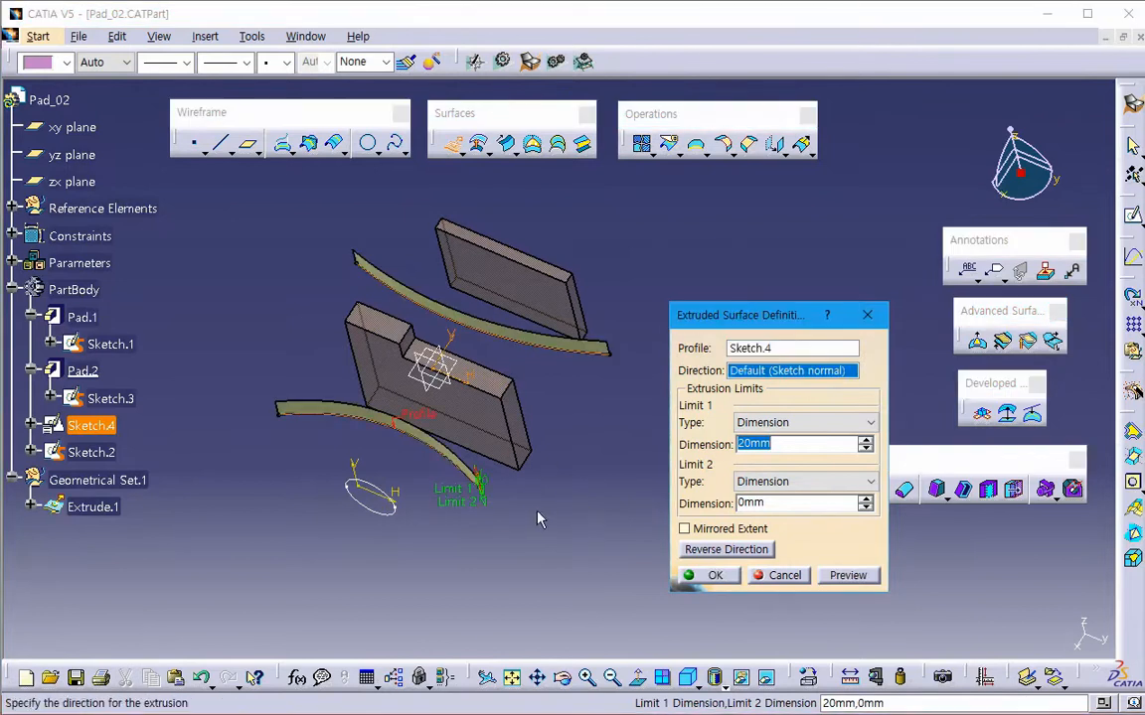
left_click(782, 576)
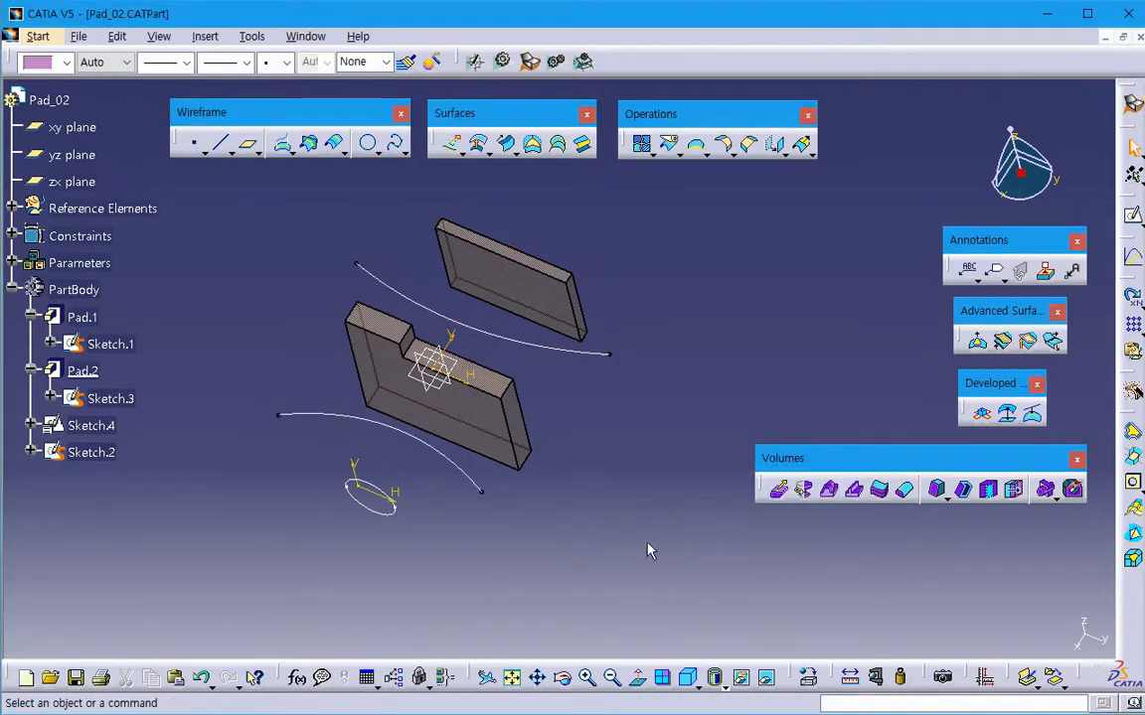
- Start an extruded surface and extract the spline nearest the circle as its profile
left_click(452, 146)
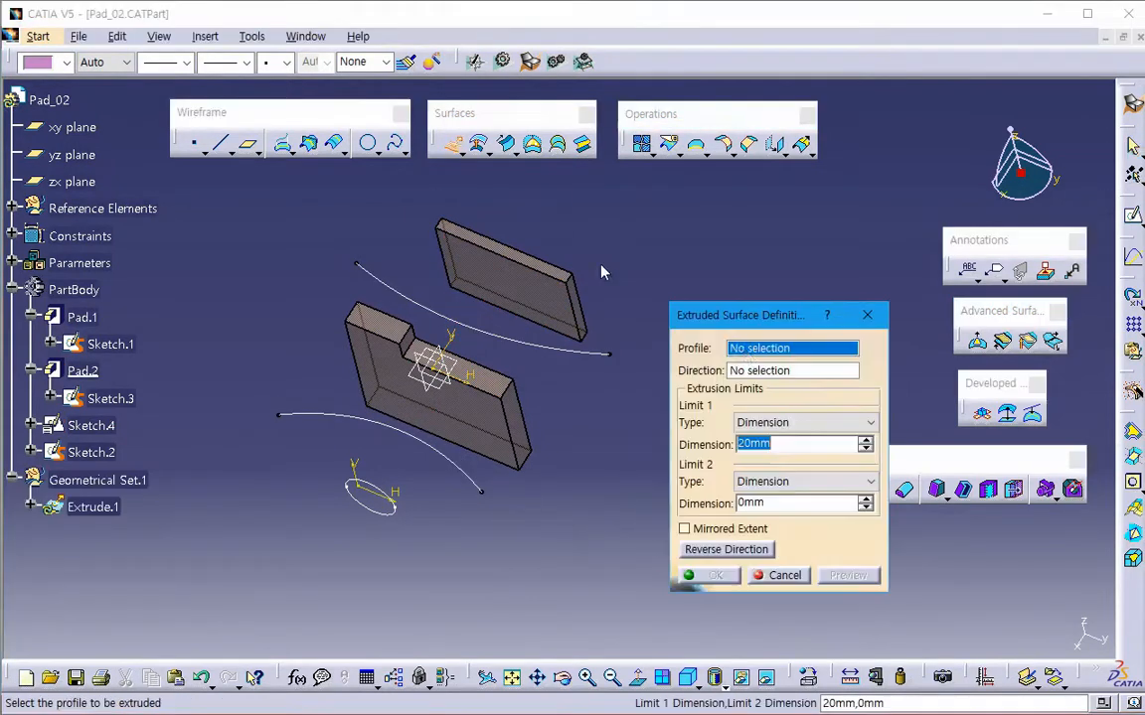
right_click(750, 353)
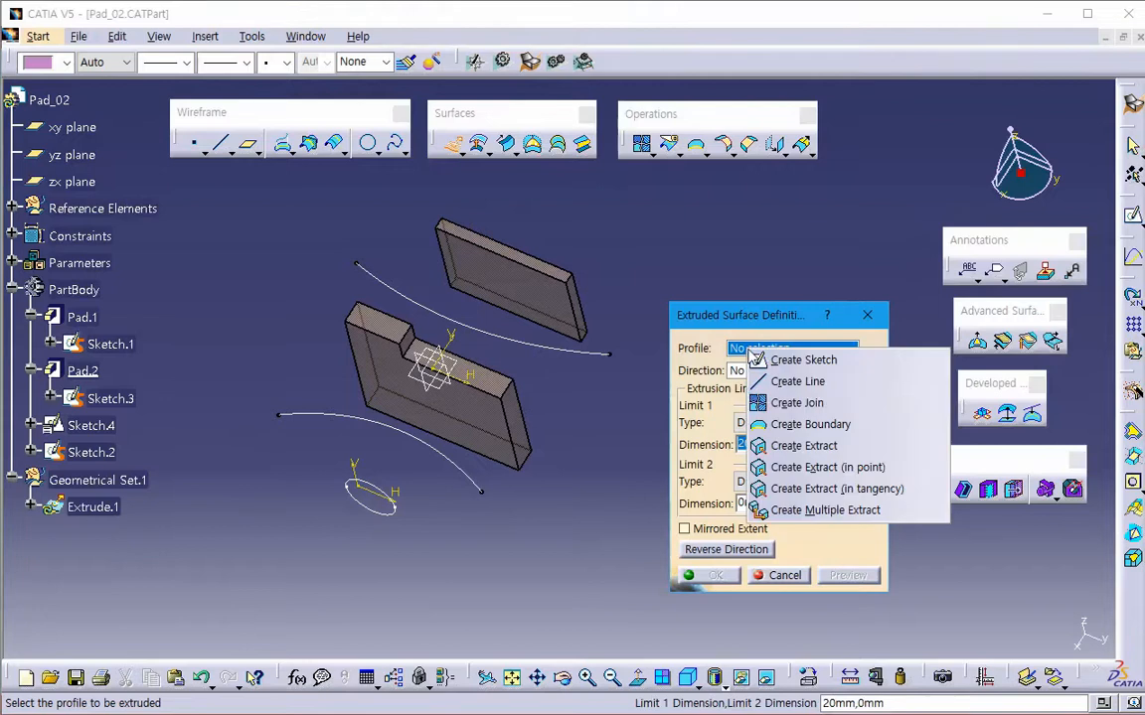
left_click(814, 449)
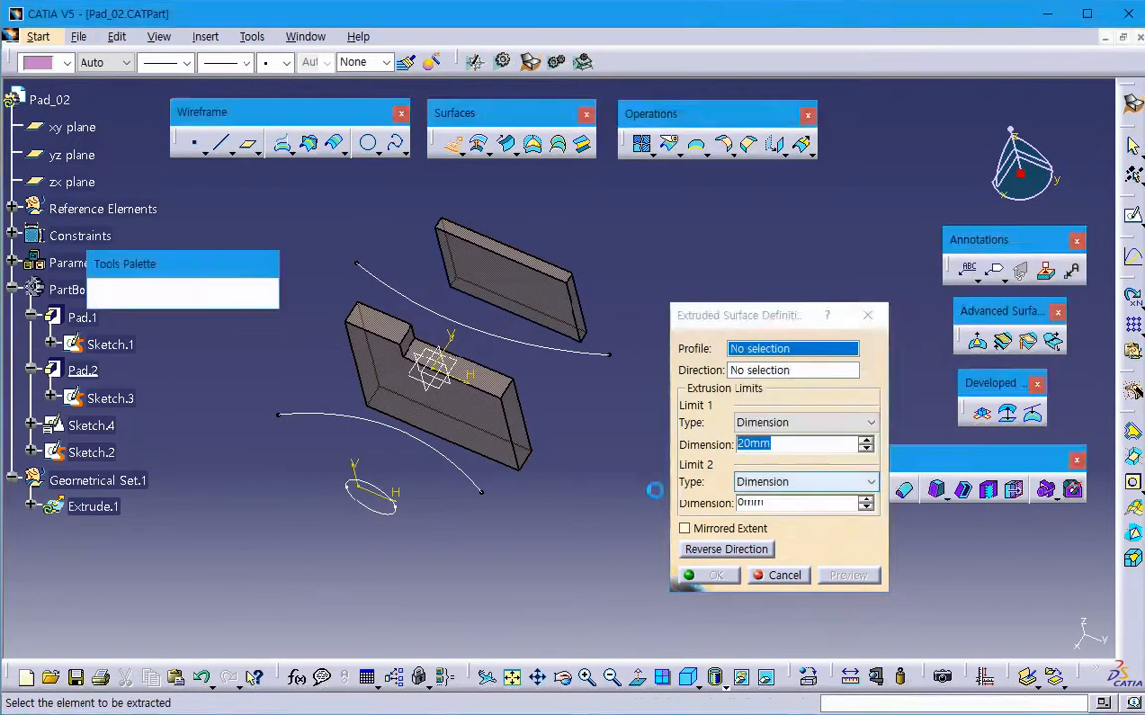
left_click(419, 431)
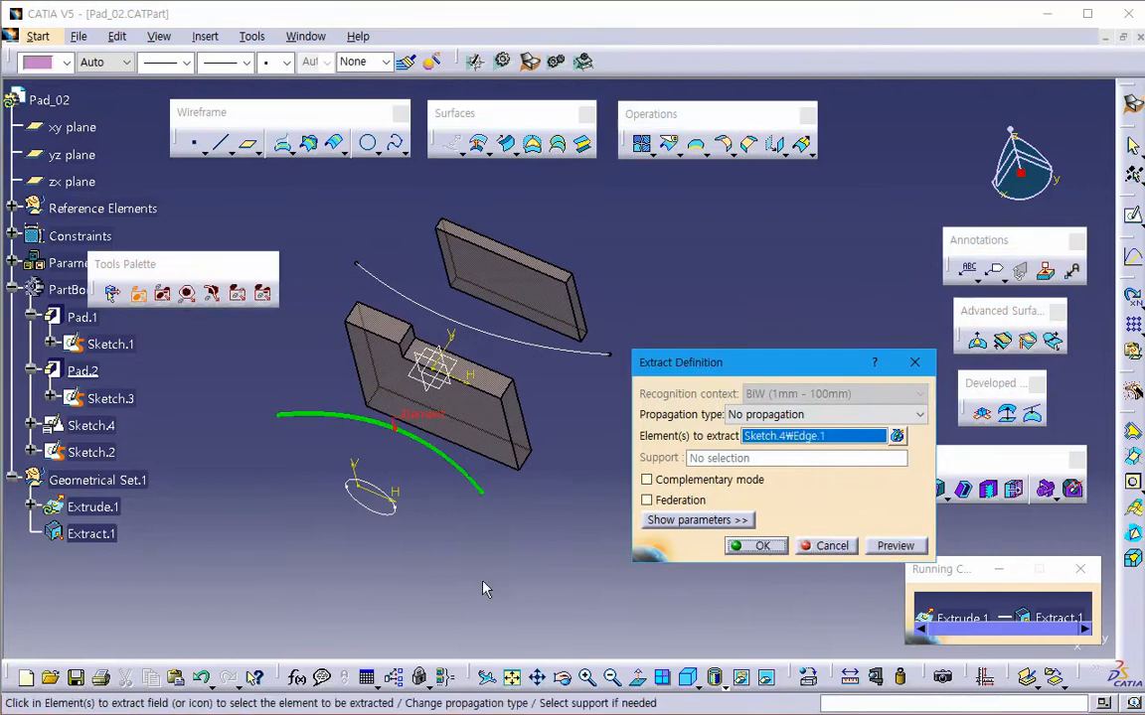
left_click(762, 546)
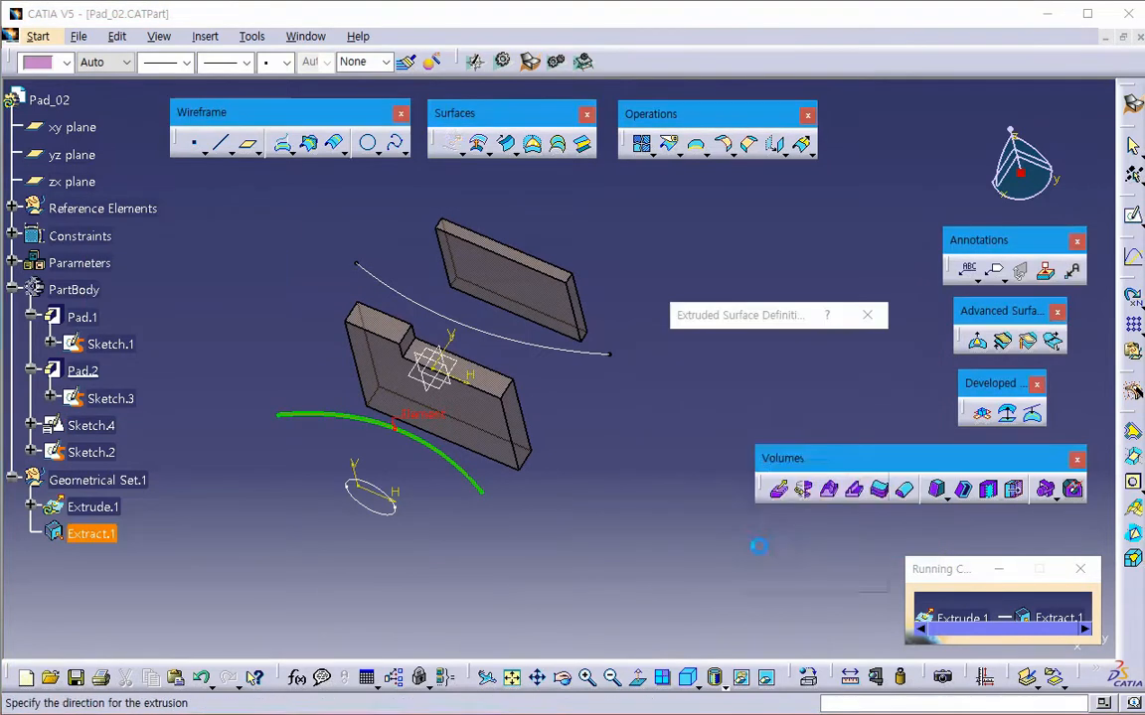
- Stretch the surface's limits to 86 mm and 61 mm in opposite directions and create it, accepting the default normal direction
middle_click_drag(510, 580, 488, 519)
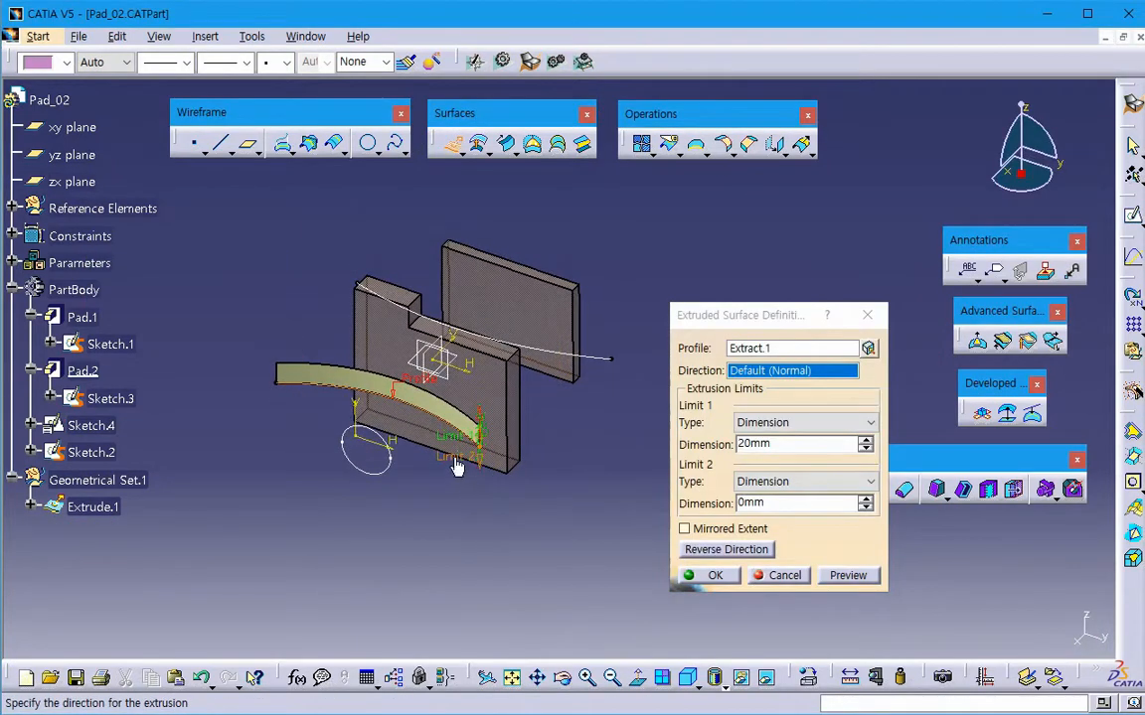
left_click_drag(456, 467, 447, 521)
left_click_drag(404, 395, 395, 324)
left_click(696, 578)
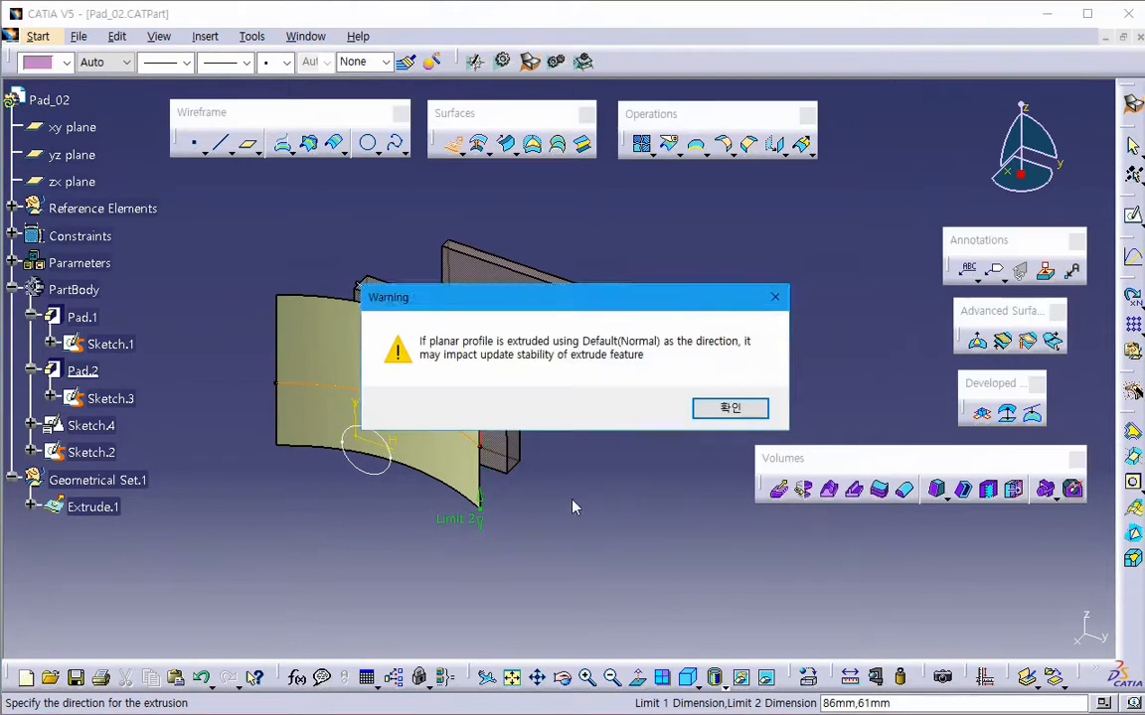
left_click(726, 408)
- Start a second extruded surface and extract the remaining Sketch.4 spline, between the stepped block and the far plate, as its profile
middle_click_drag(557, 502, 493, 426)
left_click(452, 144)
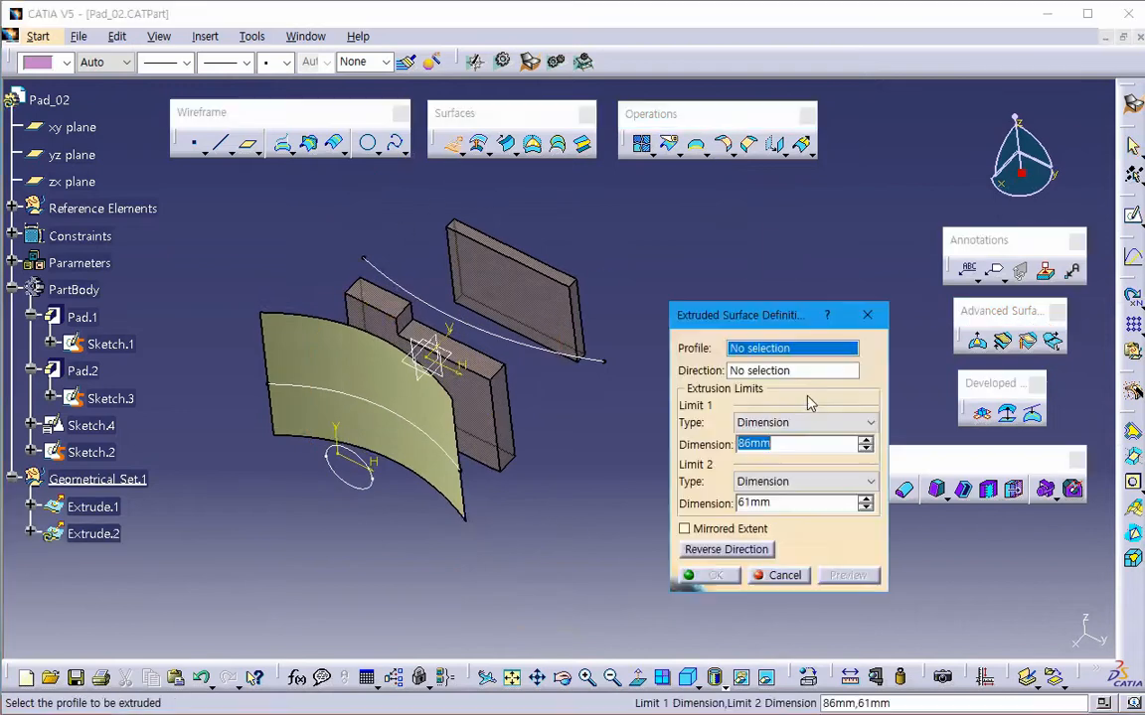
right_click(789, 354)
left_click(844, 448)
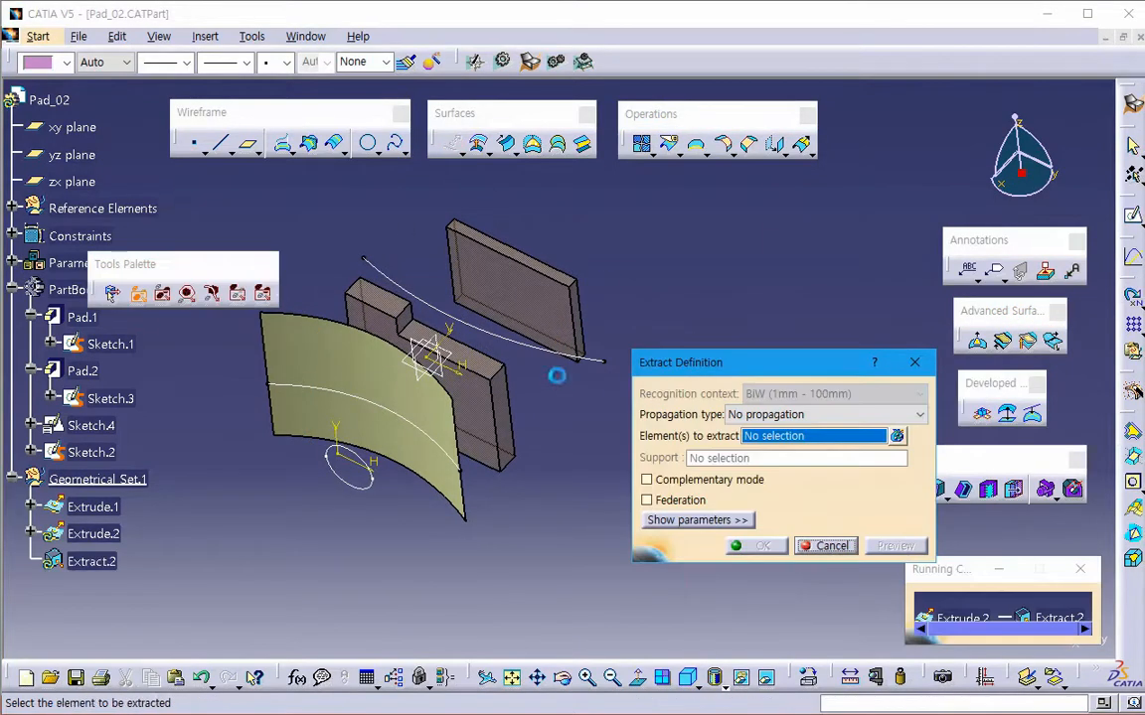
left_click(522, 338)
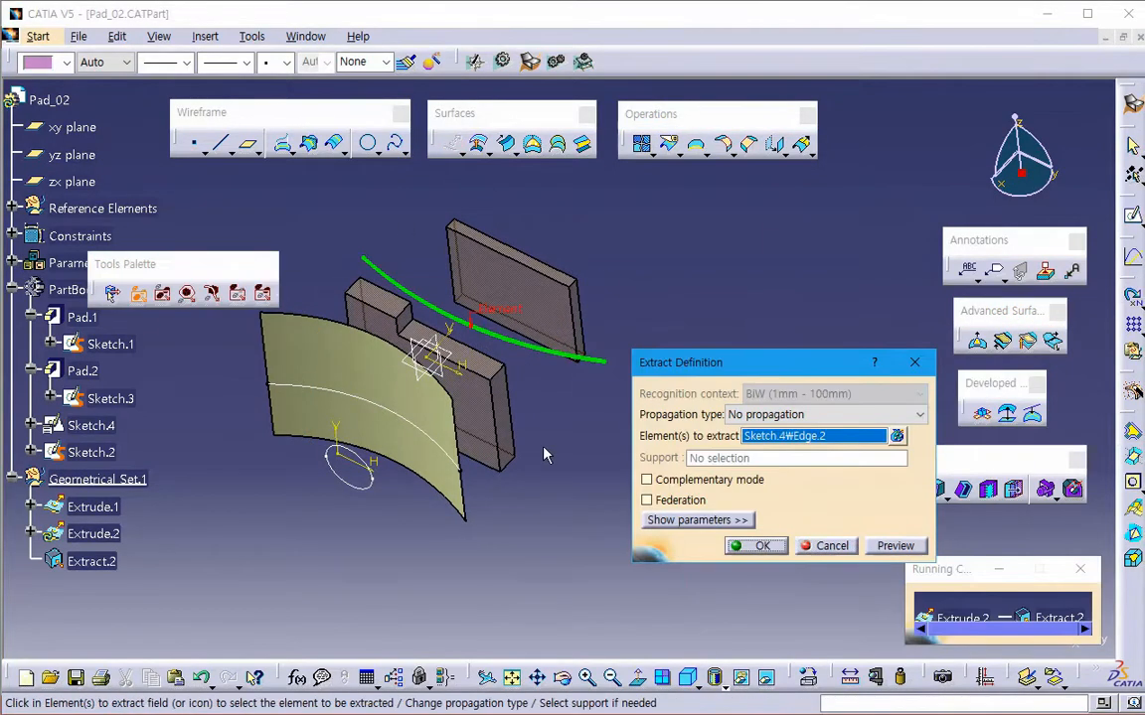
left_click(758, 547)
- Create the second extruded surface with the 86 mm and 61 mm limits, accepting the default normal direction
left_click(715, 576)
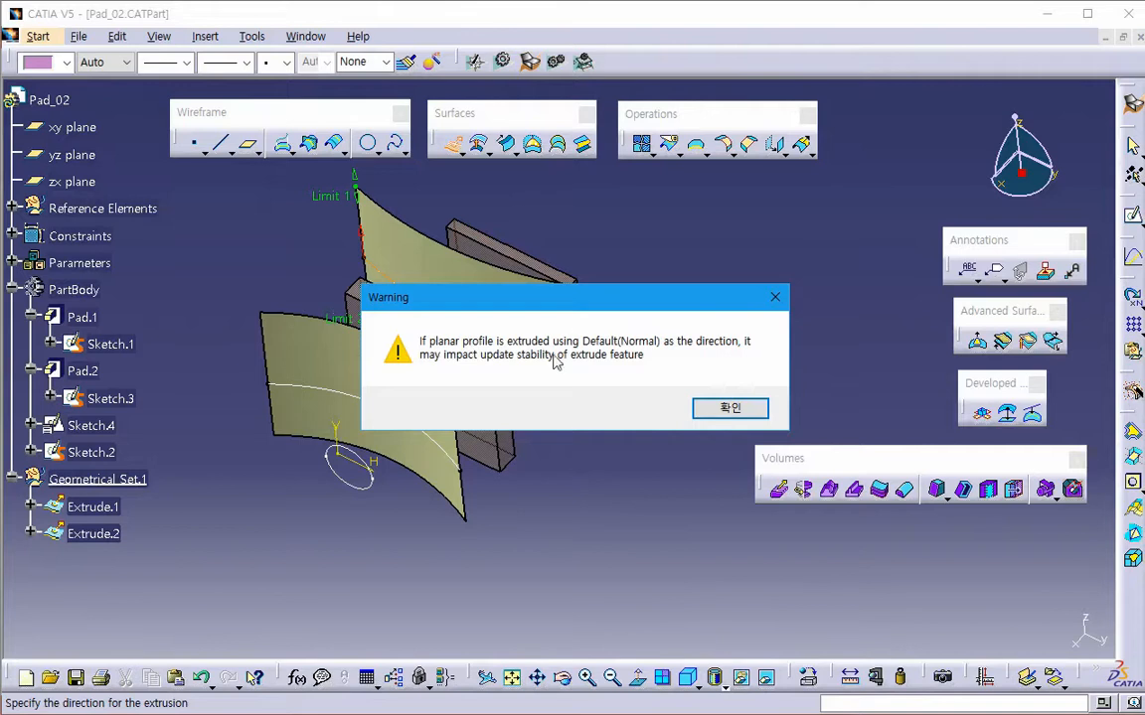
left_click_drag(557, 296, 711, 295)
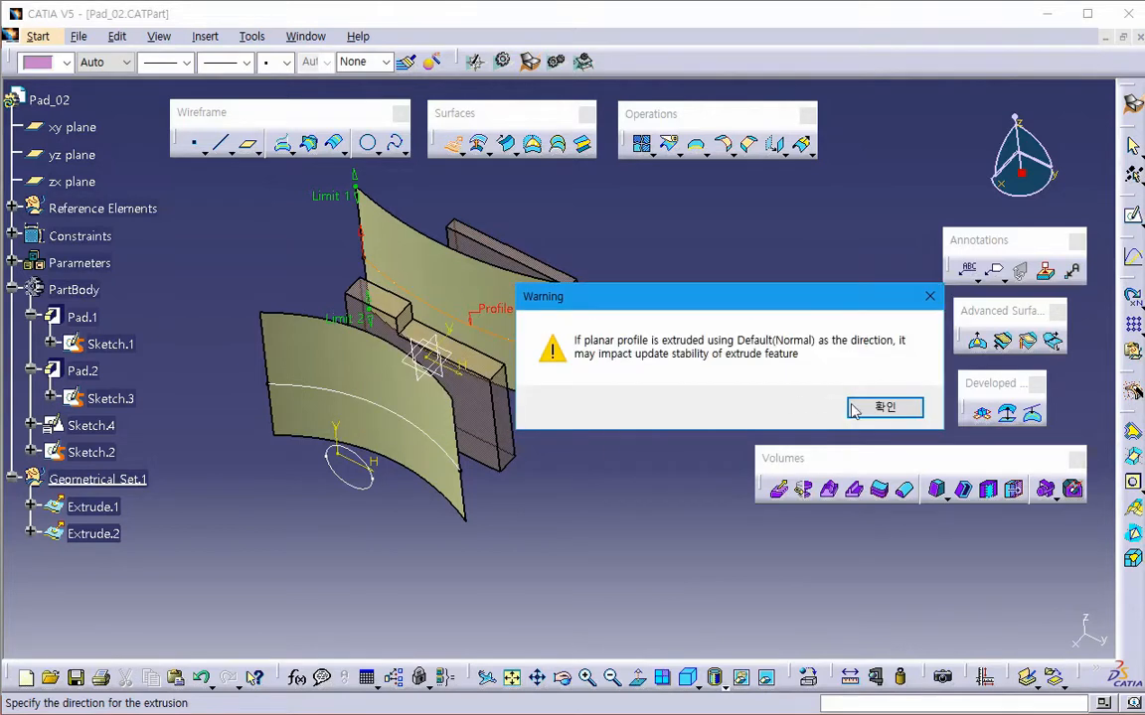
left_click(457, 524)
left_click(454, 356)
left_click(879, 406)
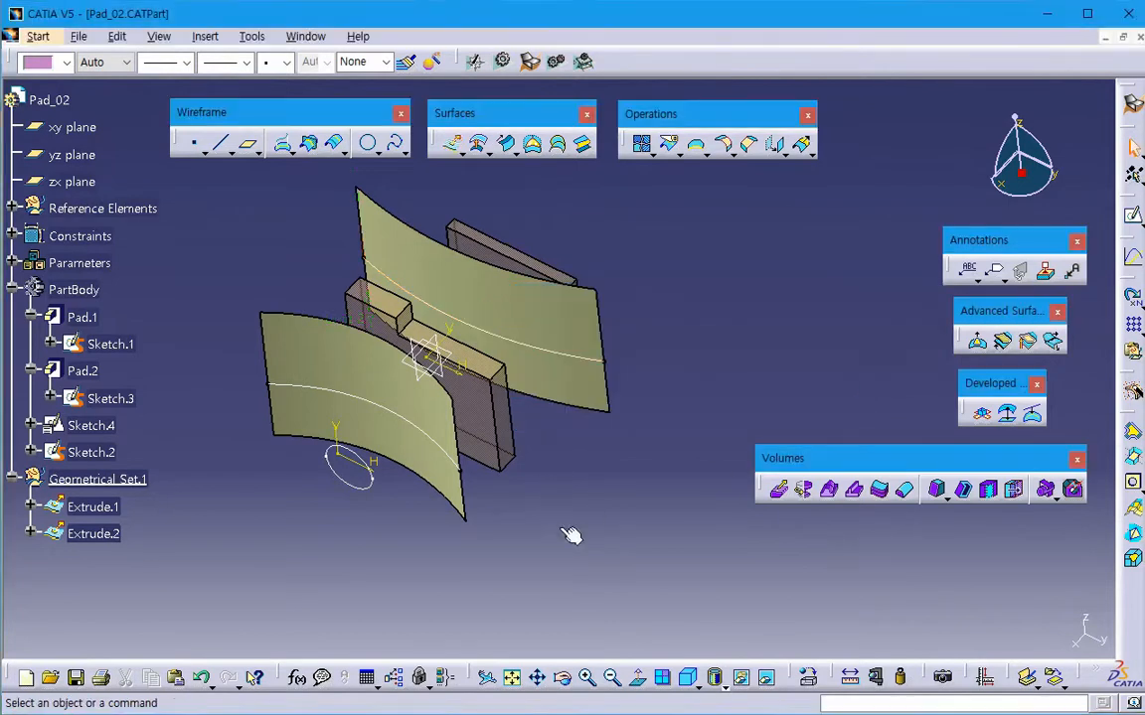
- Set the opacity of both extruded surfaces, Extrude.1 and Extrude.2, to 25%
middle_click_drag(562, 539, 367, 552)
left_click(93, 508)
left_click(93, 533, "ctrl")
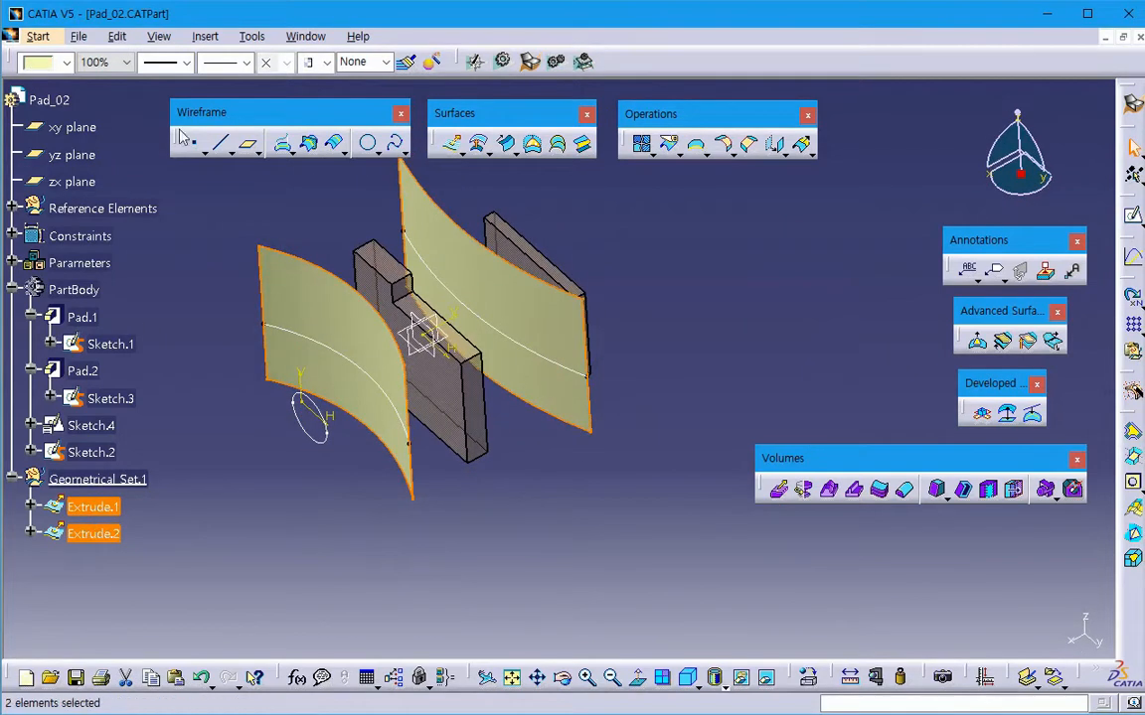
left_click(125, 62)
left_click(91, 133)
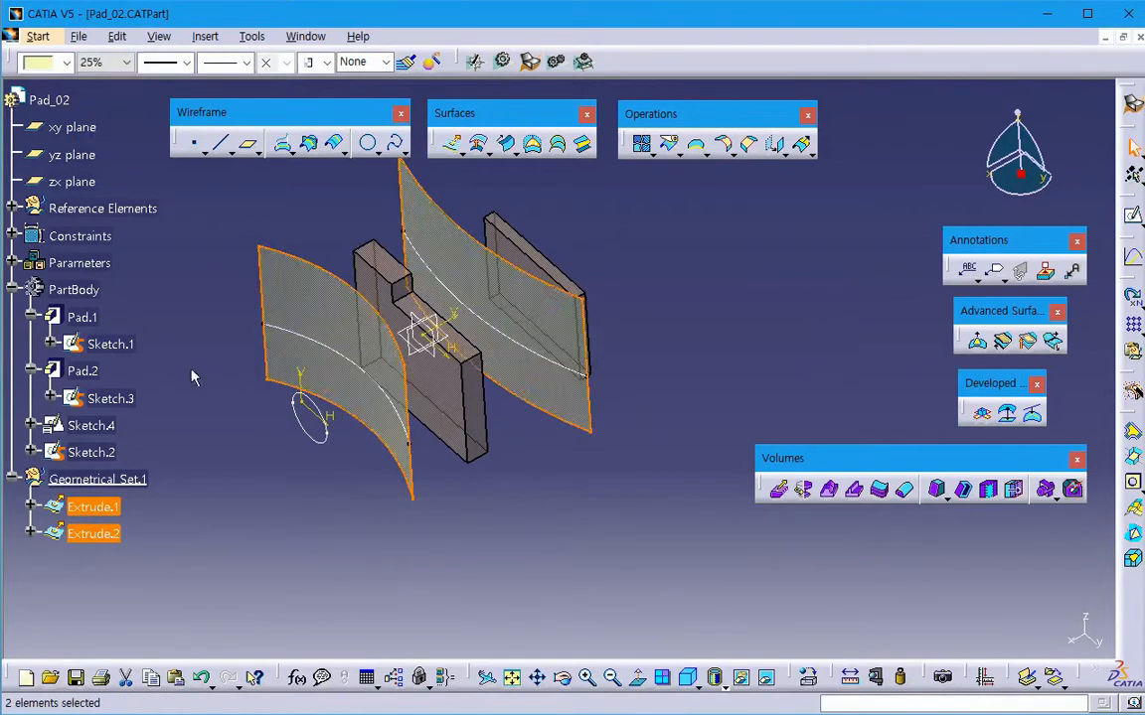
left_click(308, 562)
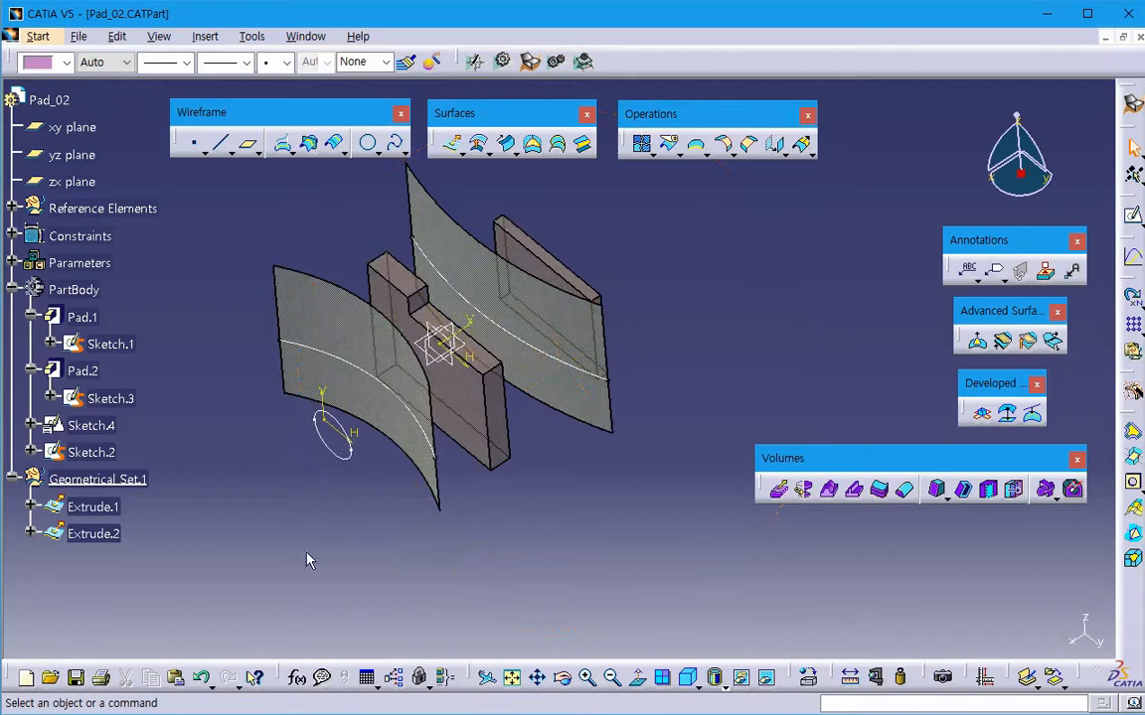
- Hide Sketch.4, which holds the two spline profiles
right_click(91, 452)
left_click(403, 526)
right_click(104, 427)
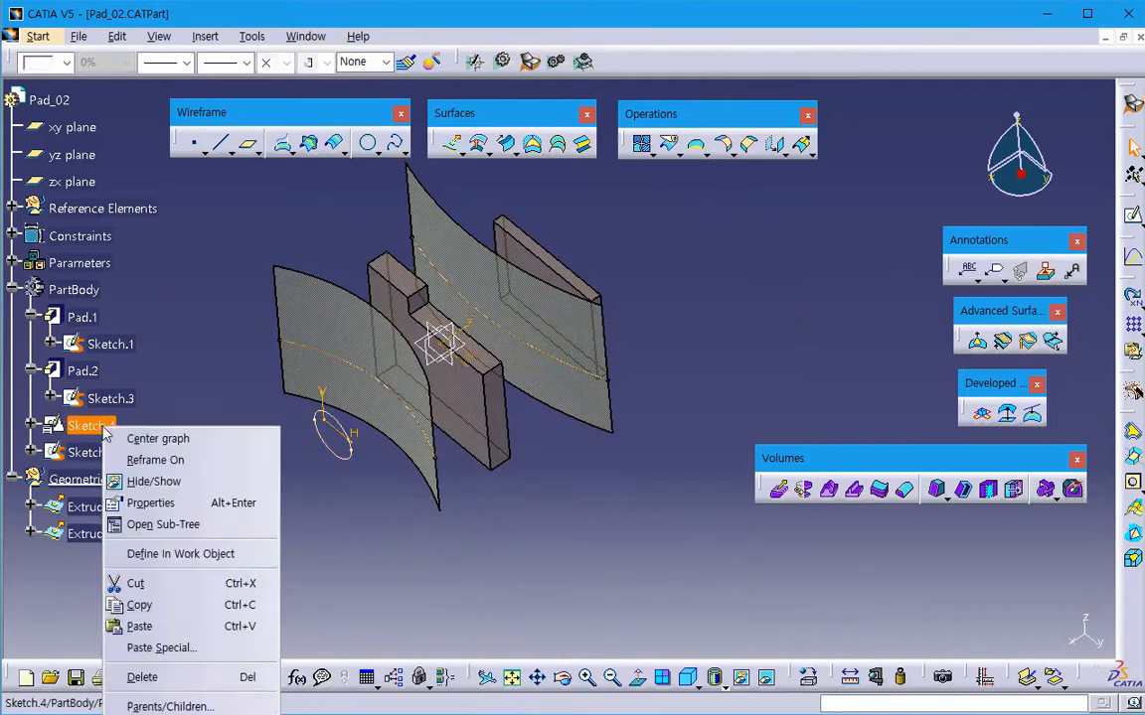
left_click(129, 481)
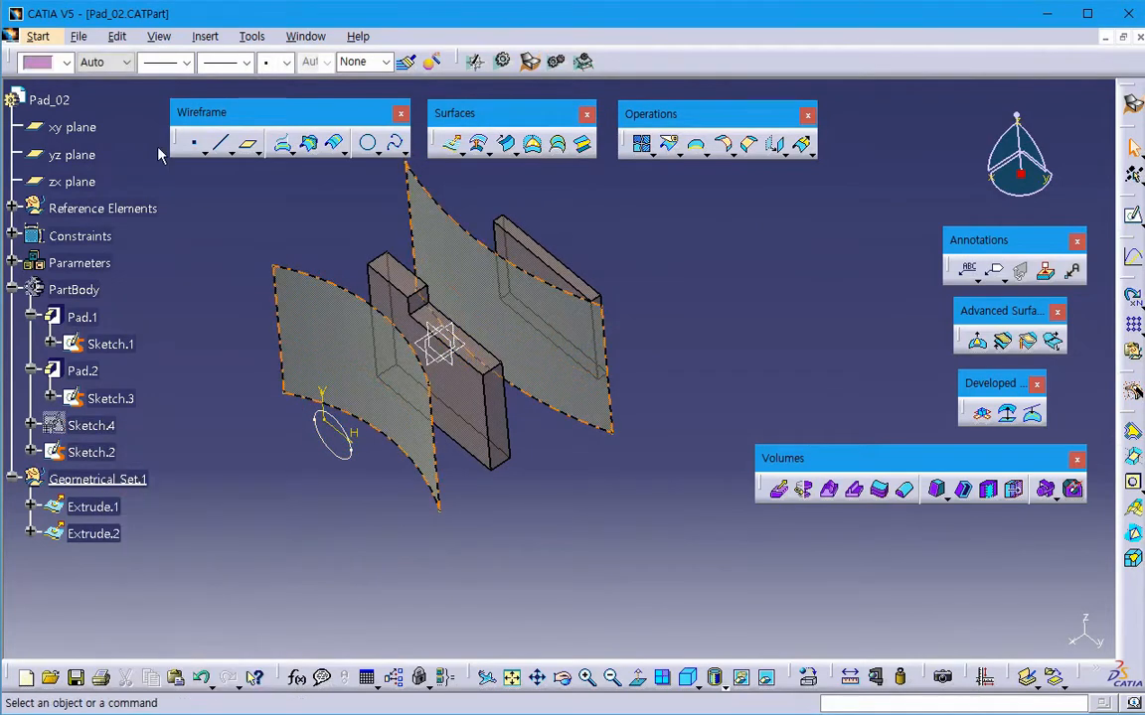
- Switch to the Part Design workbench and hide the xy, yz and zx planes
left_click(37, 36)
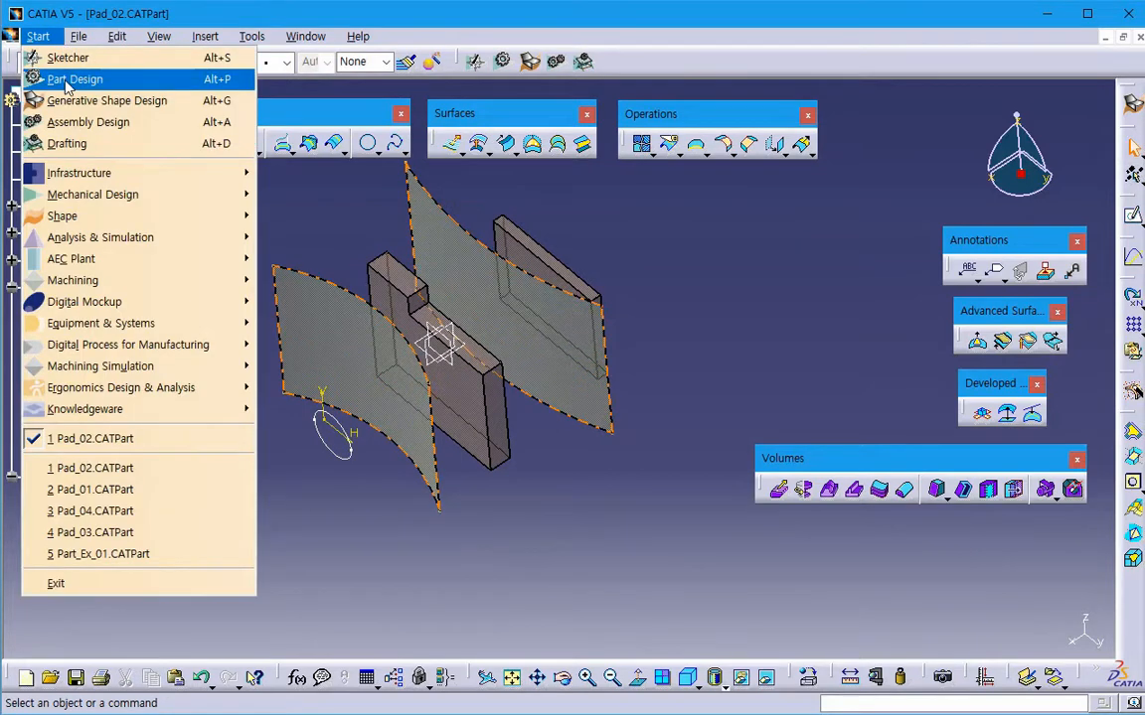
left_click(67, 82)
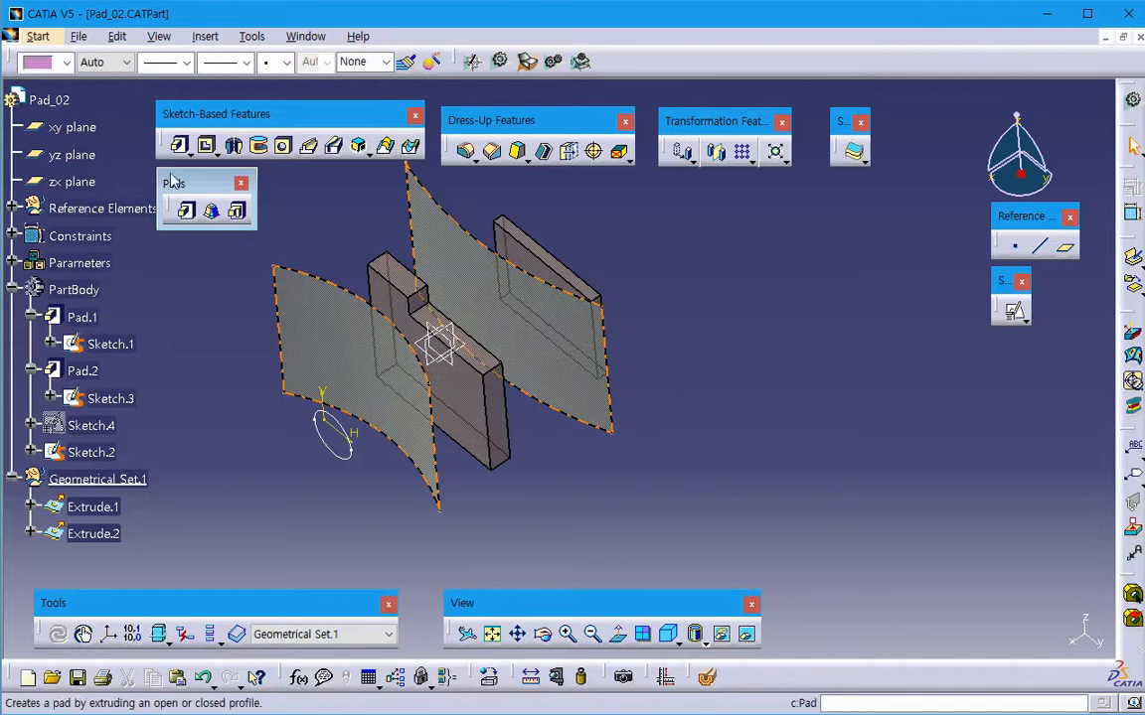
left_click(72, 127)
left_click(88, 184, "shift")
right_click(84, 182)
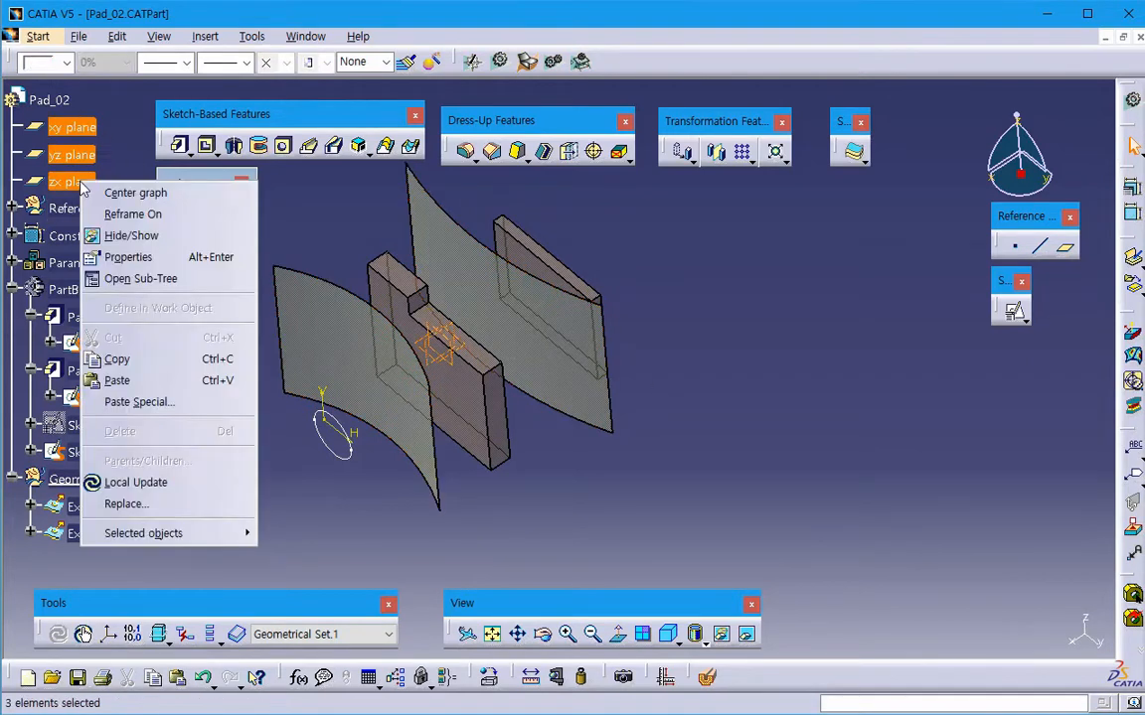
left_click(124, 236)
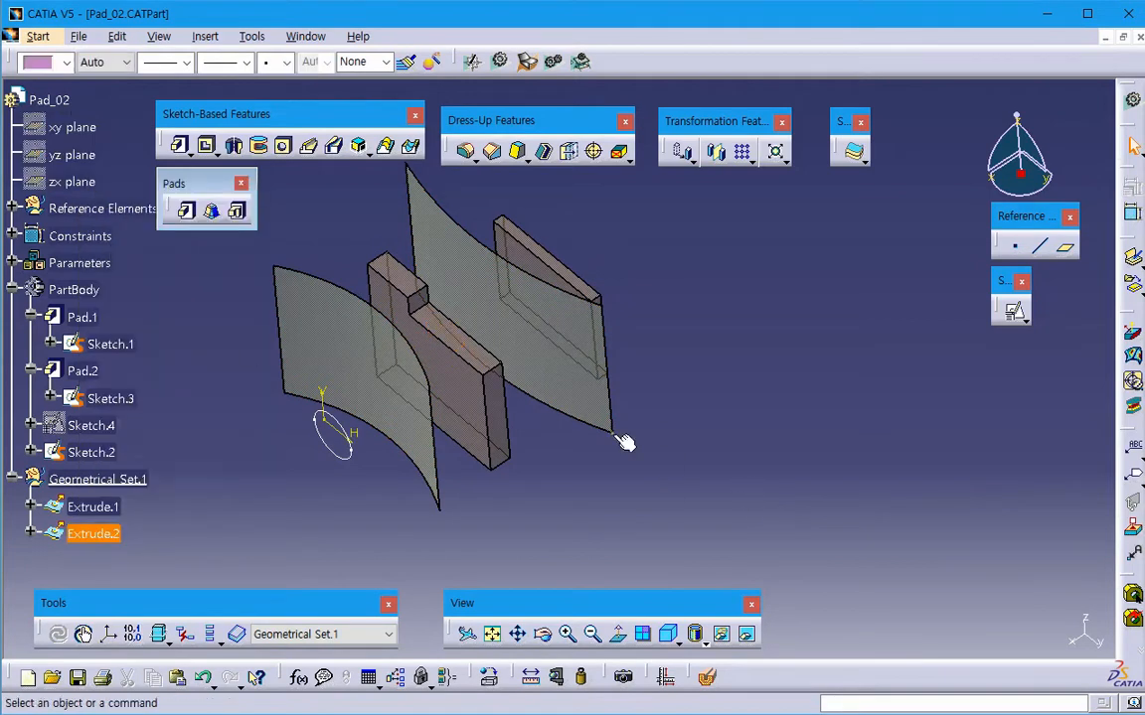
- Start a new pad with the circle sketch and both extruded surfaces in clear view
middle_click_drag(621, 439, 681, 503)
middle_click_drag(594, 537, 605, 539)
left_click(186, 210)
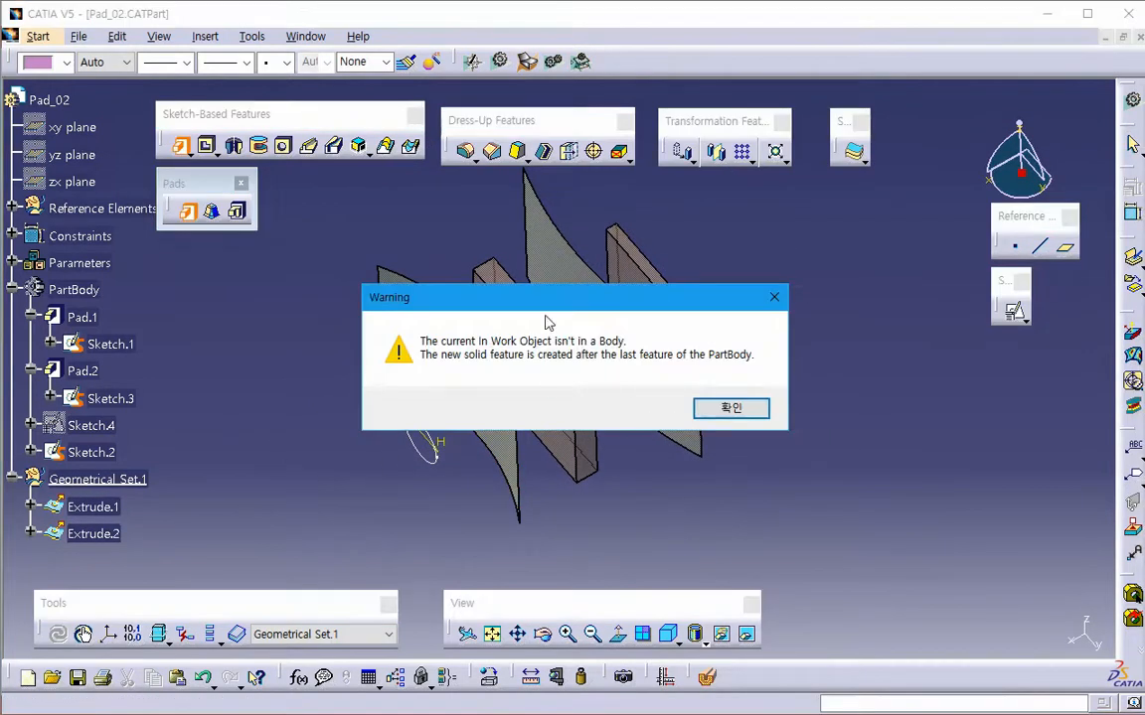
left_click_drag(546, 303, 813, 467)
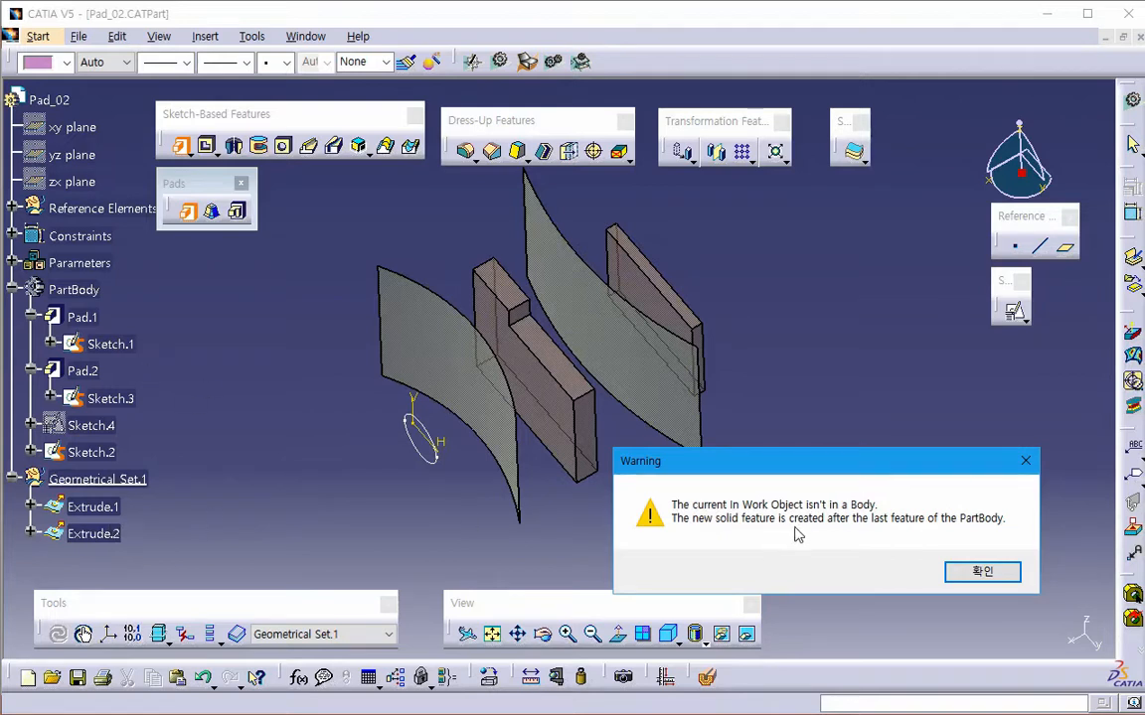
- Cancel the started pad and define PartBody as the in-work object
left_click(978, 571)
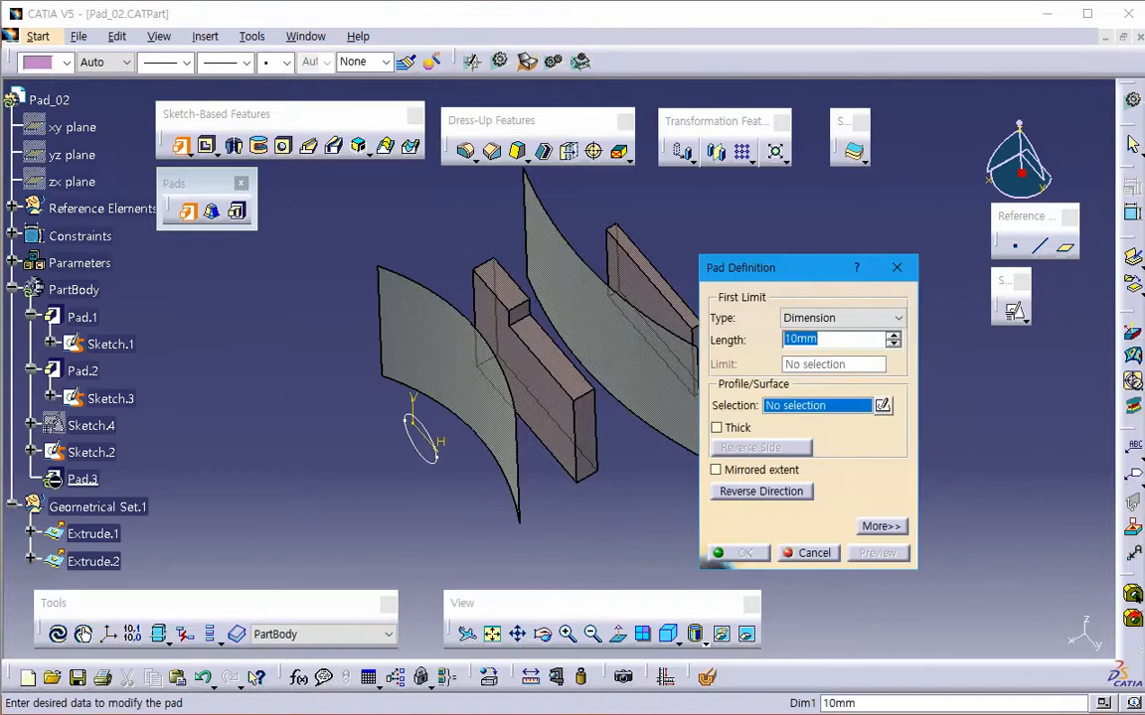
left_click(809, 553)
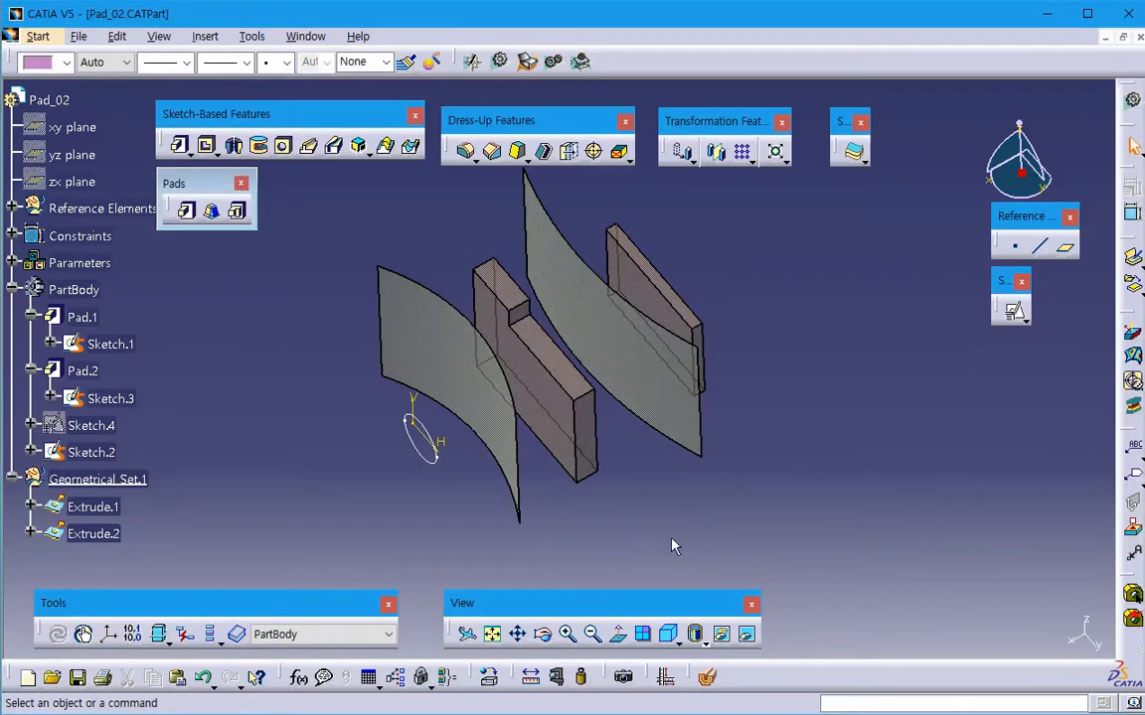
right_click(71, 289)
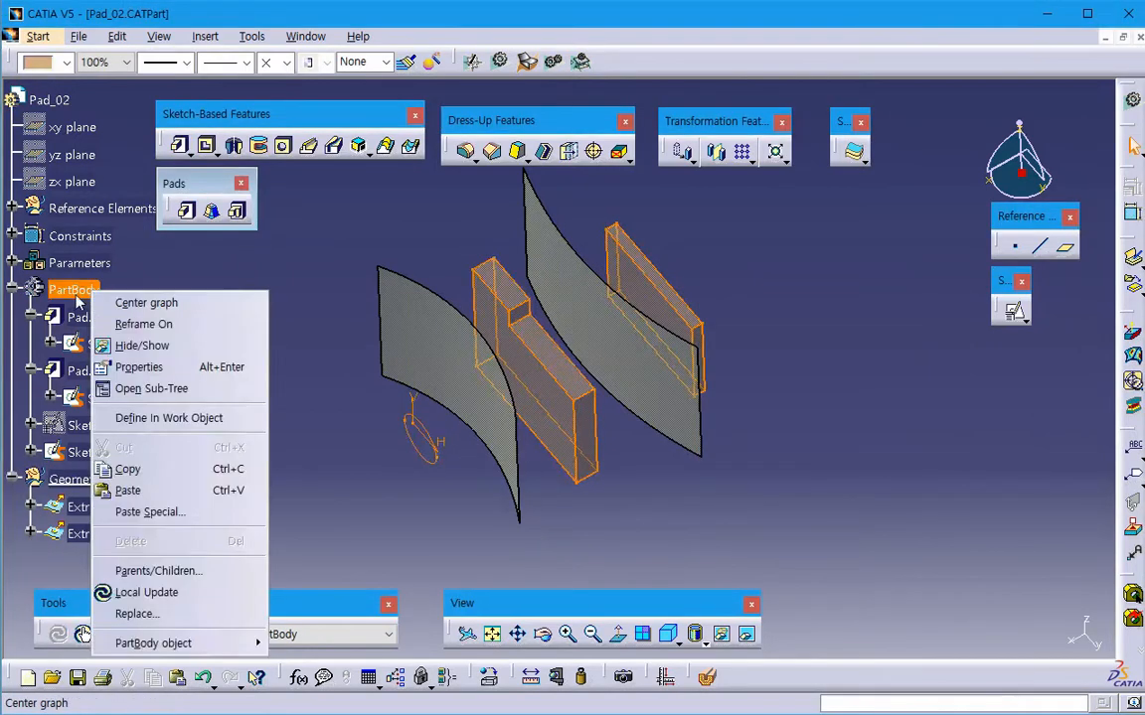
left_click(69, 290)
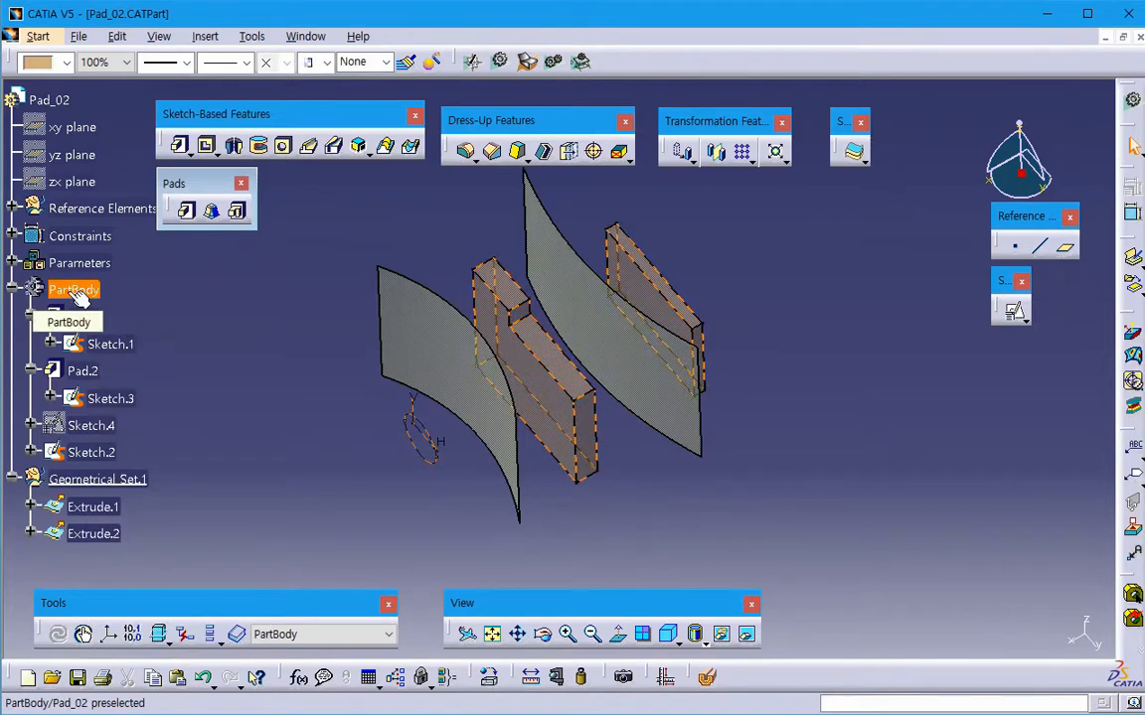
right_click(76, 294)
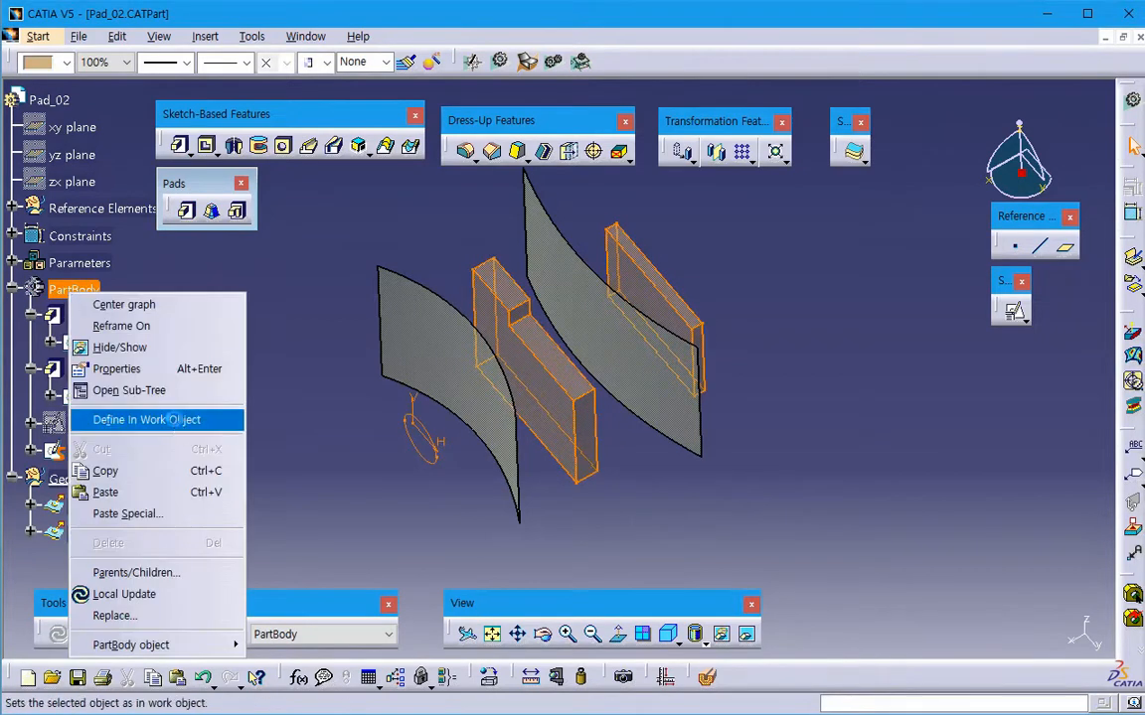
left_click(169, 420)
- Start a pad on the circle sketch, Sketch.2, set its first limit type to Up to next and preview it
left_click(186, 211)
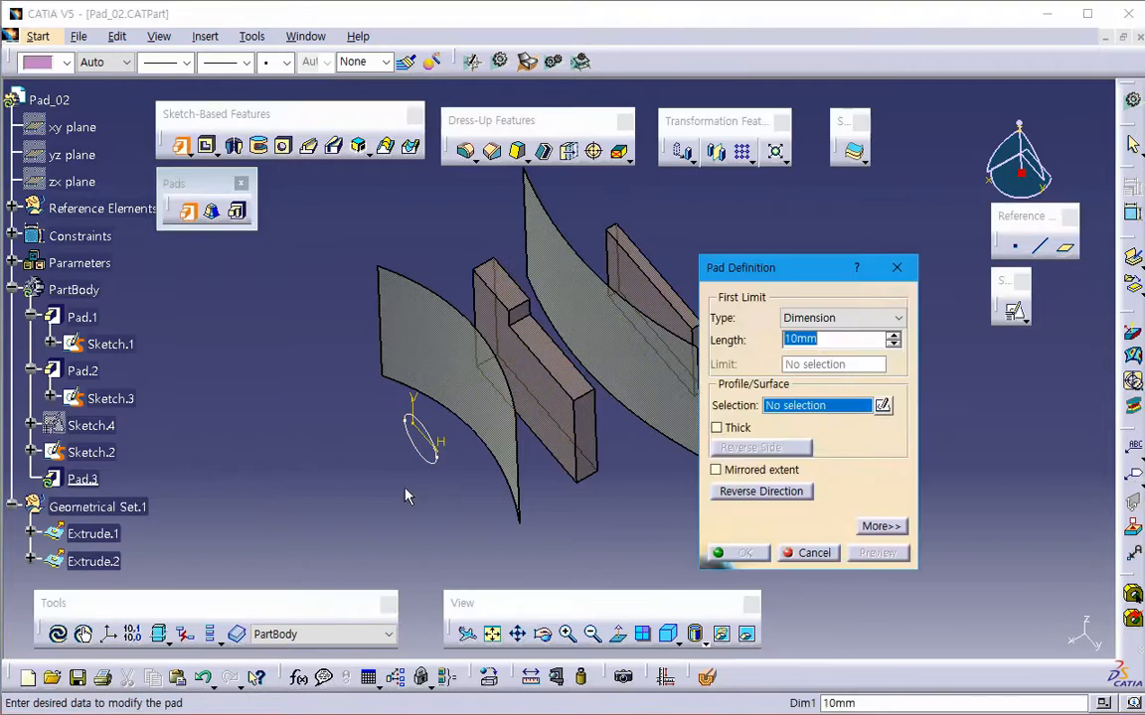
left_click(409, 435)
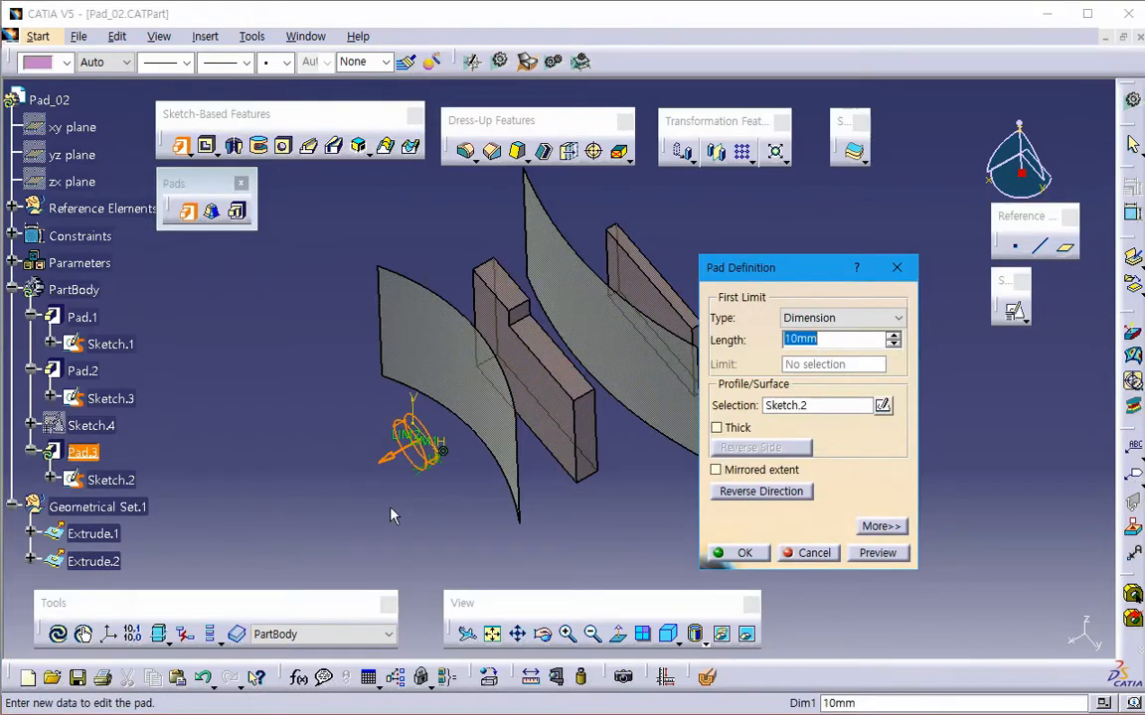
middle_click_drag(390, 516, 417, 407)
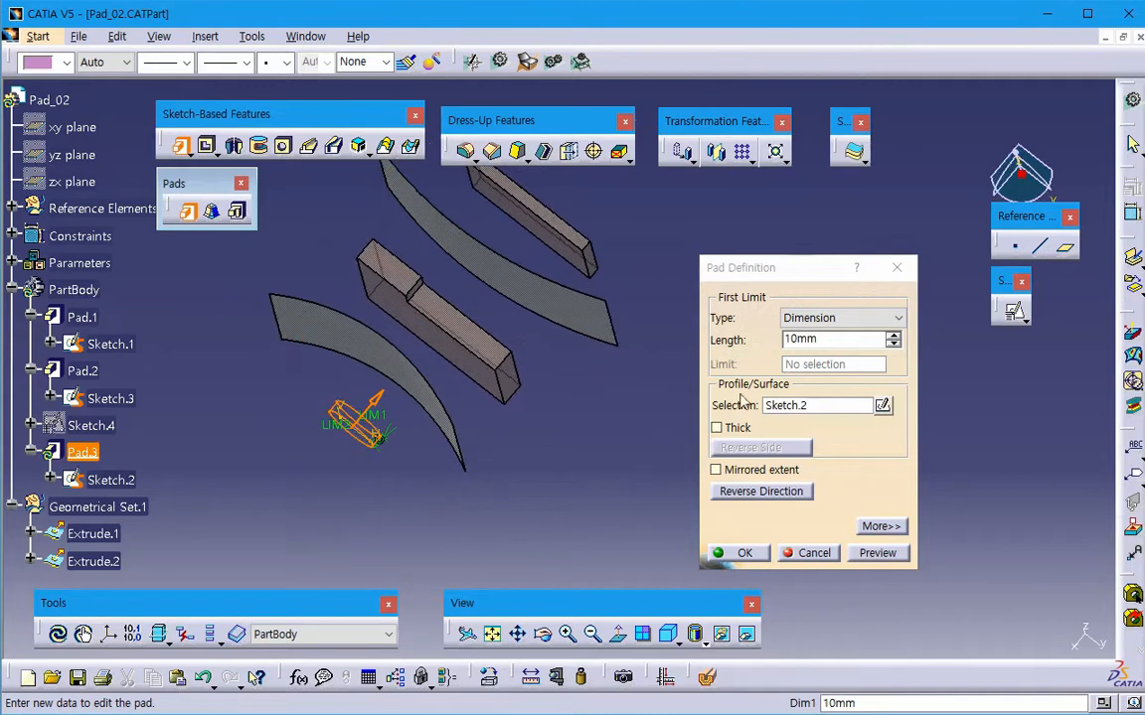
left_click(880, 525)
left_click(835, 318)
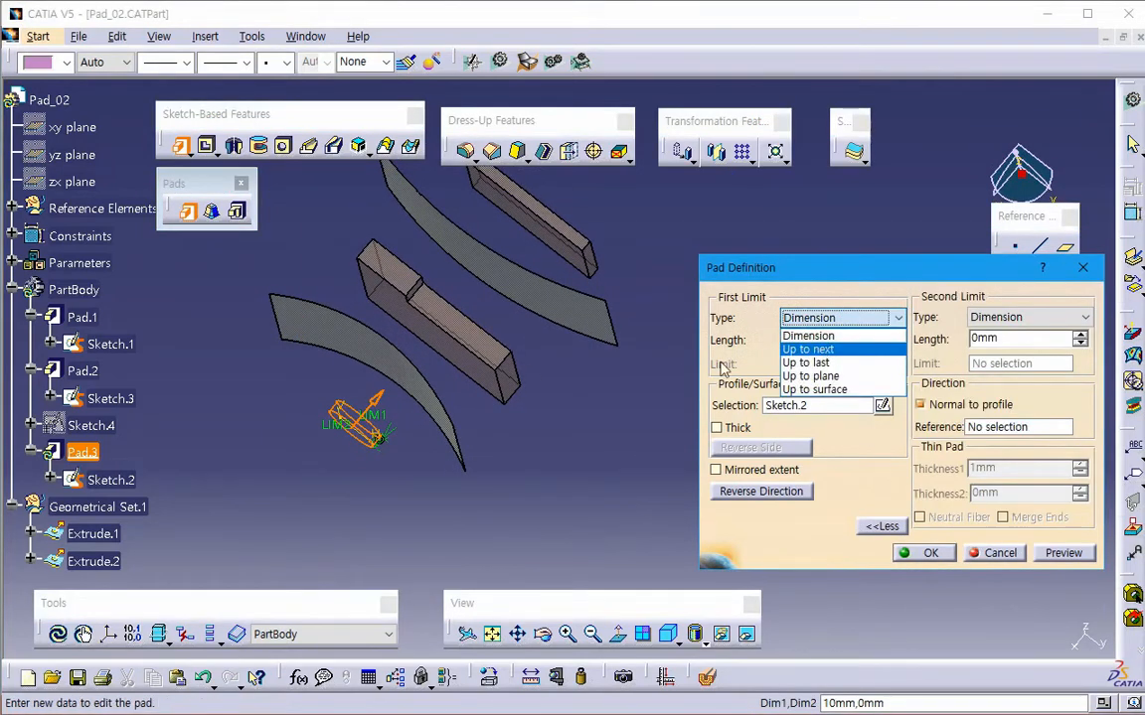
left_click(808, 349)
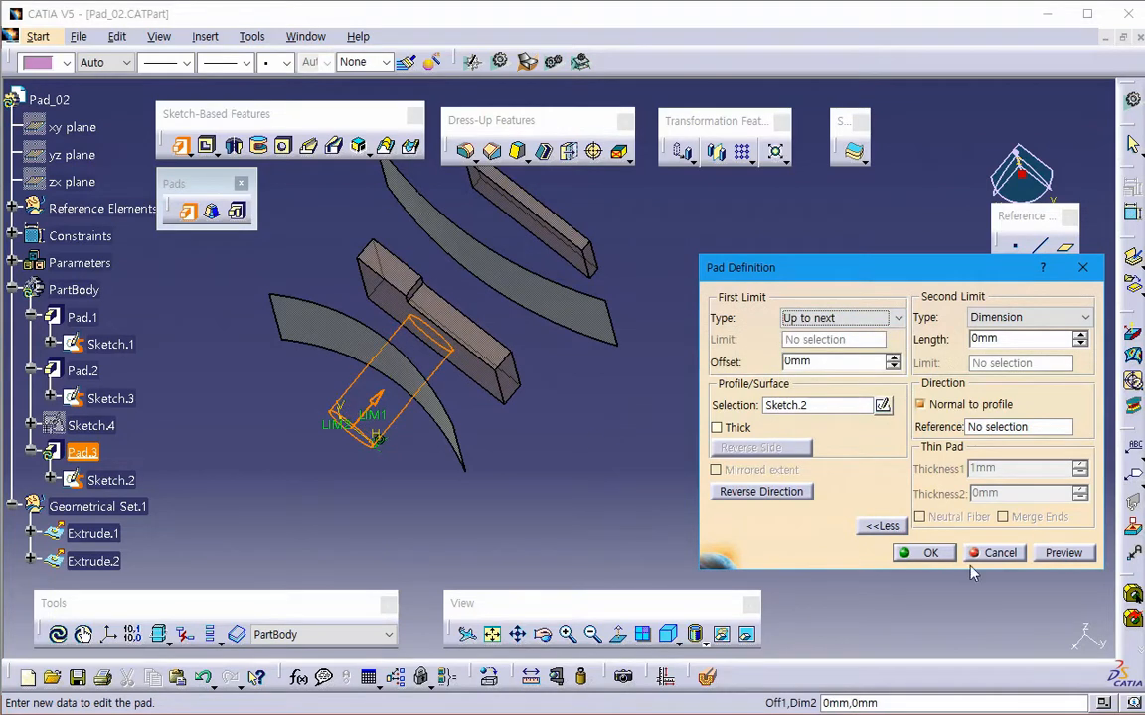
left_click(1061, 553)
- Examine the previewed pad against the blocks and curved surfaces from several angles and in a plan view clear of the dialog
middle_click_drag(541, 506, 485, 531)
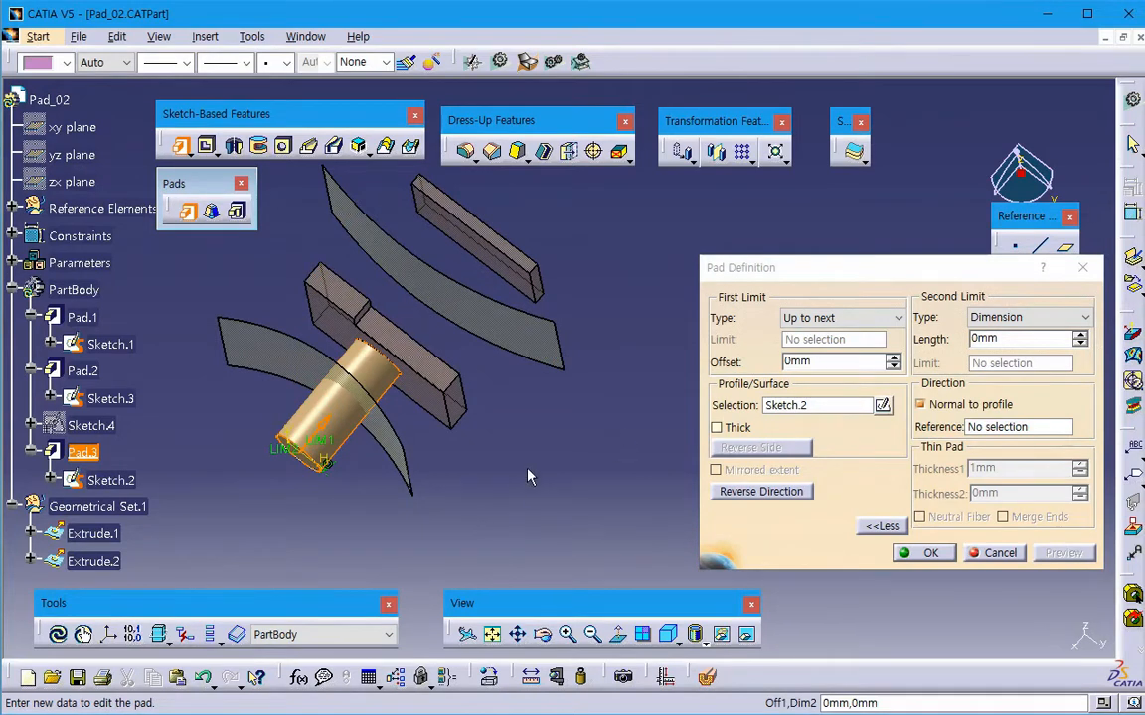
middle_click_drag(474, 420, 445, 437)
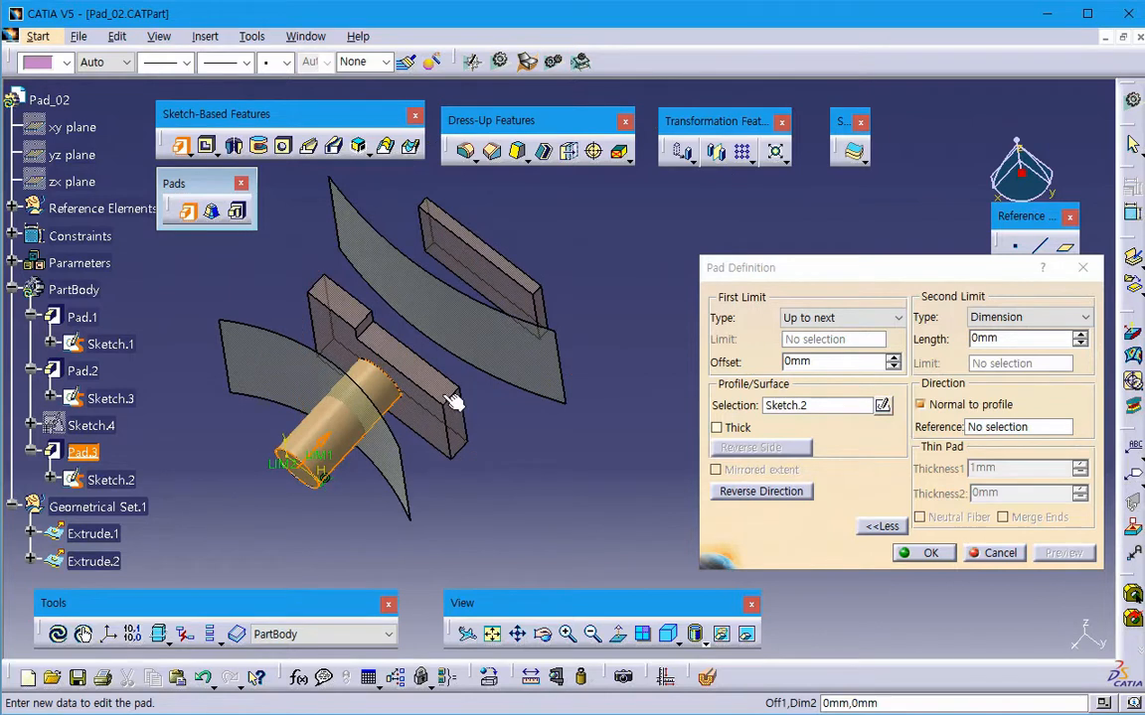
middle_click_drag(512, 504, 487, 525)
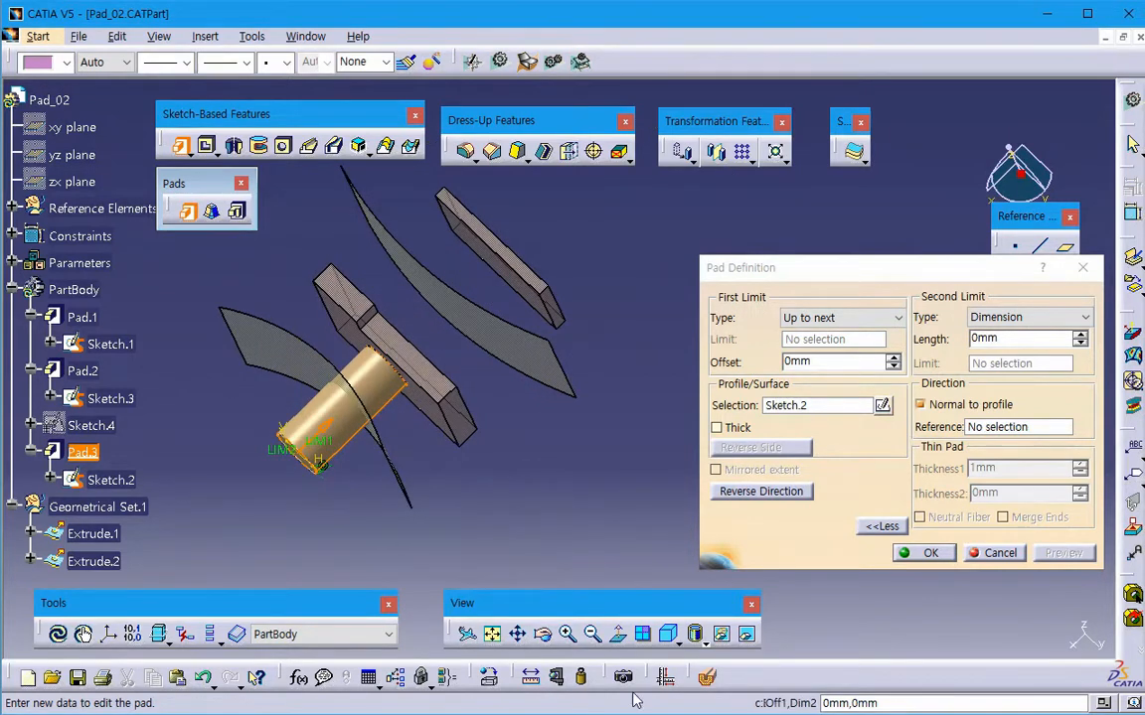
left_click(616, 637)
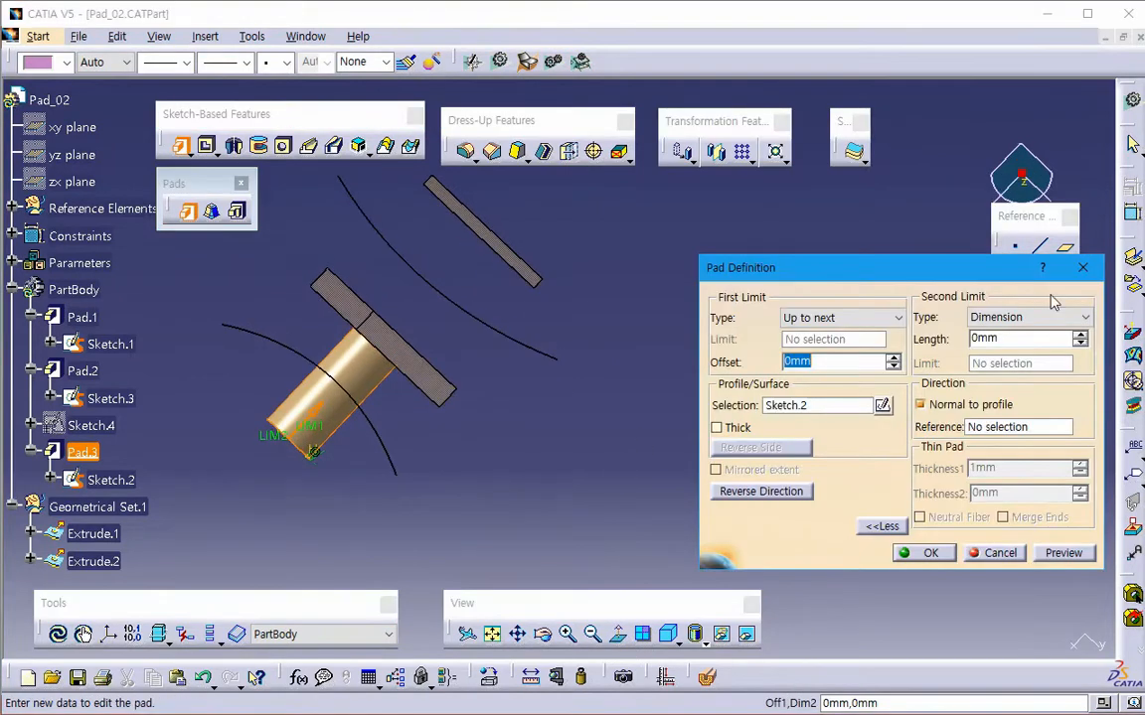
mouse_move(949, 268)
left_mouse_down()
mouse_move(899, 299)
mouse_move(827, 303)
left_mouse_up()
left_click_drag(1058, 390, 1065, 396)
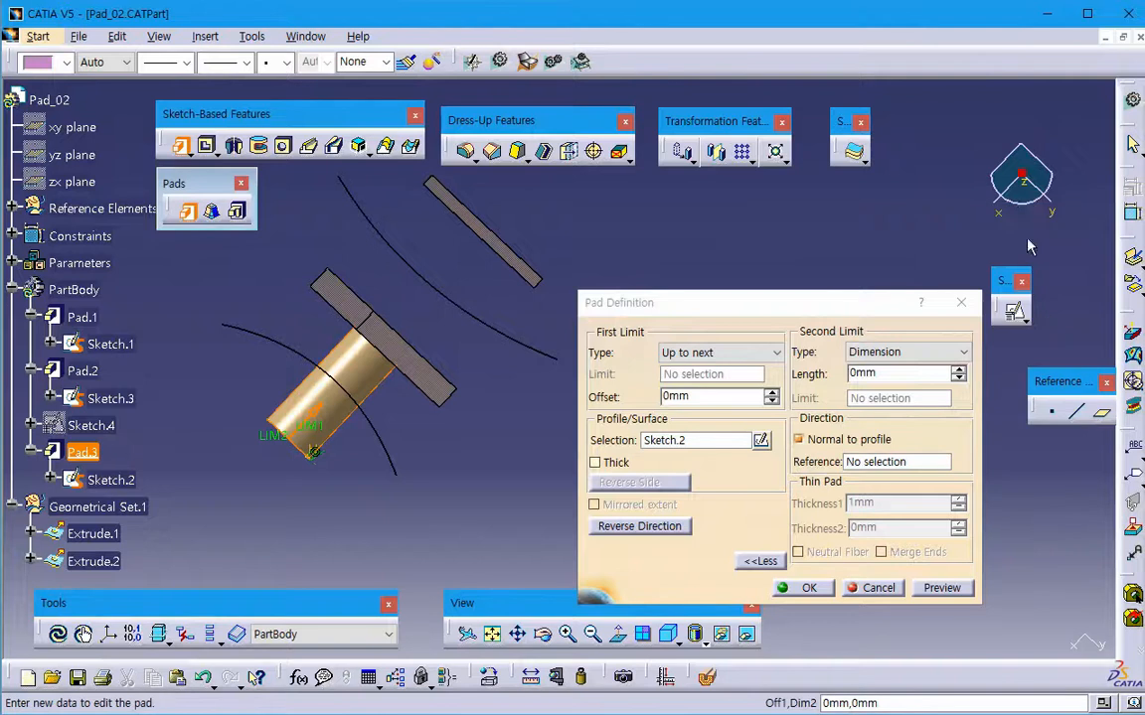
left_click(1023, 179)
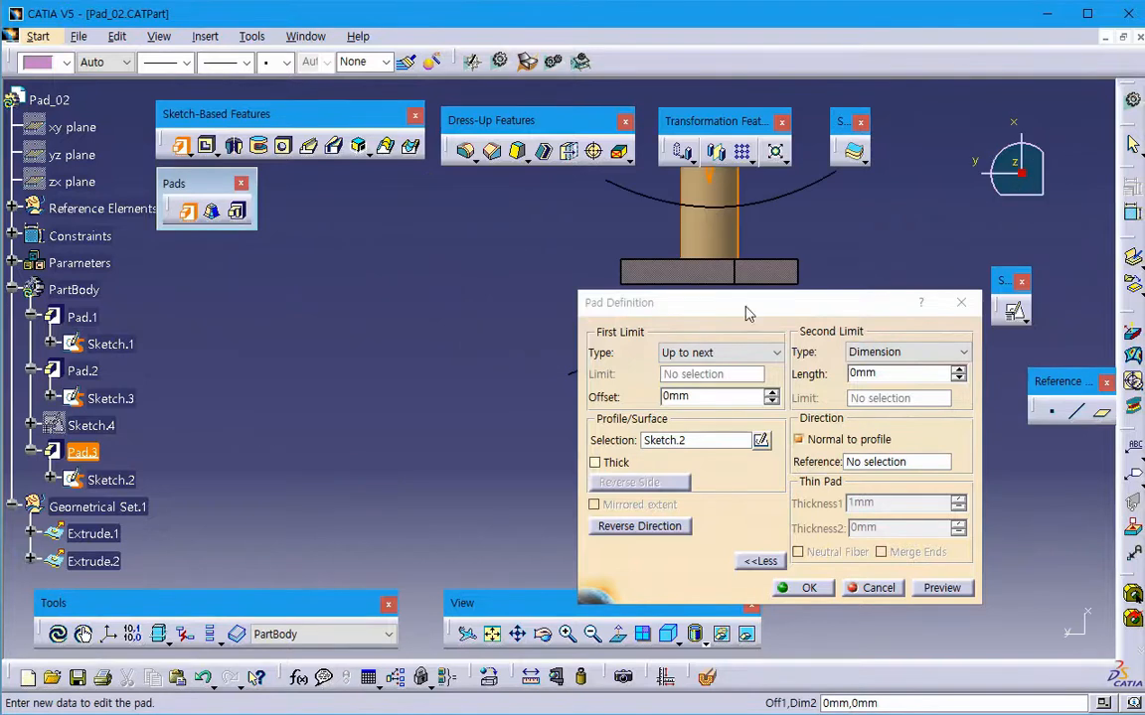
middle_click_drag(547, 330, 273, 389)
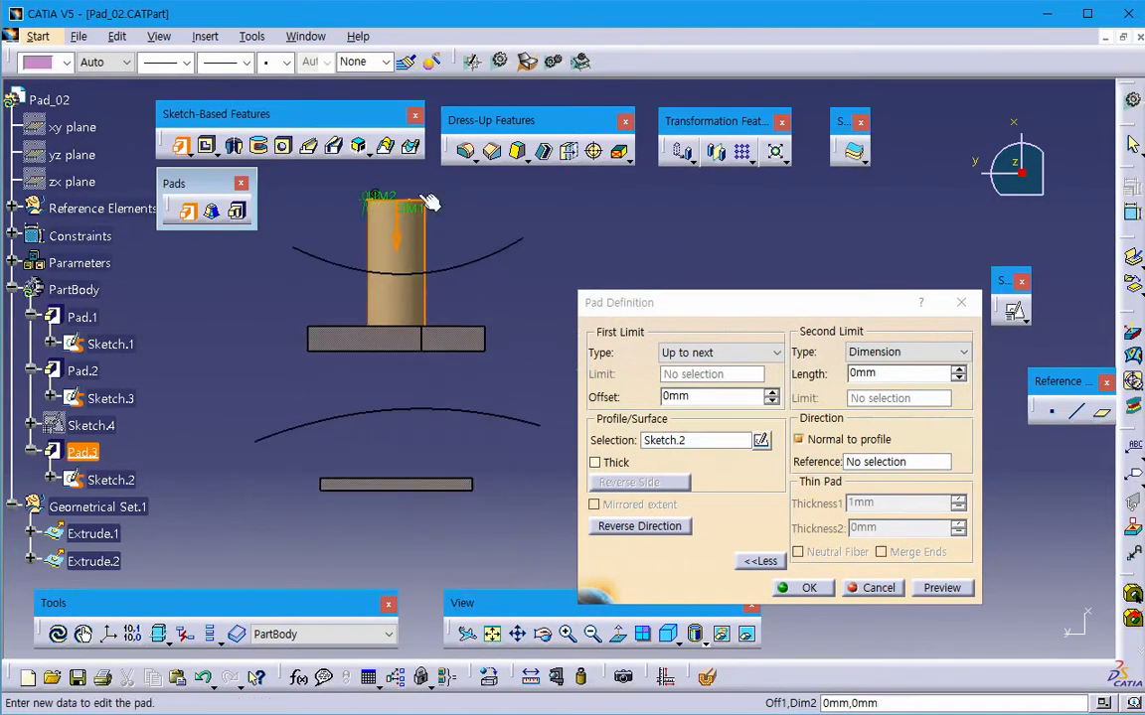
- Set the Up to next offset of the pad to -5 mm and preview the result
left_click(583, 402)
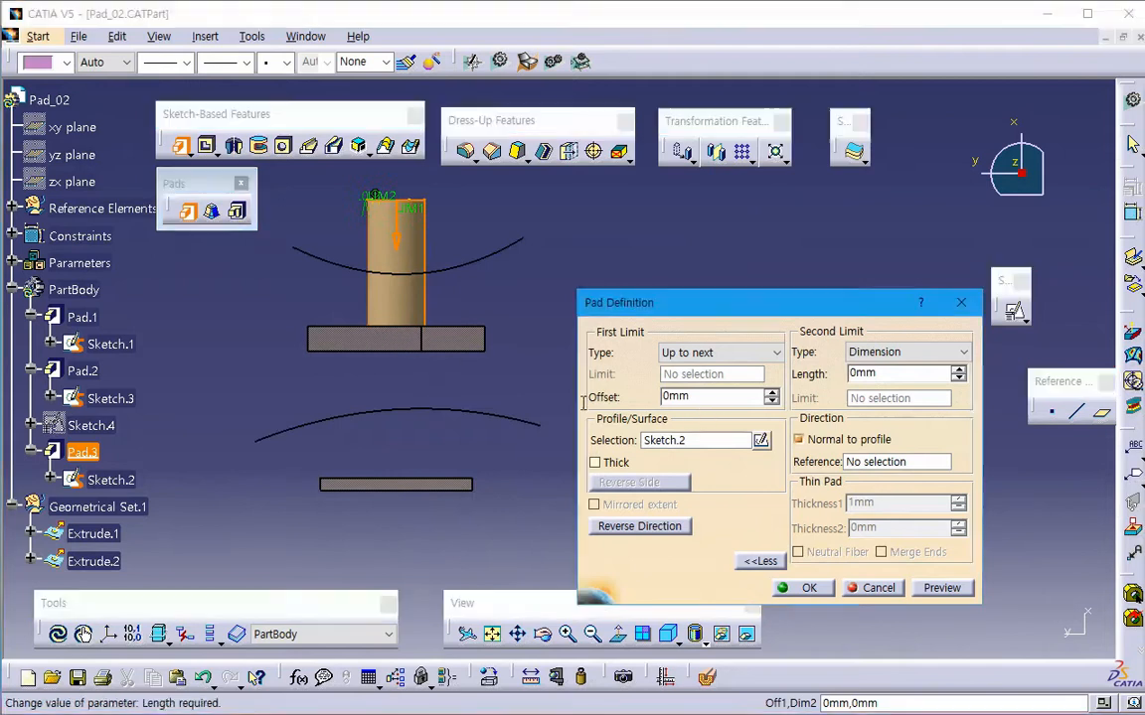
left_click_drag(583, 402, 570, 420)
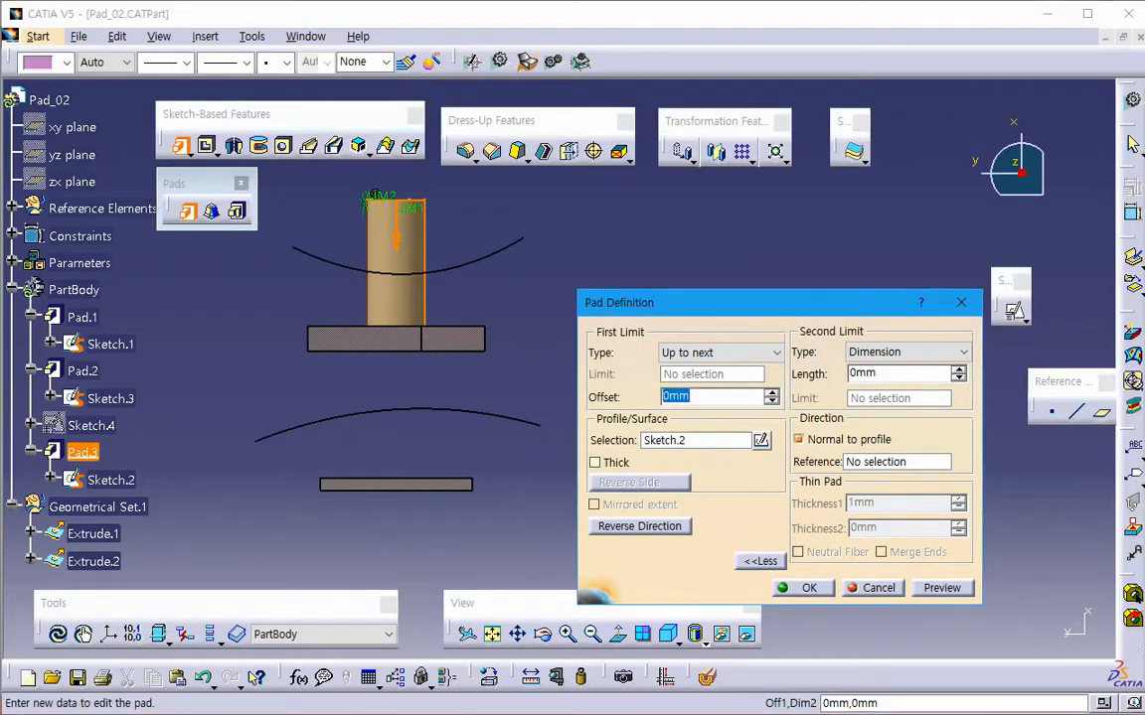
type("-5mm")
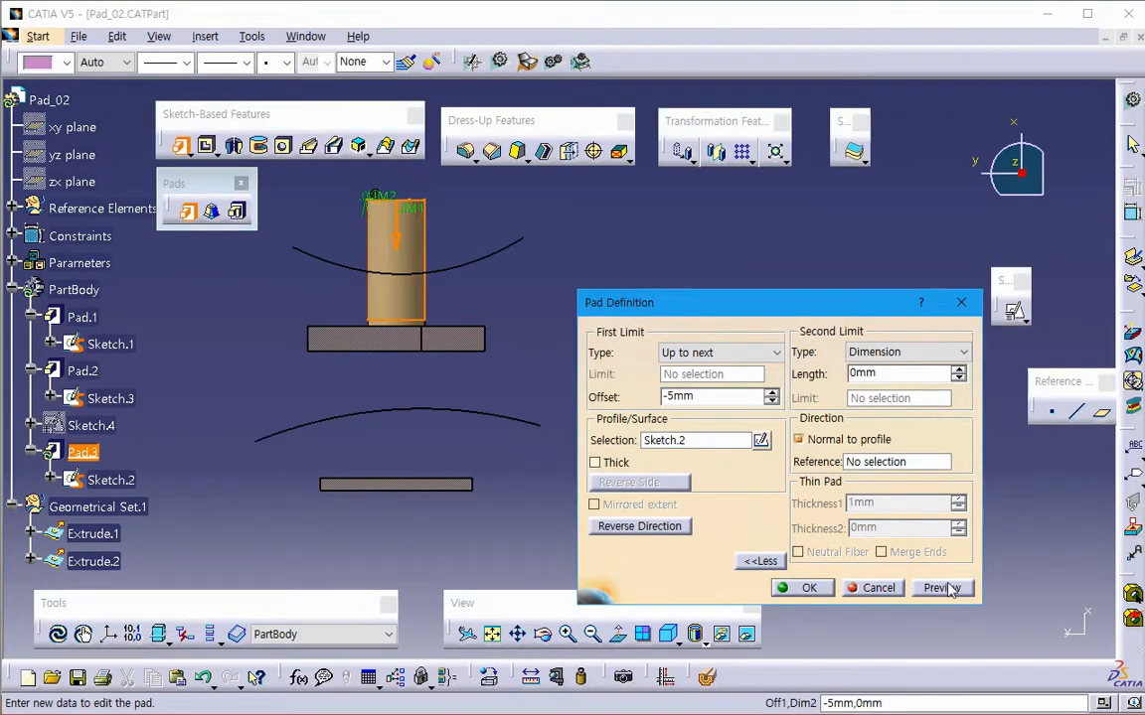
left_click(942, 588)
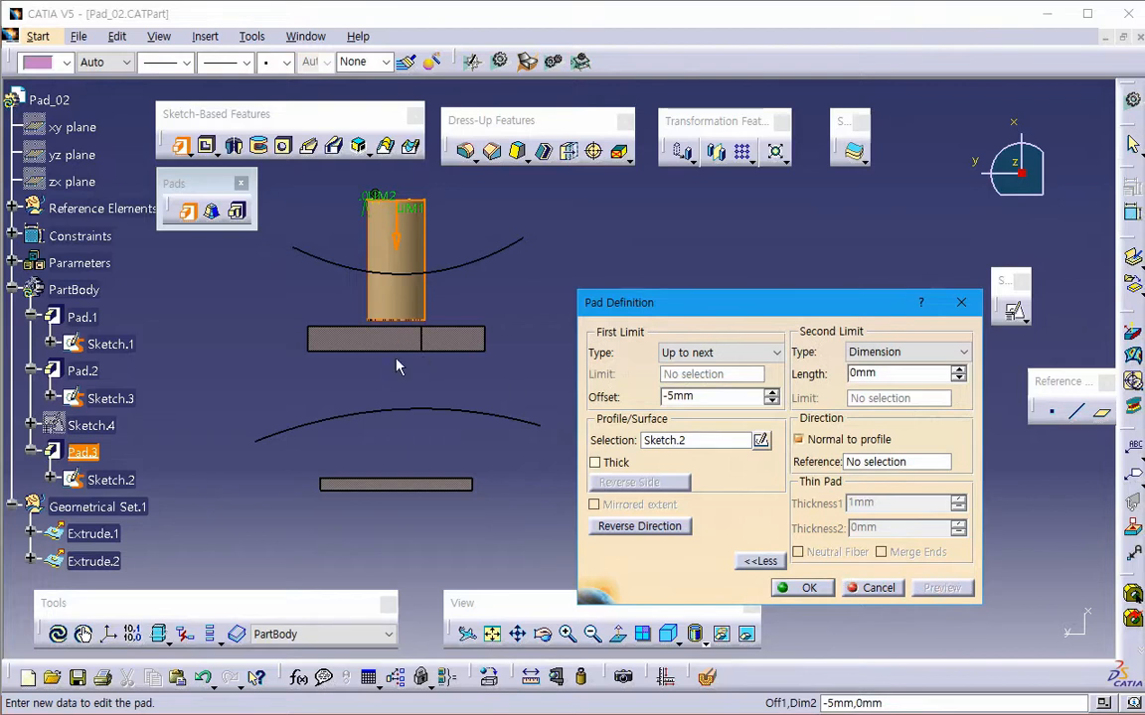
- Set the pad's first-limit offset to 30 mm and preview the result
left_click_drag(700, 398, 534, 414)
type("30mm")
left_click(940, 587)
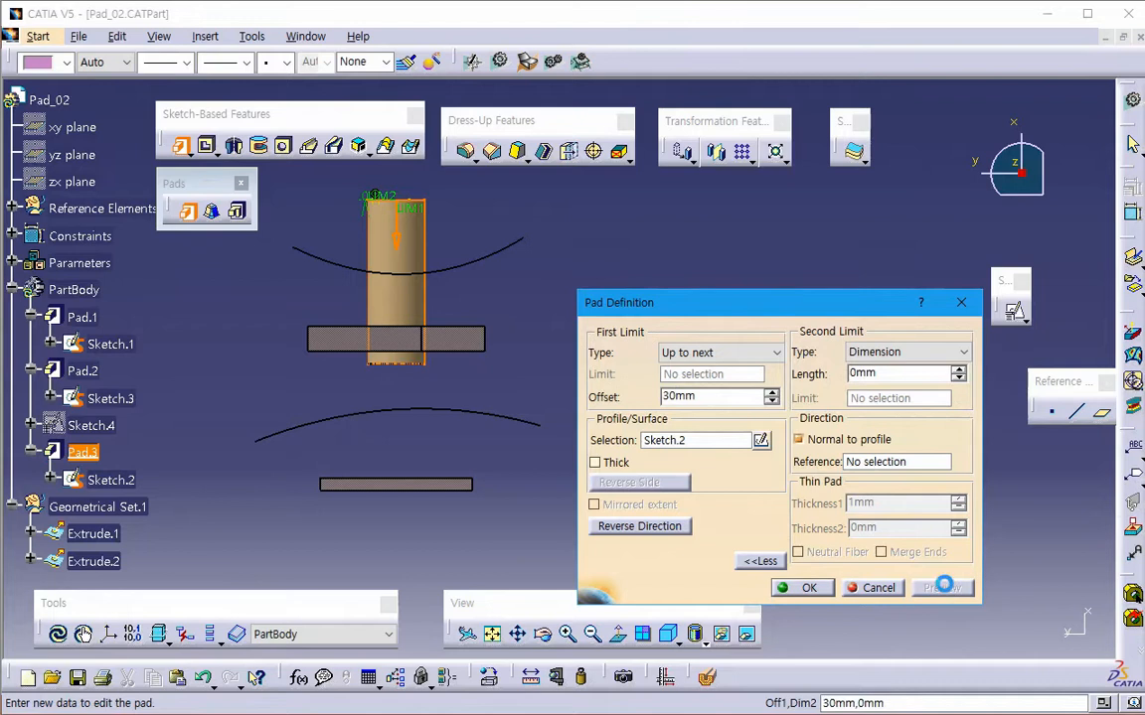
- Reset the pad's first-limit offset to 0 mm and preview it again
left_click_drag(698, 397, 468, 396)
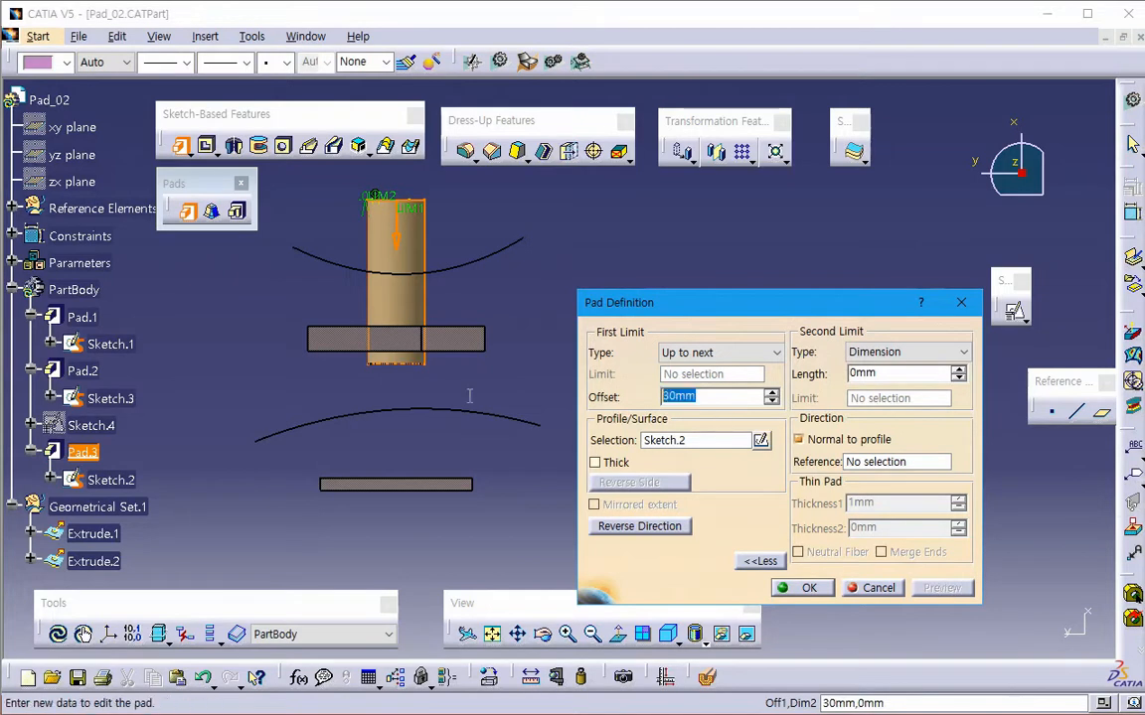
type("0mm")
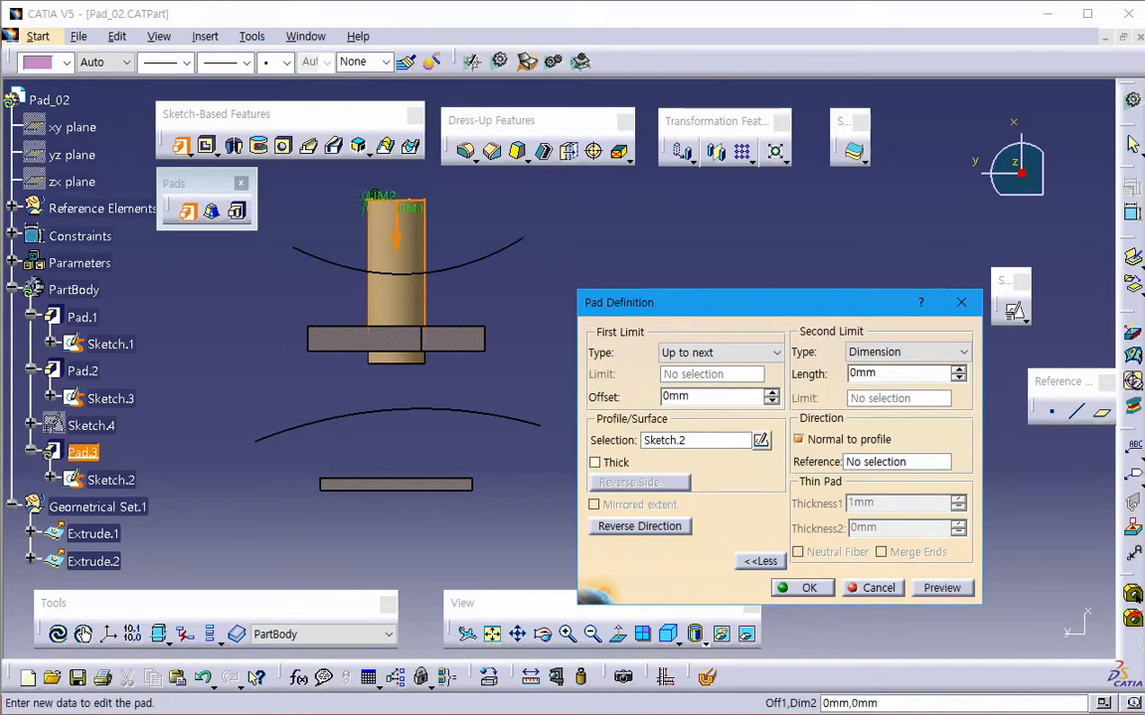
left_click(944, 590)
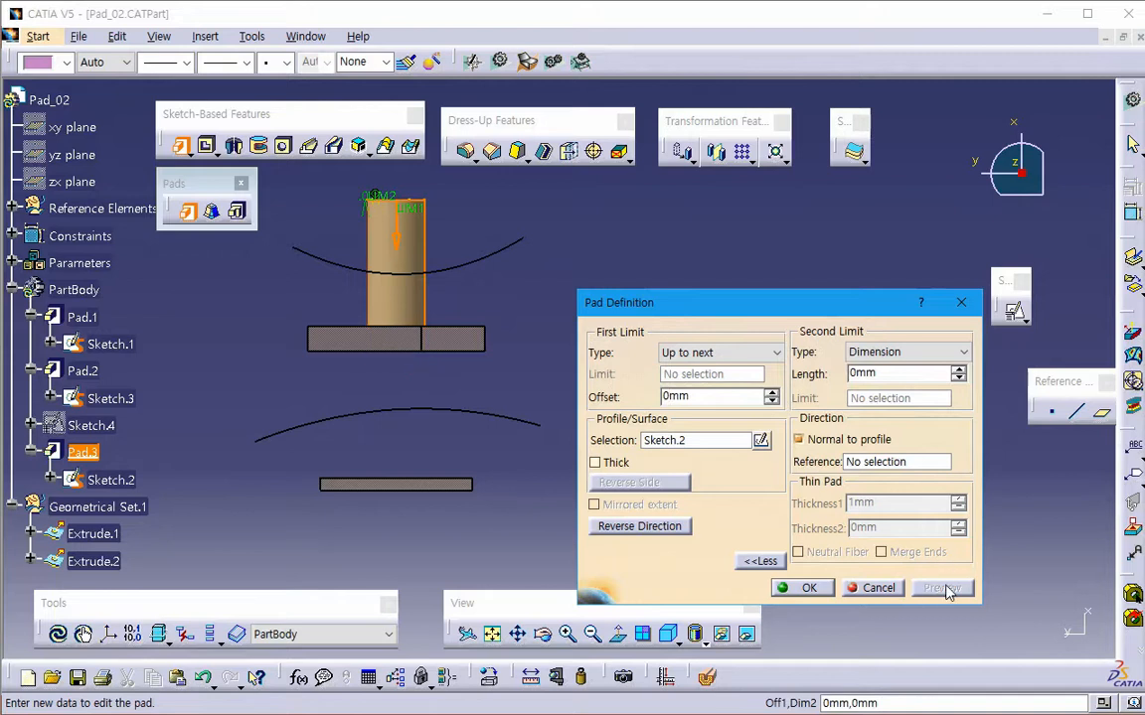
- Change the pad's first limit to Up to last, preview it, and add a 3 mm offset
left_click(700, 353)
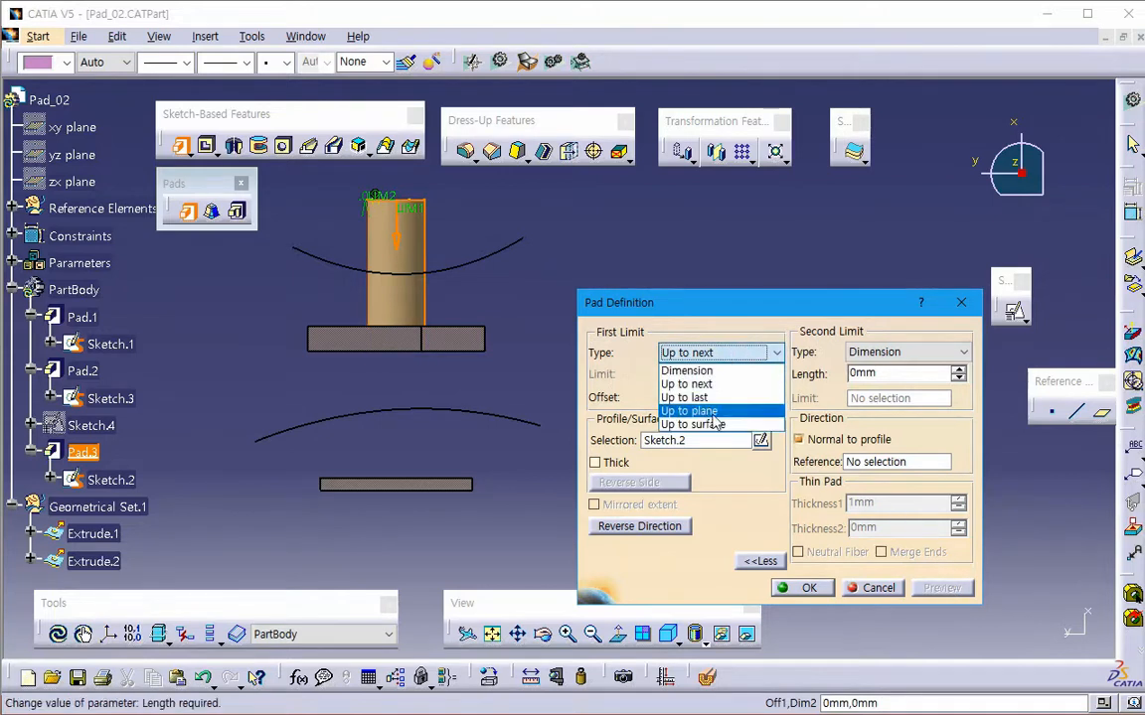
left_click(711, 399)
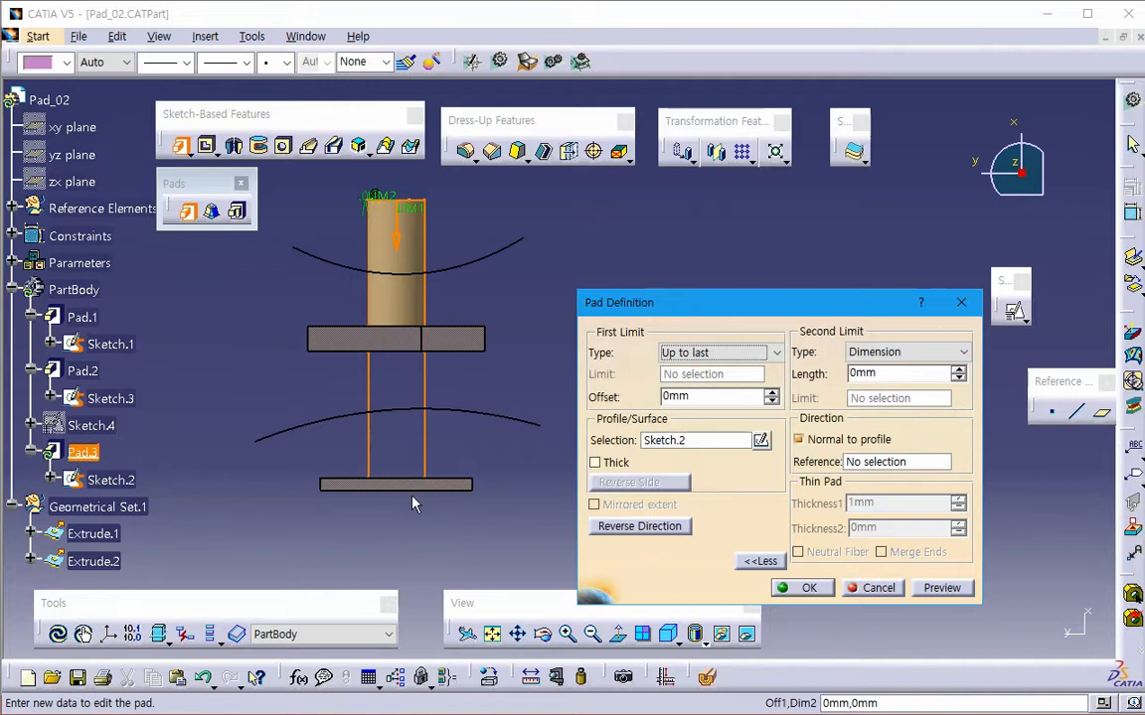
left_click(937, 587)
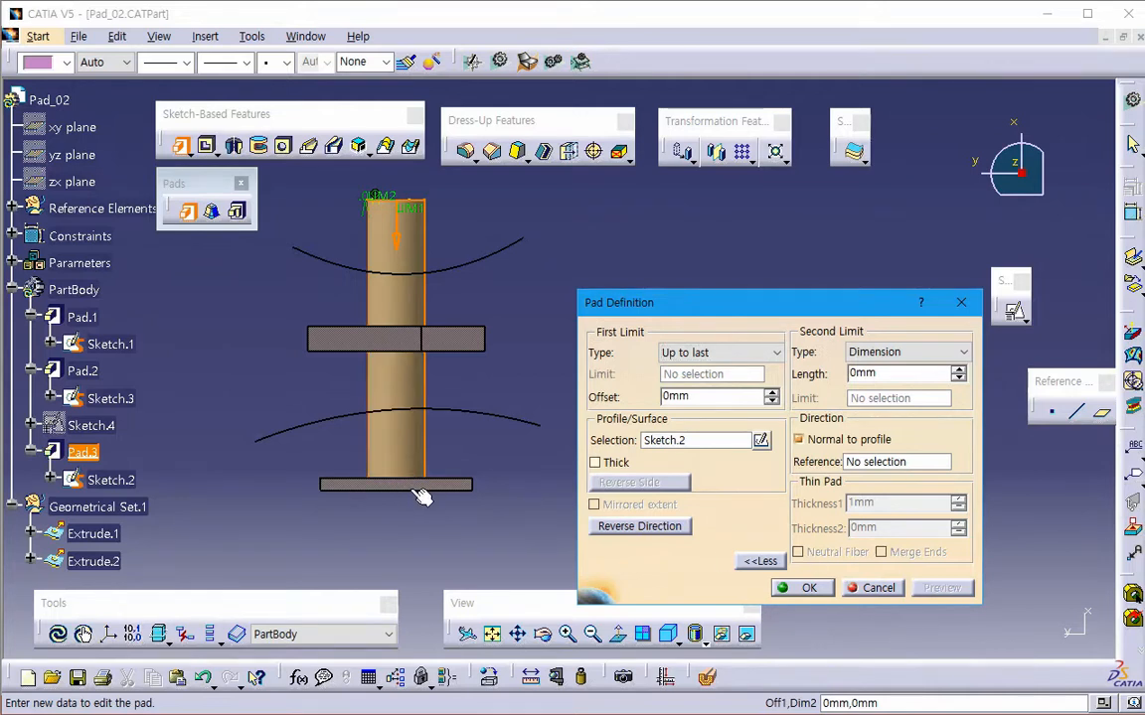
type("3")
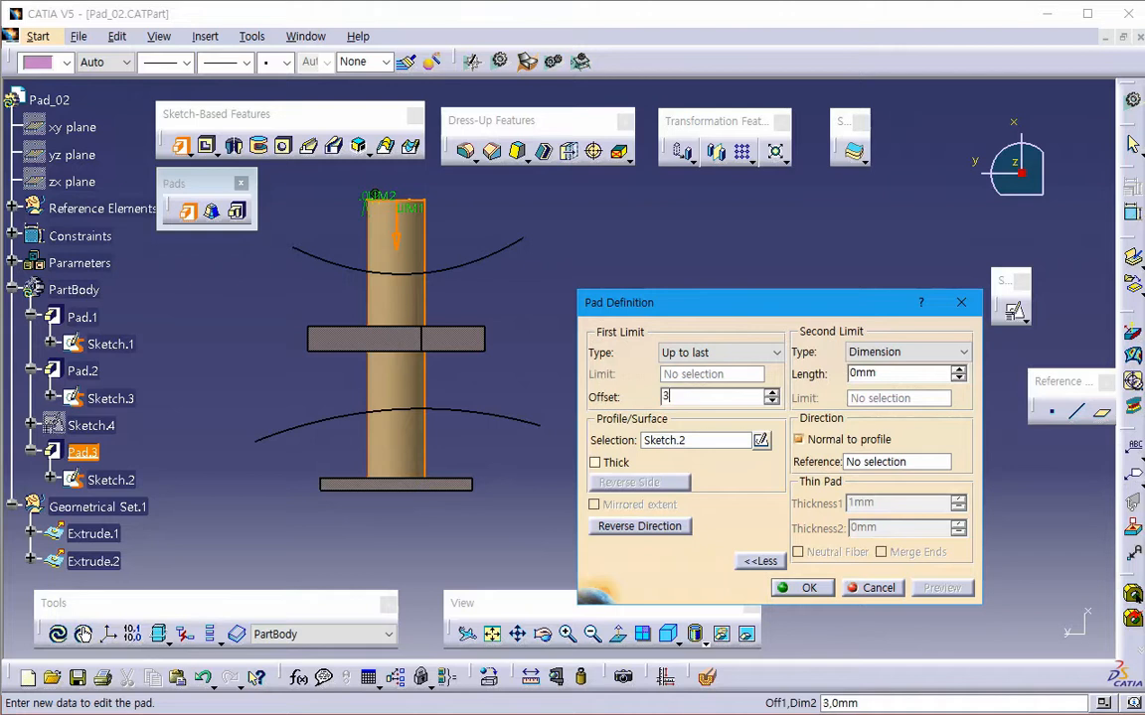
left_click(920, 590)
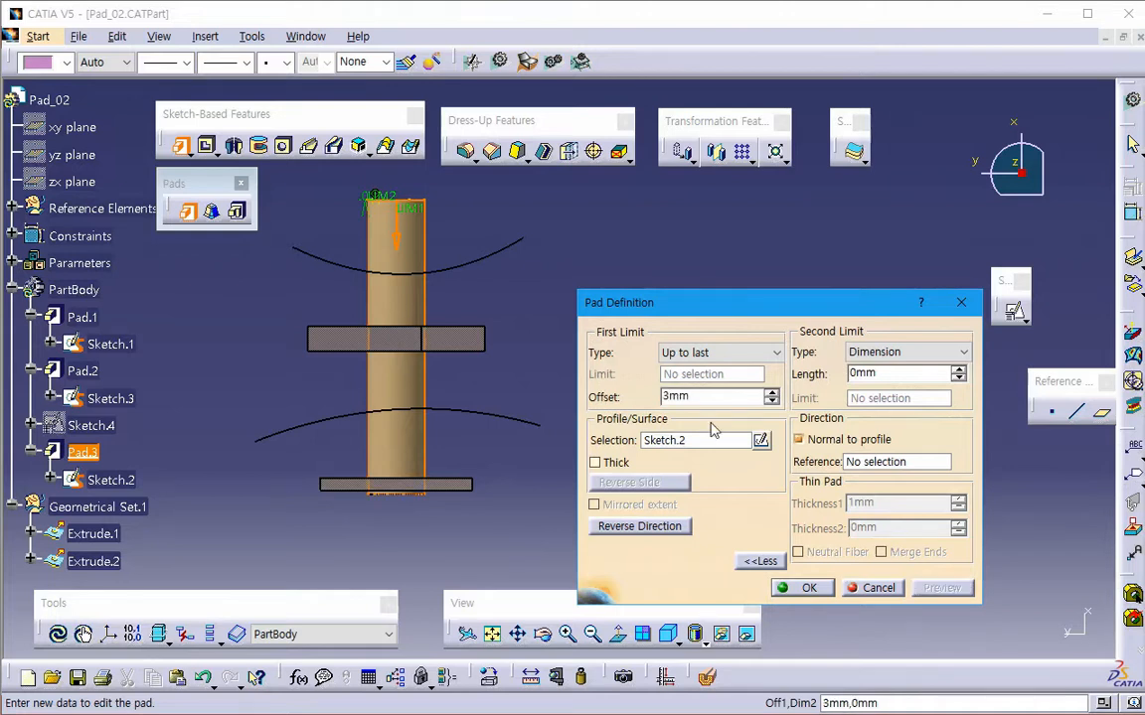
- Set the Up to last offset to -3 mm and preview the pad's end at the farthest block up close
left_click(712, 352)
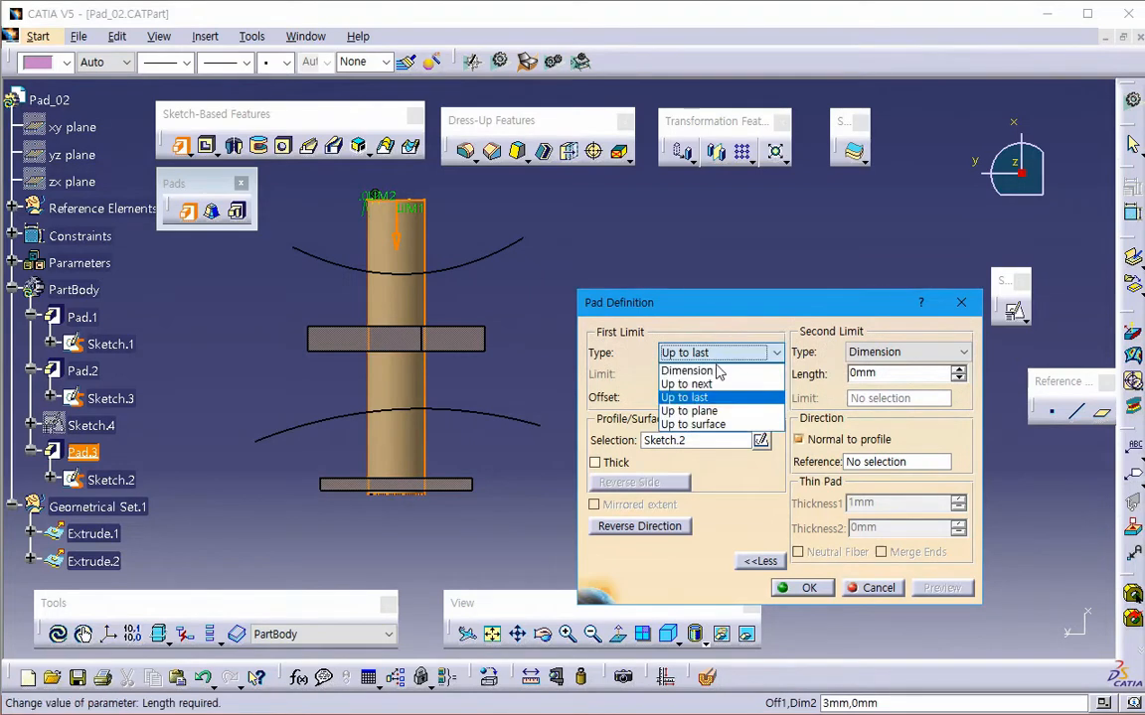
left_click(705, 402)
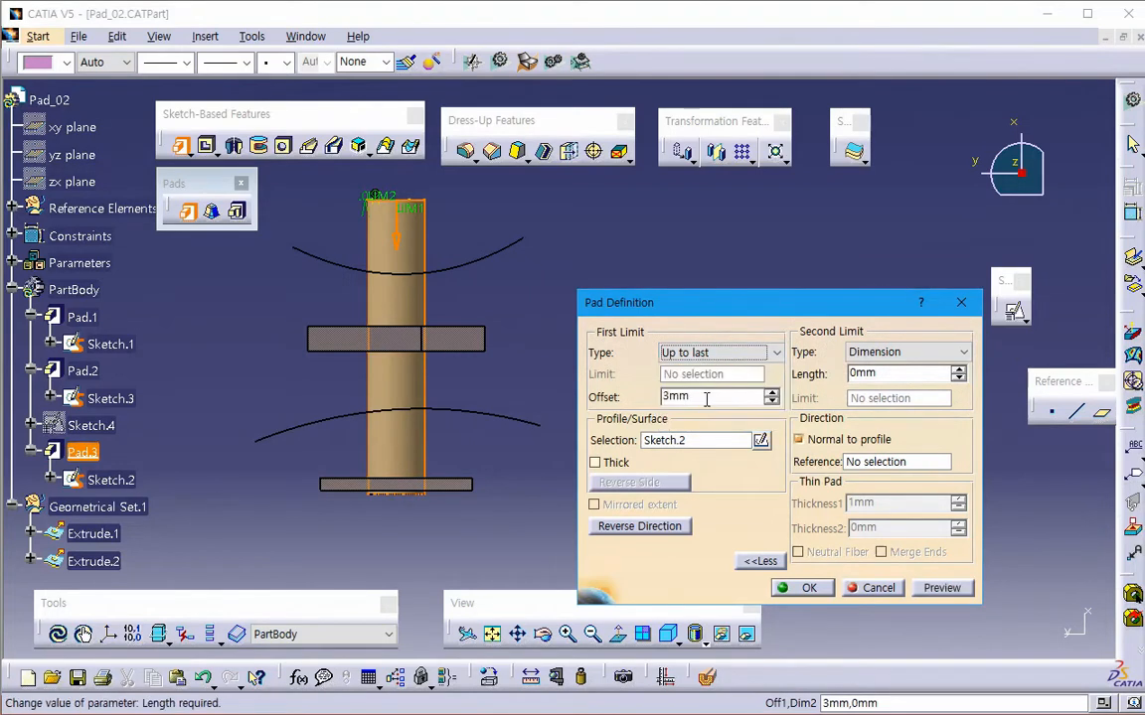
type("-3mm")
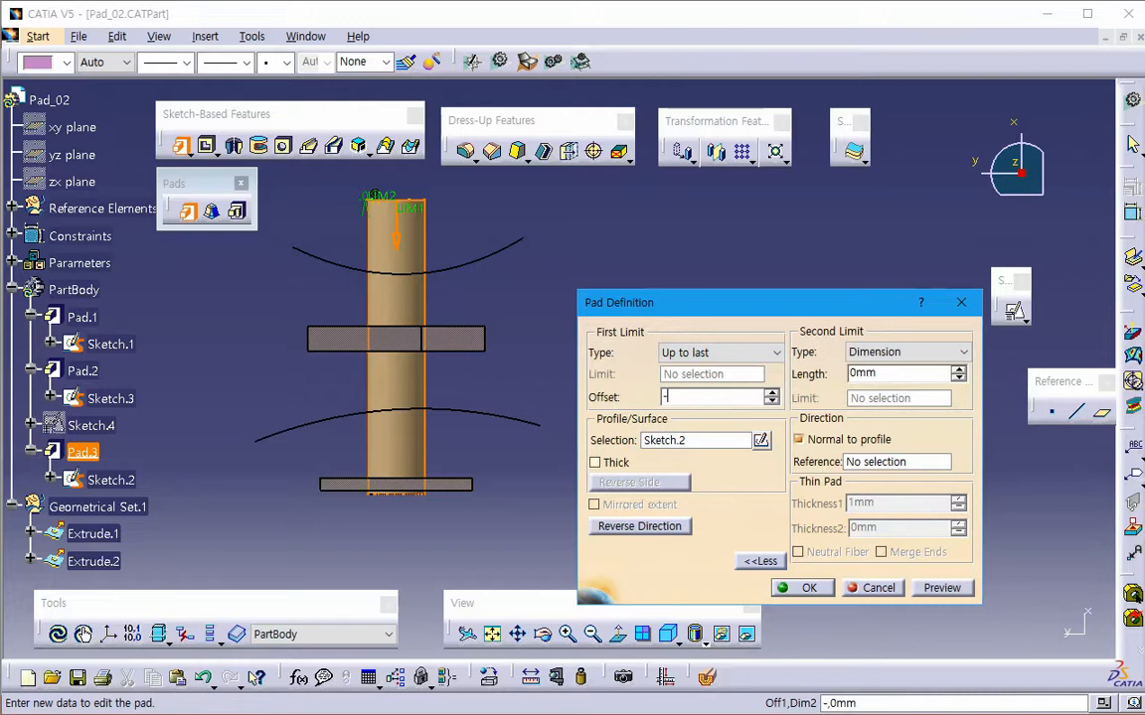
left_click(942, 593)
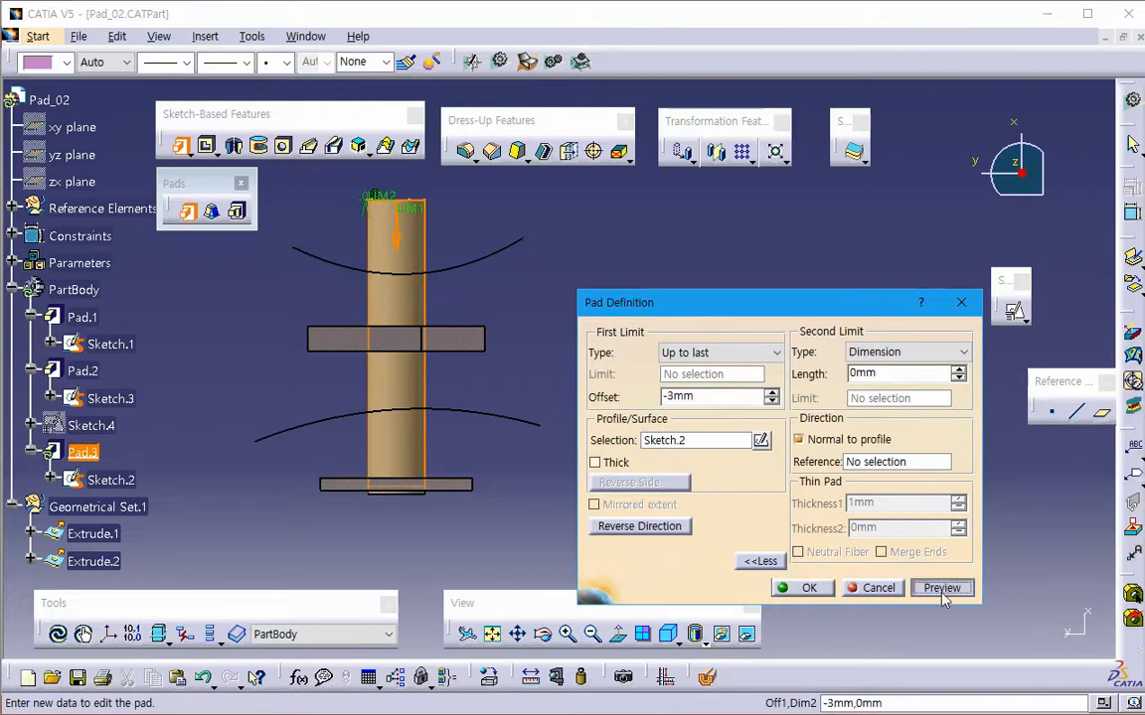
middle_click_drag(500, 549, 490, 493)
middle_click_drag(490, 494, 519, 458)
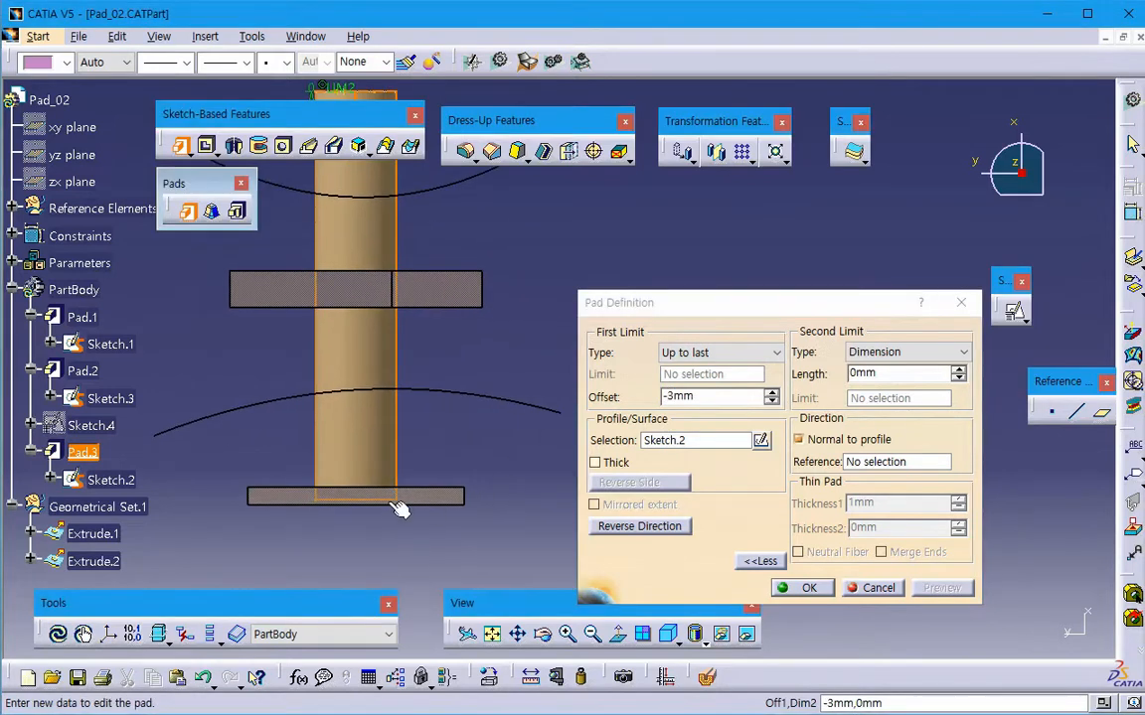
- Change the pad's first limit to Up to plane, ending at the facing side of the notched block Pad.1, and preview it
middle_click_drag(434, 529, 439, 553)
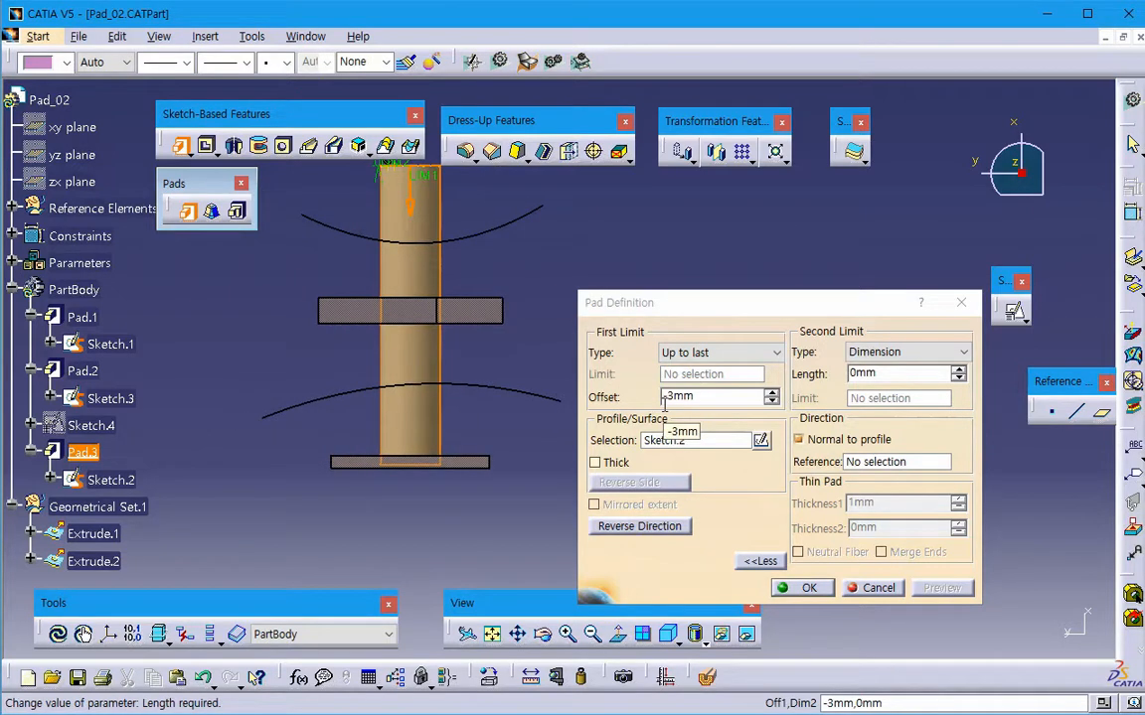
middle_click_drag(510, 529, 596, 378)
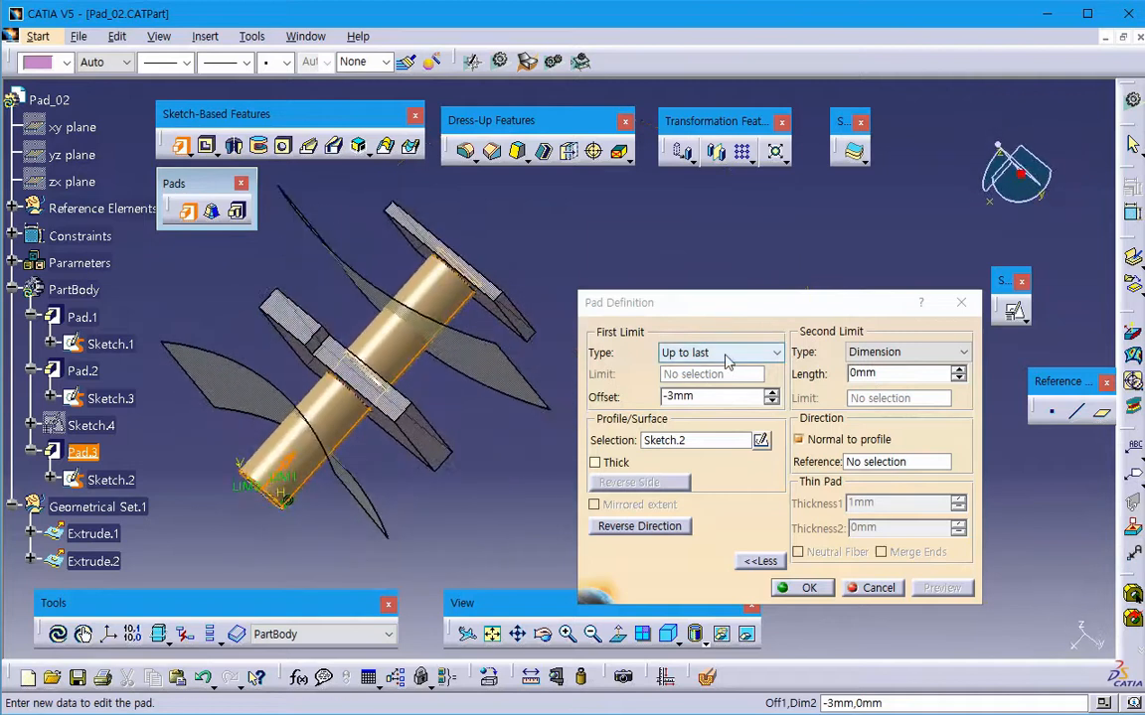
left_click(728, 353)
left_click(714, 411)
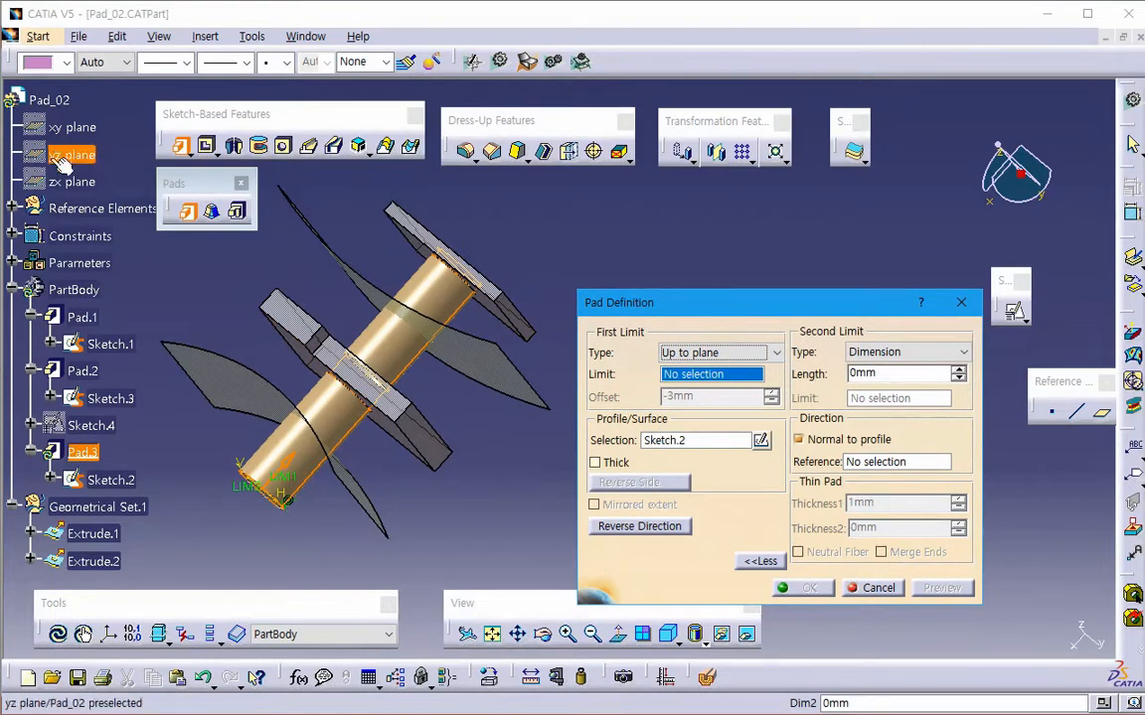
left_click(396, 435)
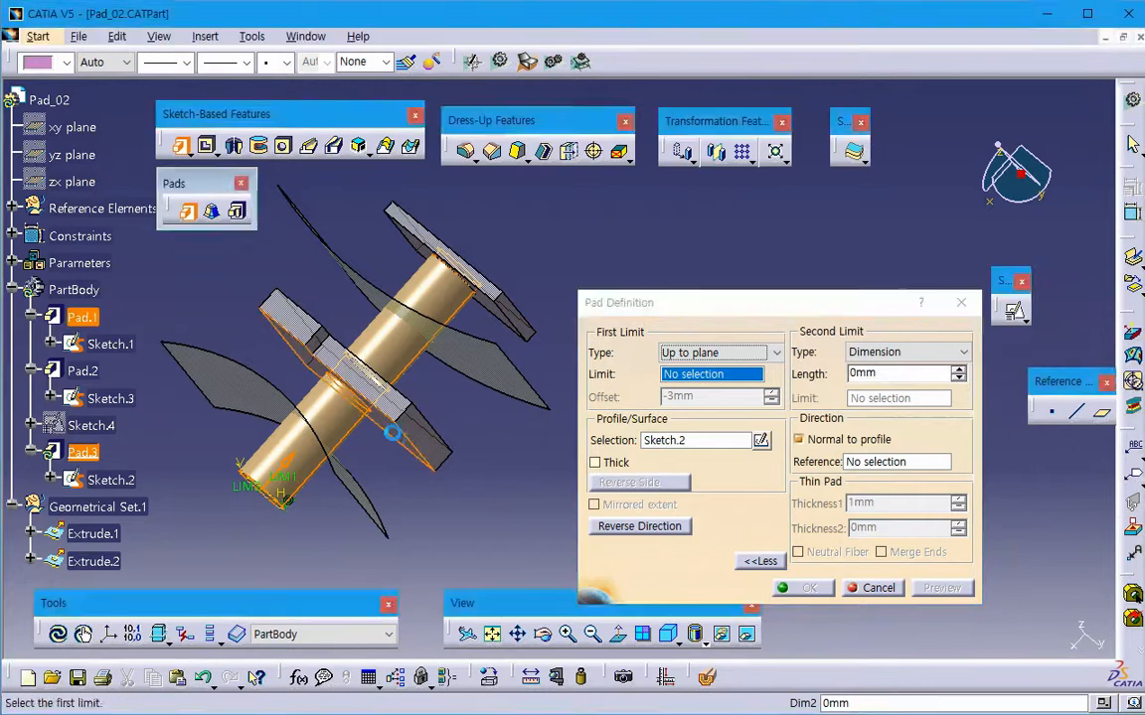
left_click(924, 593)
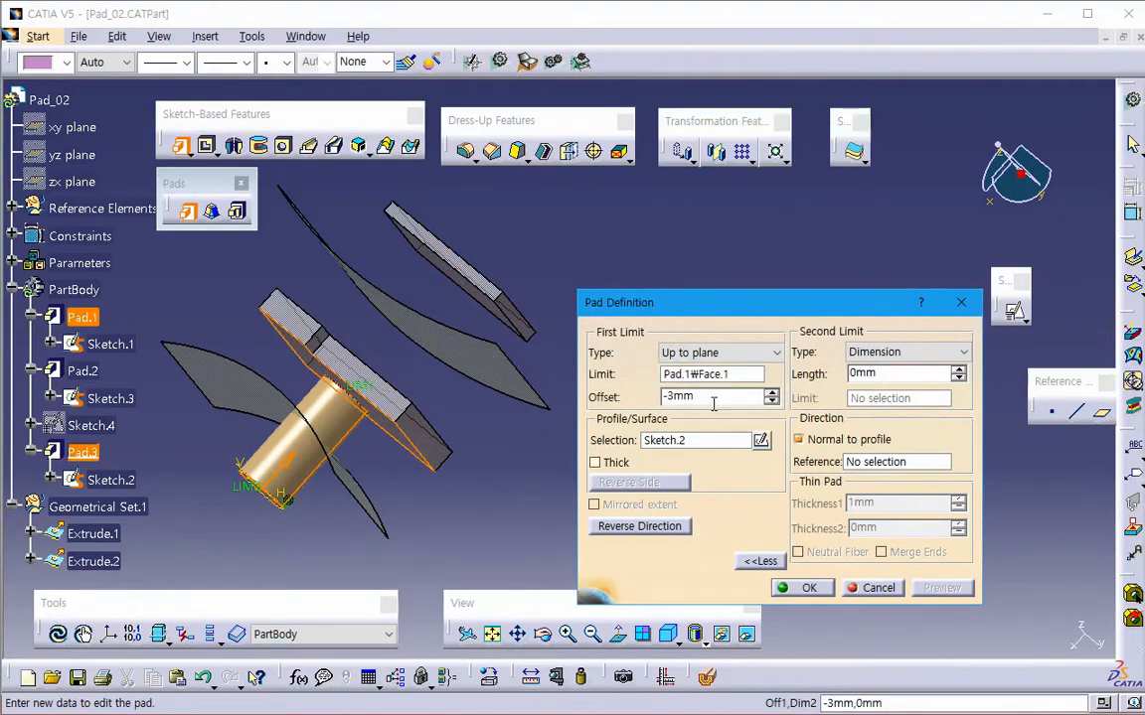
- Change the pad's first limit type to Up to surface
left_click(695, 353)
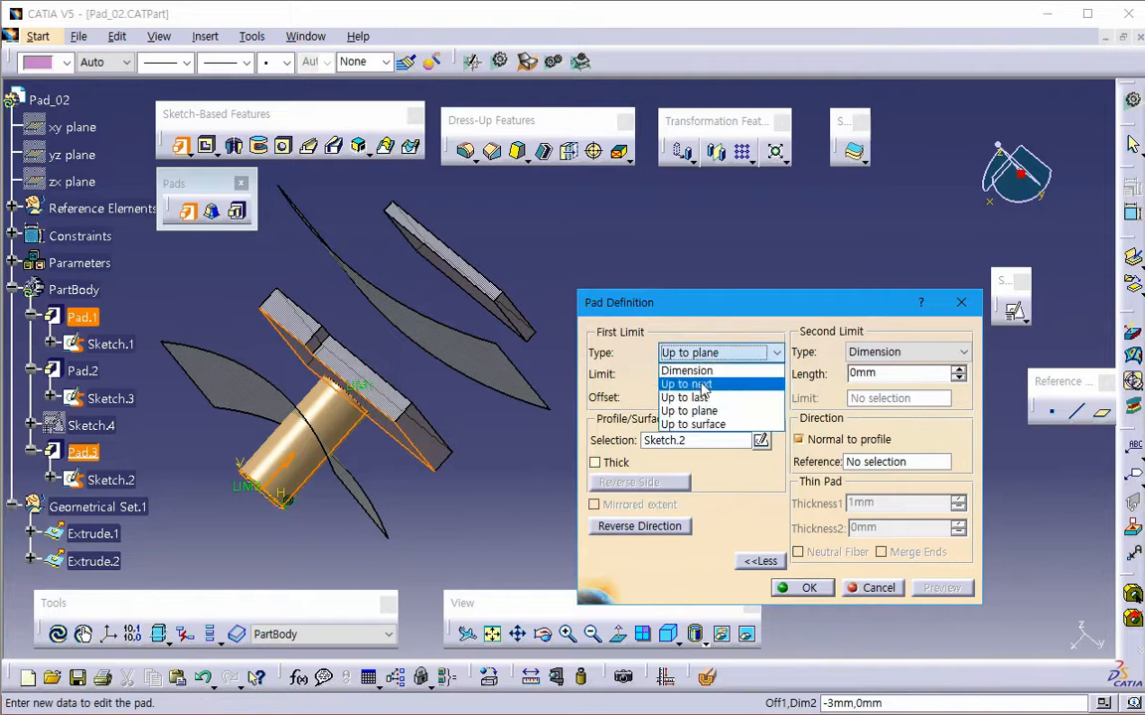
left_click(693, 424)
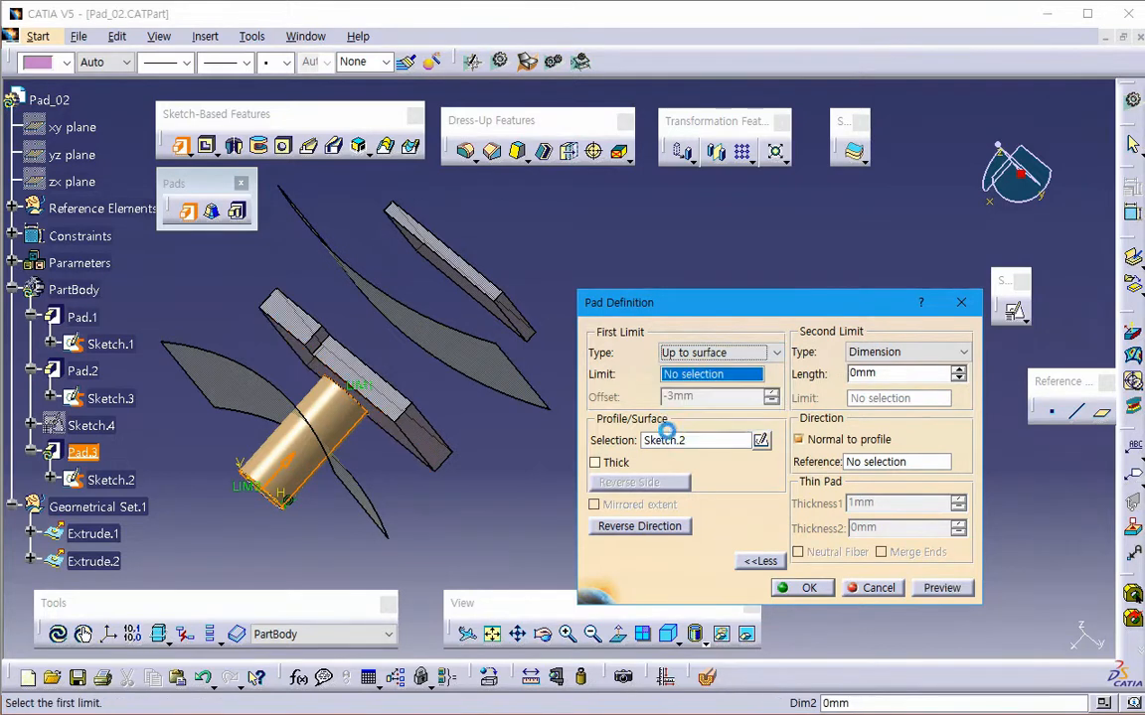
middle_click_drag(474, 479, 494, 470)
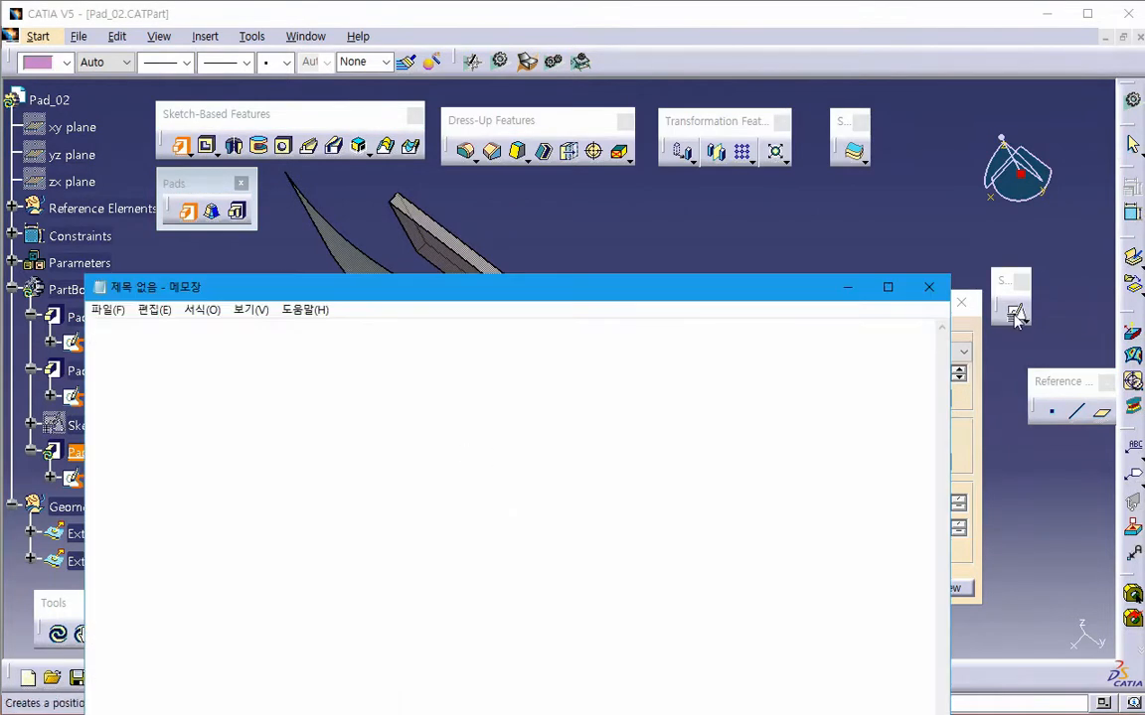
- Switch to Notepad and write the note "Point -> Line -> Curve -> Plane -> Surface -> Body... -> File -> Assembly.."
left_click_drag(951, 280, 755, 456)
left_click_drag(588, 471, 781, 236)
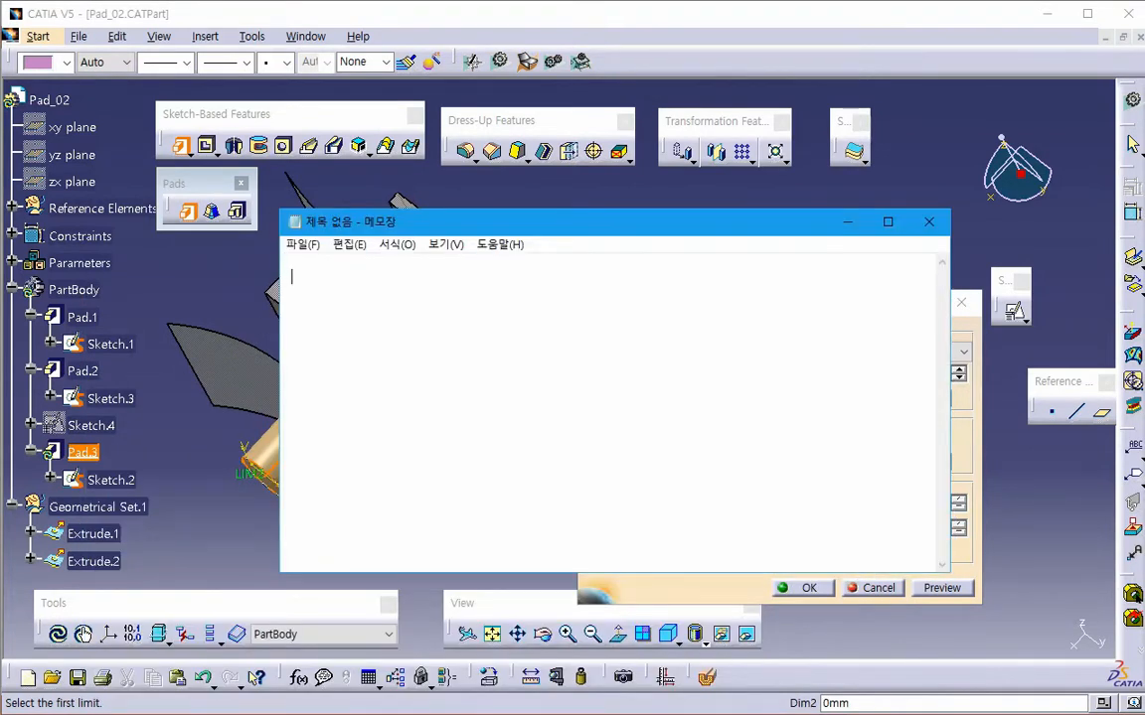
type("Point -> Line -> Curve ->")
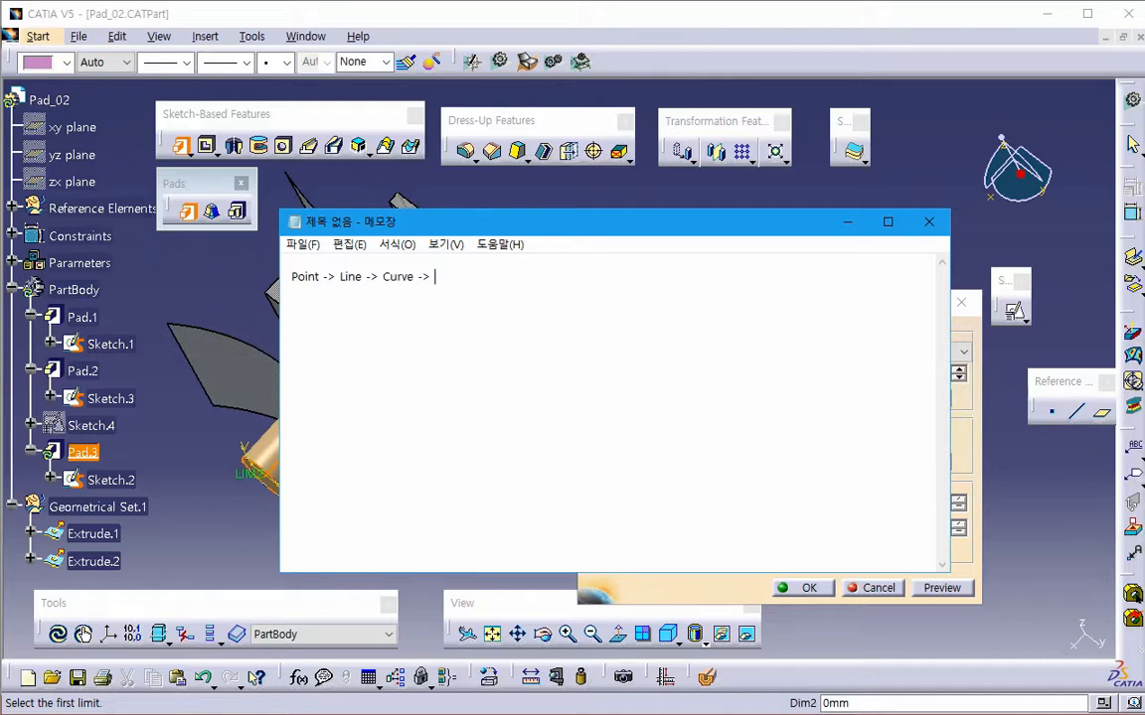
type("Plan")
type("e -> Surface -> Body...")
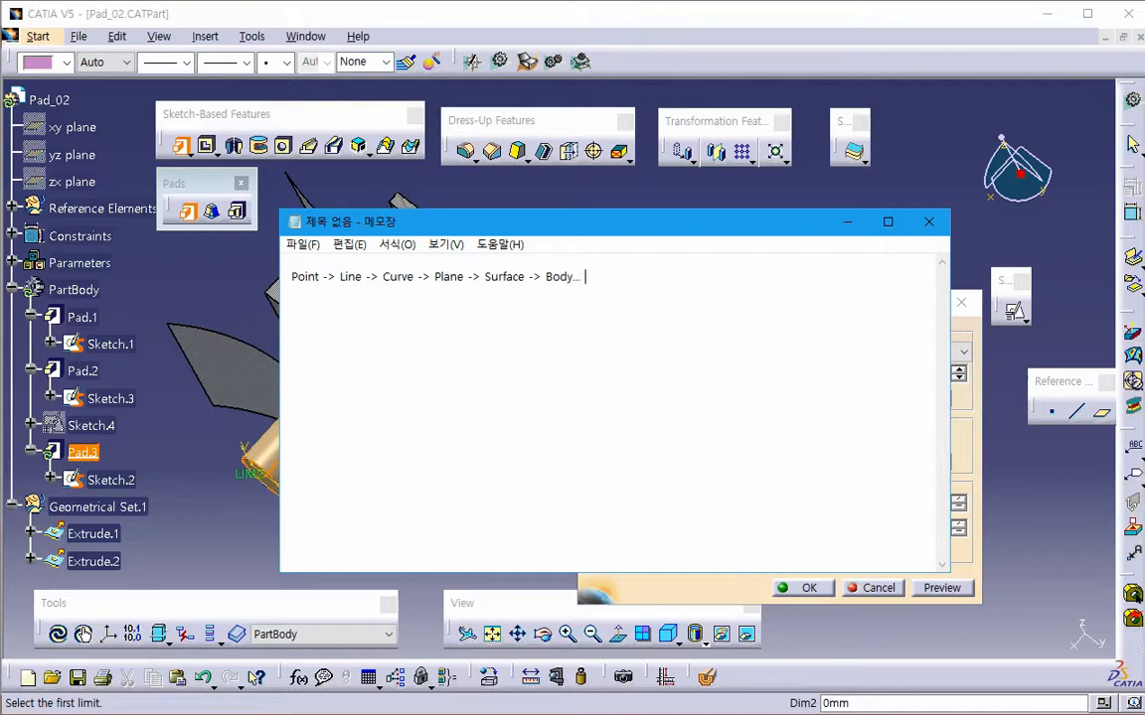
type(" -> File -> Assembly..")
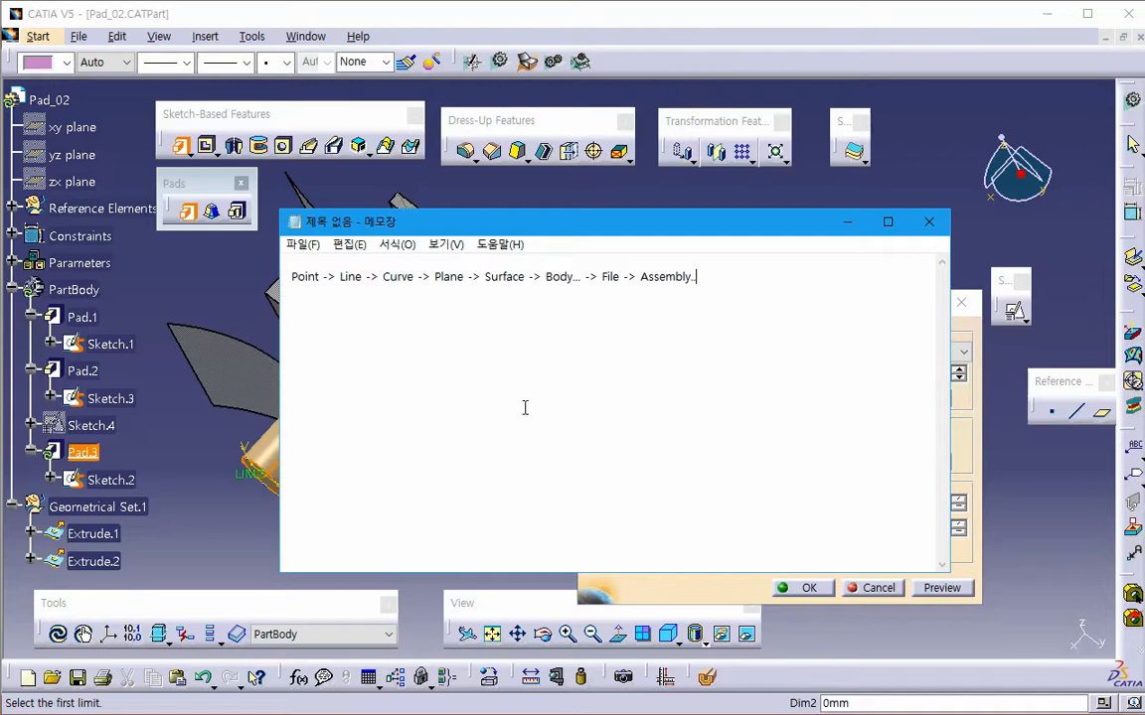
- Highlight the whole note and its Line, Curve, Plane and Surface terms, and close Notepad without saving
left_click_drag(291, 280, 746, 307)
left_click(745, 309)
double_click(397, 280)
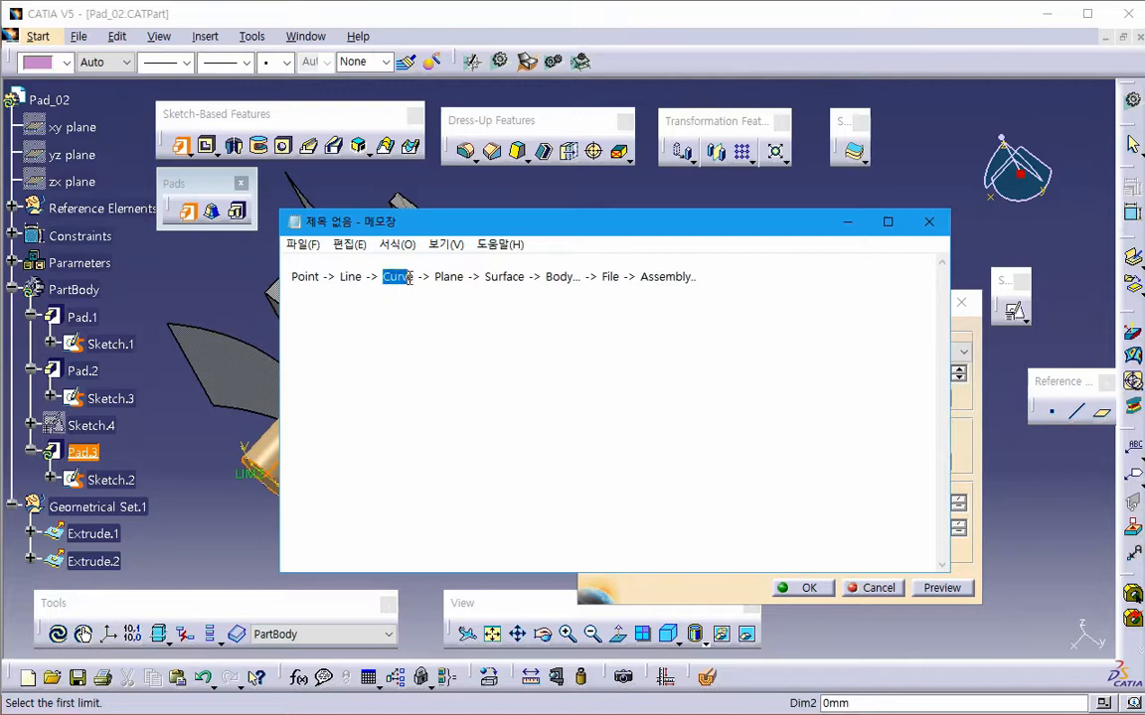
double_click(502, 280)
left_click(383, 281)
left_click_drag(344, 283, 414, 280)
left_click(411, 325)
left_click(531, 335)
double_click(447, 277)
double_click(502, 278)
left_click(527, 322)
left_click(928, 222)
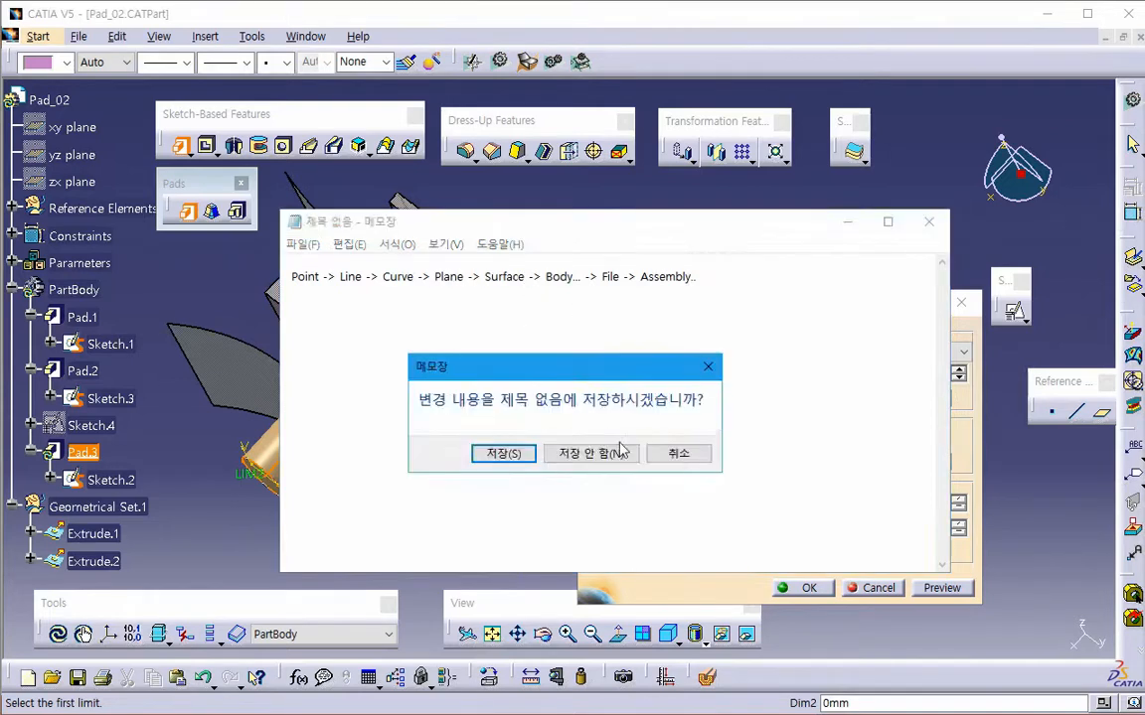
left_click(592, 455)
- Switch back to CATIA, end the Up to surface pad at the nearest curved surface Extrude.1, and preview it
left_click(695, 353)
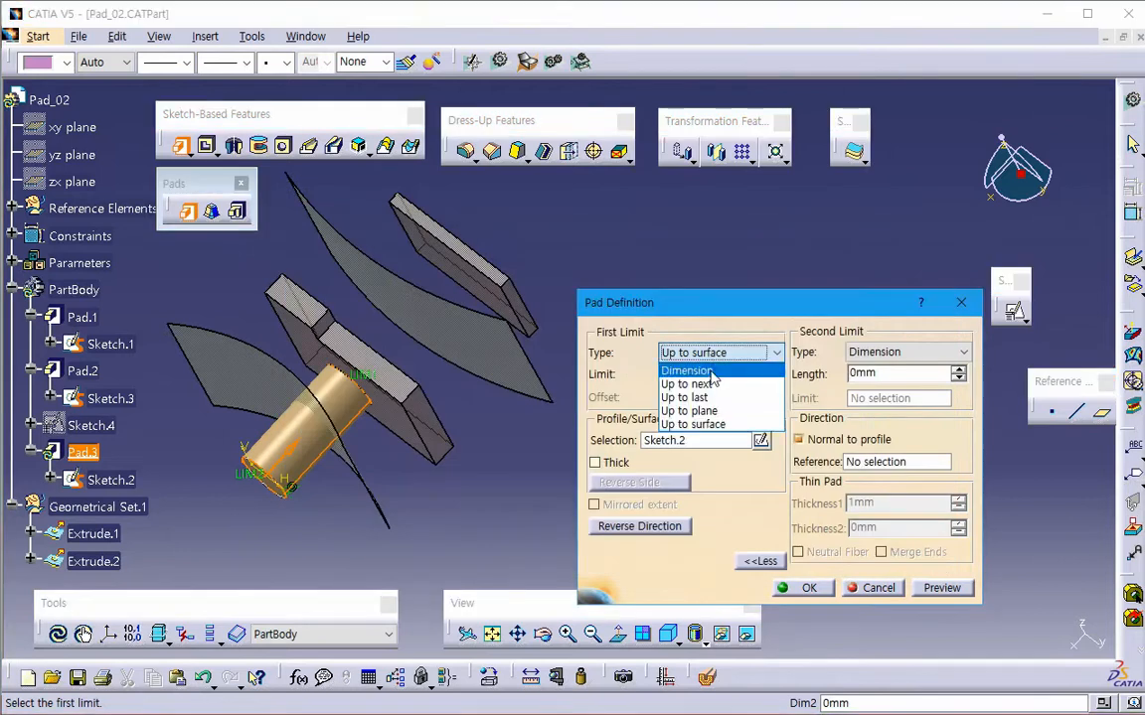
left_click(705, 427)
middle_click_drag(498, 486, 483, 475)
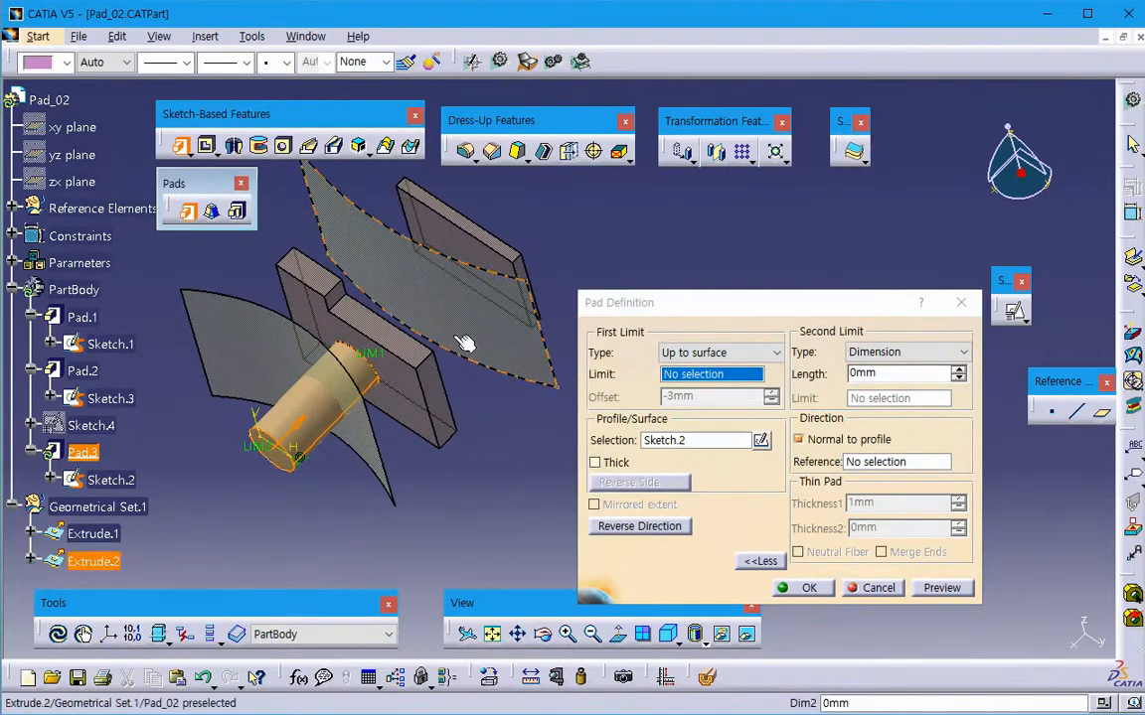
left_click(444, 242)
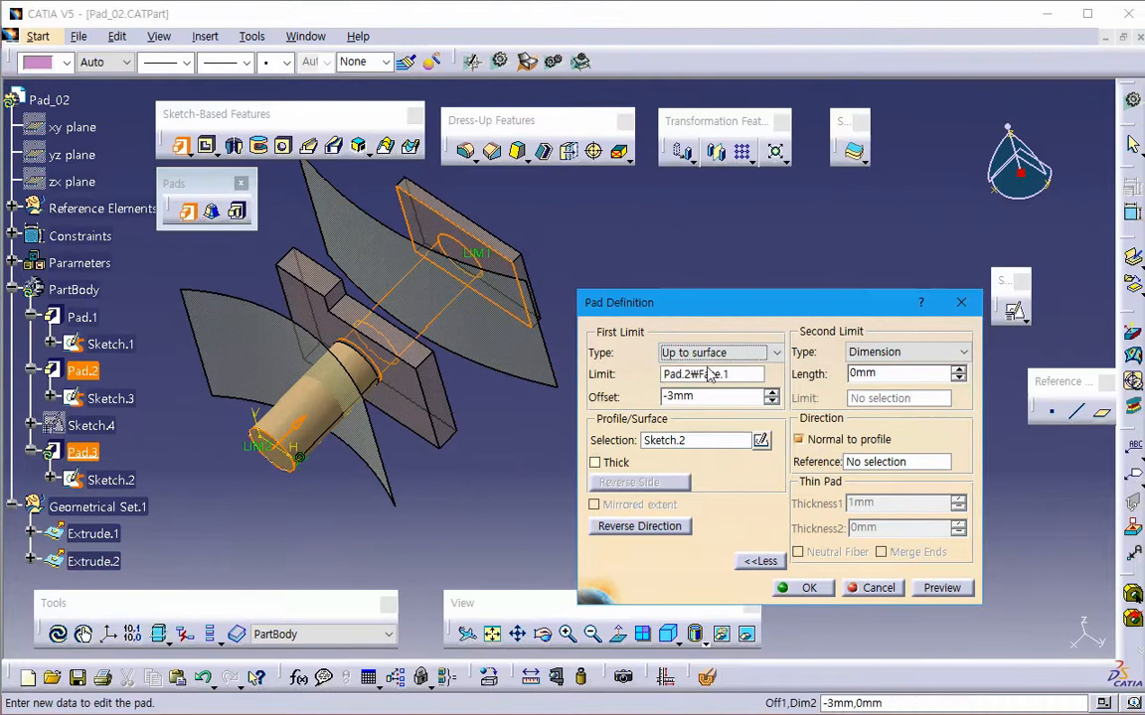
left_click(261, 338)
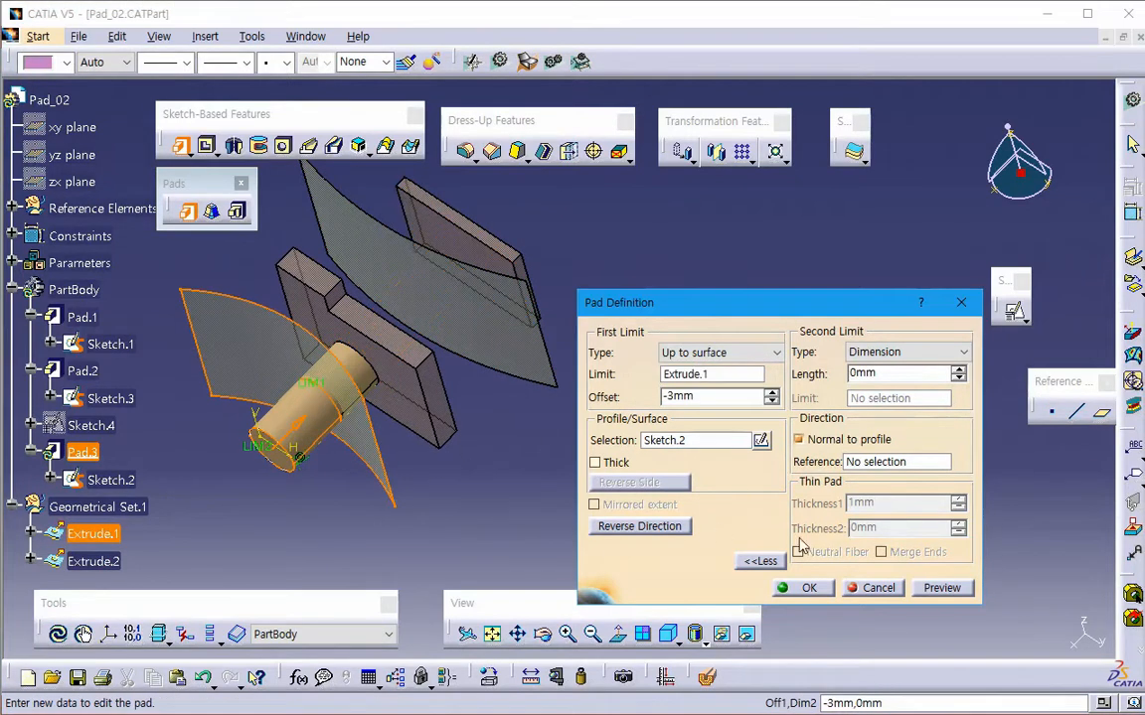
left_click(941, 587)
middle_click_drag(487, 475, 418, 397)
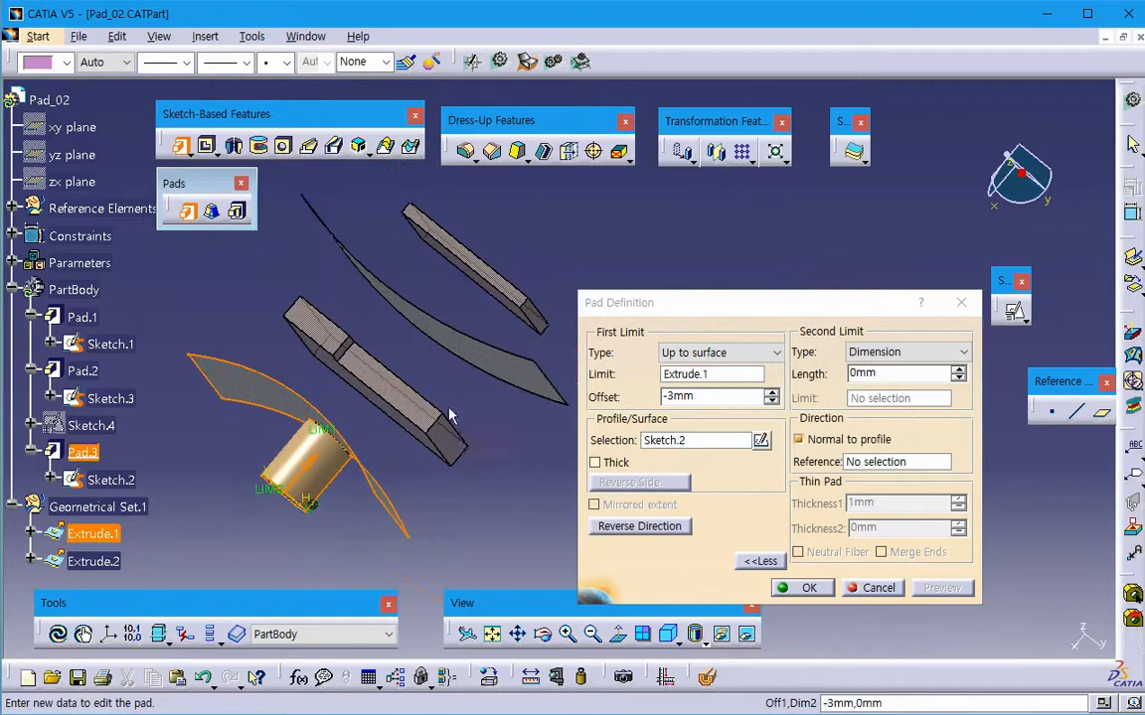
- Set the pad's first-limit offset to 0 mm, preview it at the curved surface, and cancel the pad
double_click(702, 398)
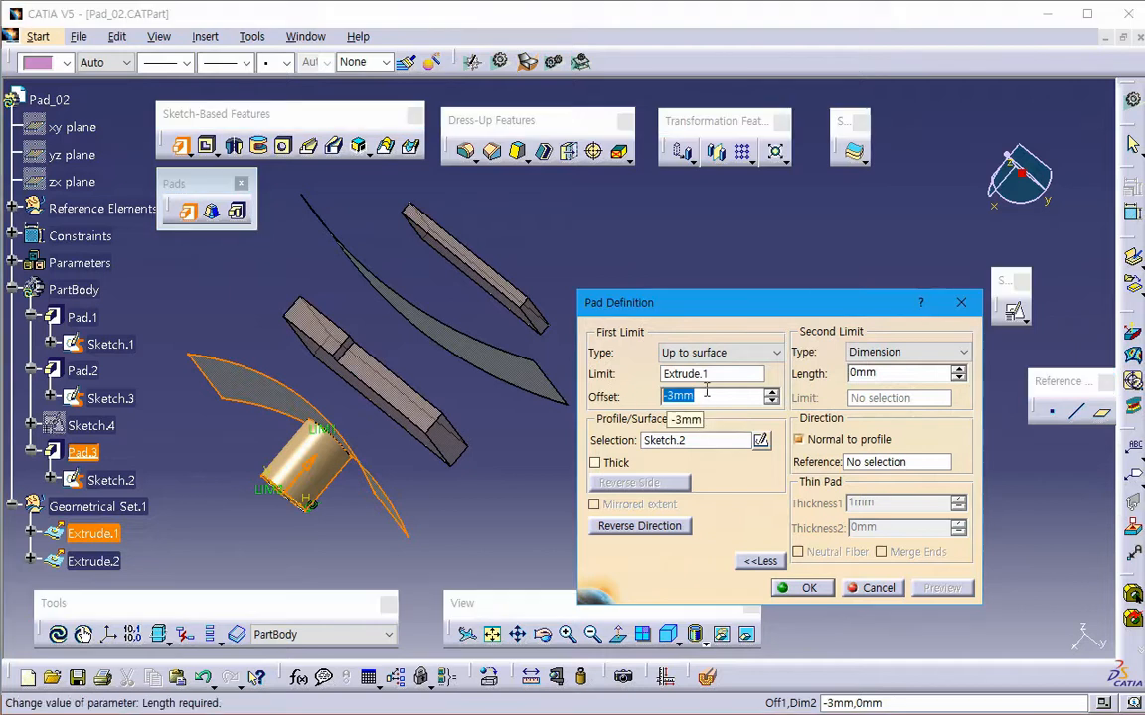
type("0")
key("Return")
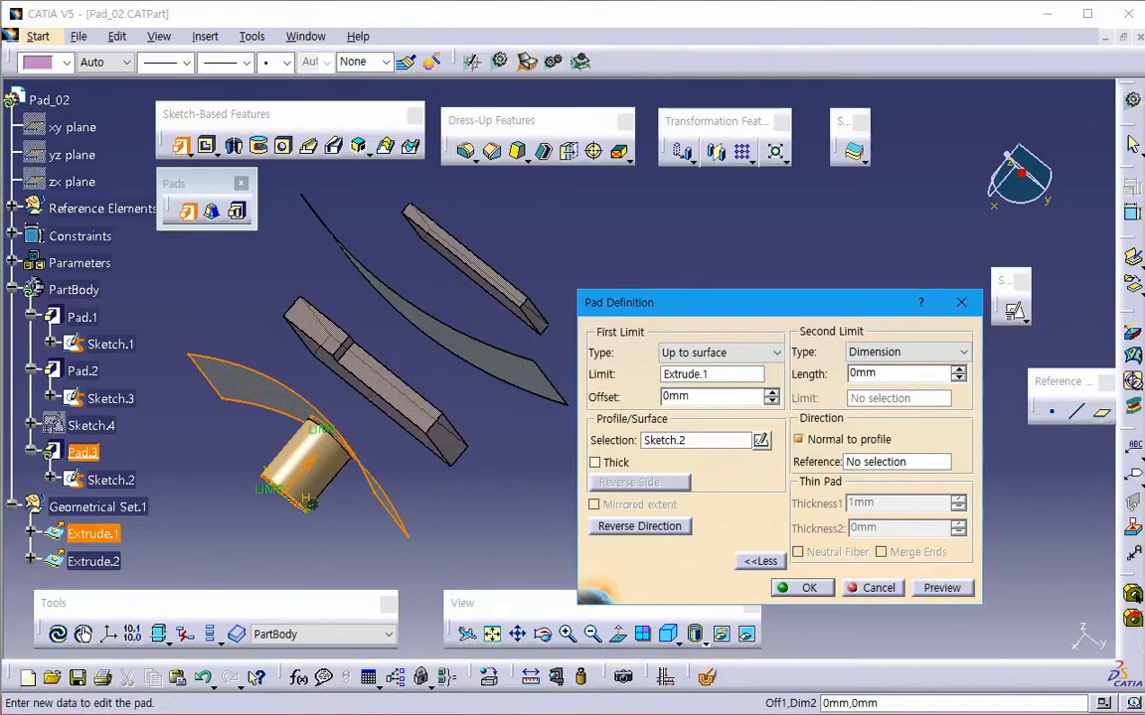
left_click(934, 590)
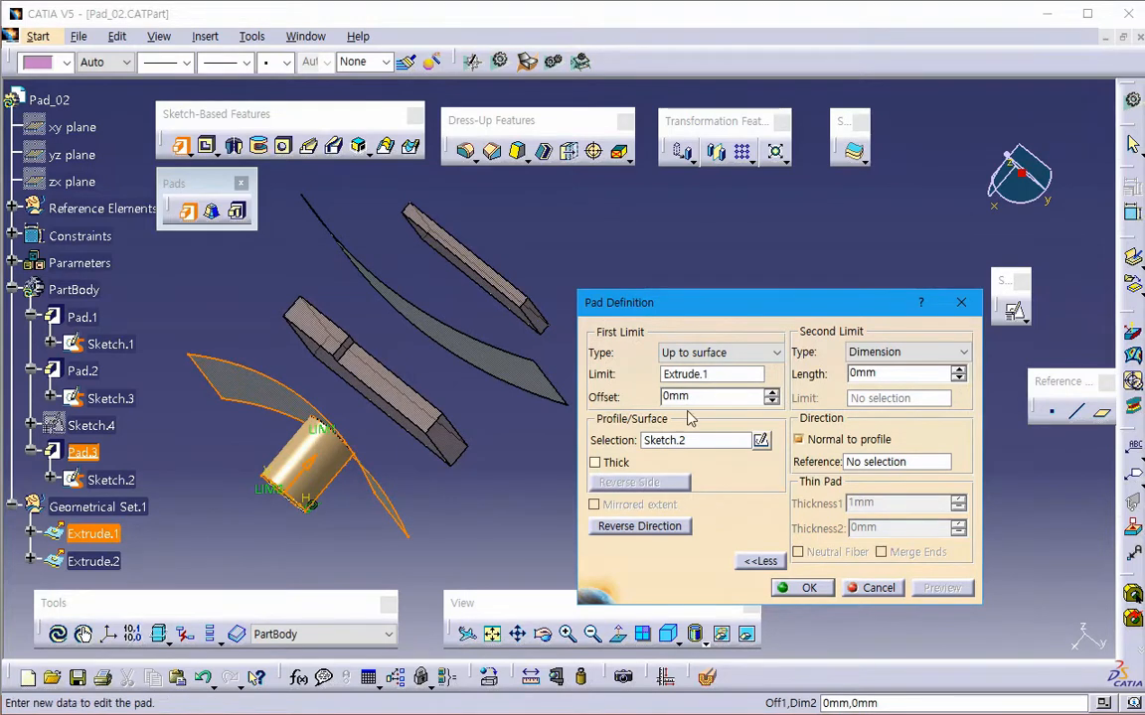
left_click(864, 591)
- Examine how the circle sketch, curved surfaces and blocks are arranged, using angled views and a view along the z axis
middle_click_drag(524, 500, 586, 493)
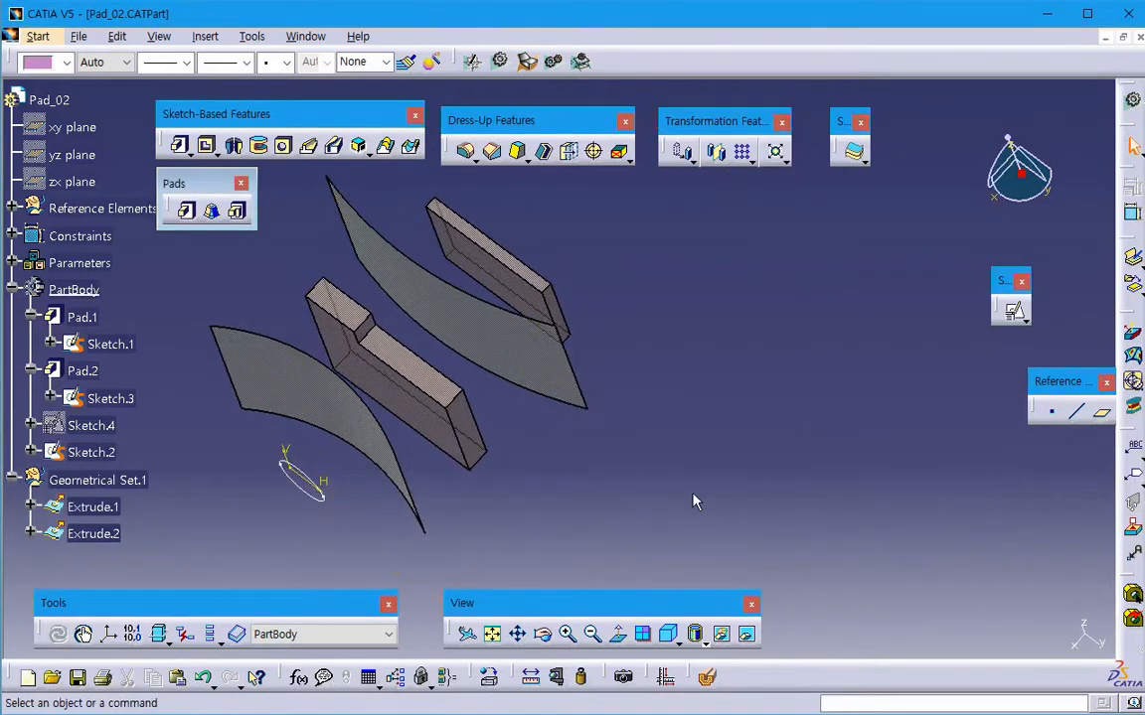
middle_click_drag(694, 500, 674, 534)
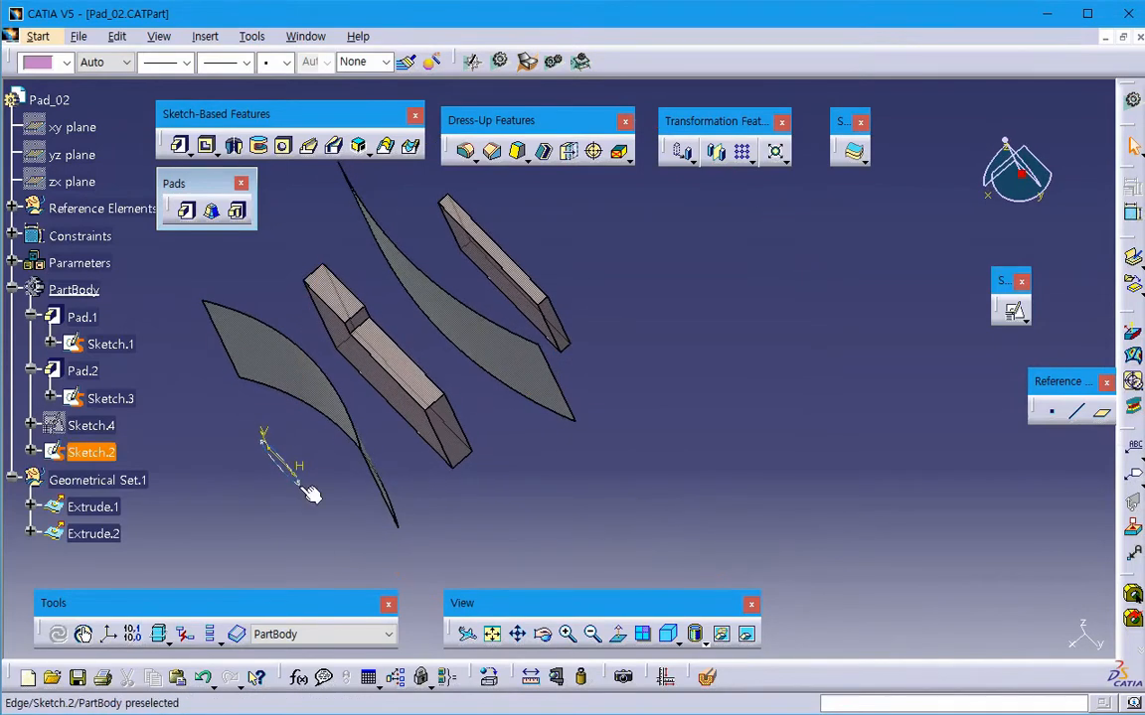
mouse_move(735, 465)
middle_mouse_down()
mouse_move(746, 486)
mouse_move(728, 488)
middle_mouse_up()
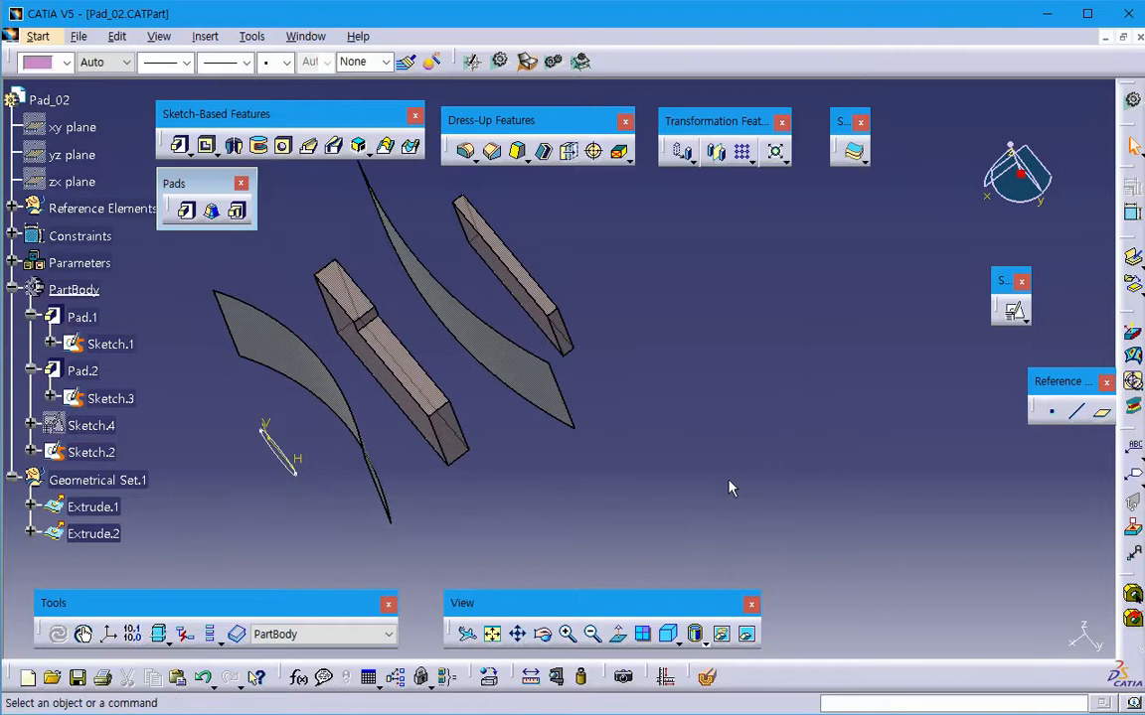
middle_click_drag(294, 485, 311, 496)
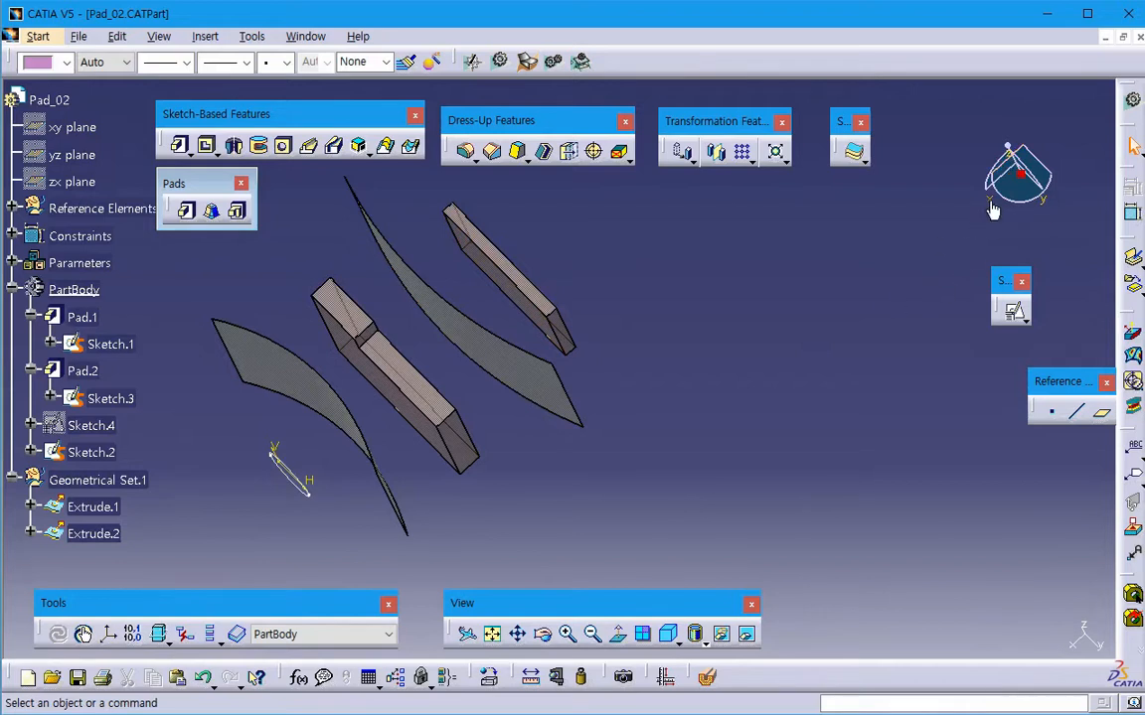
middle_click_drag(590, 479, 583, 579)
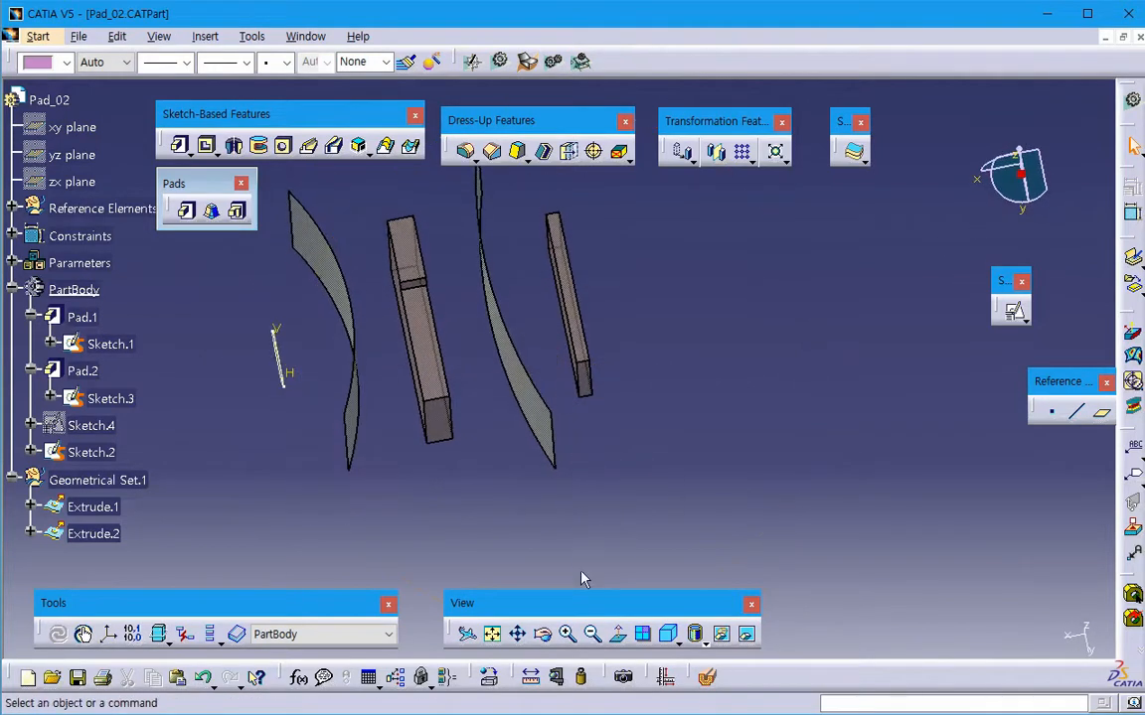
left_click(1017, 168)
middle_click_drag(765, 376, 669, 489)
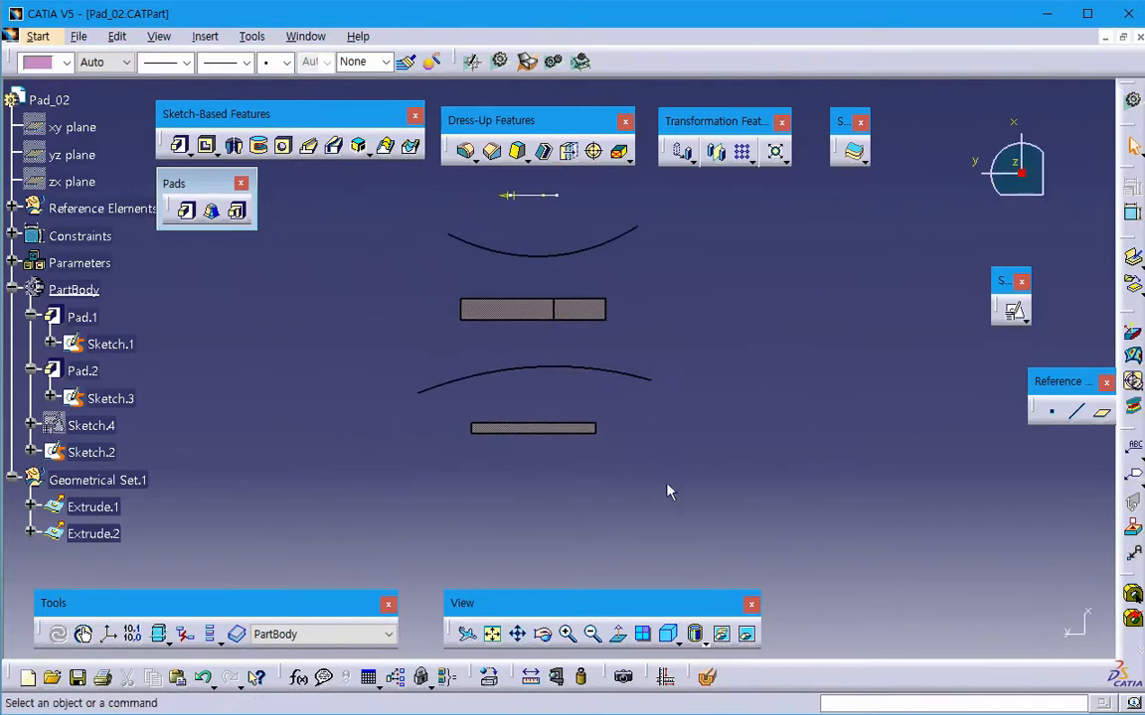
left_click_drag(996, 193, 1040, 228)
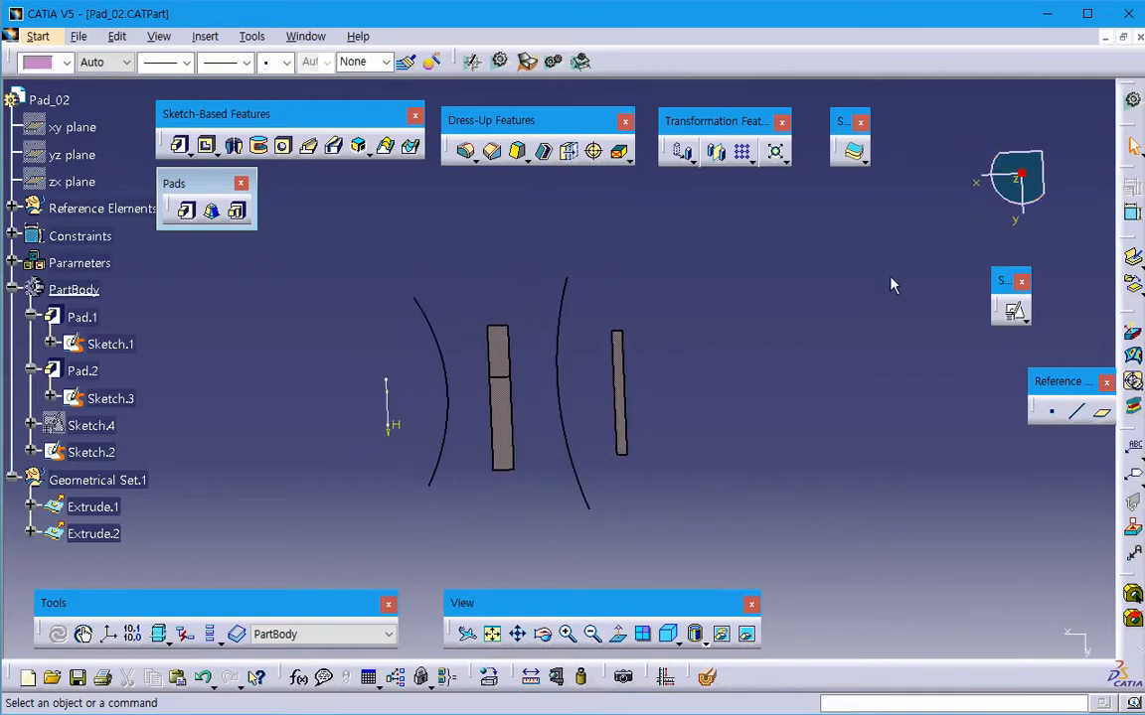
middle_click_drag(682, 443, 546, 353)
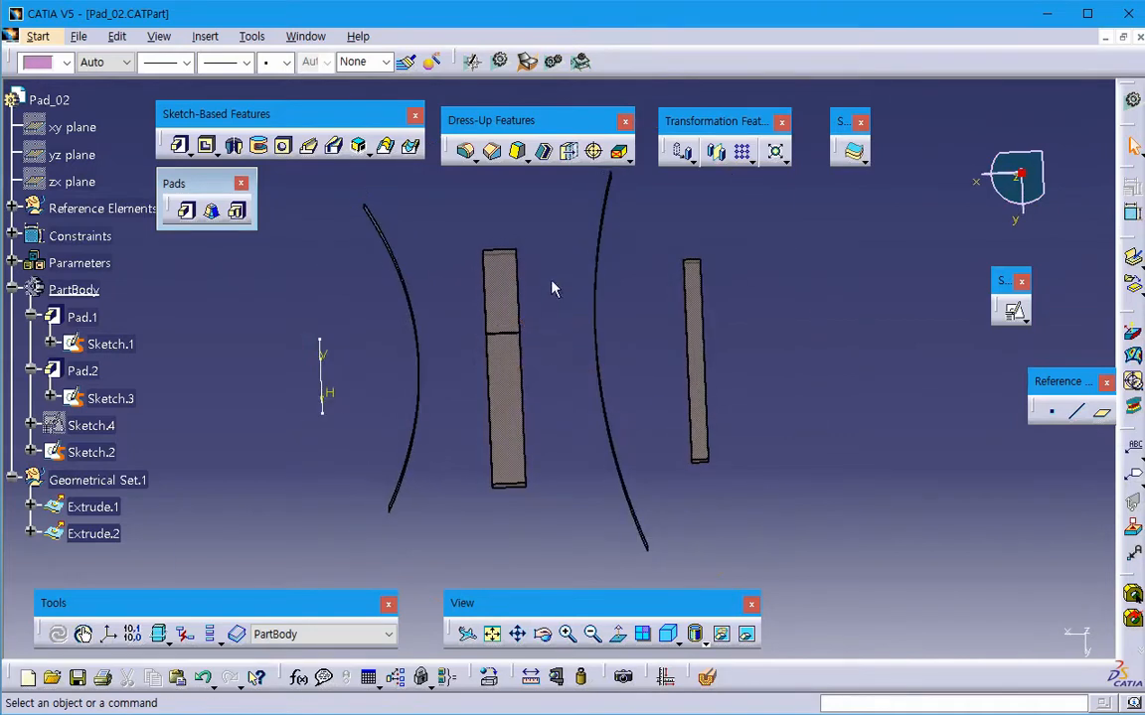
mouse_move(554, 288)
middle_mouse_down()
mouse_move(557, 319)
mouse_move(562, 298)
middle_mouse_up()
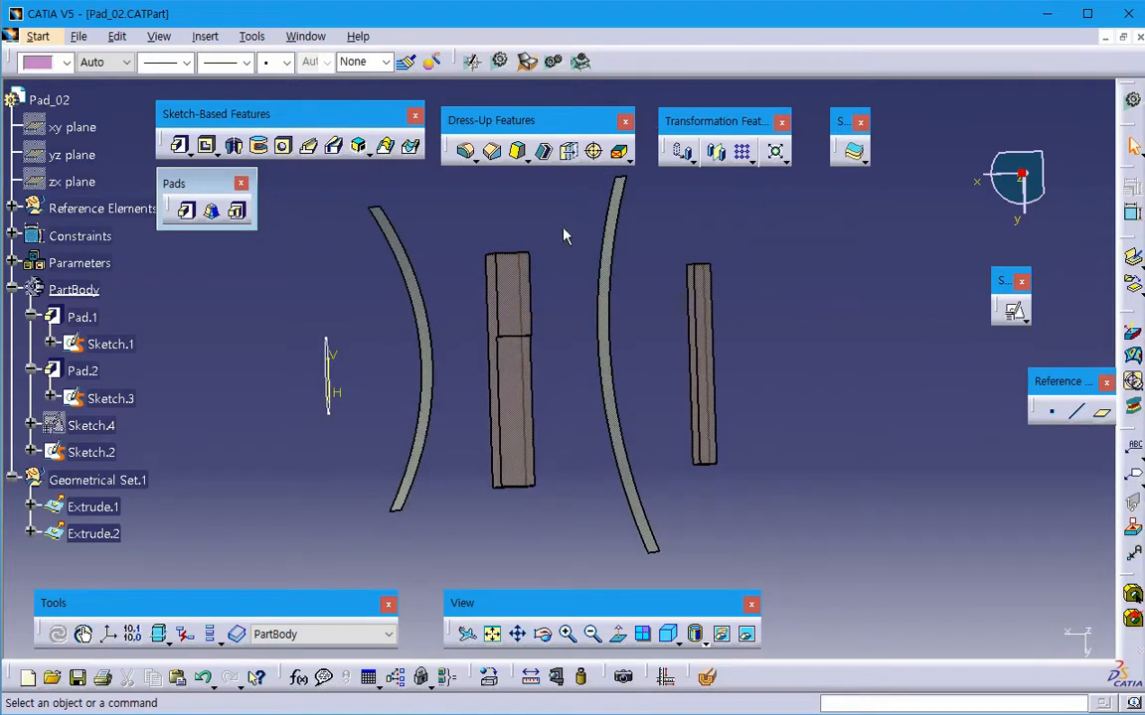
- Start a pad of Sketch.2, reverse its direction toward the blocks, and limit it Up to surface at the farther curved surface Extrude.2
left_click(188, 211)
left_click(328, 397)
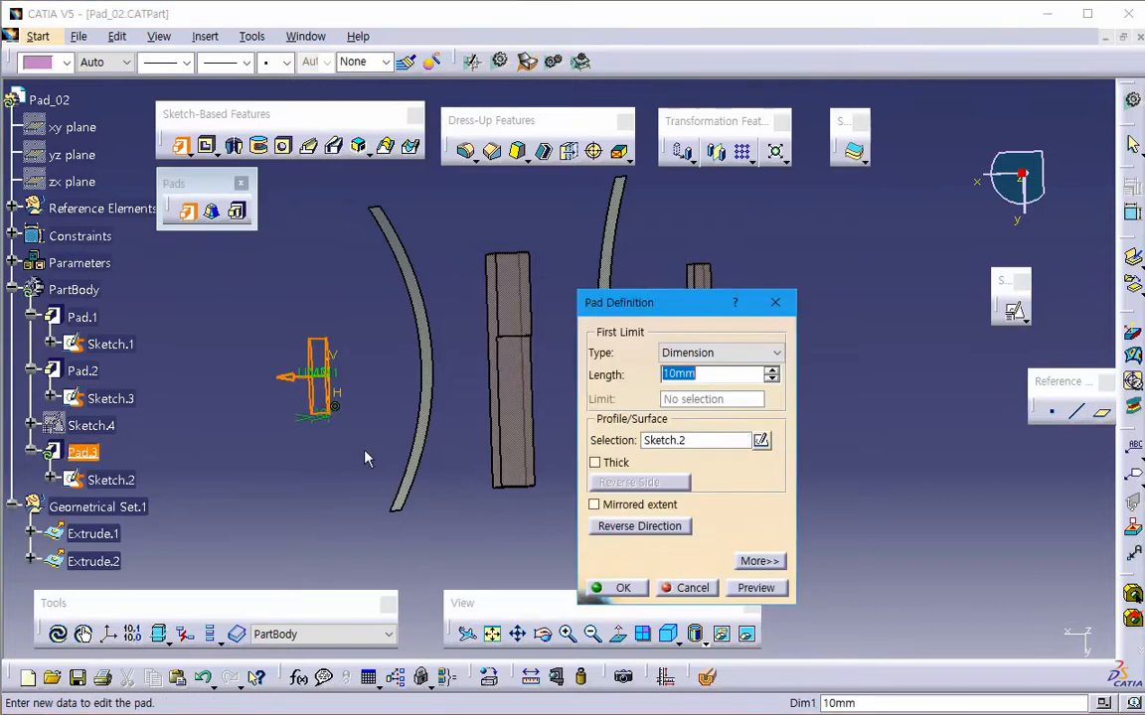
left_click(289, 378)
left_click_drag(657, 300, 872, 284)
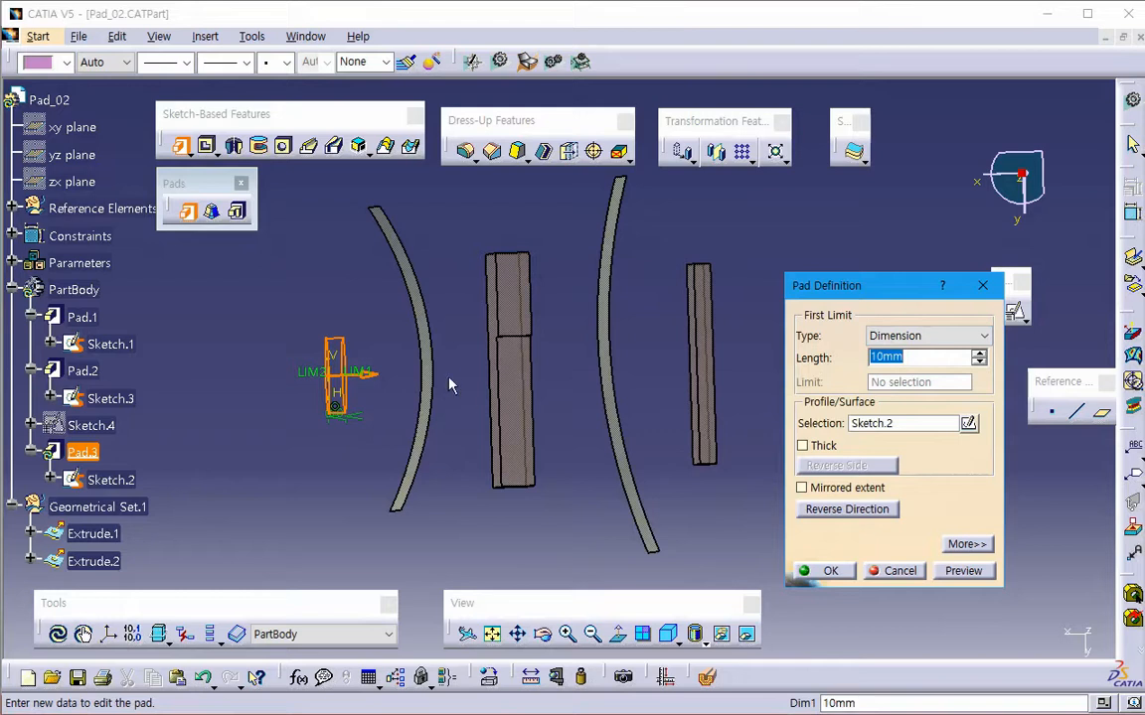
left_click(919, 336)
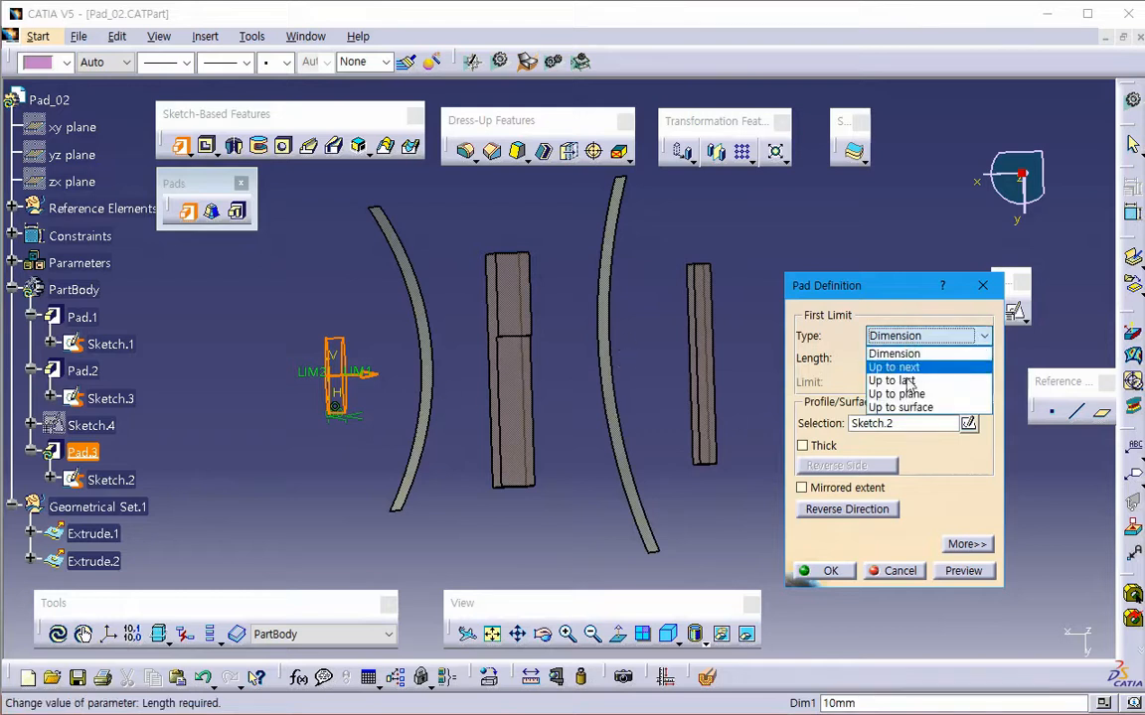
left_click(913, 408)
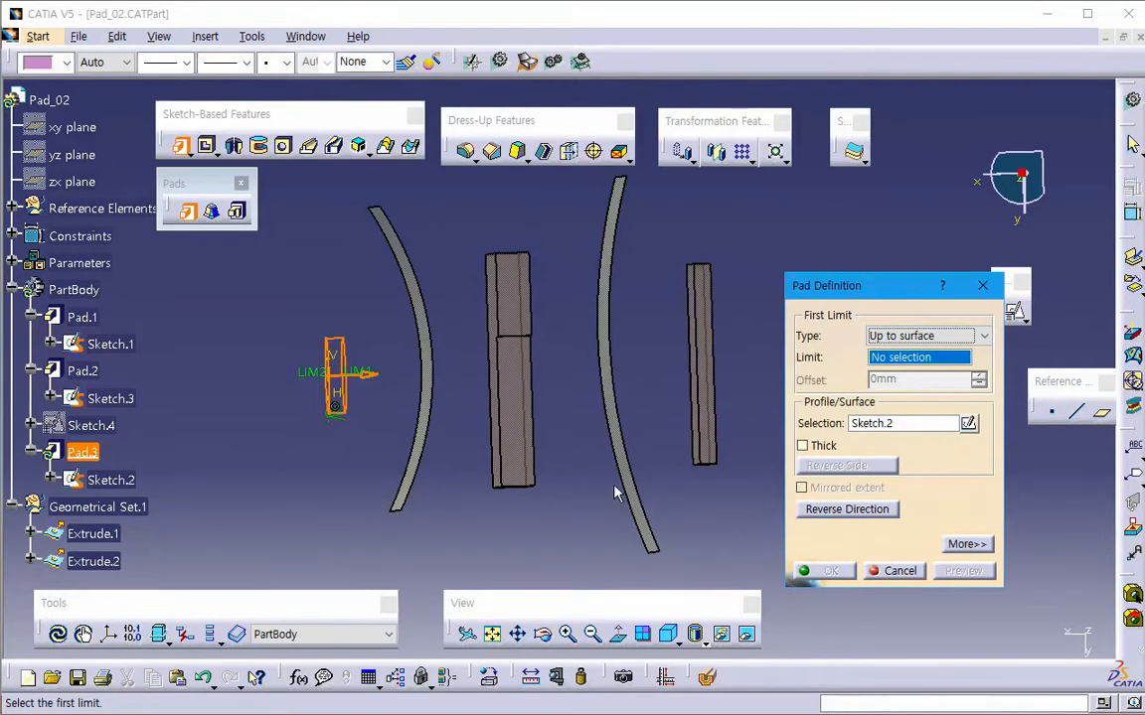
left_click(626, 462)
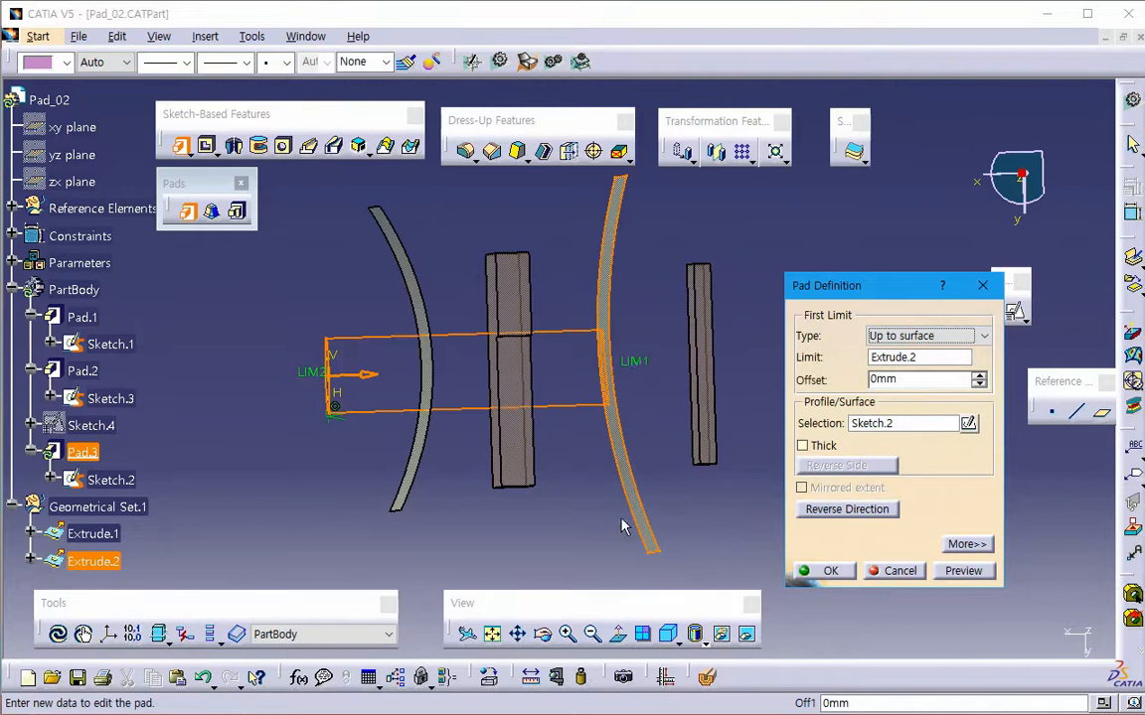
- Set the pad's second limit Up to surface at the nearer curved surface Extrude.1, preview the result, and cancel the pad
left_click(938, 571)
left_click(972, 543)
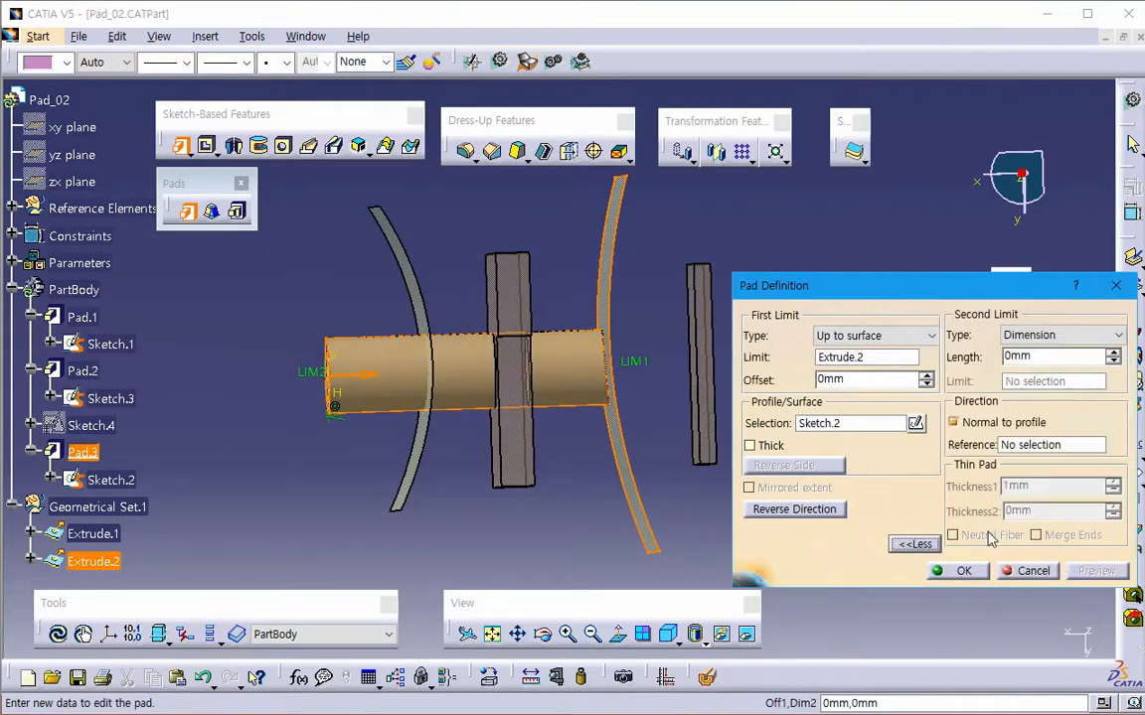
left_click(1115, 335)
left_click(991, 403)
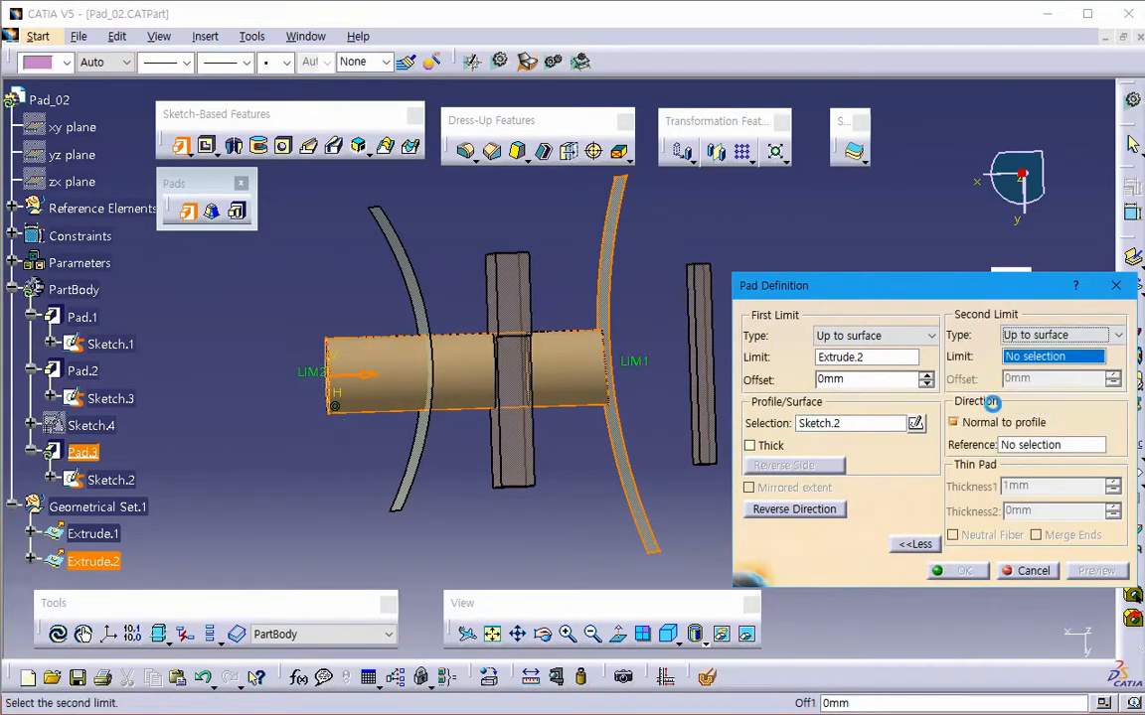
left_click(424, 460)
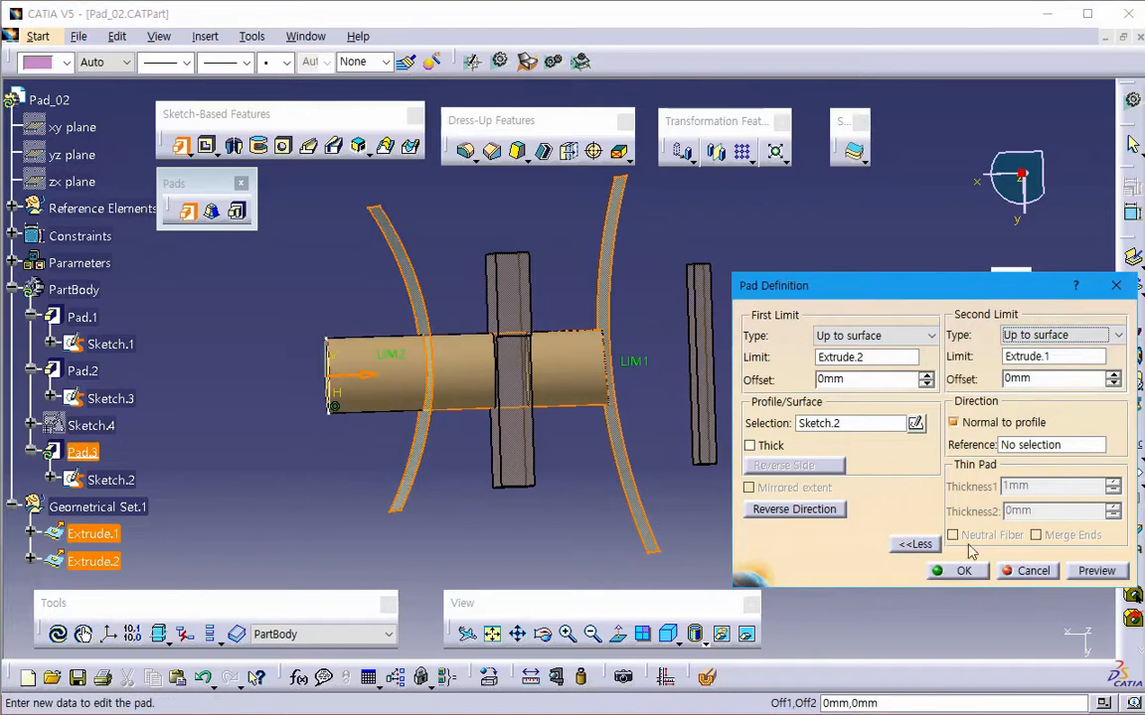
left_click(1081, 572)
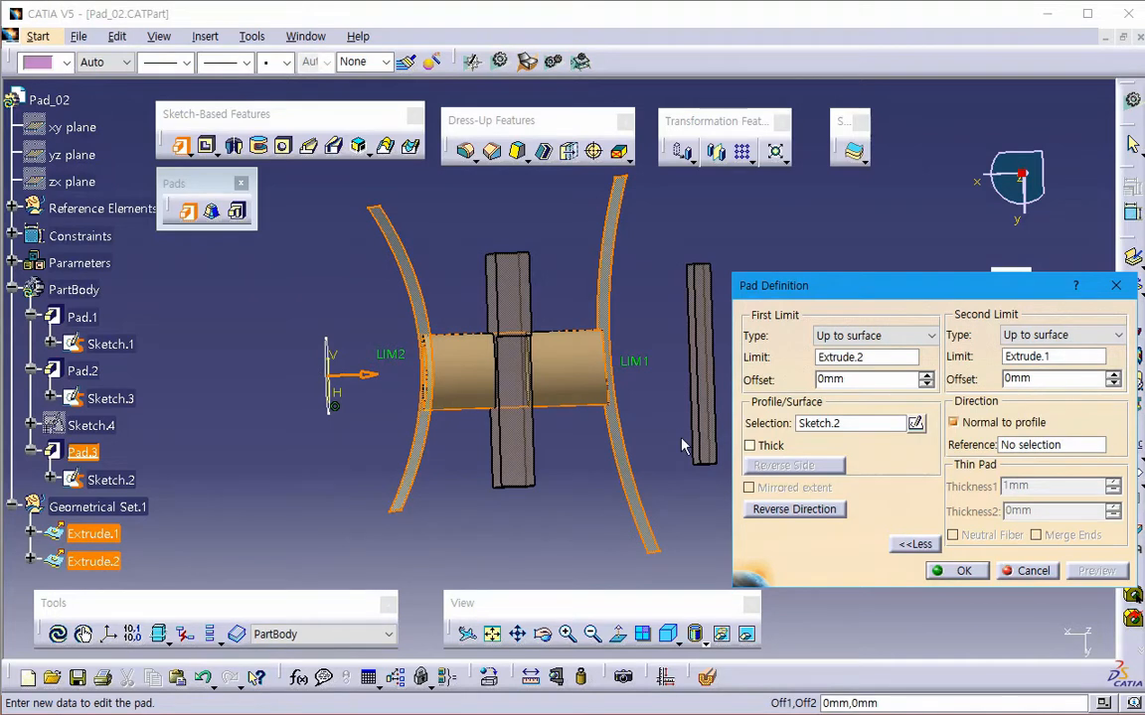
left_click(1029, 571)
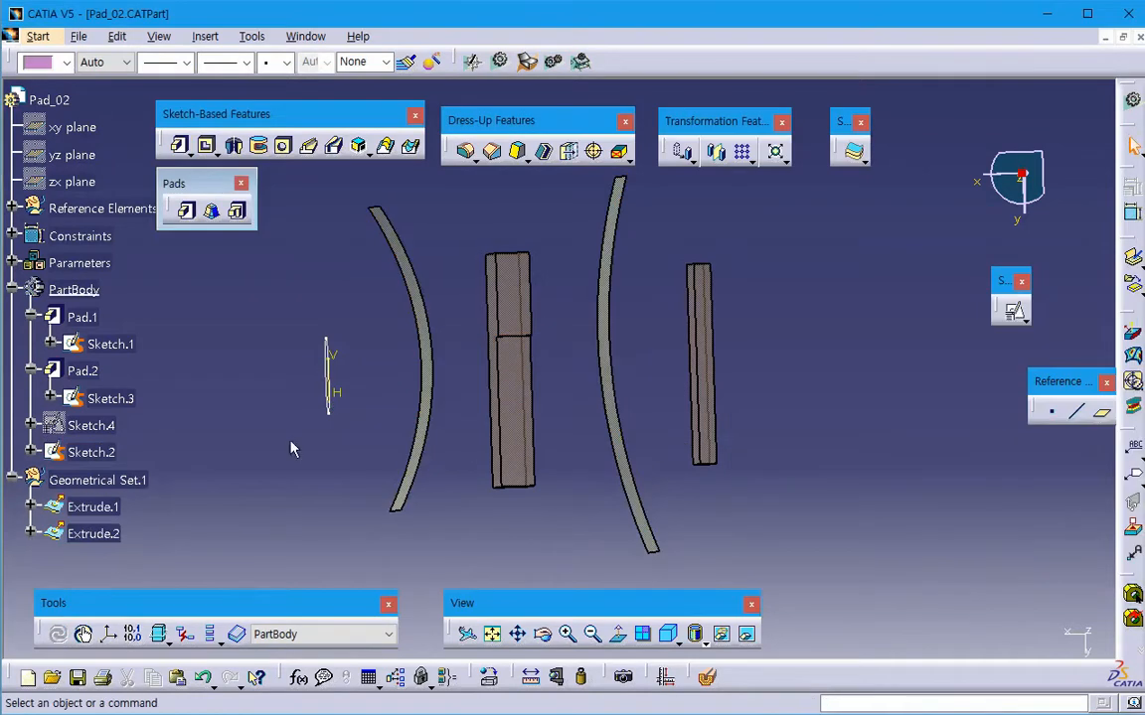
- Start a pad of Sketch.2 toward the blocks with a 50 mm first limit and a 10 mm second limit
left_click(188, 211)
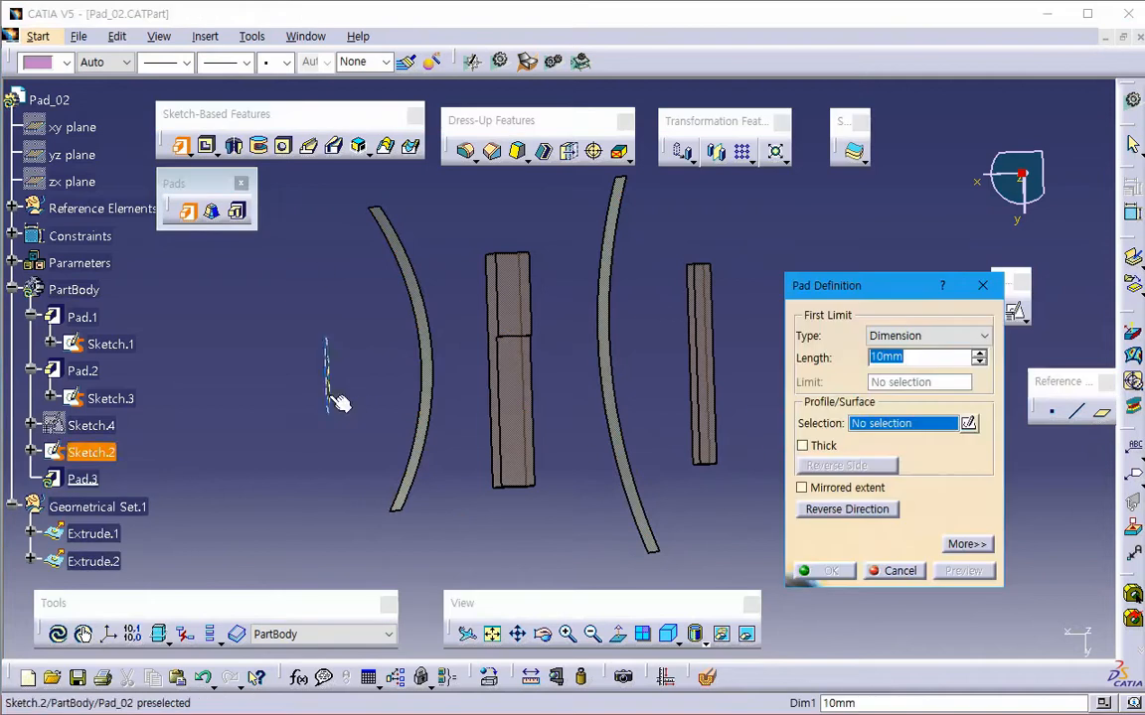
left_click(332, 400)
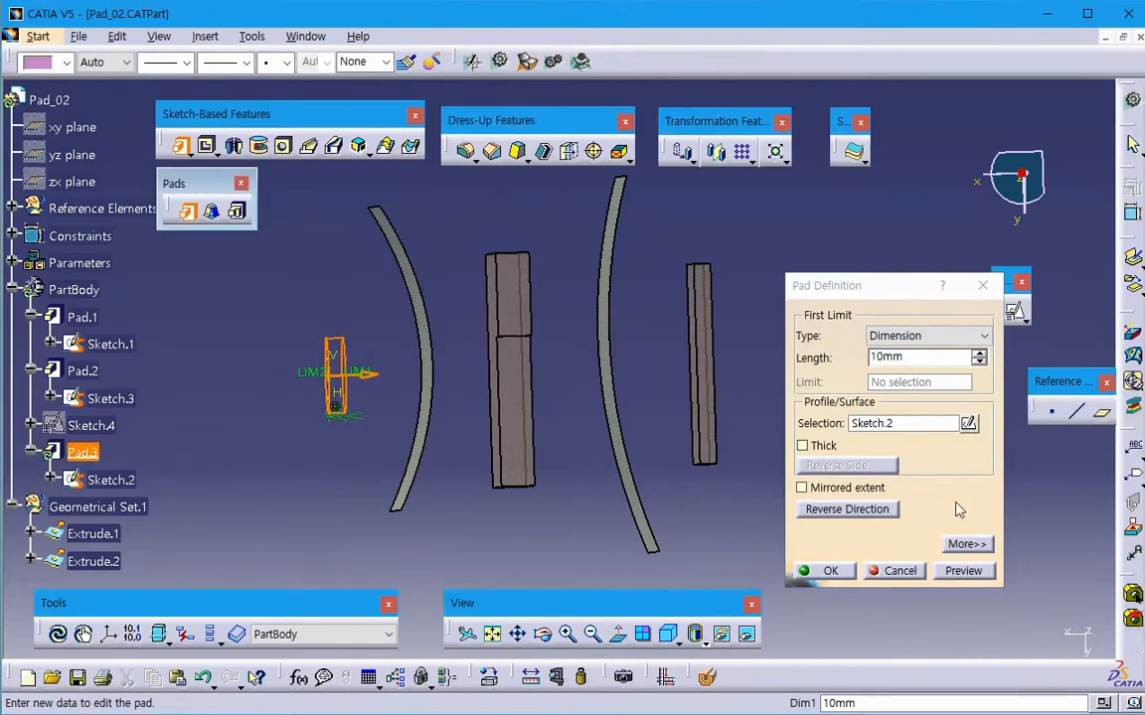
left_click(965, 544)
double_click(856, 358)
type("50")
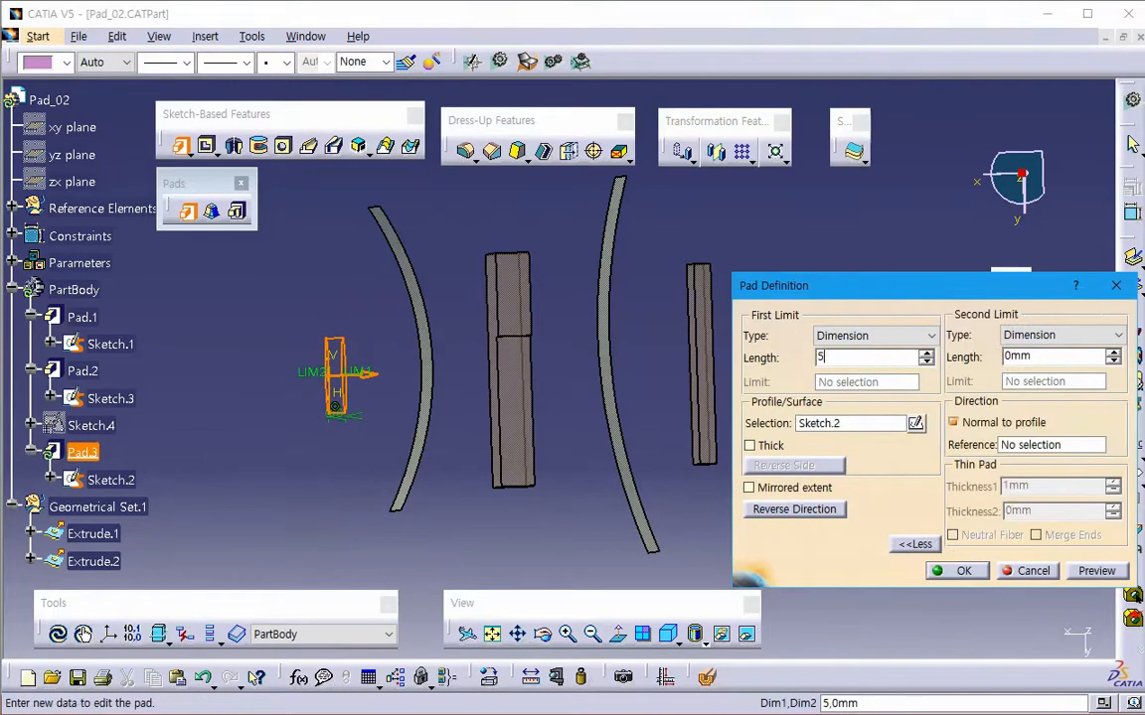
key("Tab")
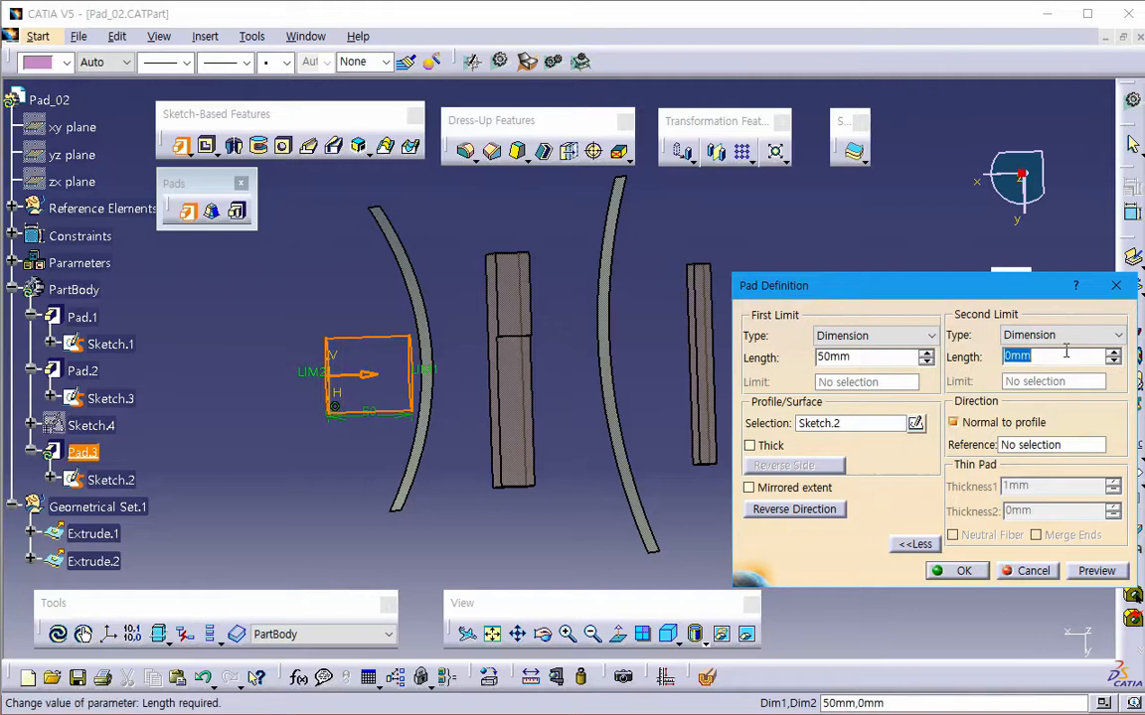
type("10")
key("Return")
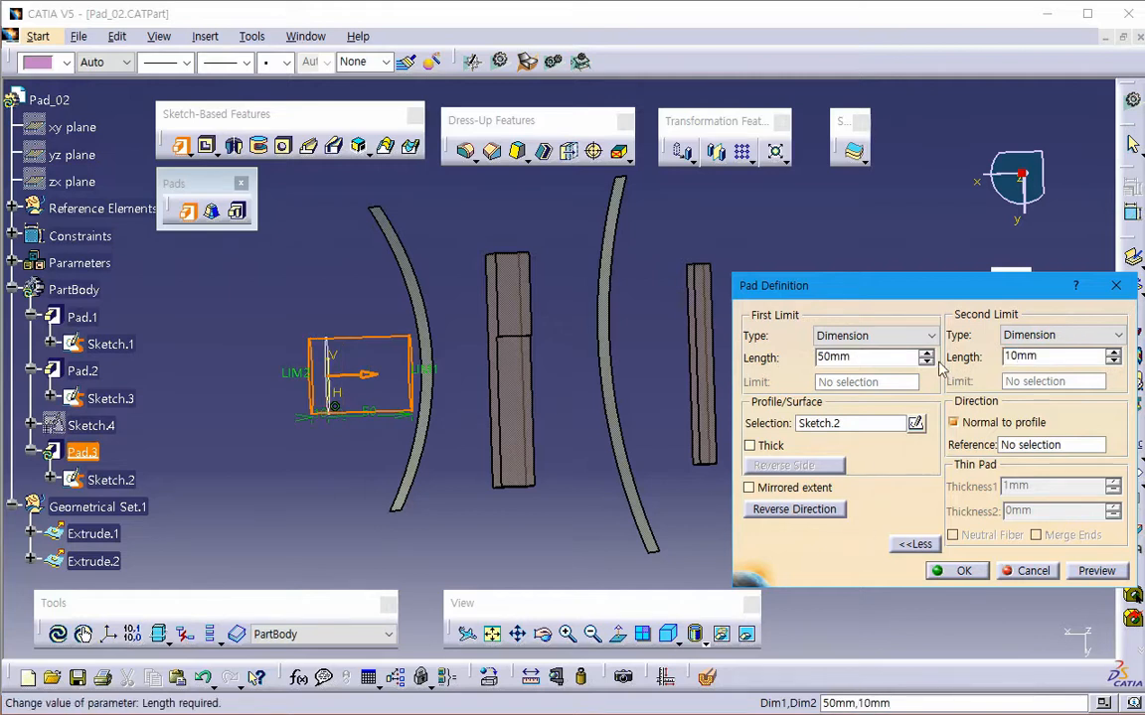
- Set the pad's second-limit length to -20 mm and preview it
type("-")
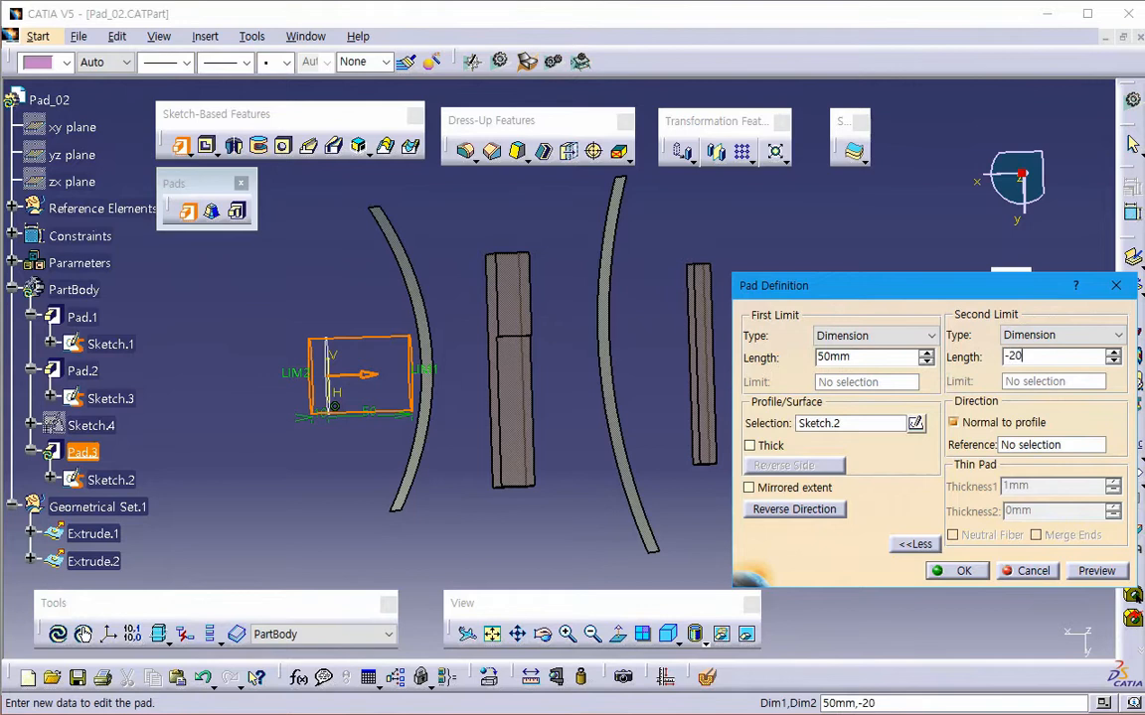
type("20")
key("Return")
left_click(1092, 572)
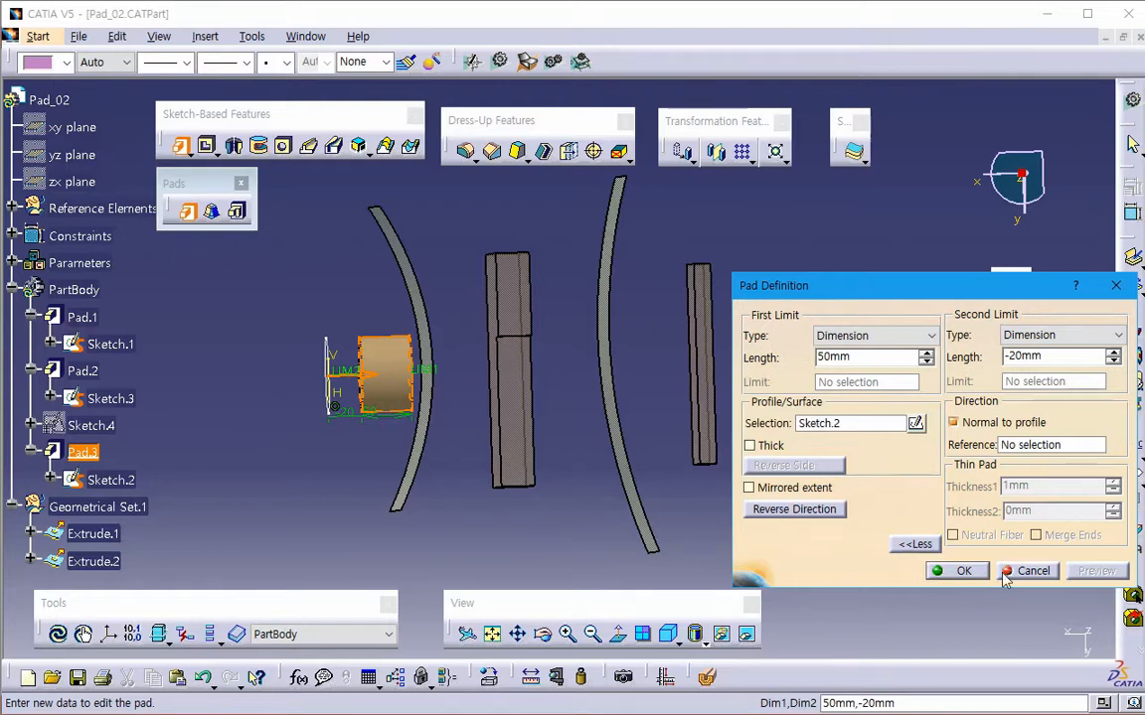
- Limit the pad Up to surface on both sides, with Extrude.2 as the first limit and Extrude.1 as the second
left_click(866, 336)
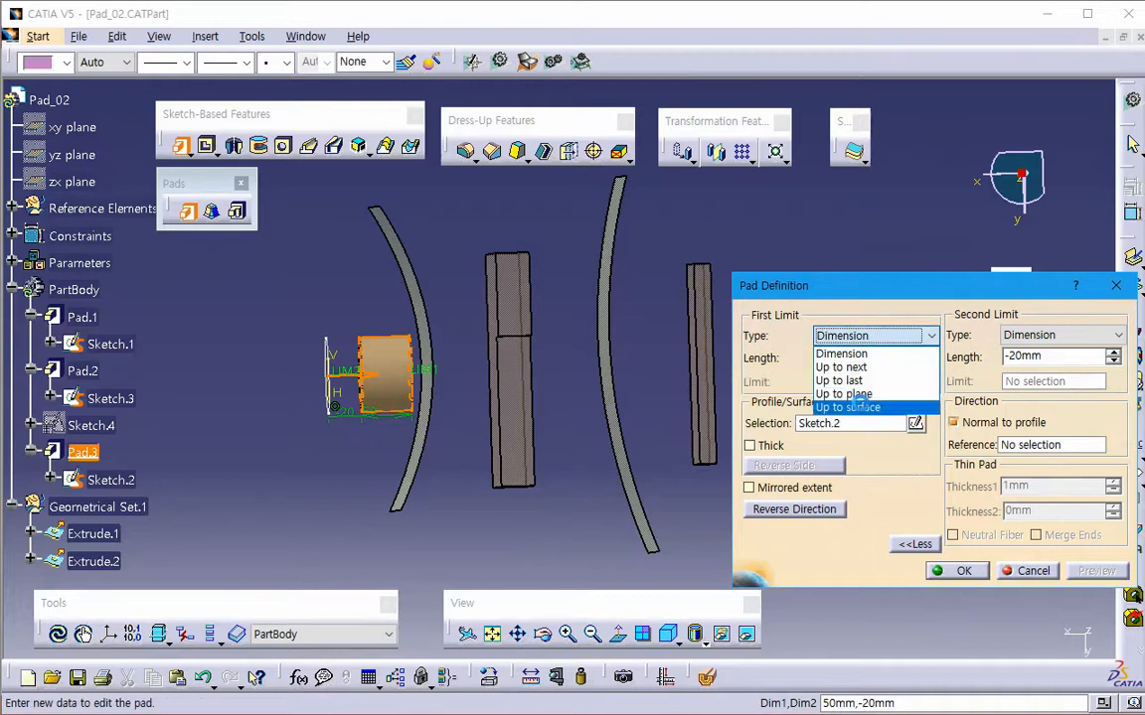
left_click(846, 403)
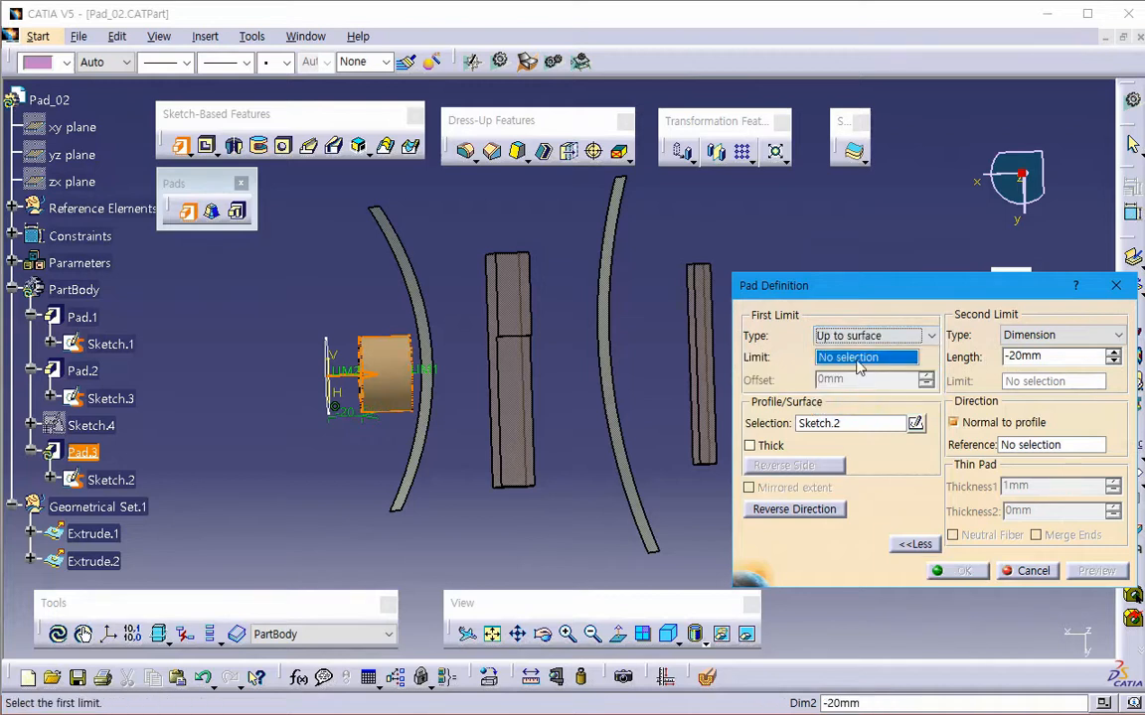
left_click(617, 394)
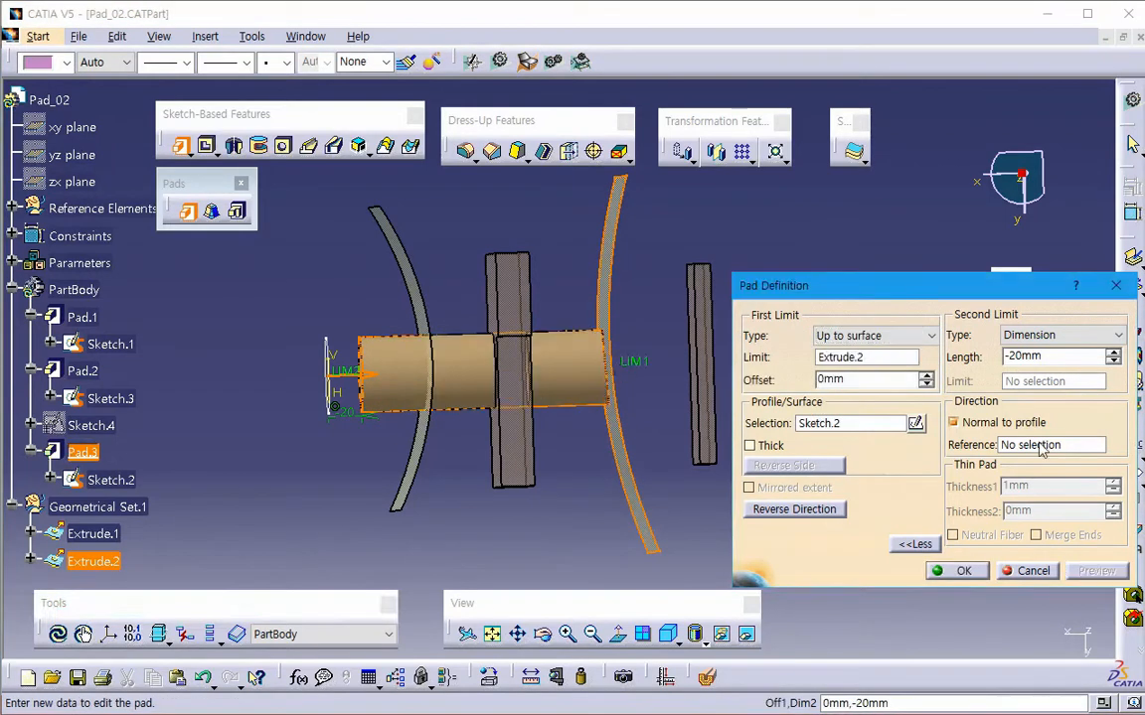
left_click(1040, 337)
left_click(1033, 406)
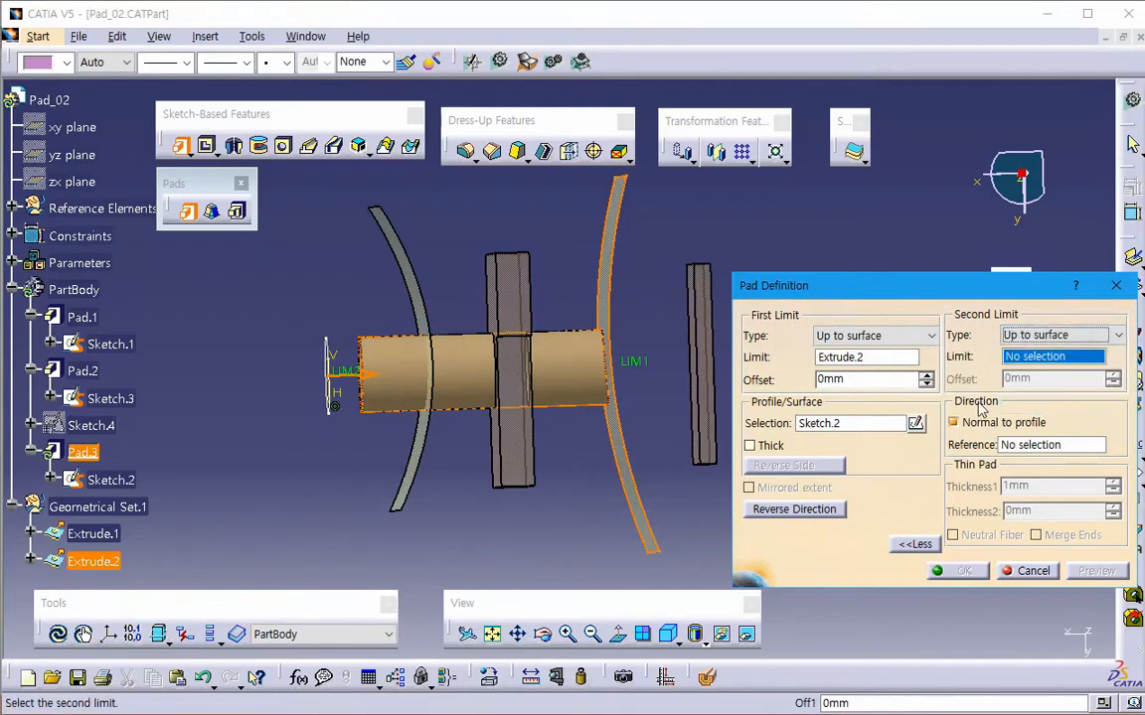
left_click(422, 438)
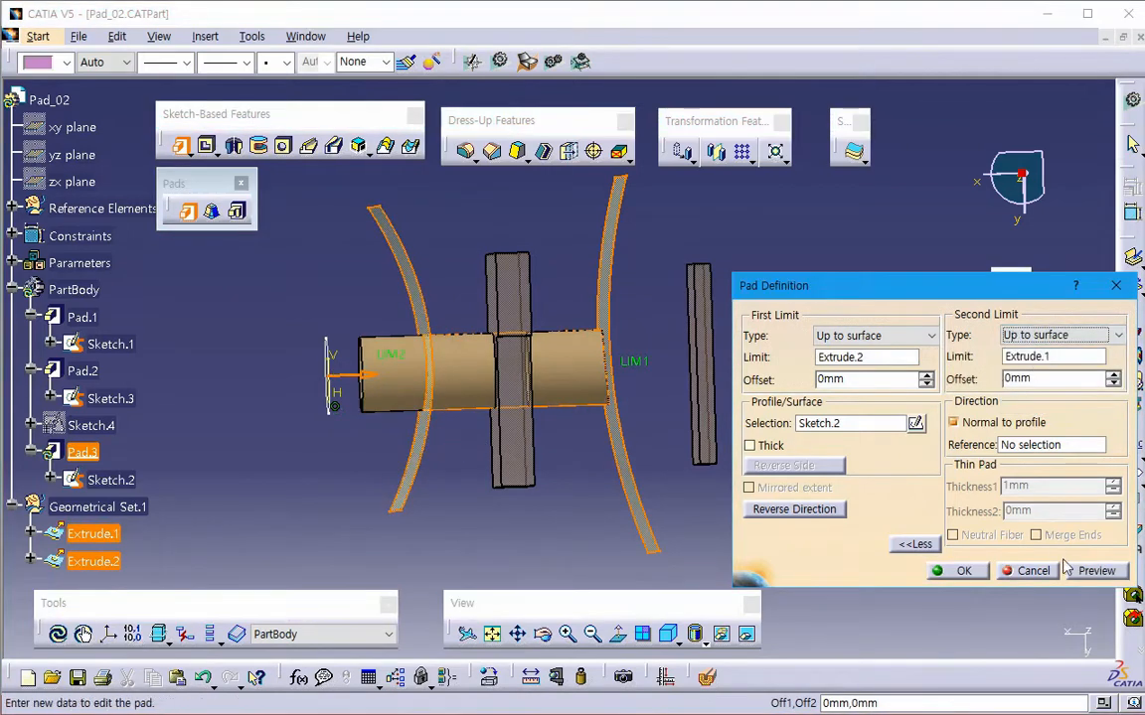
- Change the pad's second limit to Up to plane at the sketch-facing face of the nearer block, Pad.1
left_click(1053, 335)
left_click(1027, 390)
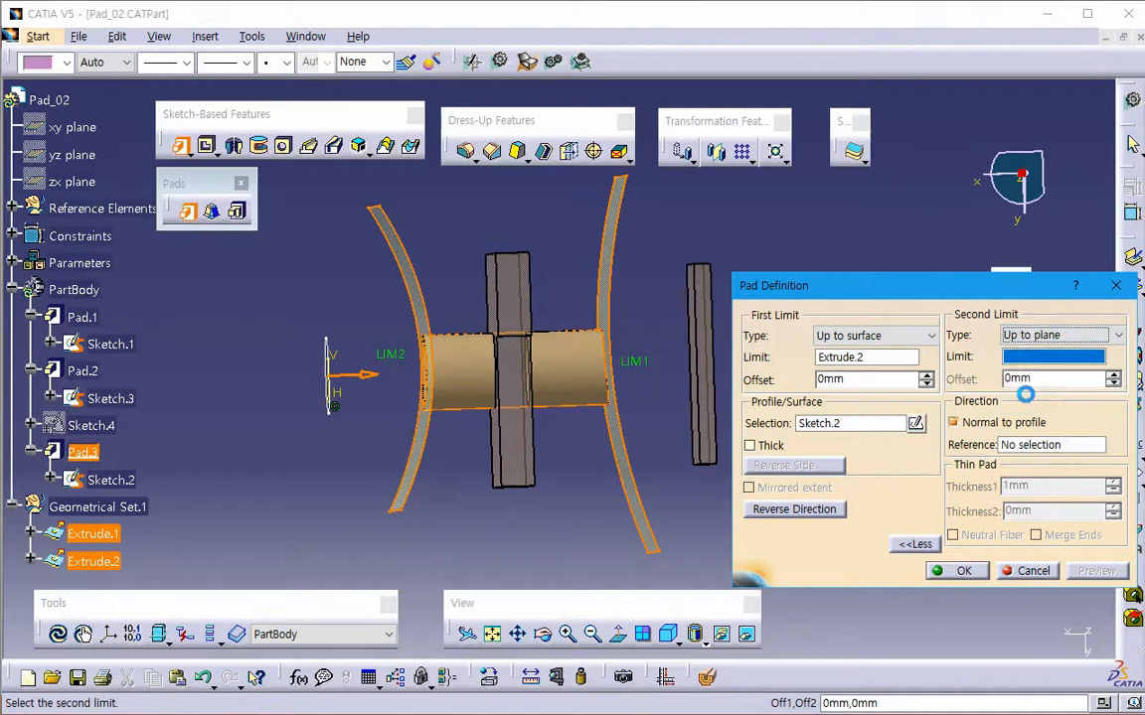
left_click(506, 462)
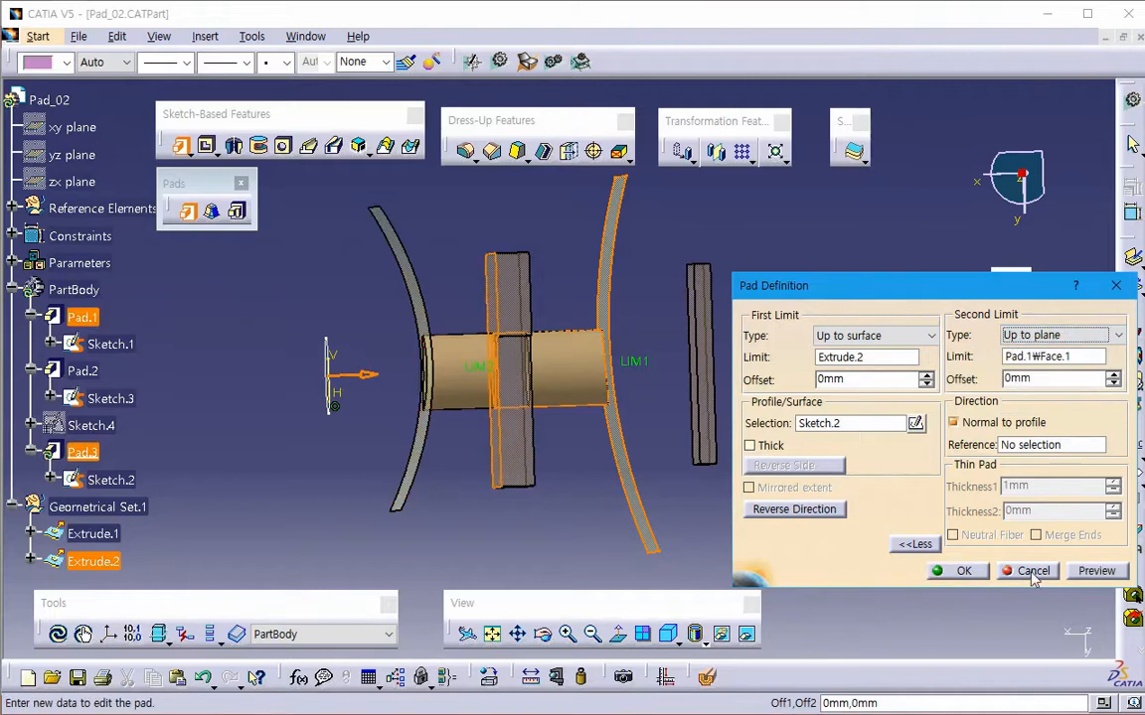
- Change the pad's second limit to Up to next and inspect the previewed pad
left_click(1033, 336)
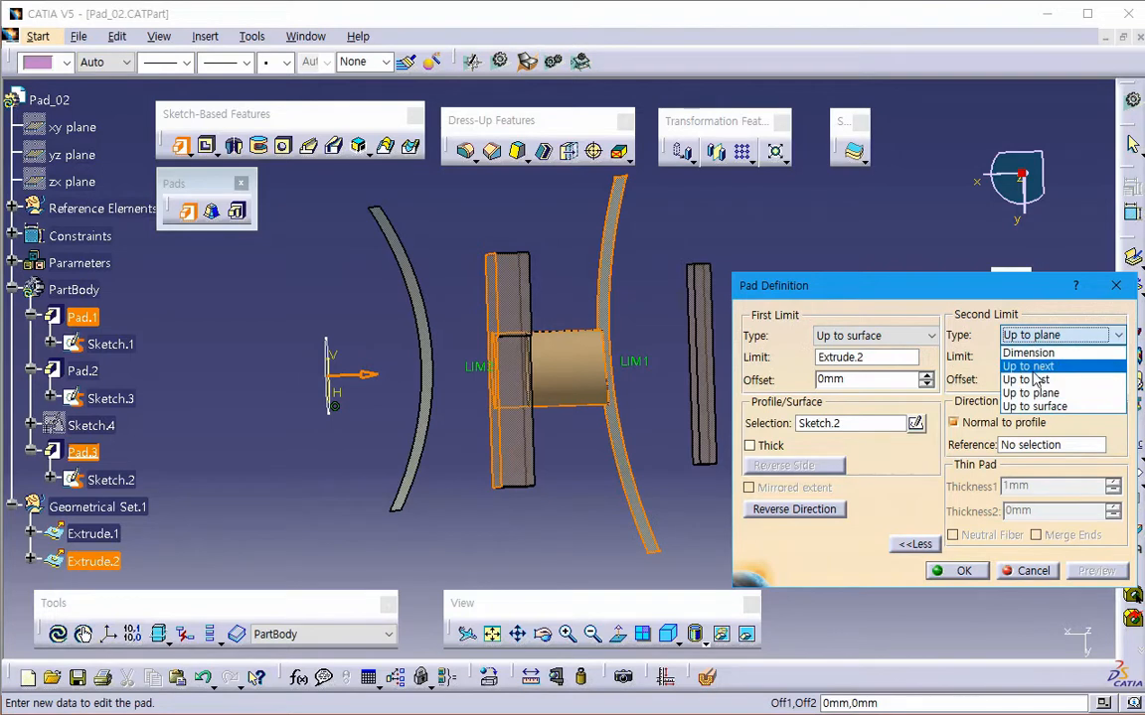
left_click(1029, 367)
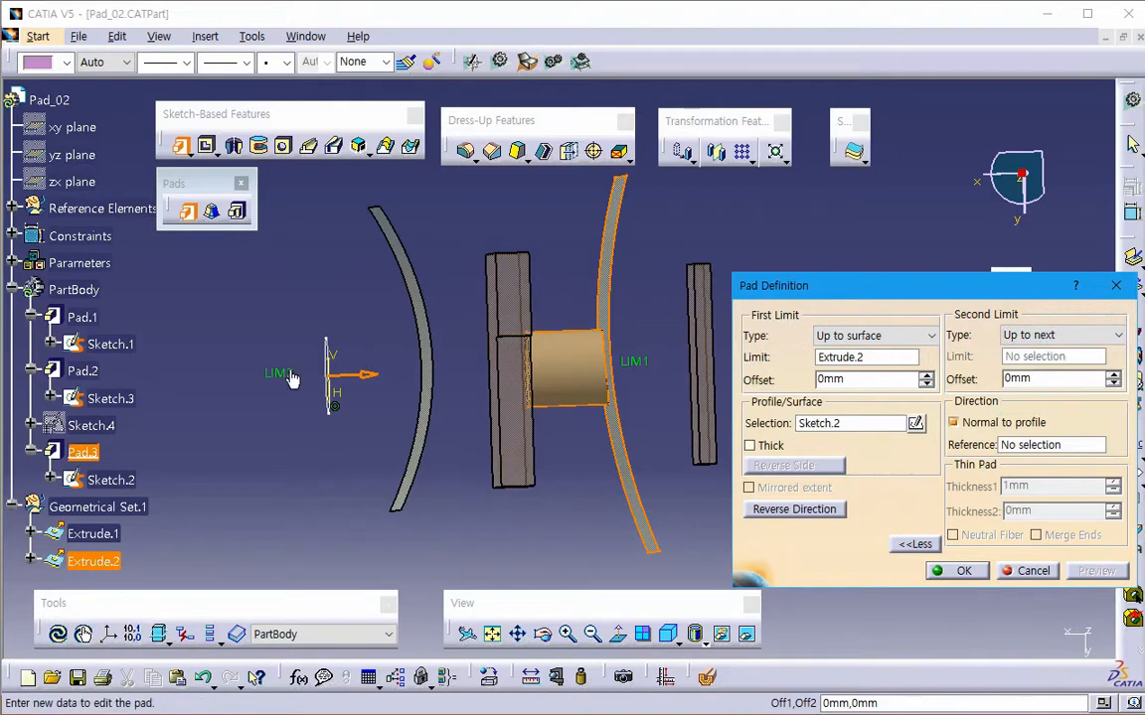
middle_click_drag(571, 440, 561, 409)
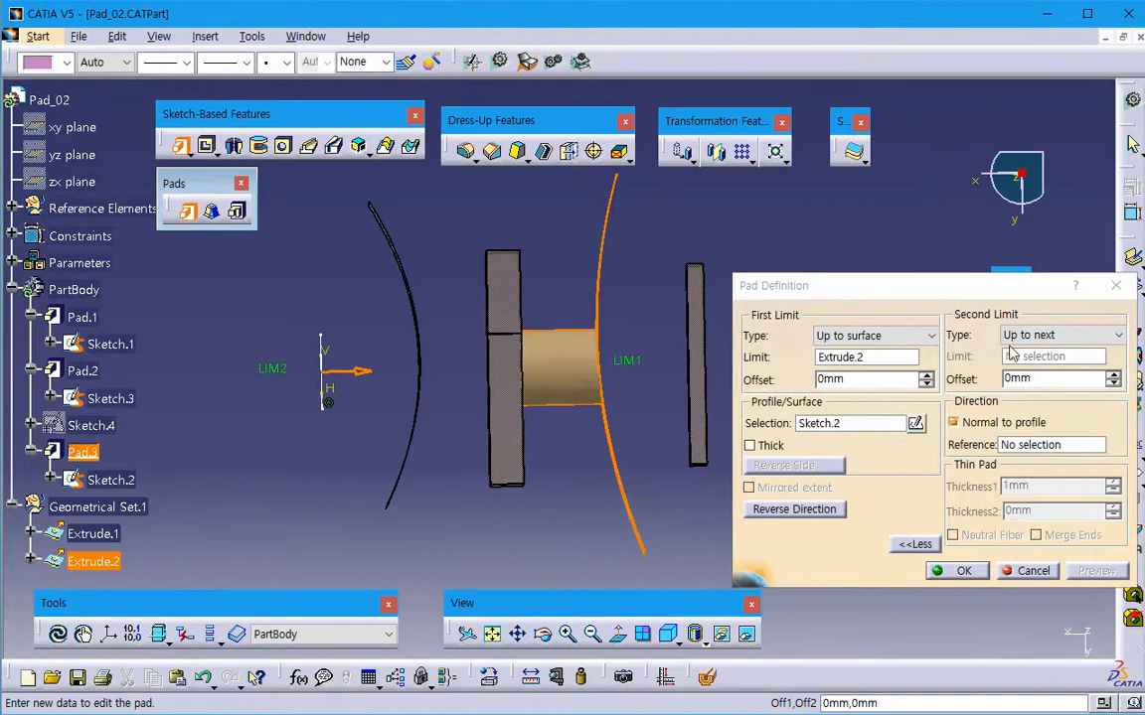
- Change the pad's second limit to Up to last, preview it, and cancel the pad
left_click(1063, 335)
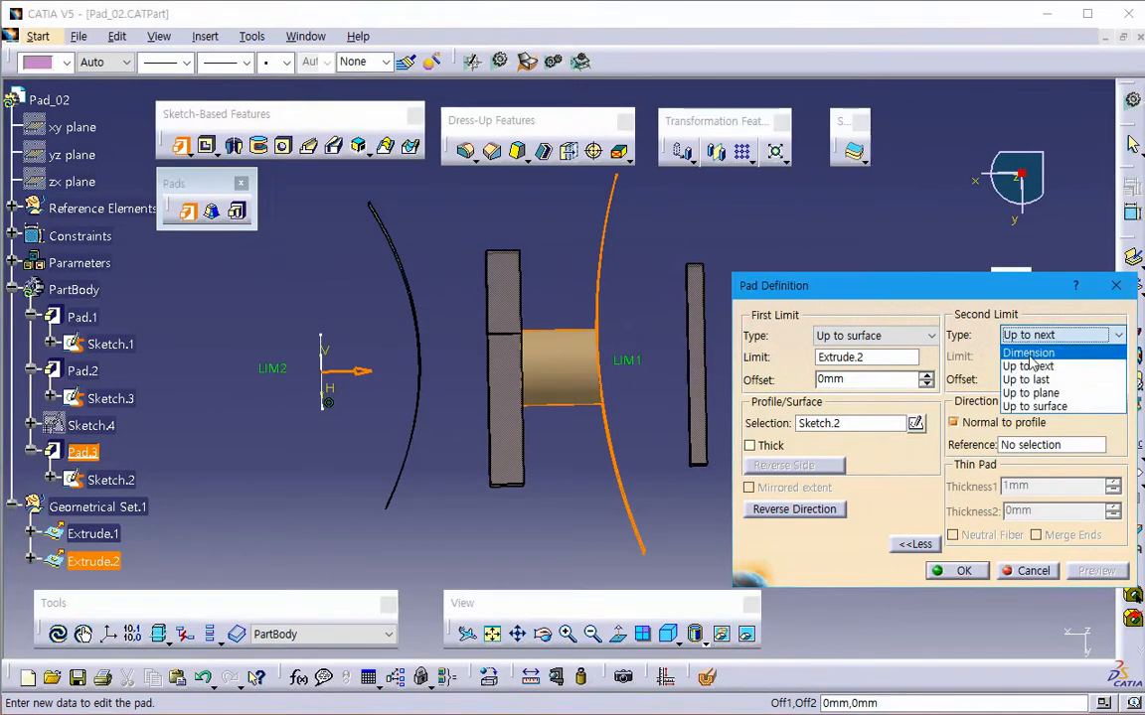
left_click(1026, 381)
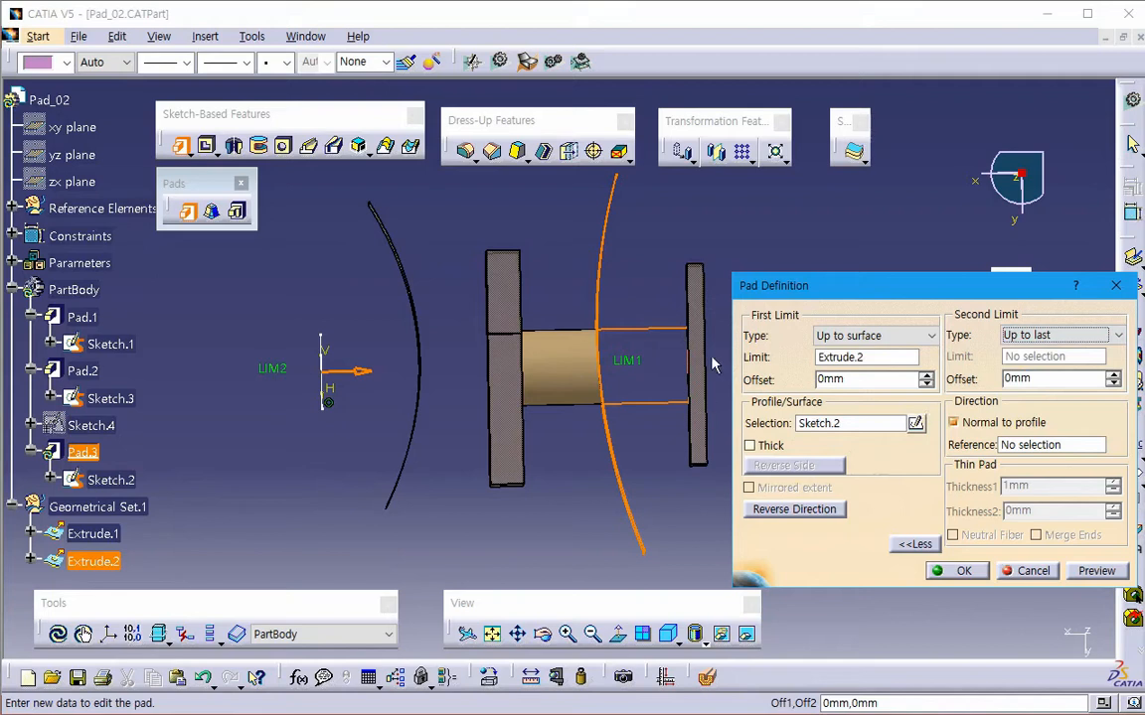
left_click(1096, 571)
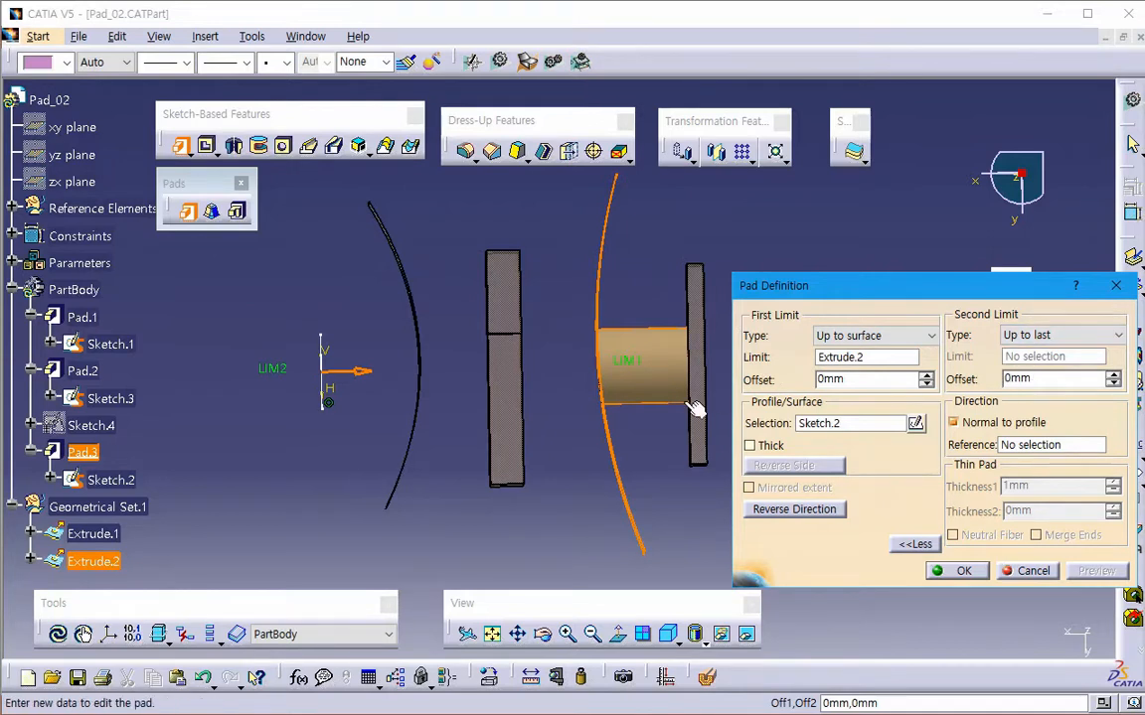
left_click(1029, 571)
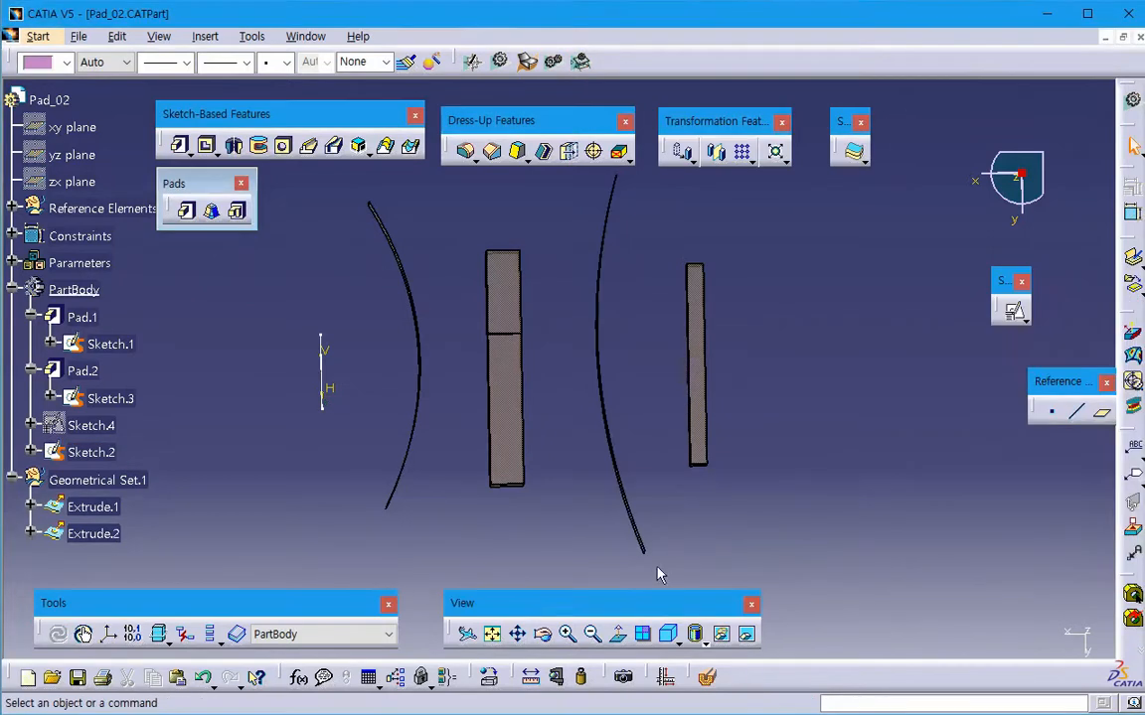
- Start a pad of Sketch.2 toward the blocks and limit it Up to plane at the near face of the farther block, Pad.2
left_click(186, 209)
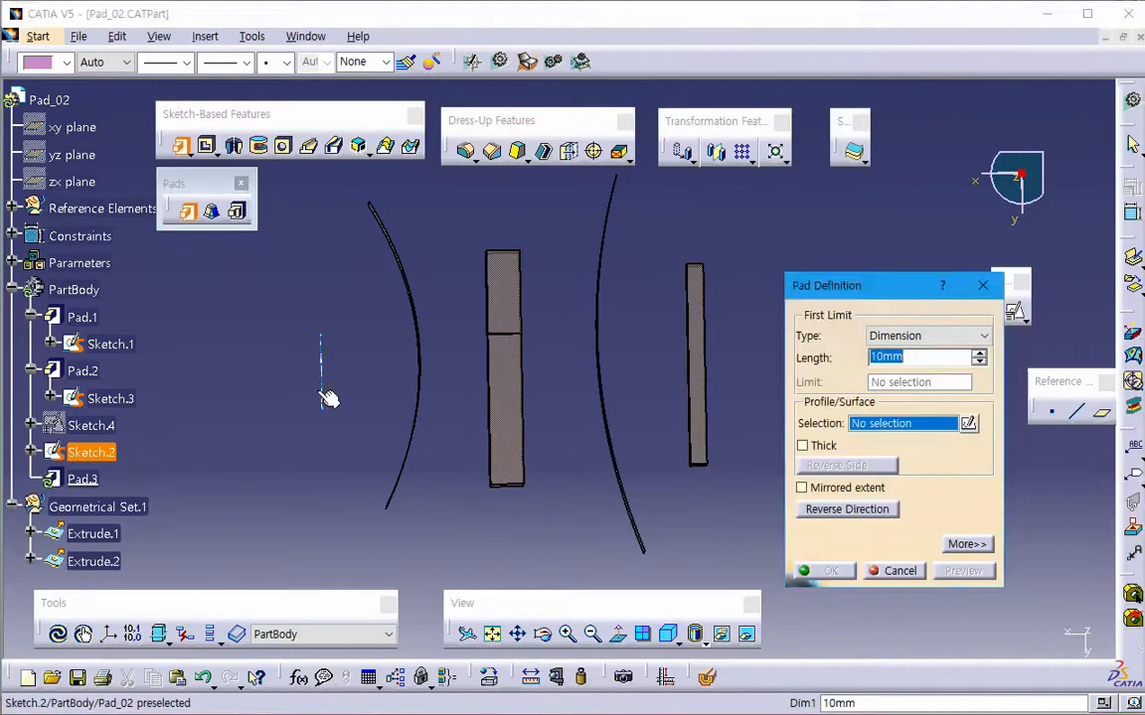
left_click(324, 395)
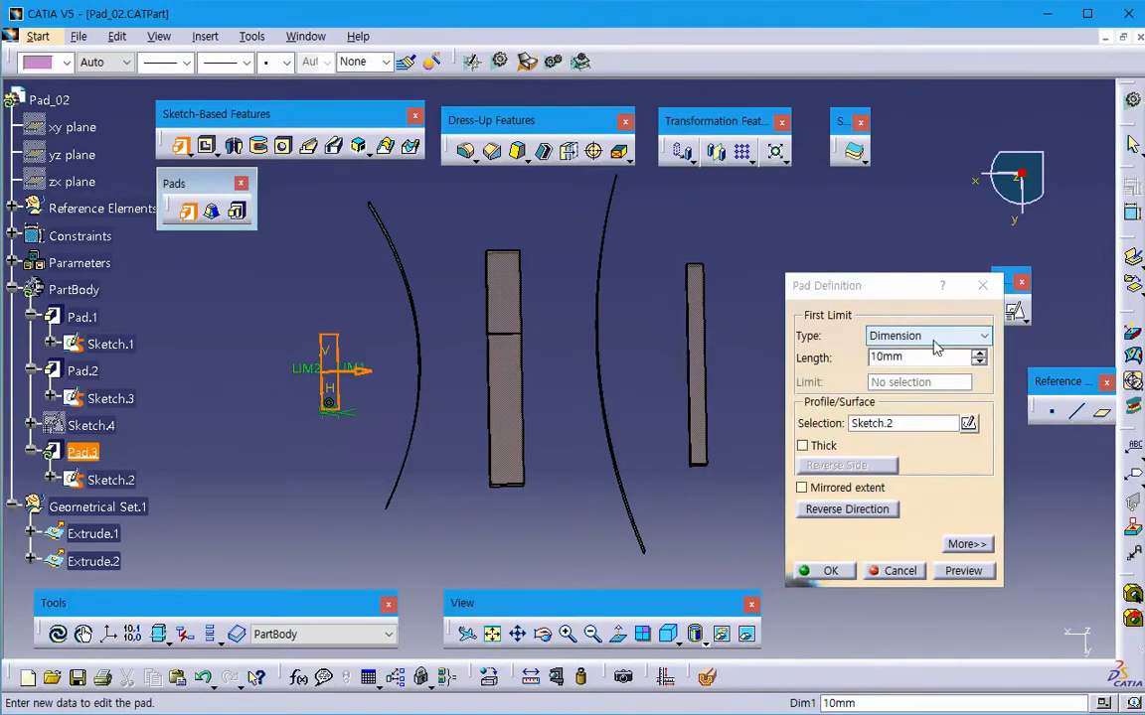
left_click(974, 336)
left_click(927, 395)
middle_click_drag(670, 419, 615, 374)
left_click(709, 406)
- Set the pad's second limit Up to surface at the farther curved surface Extrude.2, preview it, and cancel the pad
left_click(967, 544)
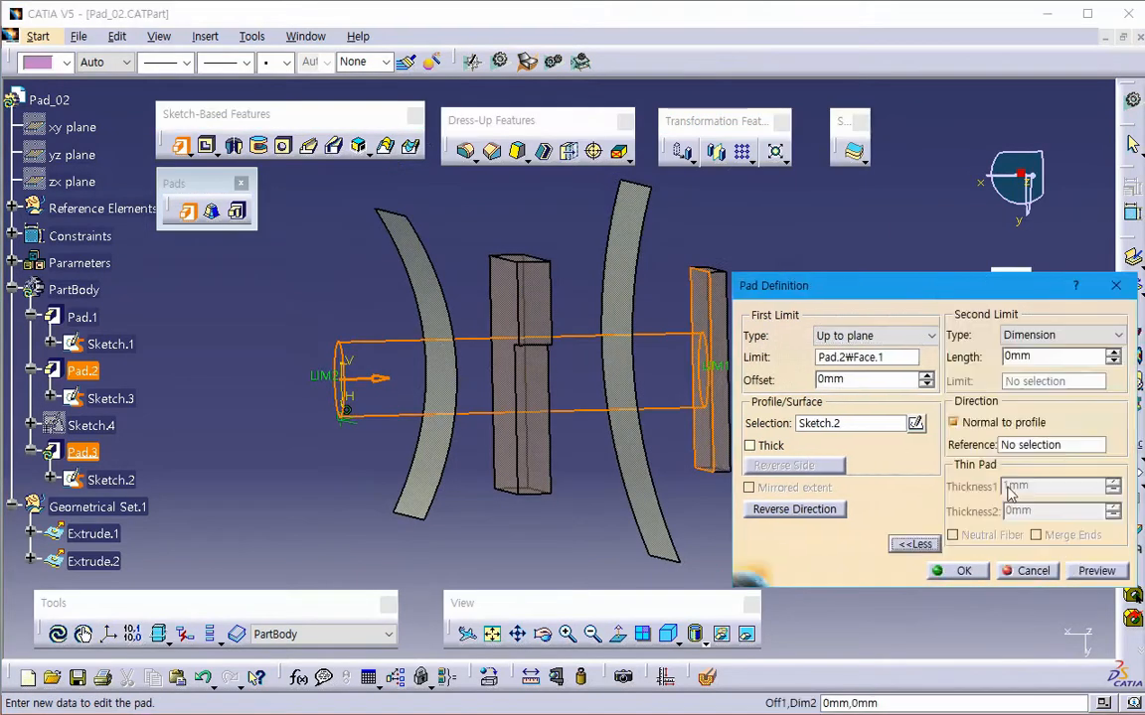
left_click(1044, 336)
left_click(1038, 406)
middle_click_drag(596, 378, 520, 385)
left_click(555, 441)
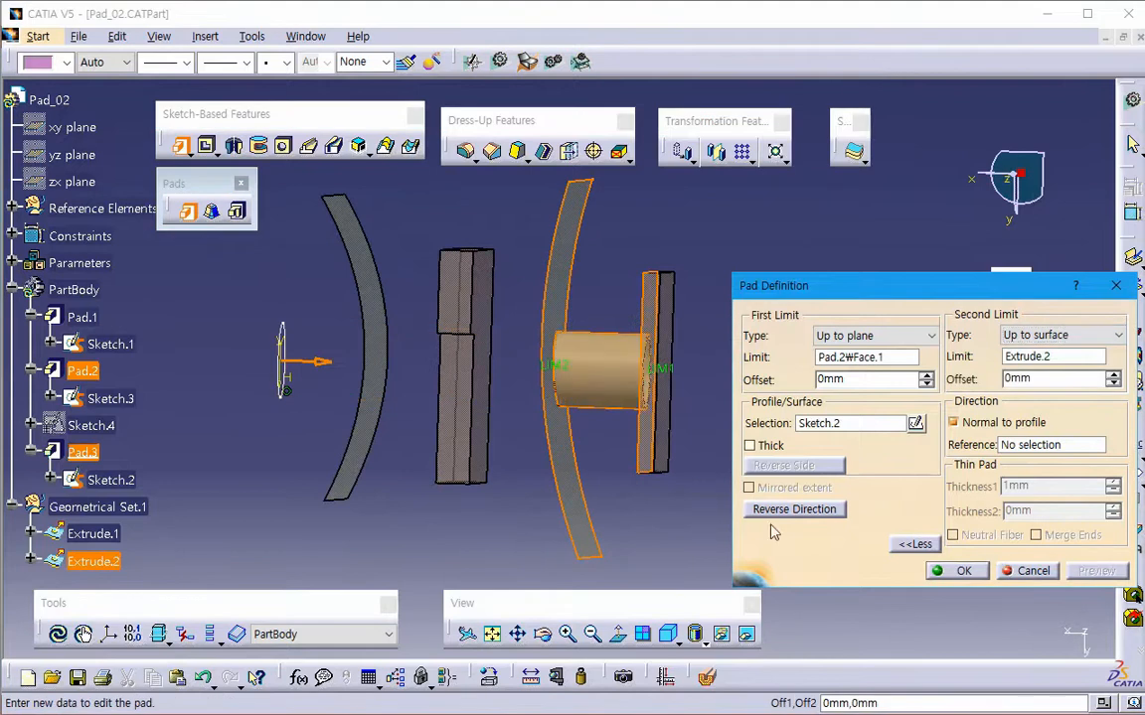
middle_click_drag(694, 471, 669, 497)
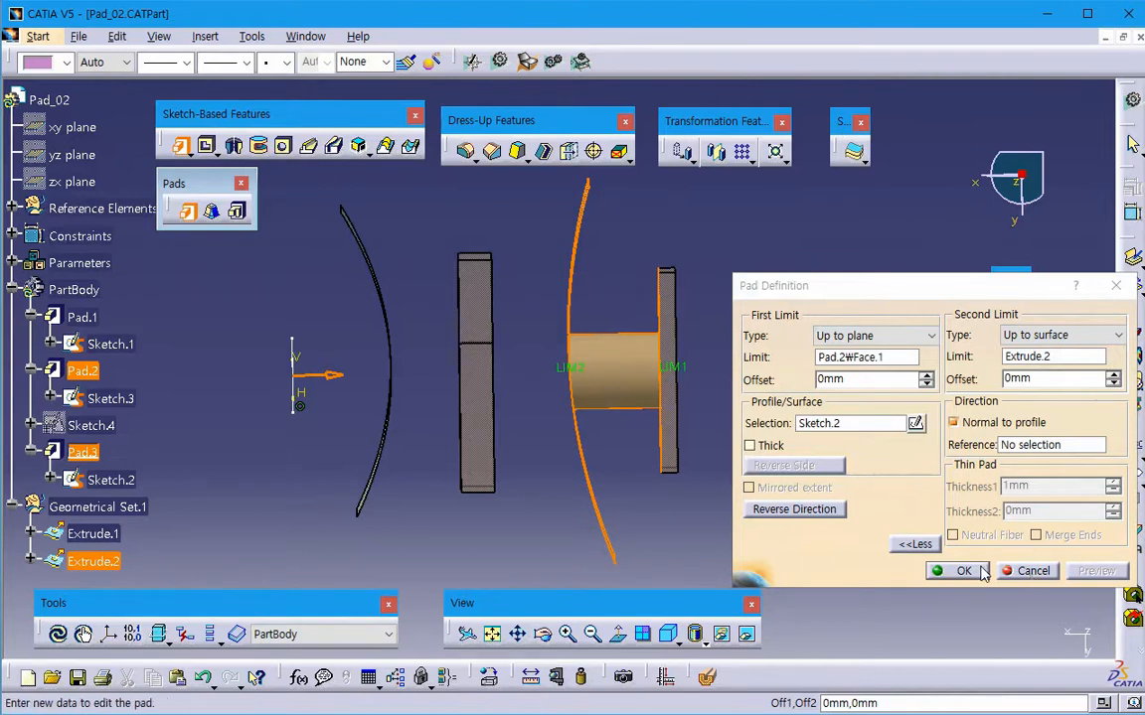
left_click(1033, 571)
- Start a pad of Sketch.2 with a first limit of 50 mm and a second limit of -20 mm, and preview it
middle_click_drag(545, 493, 546, 480)
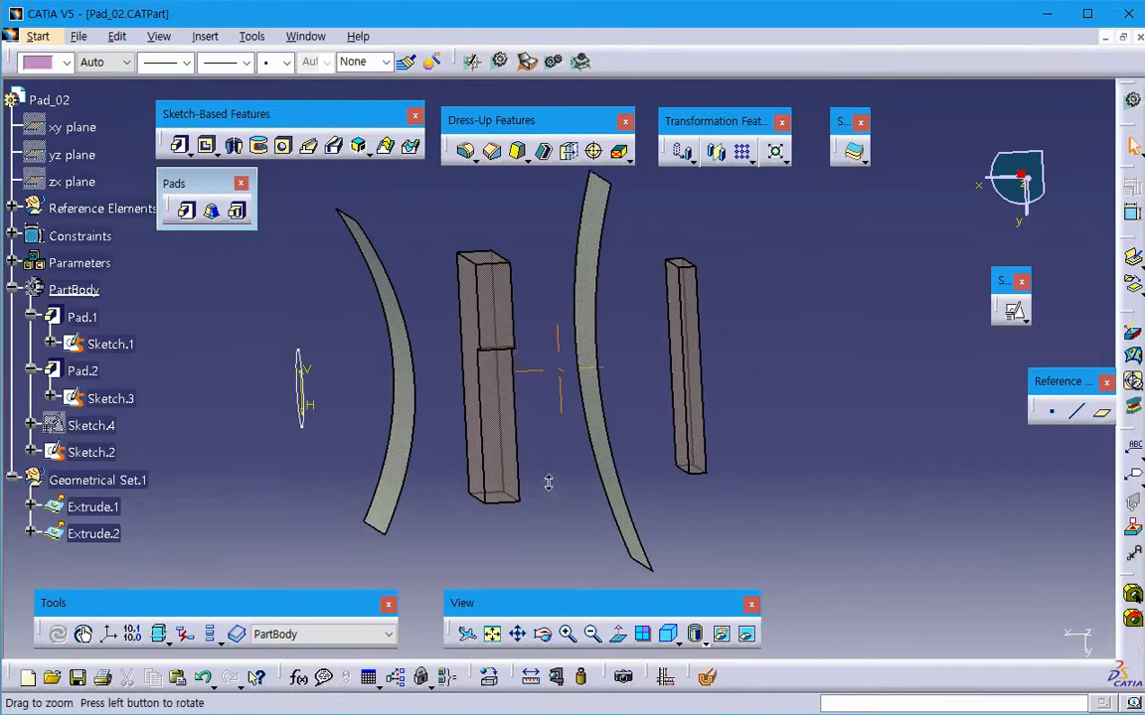
left_click(187, 211)
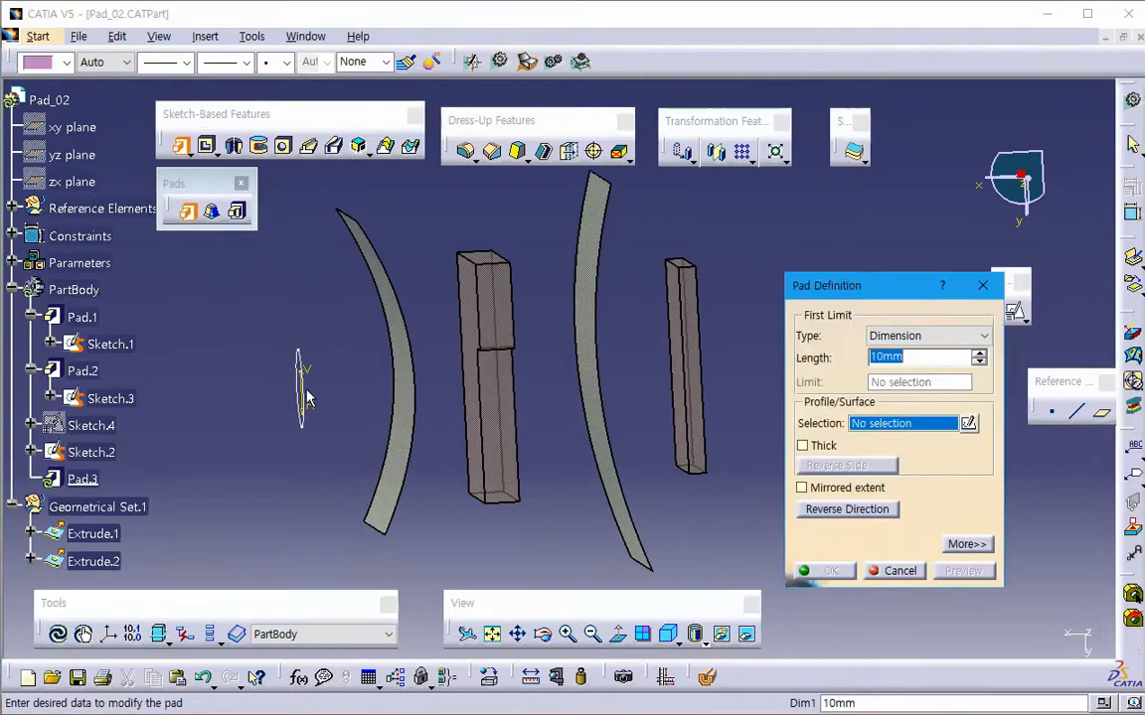
left_click(306, 396)
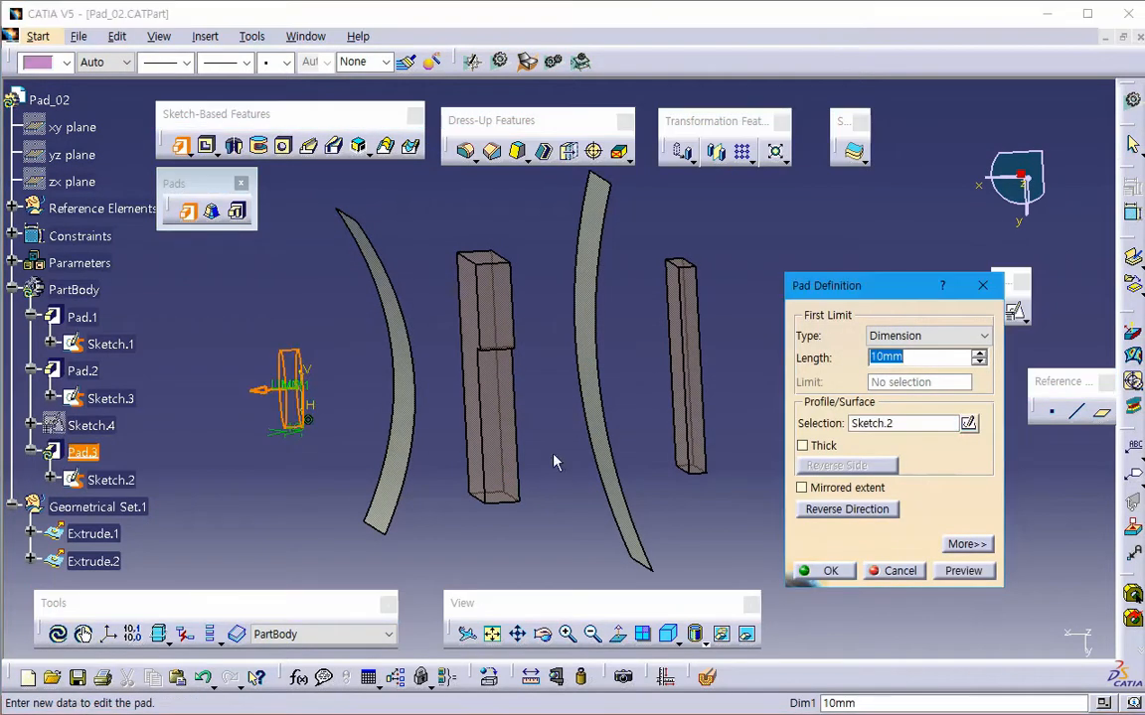
left_click(965, 545)
type("50")
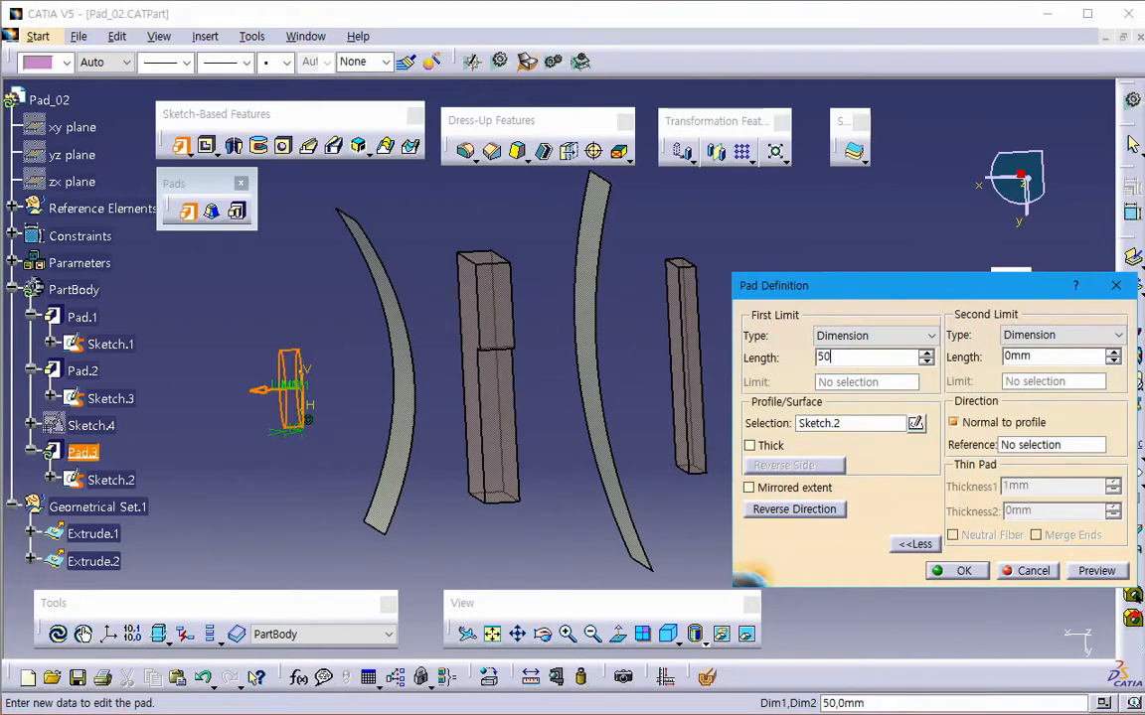
key("Tab")
type("-20")
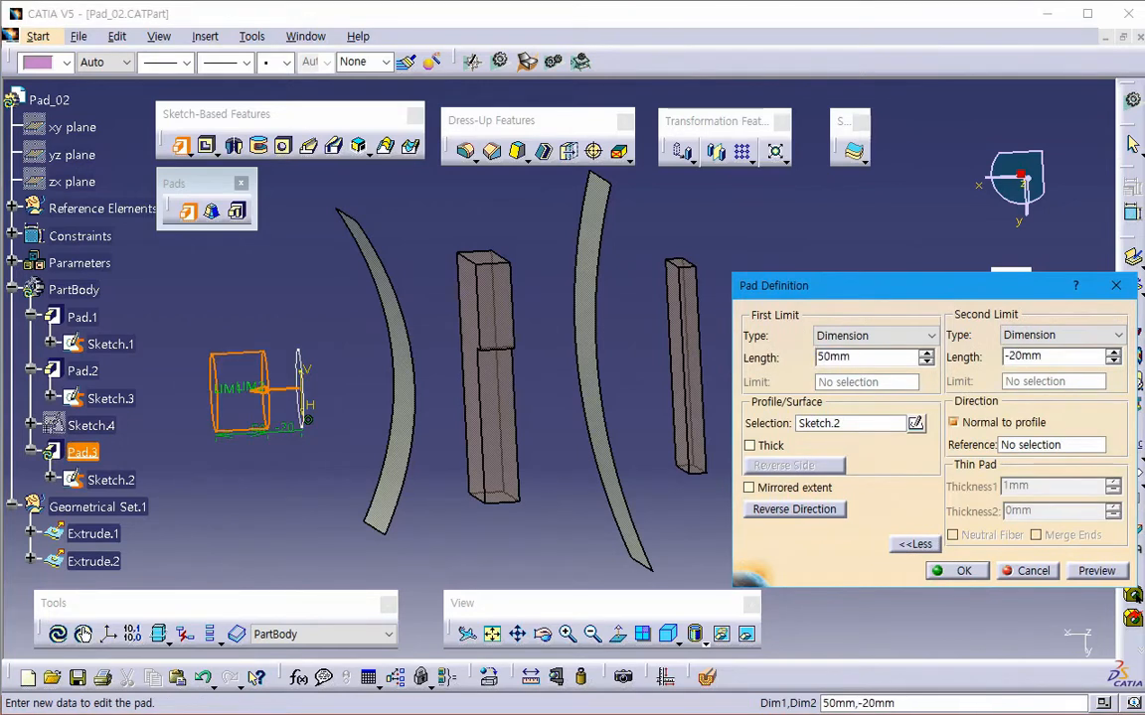
left_click(1098, 572)
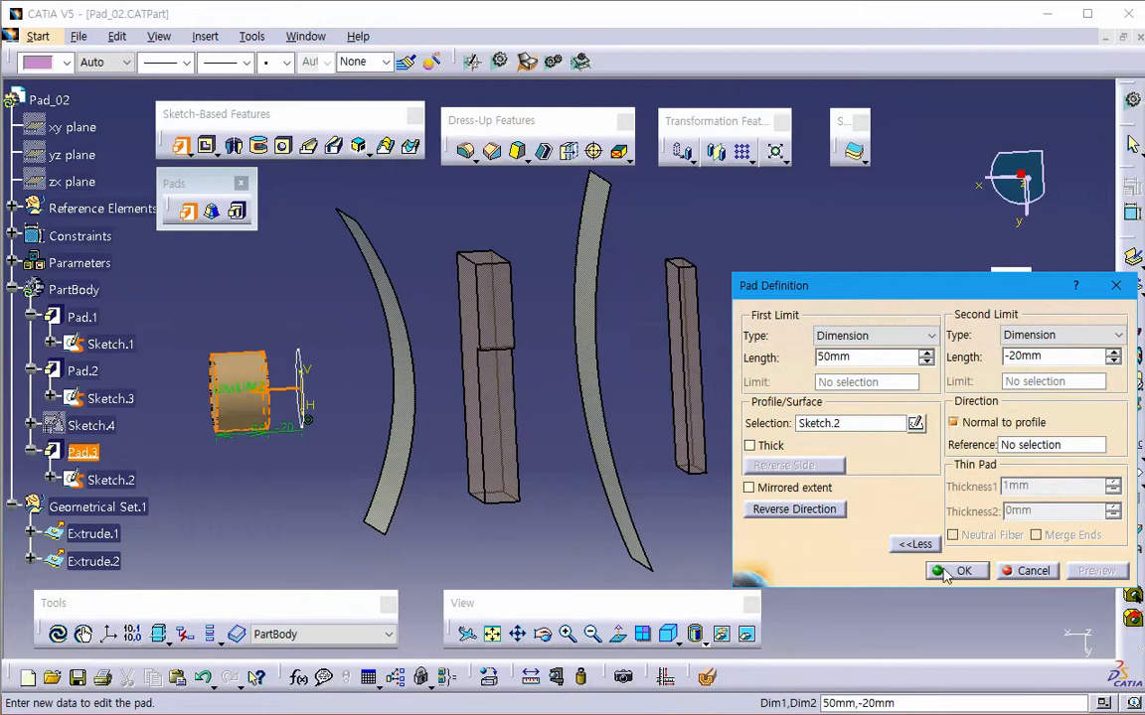
- Reverse the pad's direction toward the blocks, preview it, and cancel the pad
left_click(260, 403)
left_click(1076, 572)
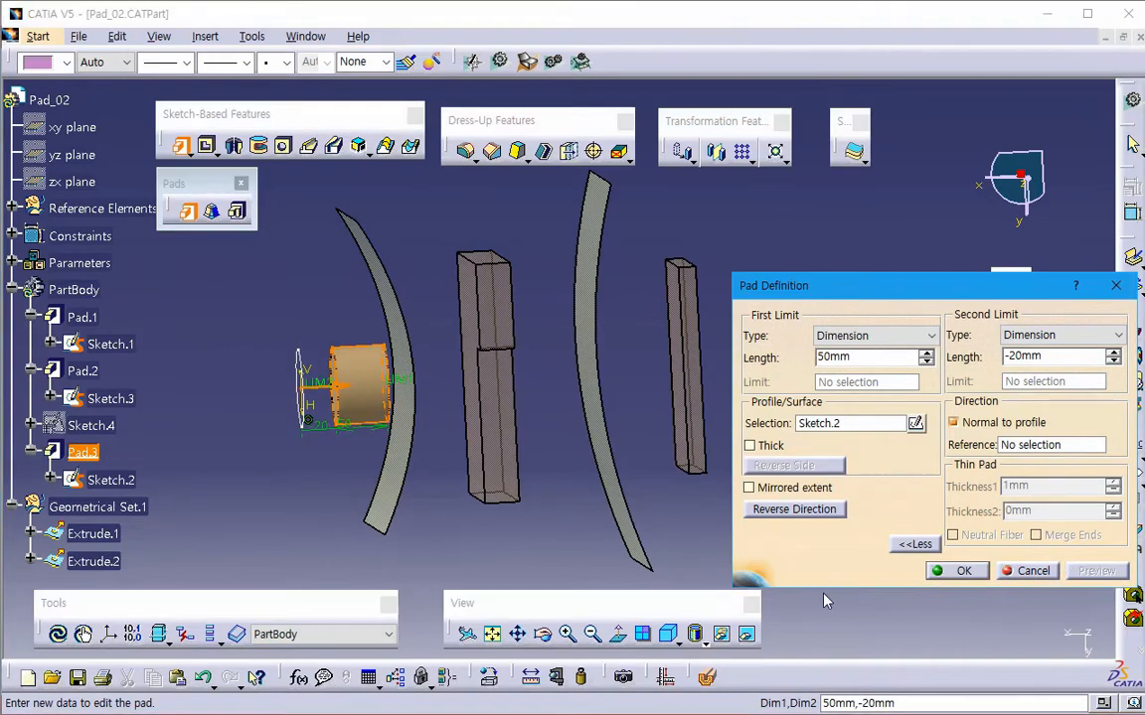
left_click(1030, 571)
- Try to cut a pocket from Sketch.2 using the Dimension limit with a 10 mm depth
middle_click_drag(634, 536, 636, 511)
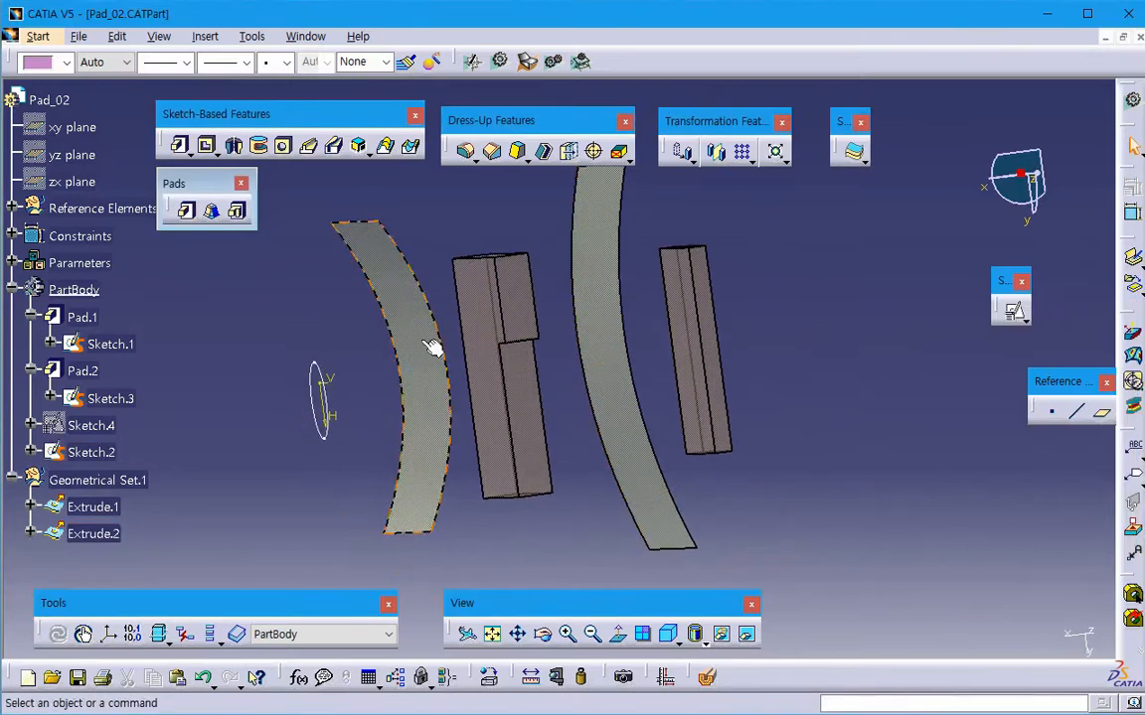
middle_click_drag(216, 282, 207, 291)
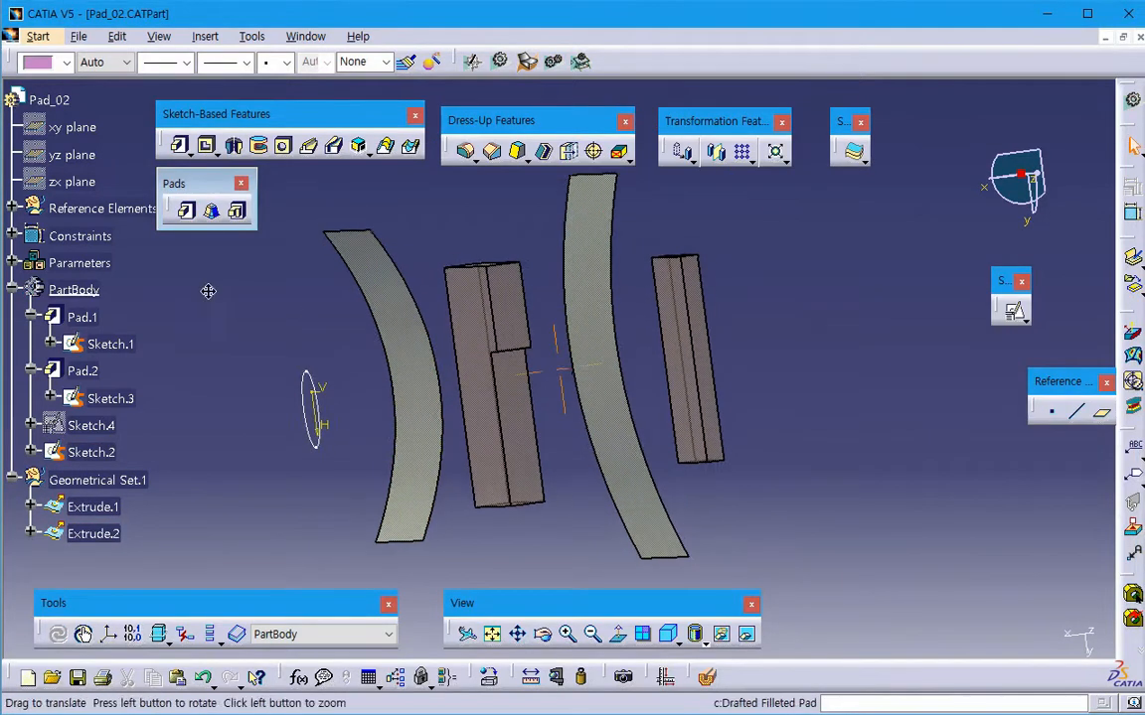
left_click(207, 146)
left_click(325, 457)
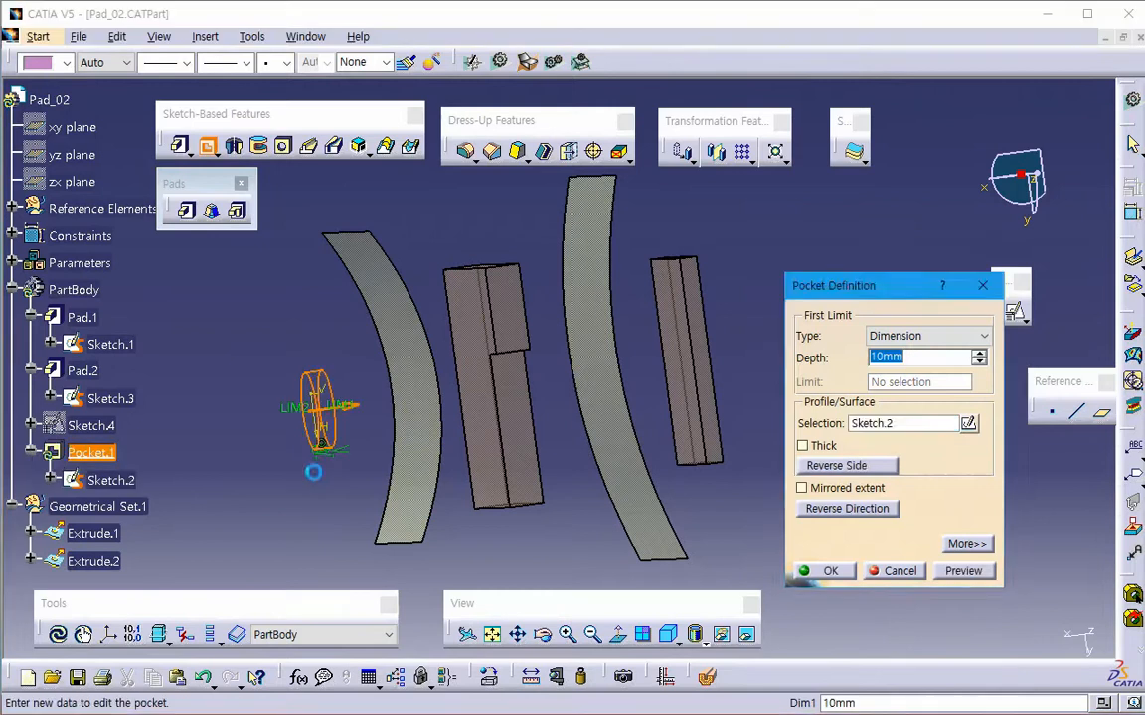
left_click(827, 571)
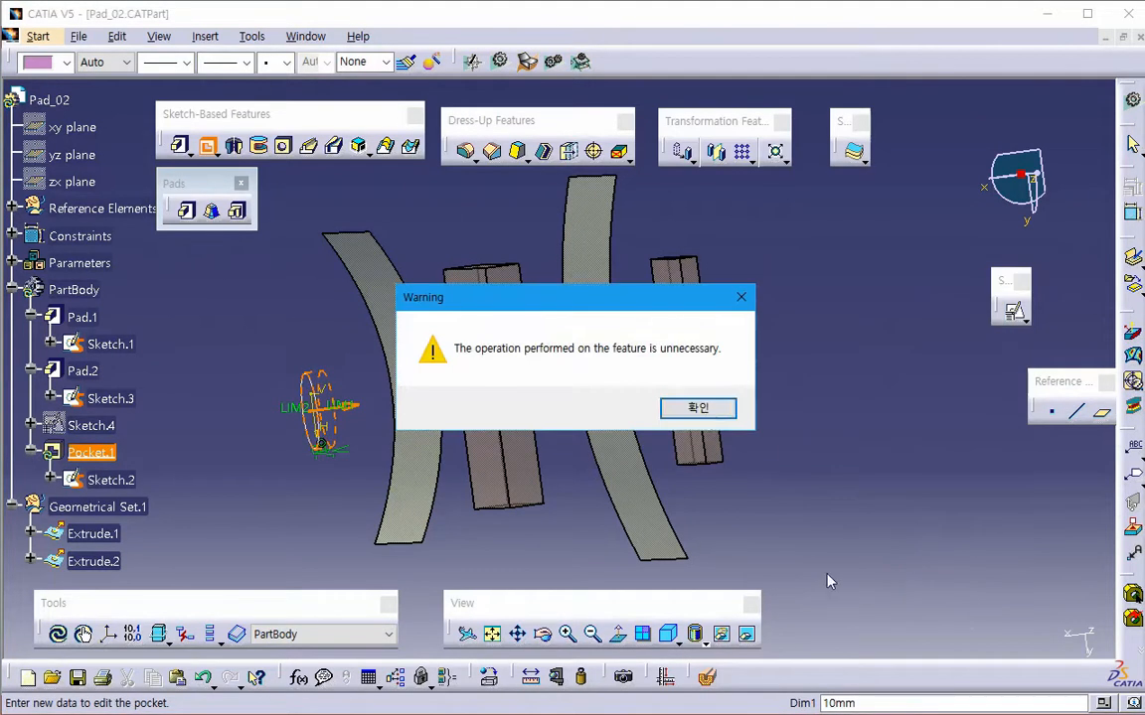
left_click(697, 407)
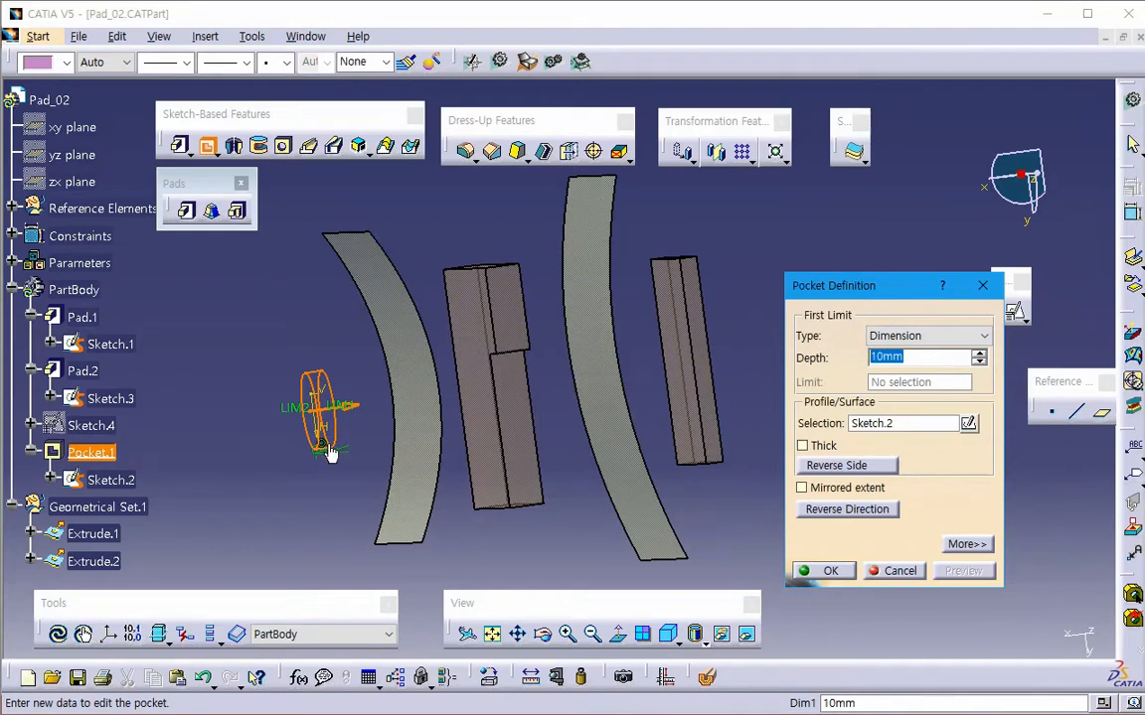
- Set the pocket's first limit to Up to next and preview the cut
left_click(929, 336)
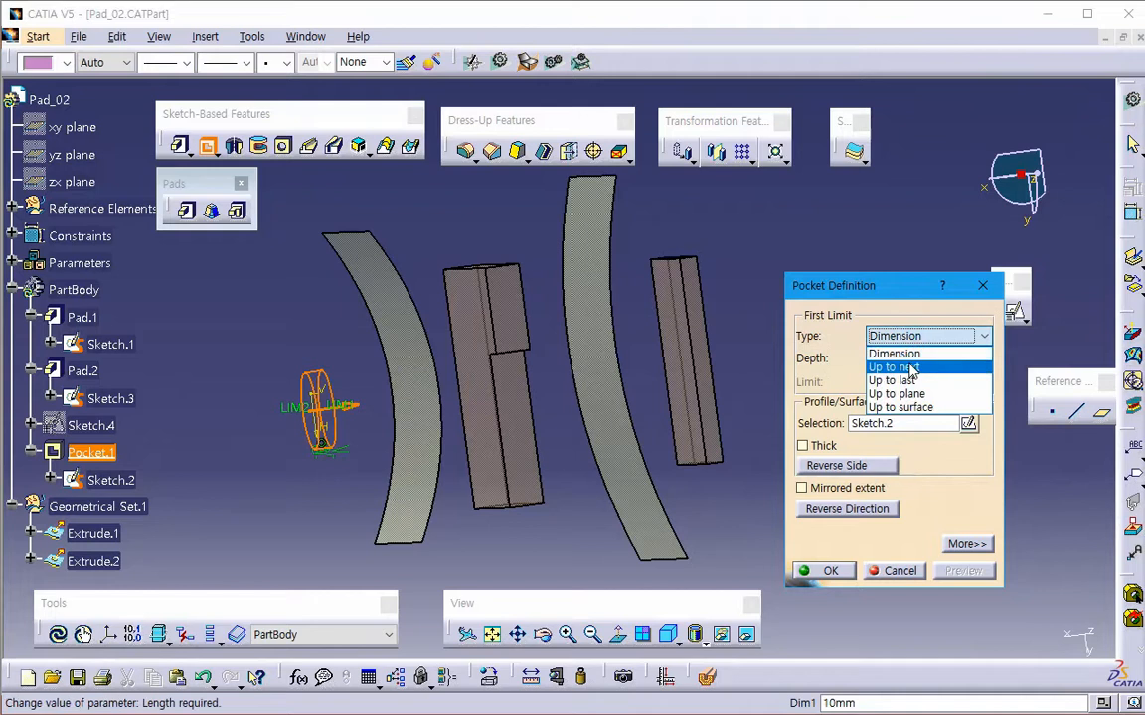
left_click(894, 364)
left_click(962, 573)
middle_click_drag(665, 463, 684, 485)
- Change the pocket's first limit to Up to last and preview the cut through both blocks
left_click(929, 336)
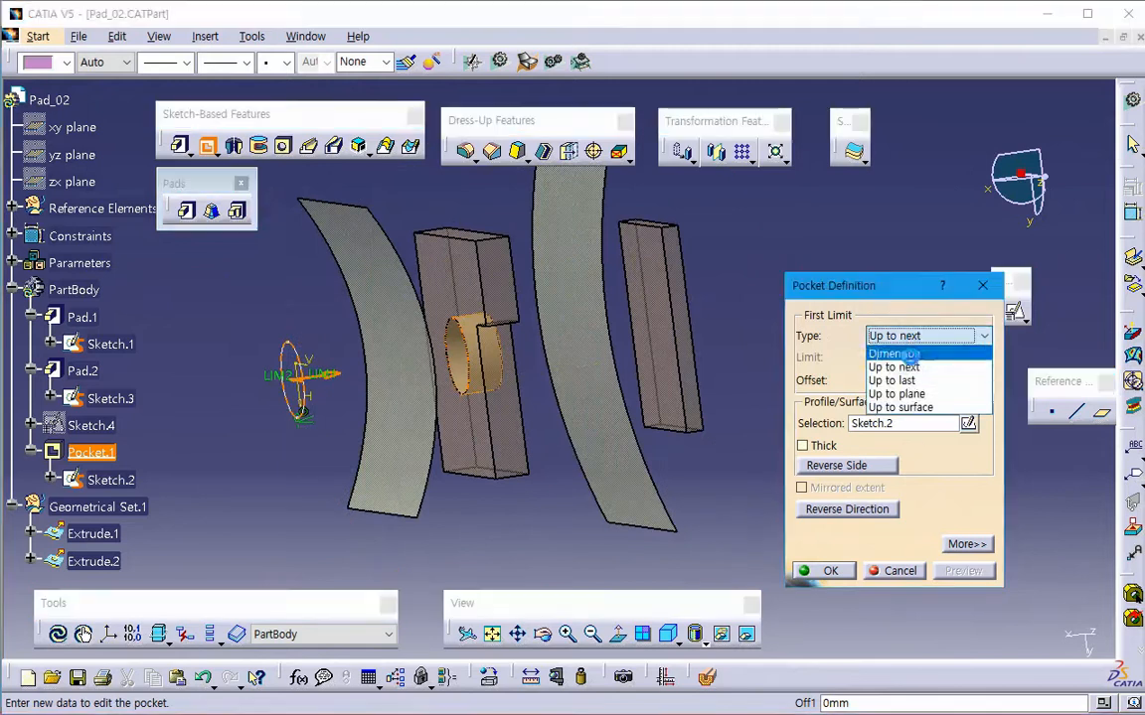
left_click(897, 379)
left_click(974, 574)
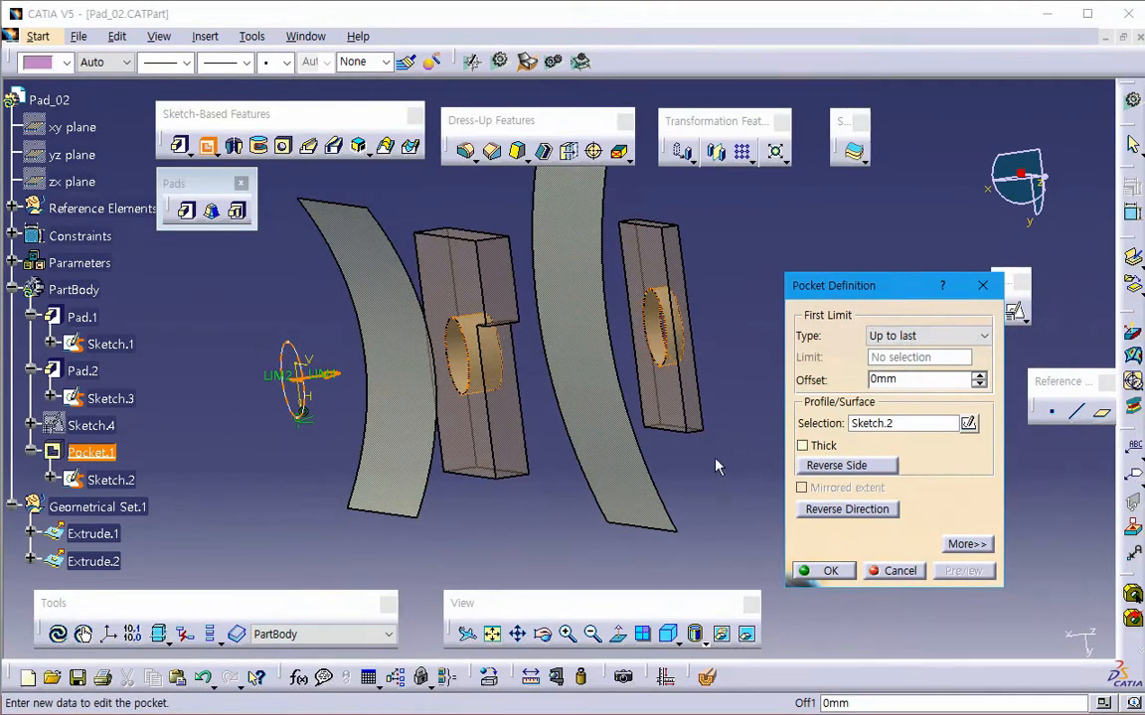
mouse_move(715, 462)
middle_mouse_down()
mouse_move(733, 462)
mouse_move(717, 463)
middle_mouse_up()
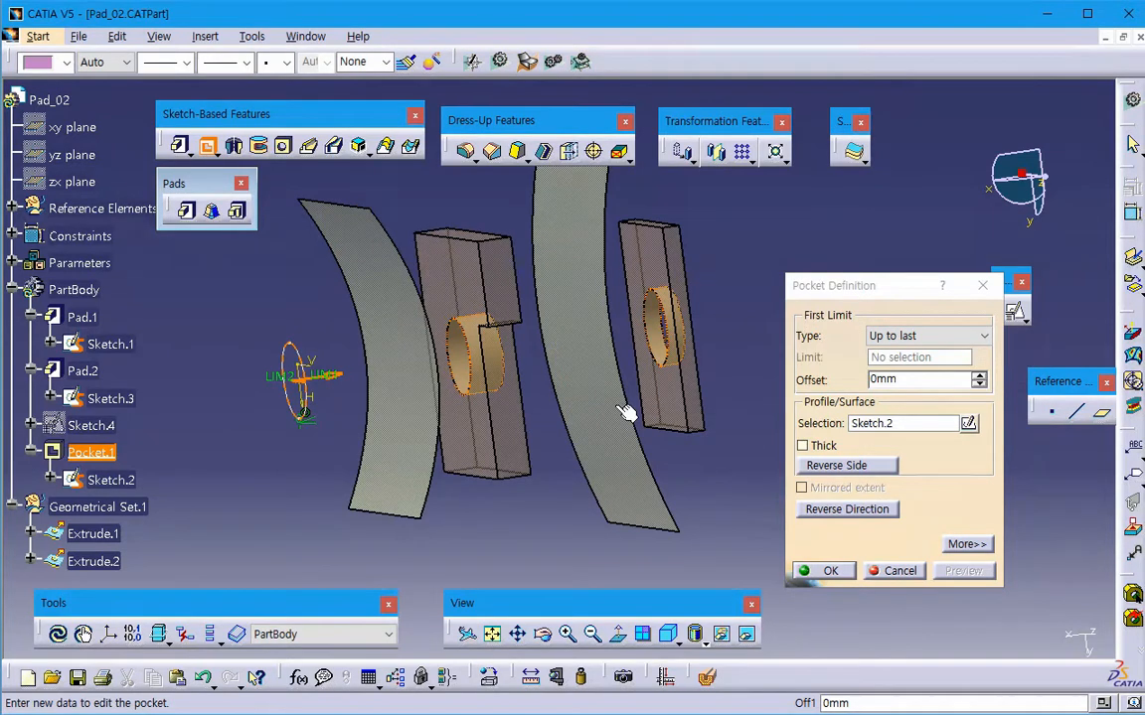
- Switch the pocket's first limit back to Up to next and preview it again
left_click(919, 336)
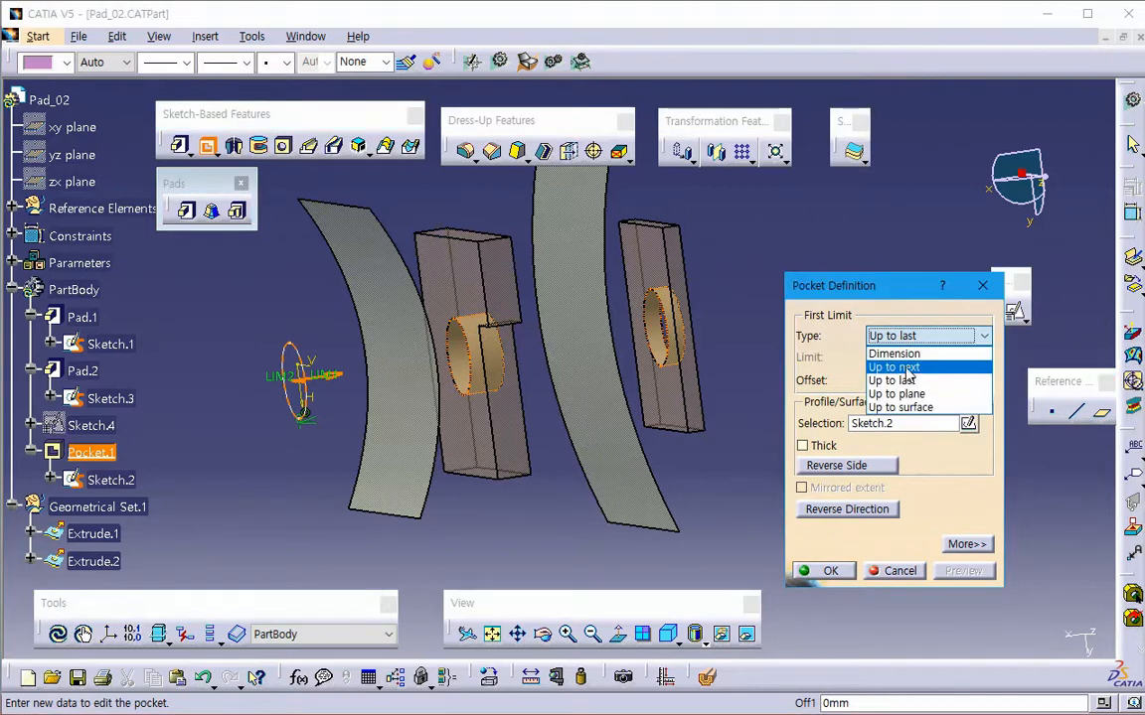
left_click(905, 369)
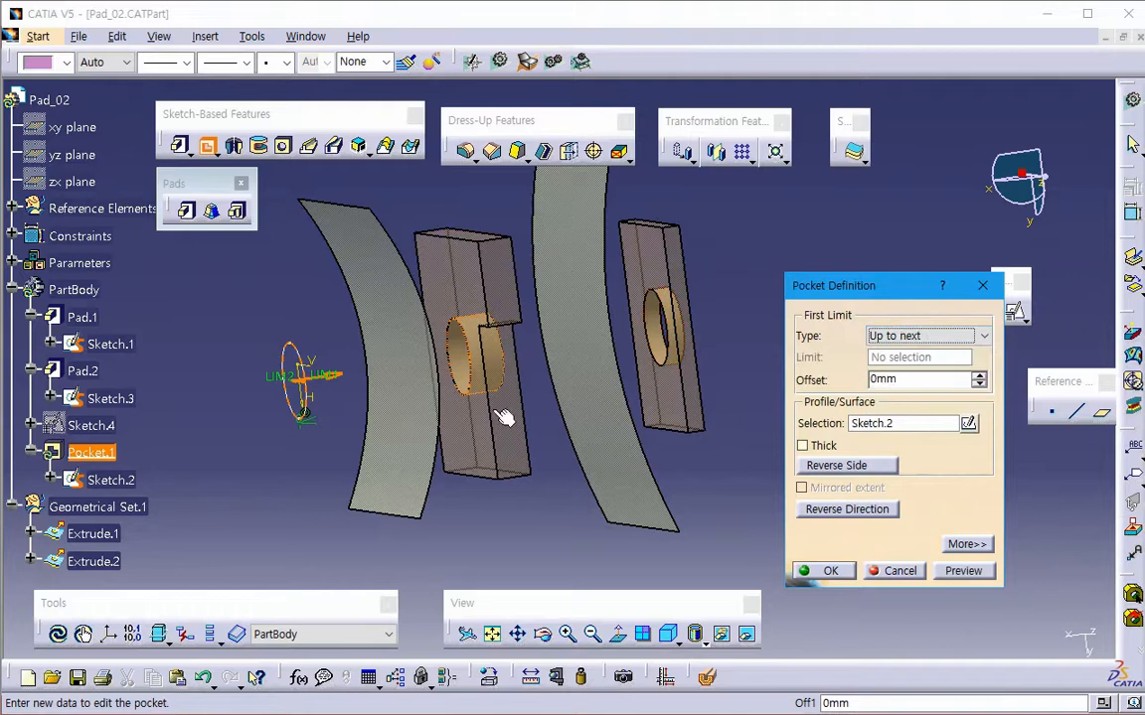
left_click(963, 570)
- Limit the pocket Up to plane at the face of Pad.1 nearest the sketch and create it
left_click(939, 337)
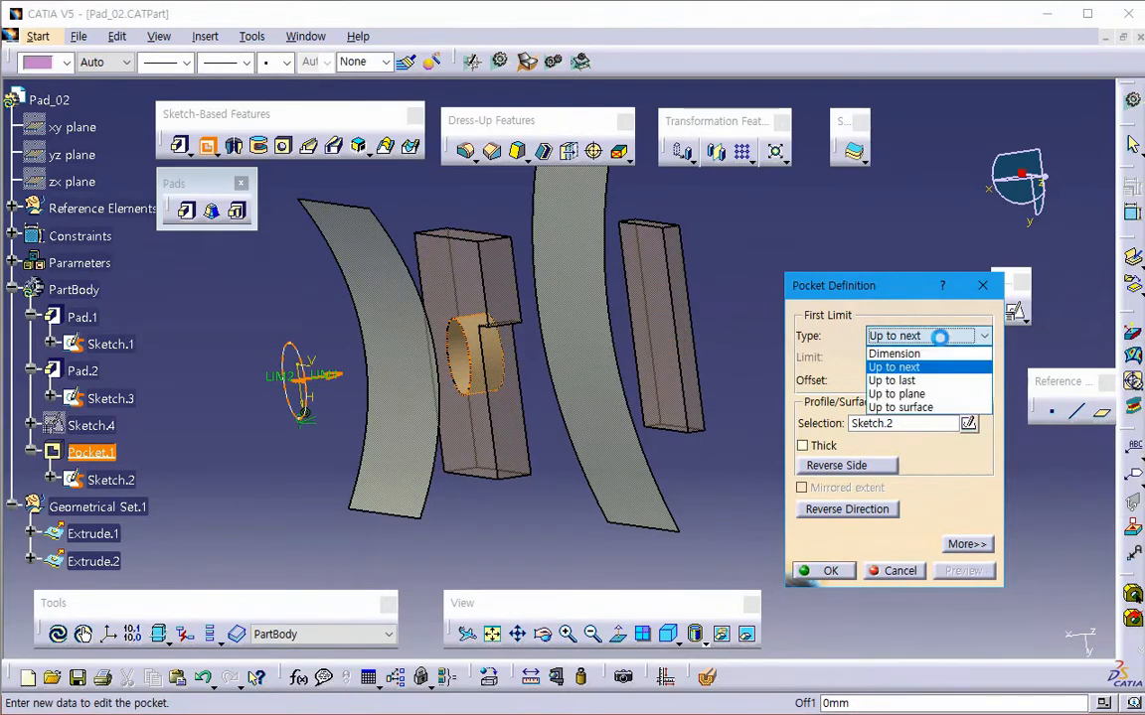
left_click(896, 394)
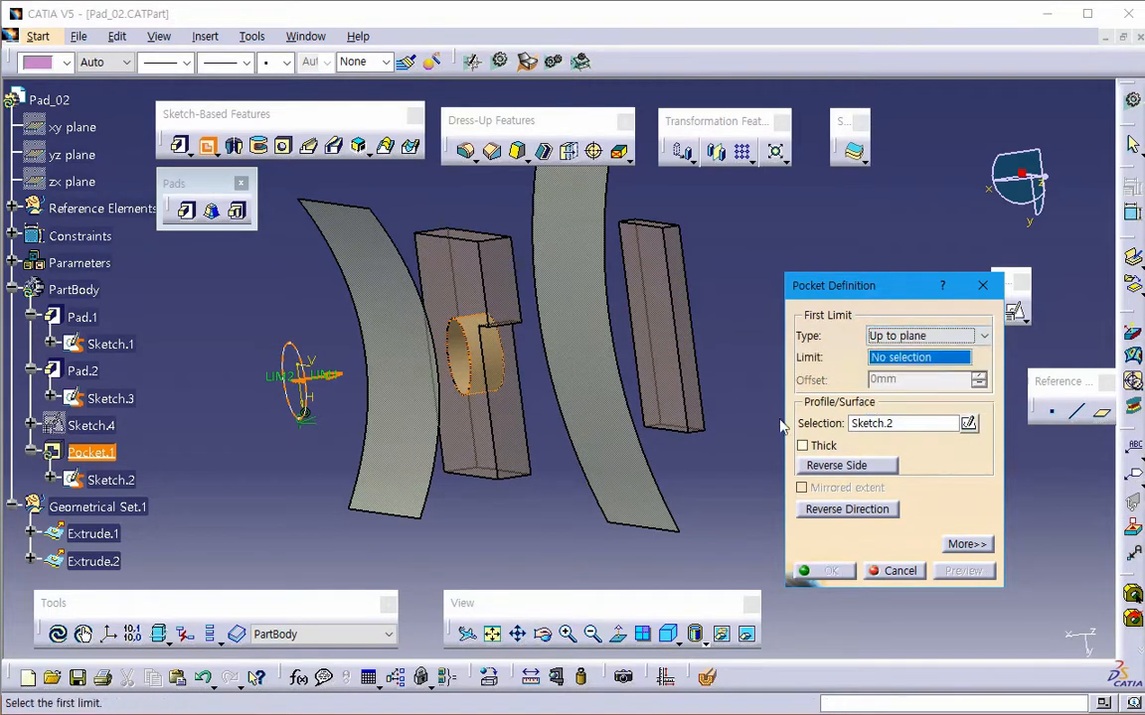
left_click(470, 430)
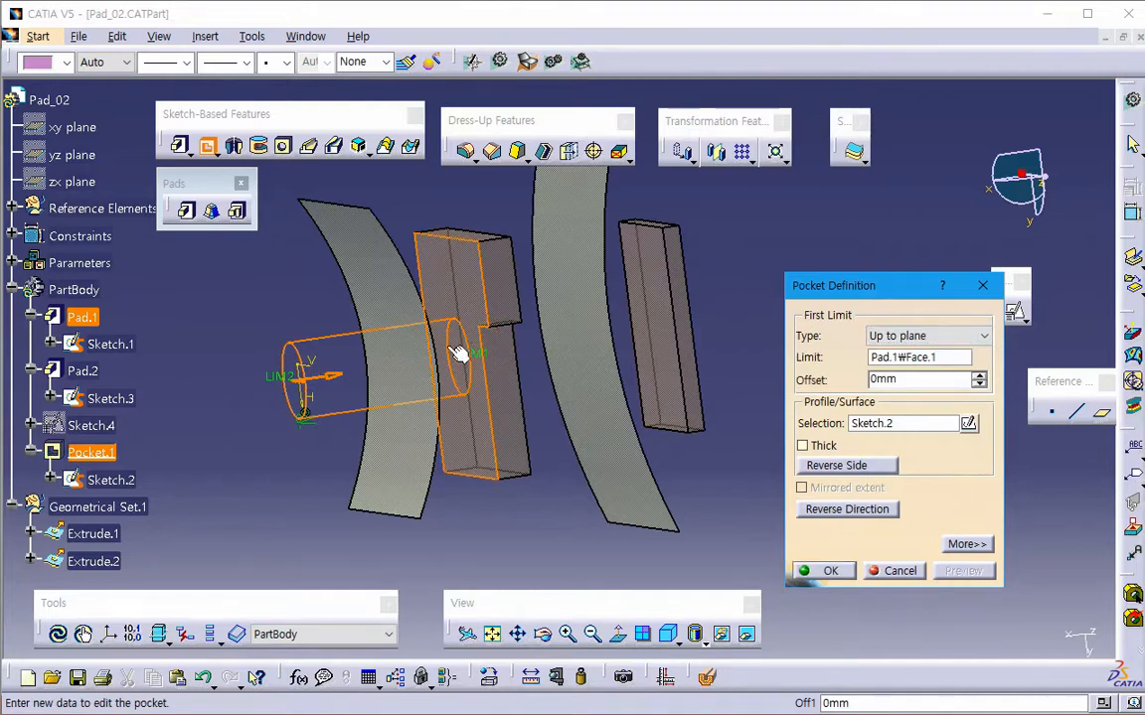
left_click(830, 572)
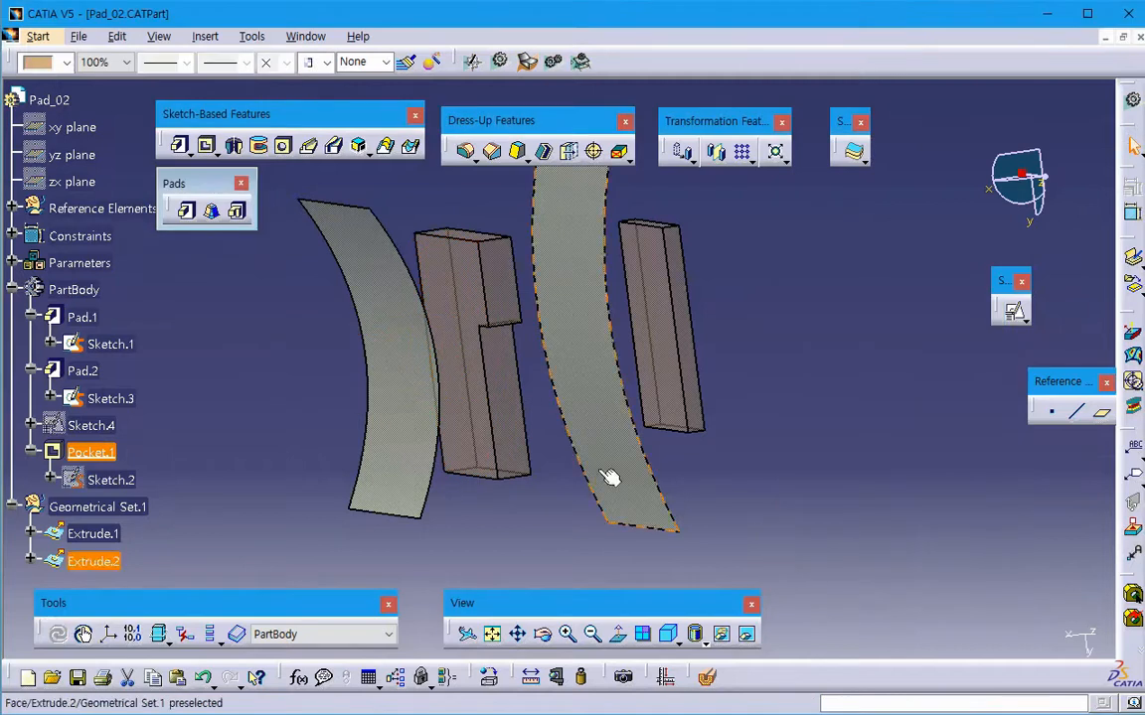
- Reopen Pocket.1, set its first limit offset to 2 mm, preview it, and cancel the edit
double_click(87, 452)
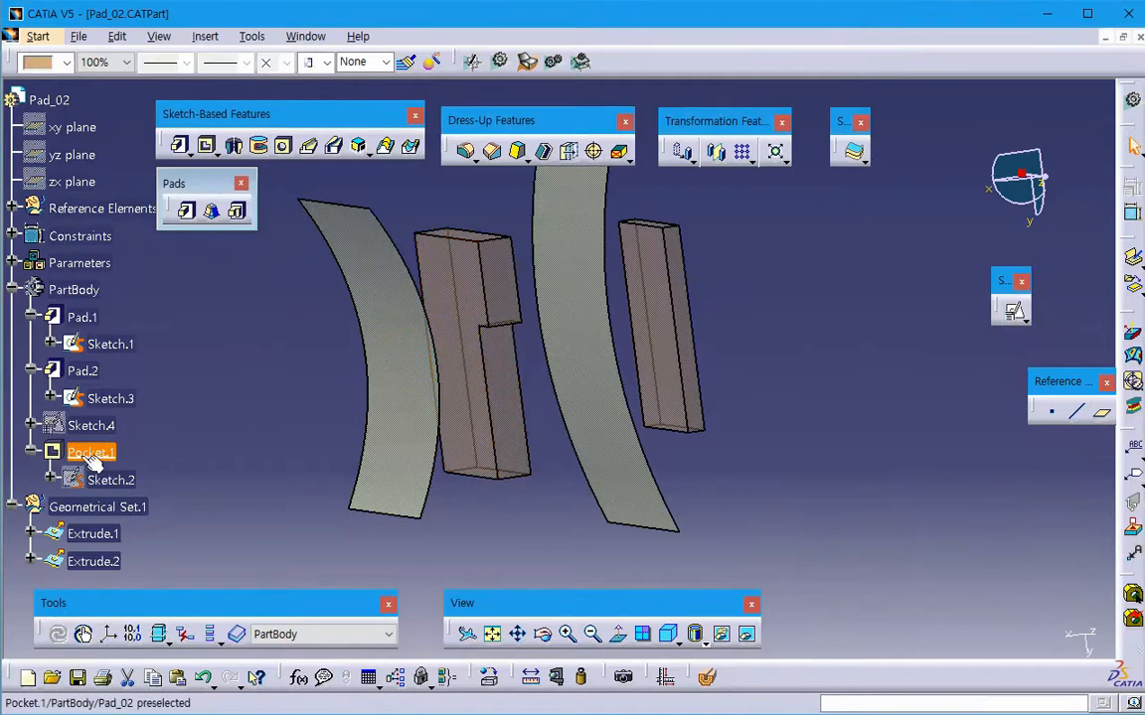
type("2")
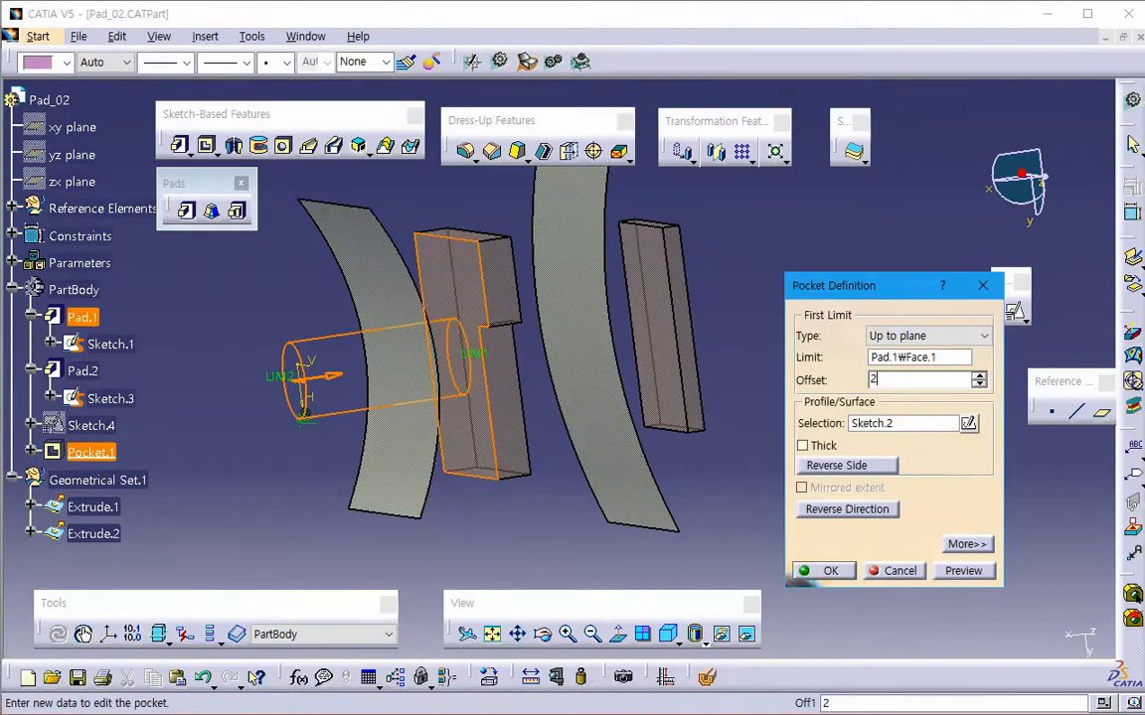
key("Return")
left_click(976, 575)
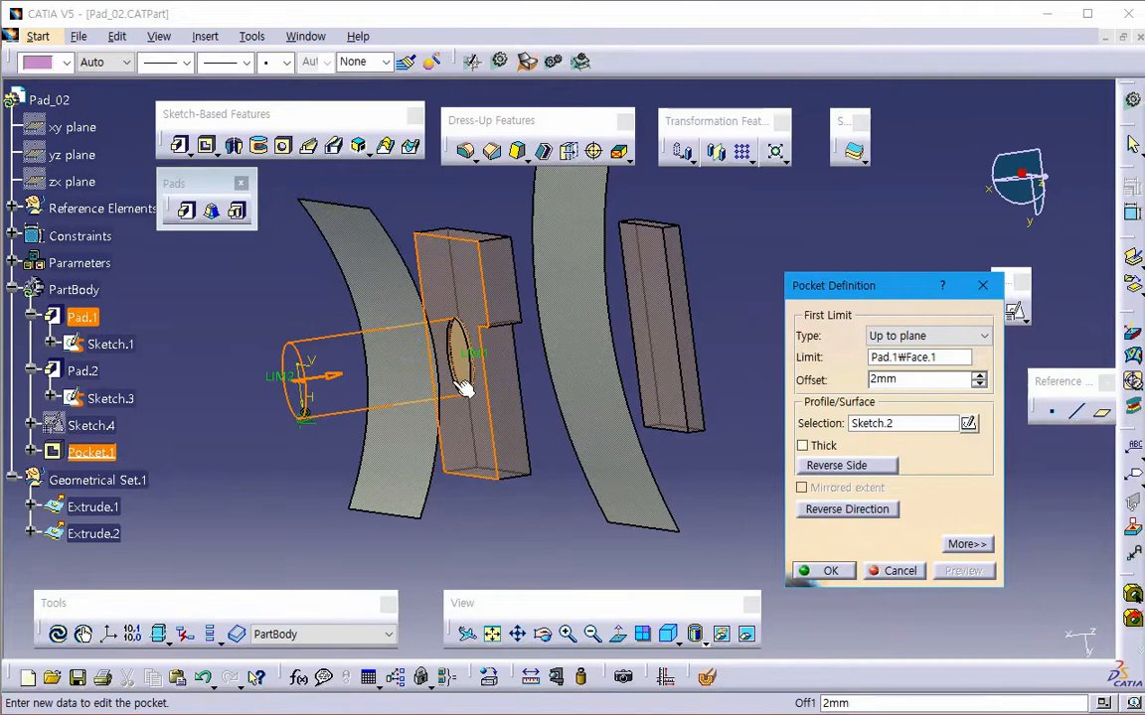
left_click(891, 571)
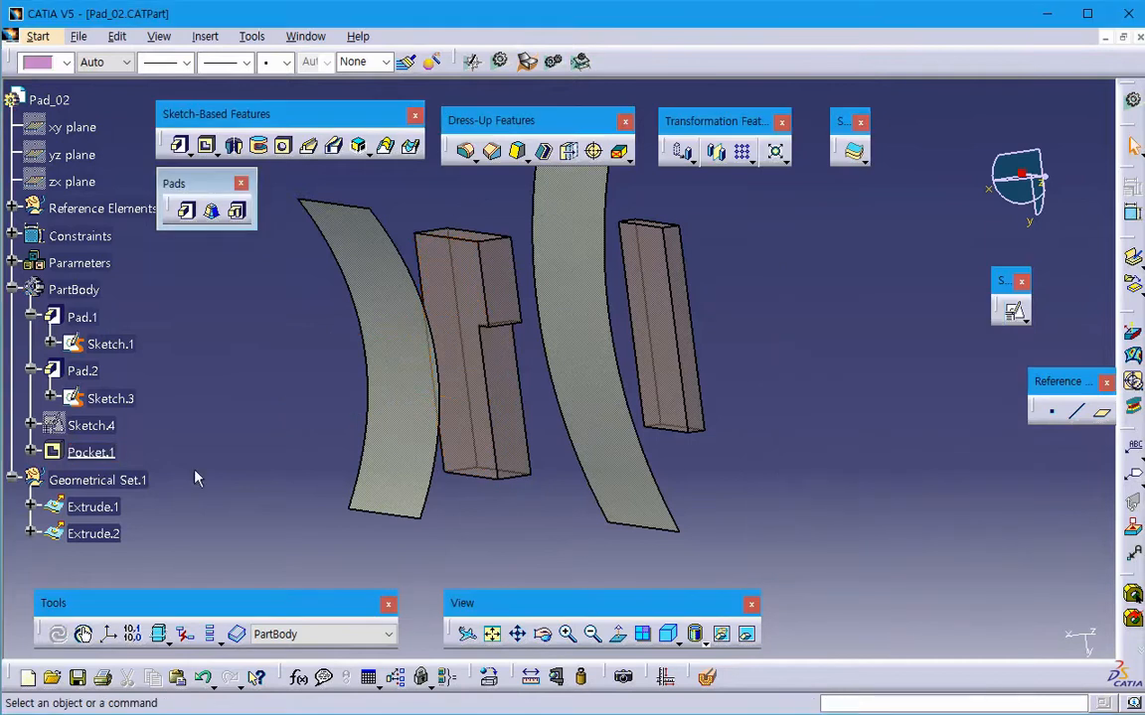
- Delete Pocket.1 from the part body
left_click(90, 452)
key("Delete")
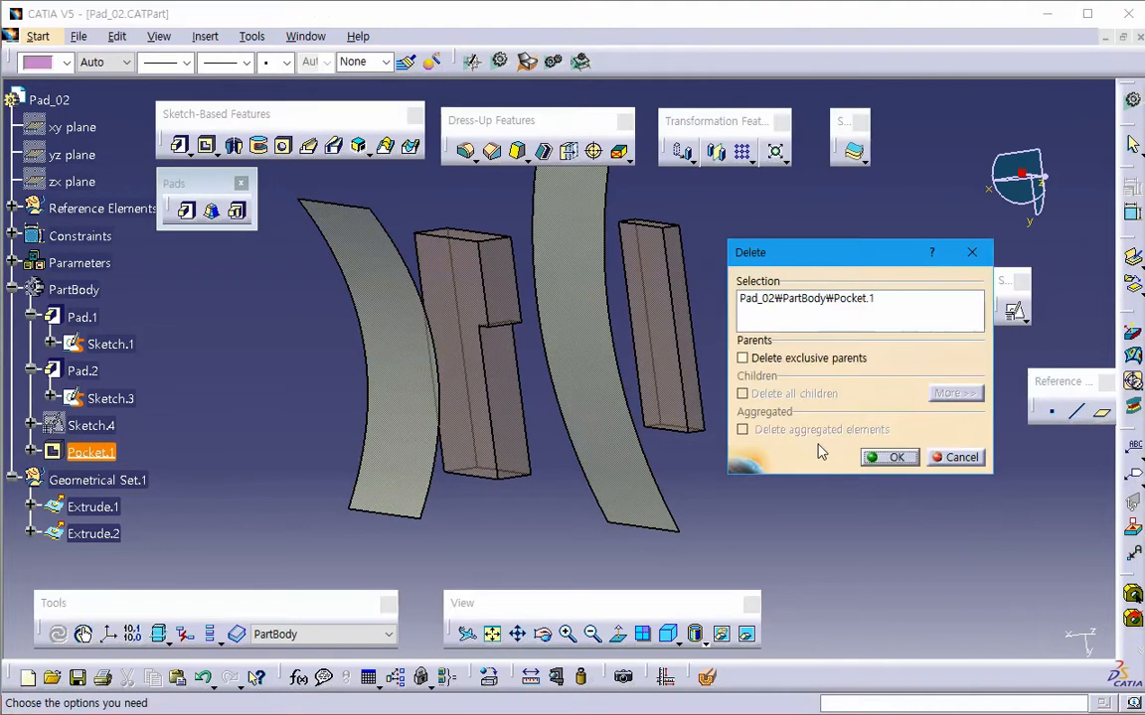
key("Return")
- Start a pocket of Sketch.2 and limit it Up to plane at the face of Pad.2 nearest the sketch
middle_click_drag(553, 475, 447, 462)
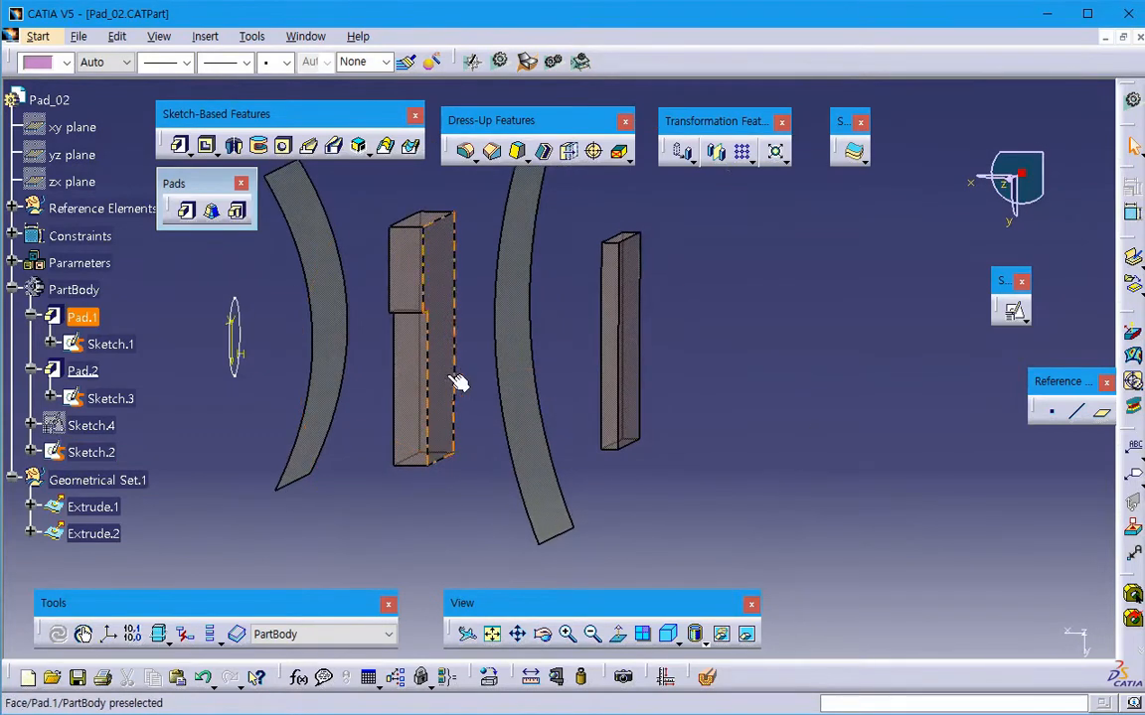
middle_click_drag(460, 384, 557, 388)
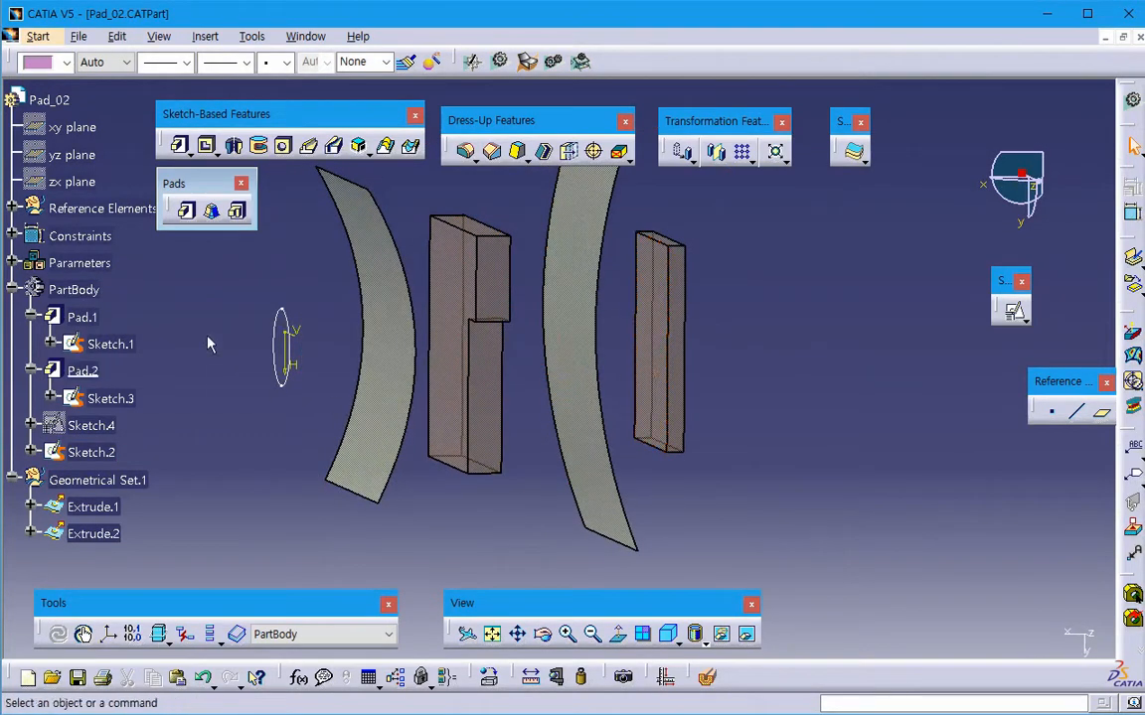
left_click(207, 146)
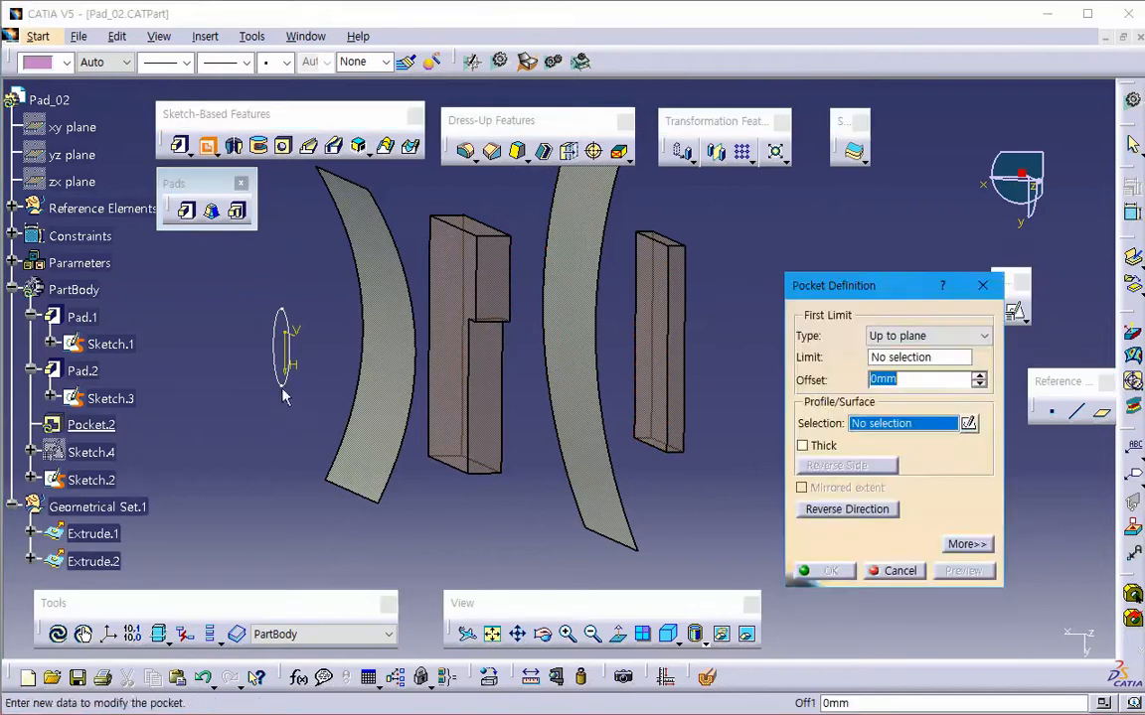
left_click(284, 375)
left_click(672, 408)
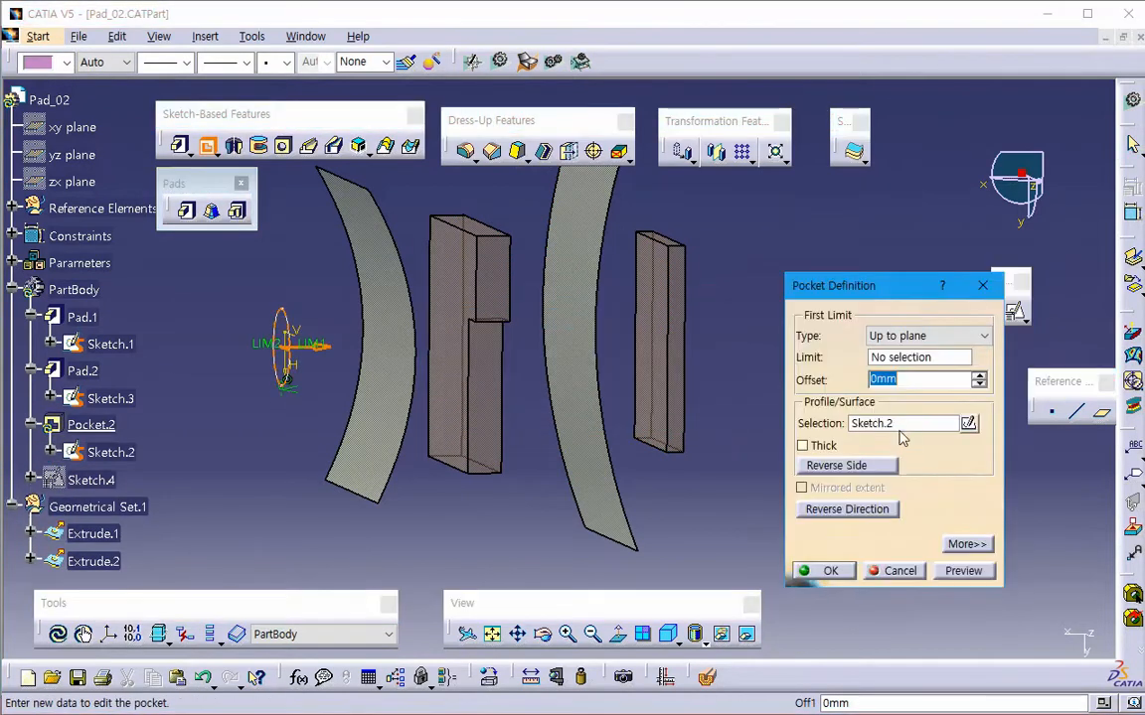
left_click(924, 335)
left_click(897, 393)
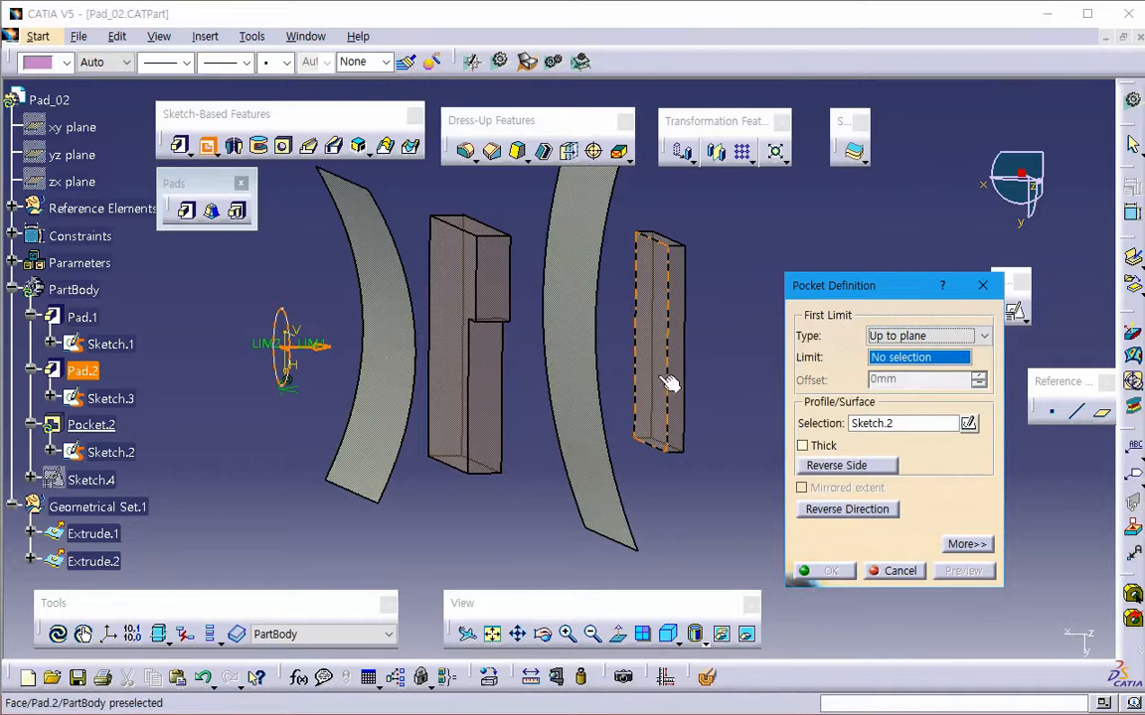
left_click(669, 378)
- Set the pocket's second limit Up to plane at the face of Pad.1 facing Pad.2, keeping the model clear of the dialog
left_click(969, 544)
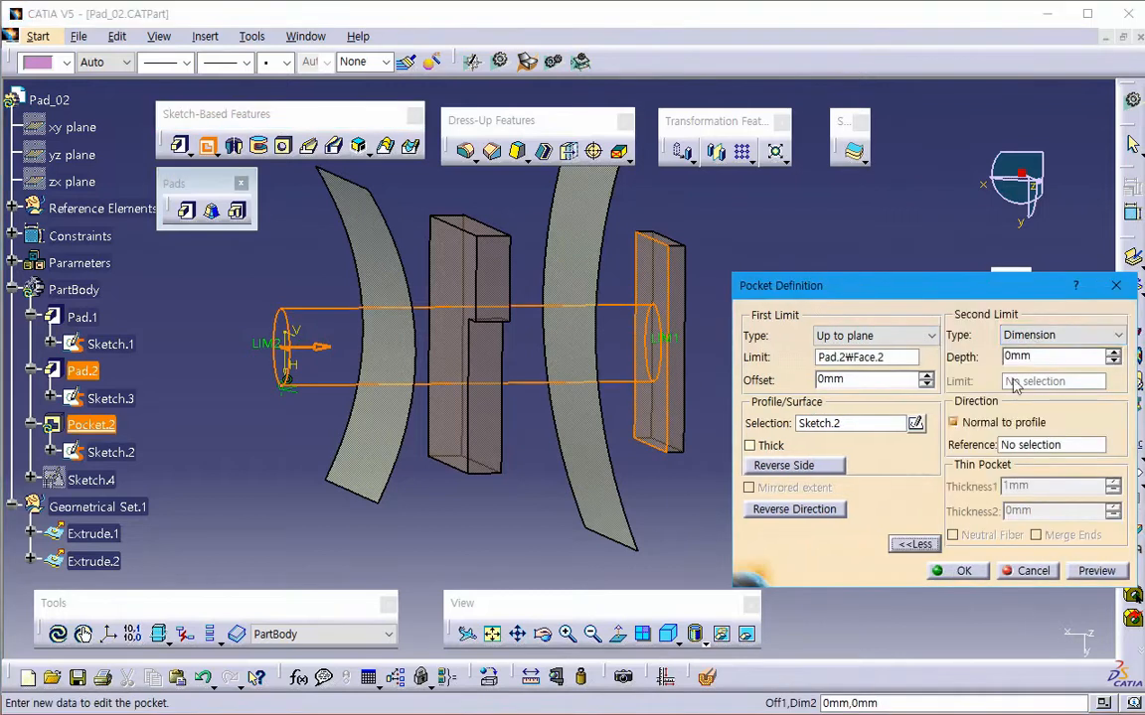
left_click(1058, 335)
left_click(1033, 391)
middle_click_drag(590, 434, 474, 450)
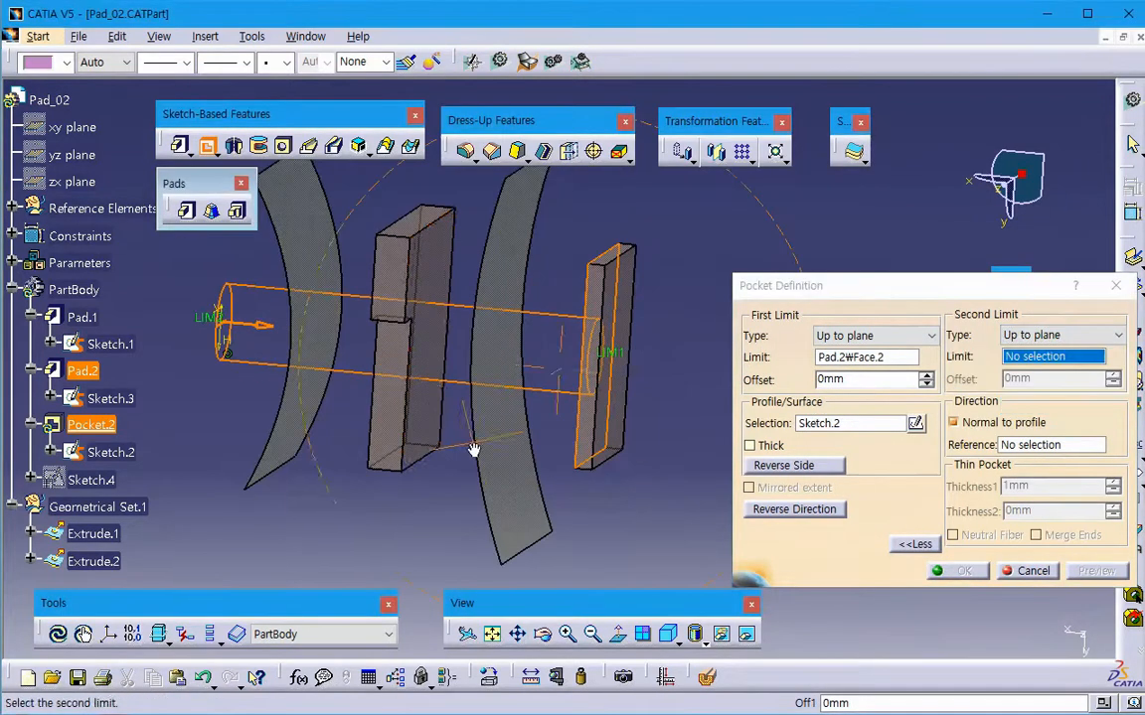
left_click(437, 404)
left_click_drag(795, 285, 723, 281)
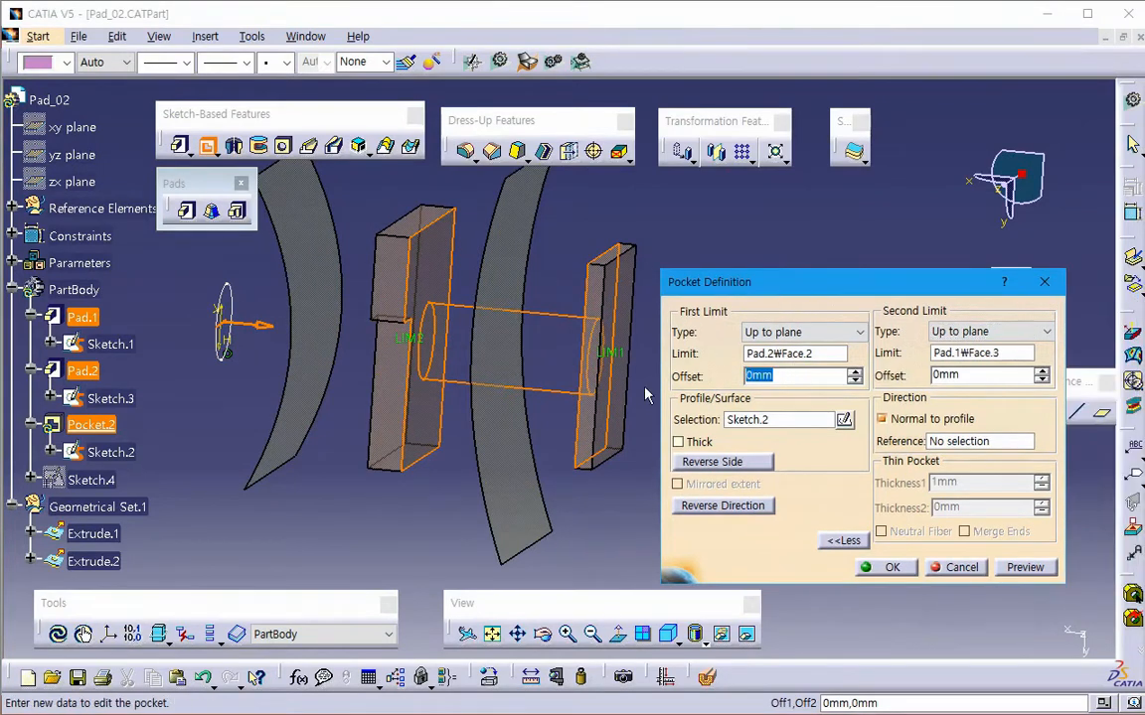
- Set the pocket's first and second limit offsets to 2 mm each, preview the cut between the two blocks, and cancel the pocket
type("2")
key("Tab")
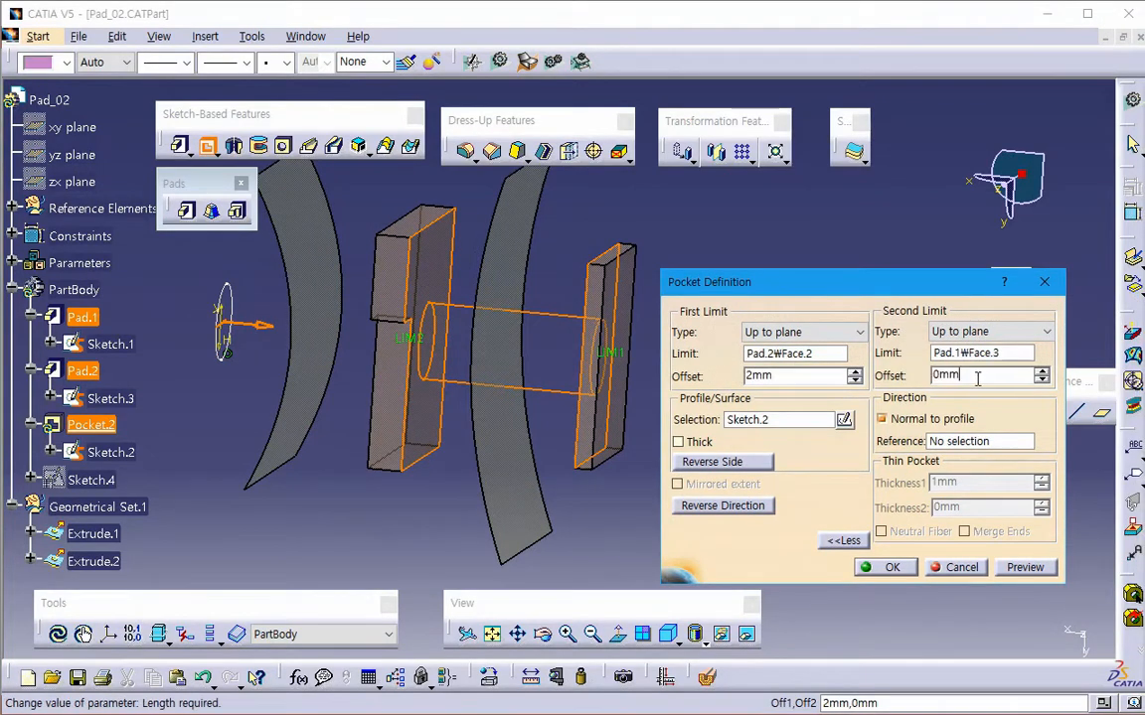
type("2")
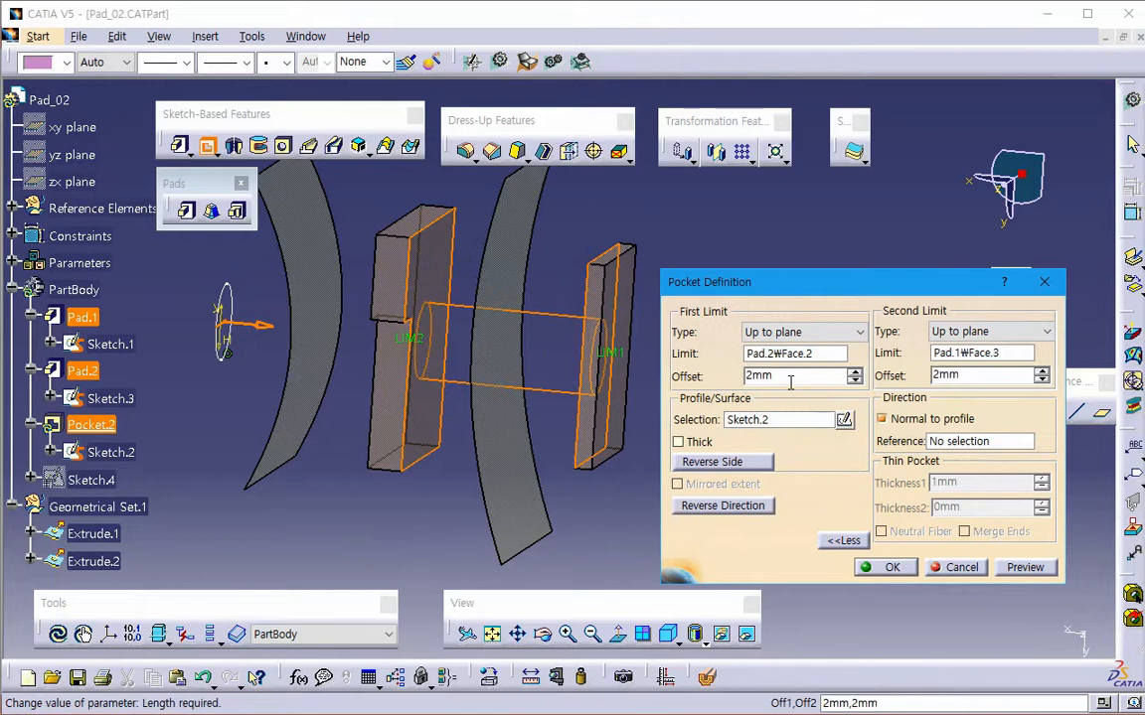
left_click(1024, 567)
middle_click_drag(440, 371, 408, 301)
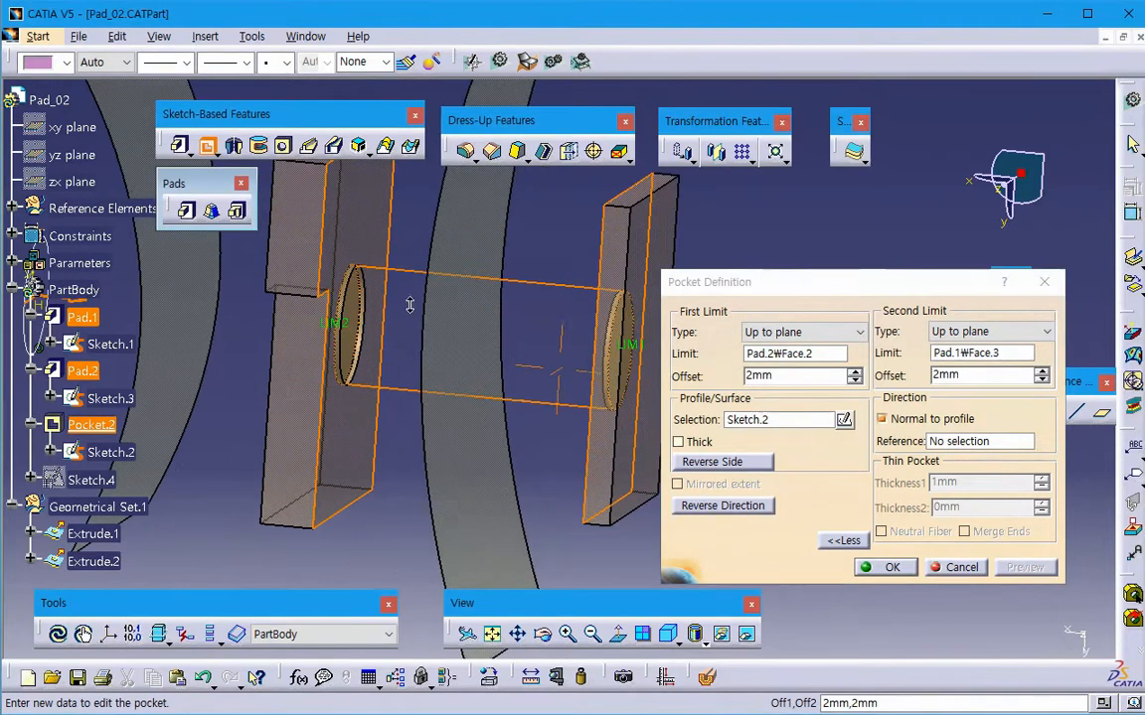
middle_click_drag(439, 429, 420, 487)
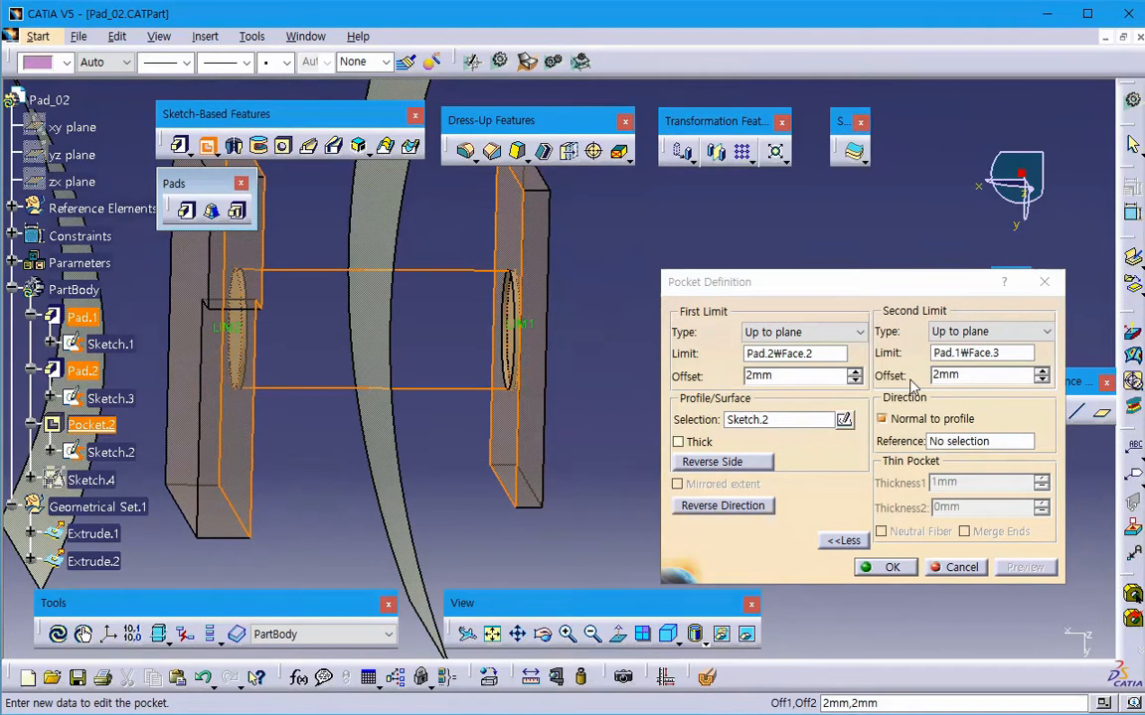
left_click(959, 571)
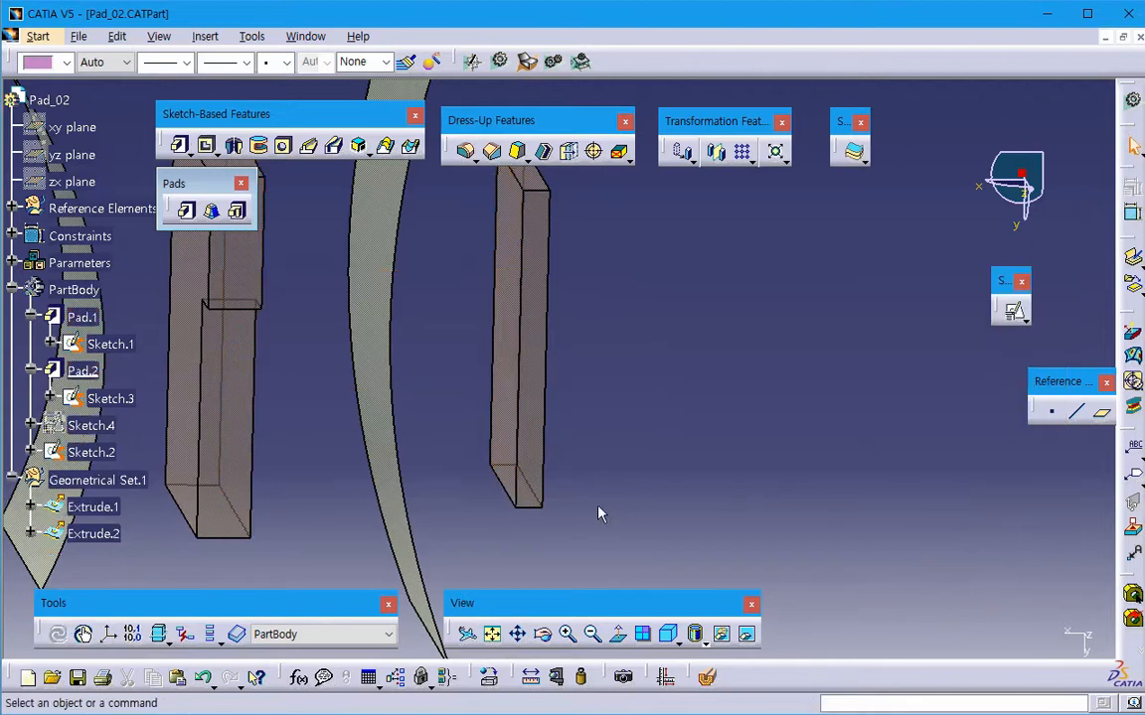
- Switch to the PowerPoint lecture notes and open the linked Pad 03 example in CATIA
middle_click_drag(600, 510, 765, 467)
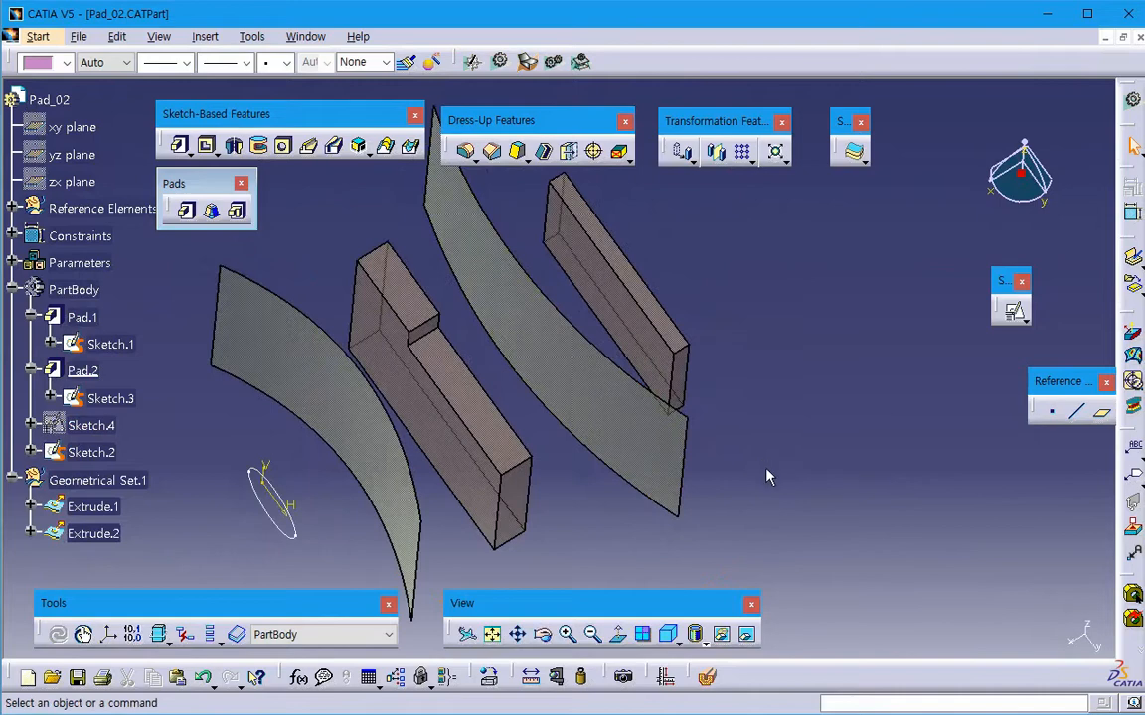
key("alt+Tab")
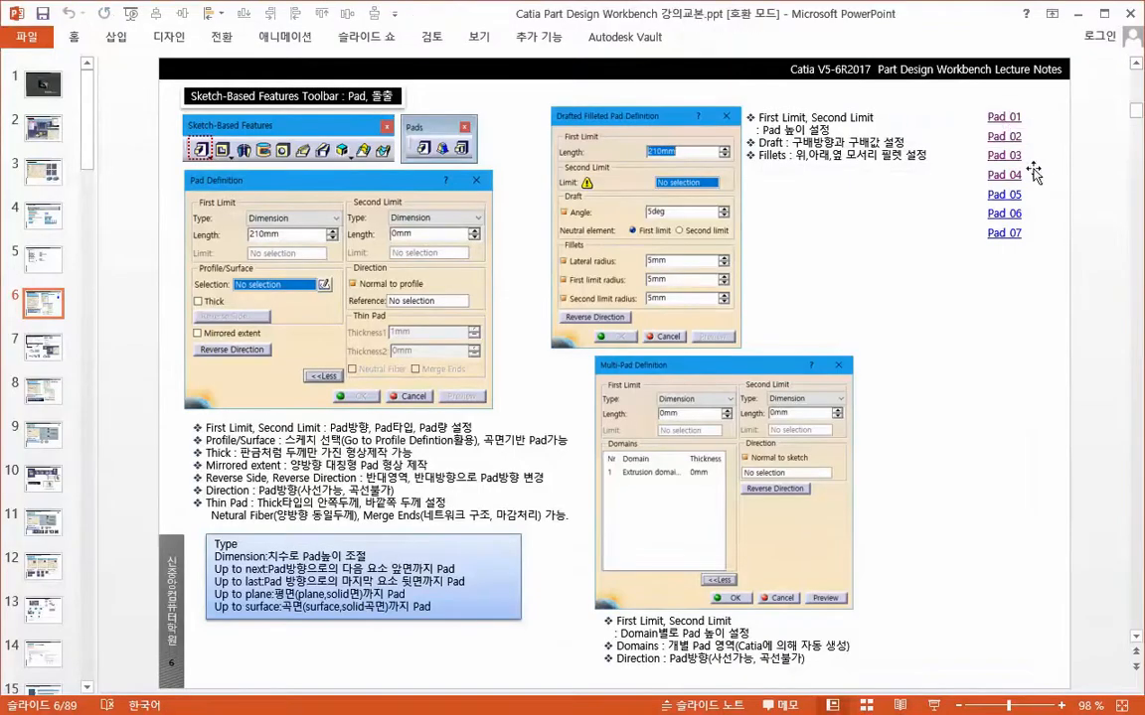
right_click(1013, 157)
left_click(844, 375)
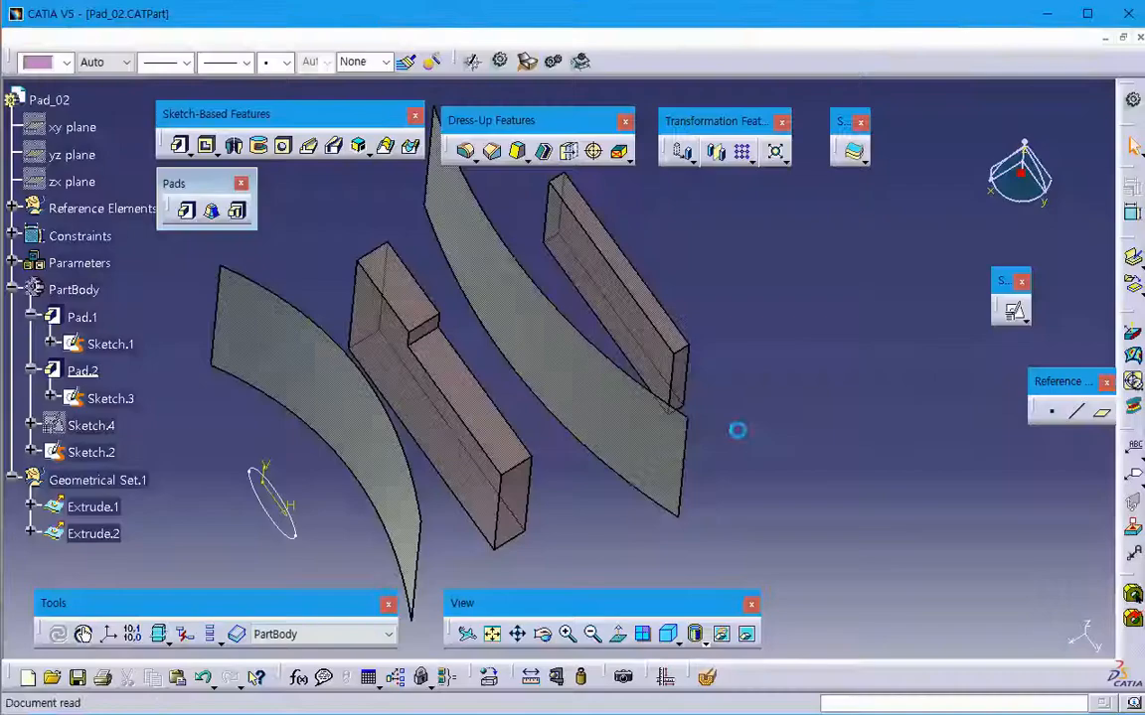
- Start a pad of Sketch.2, set its first limit to Up to next, and preview it against the wavy side of the solid
middle_click_drag(641, 448, 452, 345)
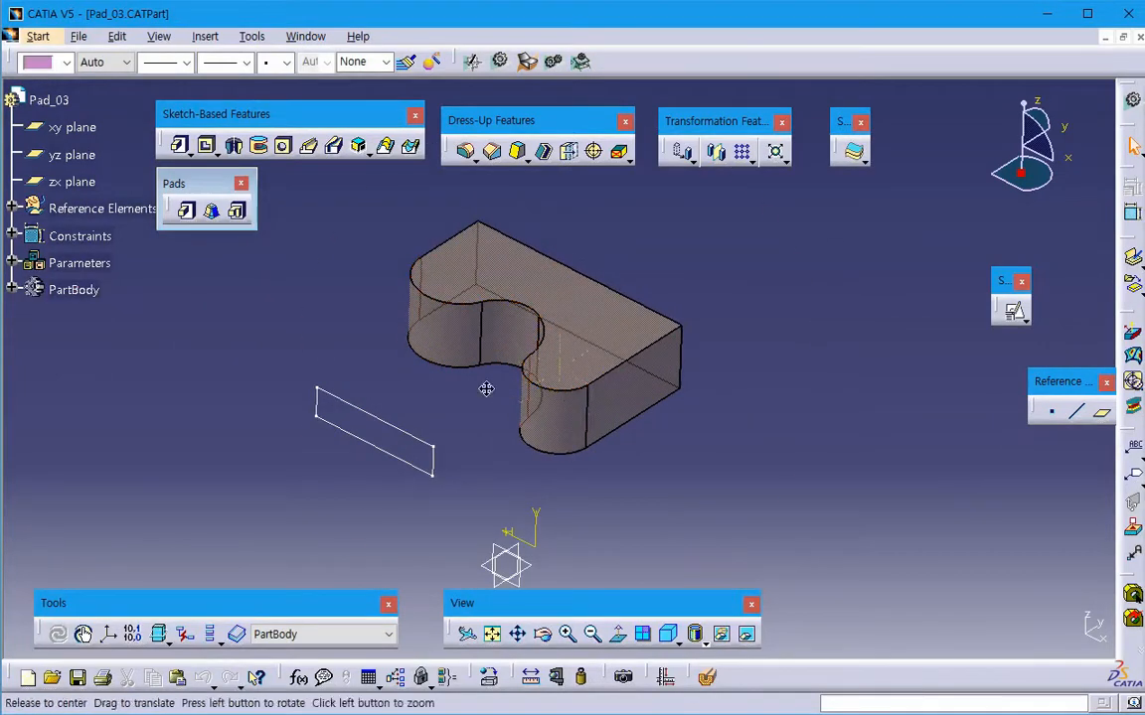
middle_click_drag(486, 389, 500, 447)
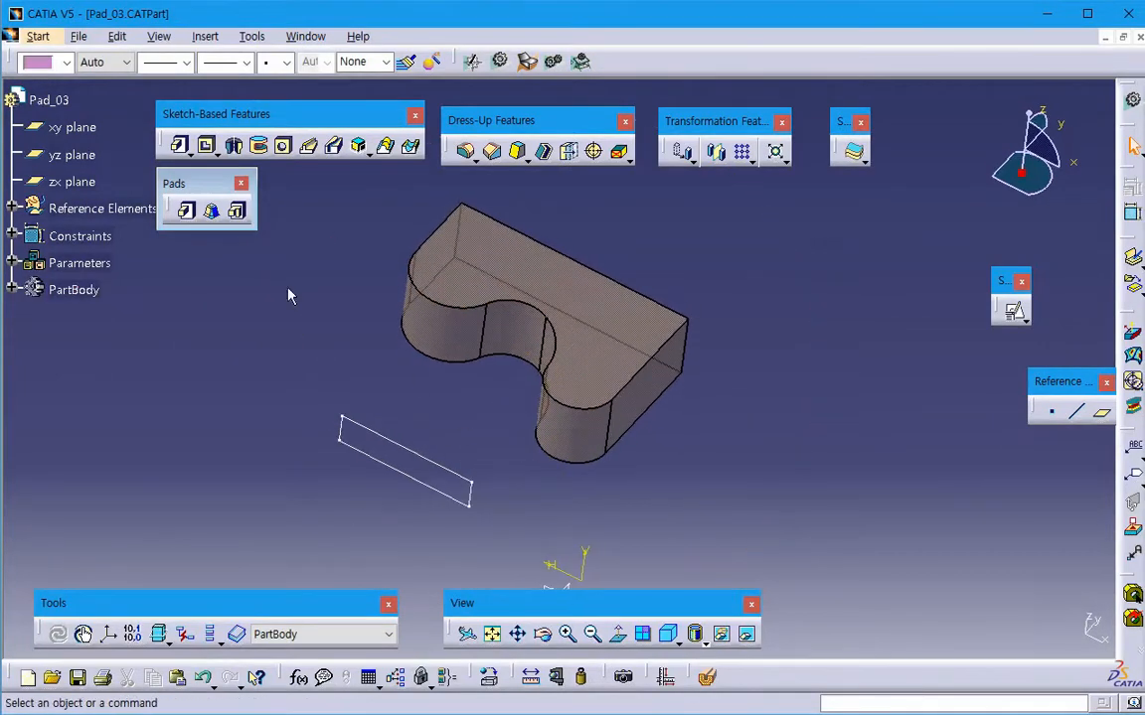
left_click(185, 209)
left_click(437, 475)
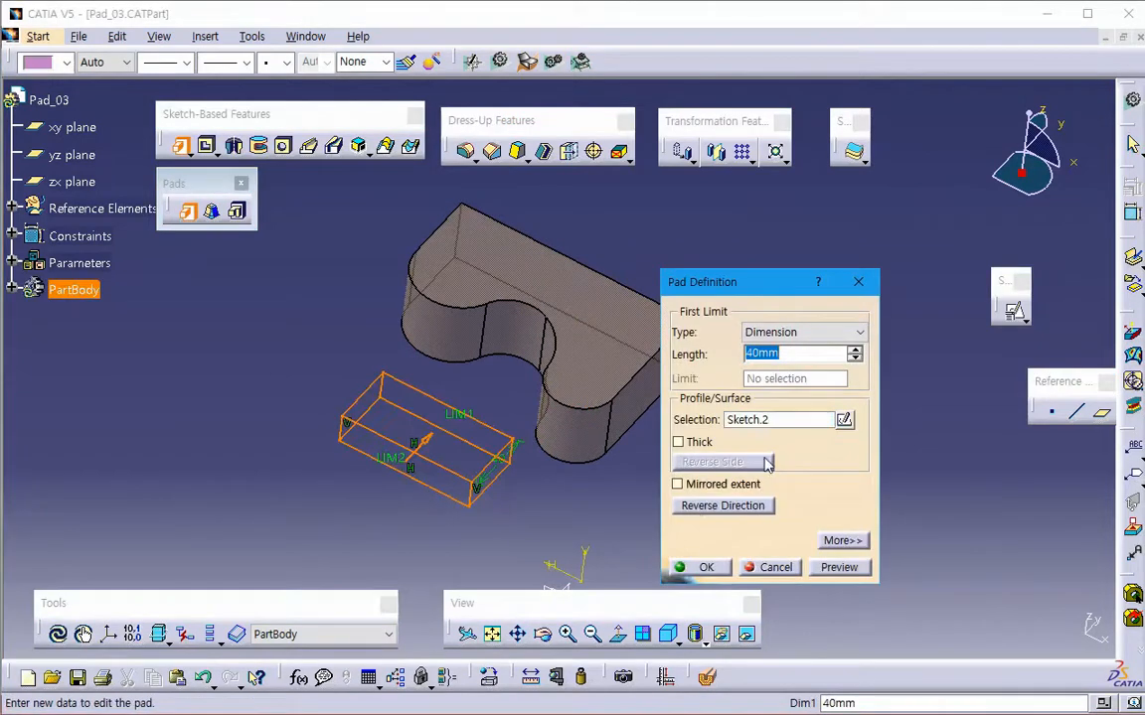
left_click(778, 331)
left_click(771, 357)
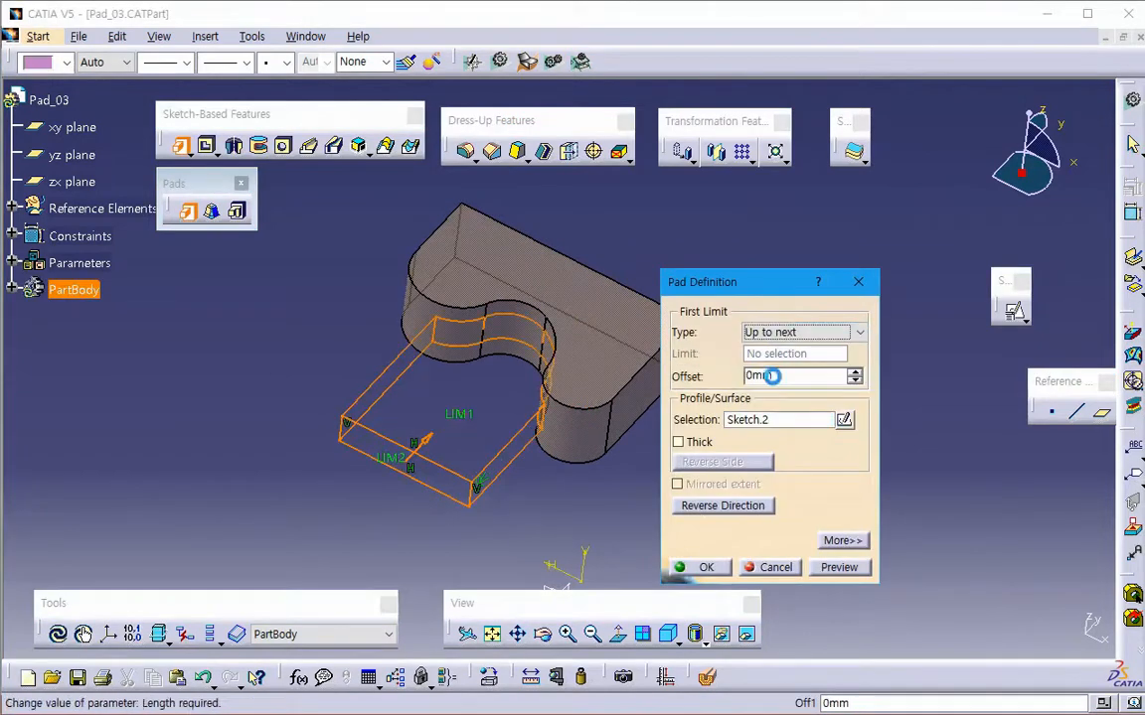
left_click(839, 567)
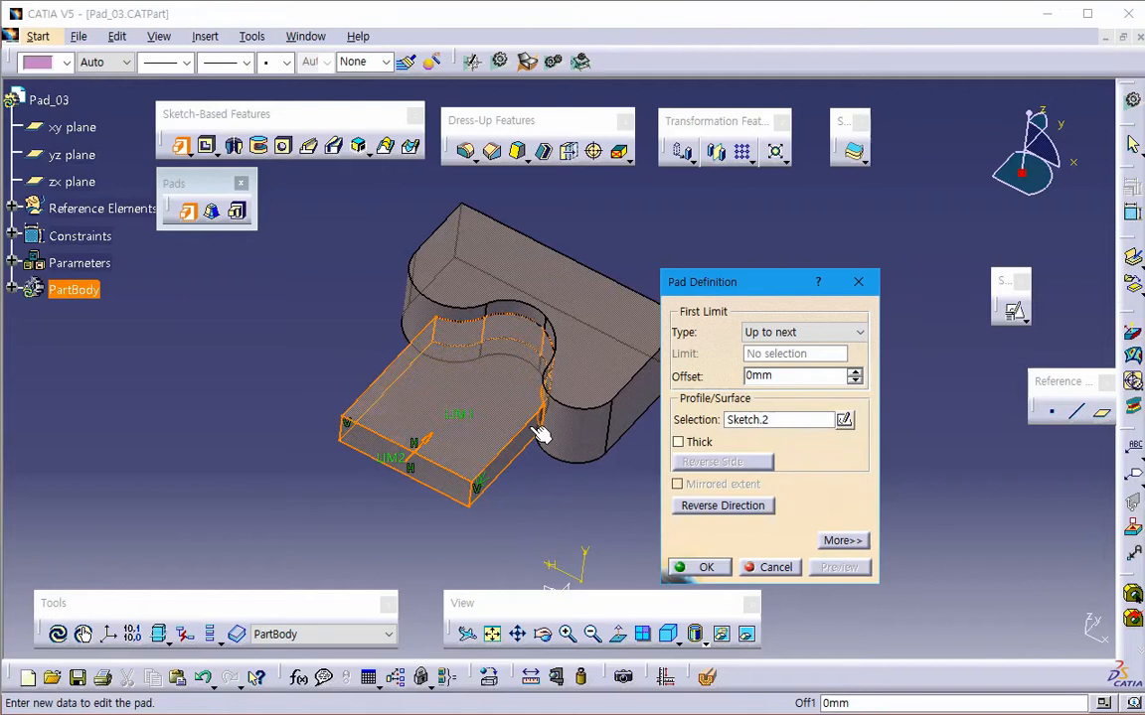
- View the pad normal to the xy plane, set its Up to next offset to 2 mm, and preview it
middle_click_drag(532, 469, 583, 473)
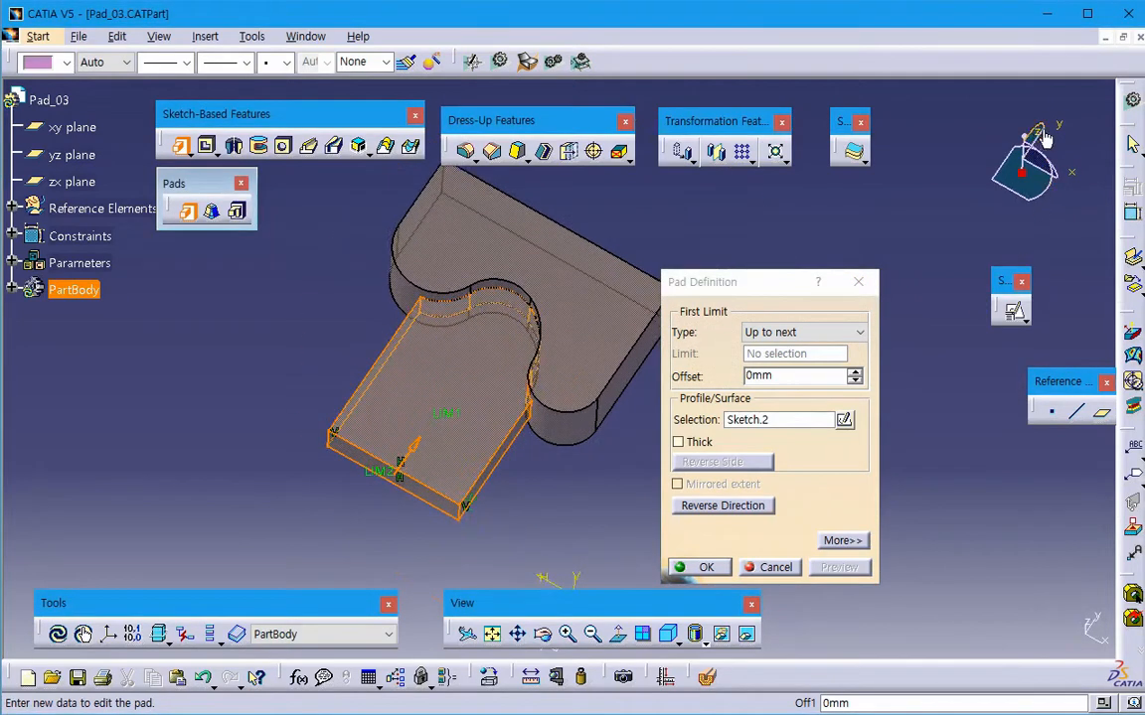
left_click_drag(1045, 139, 1049, 188)
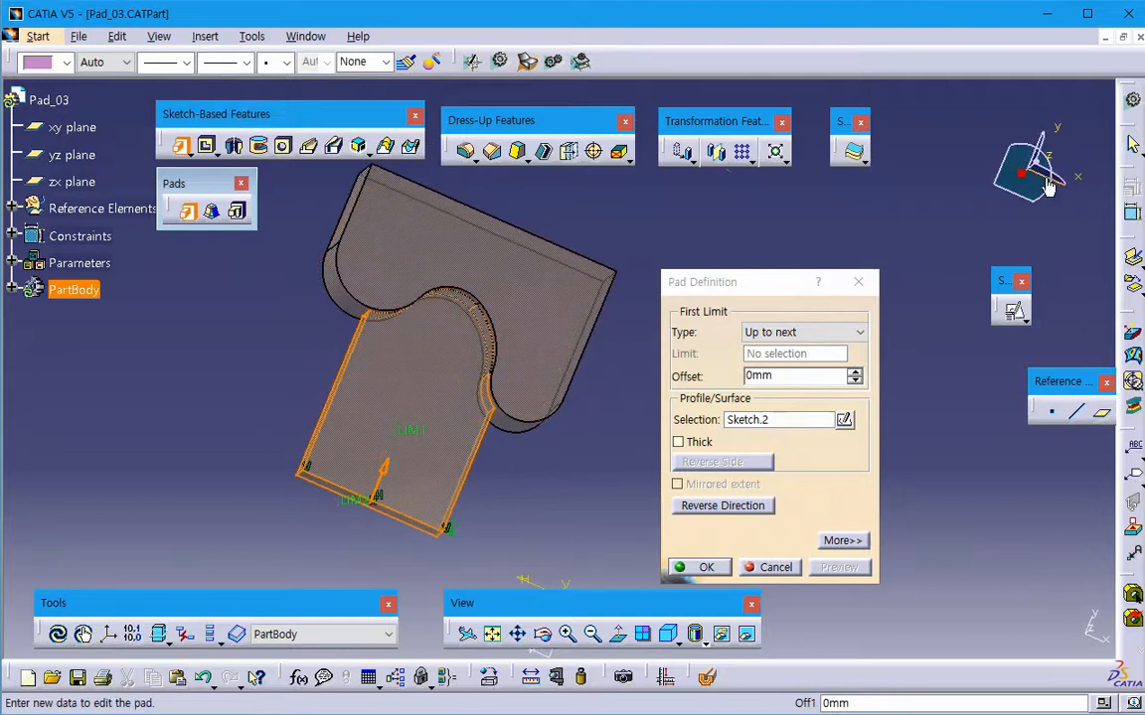
left_click(1049, 159)
middle_click_drag(600, 413, 422, 306)
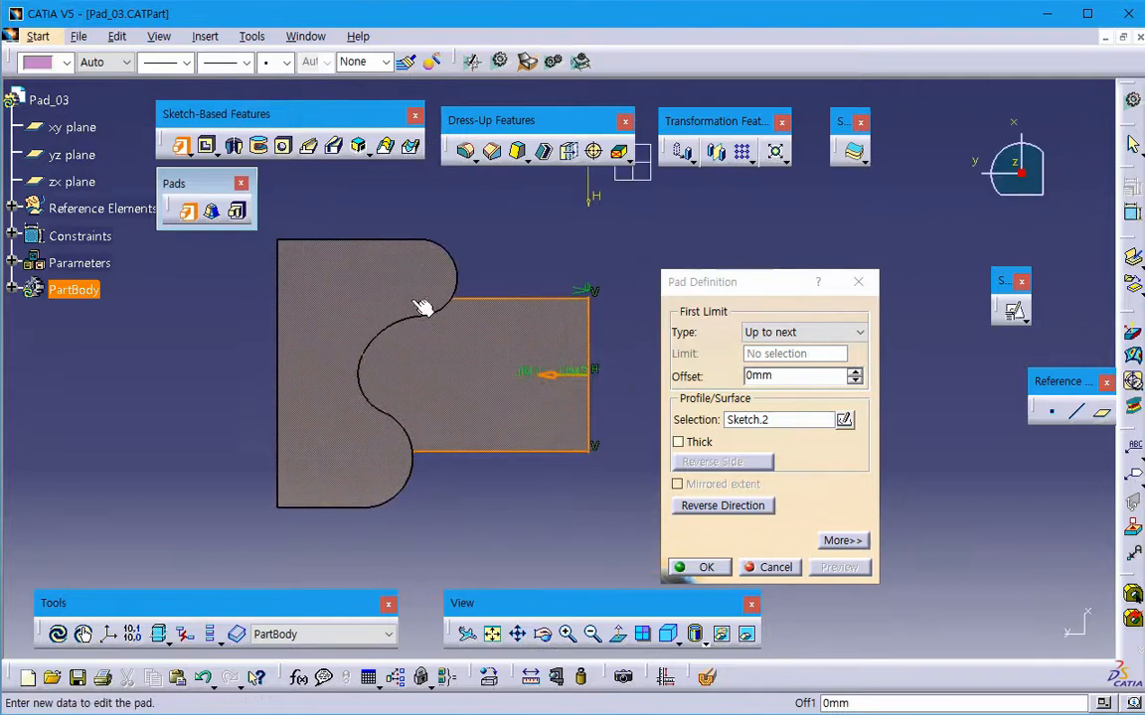
left_click(784, 398)
type("2mm")
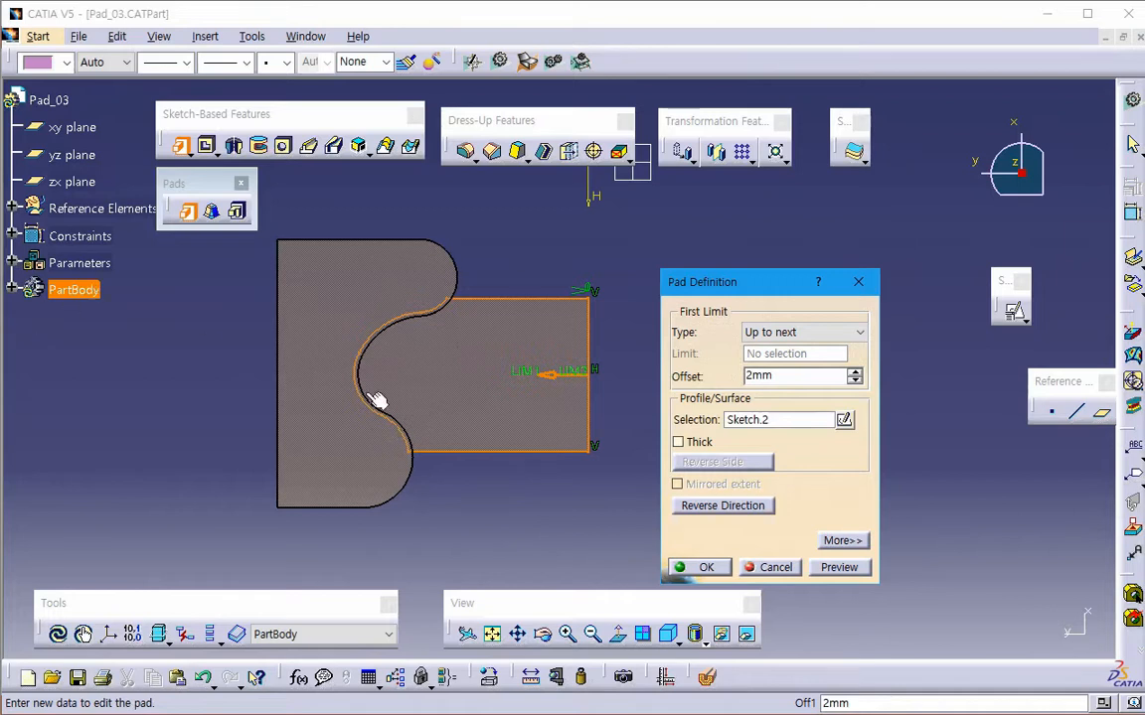
left_click(845, 567)
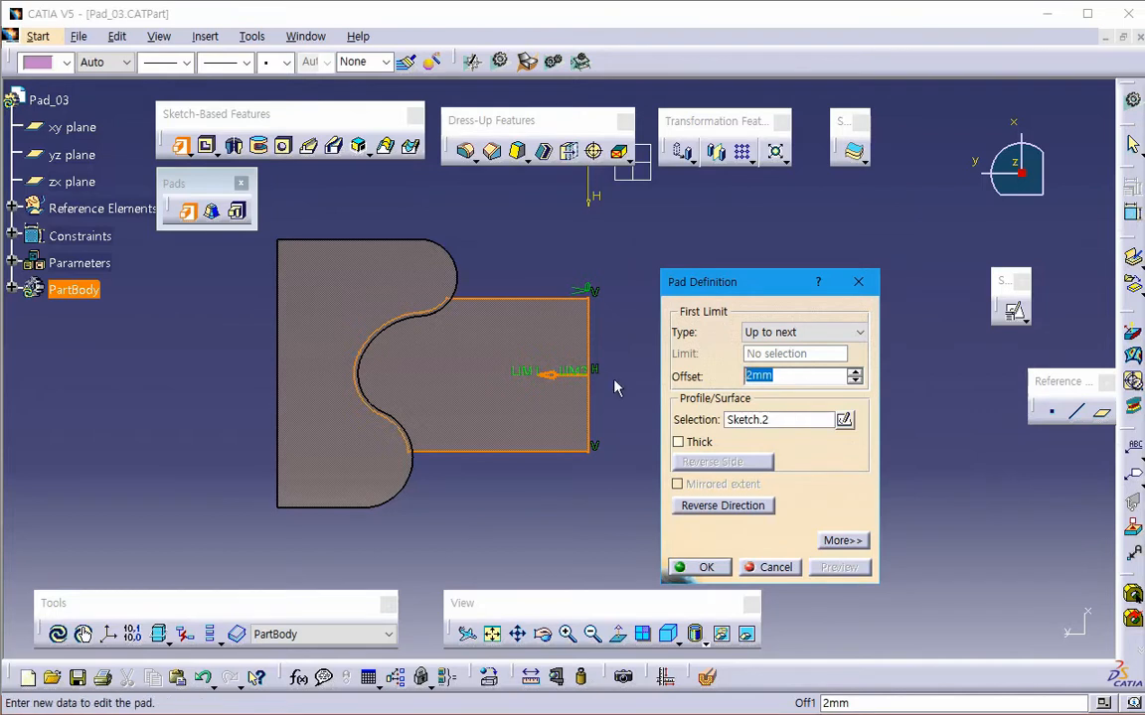
- Set the pad's Up to next offset to -2 mm, preview it, and change the offset to -5 mm
type("-2")
key("Return")
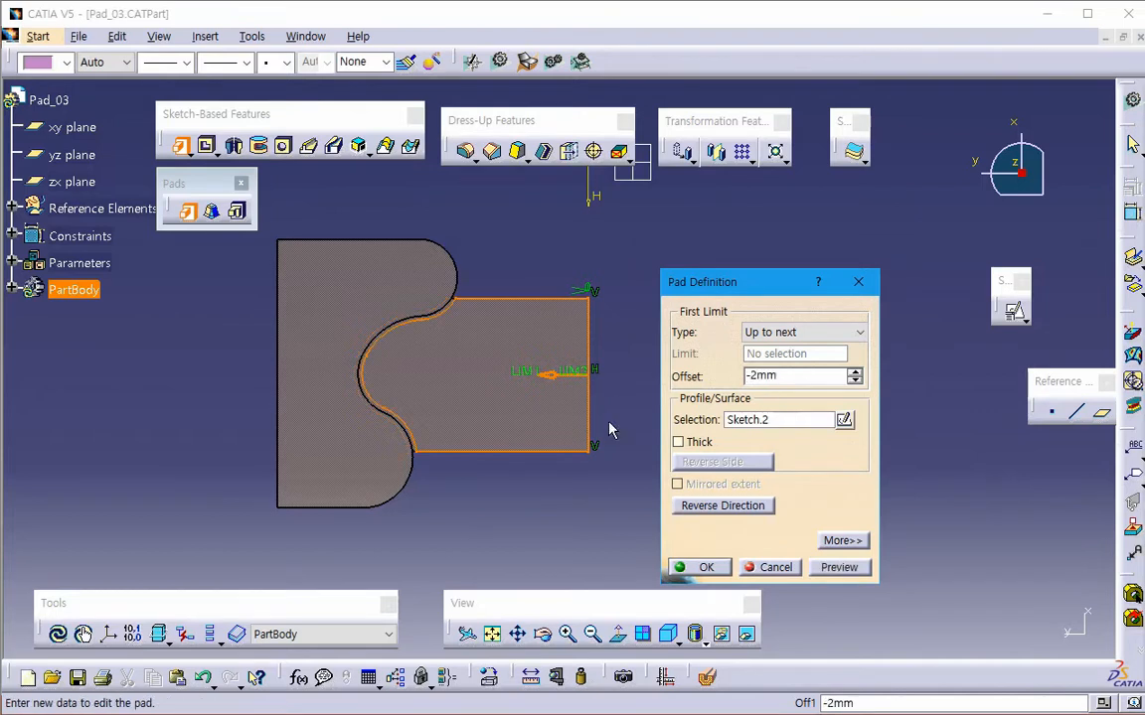
left_click(832, 565)
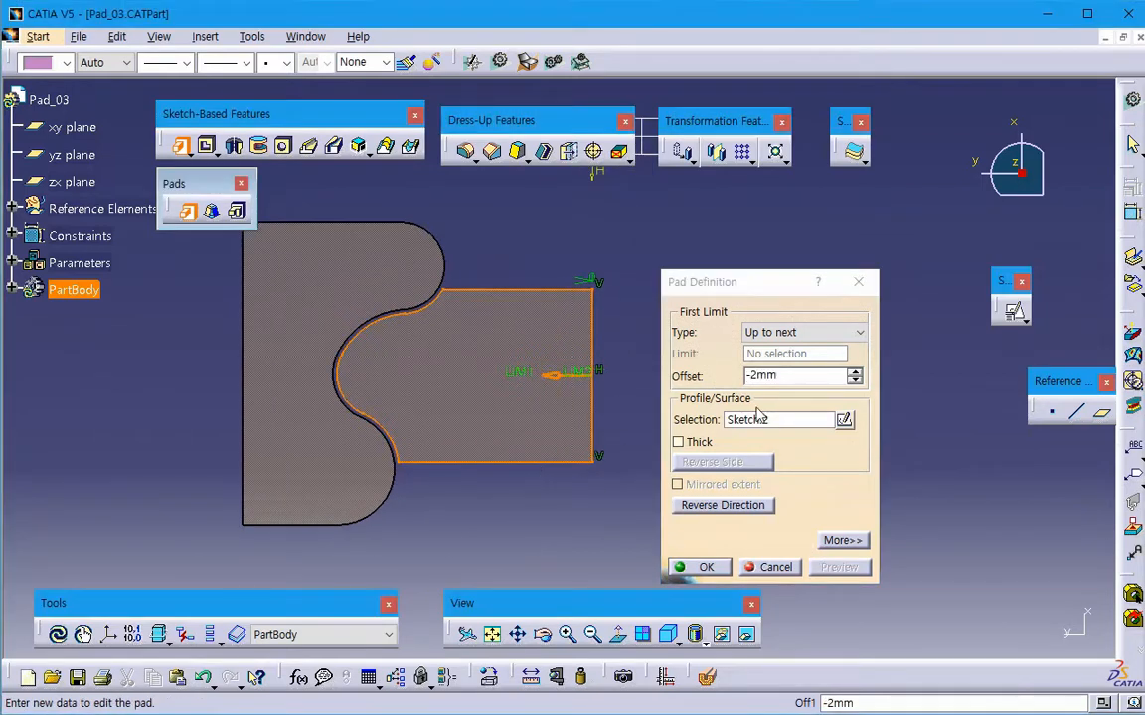
type("-")
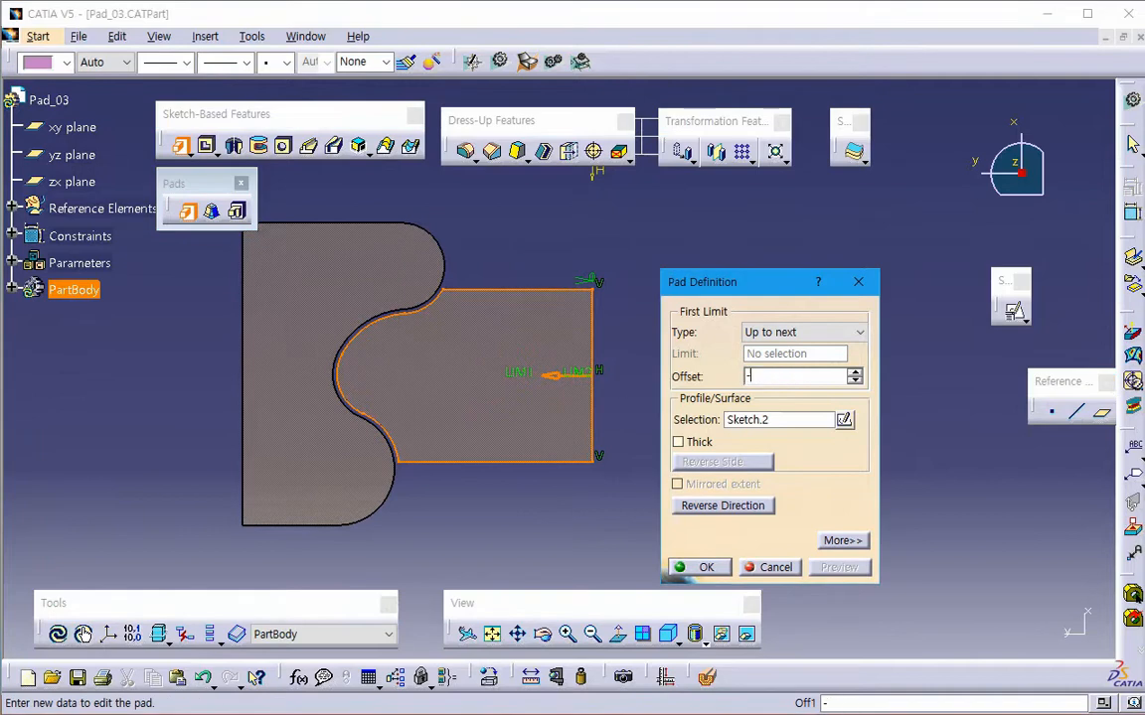
type("5")
key("Return")
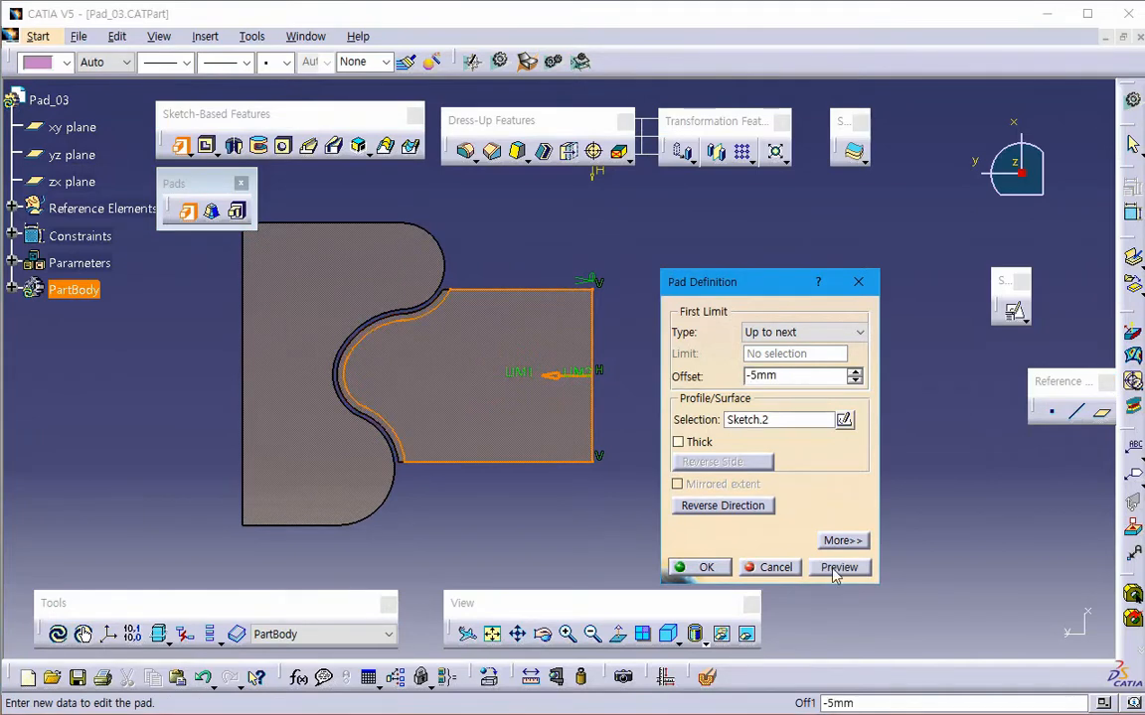
- Set the pad's Up to next offset to -10 mm and preview the gap to the solid
double_click(706, 376)
type("-10")
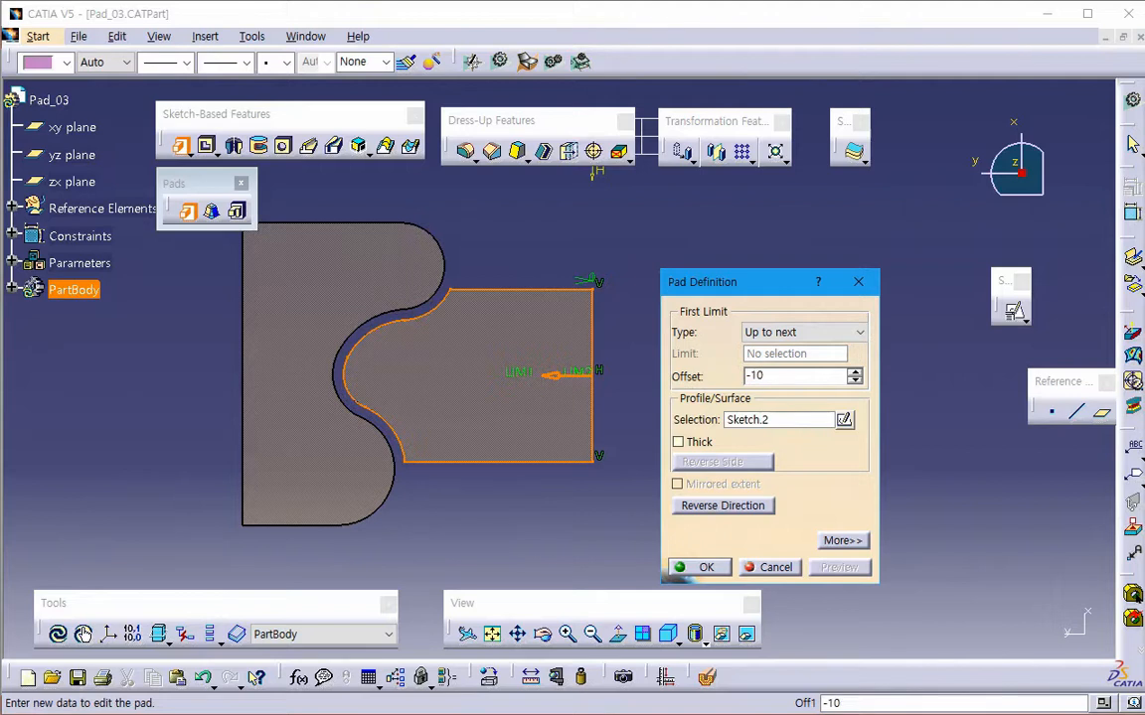
key("Return")
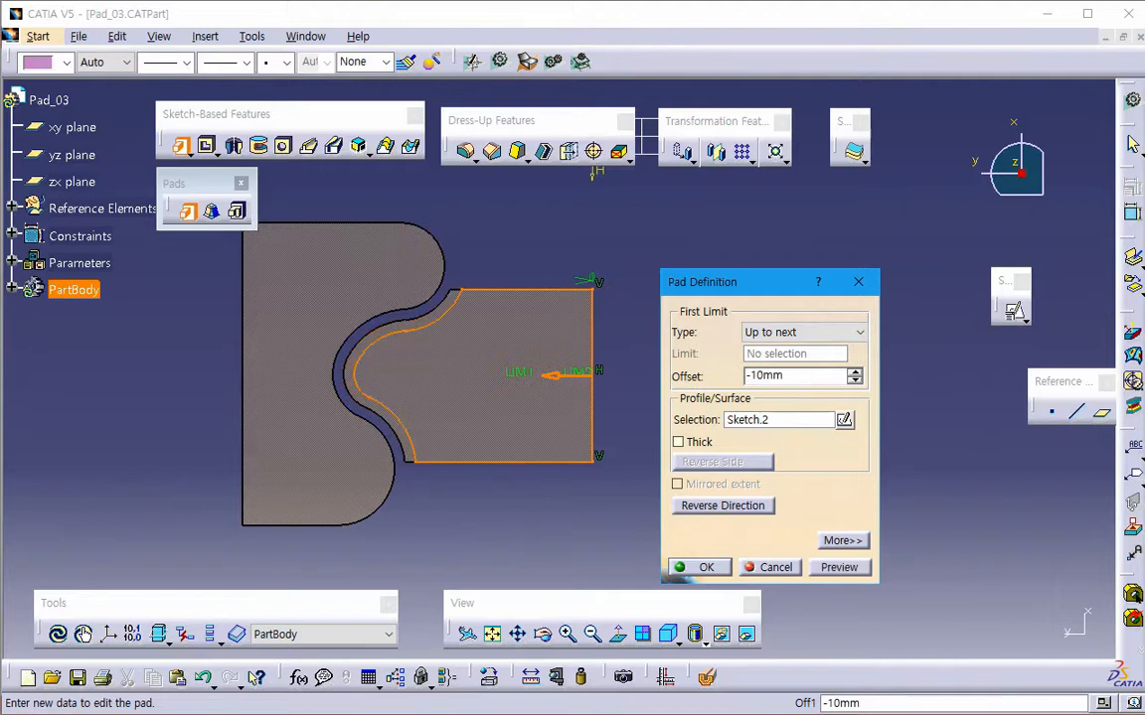
left_click(835, 570)
- Set the pad's offset to -20 mm, preview and inspect its curved end up close, and cancel the pad
double_click(785, 376)
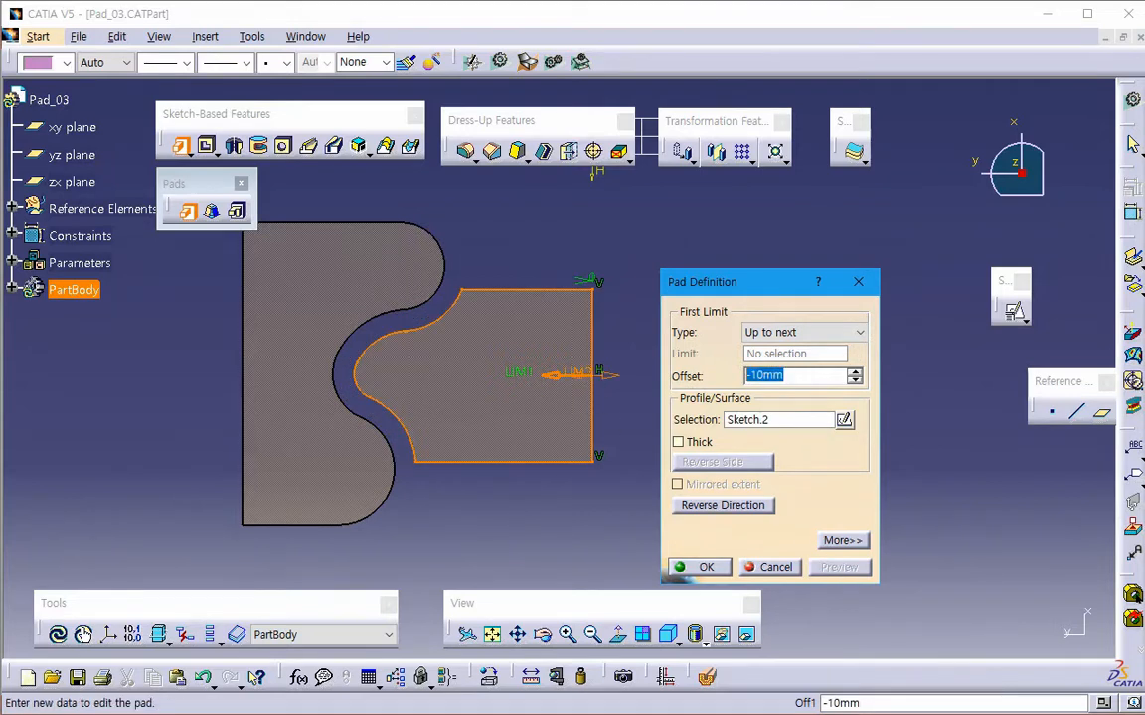
type("-20")
key("Return")
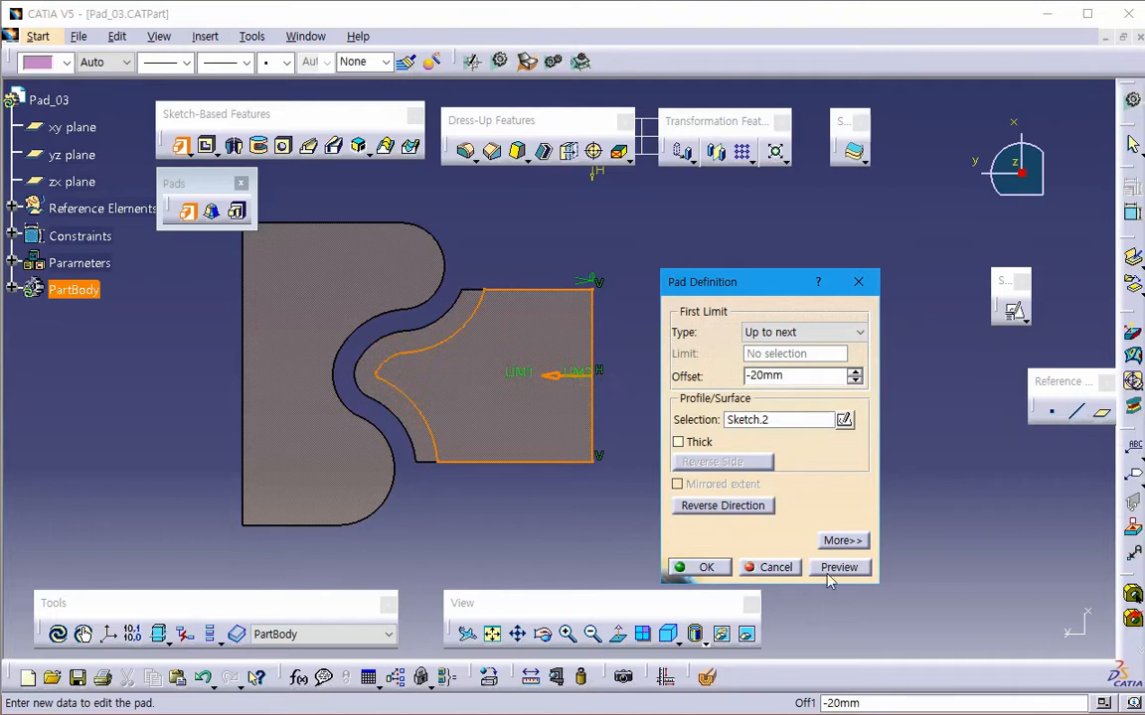
left_click(827, 573)
middle_click_drag(500, 494, 489, 427, "ctrl")
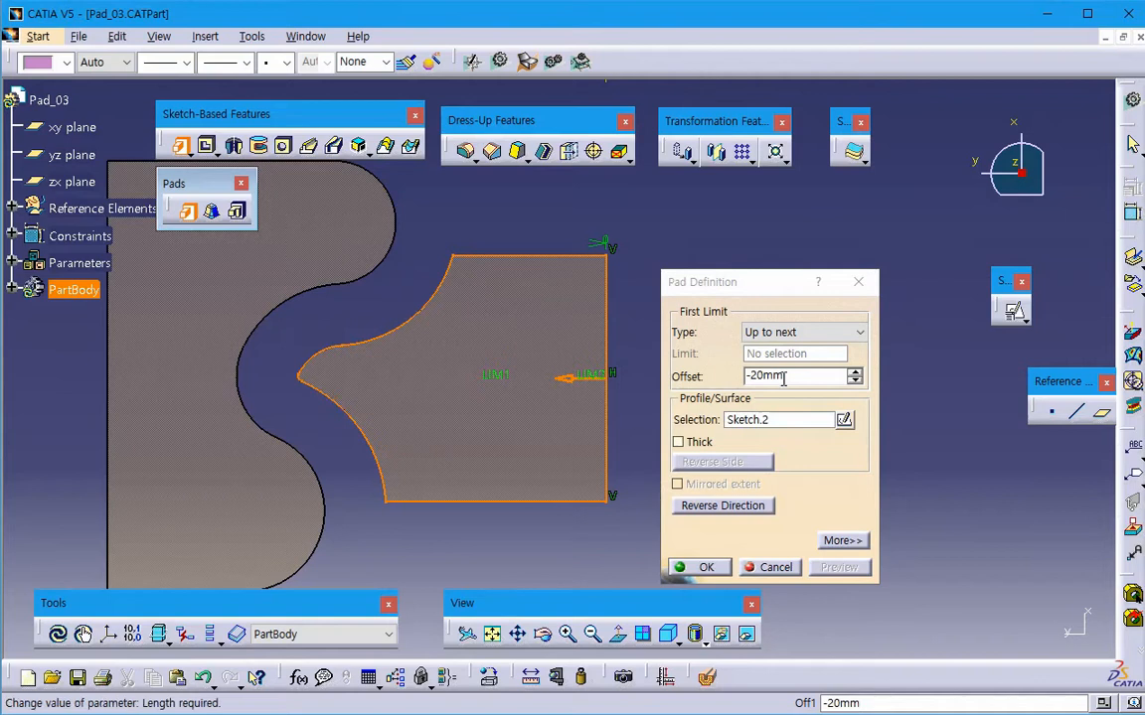
left_click_drag(784, 378, 730, 380)
middle_click_drag(426, 449, 410, 434)
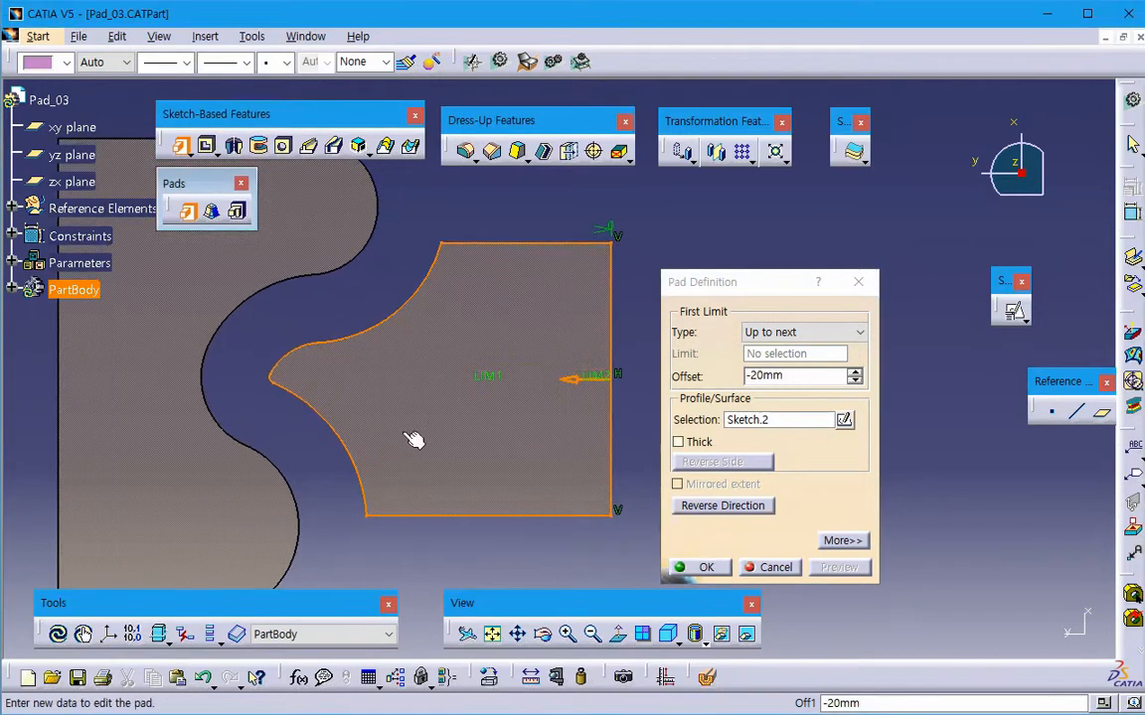
middle_click_drag(355, 404, 383, 396)
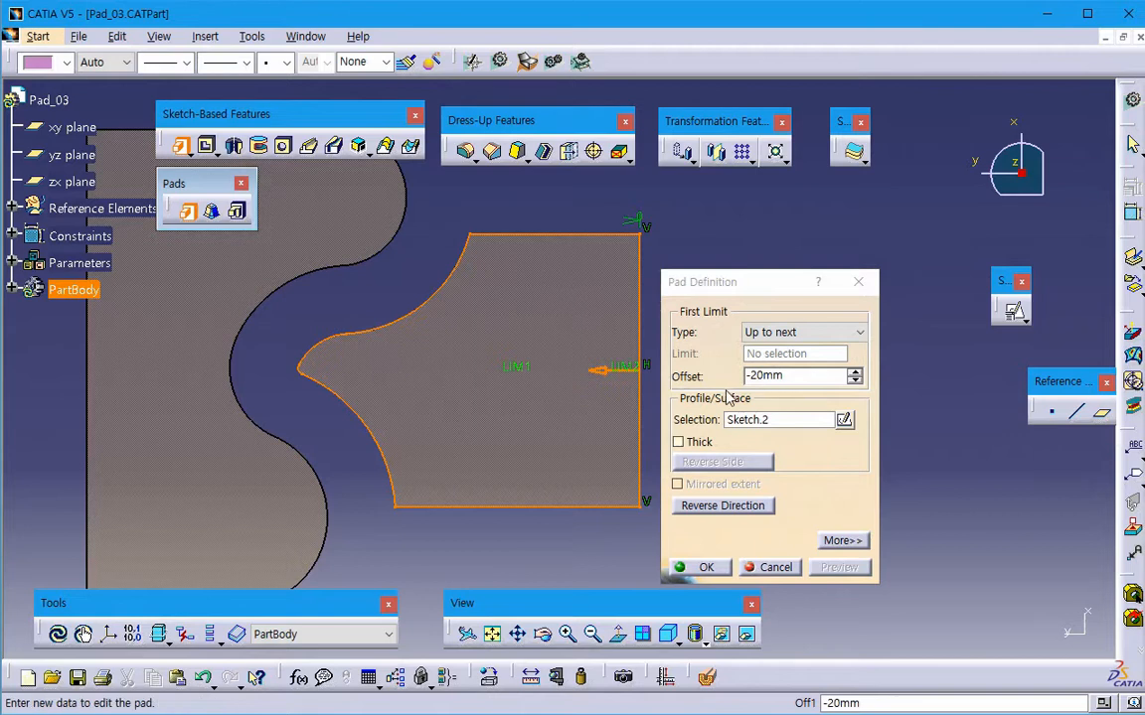
left_click(773, 565)
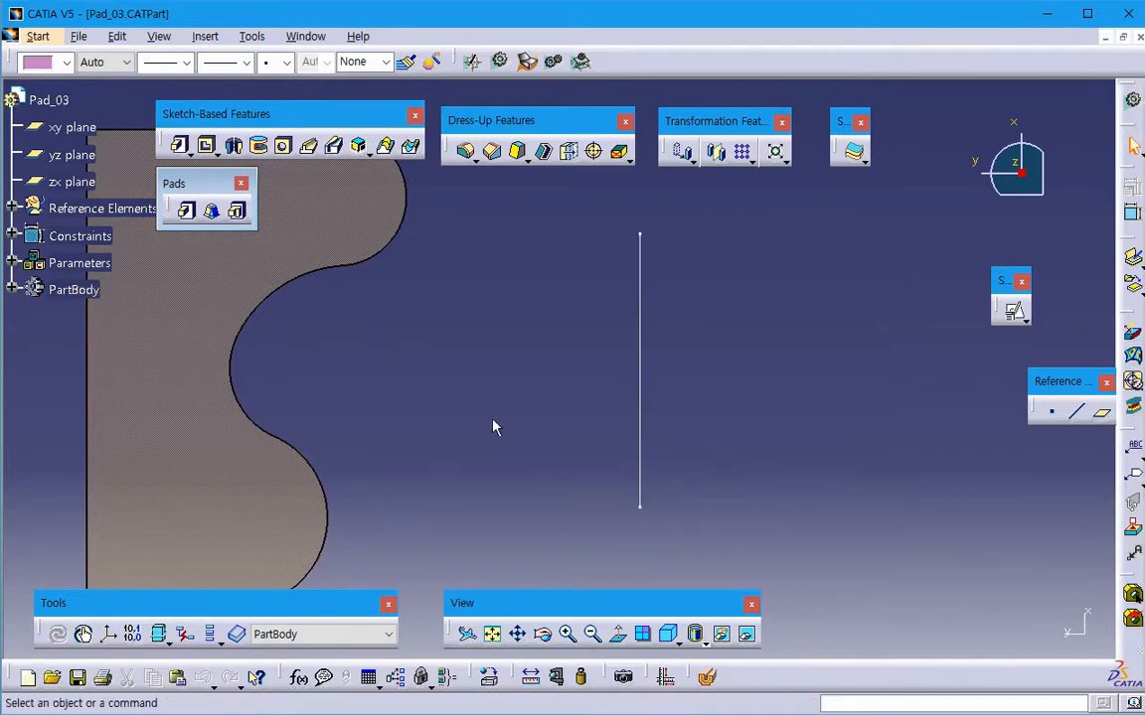
- Start a pocket of Sketch.2 and reverse its direction toward the solid, keeping the dialog clear of the sketch
left_click(211, 152)
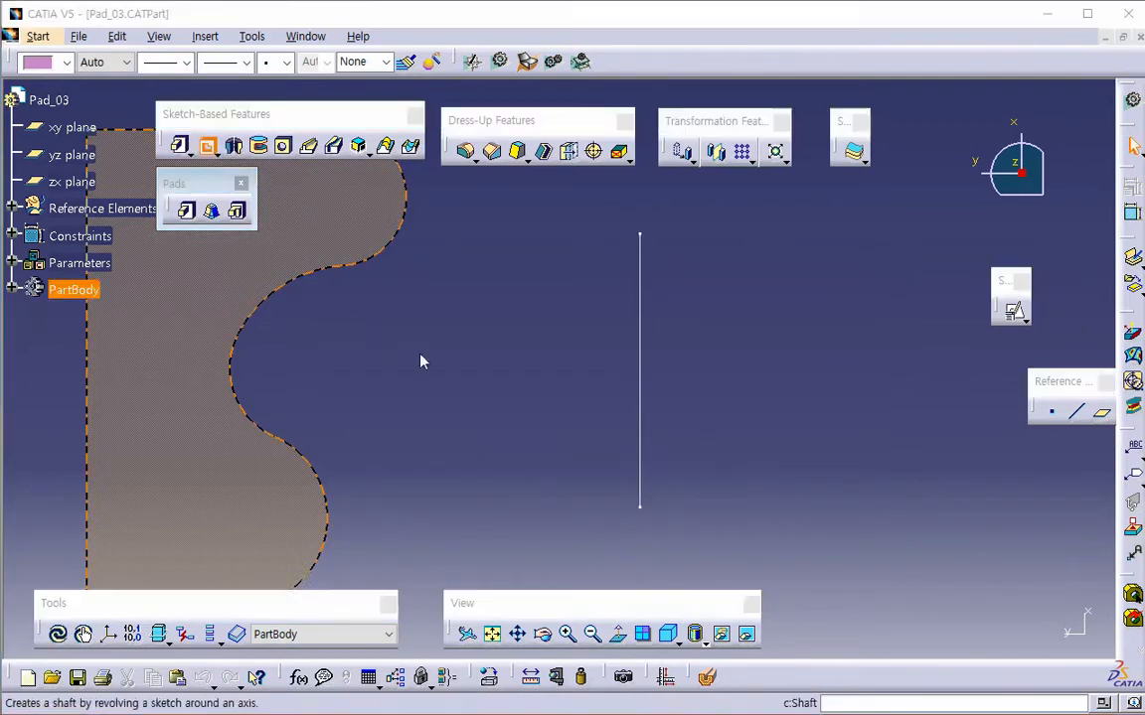
left_click(641, 404)
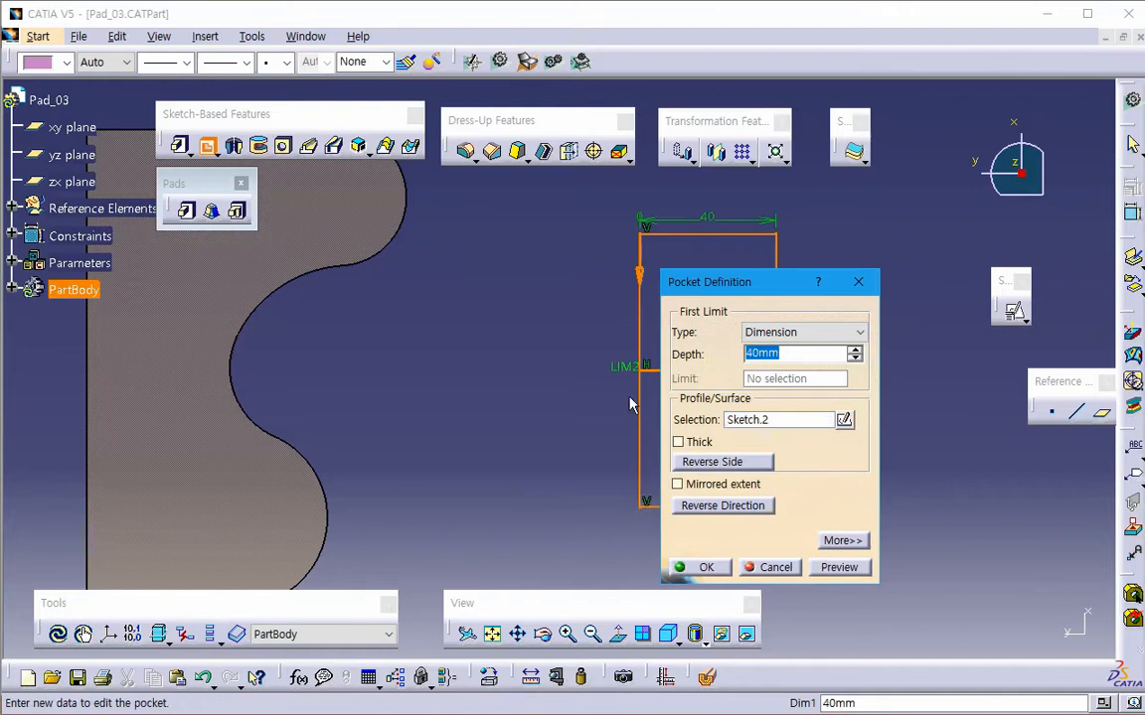
left_click(735, 506)
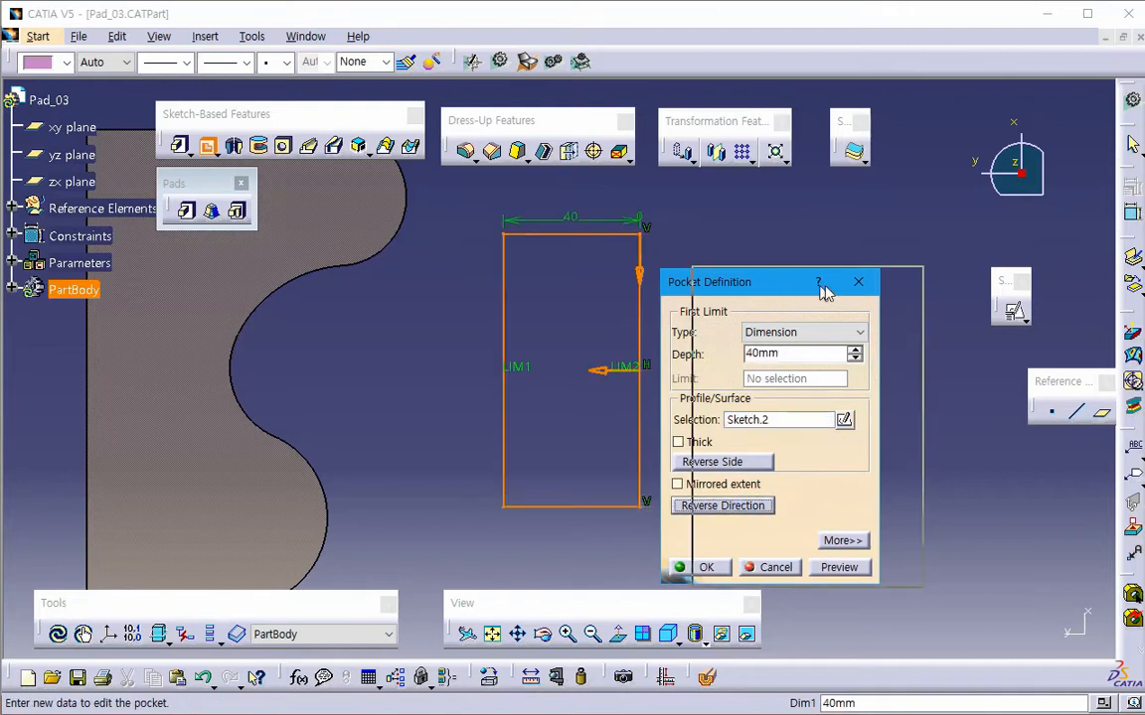
left_click_drag(820, 284, 889, 285)
- Set the pocket's first limit to Up to next and preview the cut from an angled view
left_click(871, 333)
left_click(840, 364)
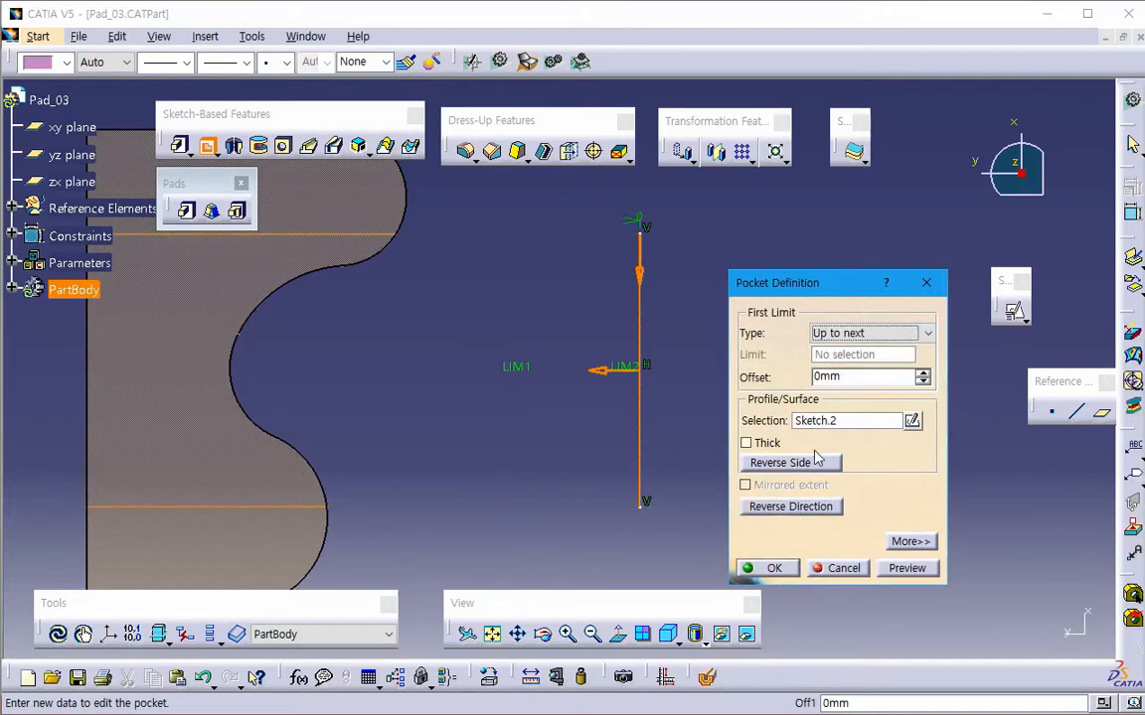
left_click(893, 566)
middle_click_drag(513, 457, 381, 362)
- Set the pocket's first limit to Up to surface with the solid's concave curved face as limit and preview the result
left_click(845, 335)
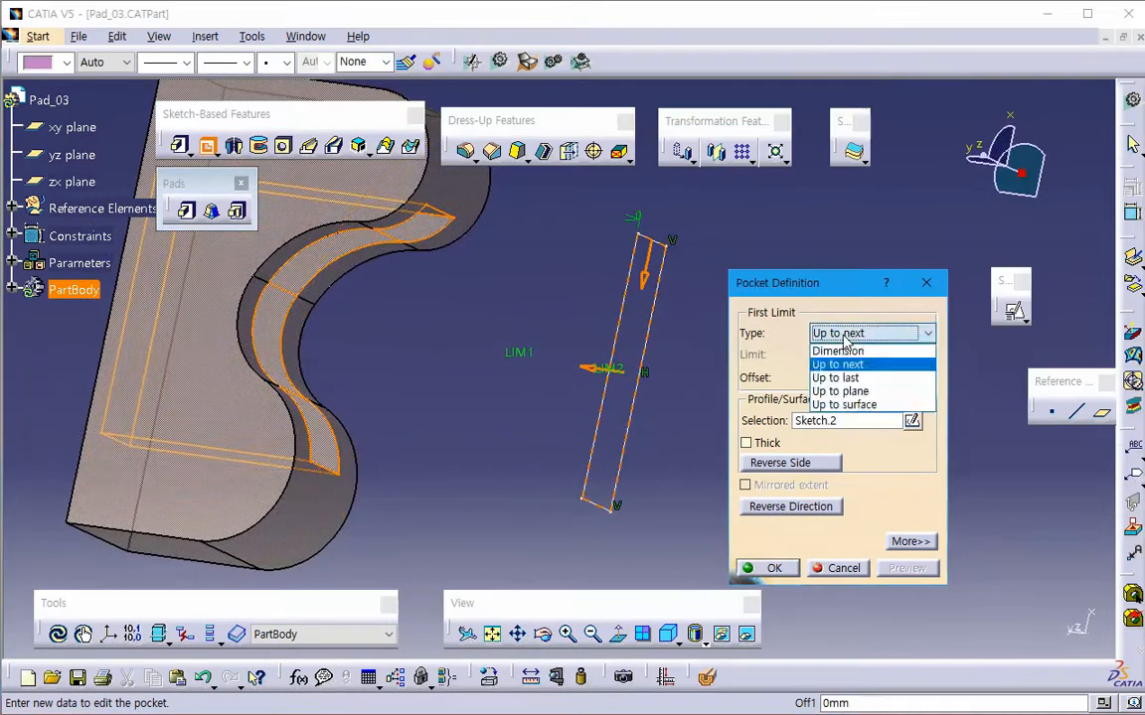
left_click(840, 391)
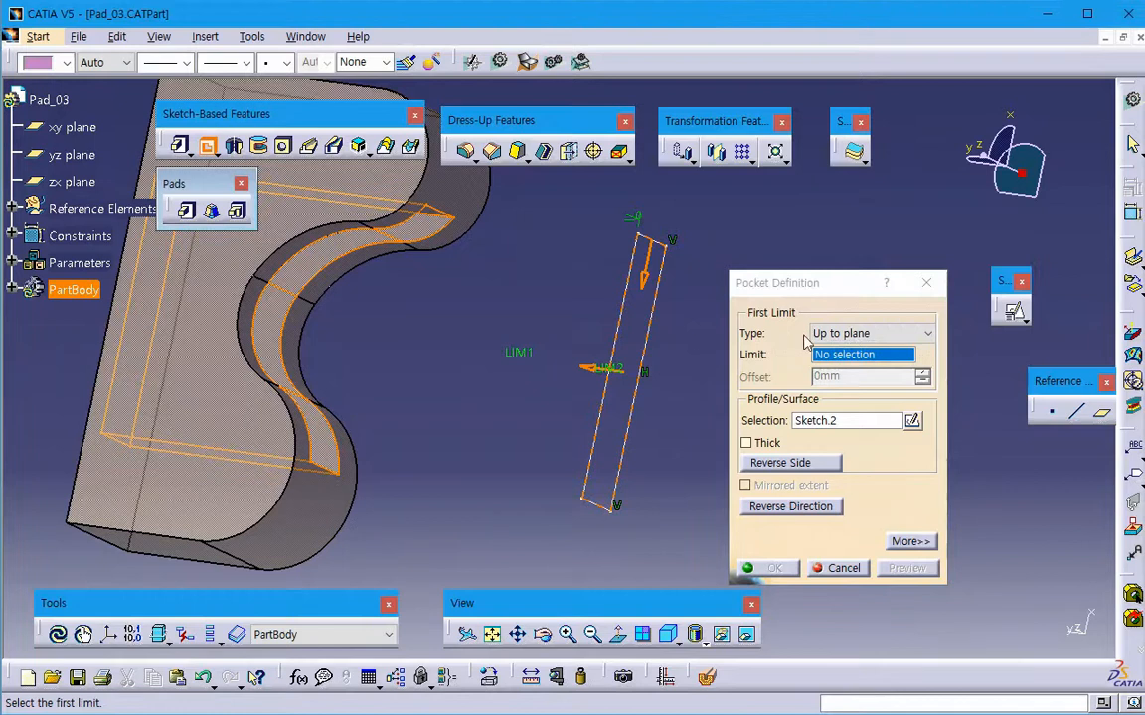
left_click(845, 333)
left_click(839, 401)
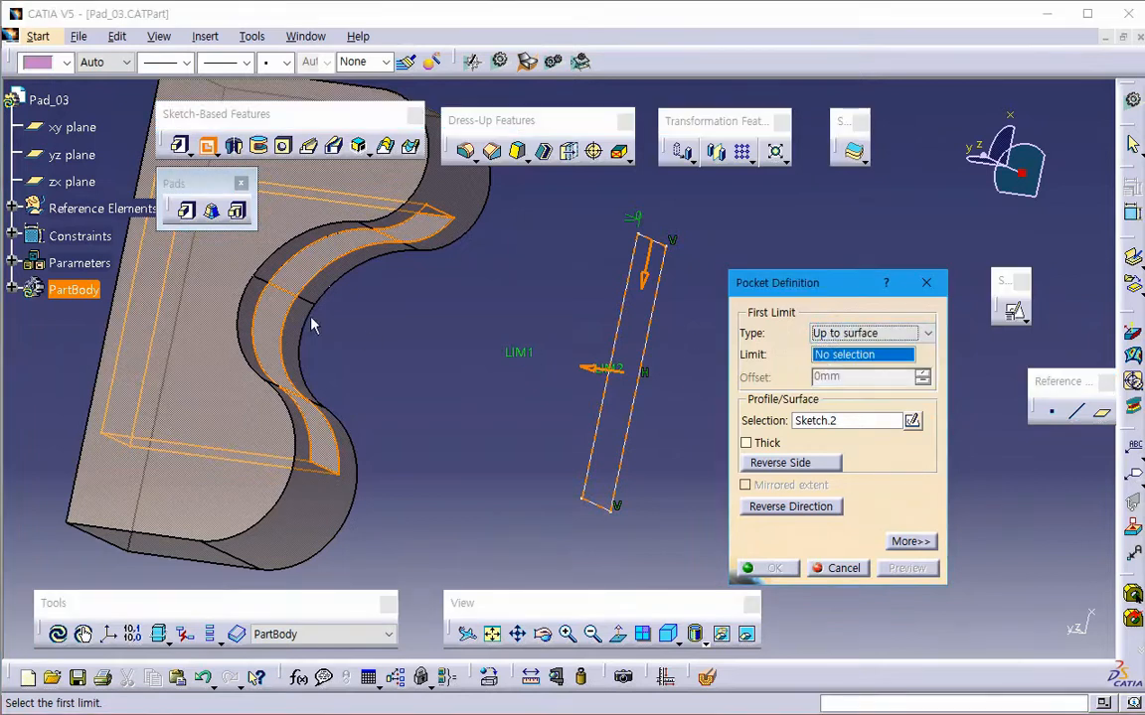
left_click(256, 319)
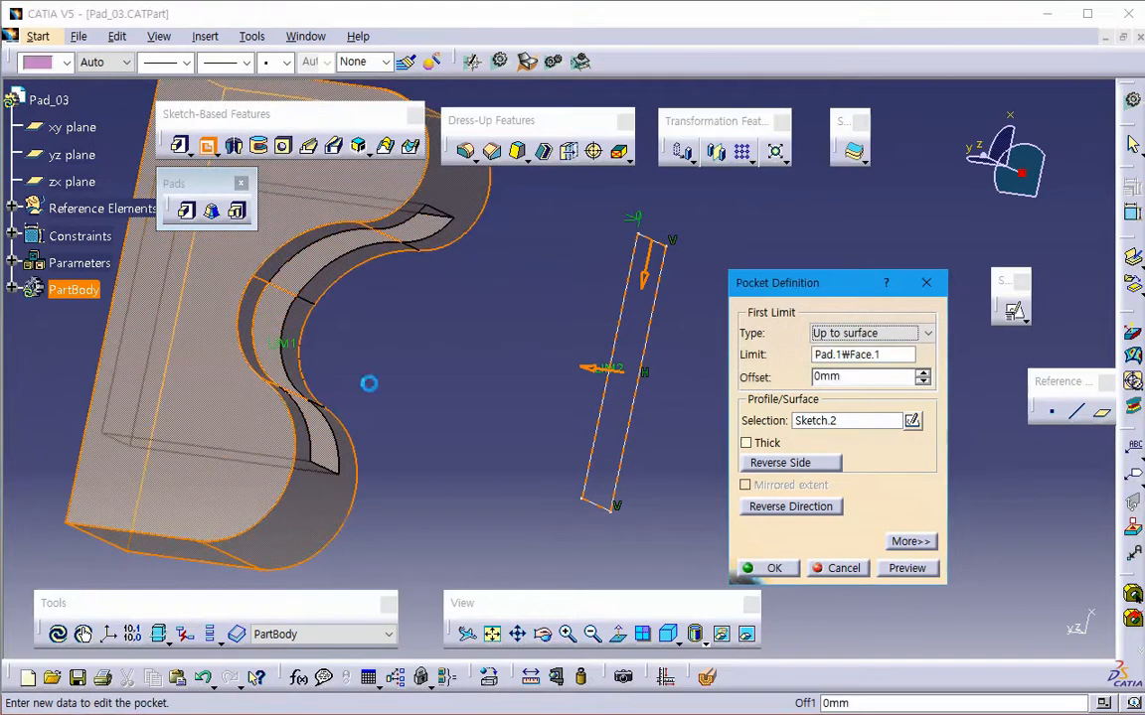
left_click(907, 568)
left_click(733, 411)
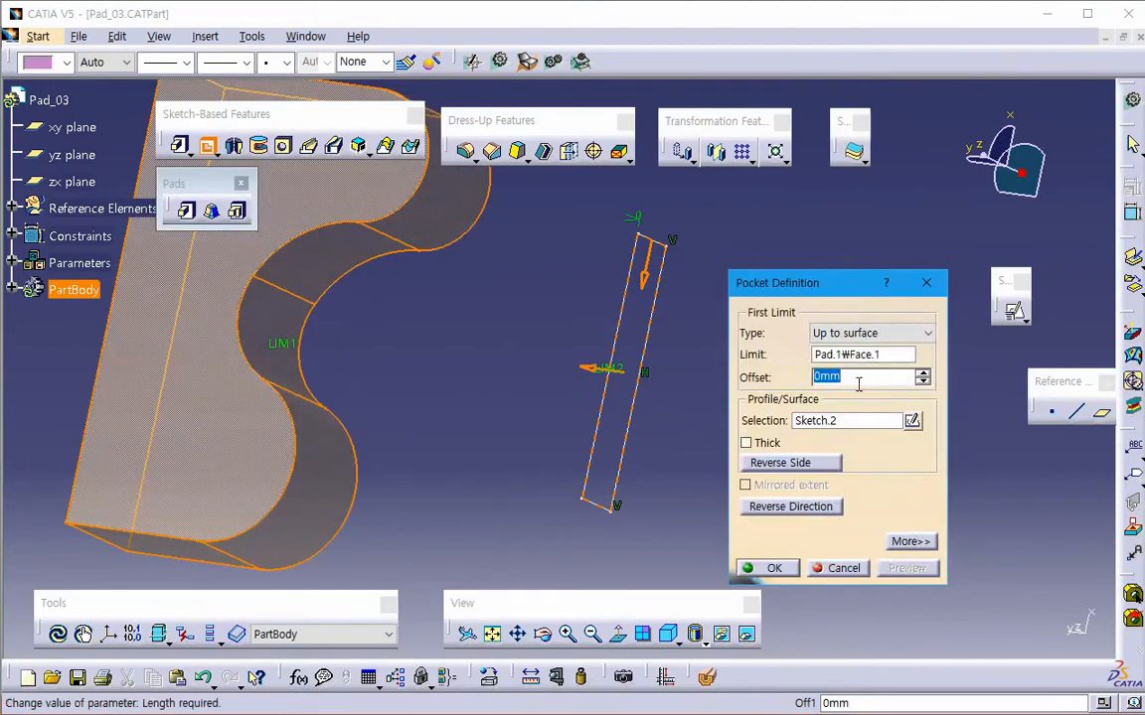
- Set the pocket's Up to surface offset to 2 mm, preview the cut, and cancel the pocket
type("2")
key("Return")
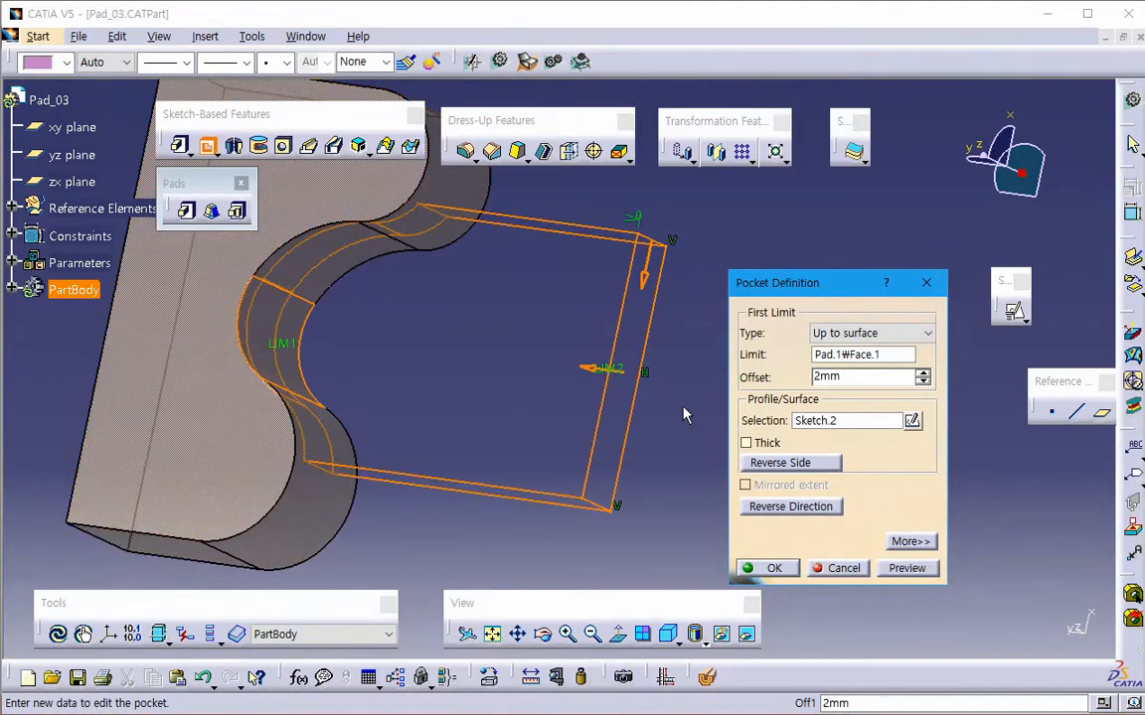
left_click(911, 568)
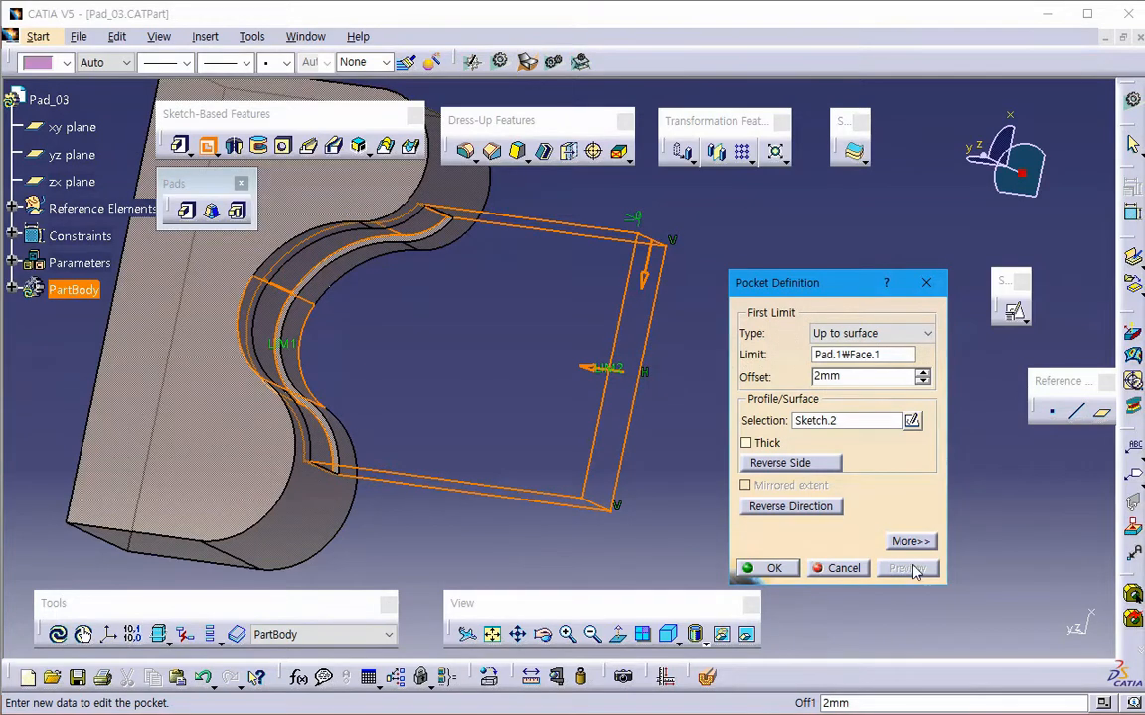
left_click(869, 332)
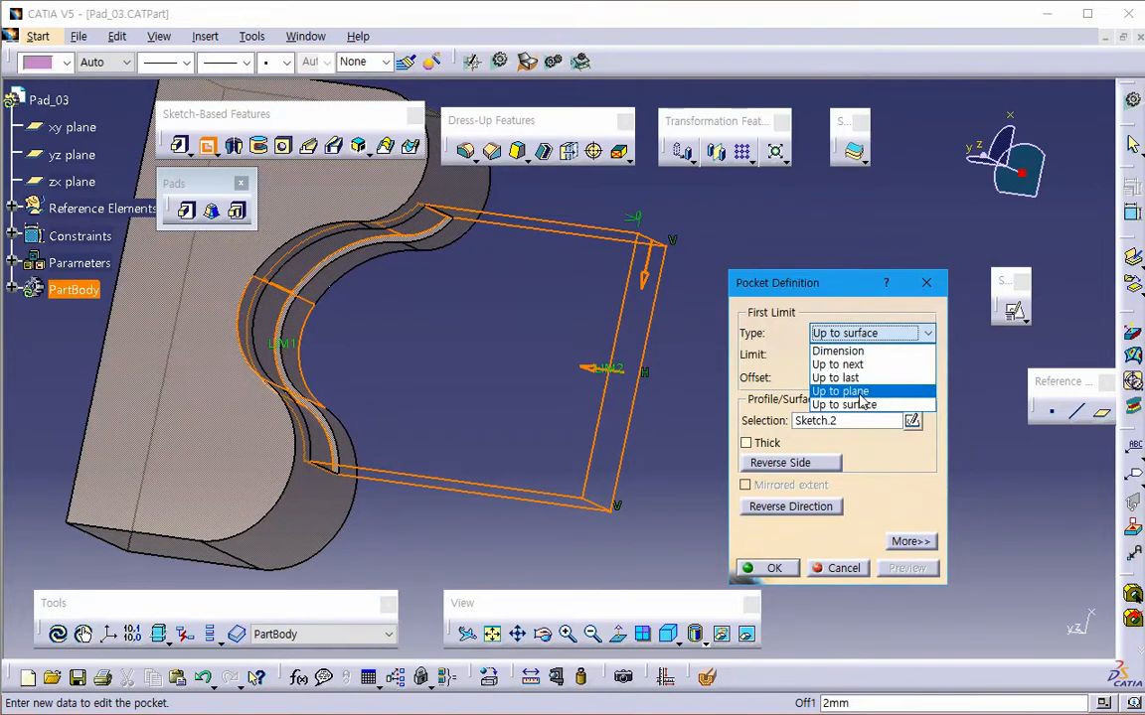
key("Escape")
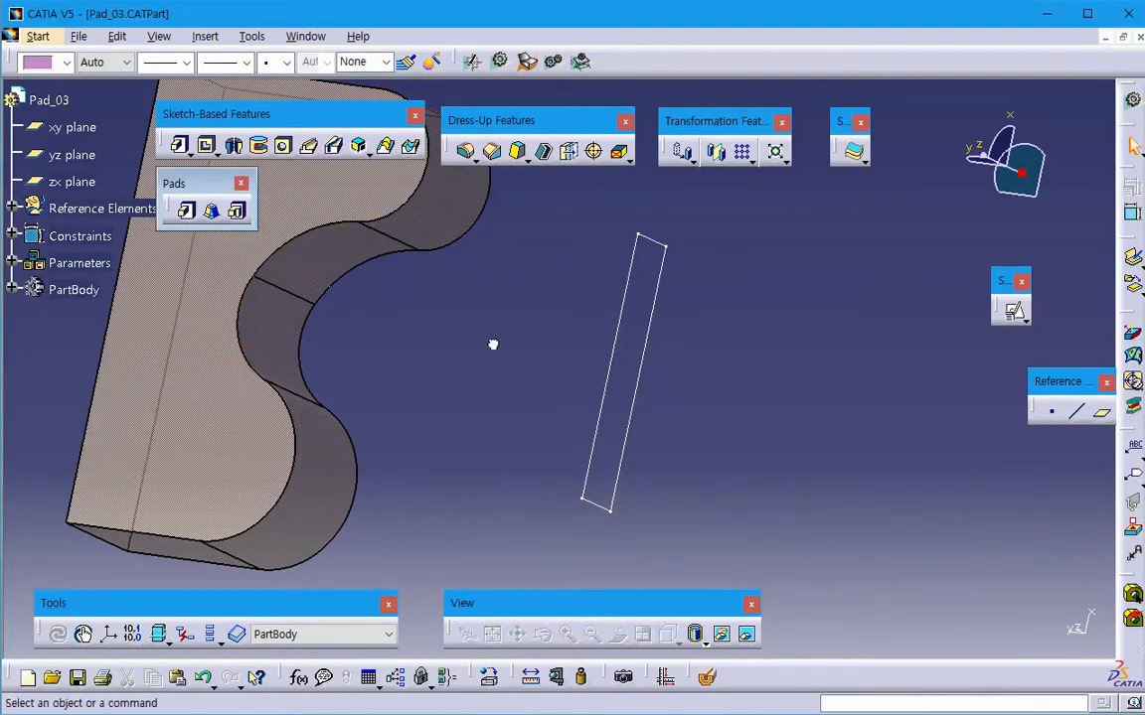
- Start a pad of the rectangular Sketch.2 with its first limit set to Up to next and preview it against the curved solid
left_click(188, 210)
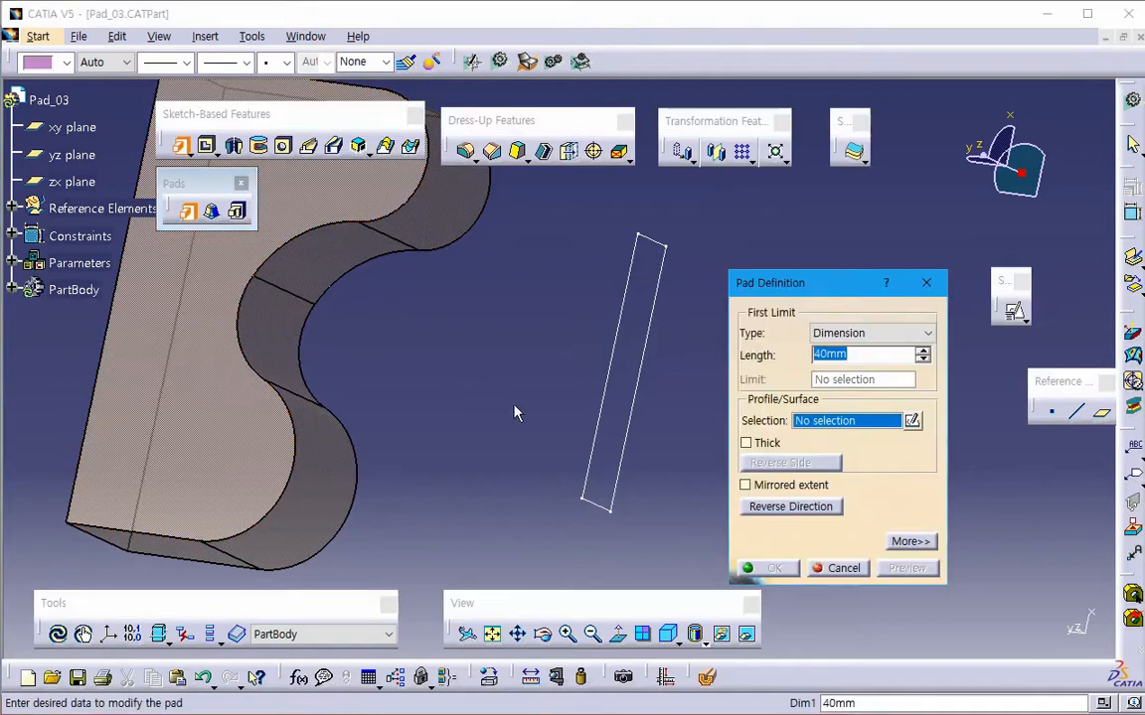
key("Escape")
middle_click_drag(485, 426, 396, 289)
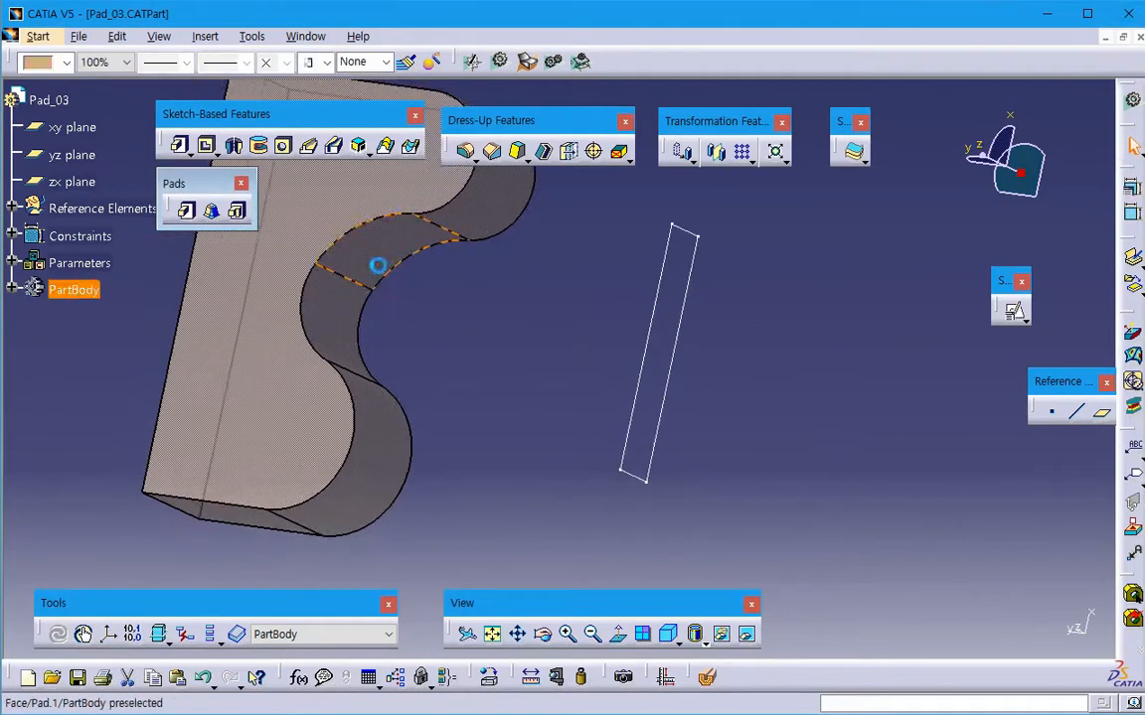
middle_click_drag(371, 335, 430, 396)
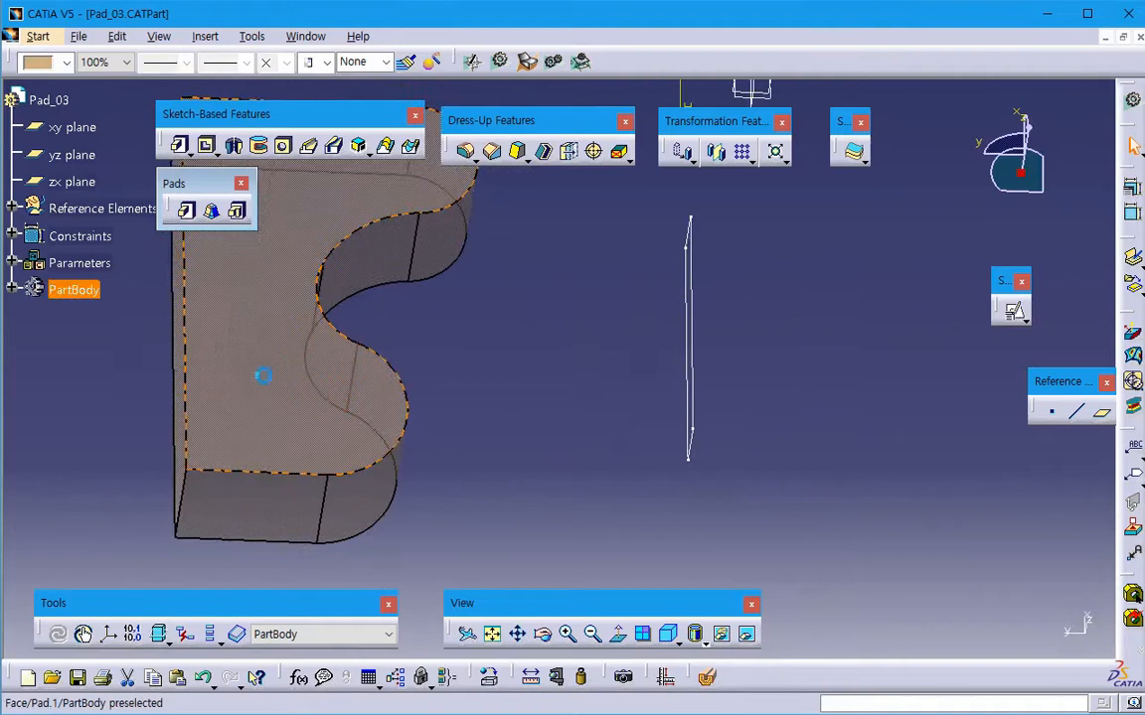
middle_click_drag(296, 501, 363, 435)
left_click(445, 450)
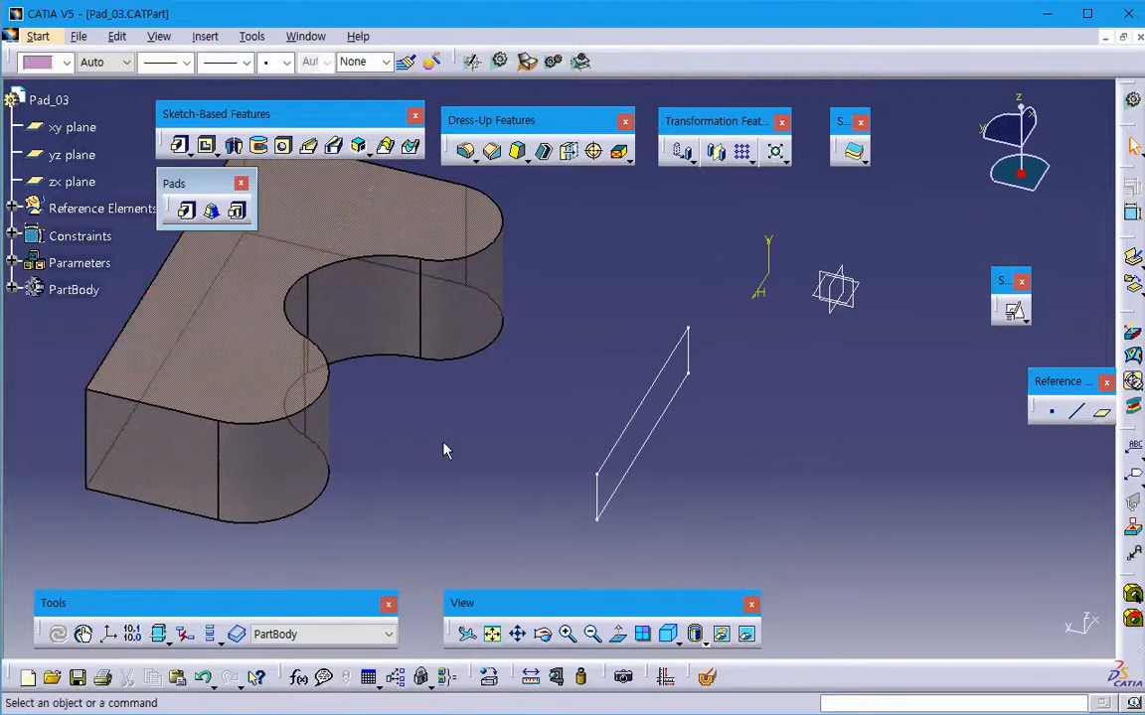
left_click(186, 210)
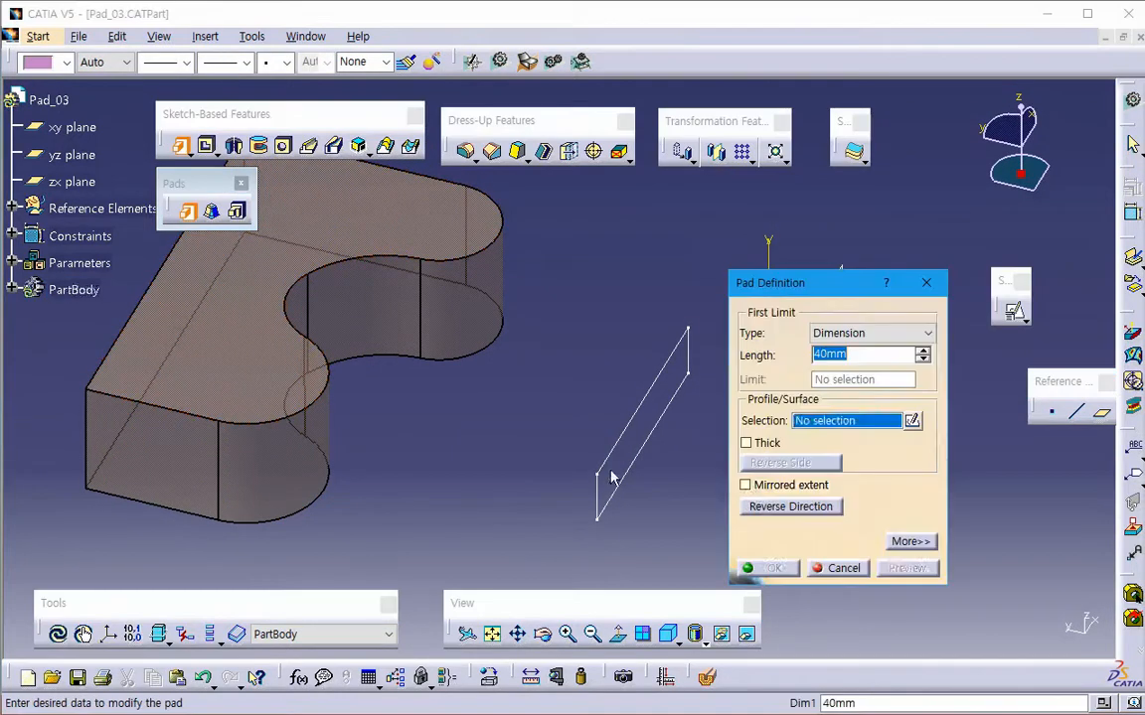
left_click(611, 478)
left_click(920, 334)
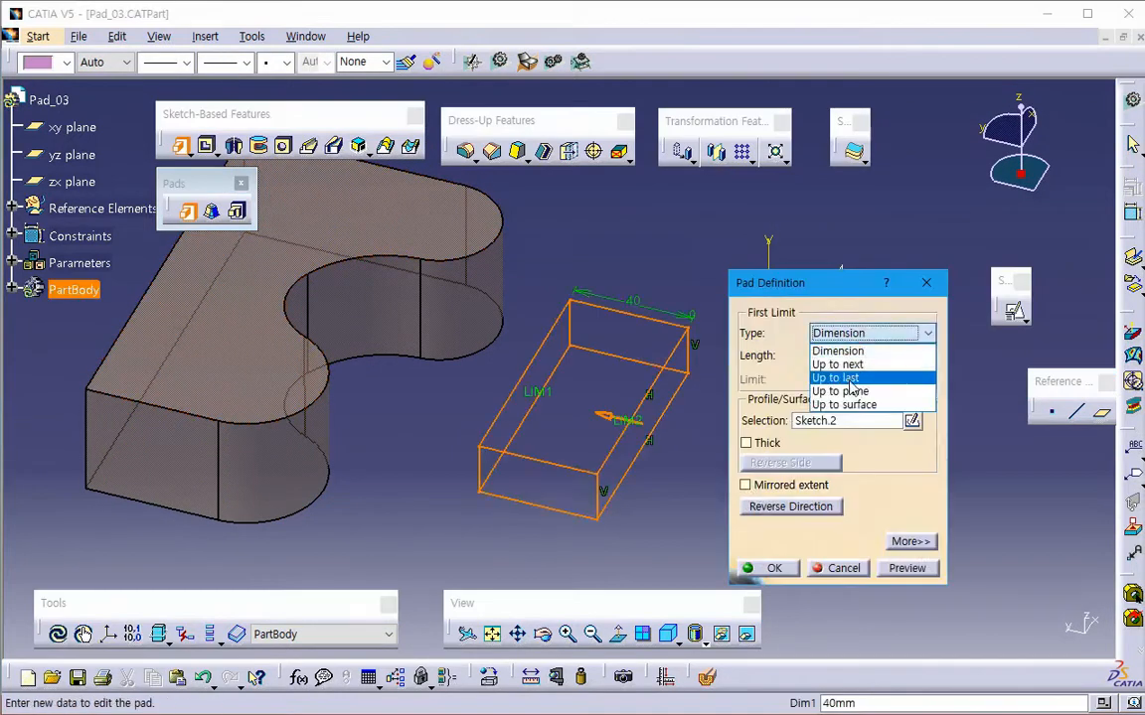
left_click(838, 364)
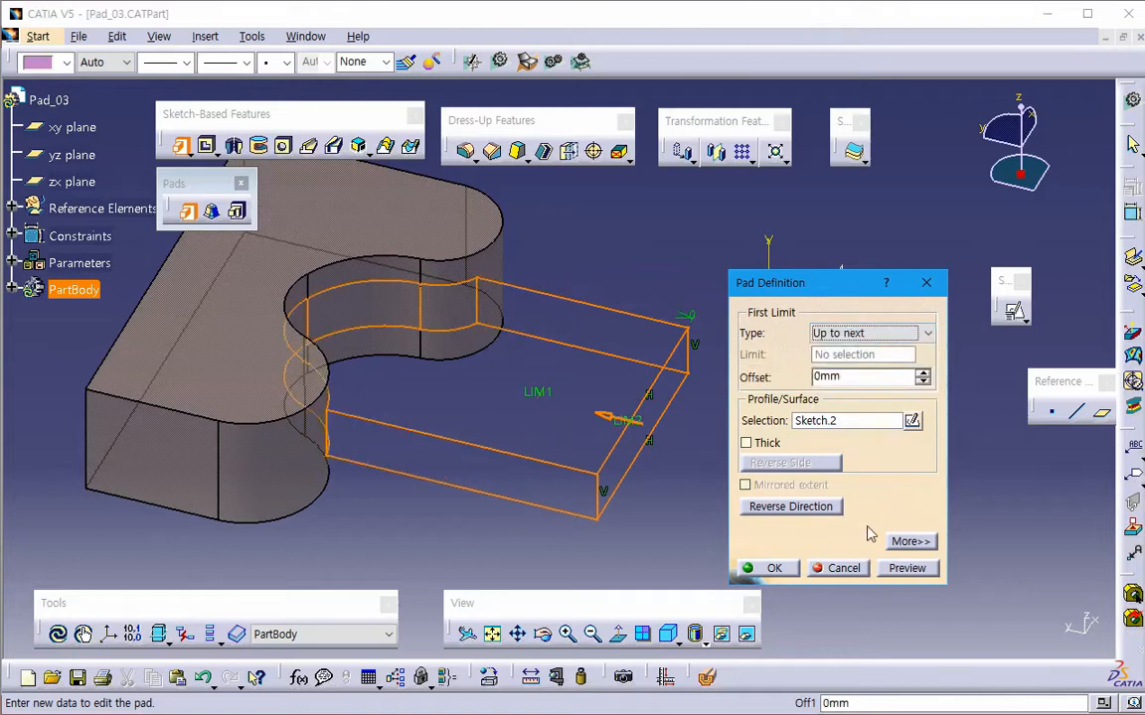
left_click(899, 567)
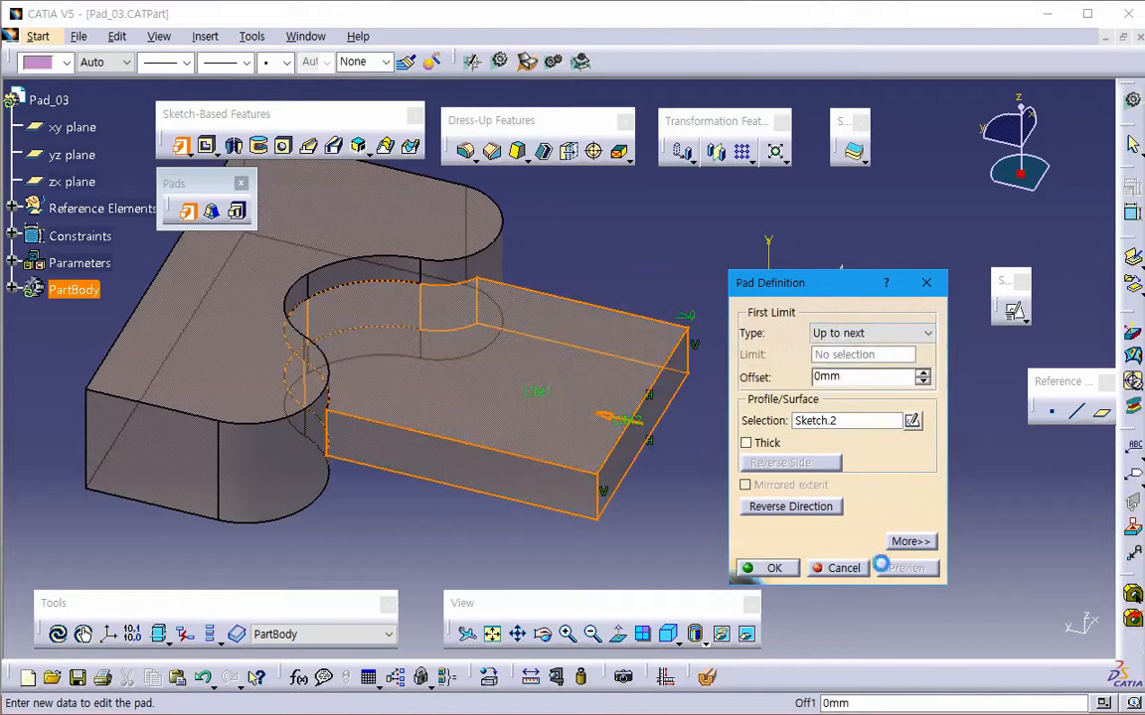
- Set the pad's Up to next offset to -5 mm, preview the gap to the curved faces, and cancel the pad
double_click(862, 378)
type("-5")
key("Return")
left_click(906, 568)
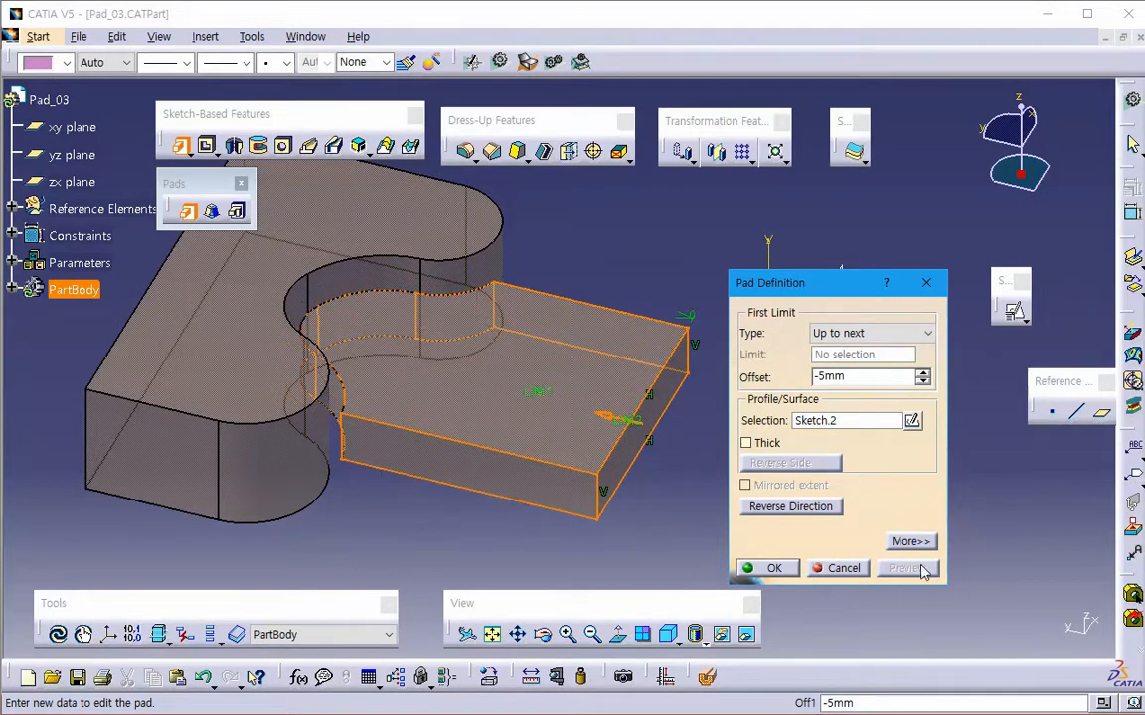
left_click(851, 570)
- Switch to the PowerPoint lecture notes and open the linked Pad_04 example part in CATIA
middle_click_drag(518, 388, 514, 495)
key("alt+Tab")
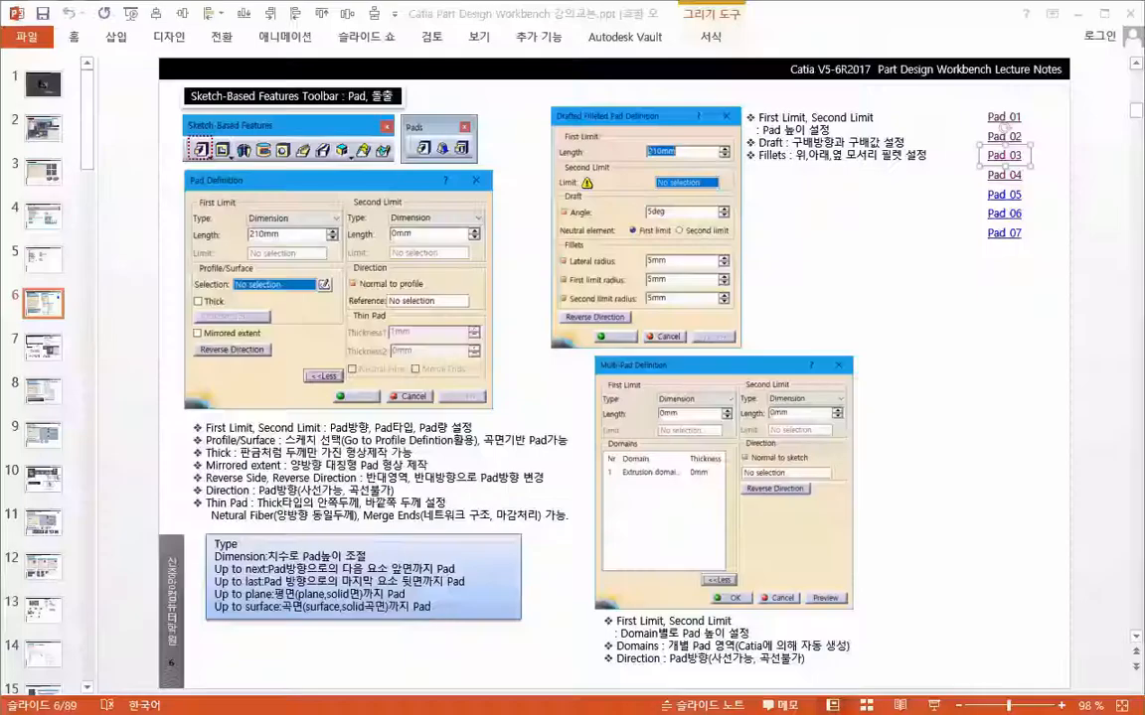
right_click(1018, 176)
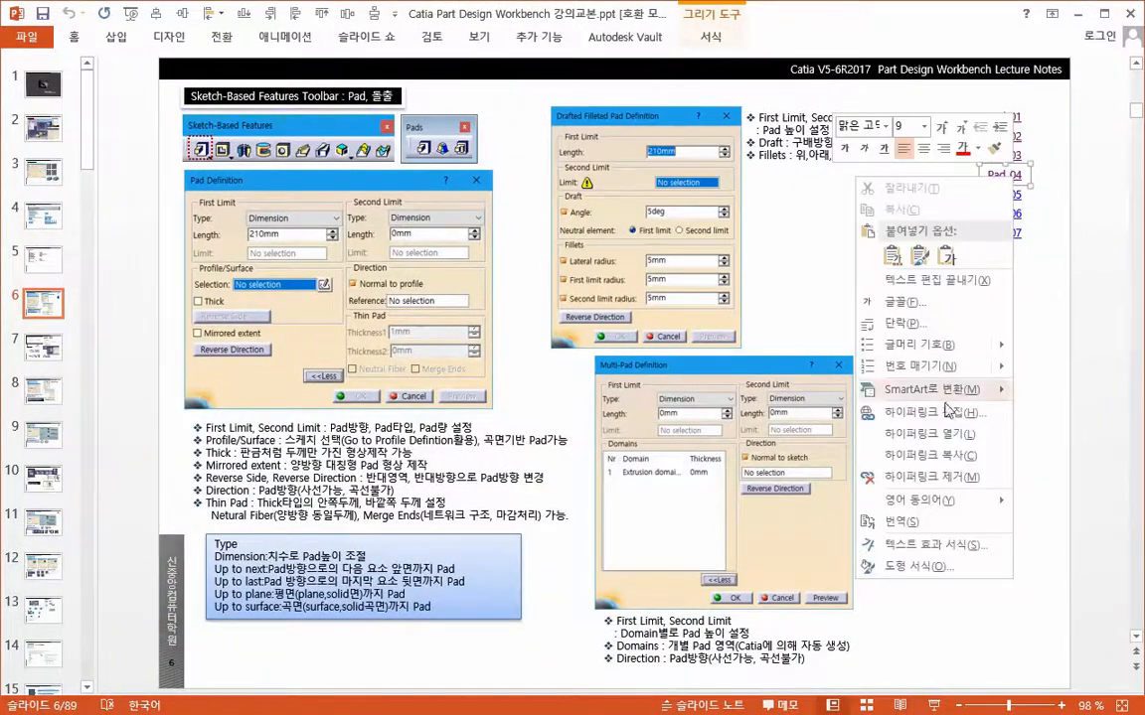
left_click(915, 441)
middle_click_drag(651, 508, 626, 519)
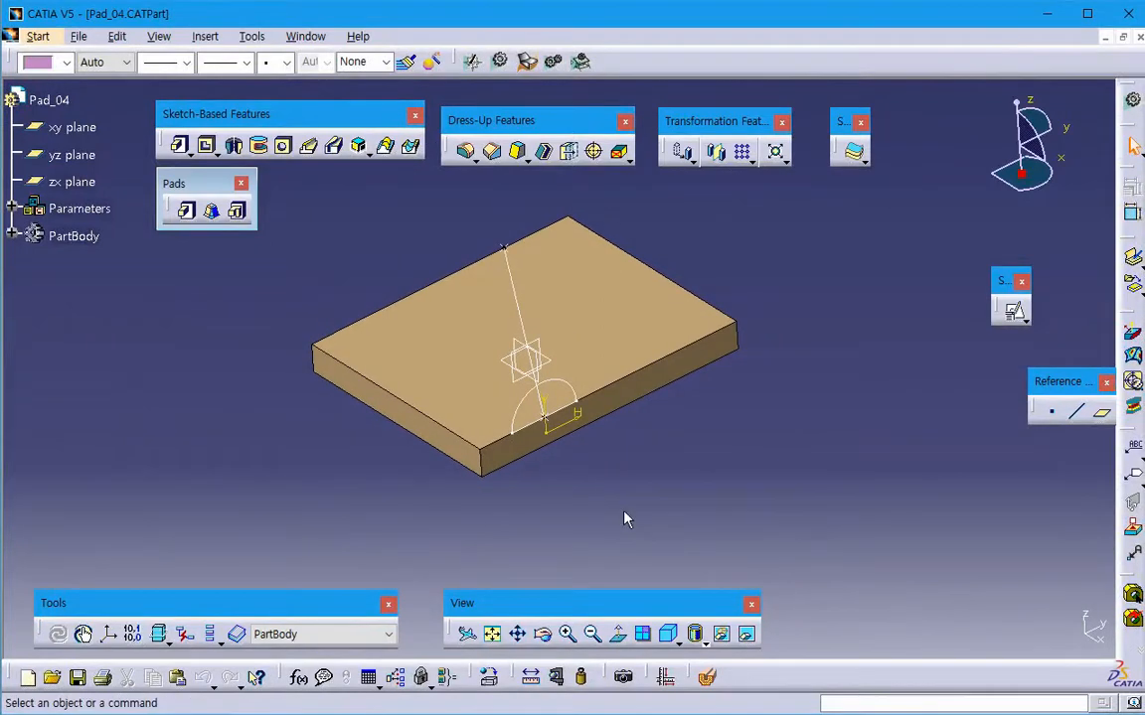
- Start a pad with its extended options shown, keeping the definition dialog clear of the plate
left_click(186, 209)
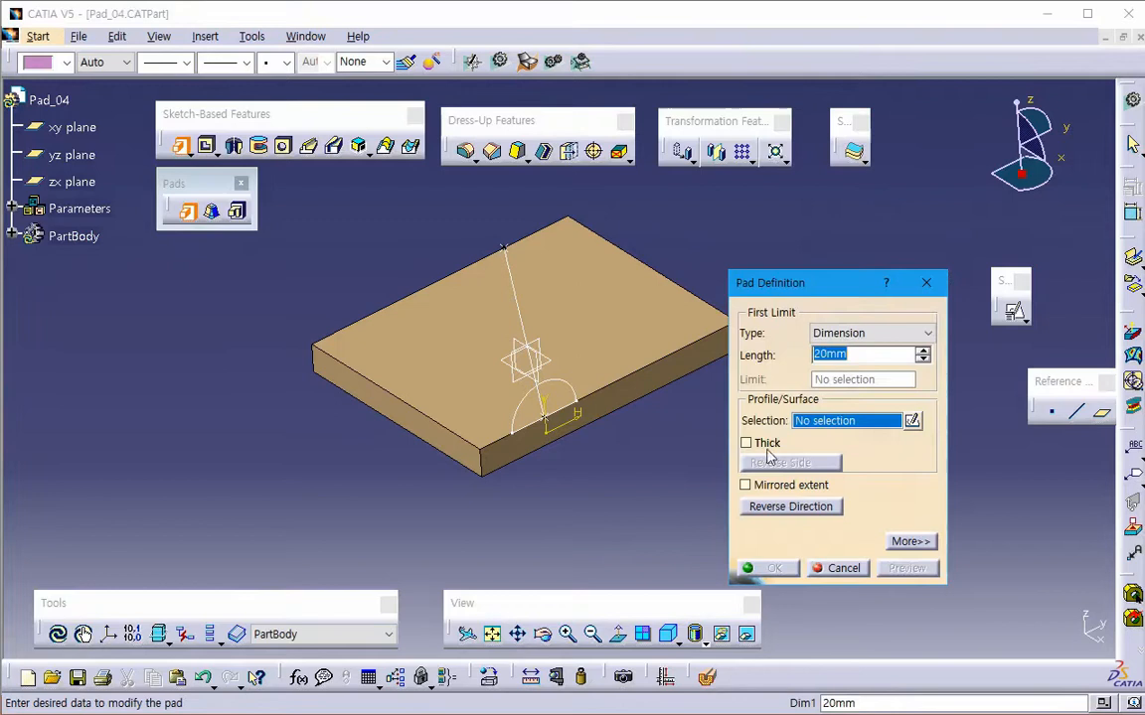
left_click(909, 542)
middle_click_drag(557, 503, 489, 471)
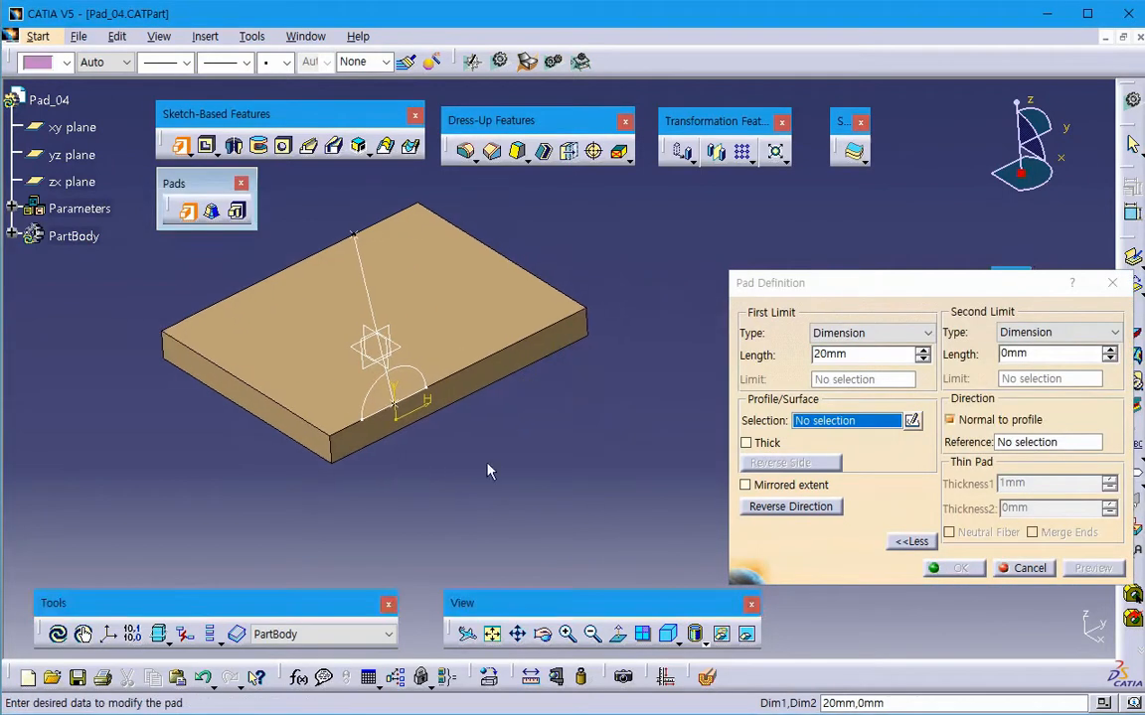
left_click_drag(852, 295, 781, 284)
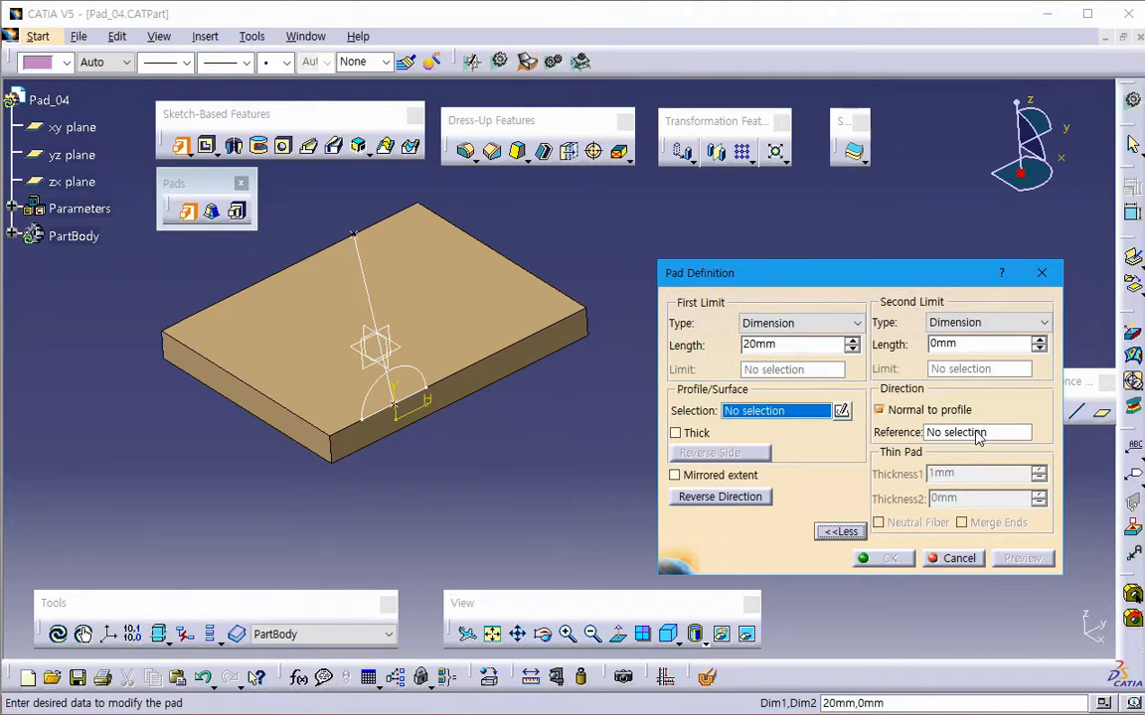
- Switch to an empty Notepad window, place it beside the pad's direction options, and write "Direction : 방향."
key("alt+Tab")
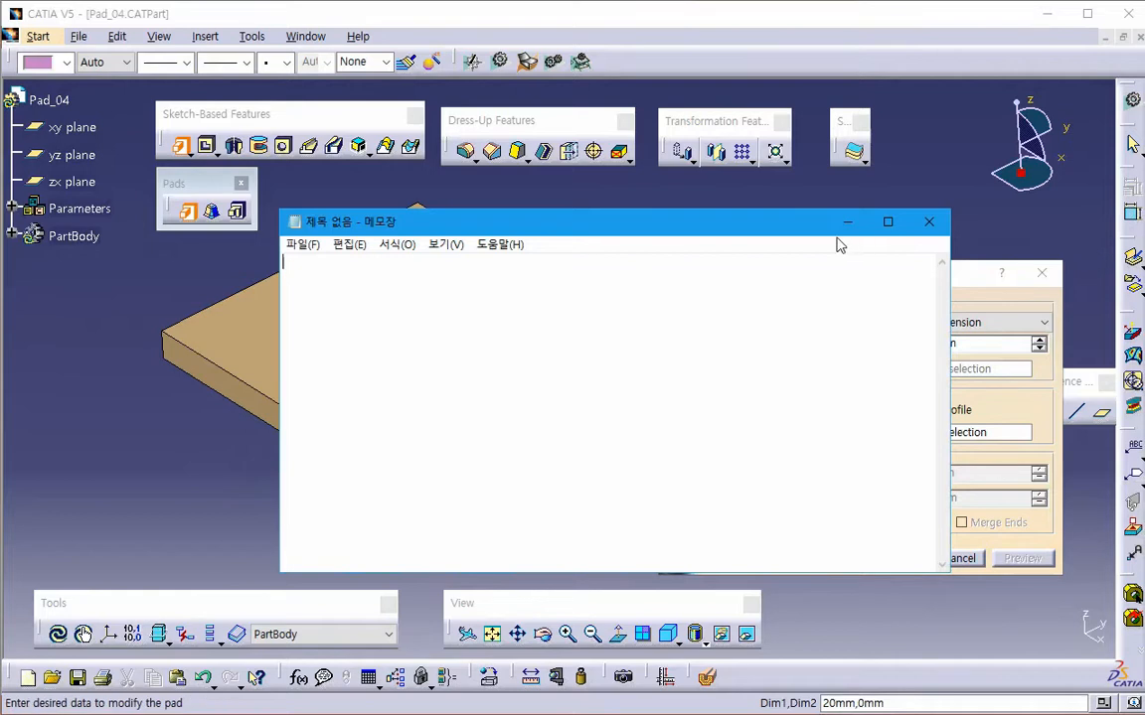
left_click_drag(821, 227, 621, 255)
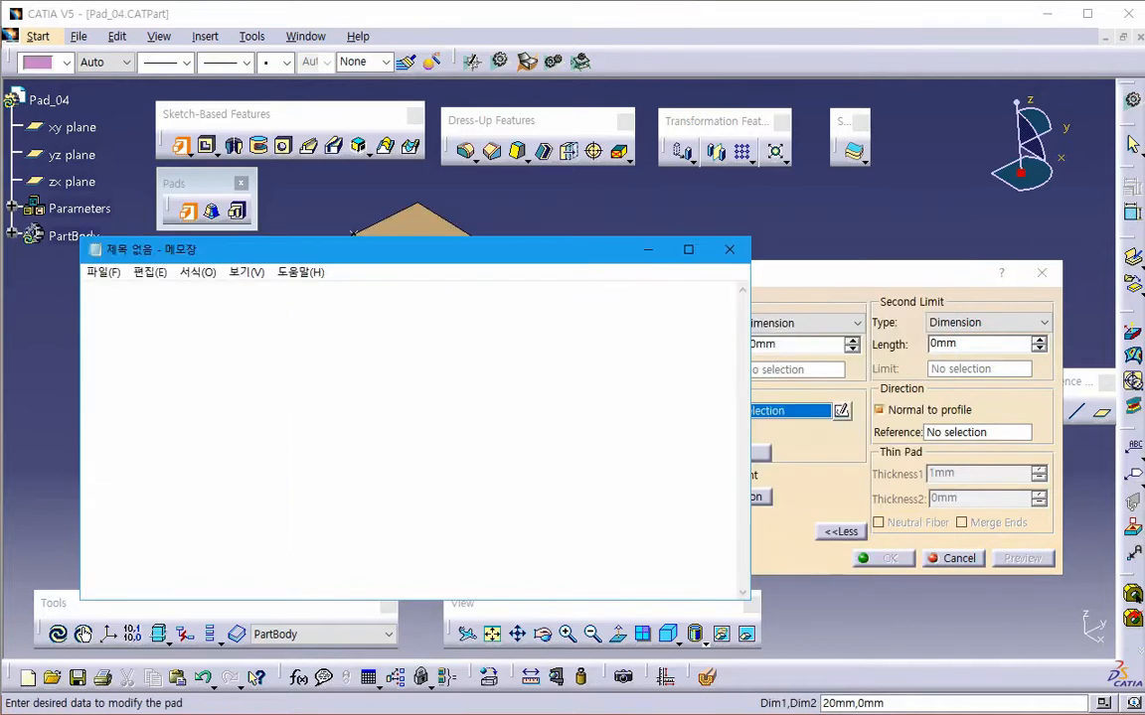
type("Di")
key("BackSpace")
key("BackSpace")
type("Direction : ")
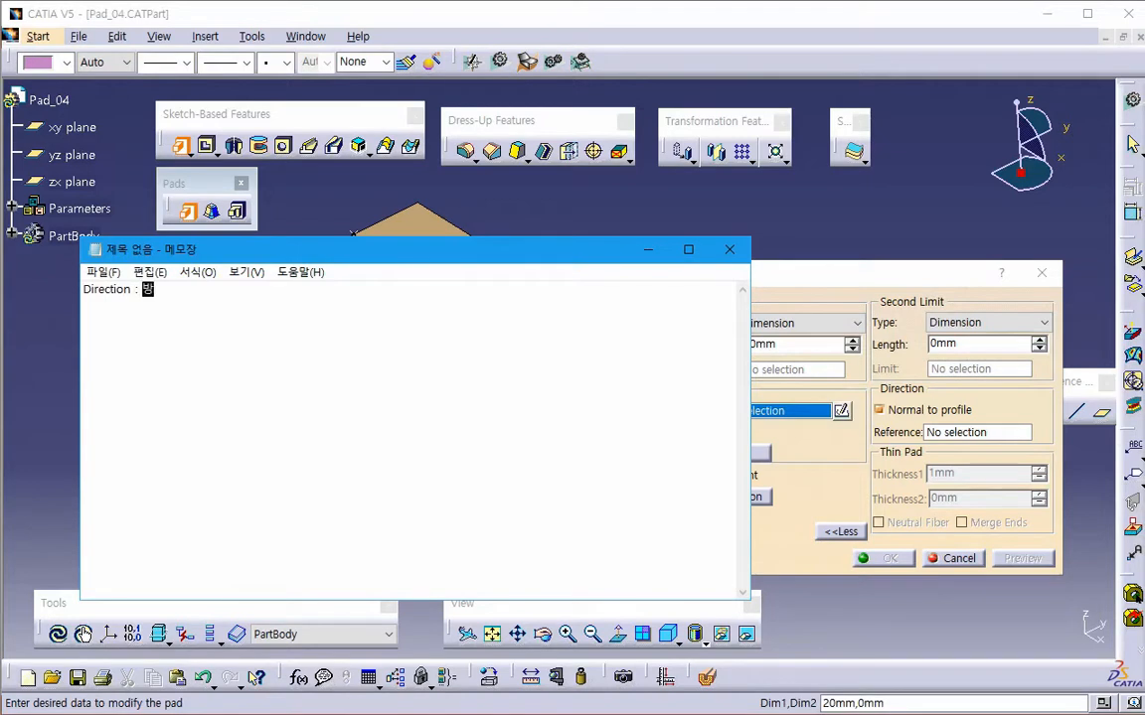
type("방향.")
- Add a second note line reading ": 직선(line, Edge), 평면(Plane)" under the Direction entry
type("직선")
type("(line")
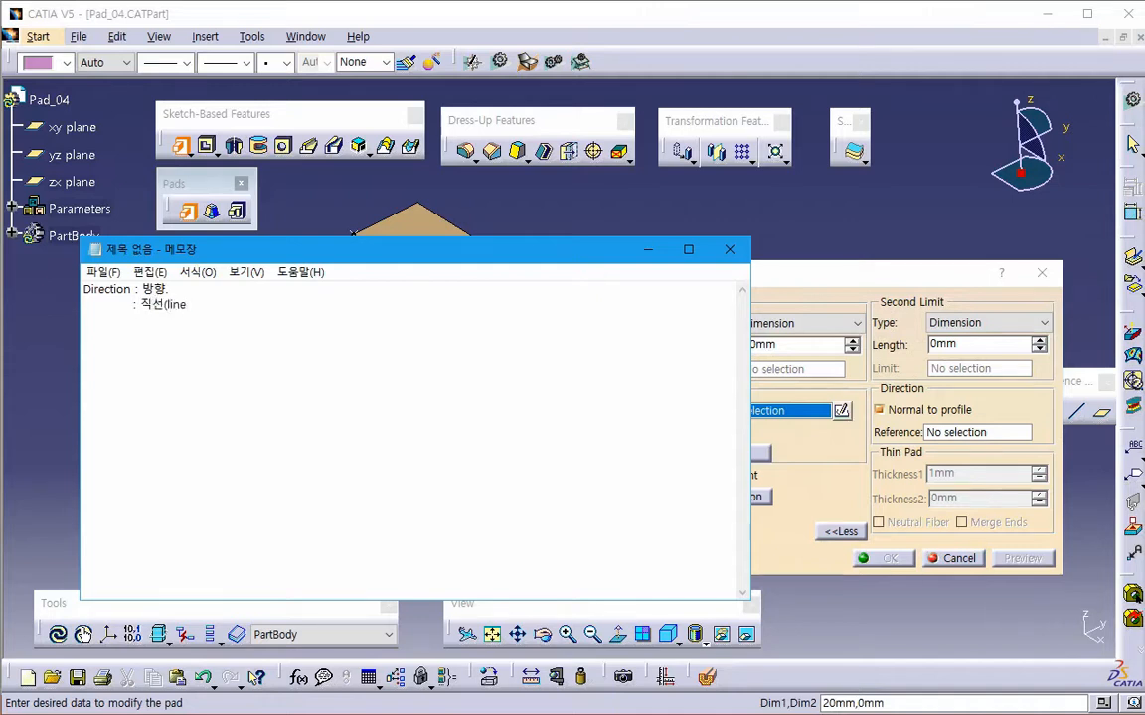
type(", Edge), 평")
type("면(Plane")
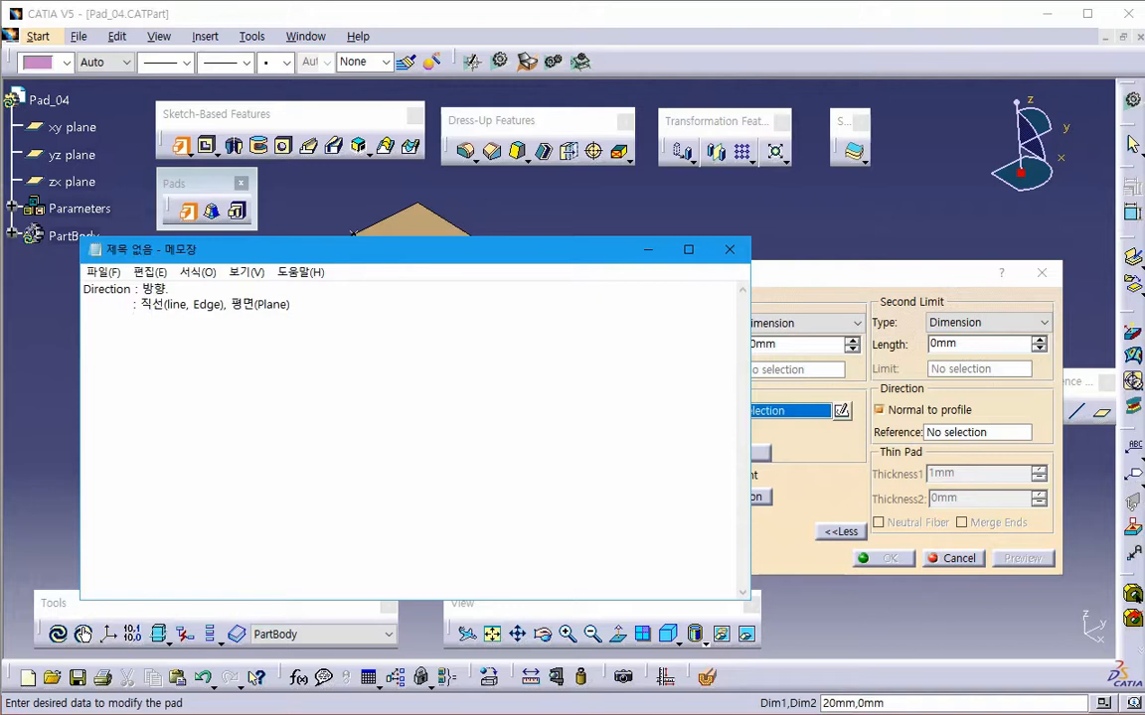
- Add the indented note line "normal : 수직방향"
type("no")
type(": 수직방")
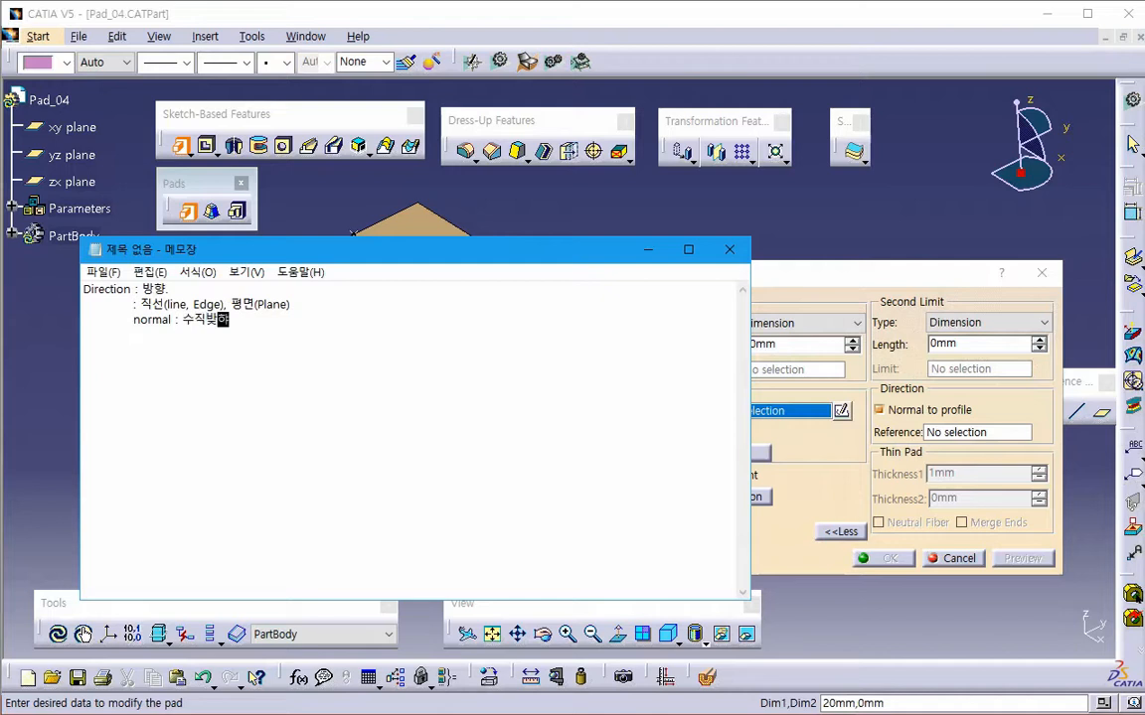
type("향")
- Add an indented note line reading "normal to profile : 프로파일(평면)의 수직방향"
key("Return")
key("Tab")
type("normal to profi")
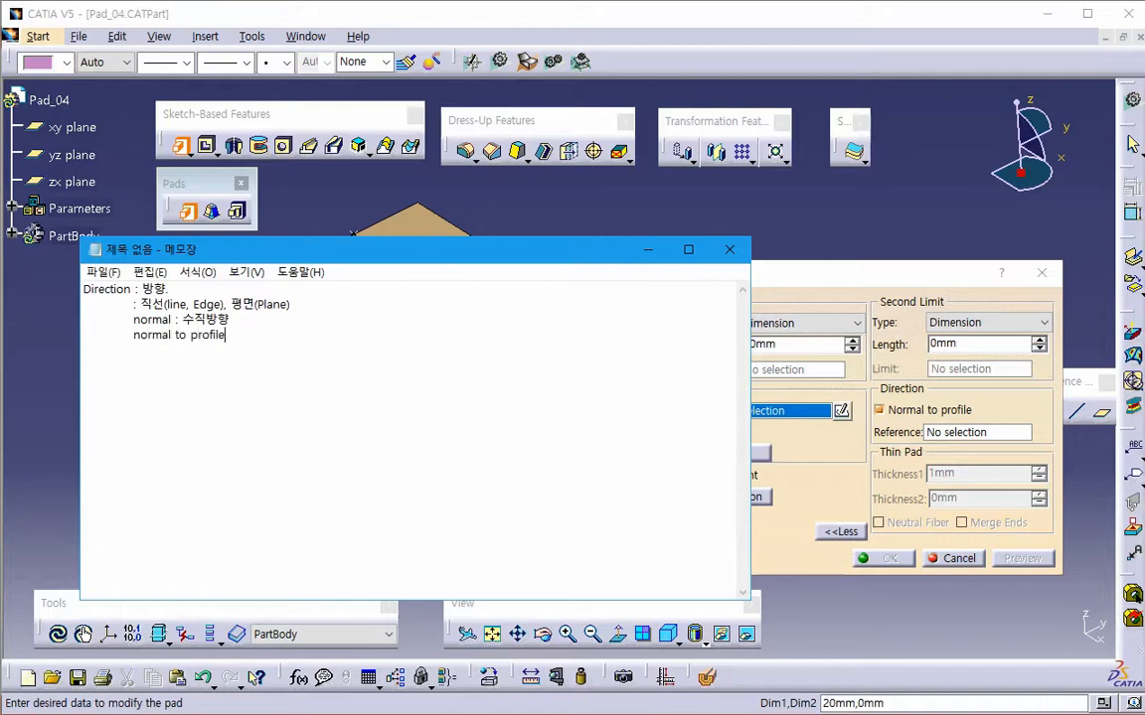
type("le ")
type(": ㅍ")
key("BackSpace")
type("프로파일(평")
type("면)")
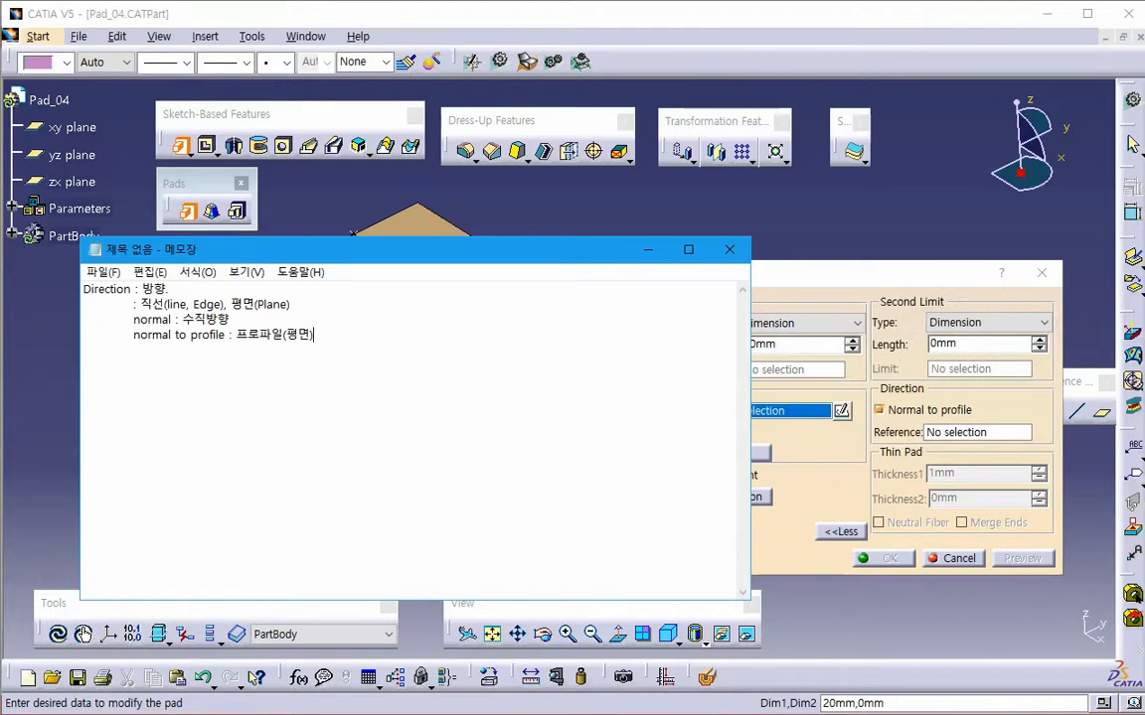
type("의 수직방하")
- Return to the Pad_04 part in CATIA and cancel the open pad definition
left_click(750, 291)
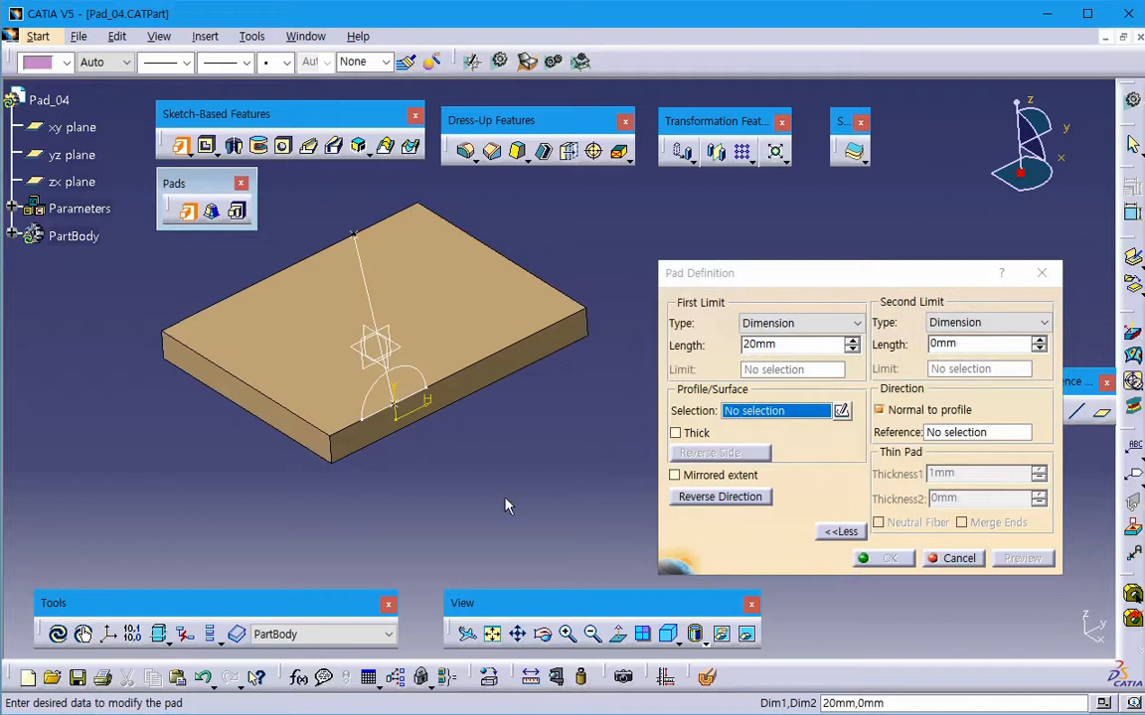
middle_click_drag(429, 469, 484, 487)
left_click(966, 561)
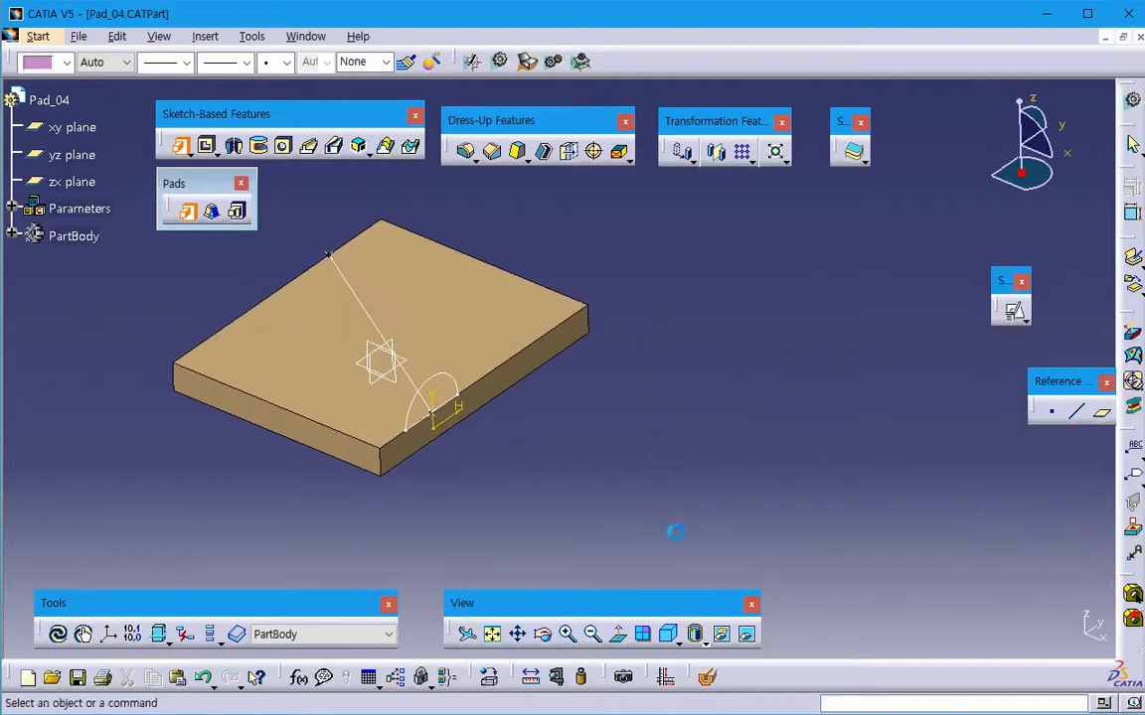
- Expand the PartBody tree, open the semicircular Sketch.2 to examine its profile, and return to the part without changing it
left_click(465, 390)
left_click(11, 236)
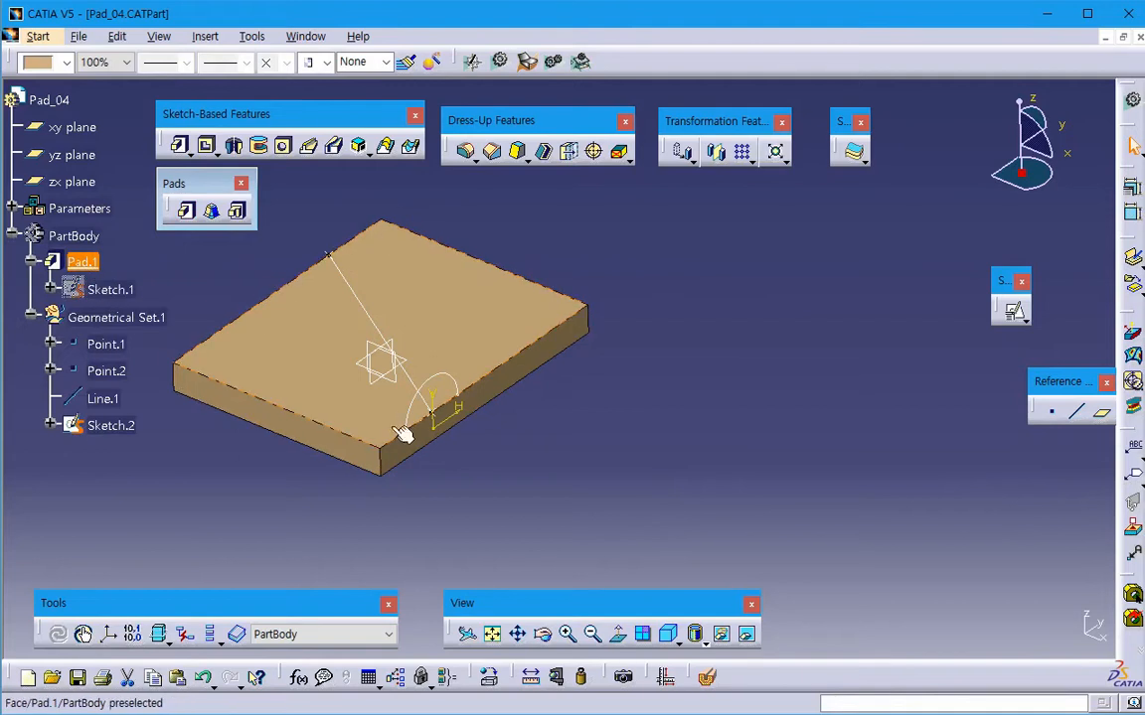
left_click(425, 413)
double_click(117, 427)
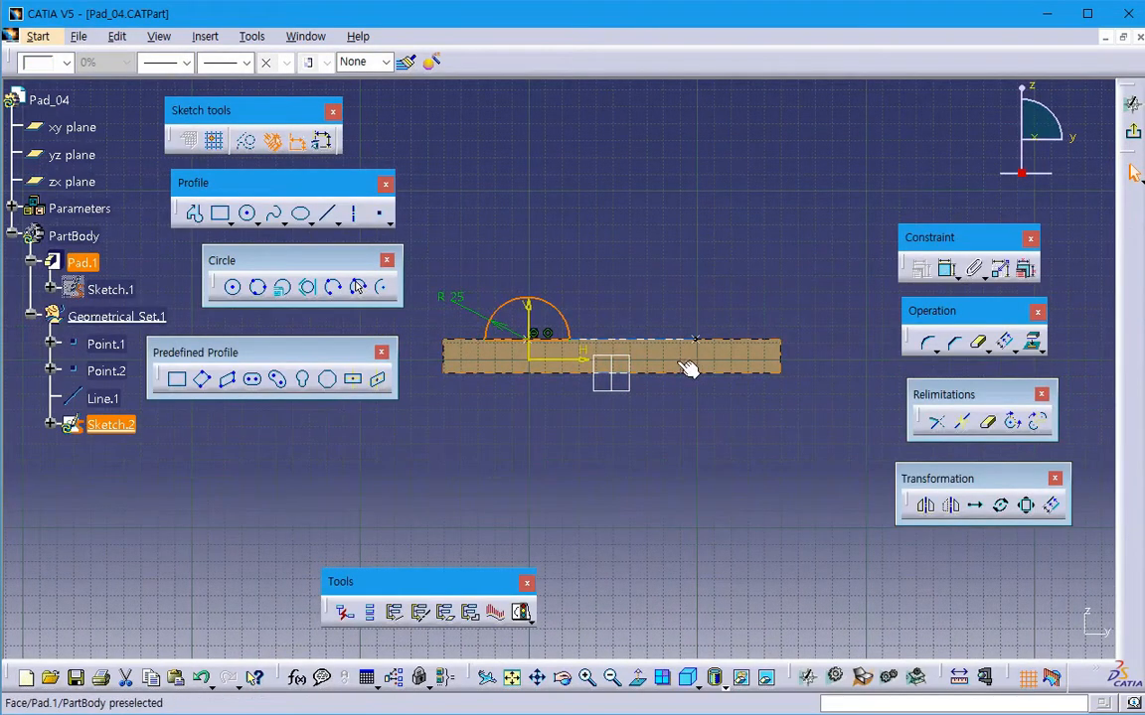
left_click(1132, 102)
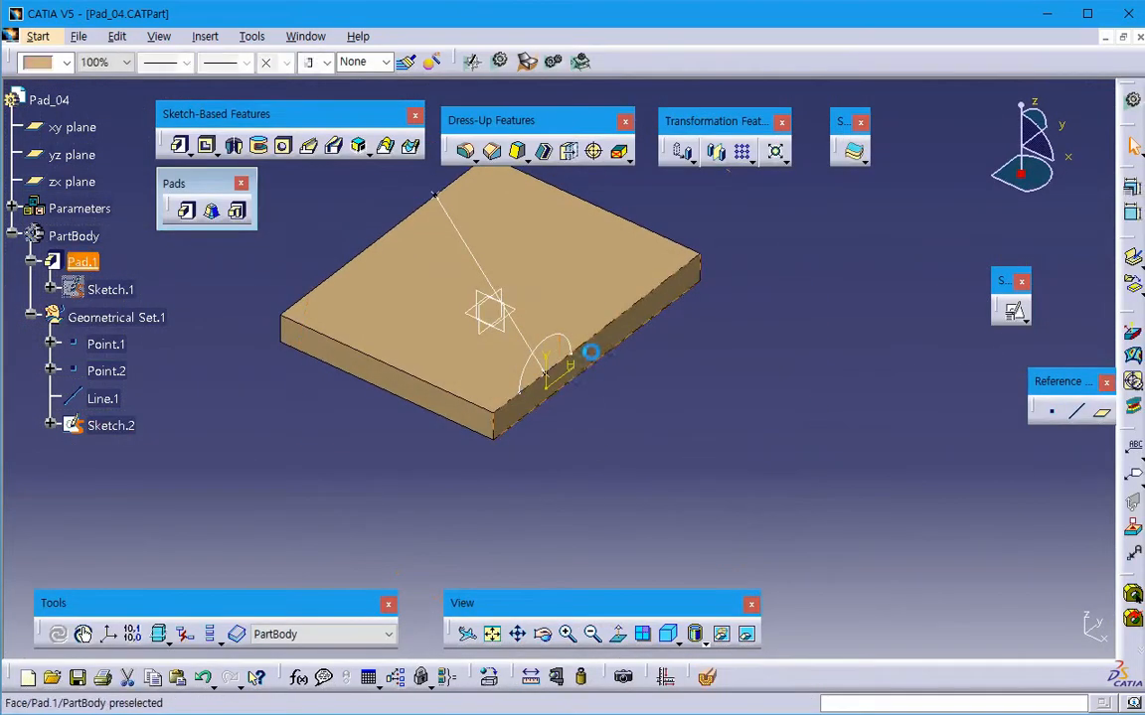
left_click(581, 370)
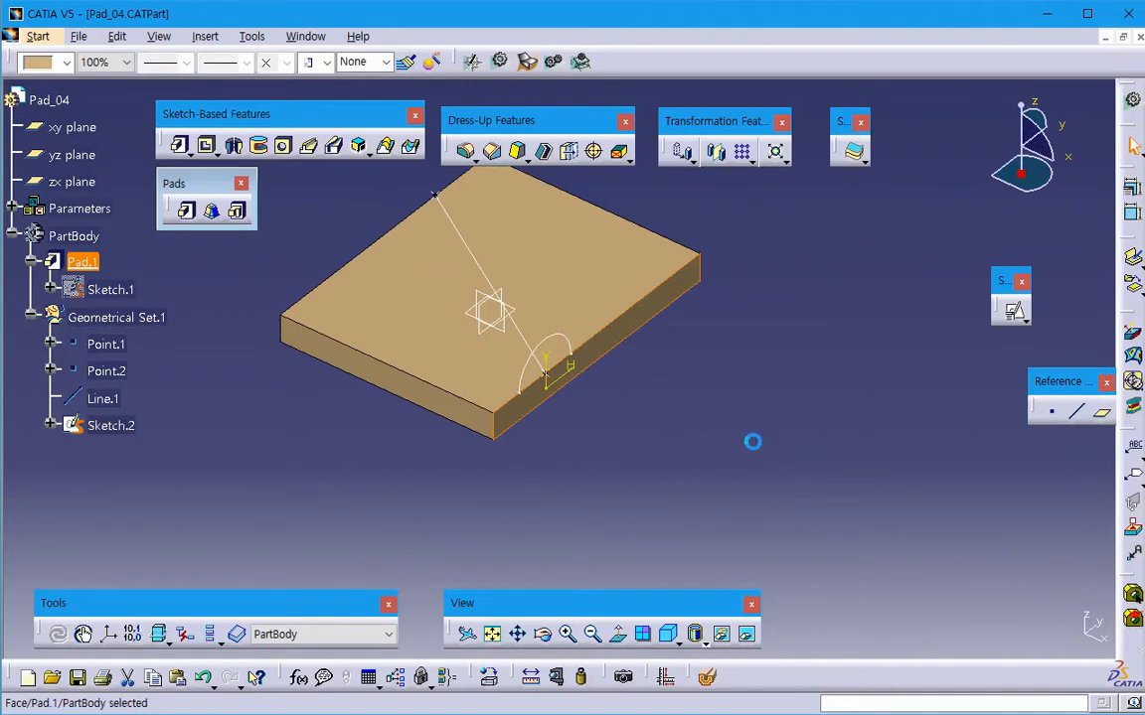
left_click(754, 439)
- Define a pad from the semicircular Sketch.2 with a 46 mm first limit and a 147 mm second limit, and preview it
left_click(183, 209)
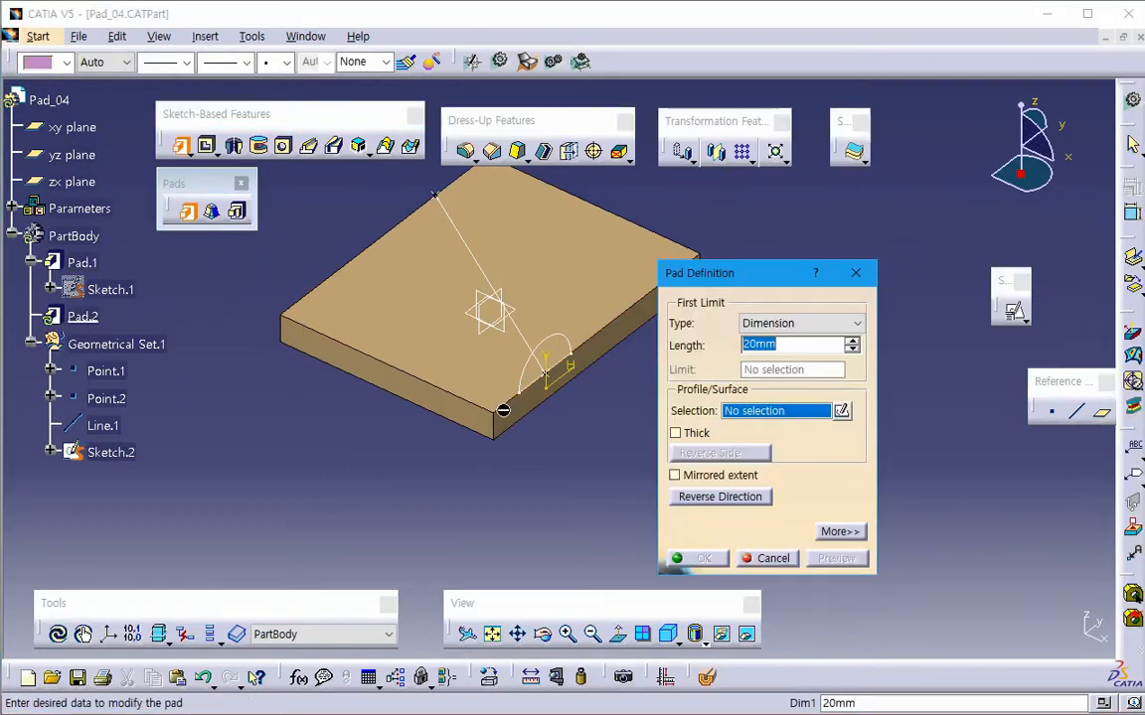
left_click(541, 363)
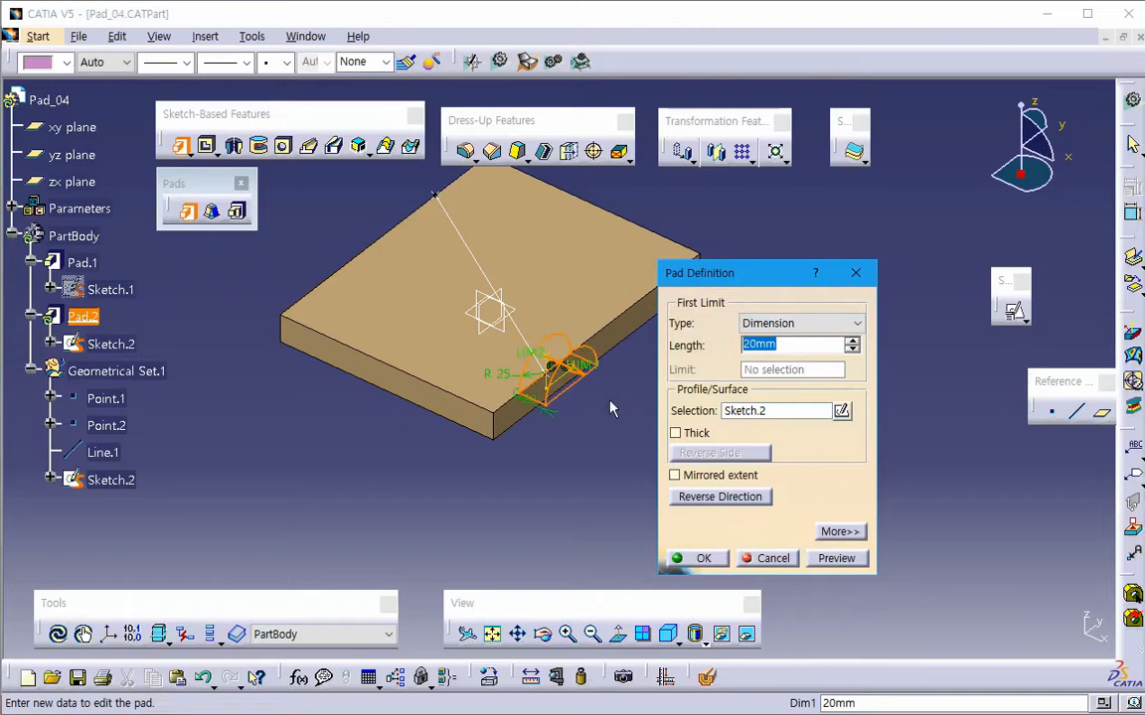
type("46mm")
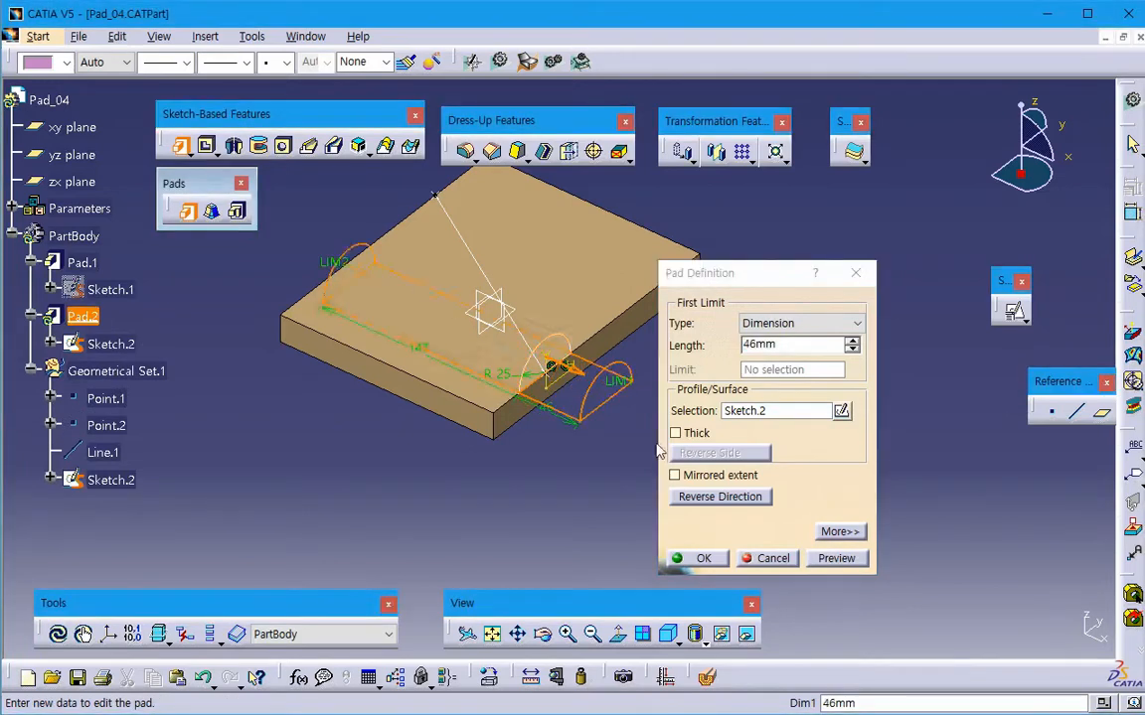
left_click(820, 558)
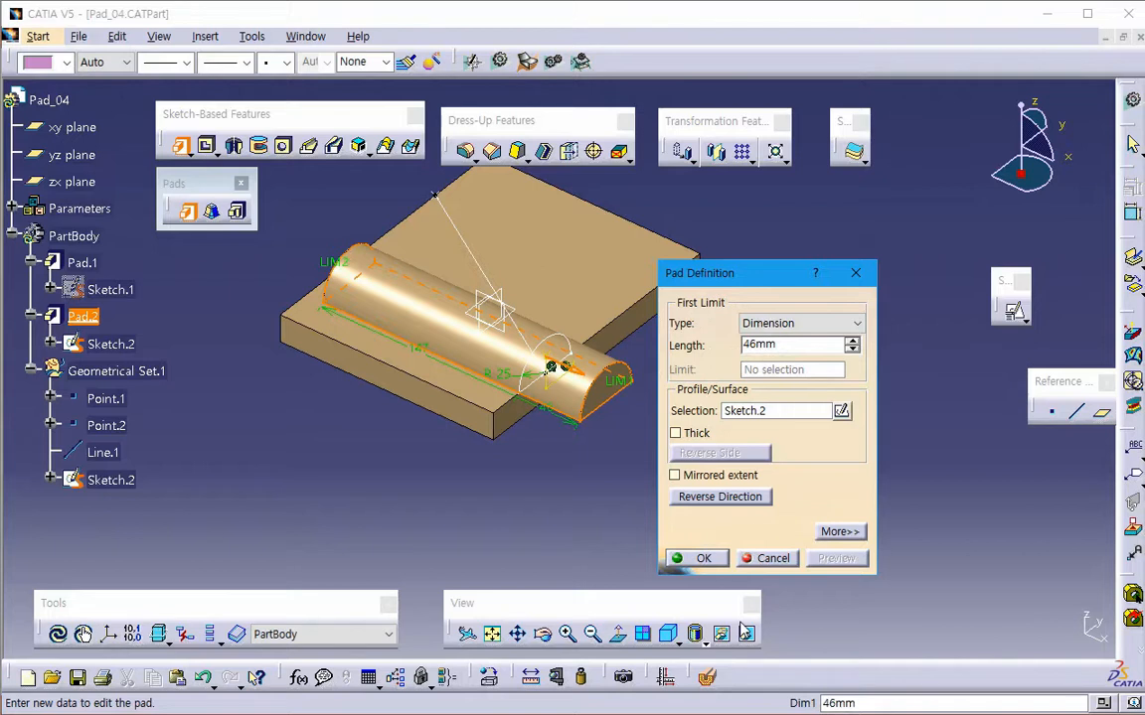
middle_click_drag(542, 517, 467, 517)
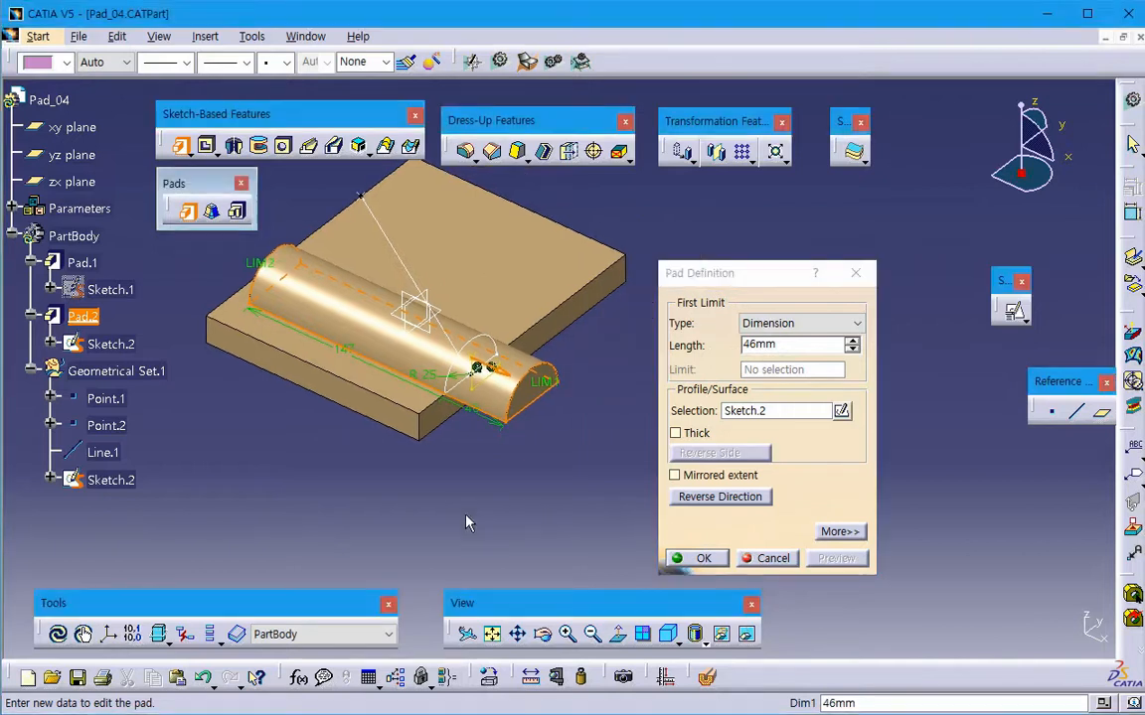
- Turn off Normal to profile for the pad, choose Line.1 as the direction reference, and preview the result
left_click(838, 531)
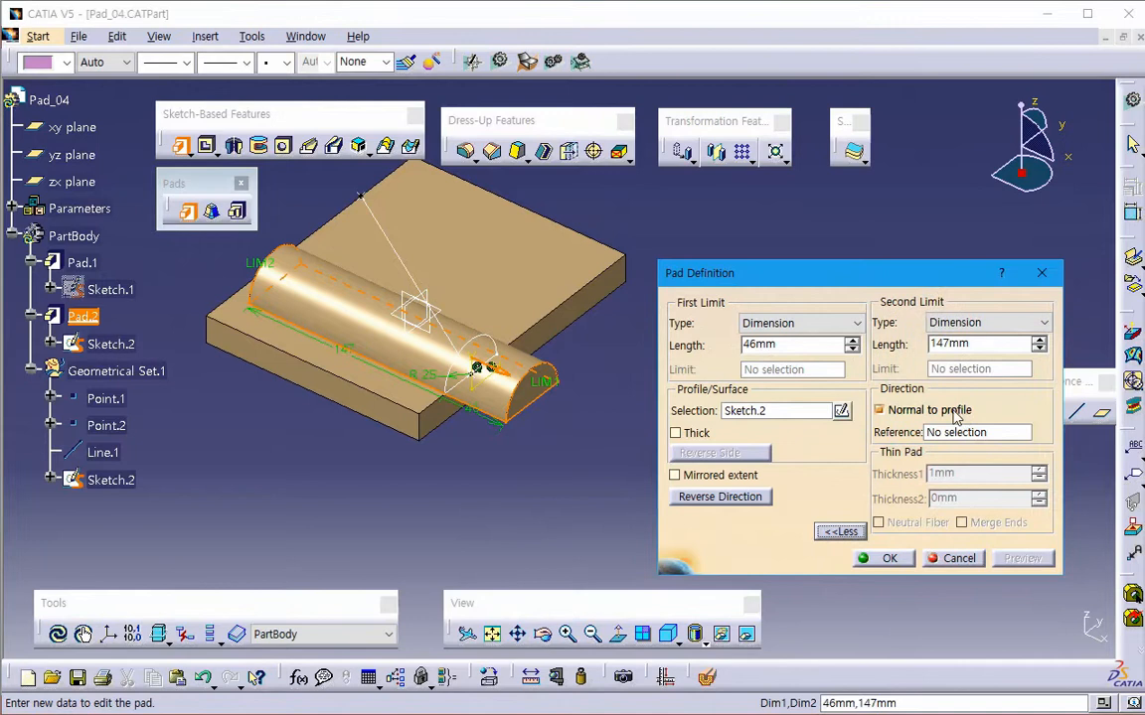
left_click(915, 415)
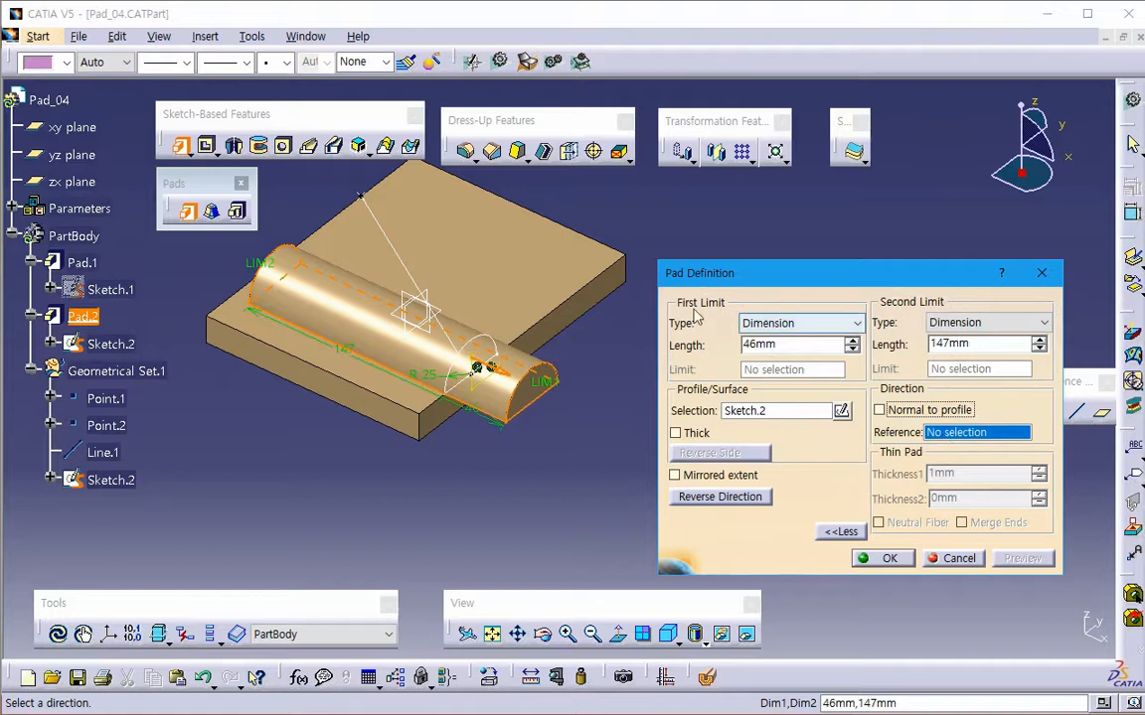
left_click(417, 282)
left_click(422, 286)
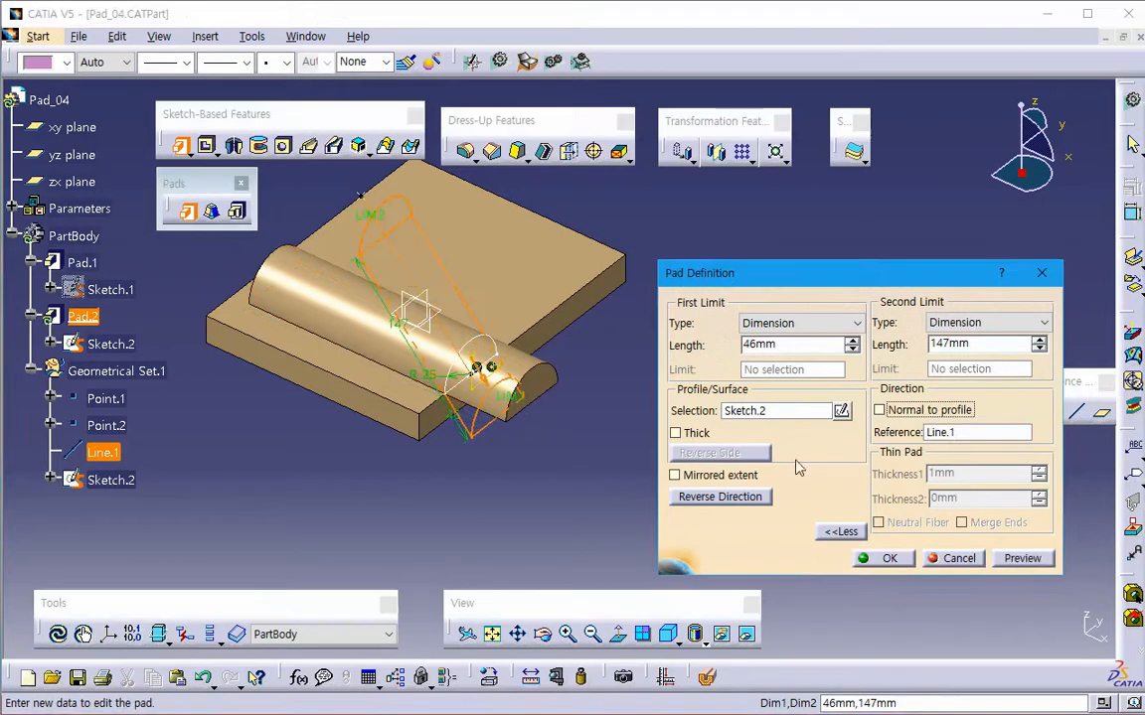
left_click(1005, 560)
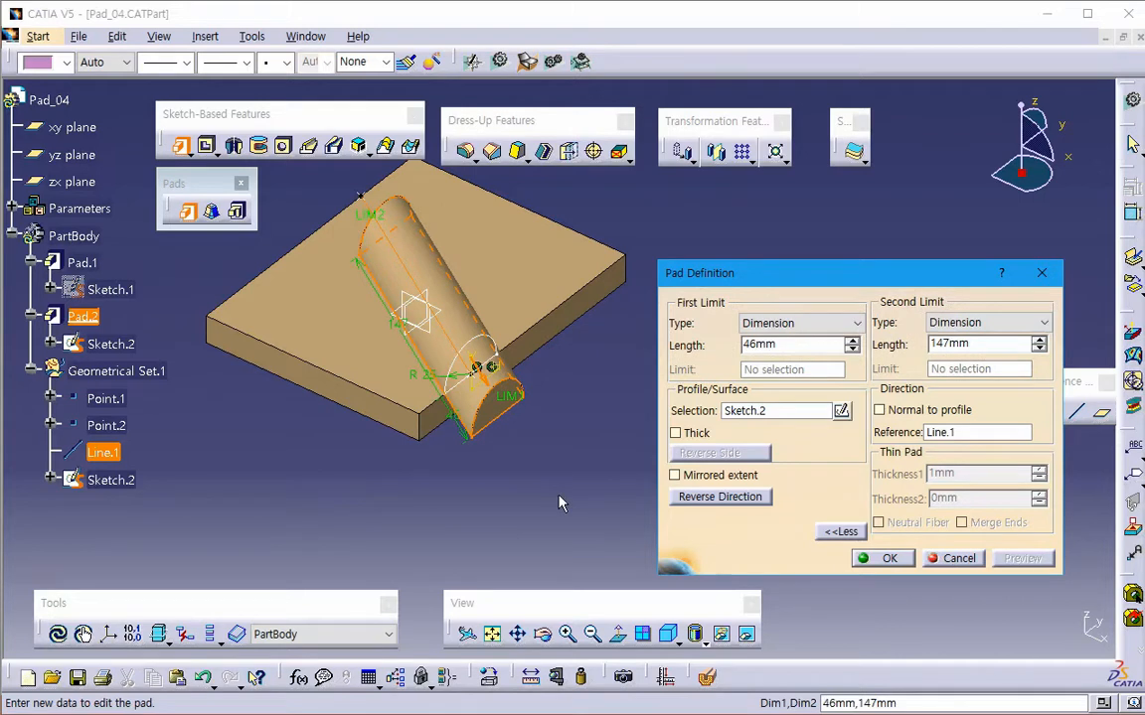
- Use the base plate's edge perpendicular to the sketch plane as the pad direction, and also try the edge lying along the sketch plane
left_click(938, 434)
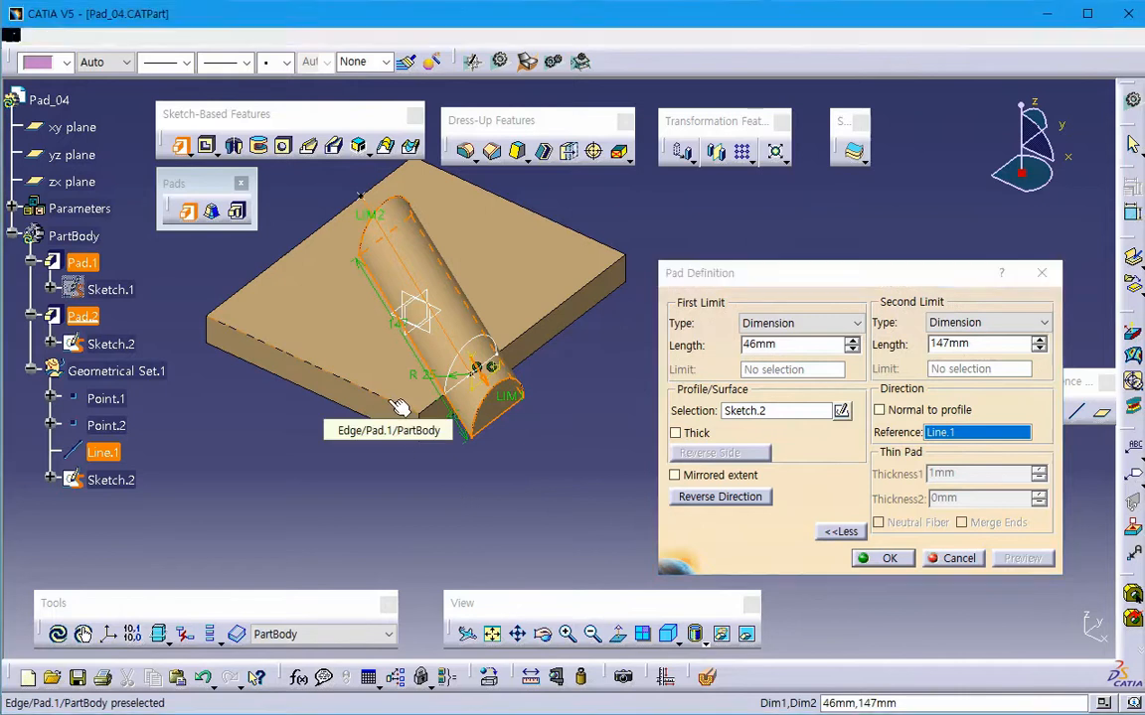
left_click(397, 407)
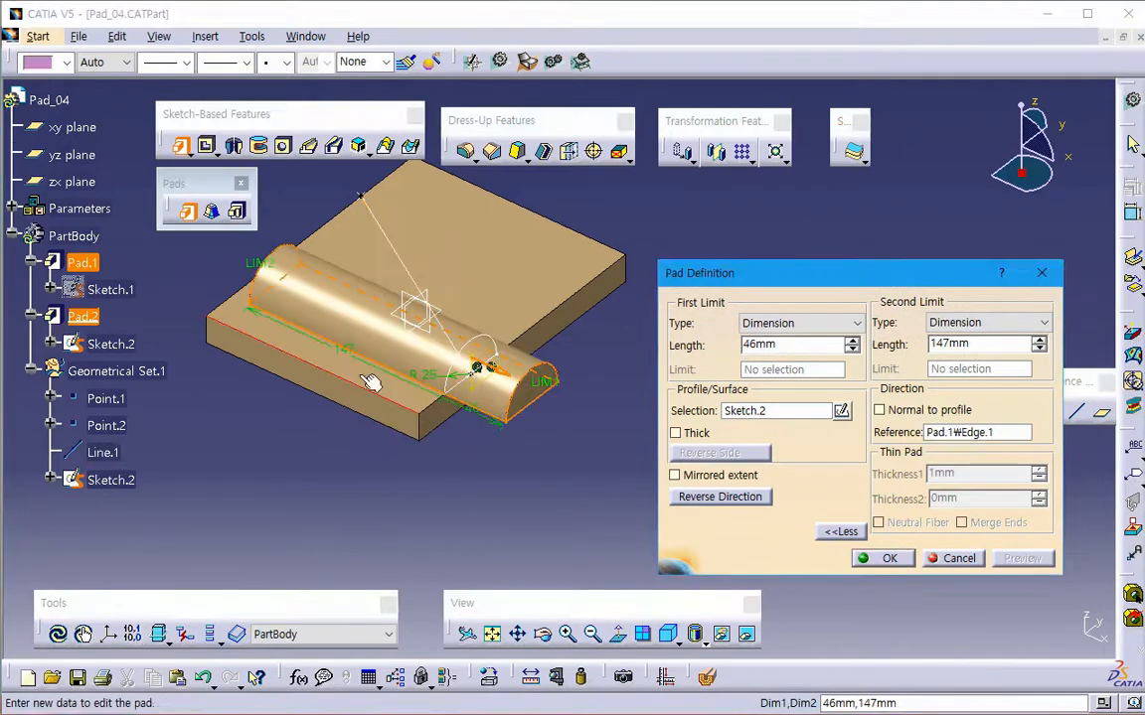
left_click(926, 433)
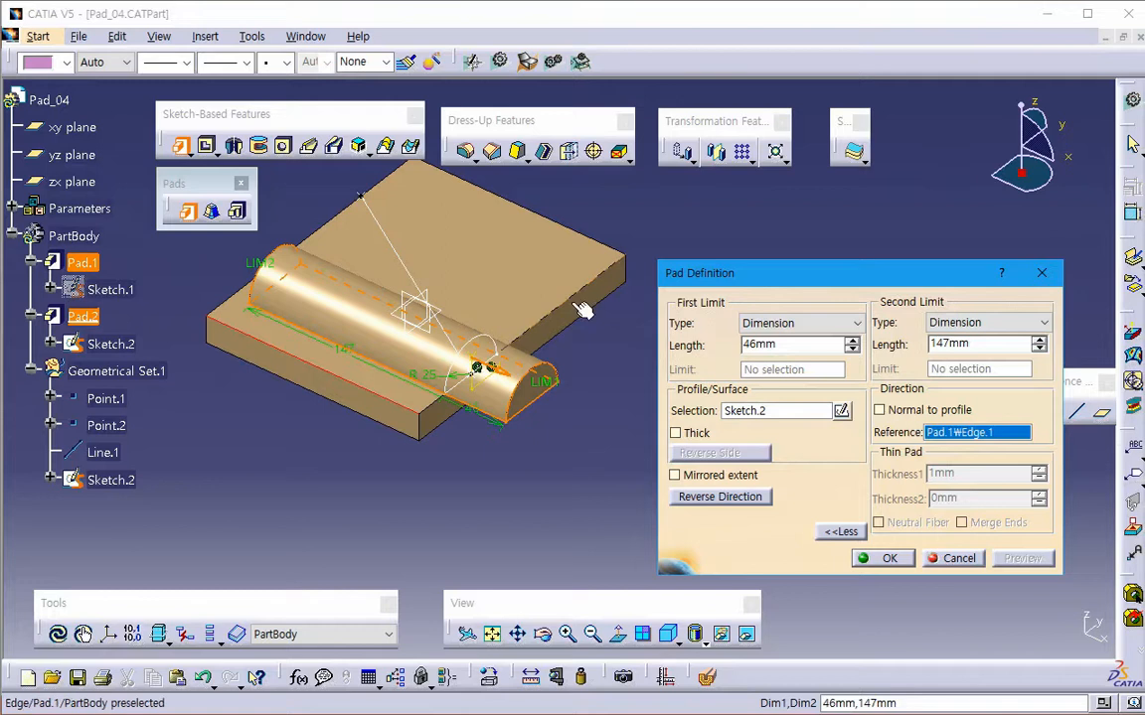
left_click(584, 305)
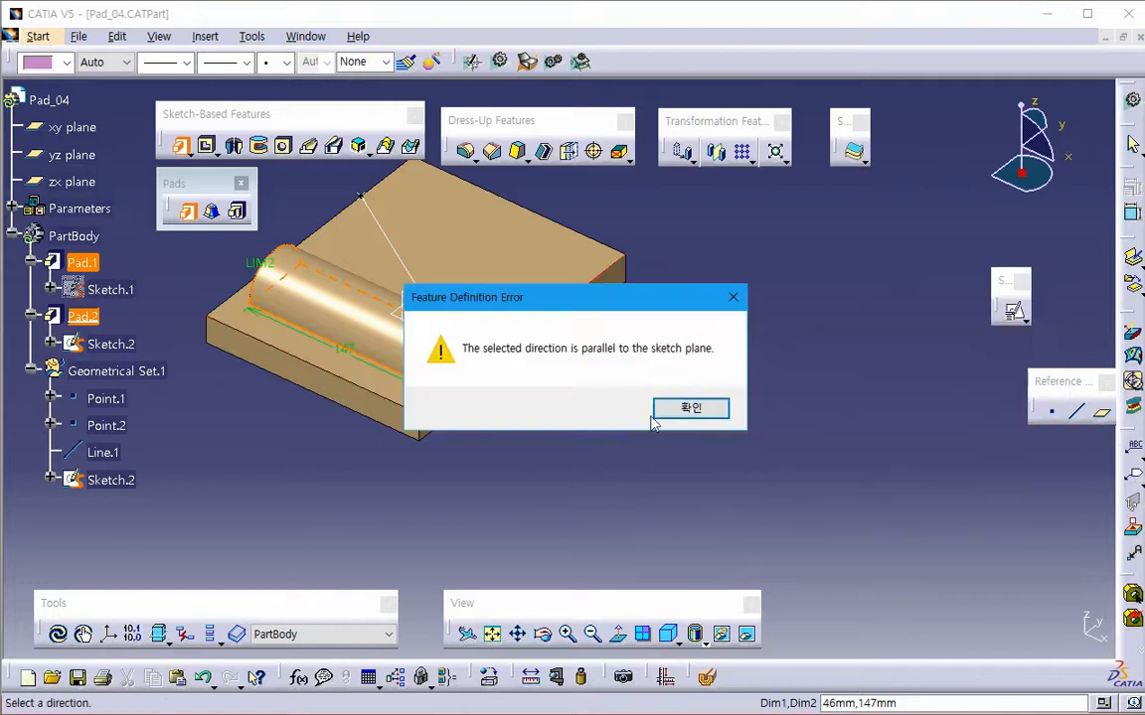
left_click(670, 412)
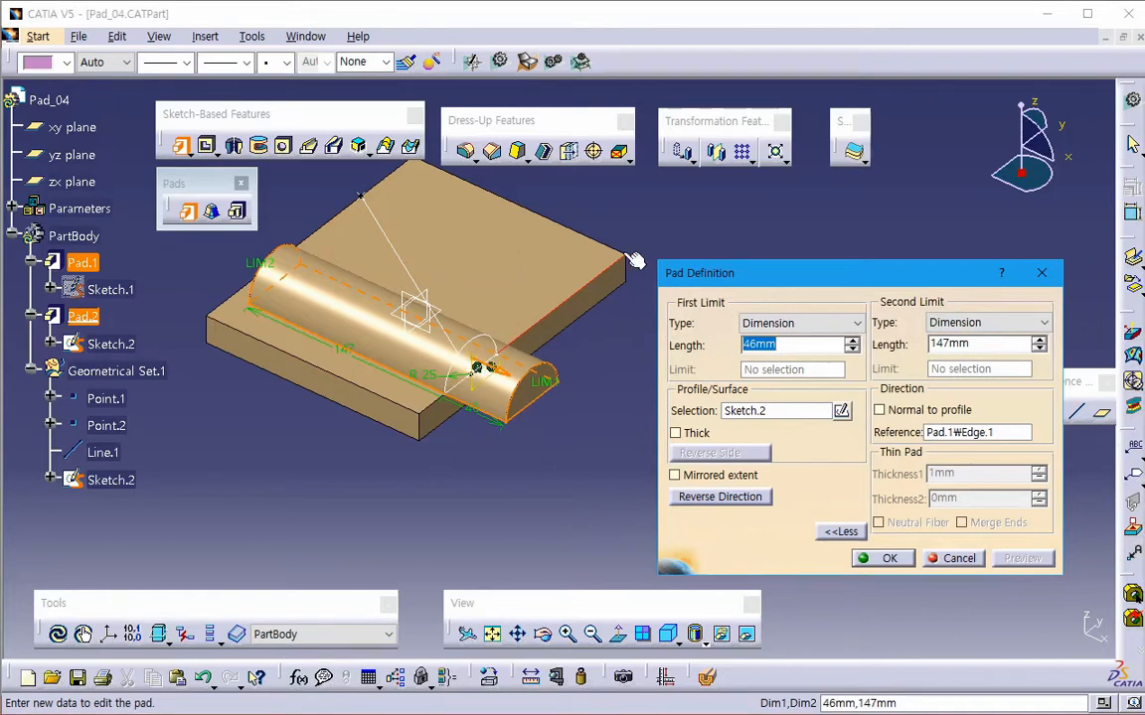
middle_click_drag(532, 333, 497, 407)
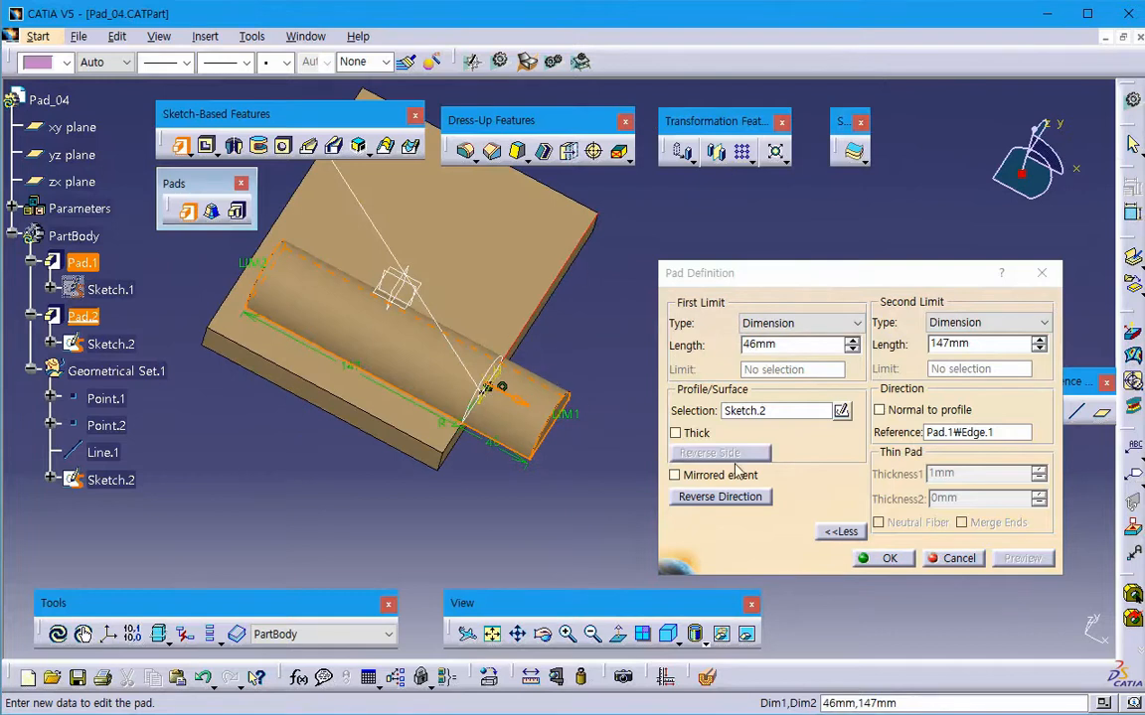
- Set the pad's direction reference to the yz plane and preview it
left_click(959, 435)
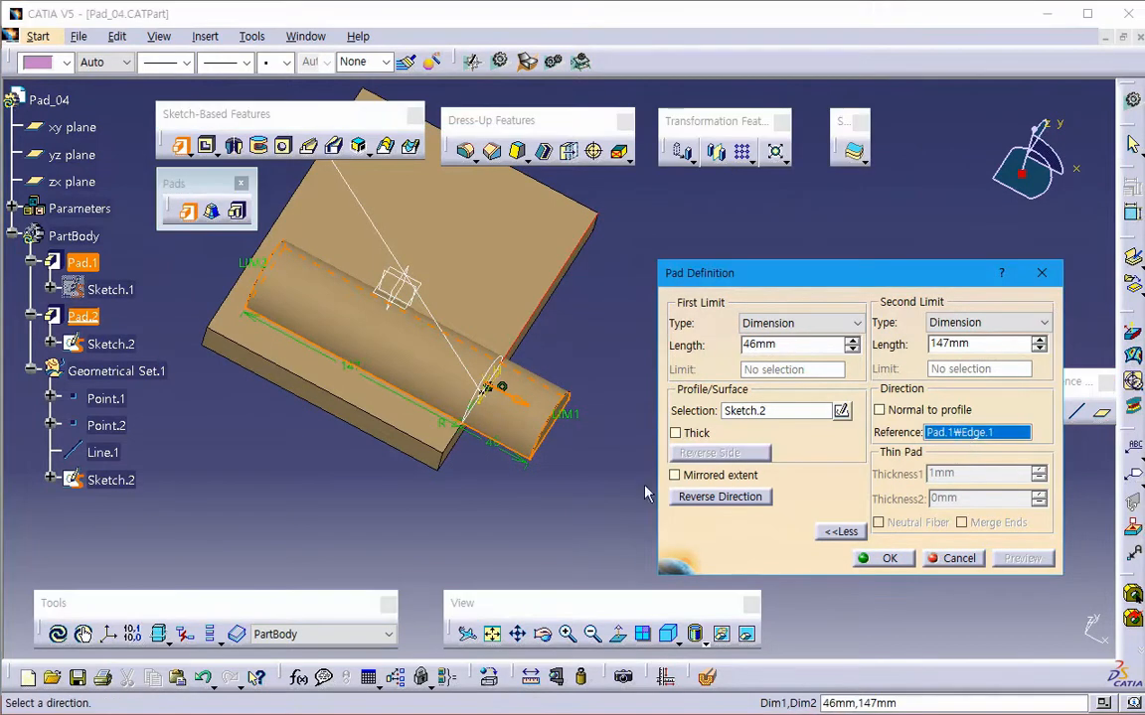
middle_click_drag(541, 462, 503, 449)
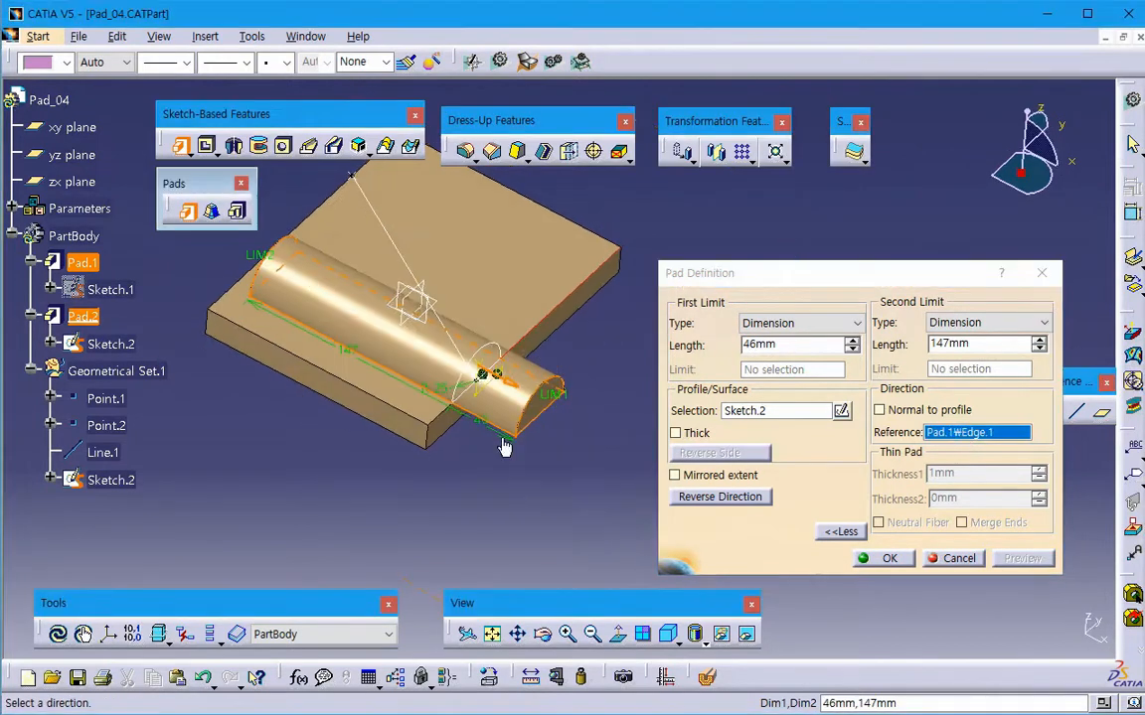
left_click(408, 298)
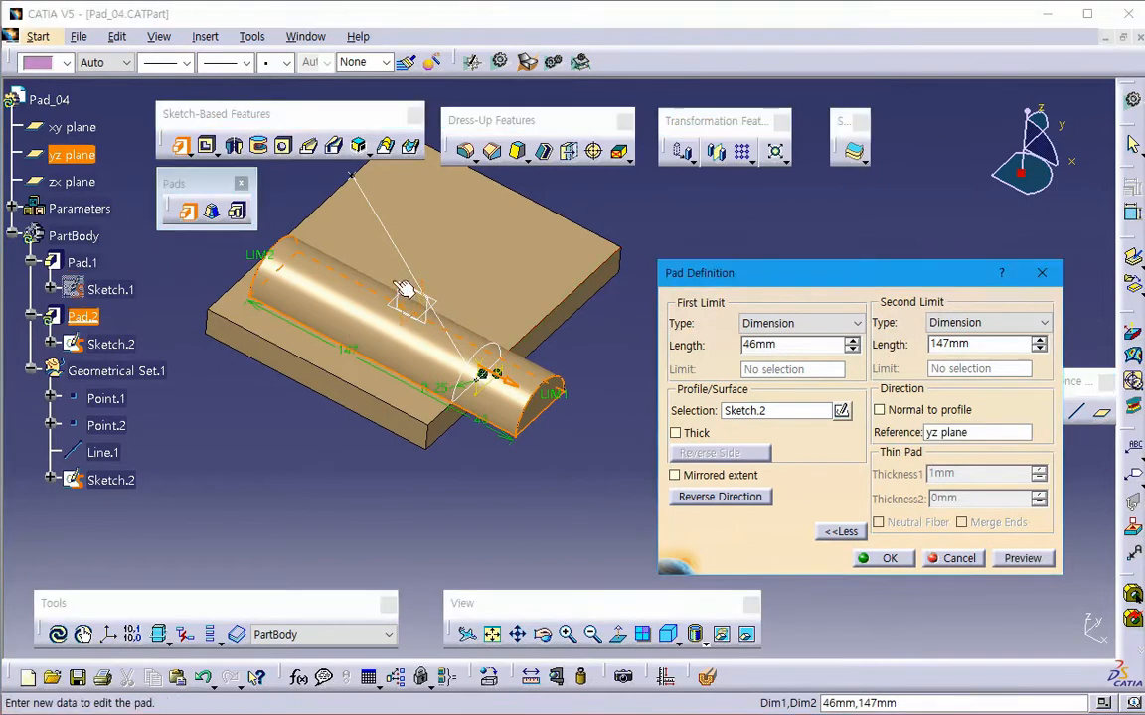
left_click(1005, 558)
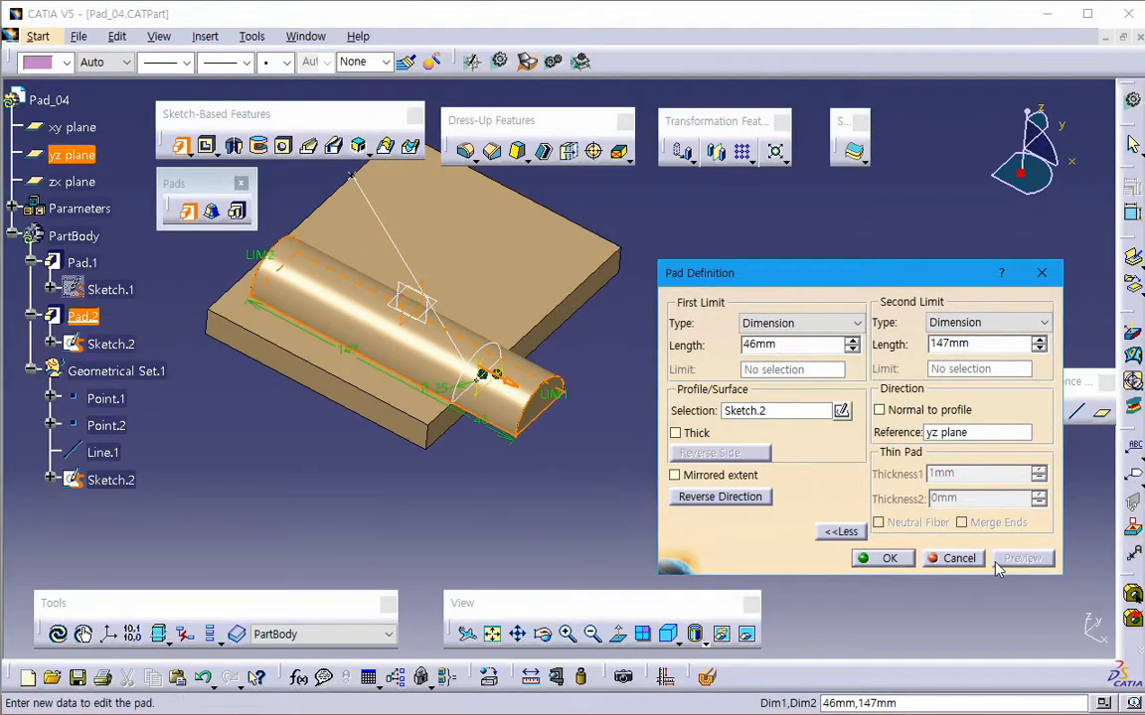
- Try the xy plane as the pad's direction reference and inspect the part from the side
left_click(963, 432)
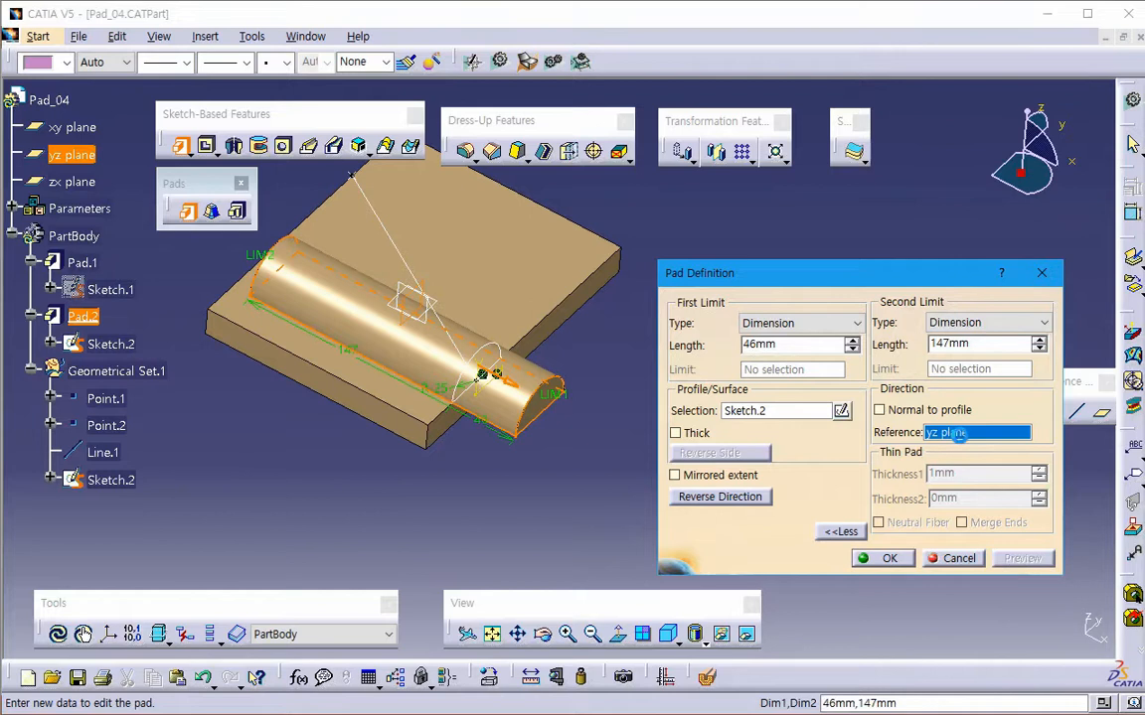
left_click(449, 310)
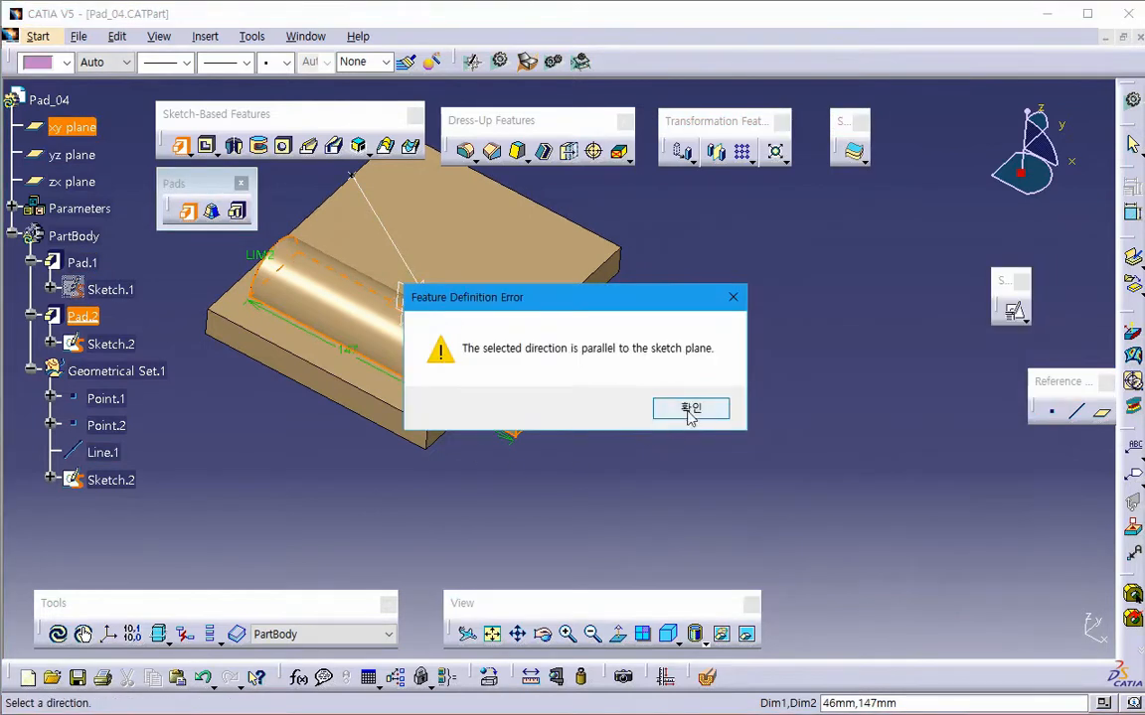
left_click(689, 407)
middle_click_drag(491, 505, 408, 353)
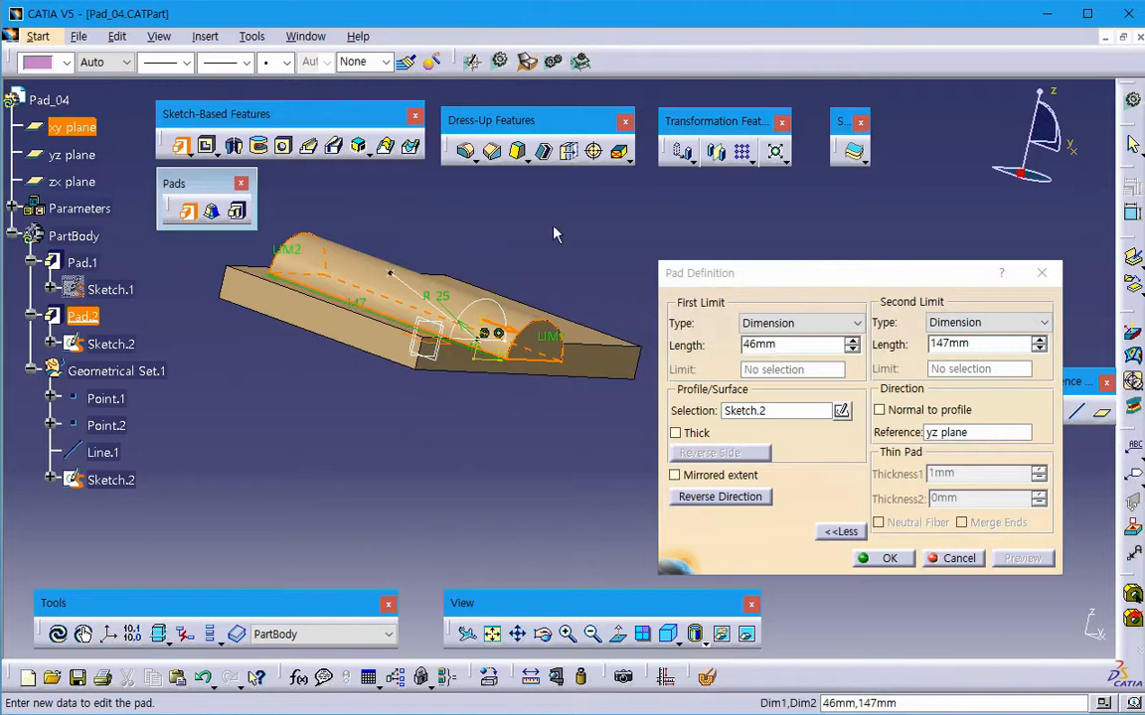
middle_click_drag(380, 429, 587, 512)
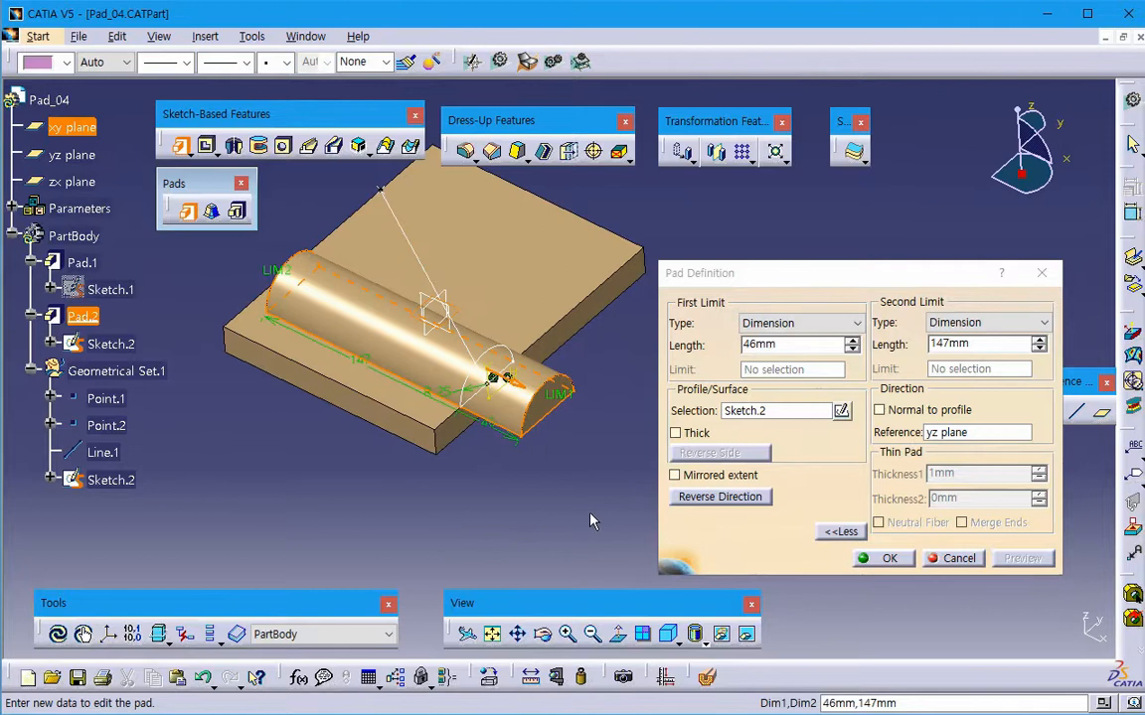
- Restore the pad's Normal to profile direction and preview the result
left_click(962, 435)
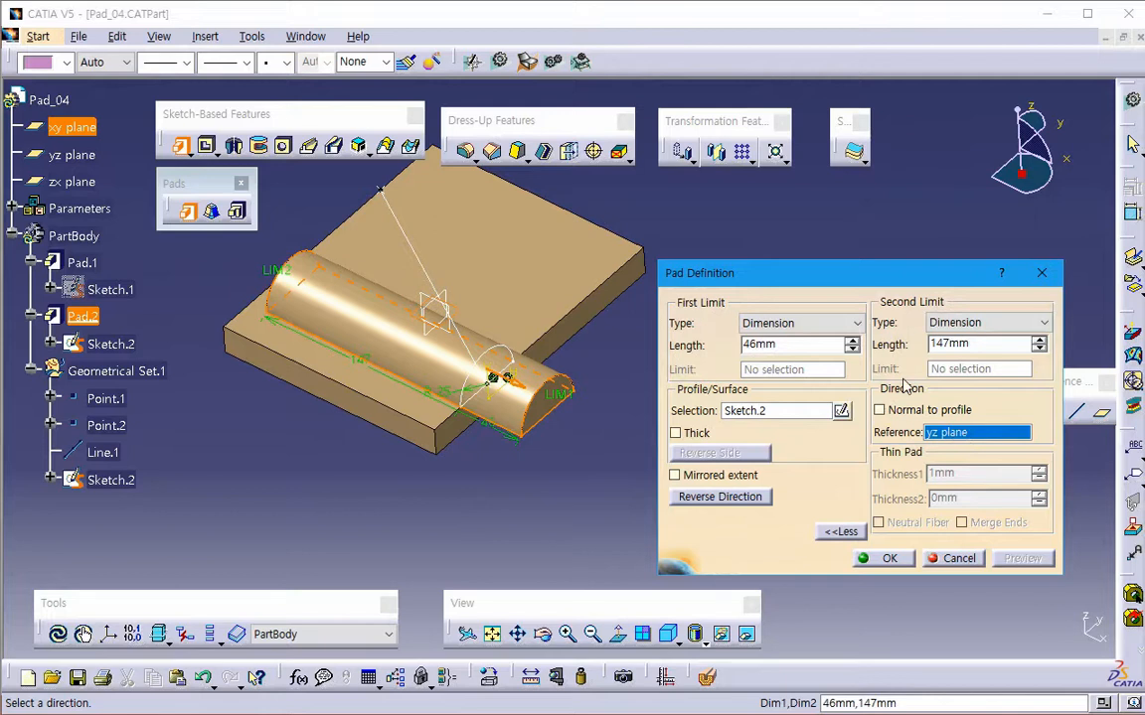
left_click(879, 410)
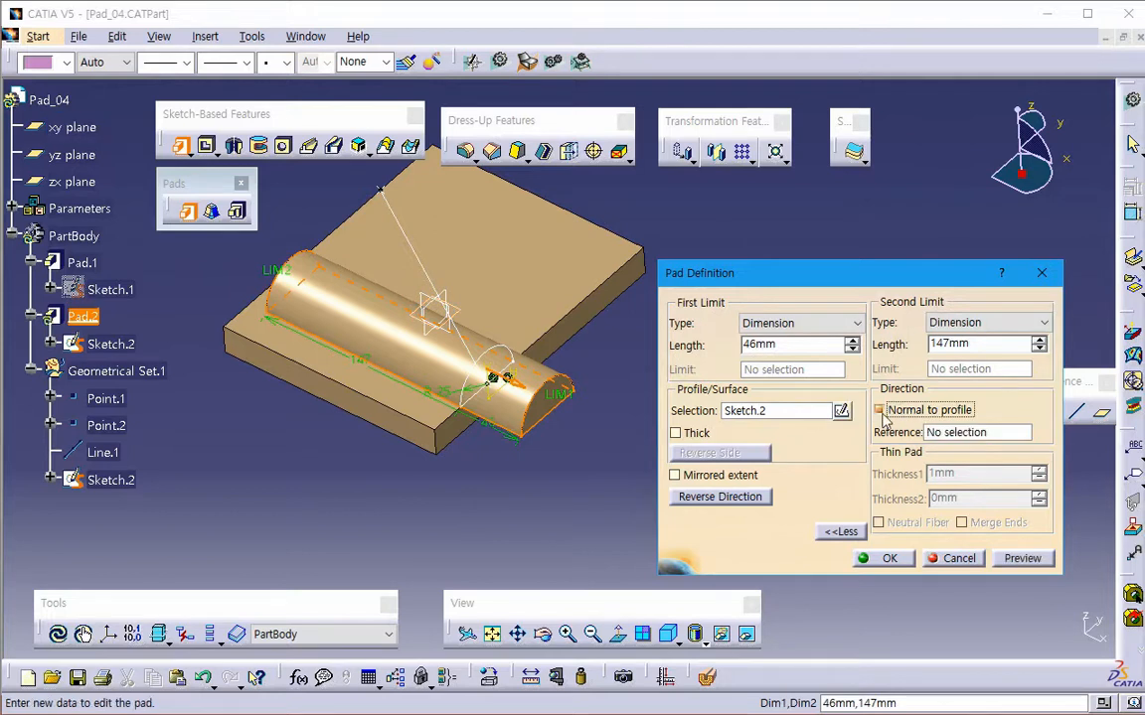
left_click(1022, 557)
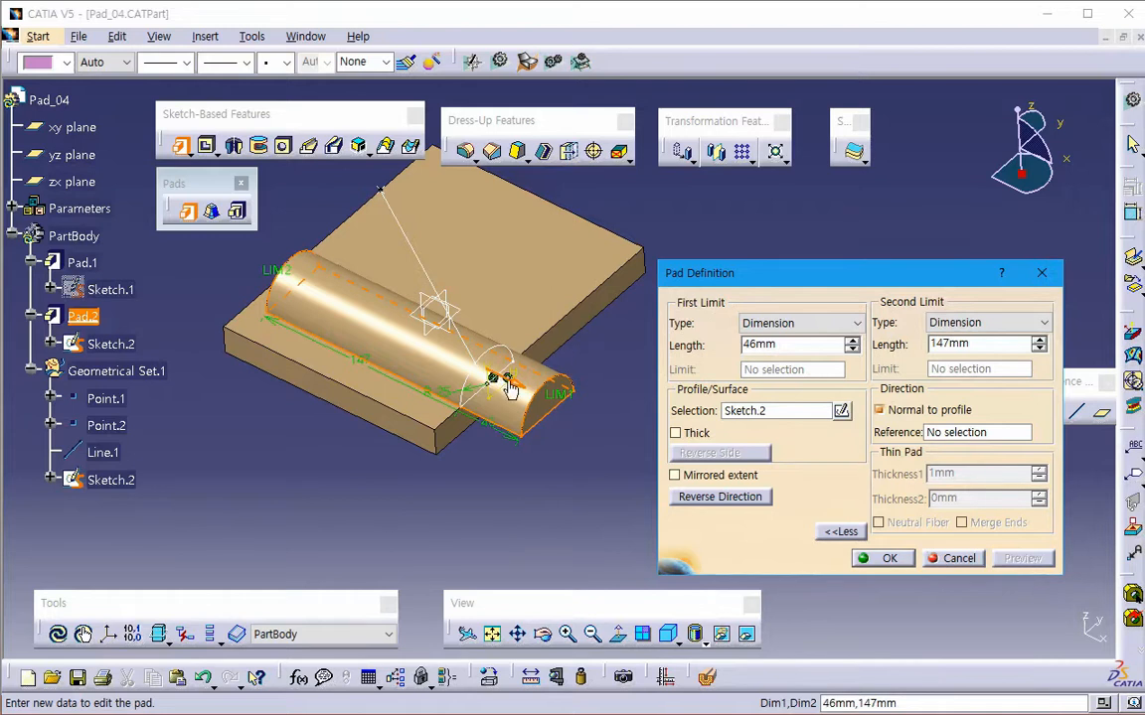
- Redirect the pad along Line.1 and preview the angled extrusion
middle_click_drag(369, 452, 474, 526)
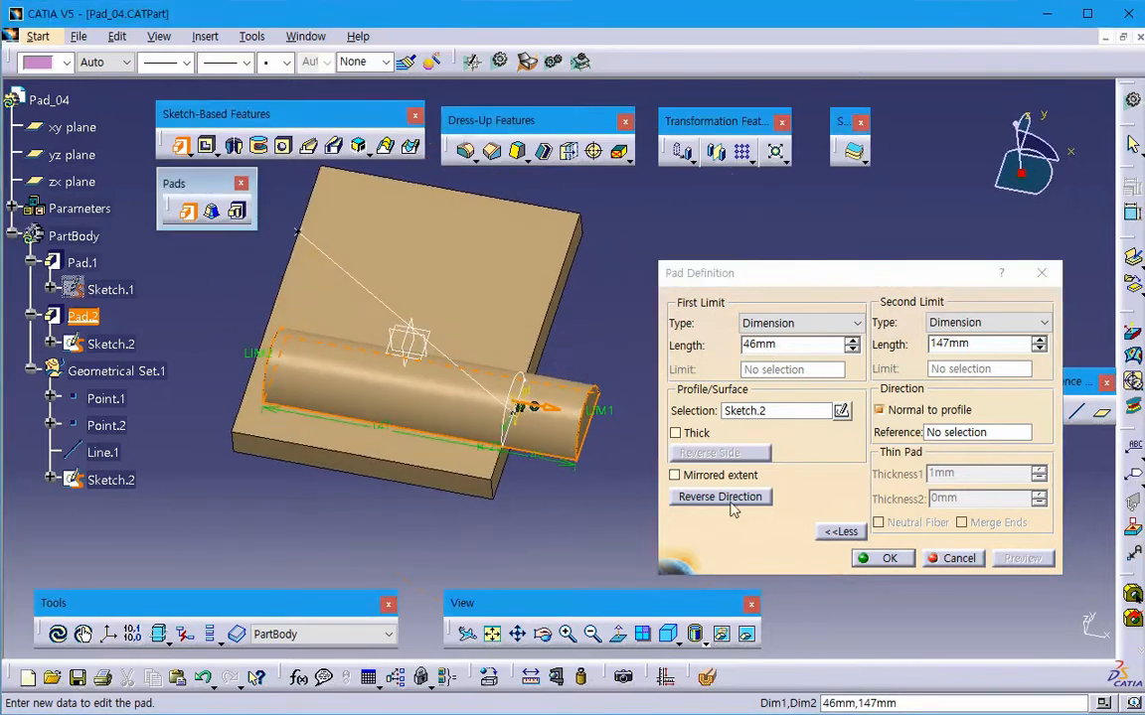
left_click(949, 434)
left_click(103, 452)
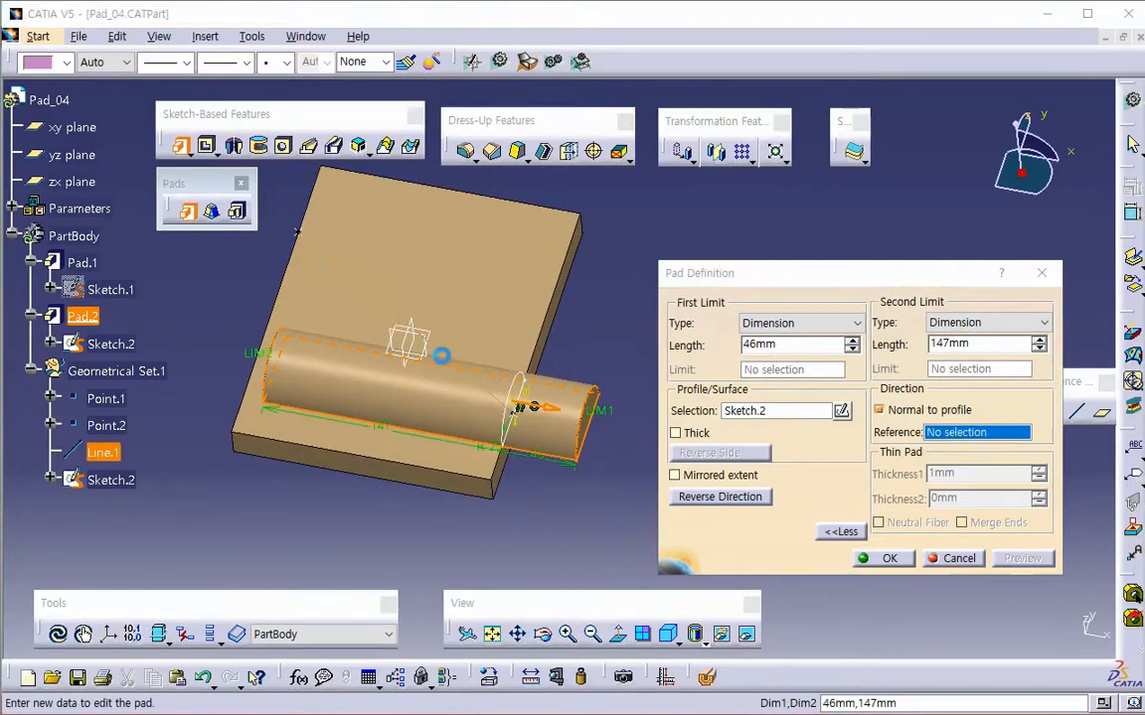
left_click(887, 558)
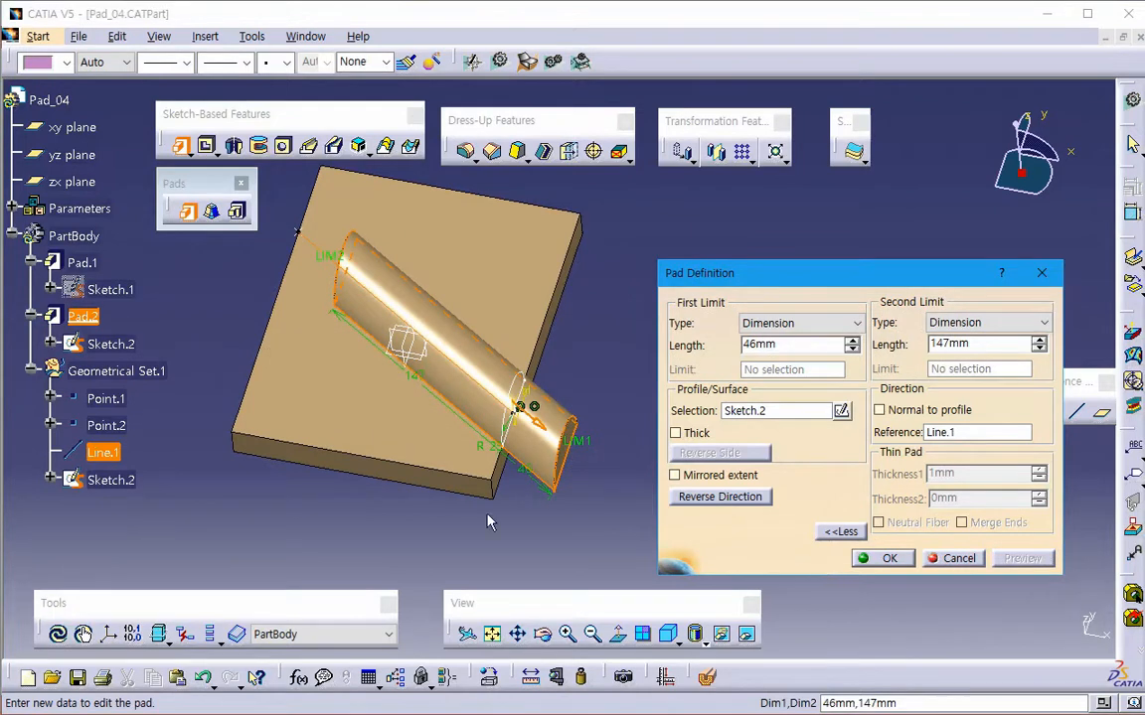
middle_click_drag(439, 462, 407, 374)
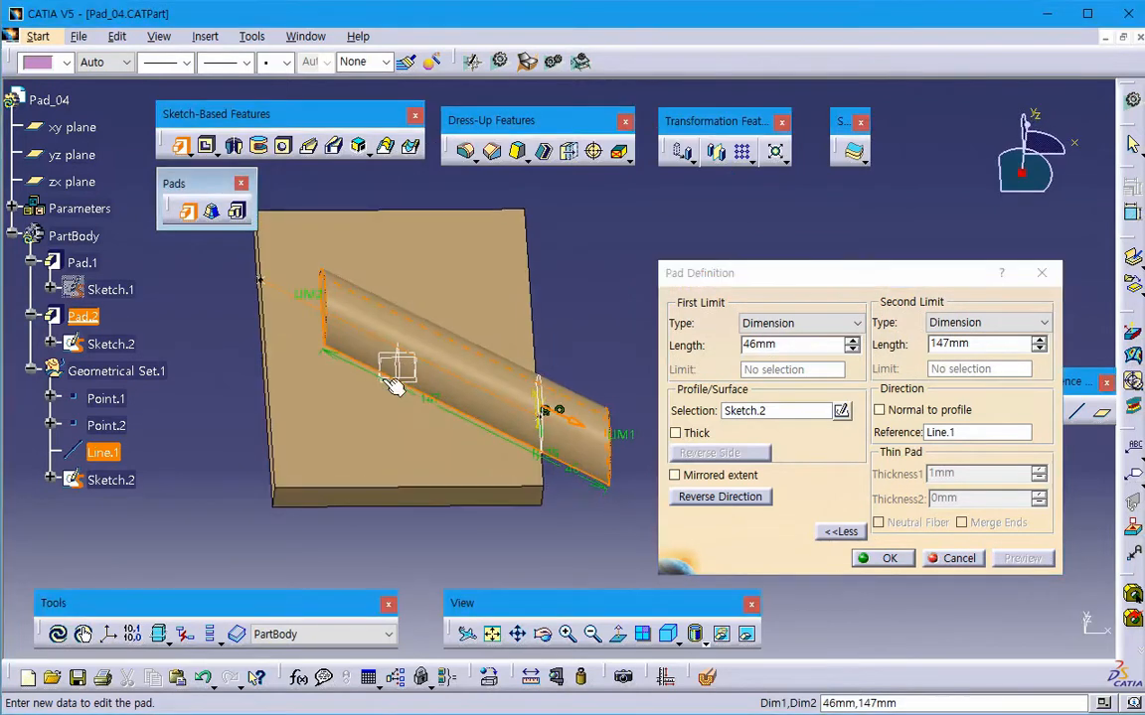
left_click(796, 324)
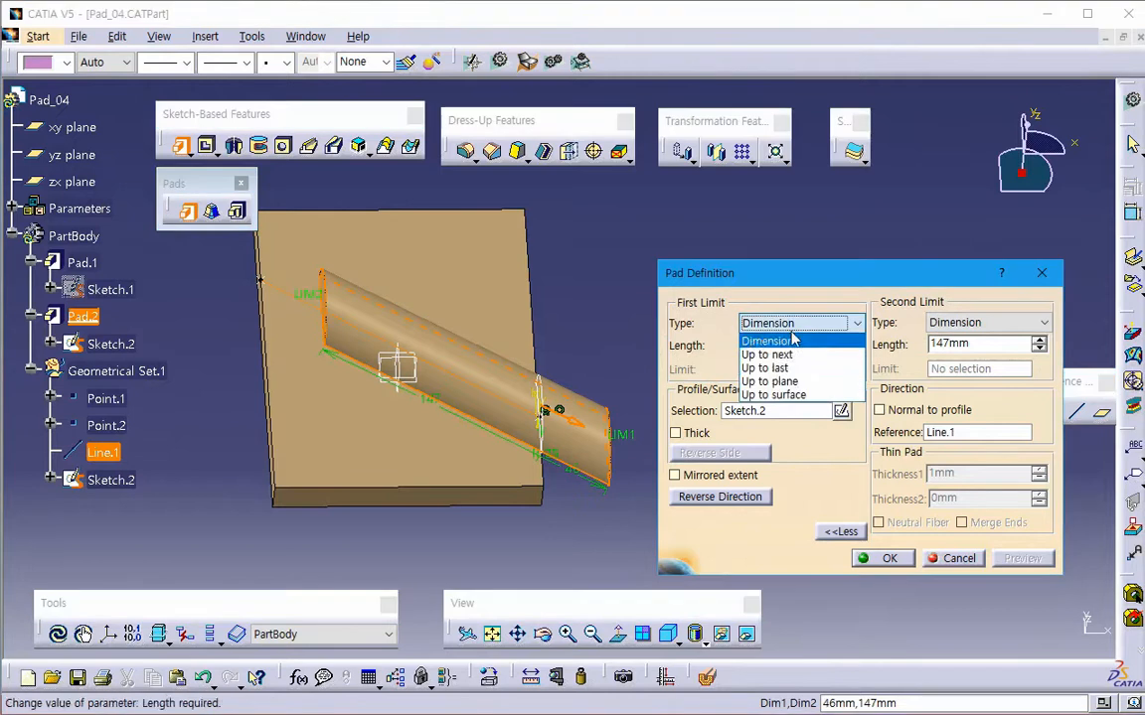
left_click(773, 382)
middle_click_drag(546, 404, 389, 402)
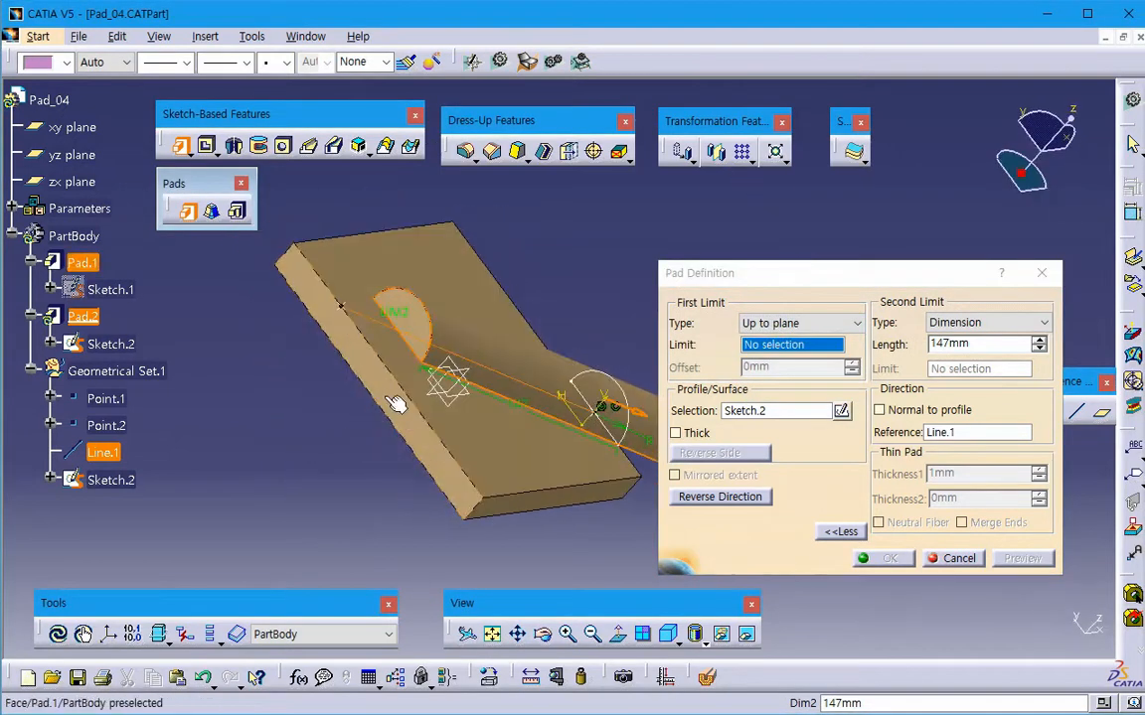
left_click(384, 396)
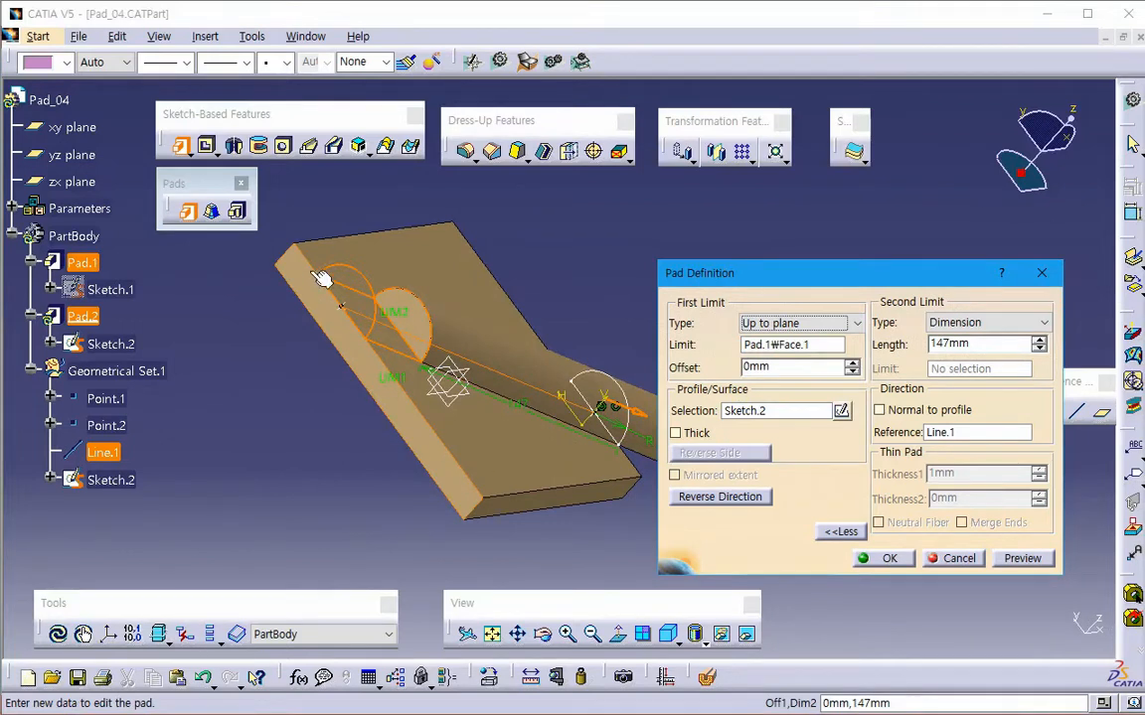
middle_click_drag(301, 258, 317, 359)
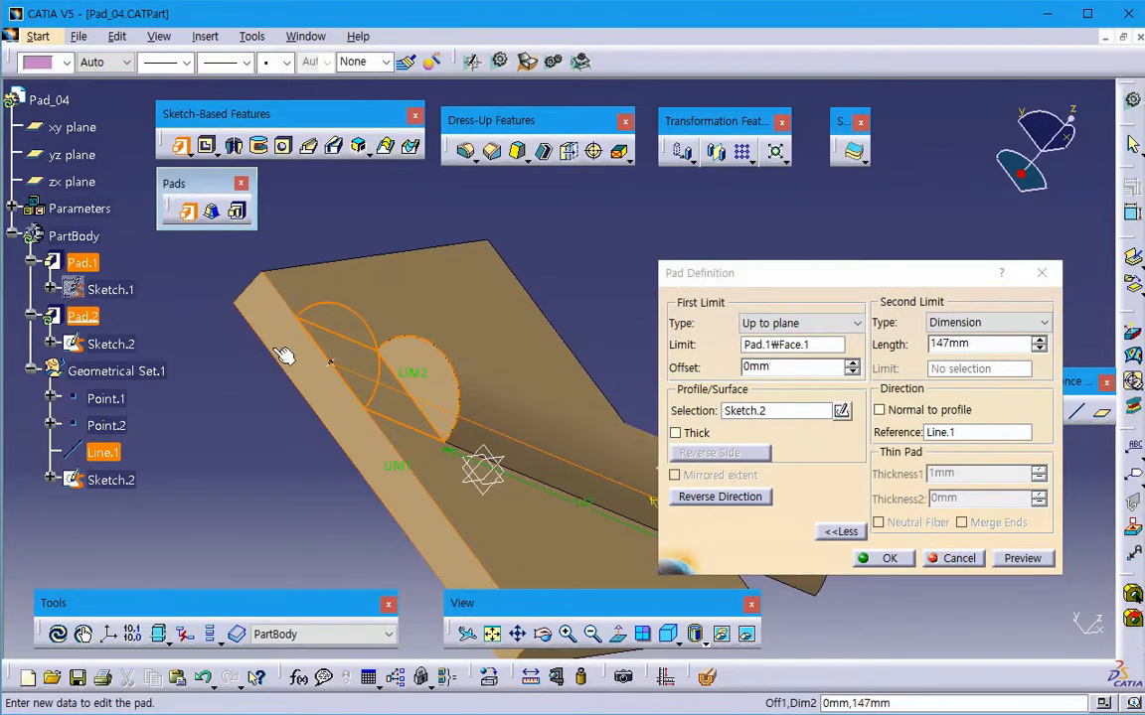
left_click(959, 559)
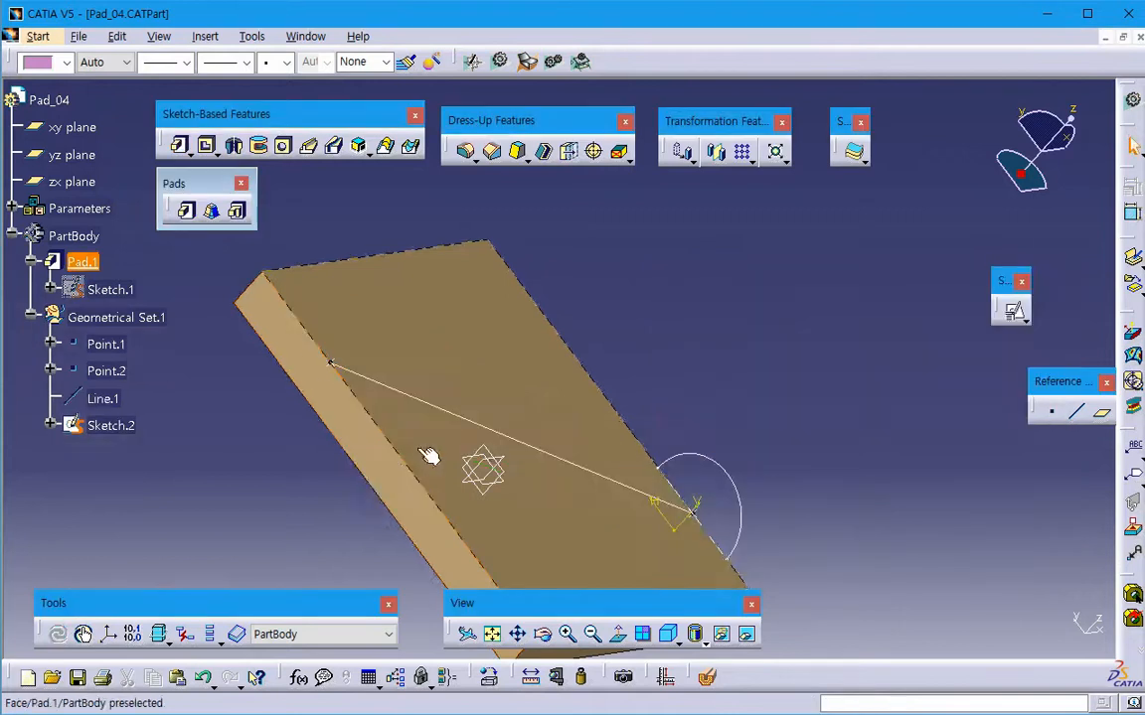
- Color the plate's long side face at the start of Line.1, opposite the semicircle profile, yellow
left_click(59, 65)
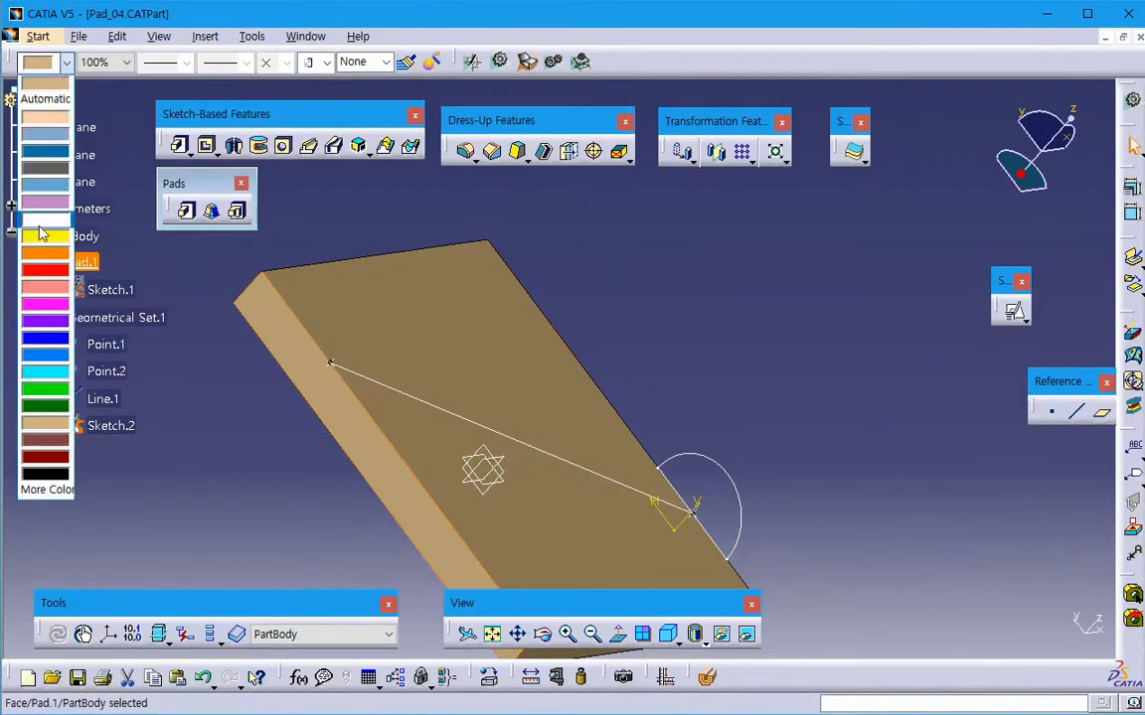
left_click(37, 235)
left_click(734, 376)
middle_click_drag(729, 378, 678, 326)
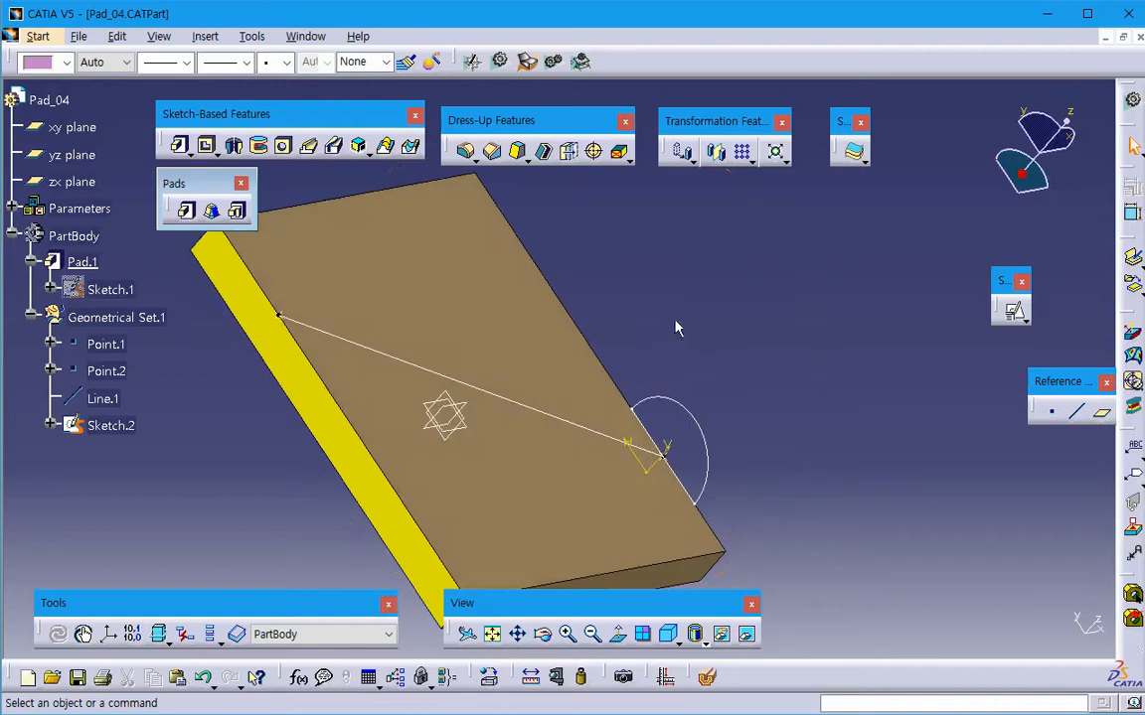
- Start a new pad from the semicircular Sketch.2 with Line.1 as its direction reference and preview it
left_click(186, 210)
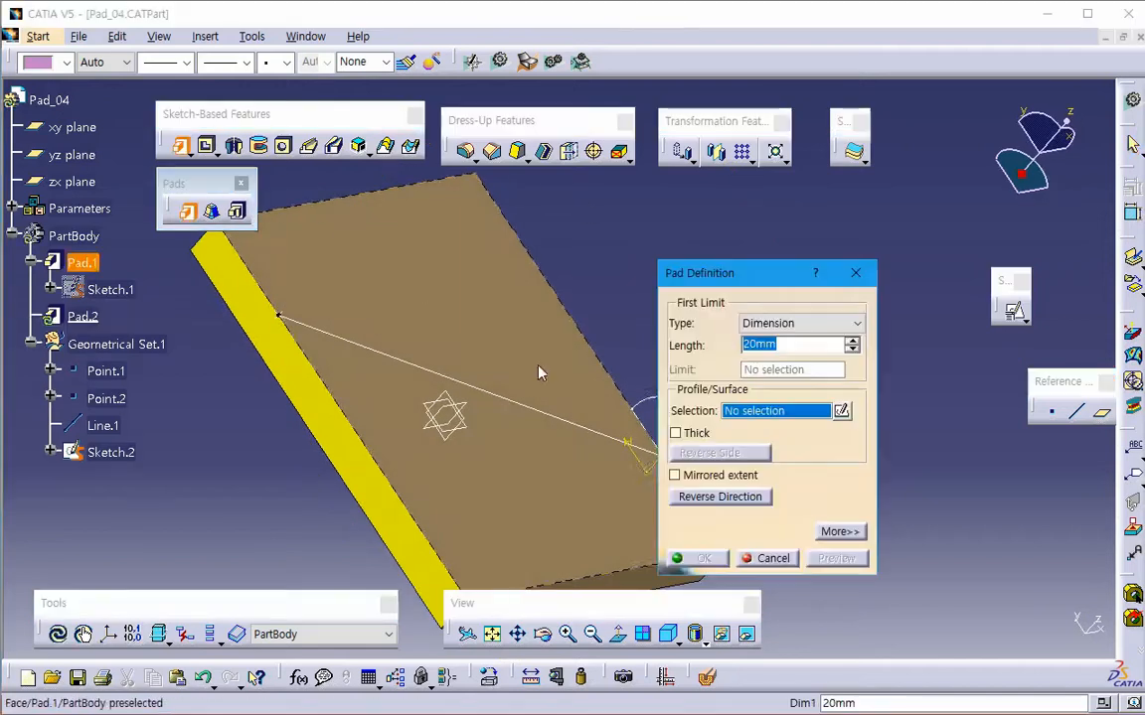
left_click(652, 405)
left_click(851, 530)
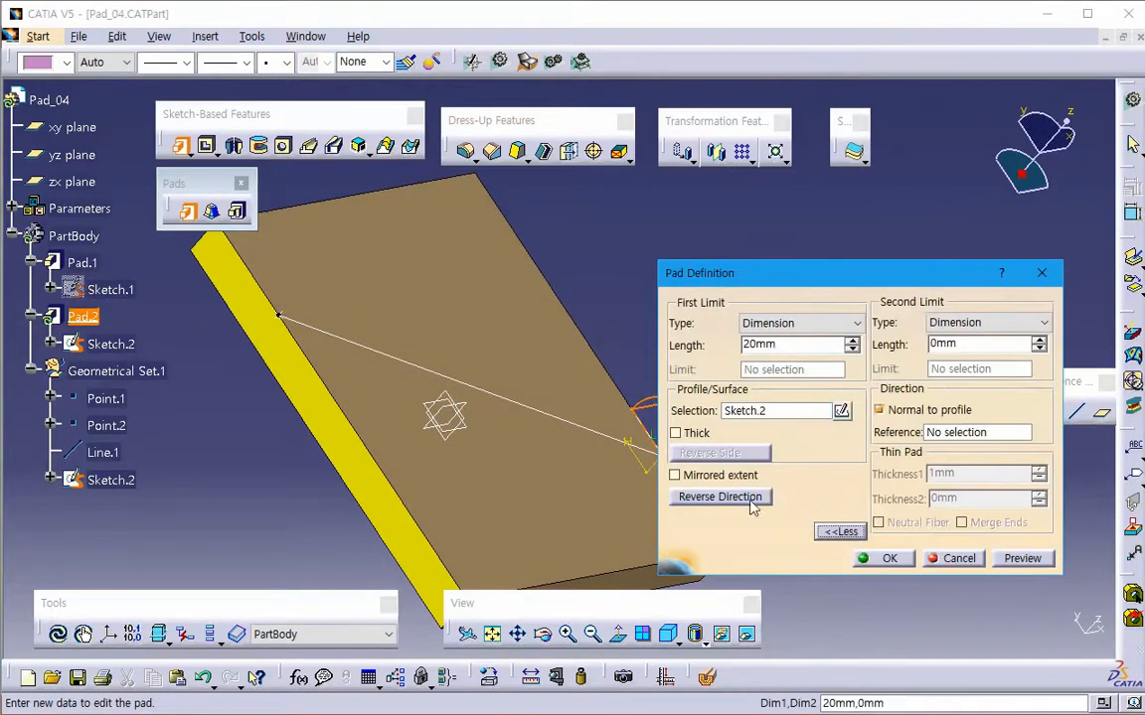
middle_click_drag(535, 457, 504, 447)
left_click(972, 440)
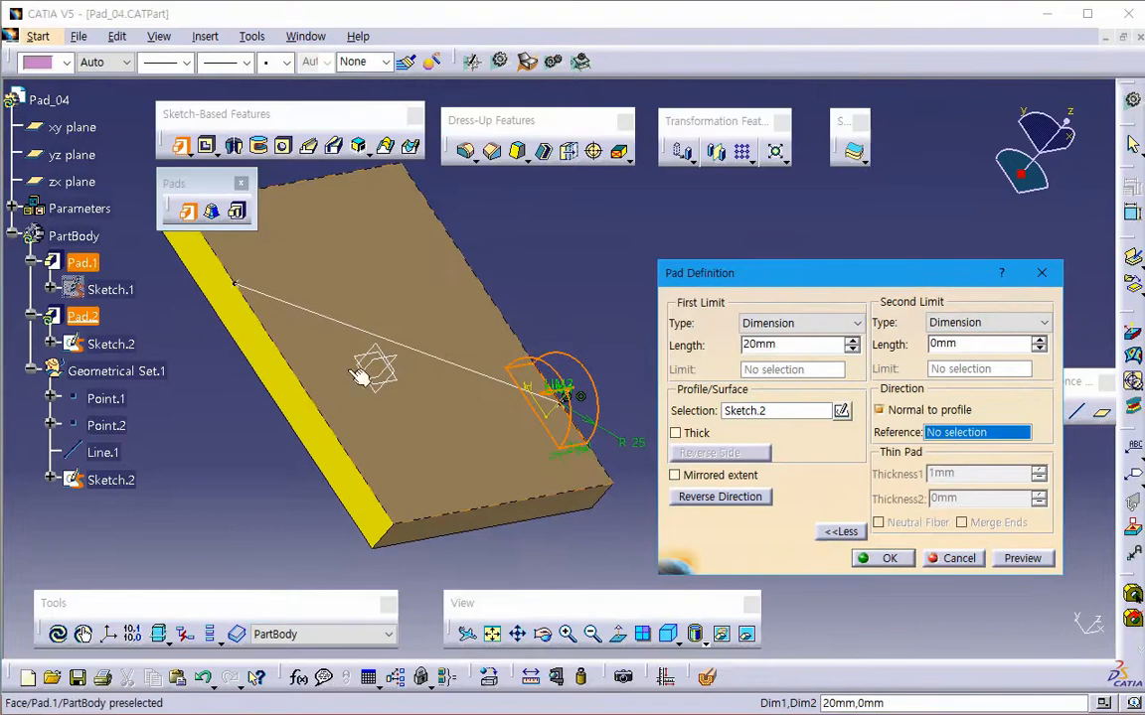
left_click(102, 452)
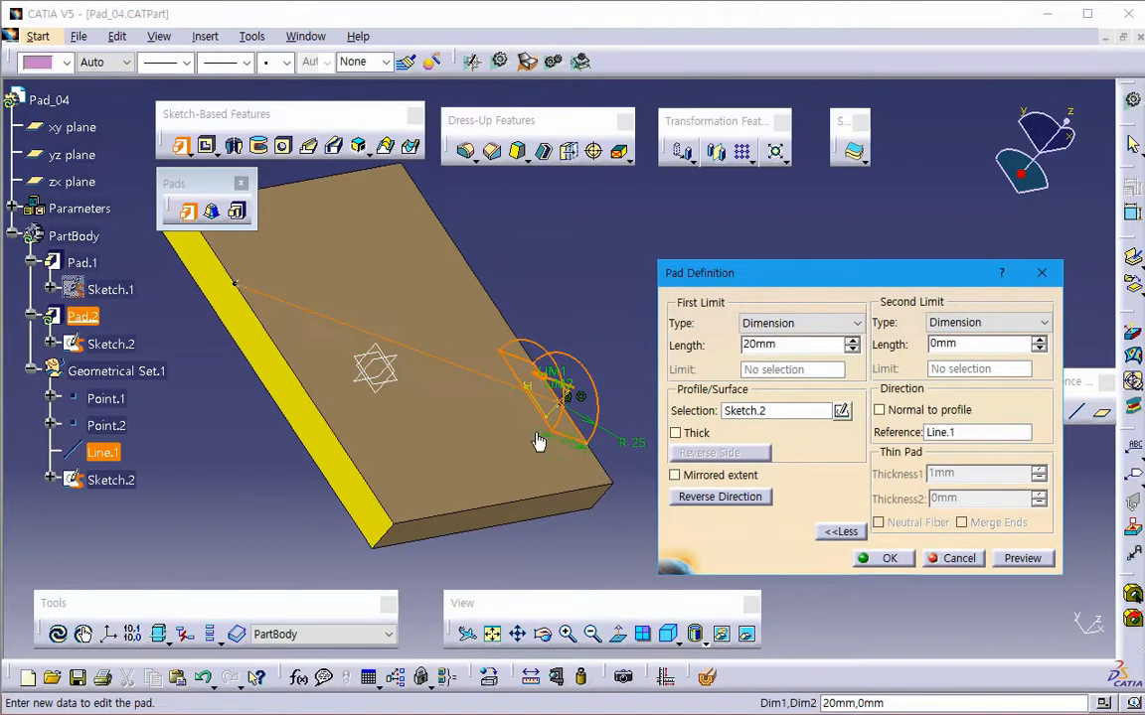
left_click(1012, 558)
- Set the pad's first limit to Up to plane, using the yellow side face as the limit, and preview it
left_click(797, 324)
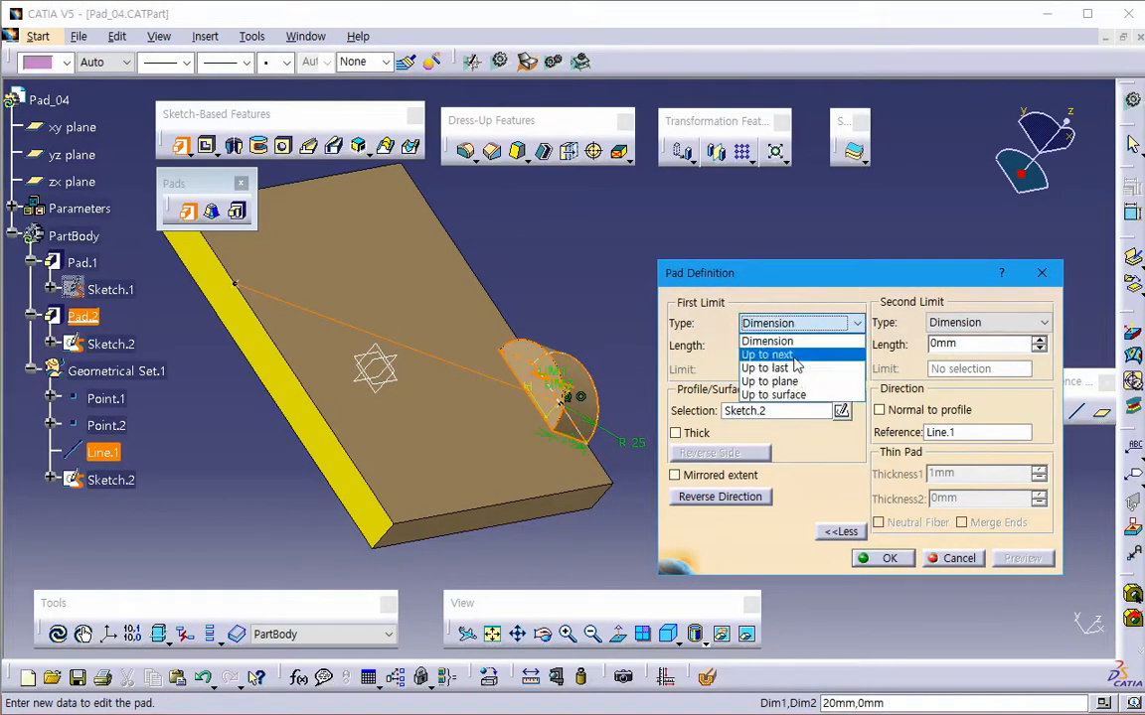
left_click(773, 382)
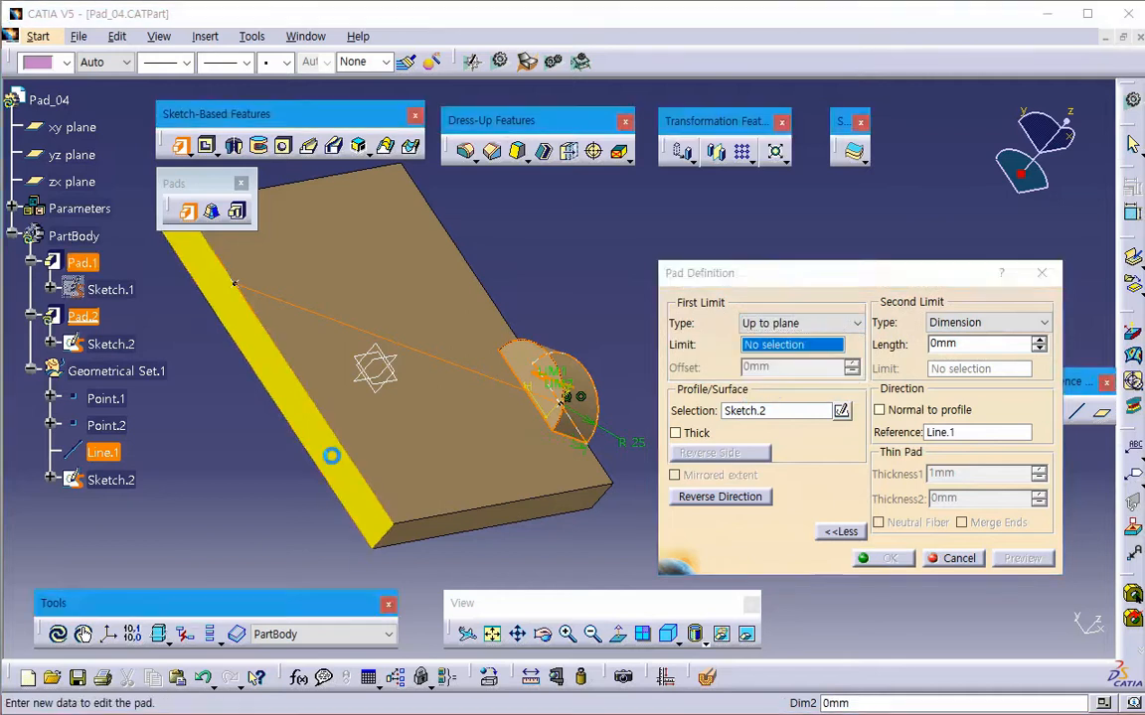
left_click(331, 456)
left_click(1034, 562)
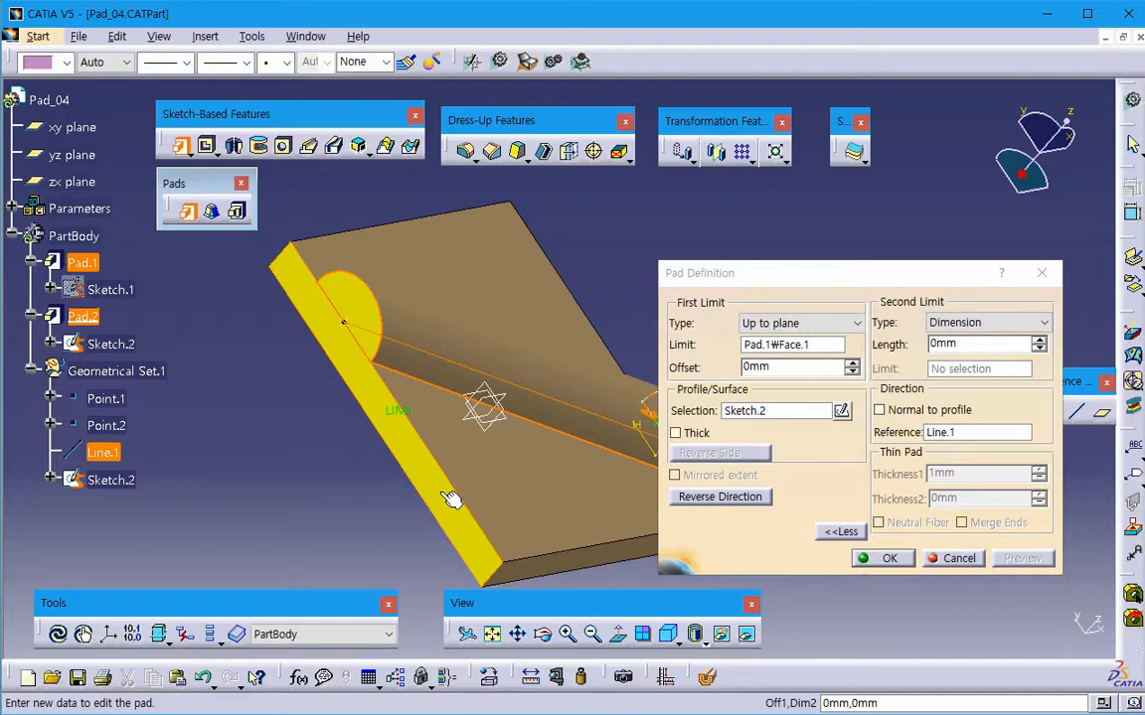
- Preview the pad with its second limit set to Up to plane at the yz plane, and cancel the pad
middle_click_drag(486, 480, 462, 475)
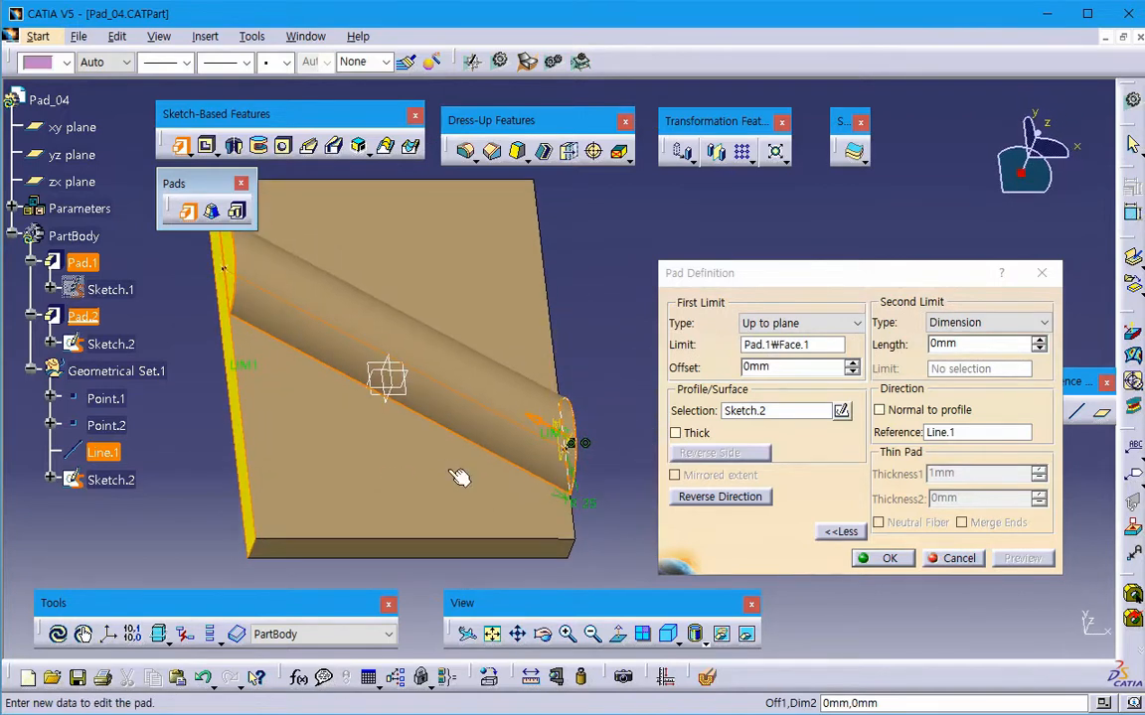
left_click(959, 323)
left_click(957, 372)
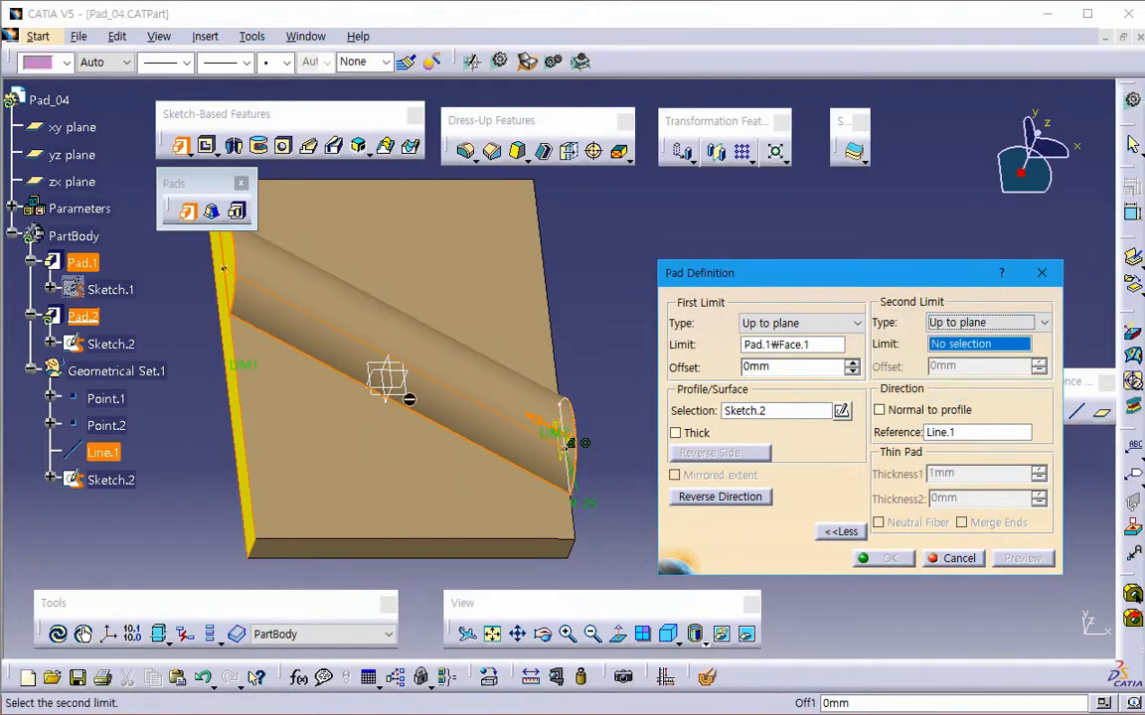
left_click(378, 380)
middle_click_drag(403, 439, 219, 313)
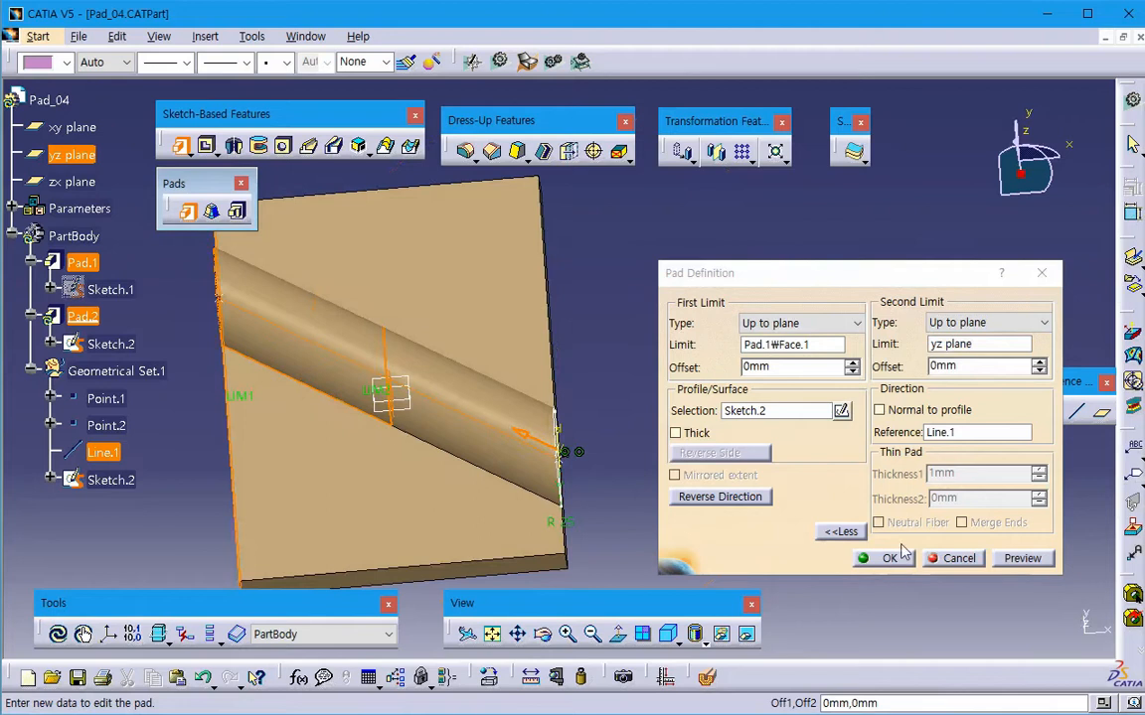
left_click(1014, 556)
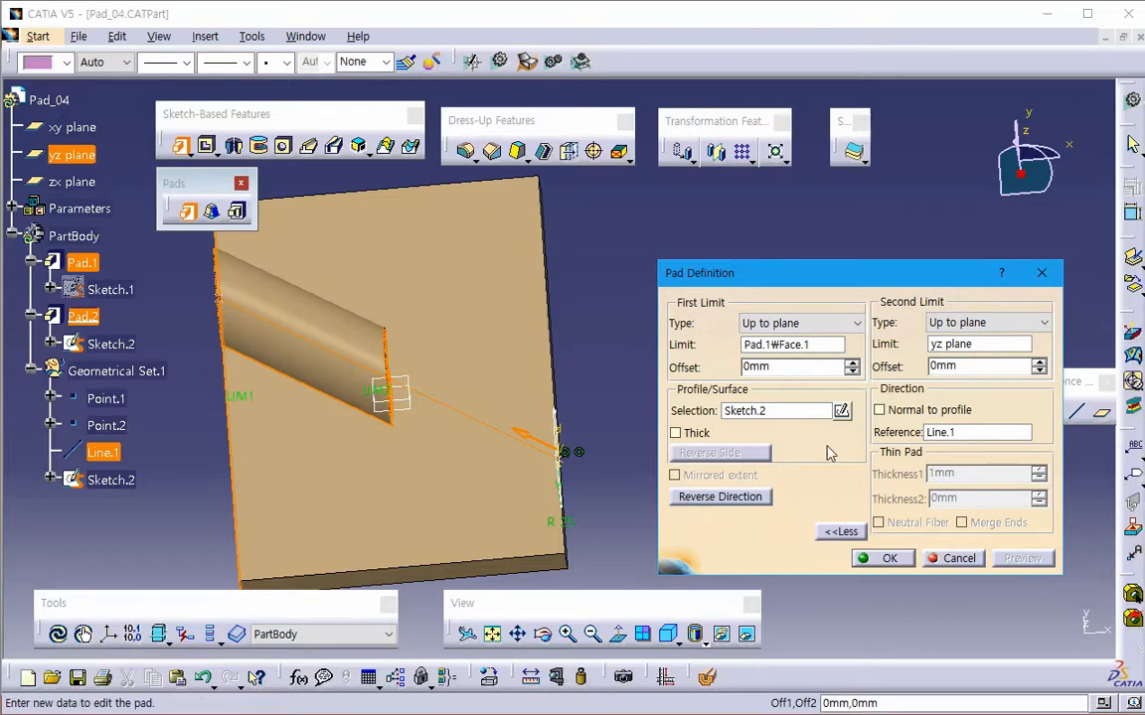
left_click(936, 559)
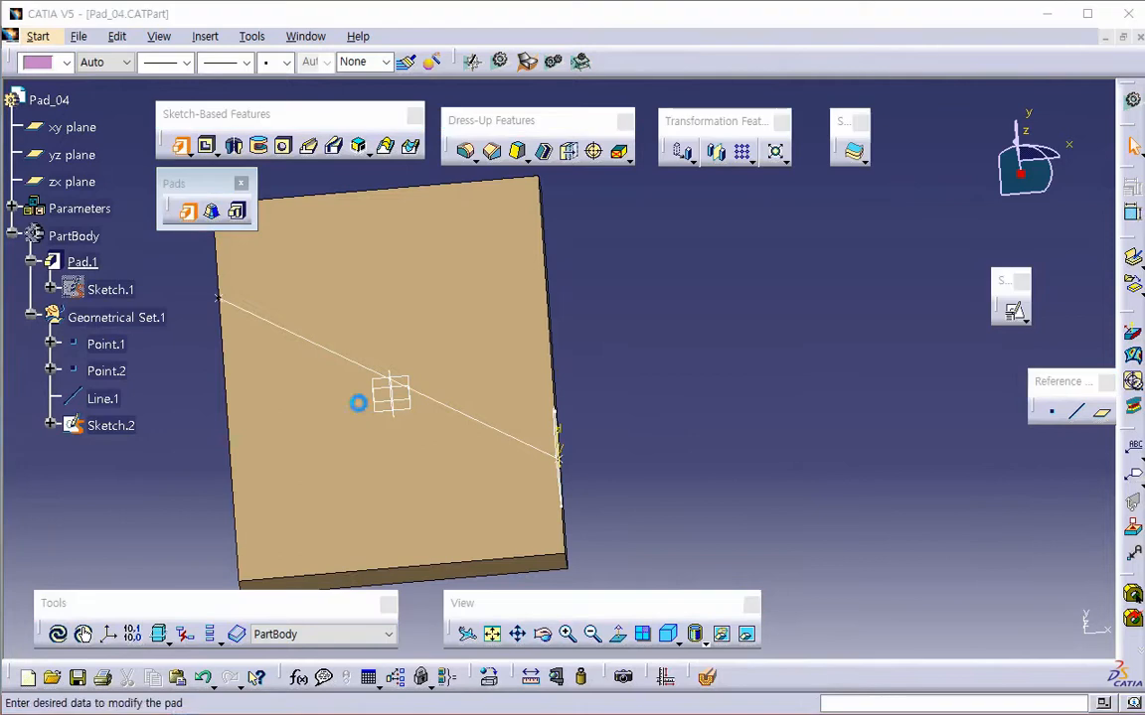
- Start a new pad from the semicircular Sketch.2, reversed towards the plate, with Line.1 as its direction reference
left_click(557, 485)
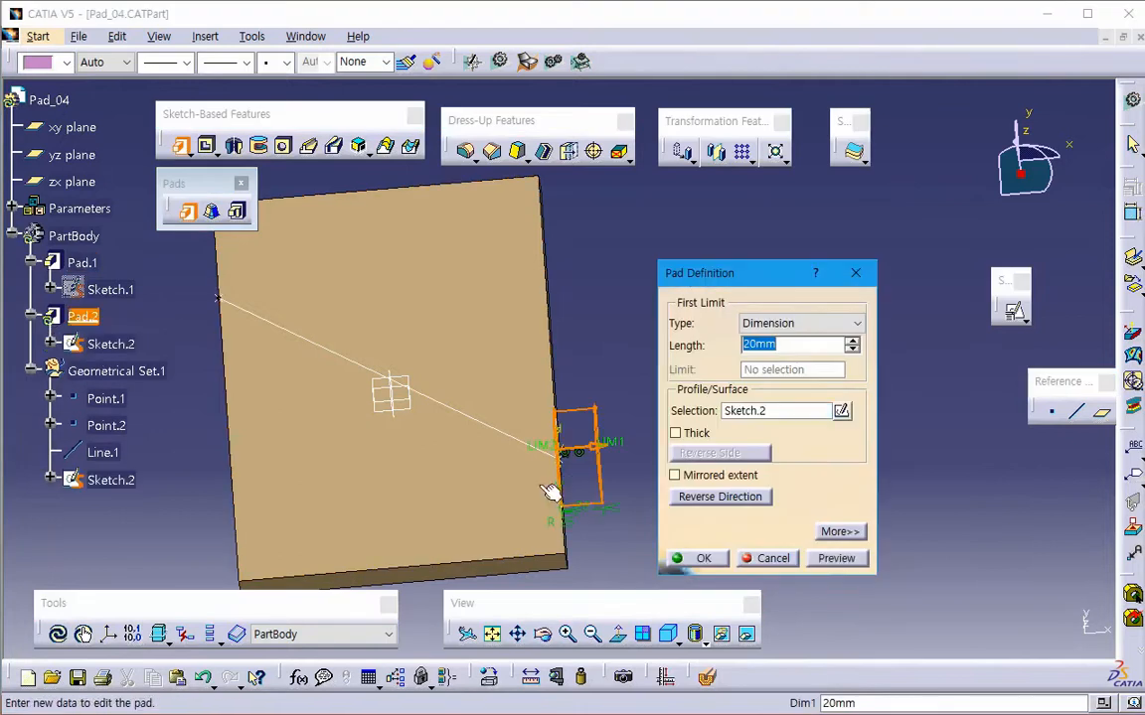
left_click(735, 498)
left_click(839, 531)
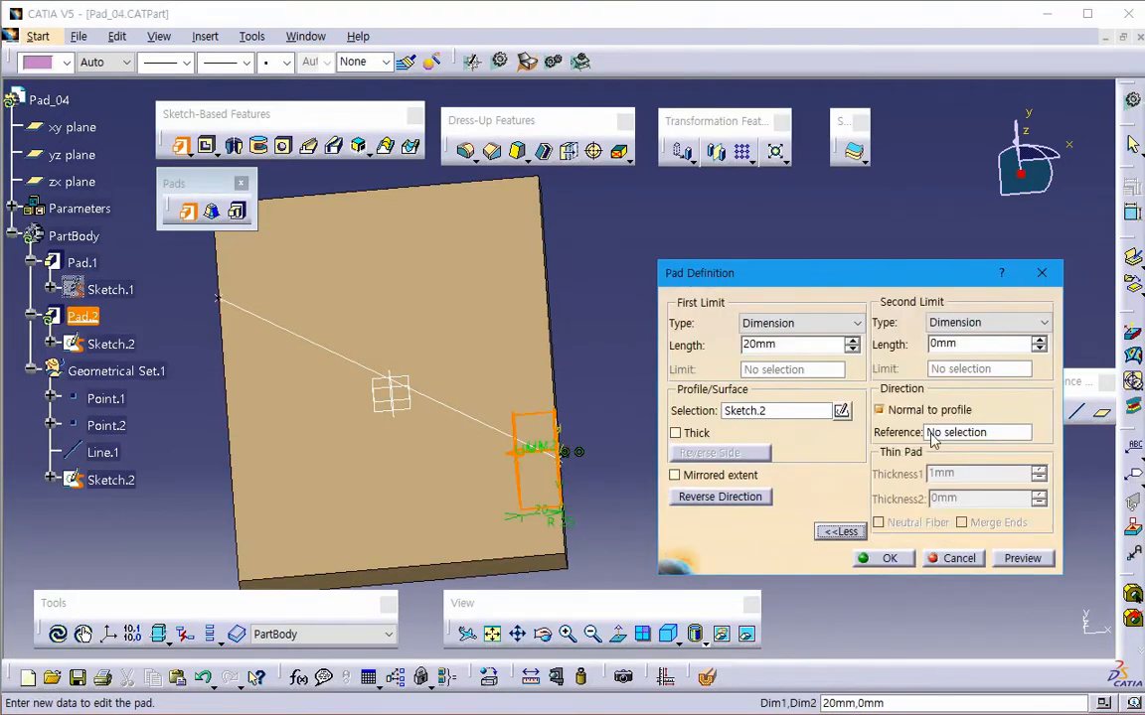
left_click(934, 434)
left_click(501, 425)
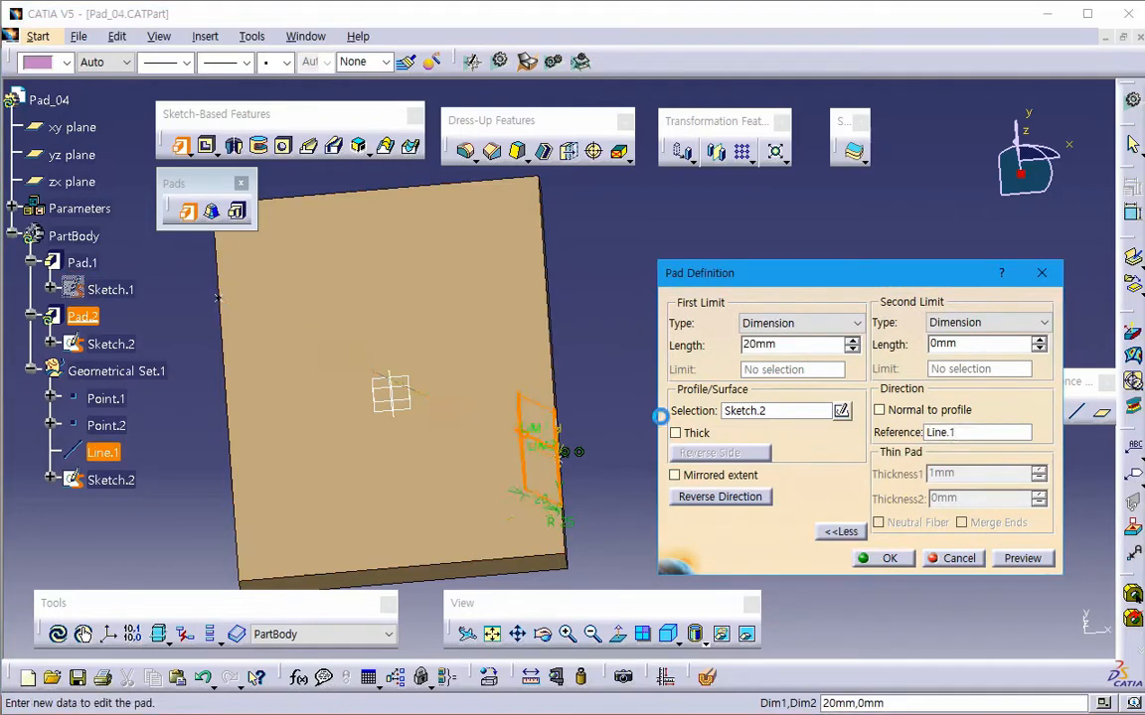
- Set the pad's first limit to Up to plane, using the yz plane as the limit
left_click(800, 323)
left_click(771, 379)
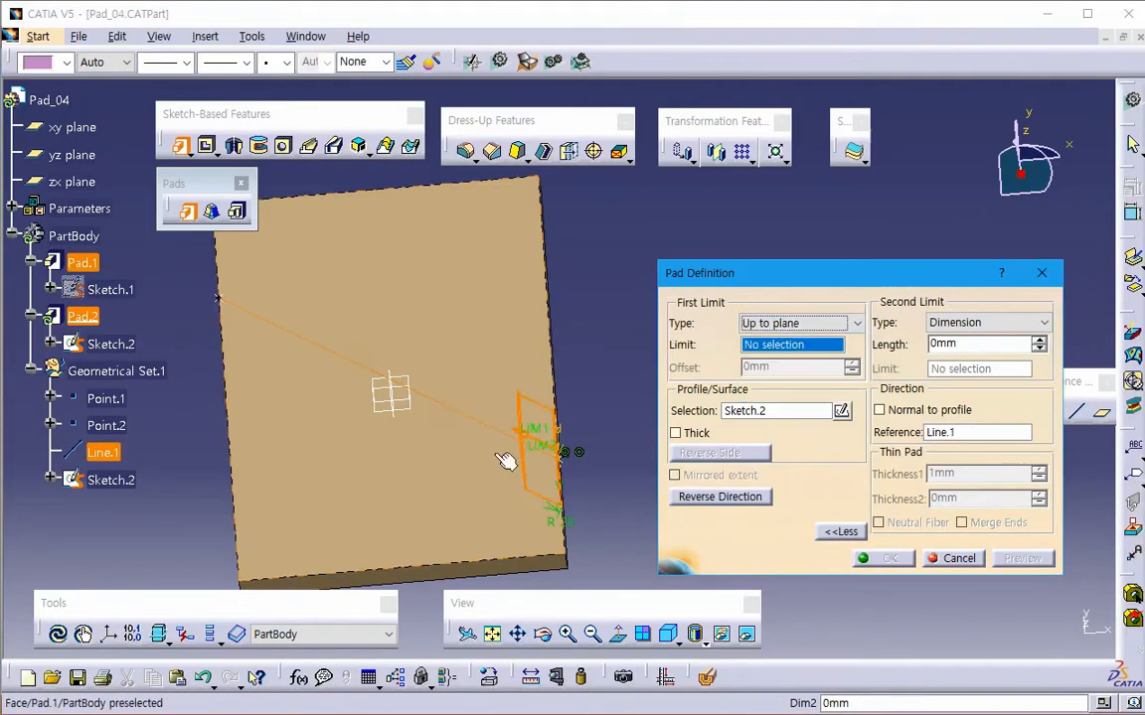
left_click(383, 388)
- Set the pad's second limit to Up to plane at the yellow side face and preview the extrusion between both limits
left_click(987, 324)
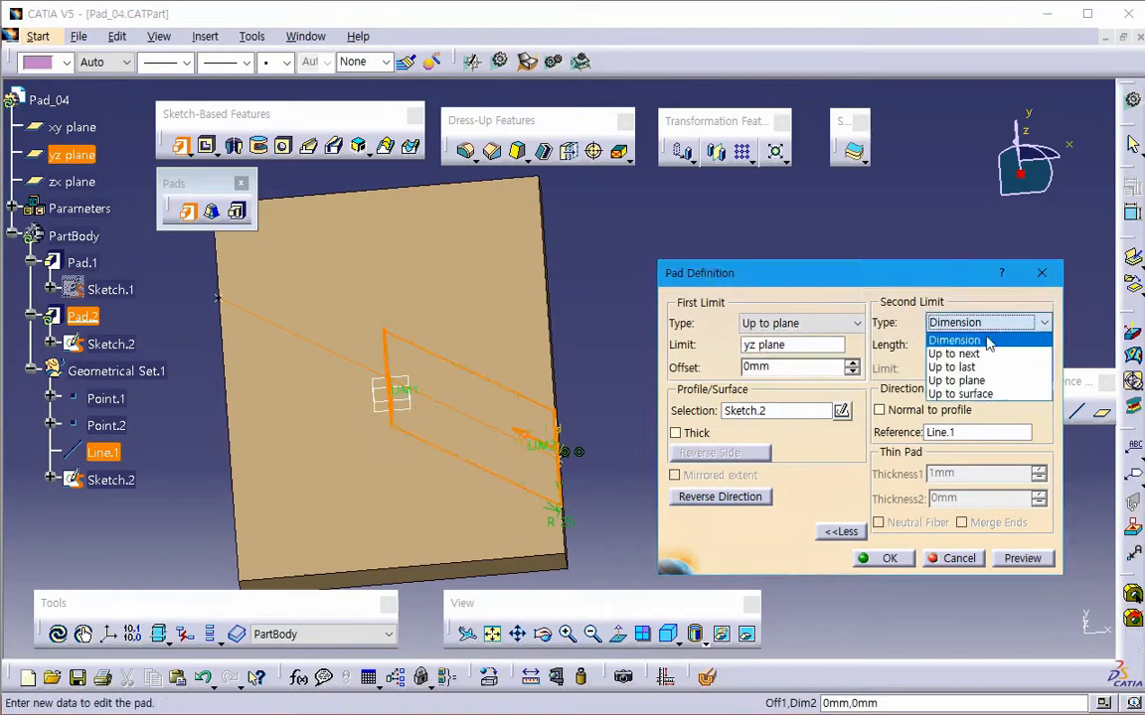
left_click(968, 394)
left_click(986, 323)
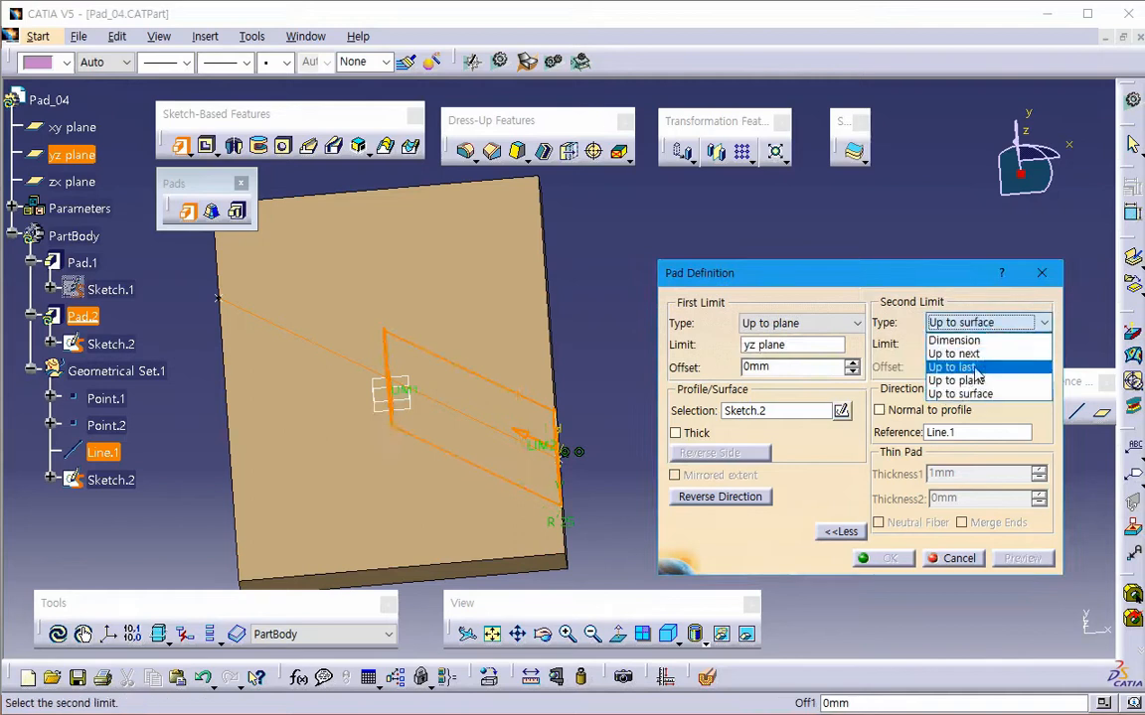
left_click(956, 380)
middle_click_drag(388, 455, 294, 454)
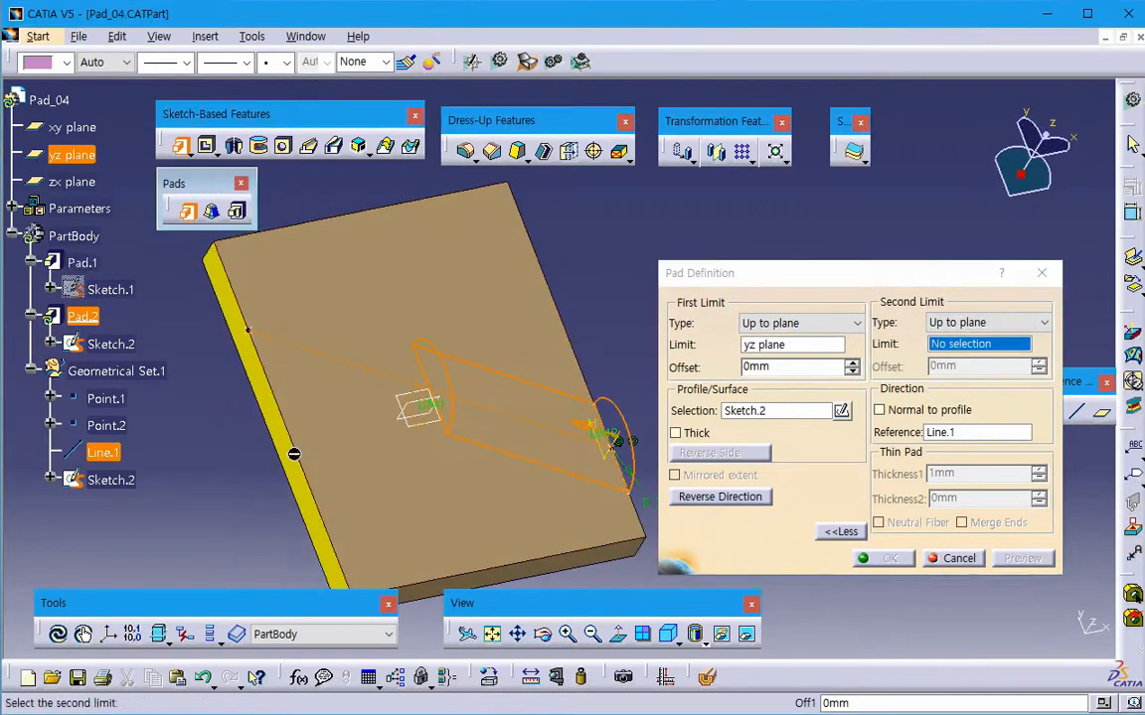
left_click(294, 454)
left_click(1021, 558)
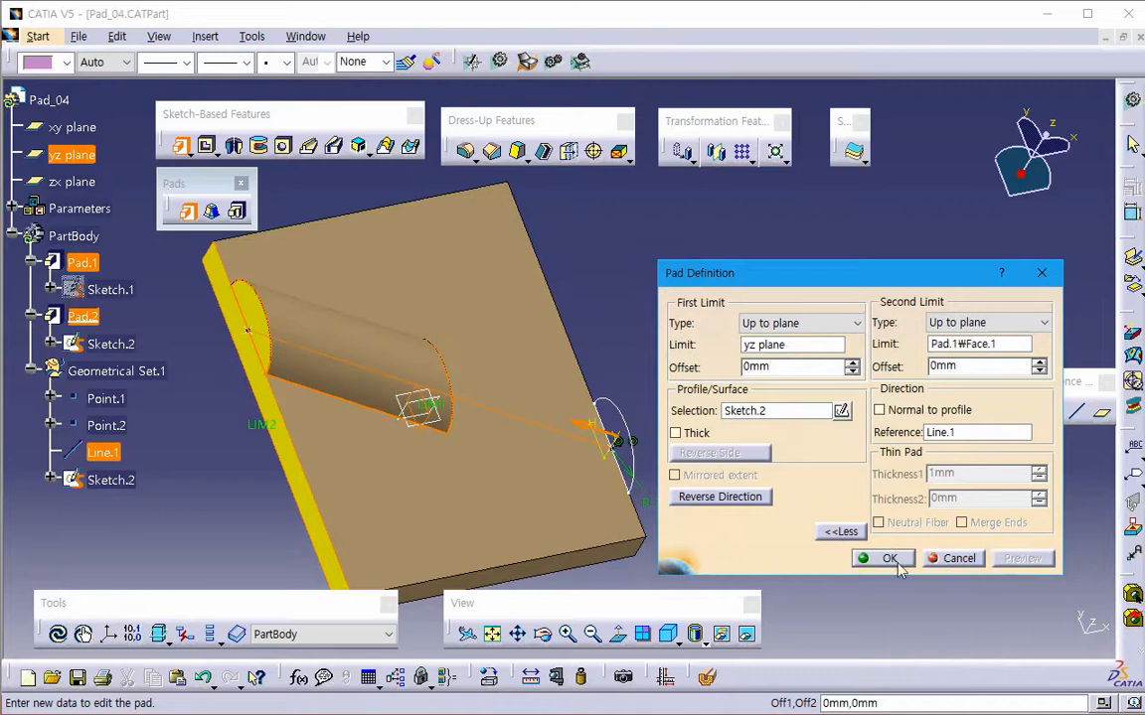
middle_click_drag(573, 498, 481, 497)
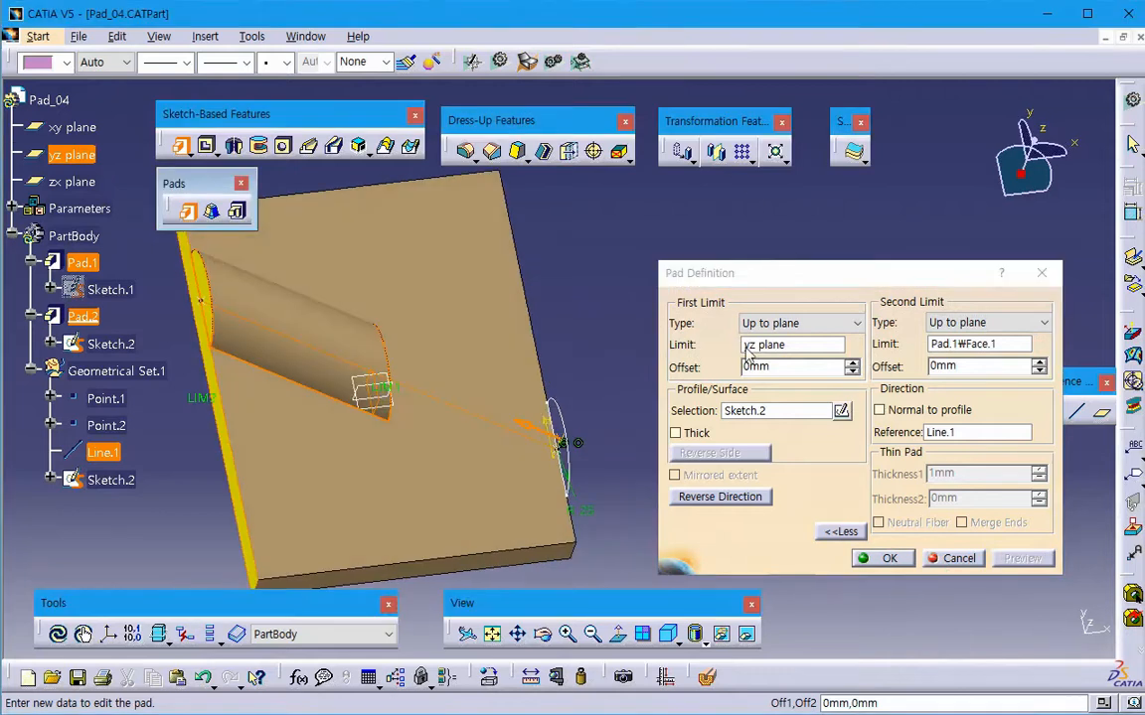
middle_click_drag(430, 383, 384, 401)
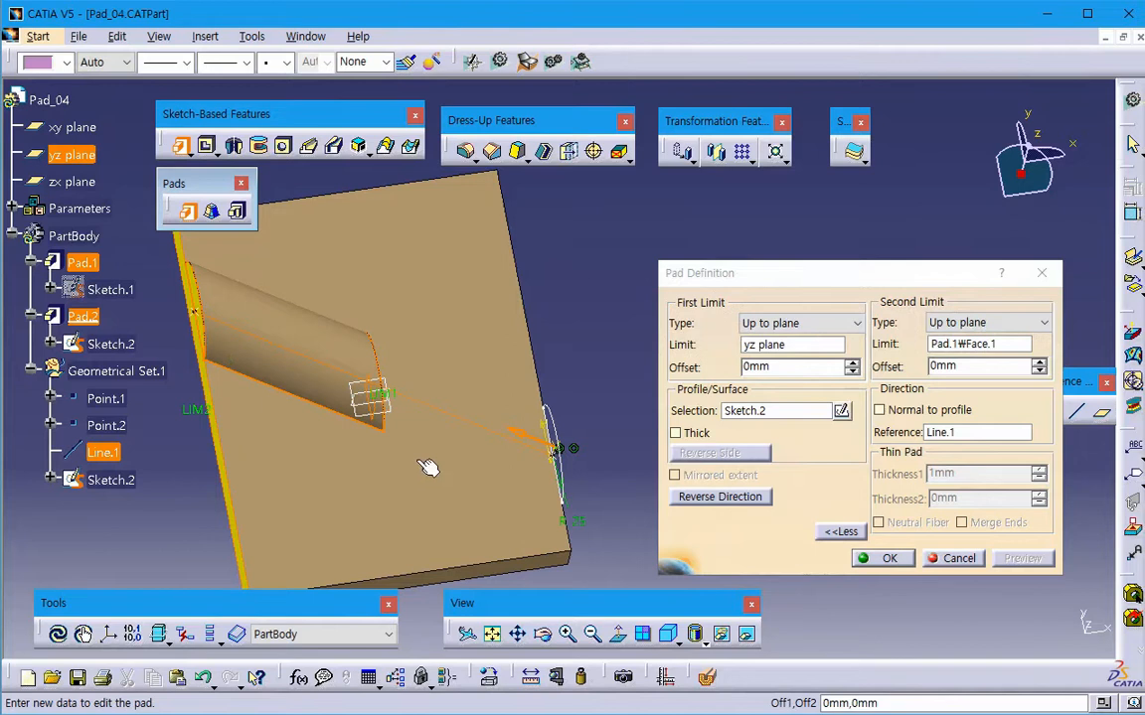
- Change both pad limits to Dimension with a first length of 50 mm and a second length of -30 mm, and preview
left_click(770, 323)
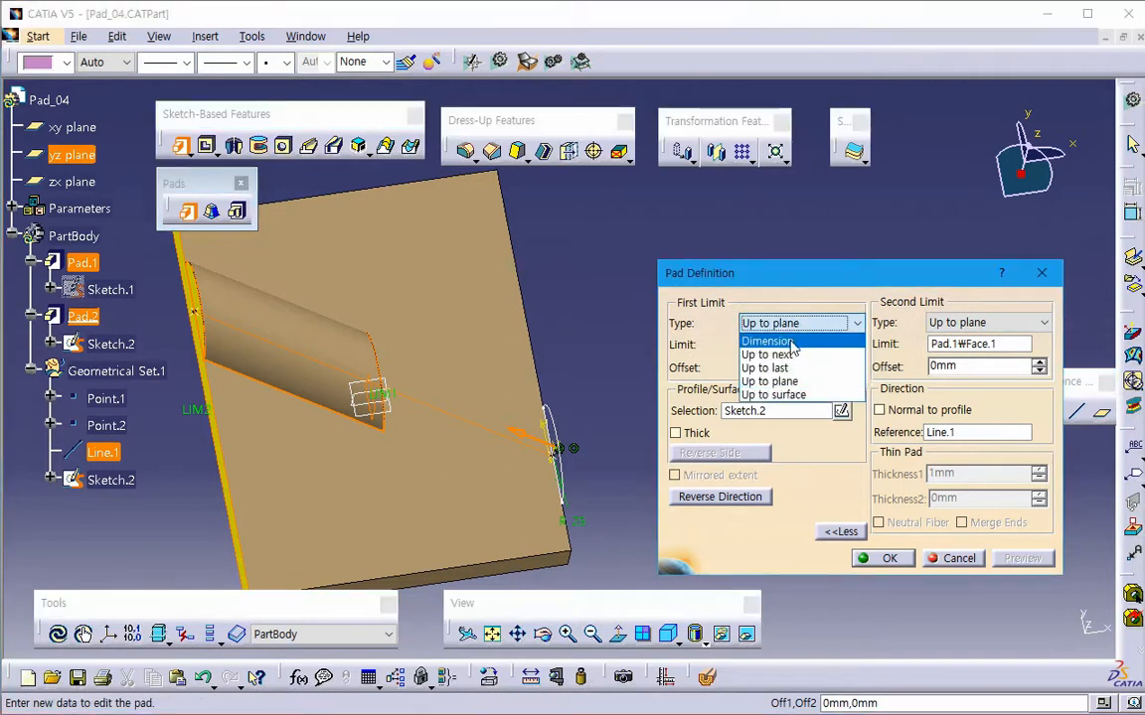
left_click(765, 341)
left_click(963, 323)
left_click(954, 340)
double_click(785, 344)
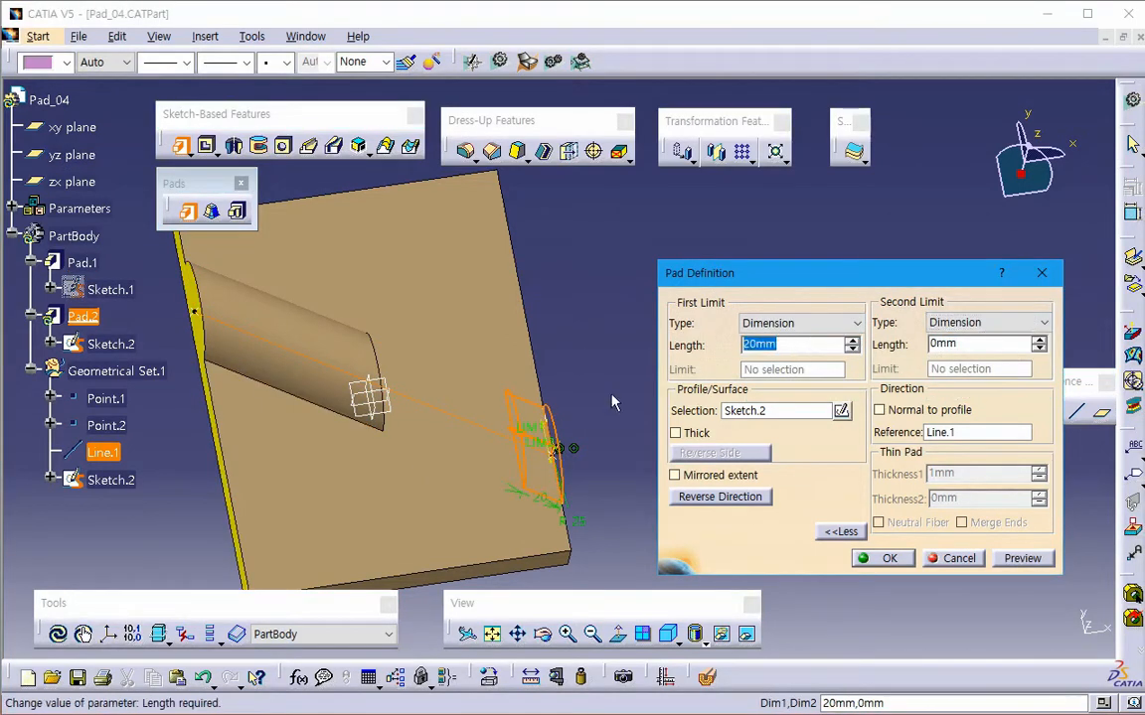
type("50")
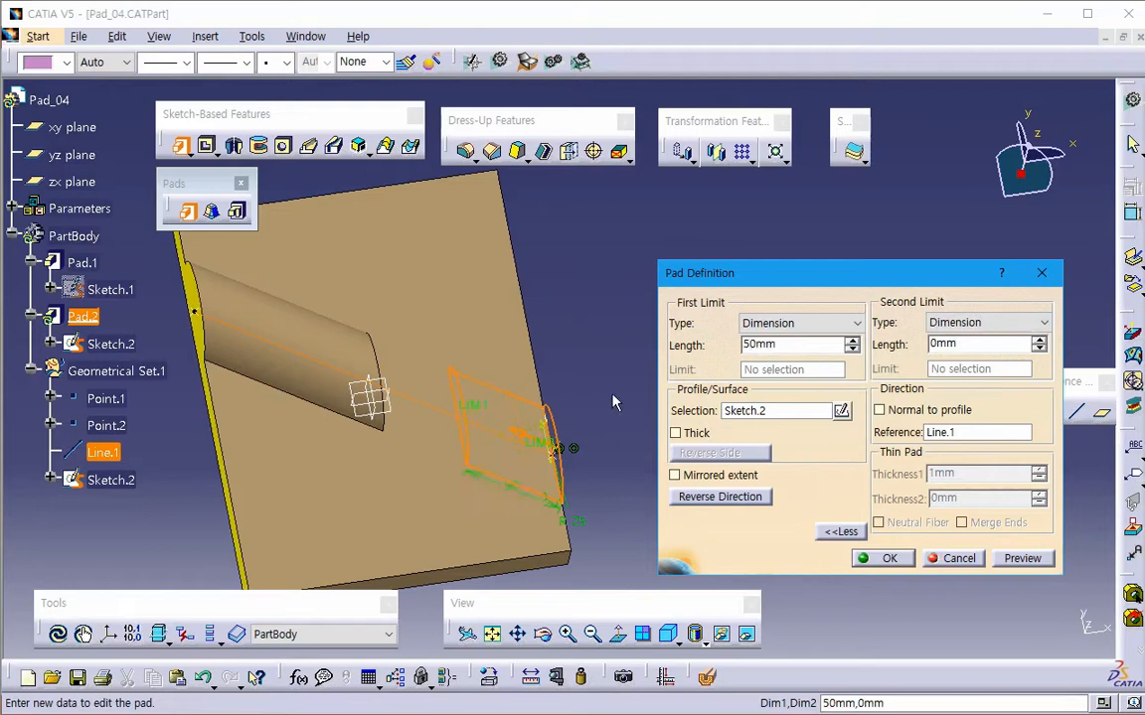
double_click(948, 344)
type("-30")
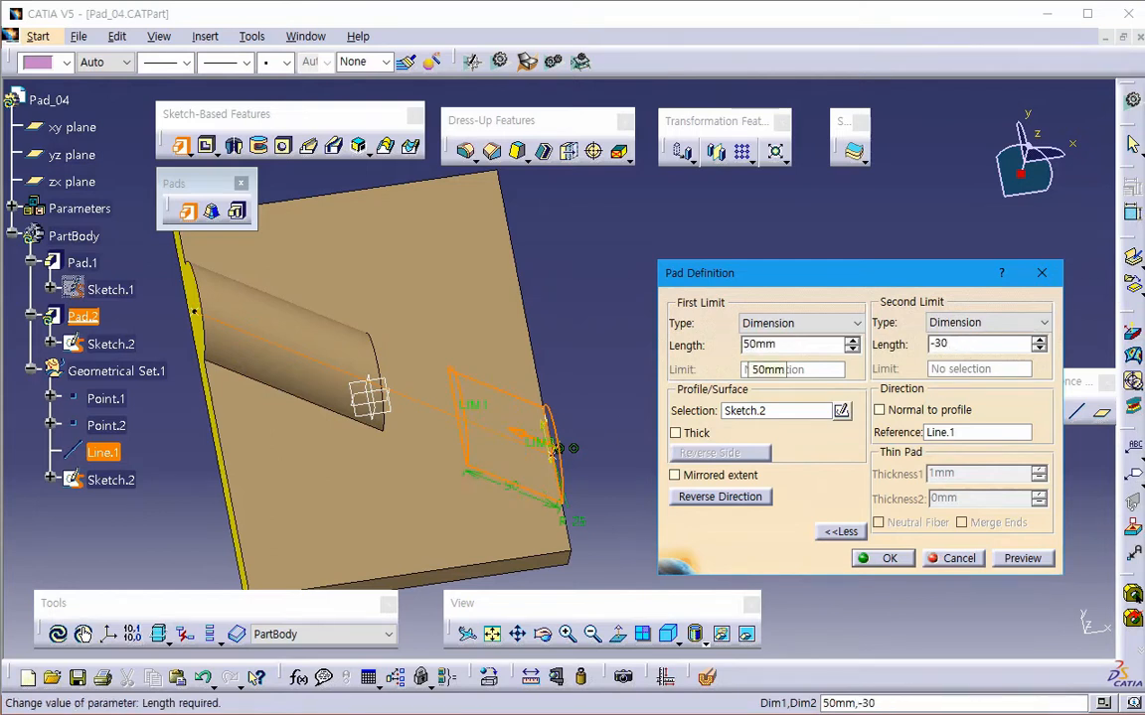
key("Tab")
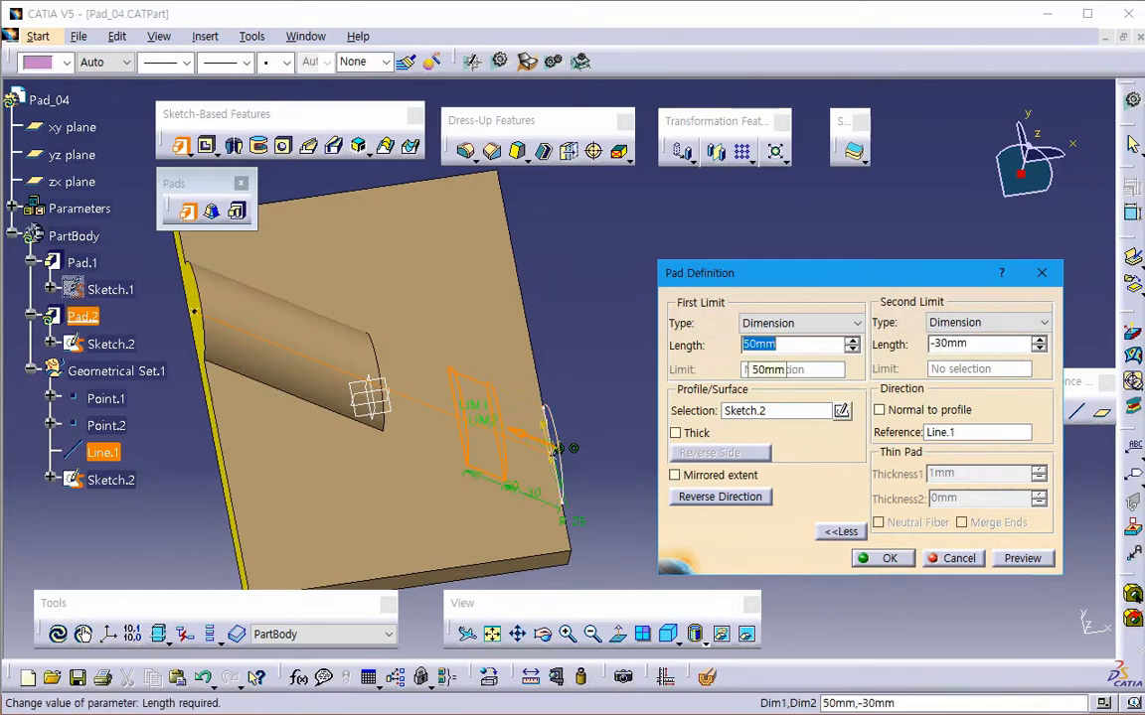
left_click(1021, 559)
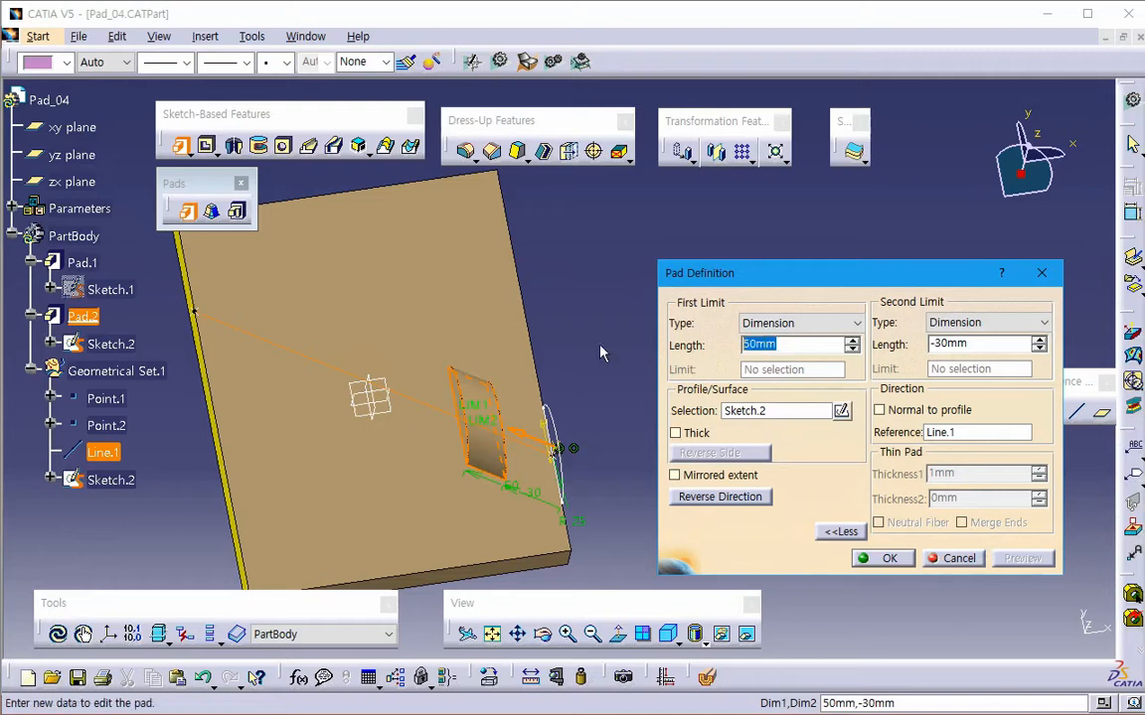
- Swap the pad's limit lengths to -30 mm for the first and 50 mm for the second, and cancel the pad
type("-30")
key("Return")
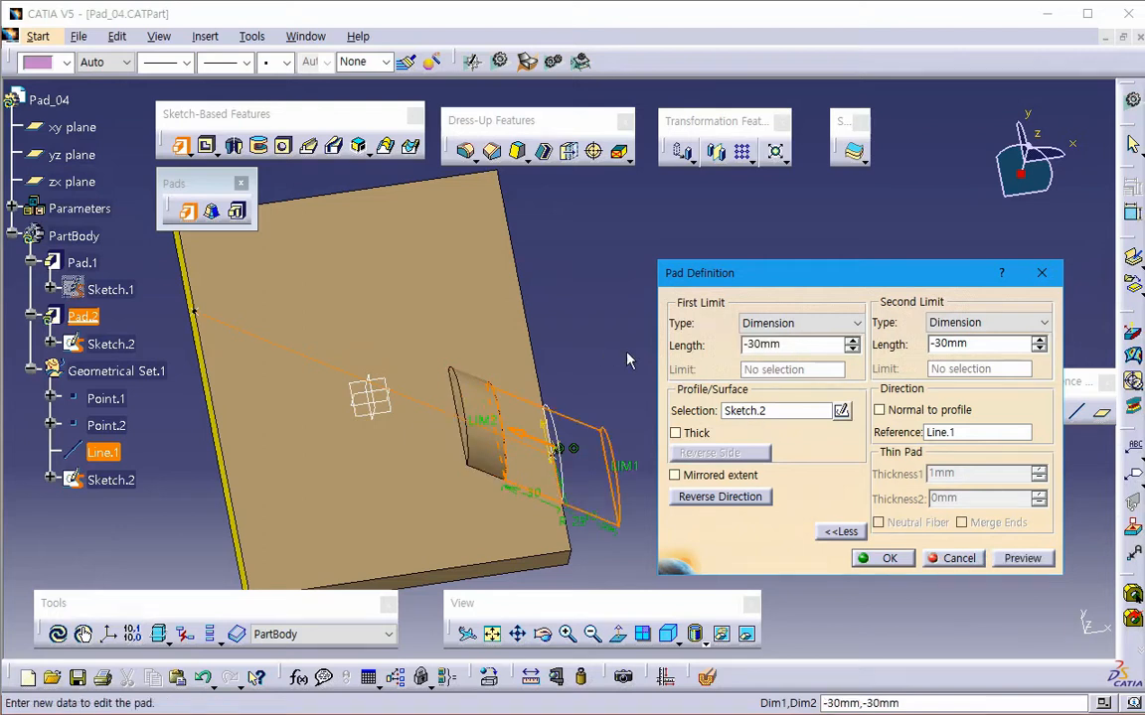
left_click(999, 346)
type("50")
key("Tab")
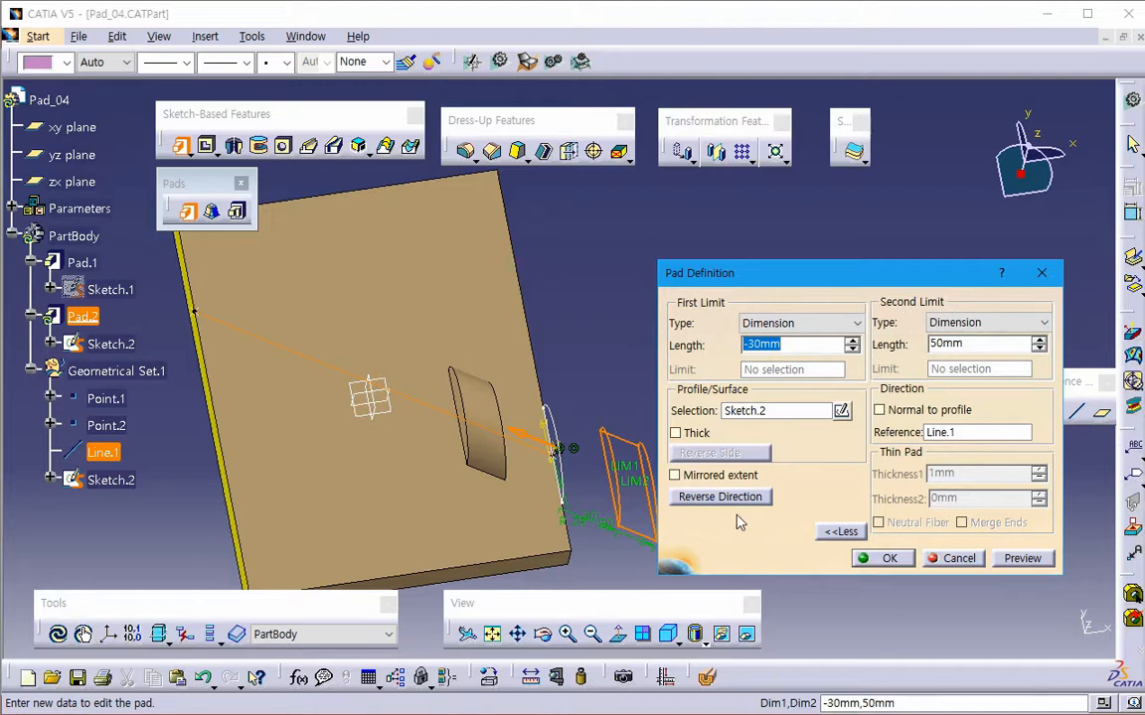
left_click(957, 558)
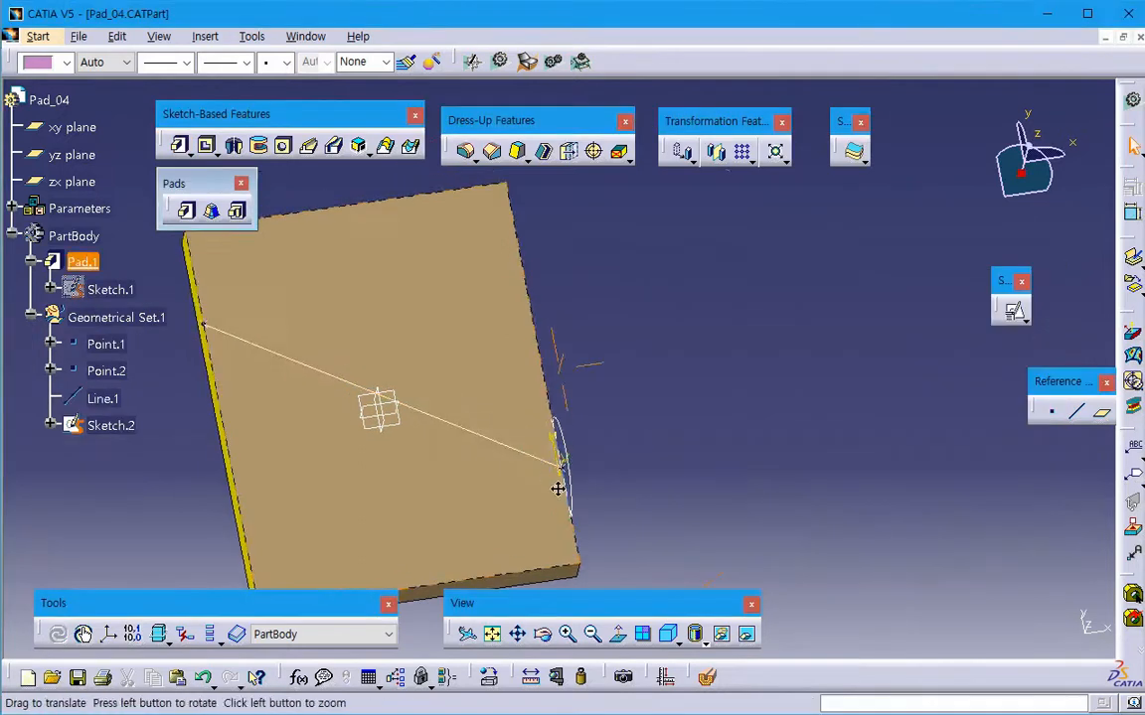
- Create a pad definition for Sketch.2 with its direction reversed towards the plate and Line.1 as the direction reference
middle_click_drag(556, 486, 664, 498)
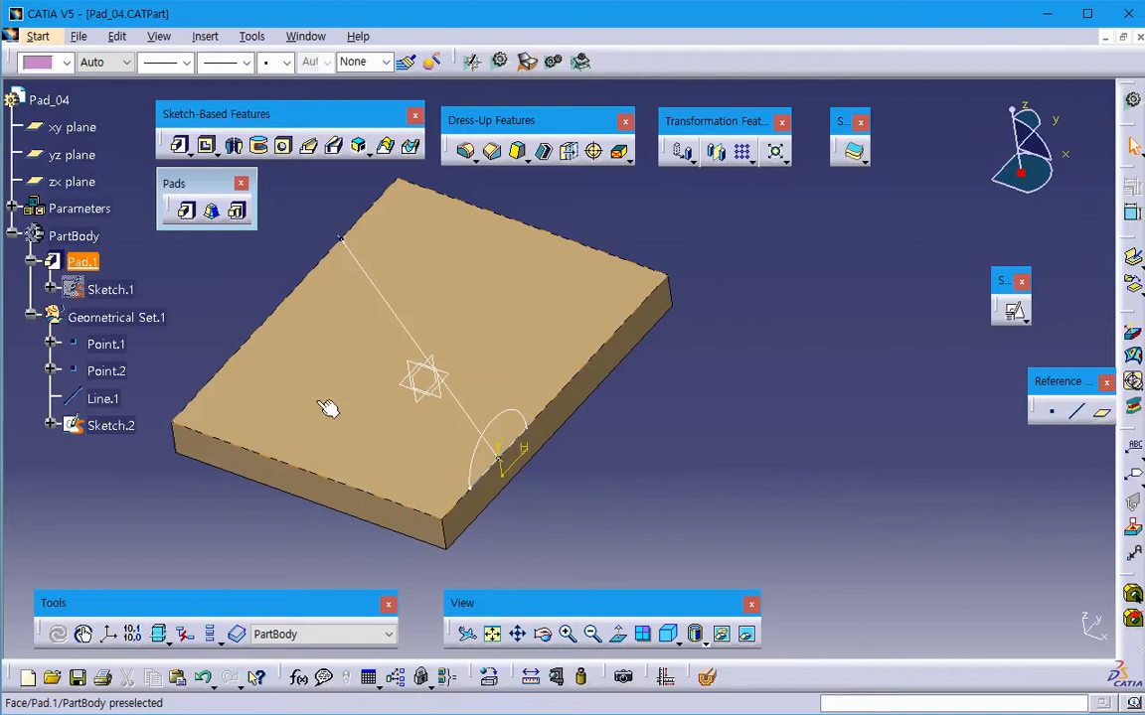
left_click(180, 146)
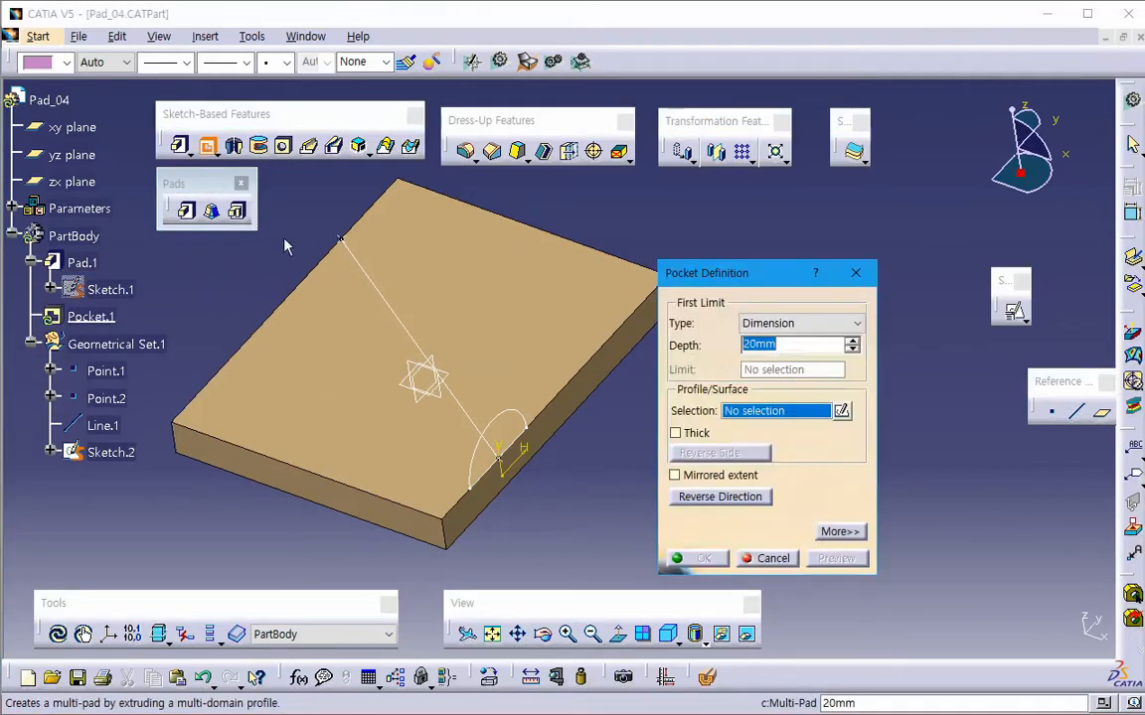
left_click(181, 147)
left_click(179, 146)
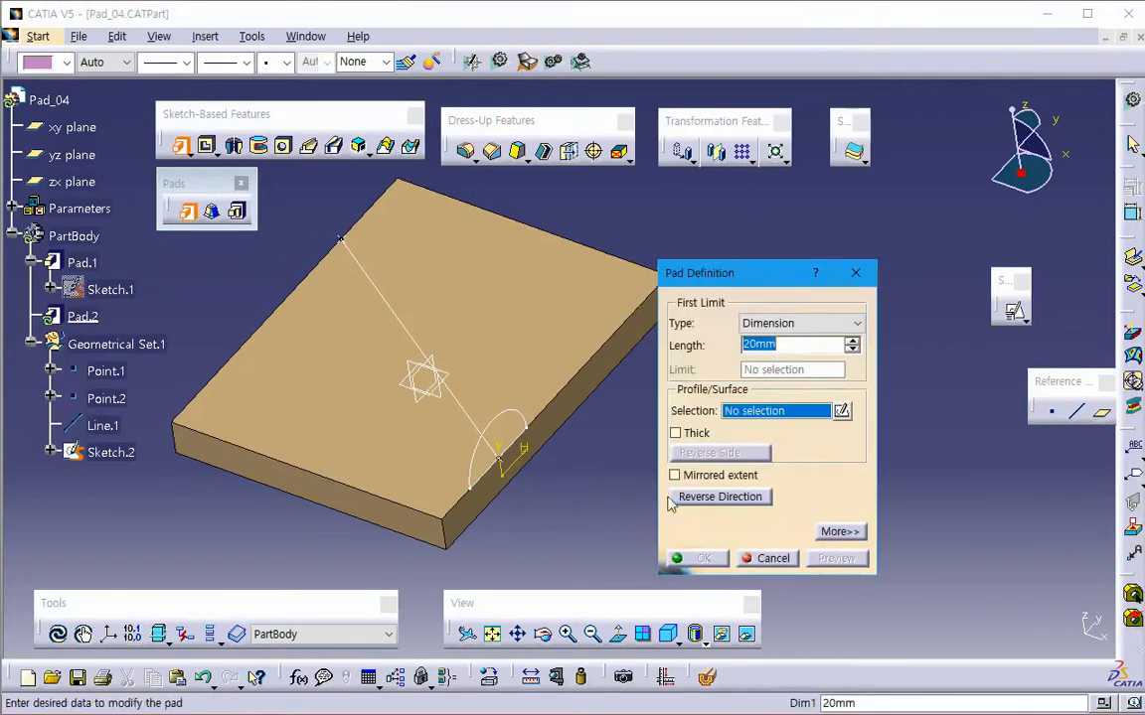
left_click(523, 423)
left_click(735, 496)
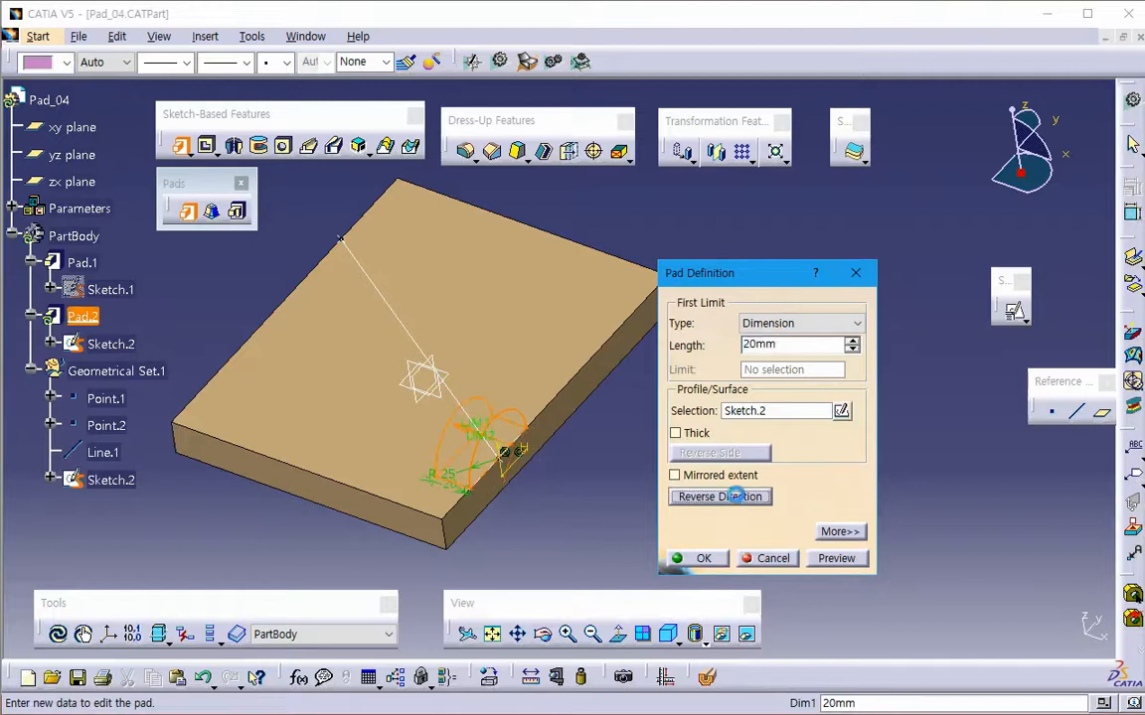
left_click(838, 531)
left_click(949, 431)
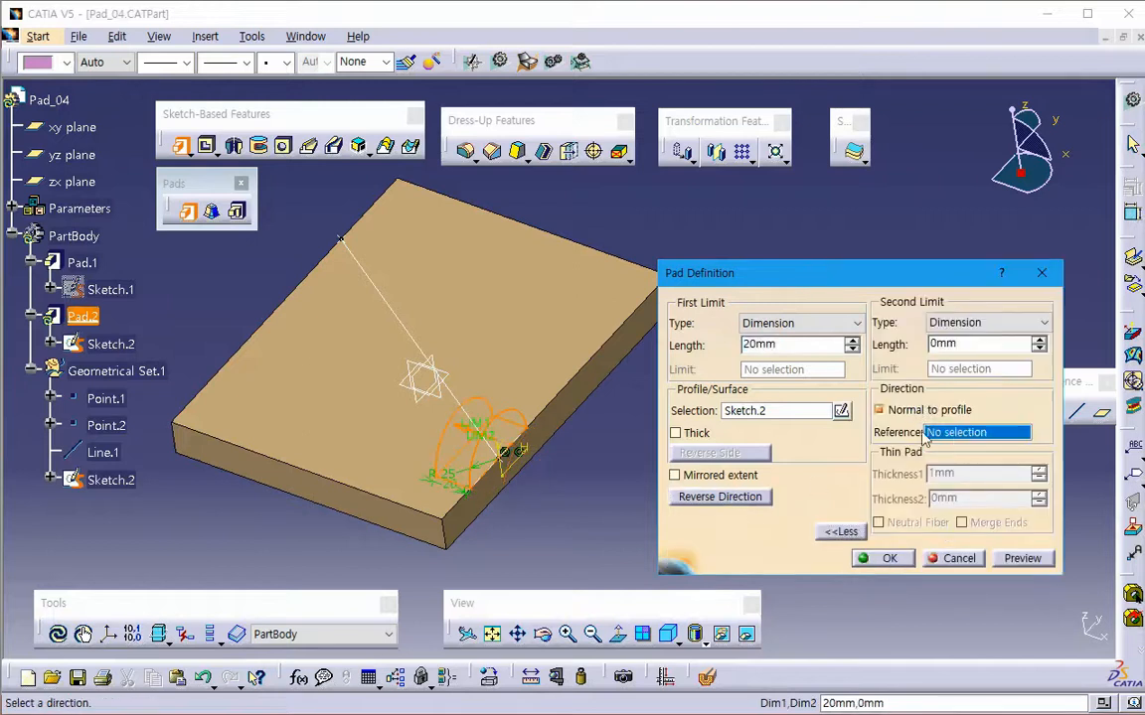
left_click(418, 342)
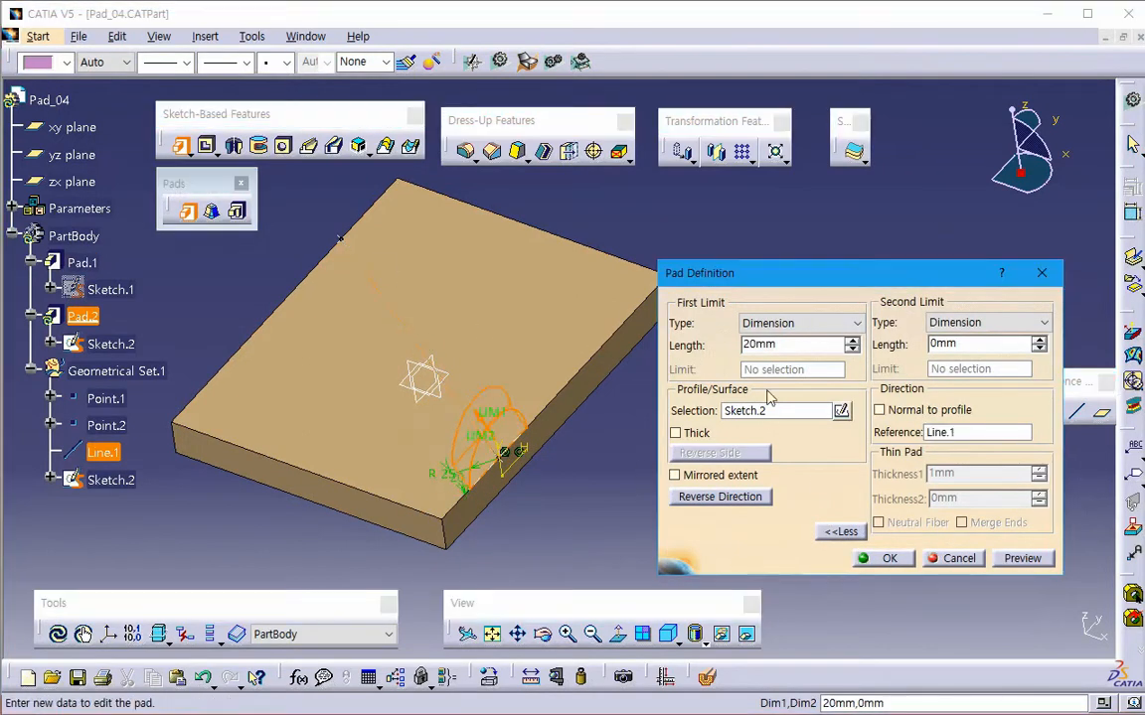
- Try to set the pad's first limit to Up to last
left_click(800, 323)
left_click(785, 369)
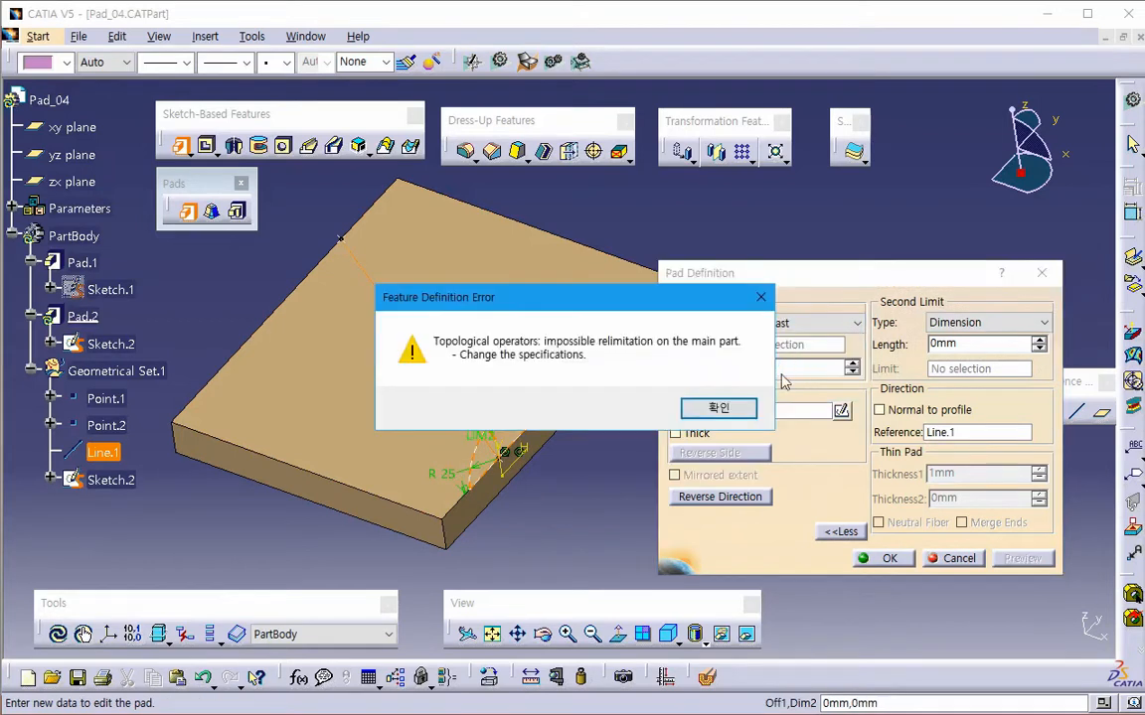
left_click(717, 406)
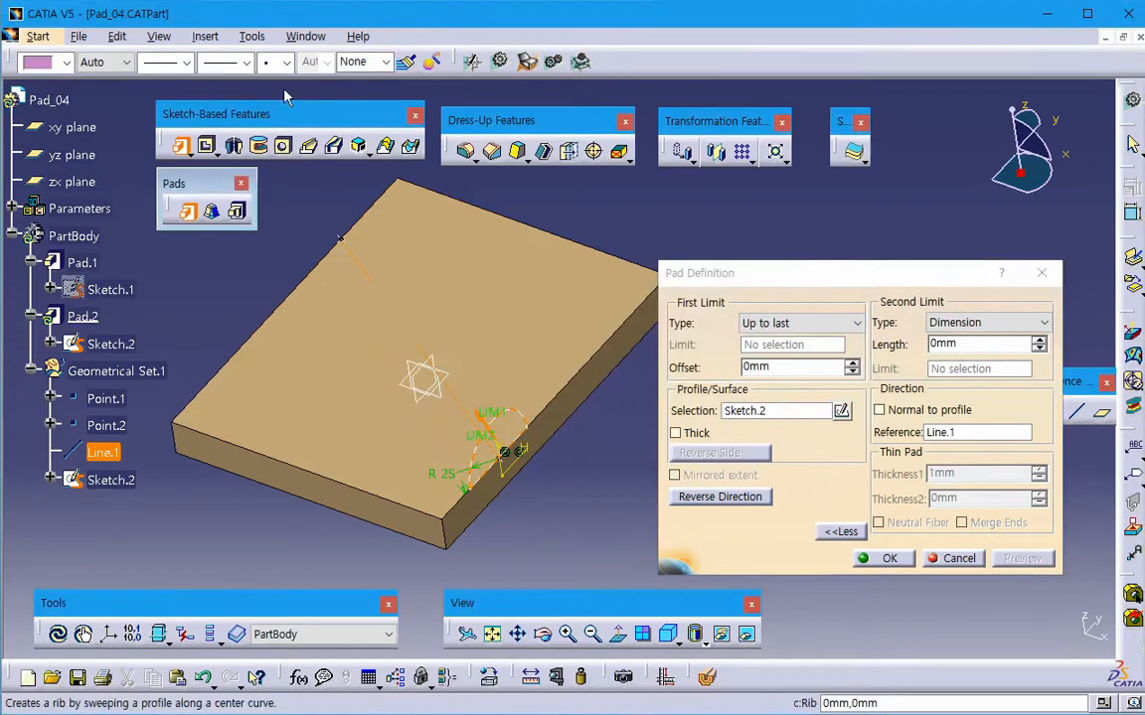
- Set the pad's first limit to Up to plane at the plate's yellow side face and preview the extrusion across the plate
left_click(770, 323)
left_click(770, 382)
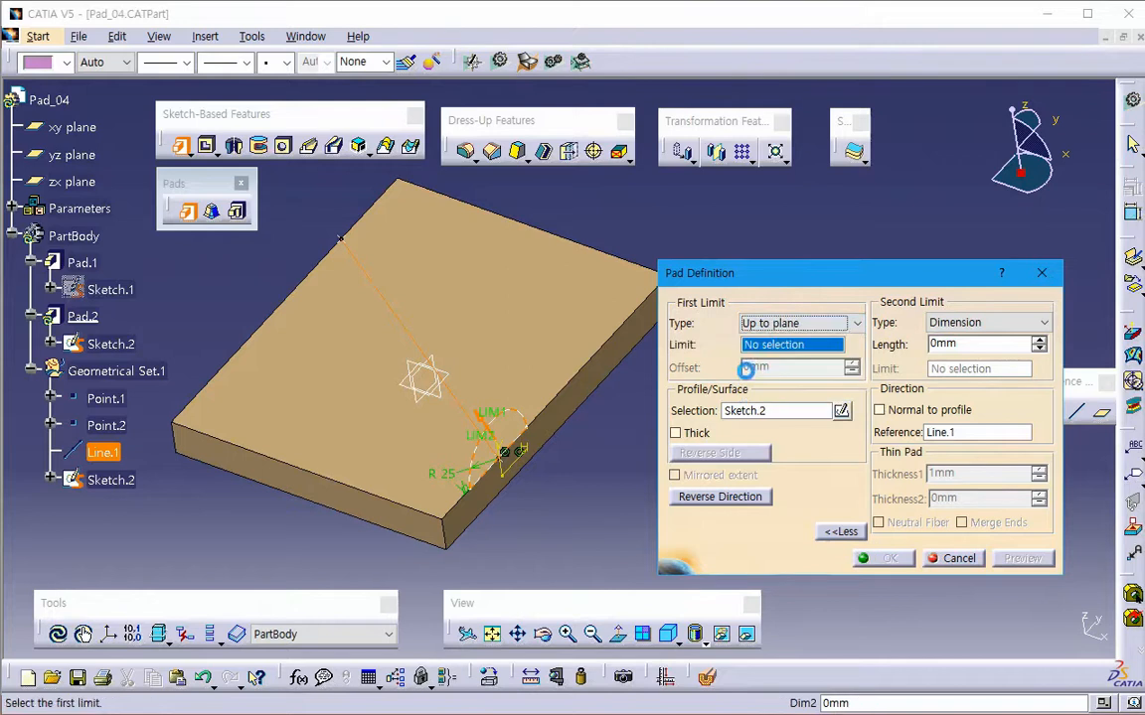
middle_click_drag(325, 375, 501, 383)
left_click(307, 368)
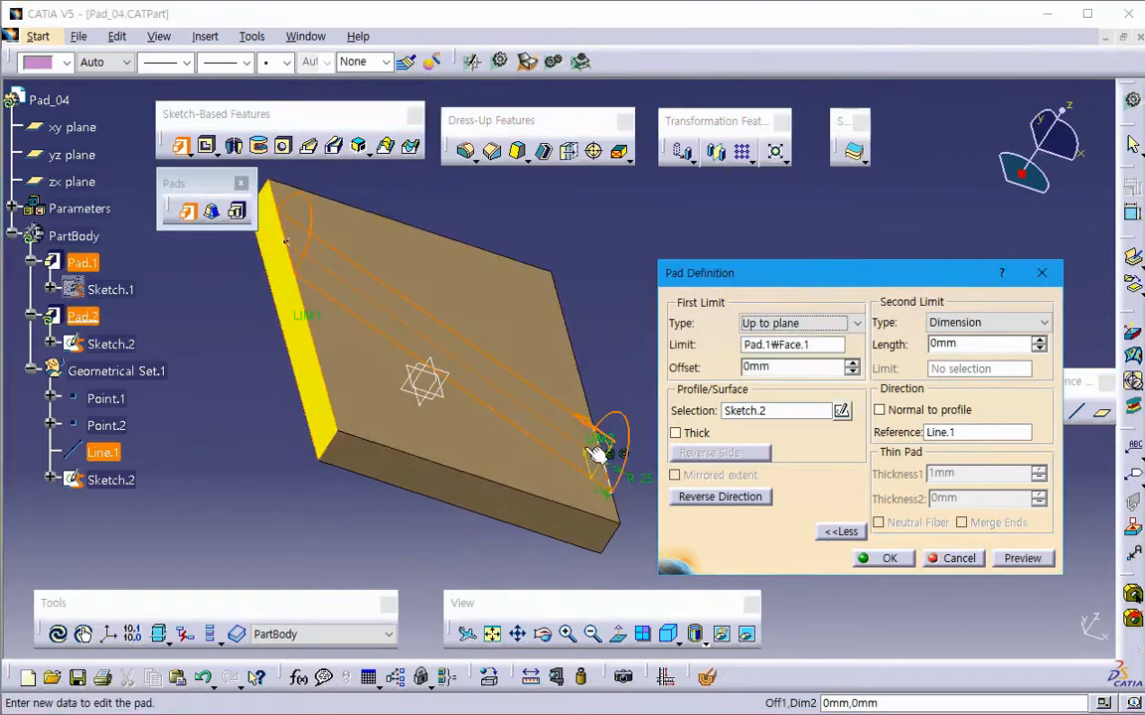
middle_click_drag(595, 455, 372, 398)
left_click(1035, 566)
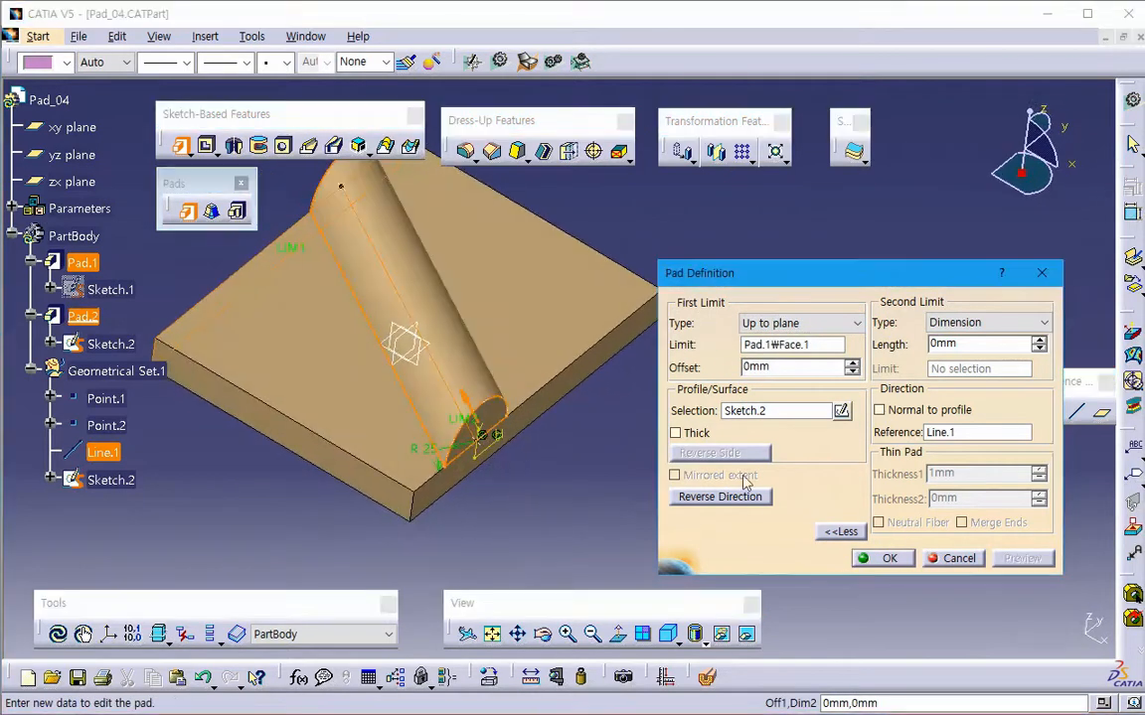
- Turn on the Thick option for the Sketch.2 pad and preview the resulting thin pad
left_click(693, 435)
middle_click_drag(582, 473, 443, 388)
left_click(1026, 565)
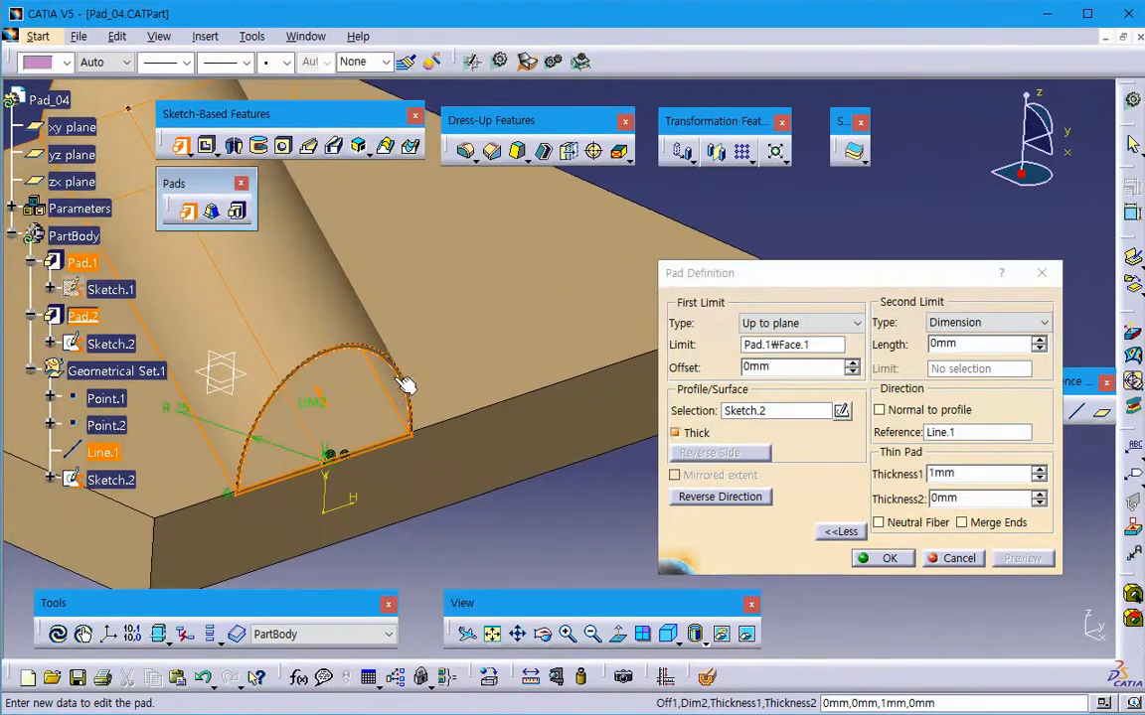
- Set the thin pad's Thickness1 to 0 mm and Thickness2 to 1 mm, and preview the wall at the semicircular profile
left_click(973, 474)
key("Tab")
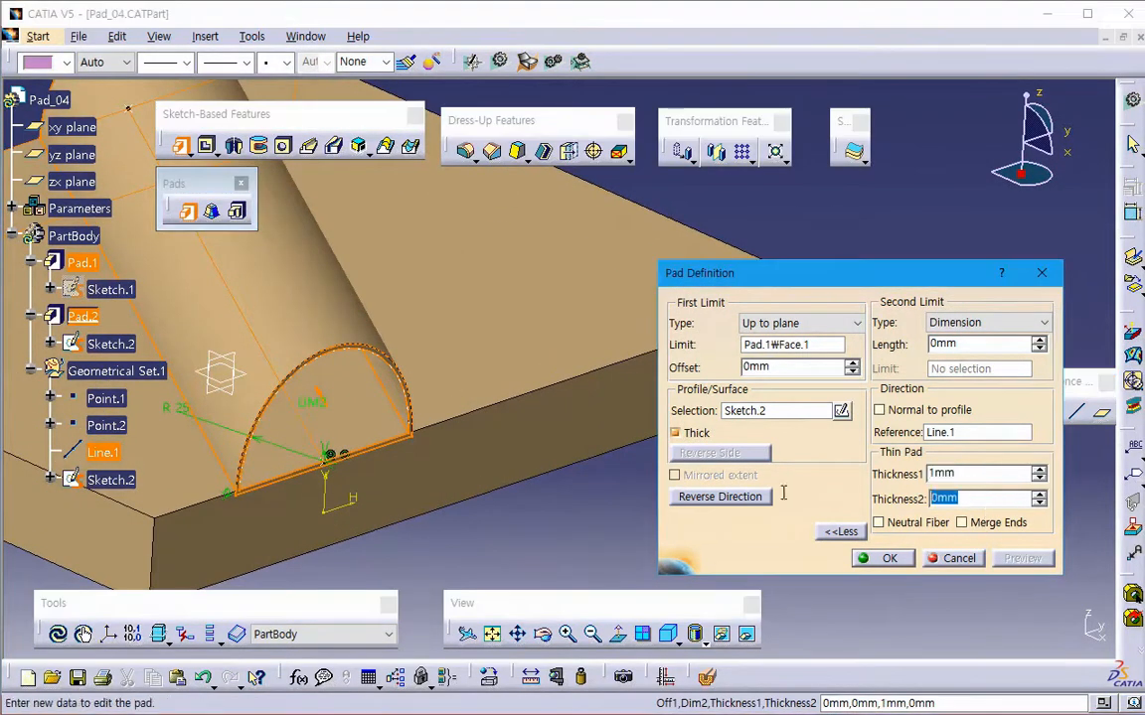
type("1")
key("shift+Tab")
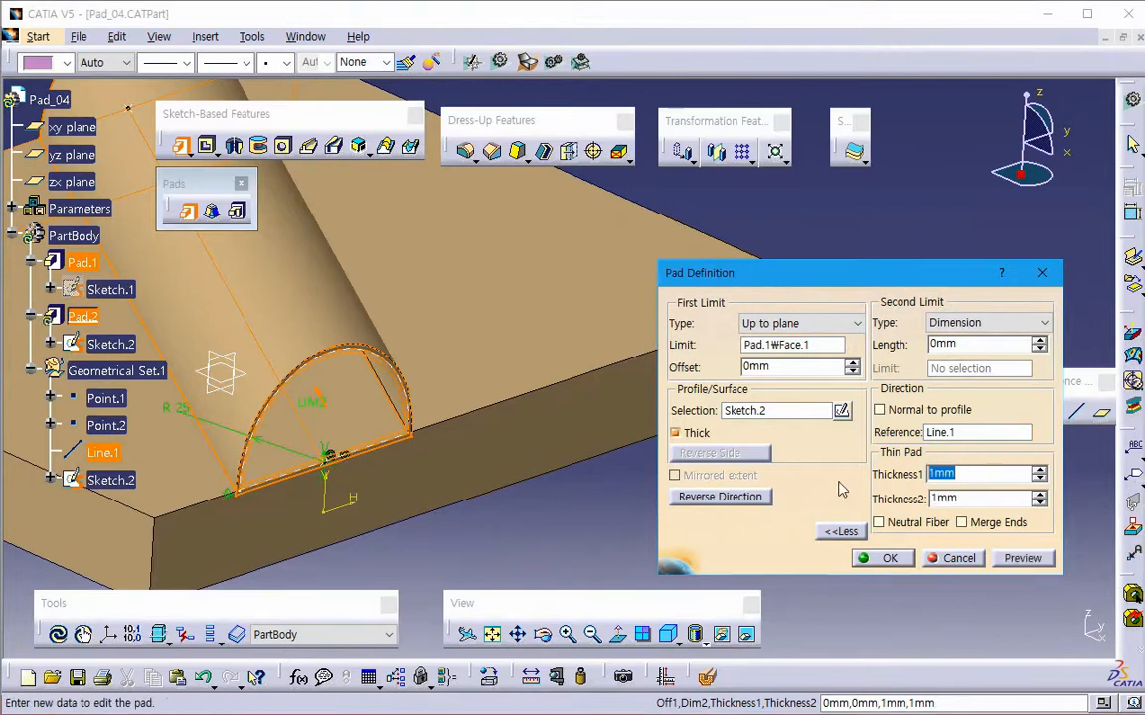
type("0")
left_click(1050, 566)
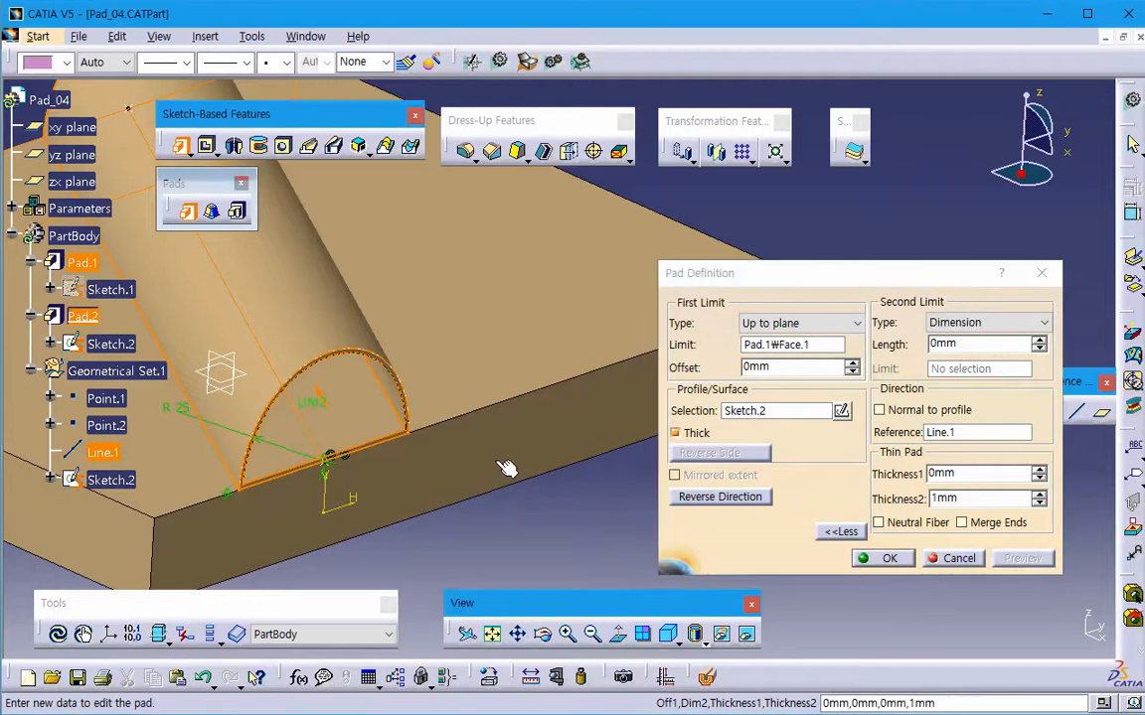
middle_click_drag(507, 465, 480, 514)
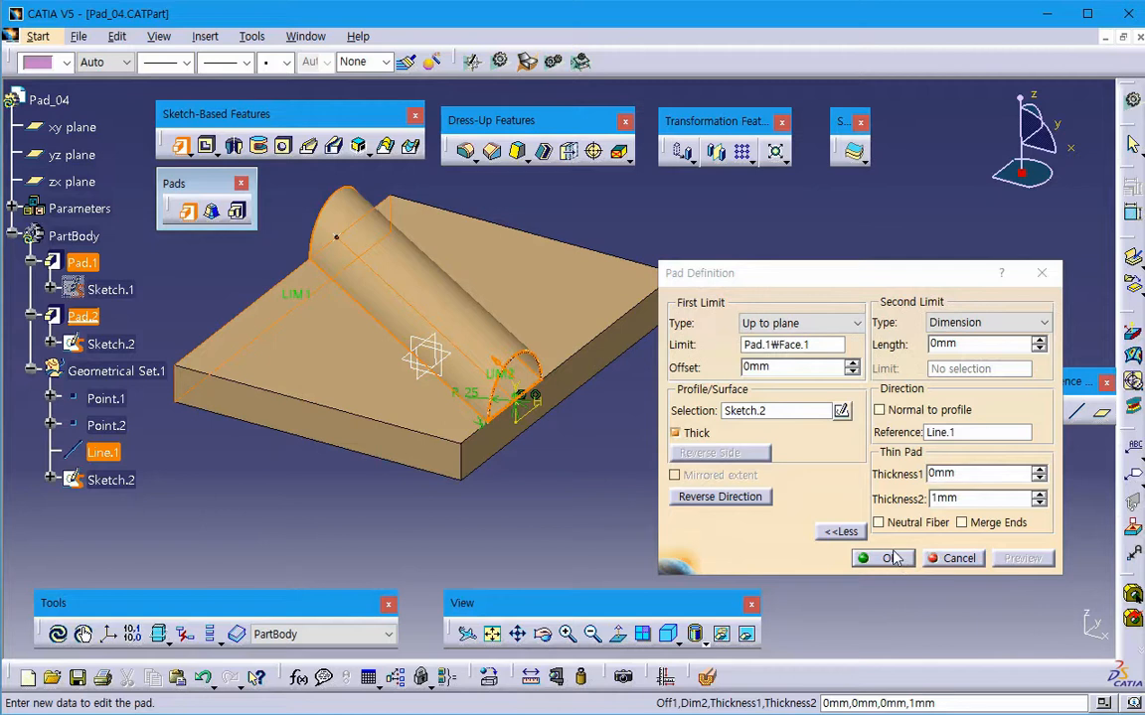
- Change the thin pad's first limit from Up to plane to Dimension, and cancel the pad definition
left_click(845, 324)
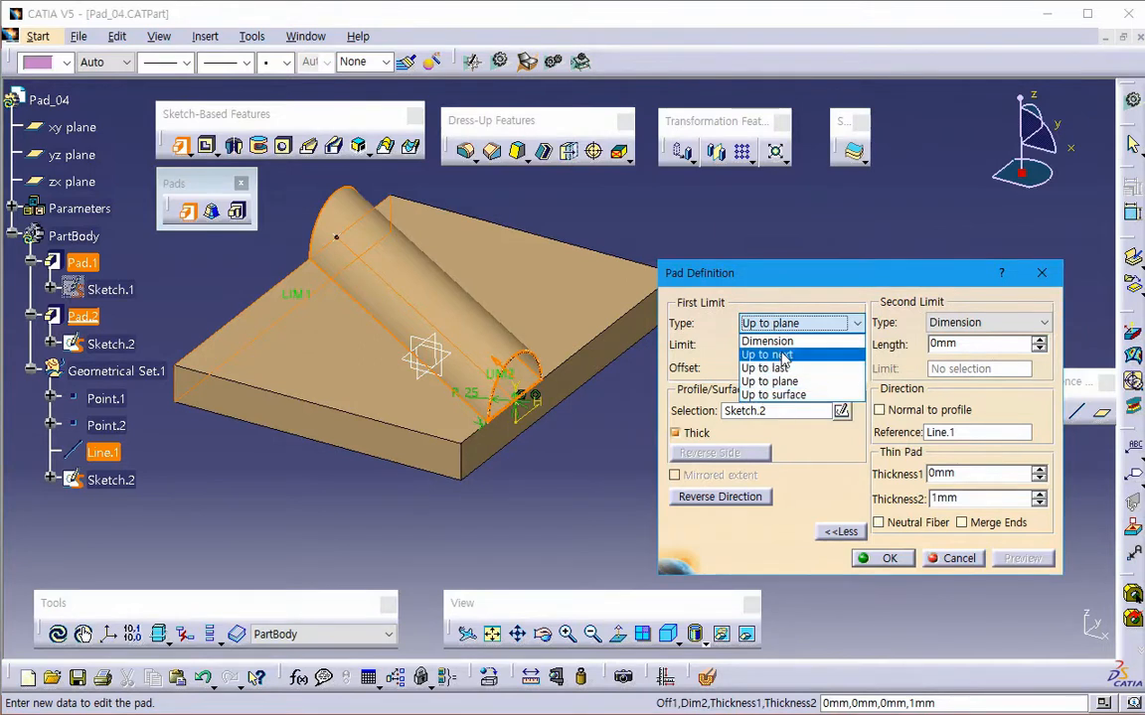
left_click(799, 324)
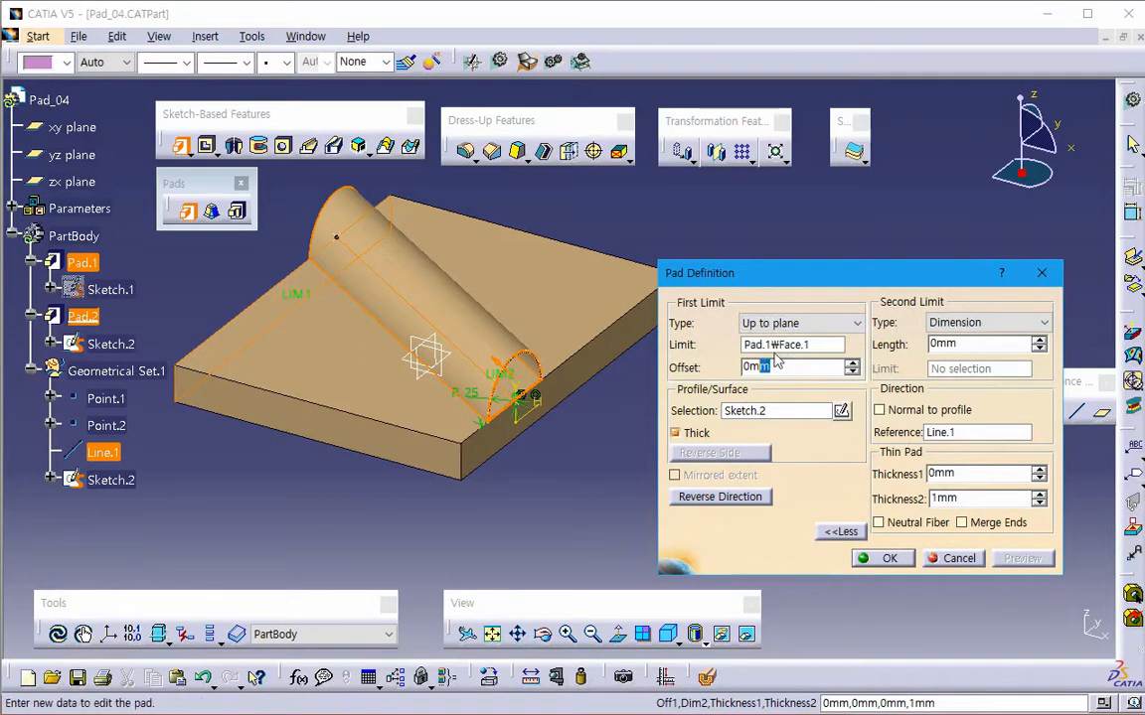
left_click(800, 324)
left_click(765, 341)
left_click(983, 323)
left_click(940, 341)
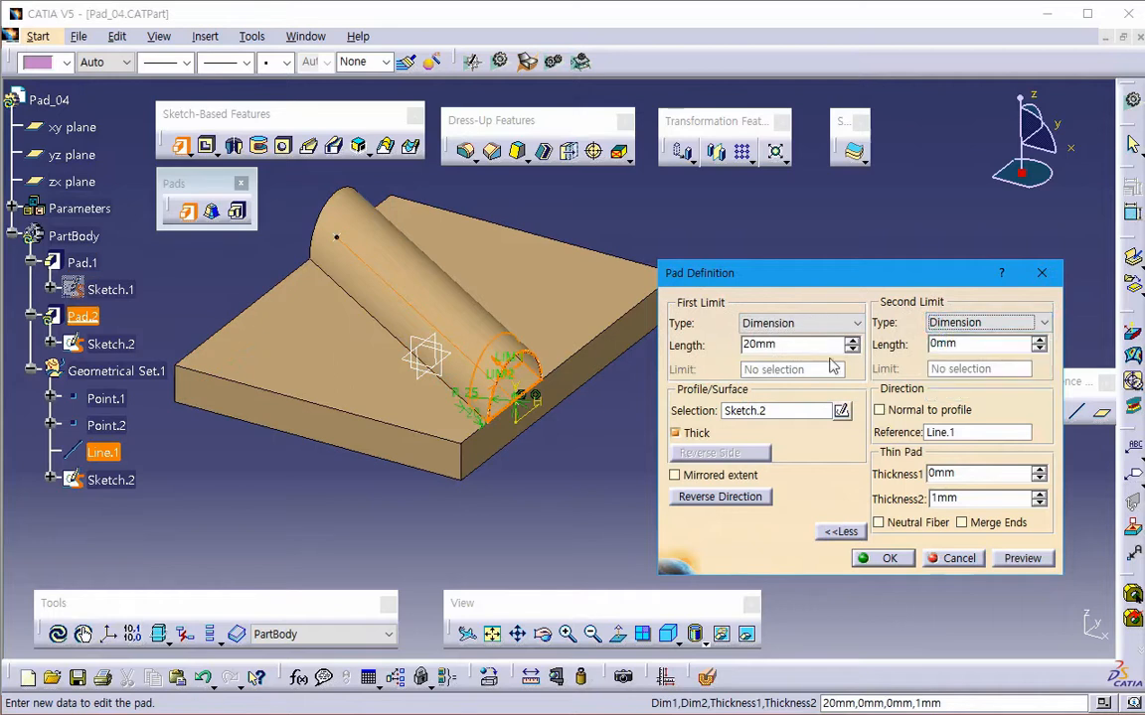
left_click_drag(978, 346, 810, 348)
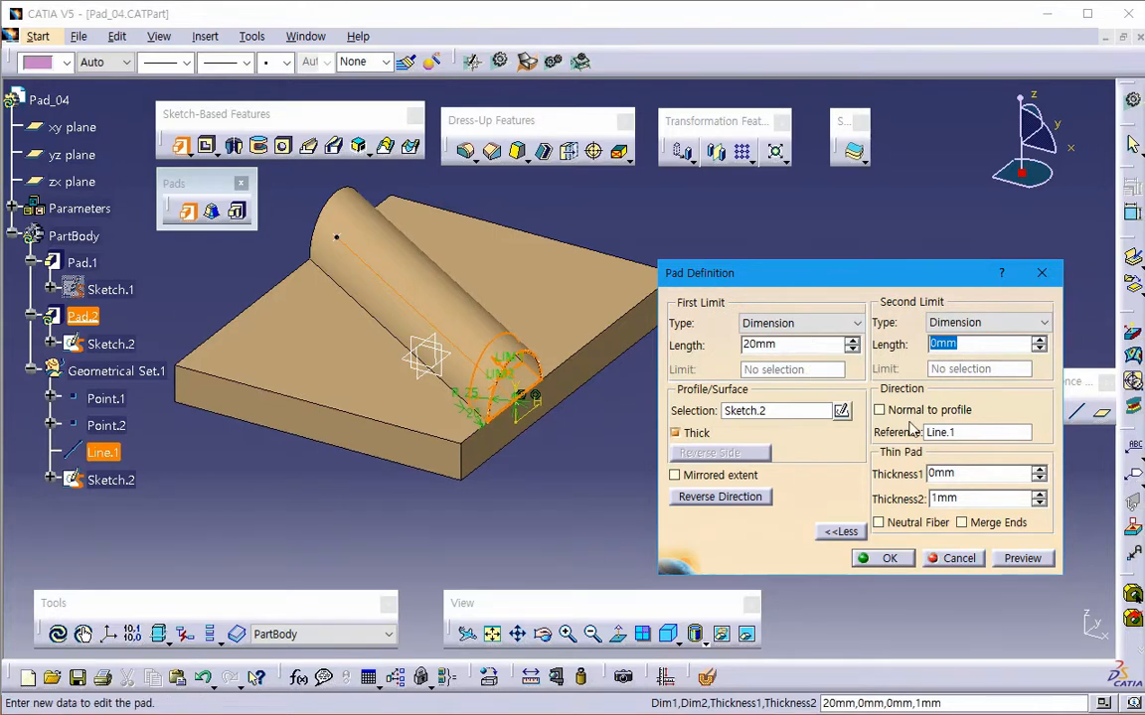
left_click(959, 441)
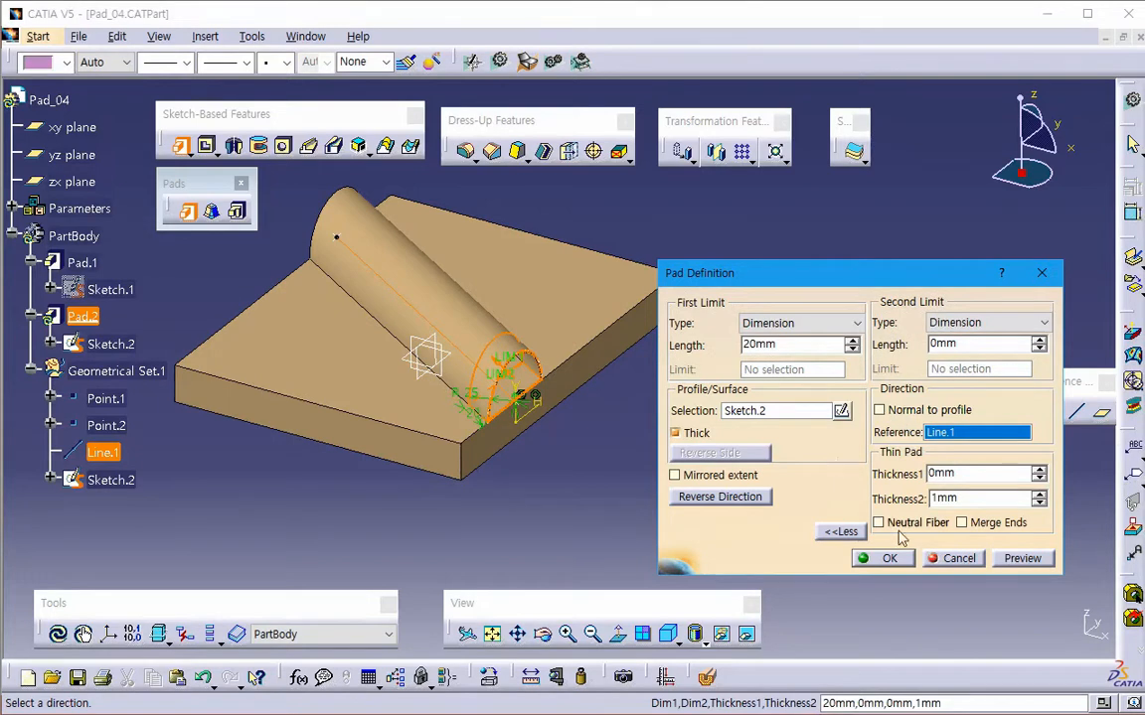
left_click(952, 559)
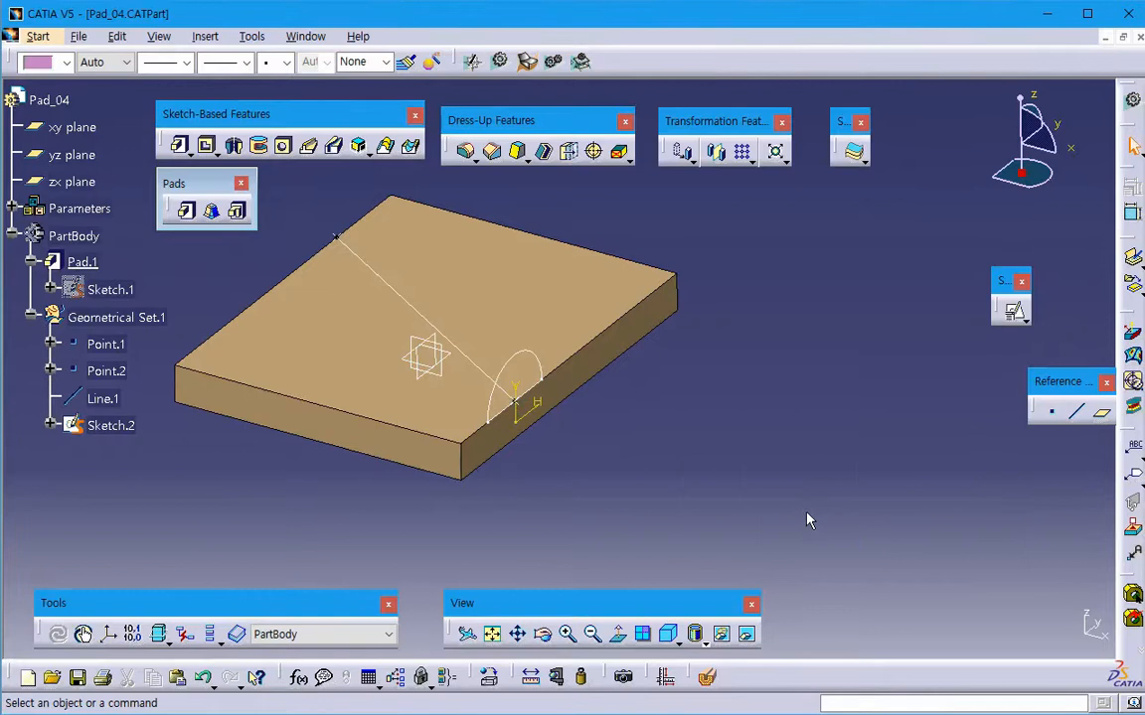